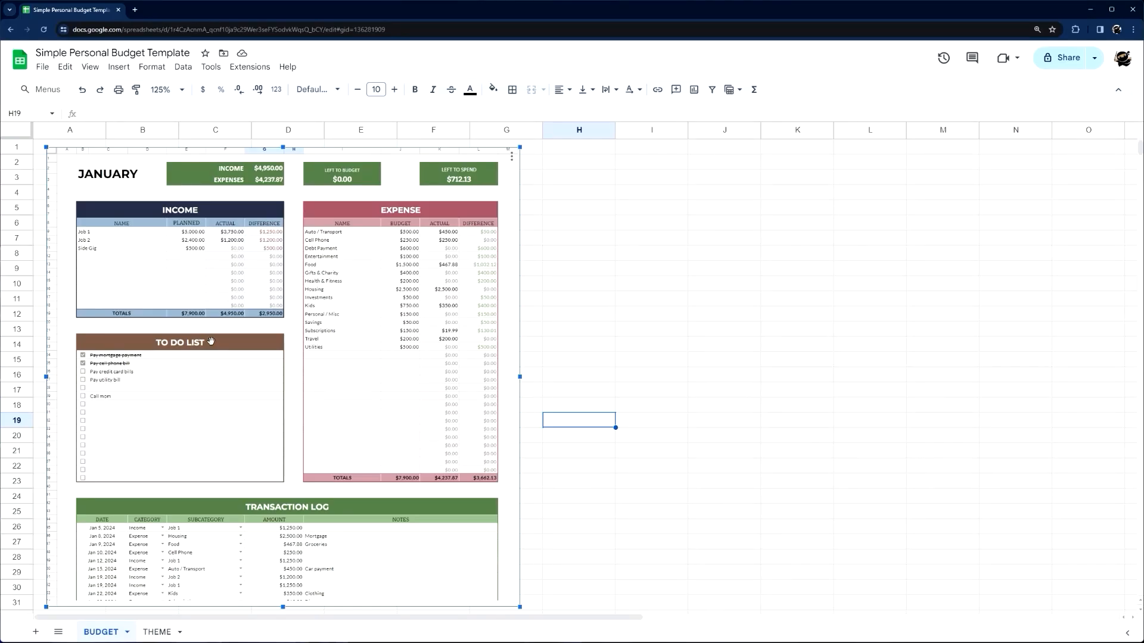
- Delete the budget preview image from the BUDGET sheet and open the THEME sheet
key(Delete)
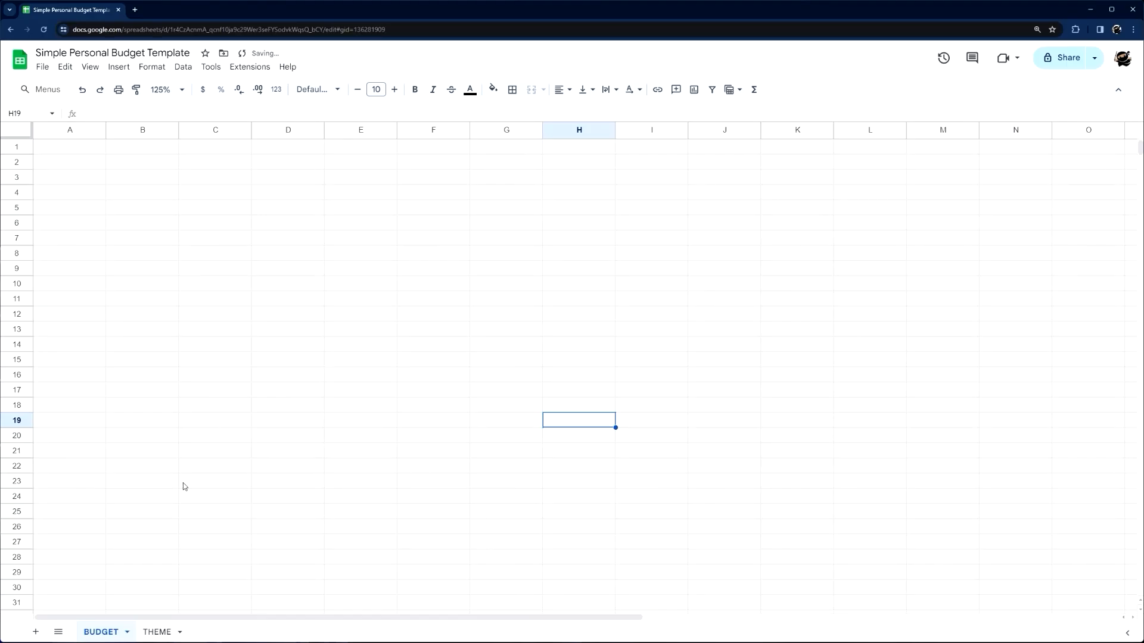
click(157, 632)
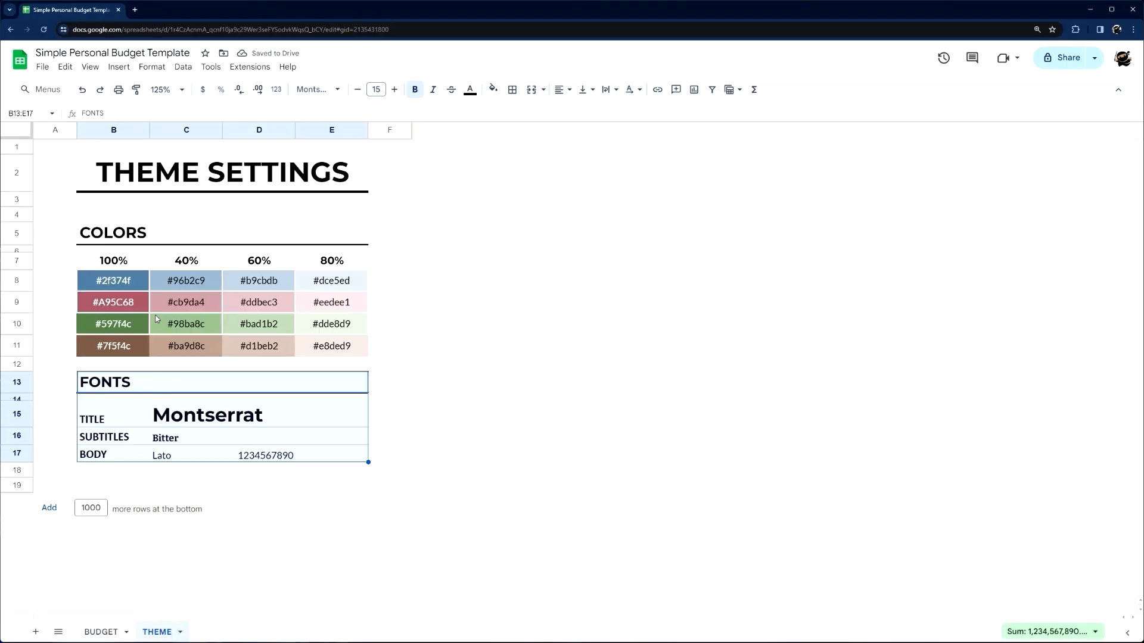
- Examine the theme's color palette and its title, subtitle and body fonts on the THEME sheet
drag(124, 176, 368, 473)
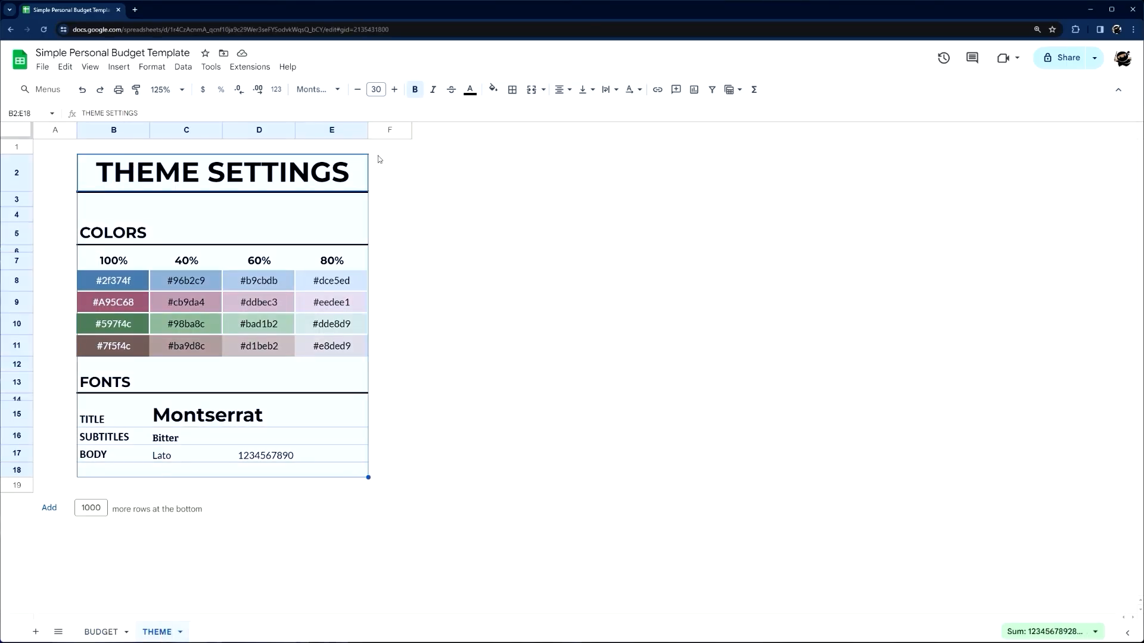
click(490, 89)
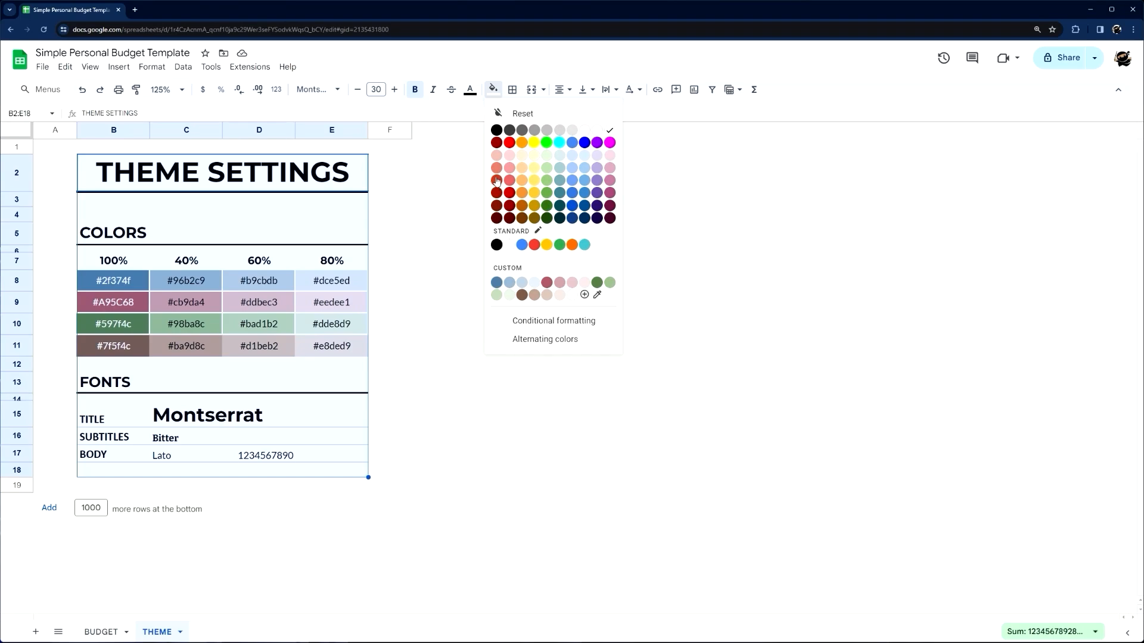
click(162, 367)
drag(113, 281, 331, 346)
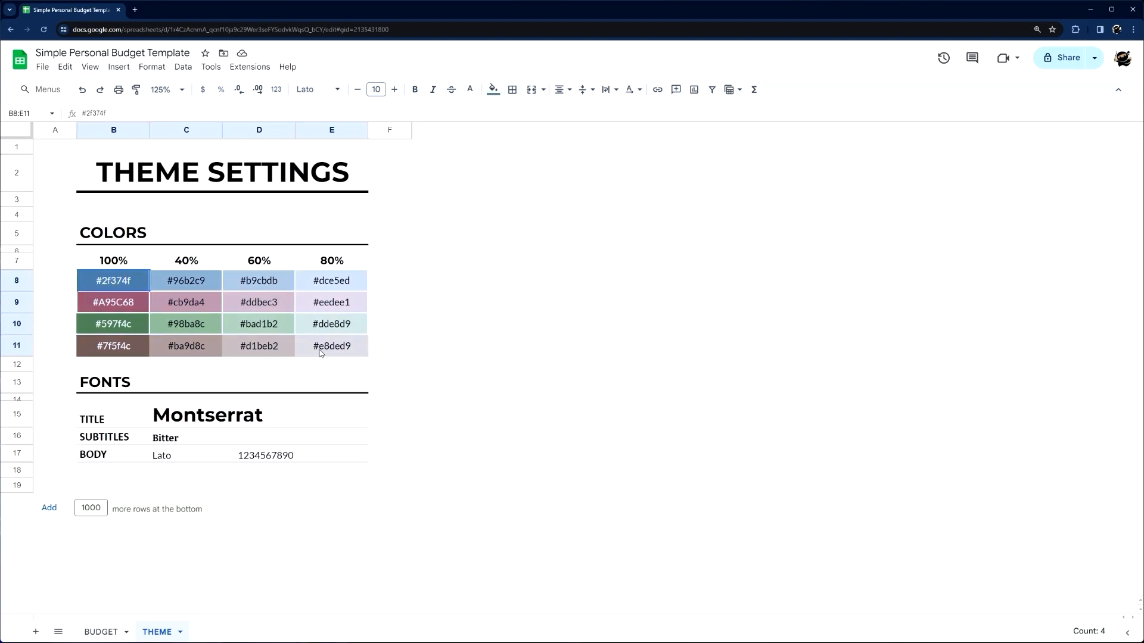
drag(207, 394, 240, 450)
click(187, 423)
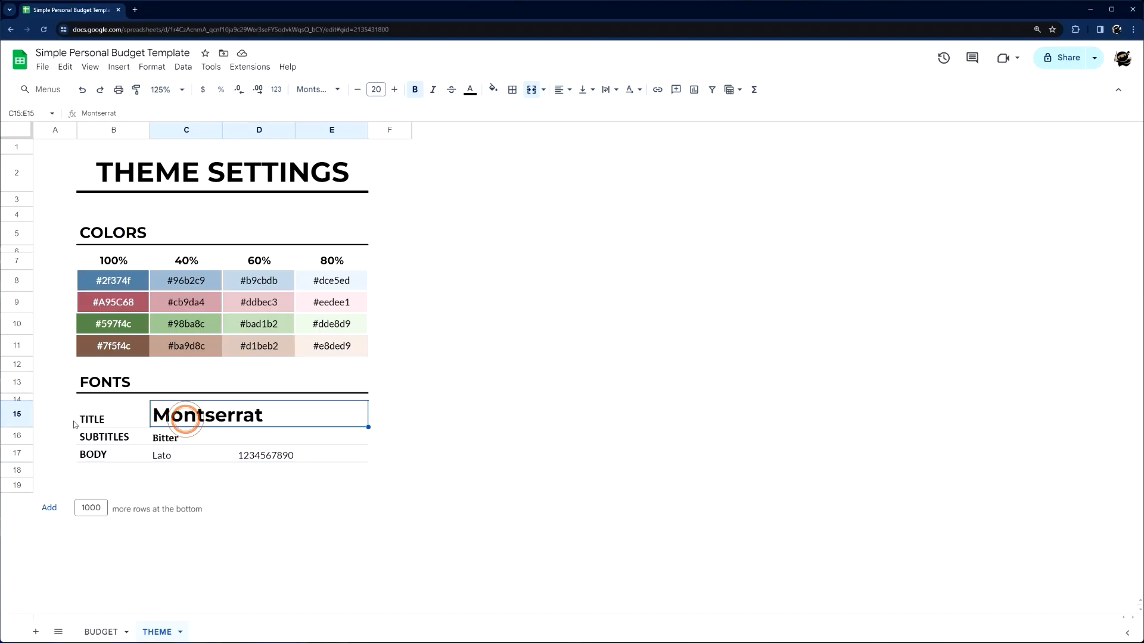
click(170, 438)
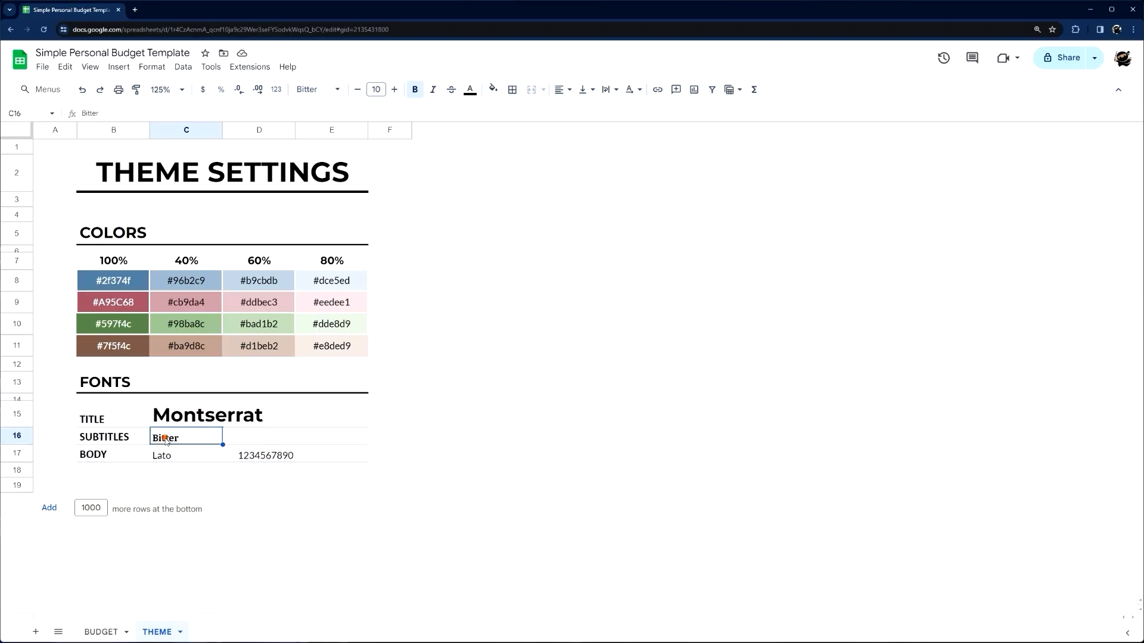
drag(113, 454, 312, 460)
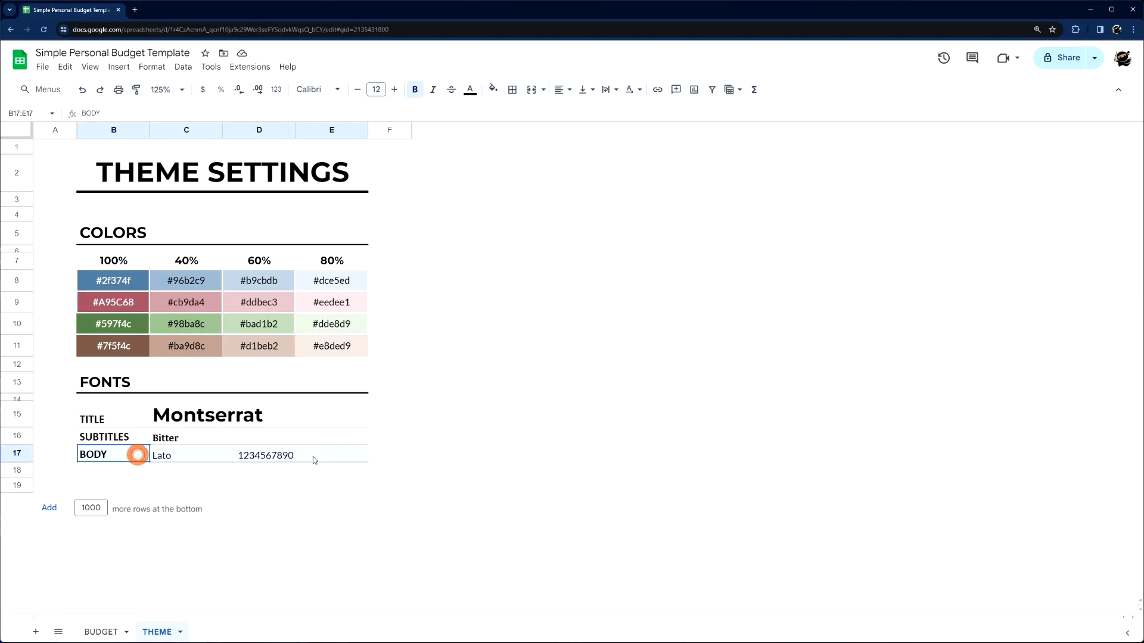
- Set the font of all cells on the BUDGET sheet to Lato
click(87, 633)
click(19, 130)
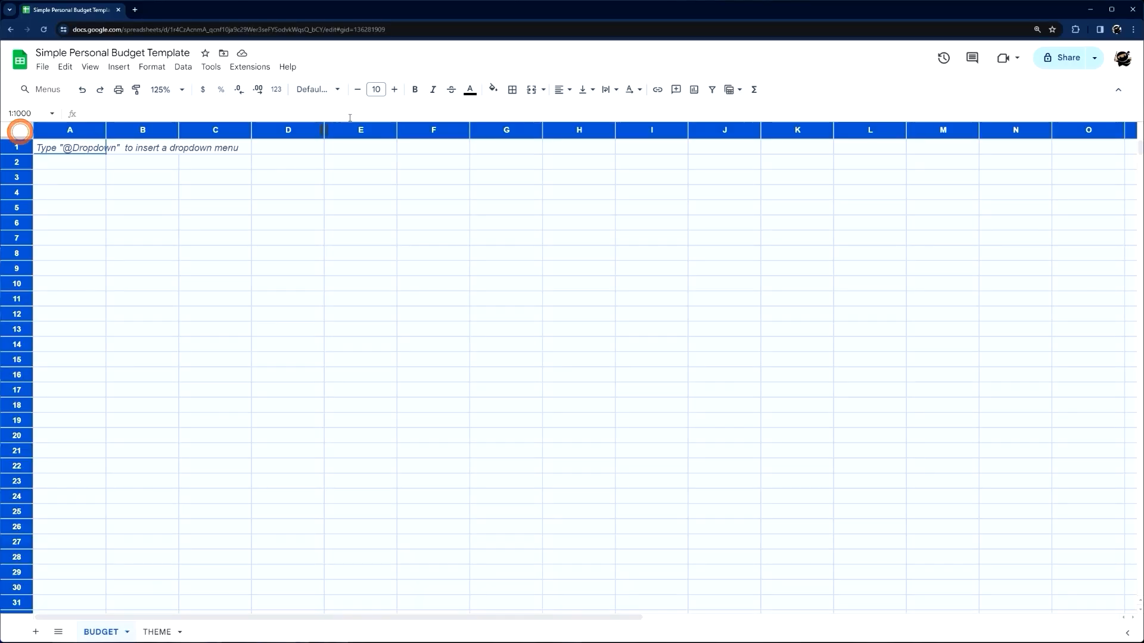
click(319, 89)
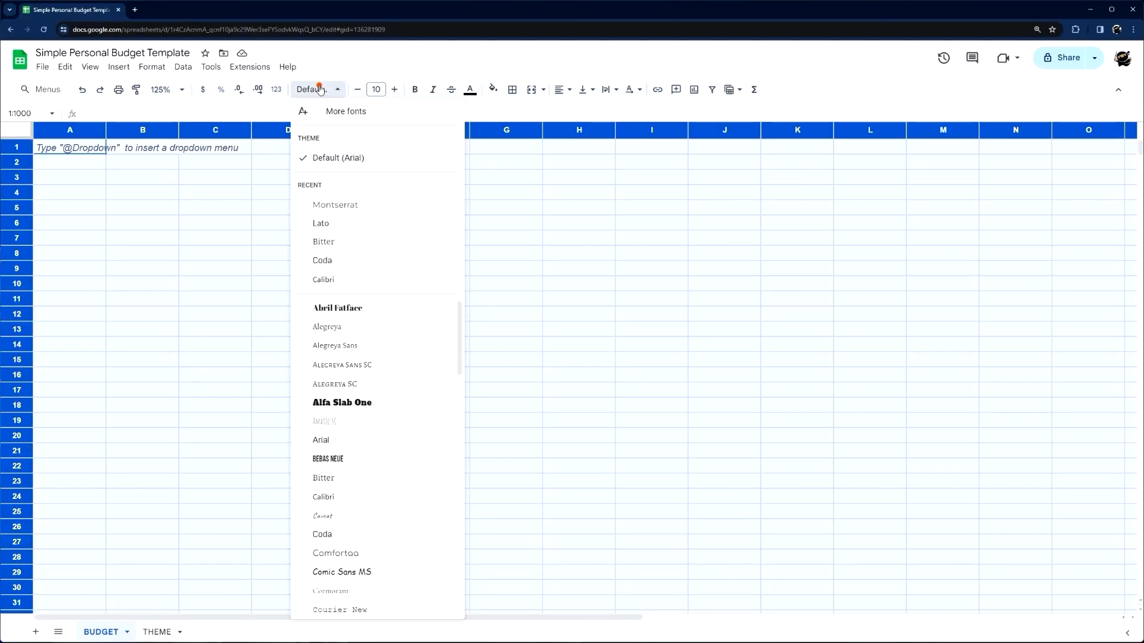
click(320, 225)
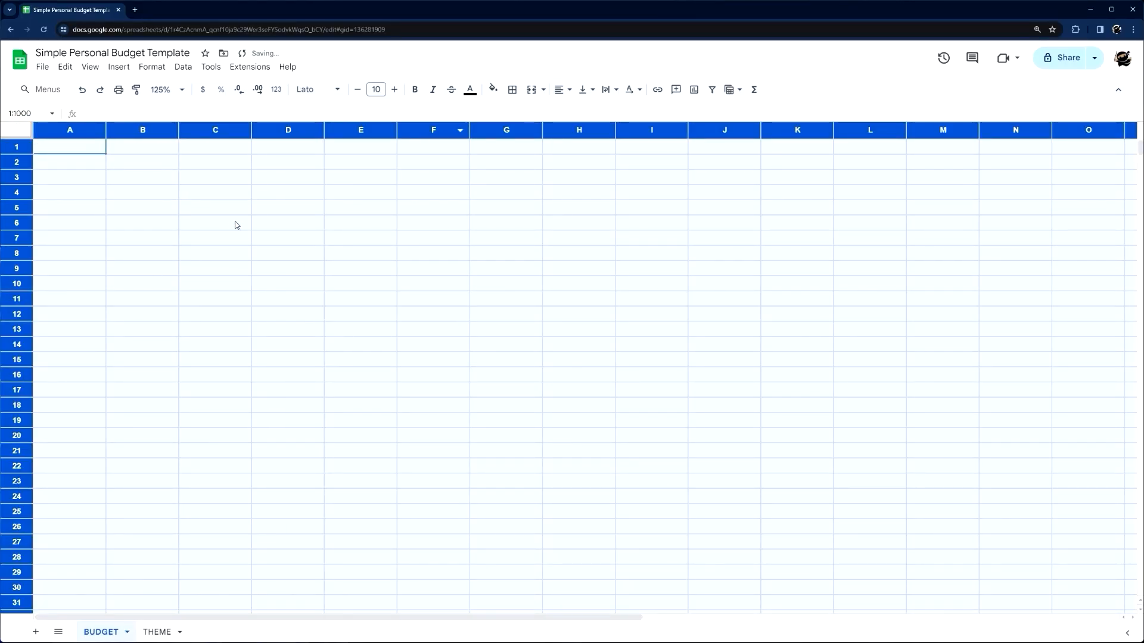
- Resize column A of the BUDGET sheet to a width of 50 pixels
click(71, 177)
right_click(71, 131)
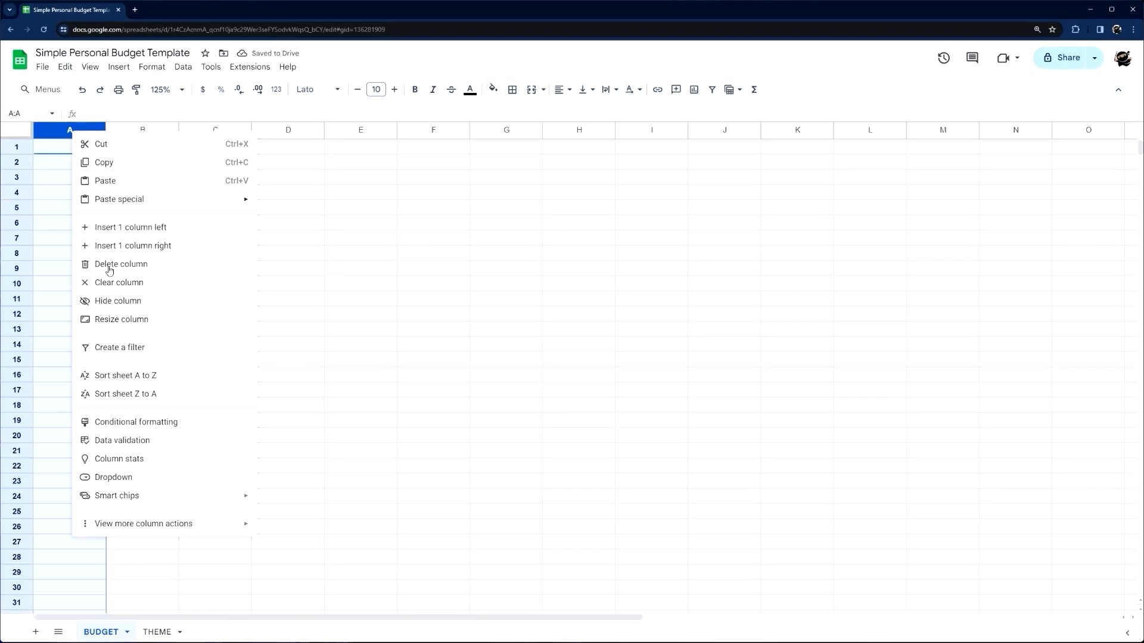
click(118, 322)
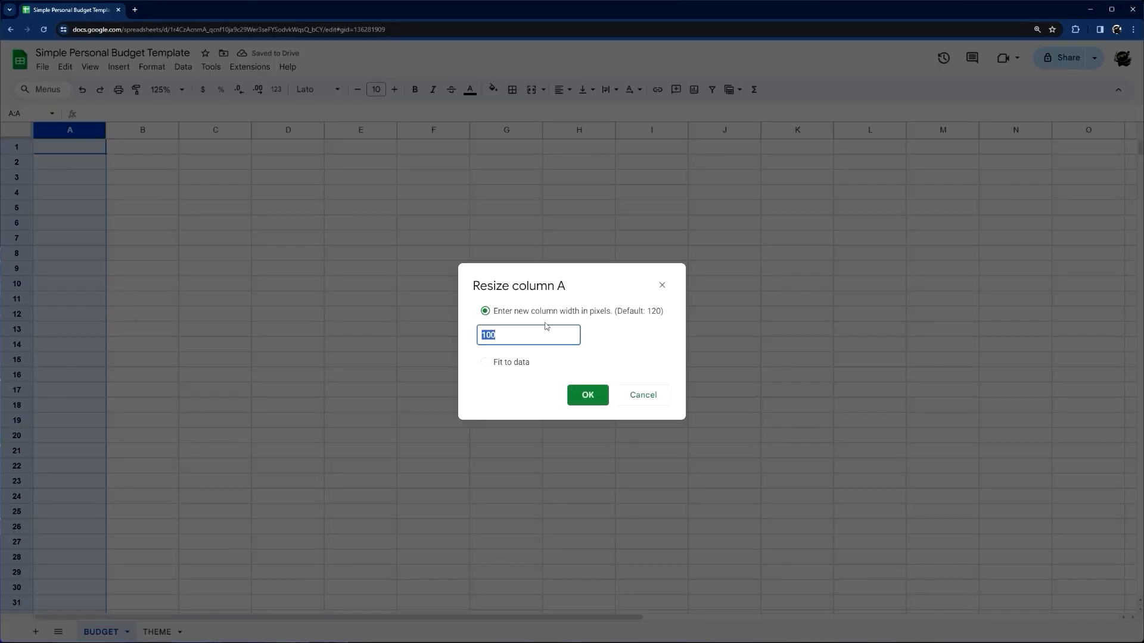
text(50)
key(Return)
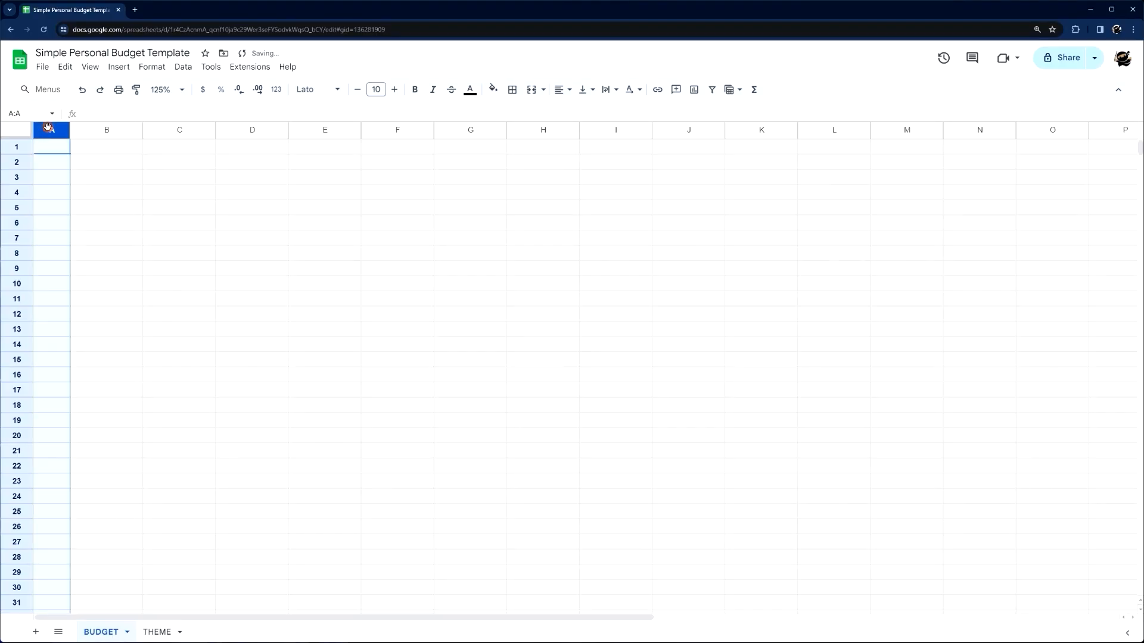
- Enter the title JANUARY in cell B2
click(107, 165)
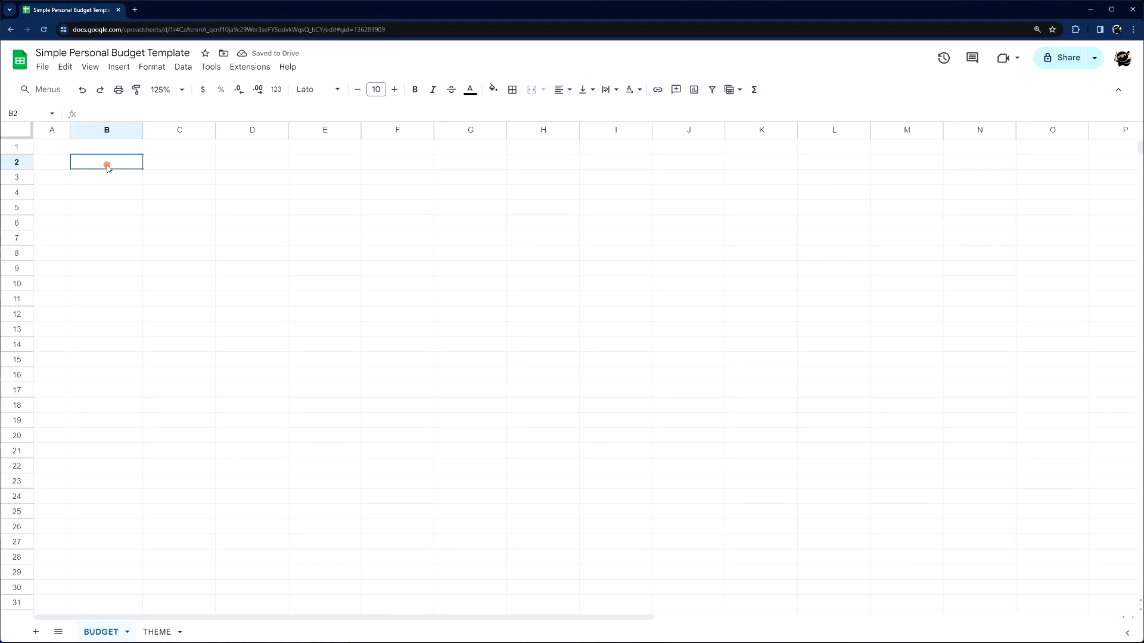
text(JANUARY)
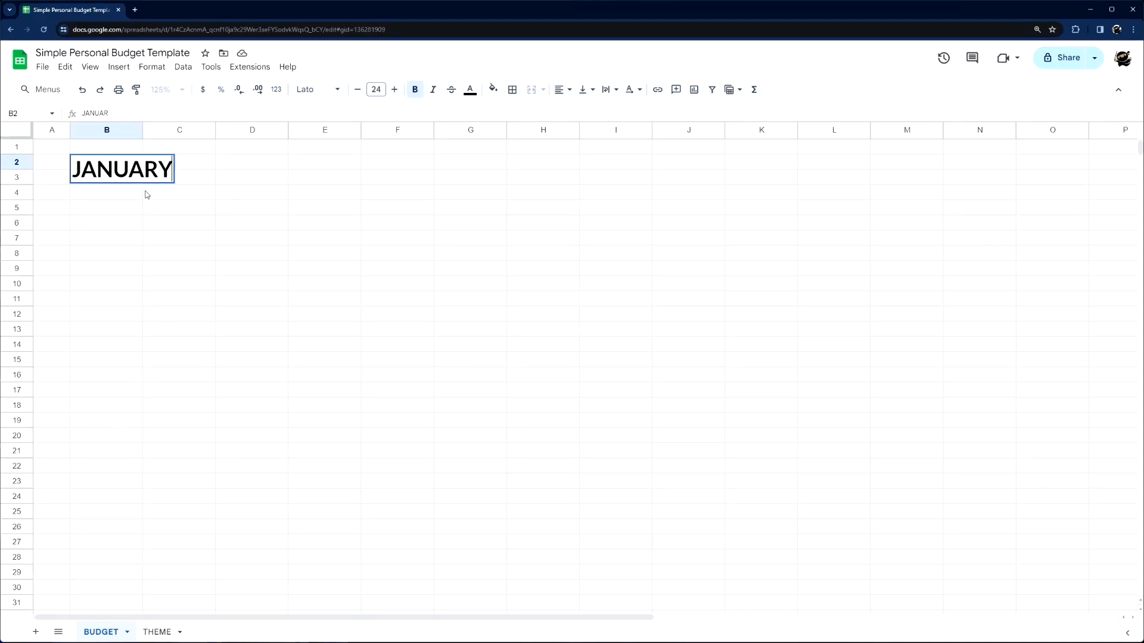
key(Return)
- Format the JANUARY title in B2 as bold Montserrat at size 24
click(140, 178)
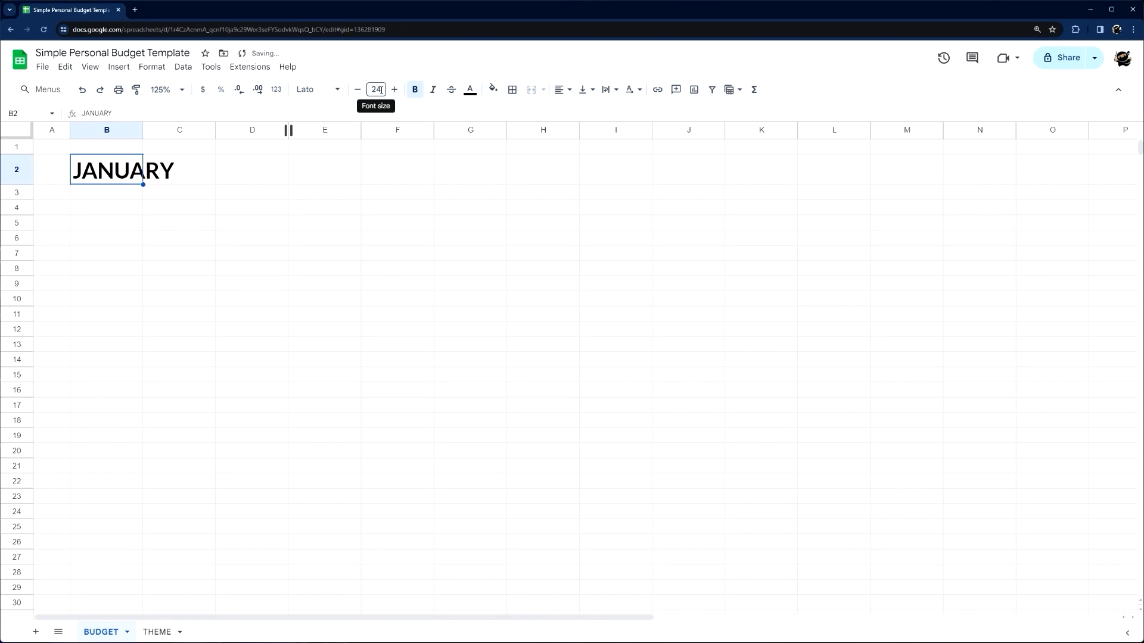
click(325, 90)
click(340, 223)
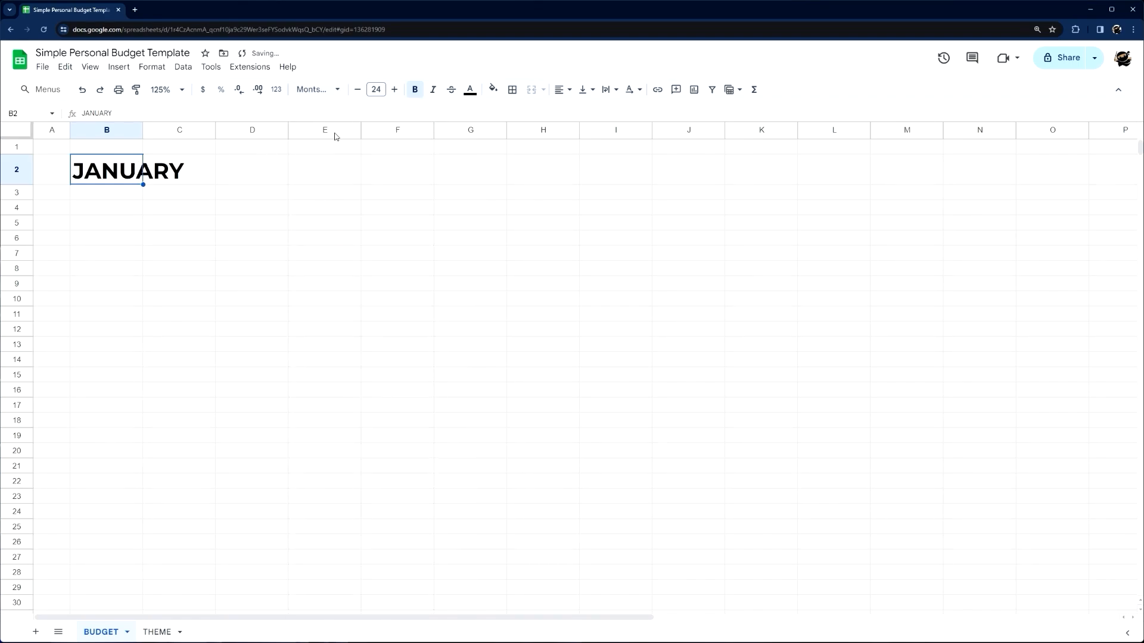
click(376, 90)
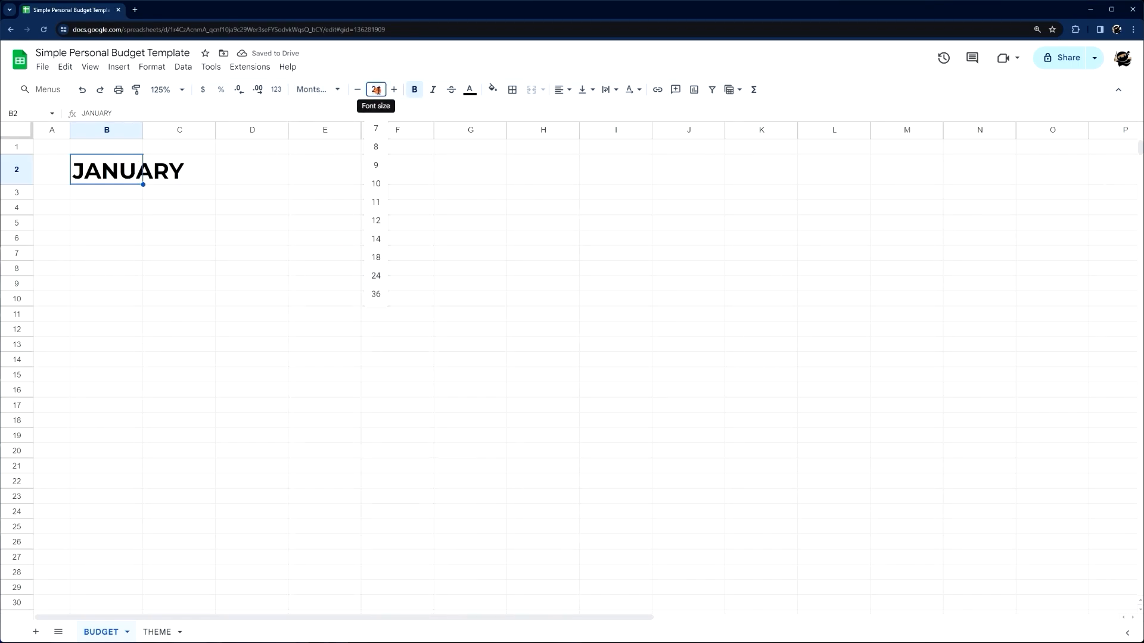
click(376, 276)
click(415, 89)
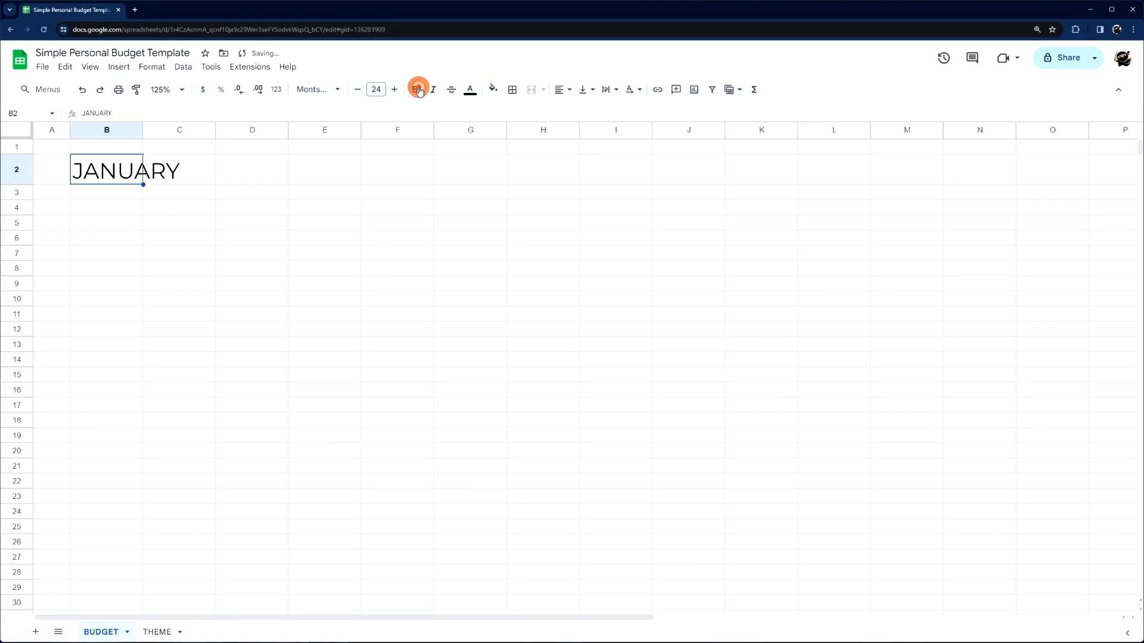
click(415, 90)
- Insert one new column to the right of column B
click(90, 215)
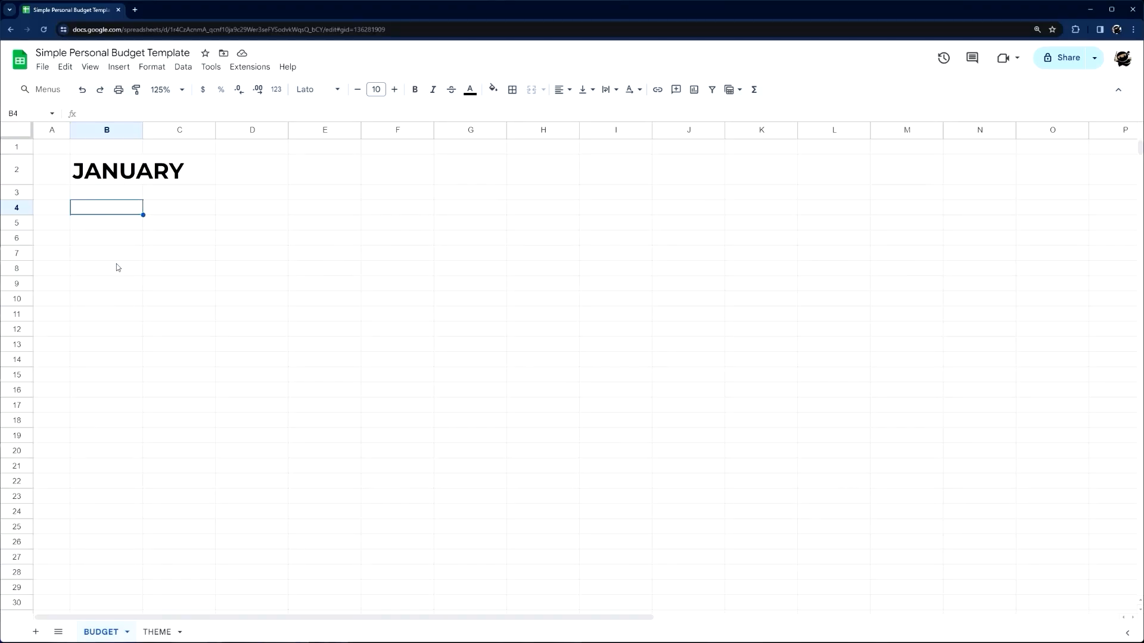
right_click(113, 132)
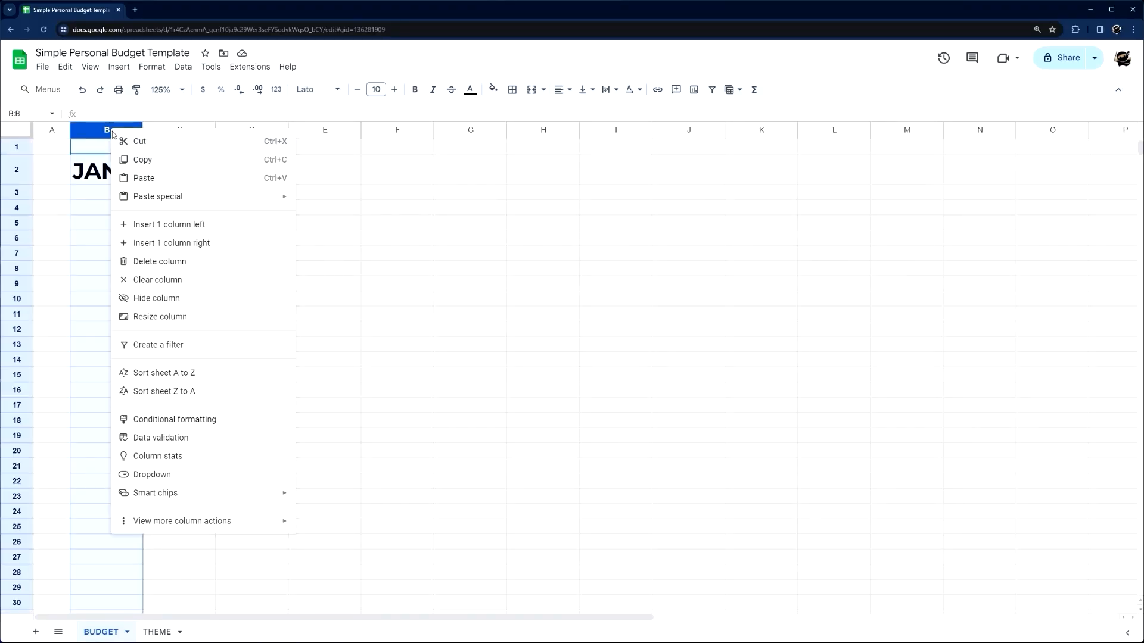
click(177, 250)
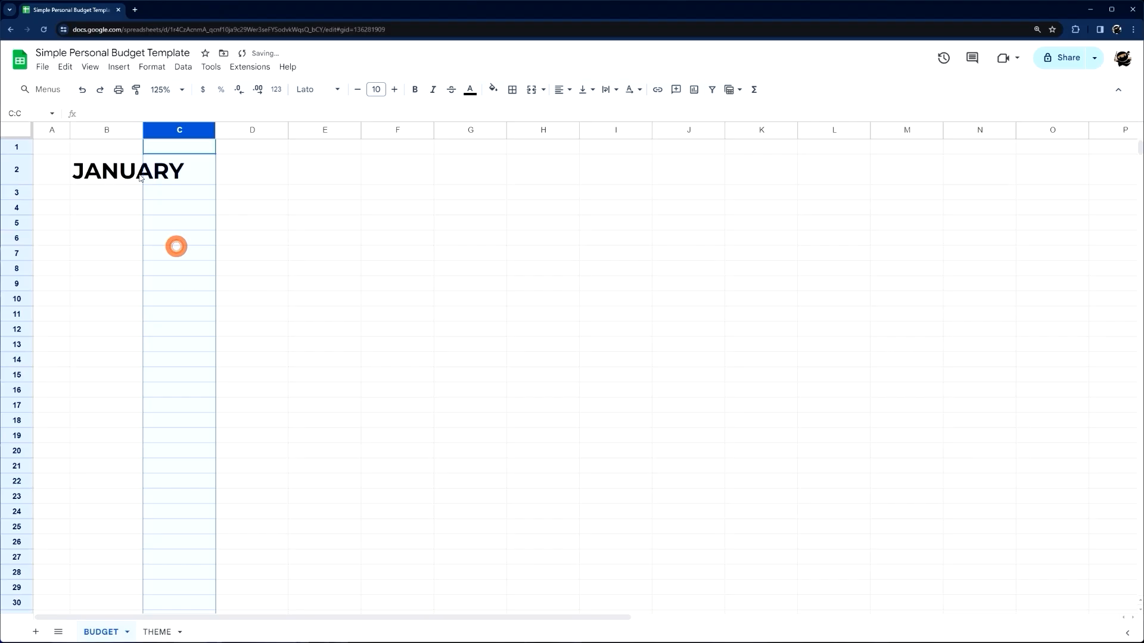
- Resize column B to a width of 20 pixels
right_click(118, 132)
click(167, 322)
text(20)
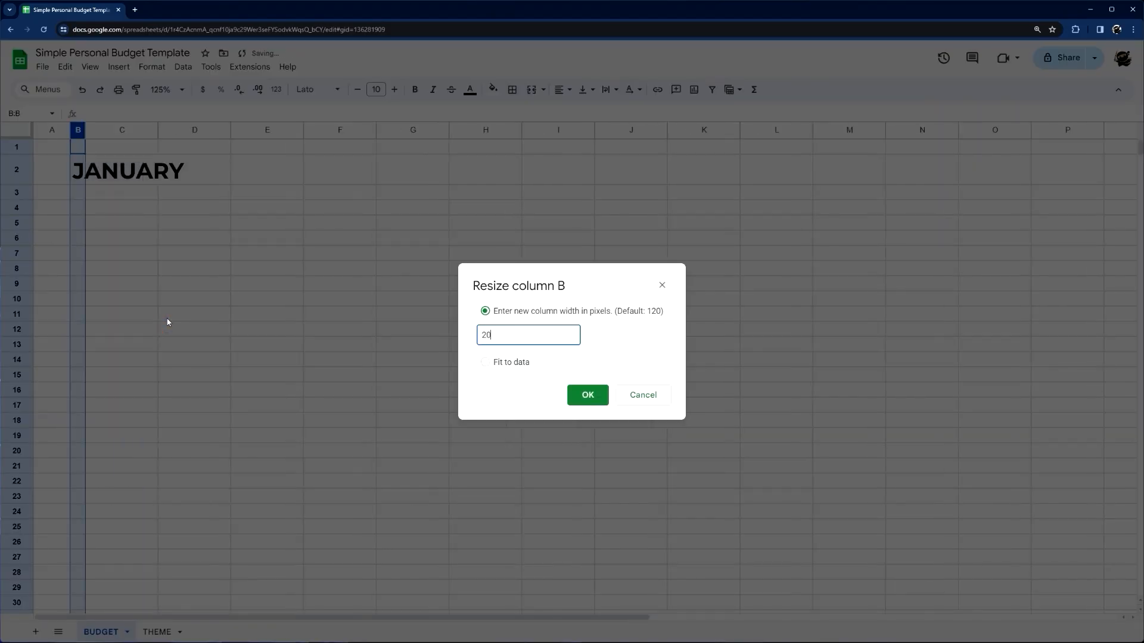
key(Return)
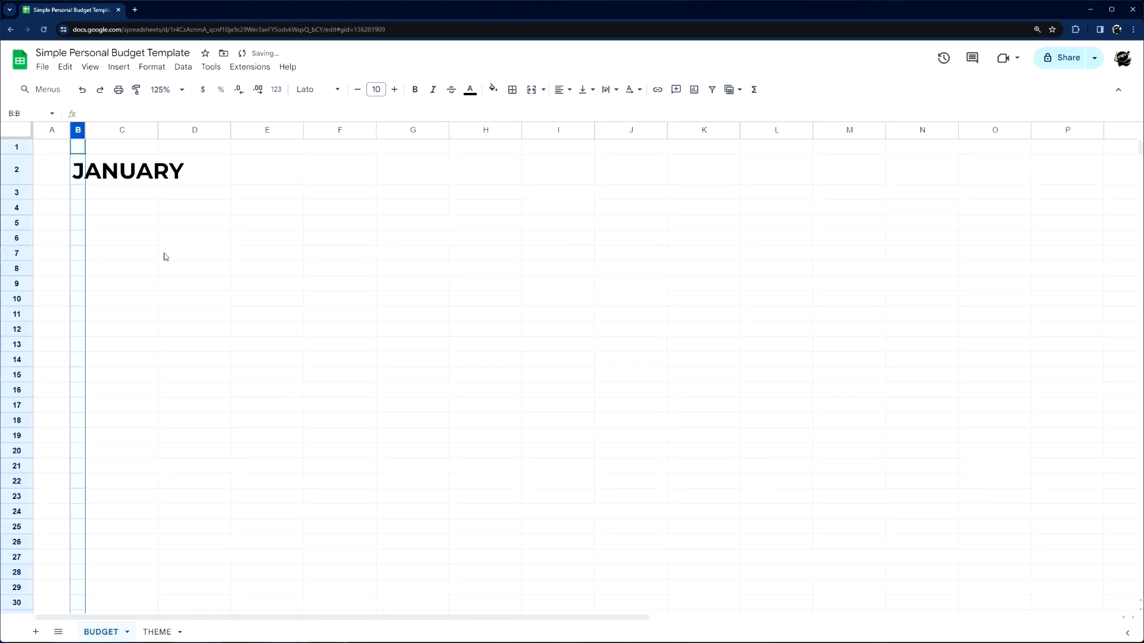
click(82, 379)
click(118, 67)
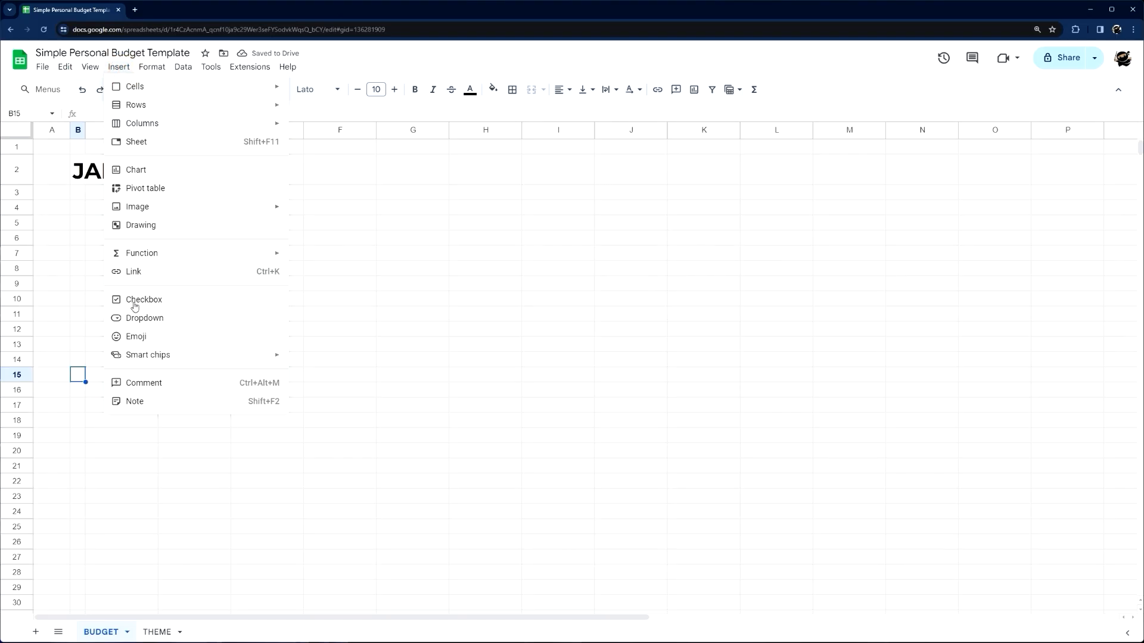
click(84, 224)
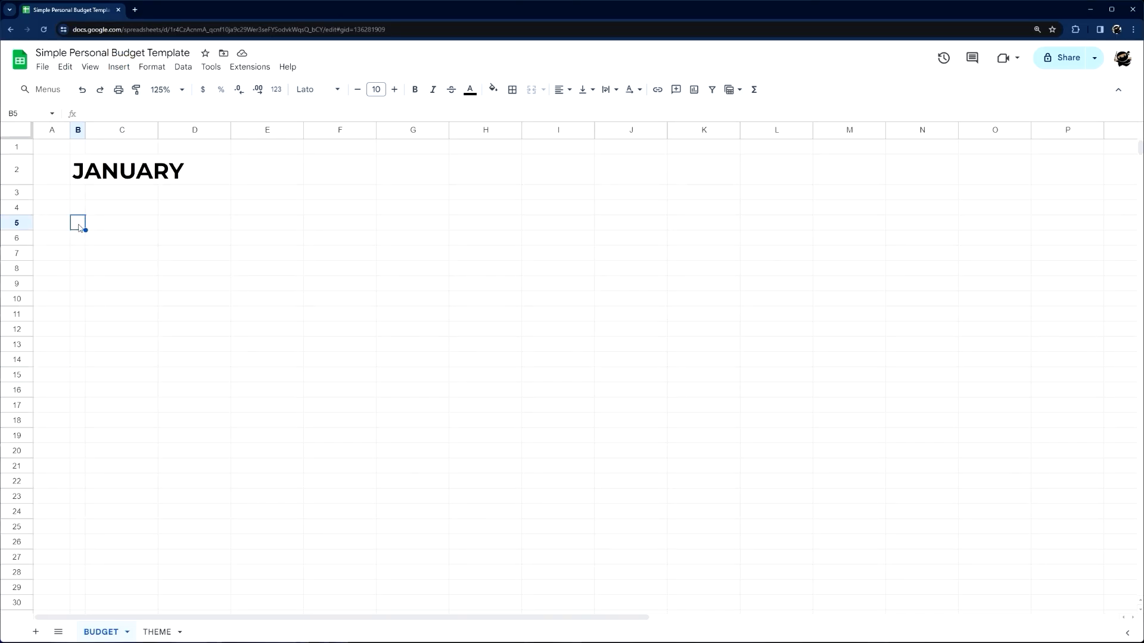
- Merge cells B5:G5 and enter the heading INCOME in the merged cell
drag(79, 227, 411, 229)
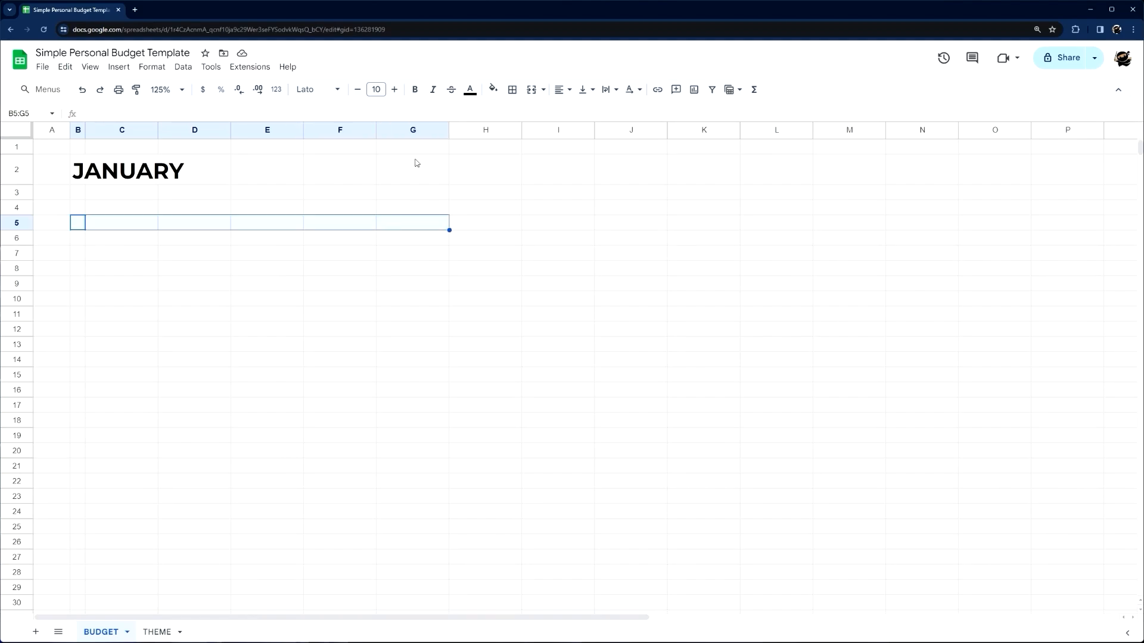
click(532, 91)
text(INCOME)
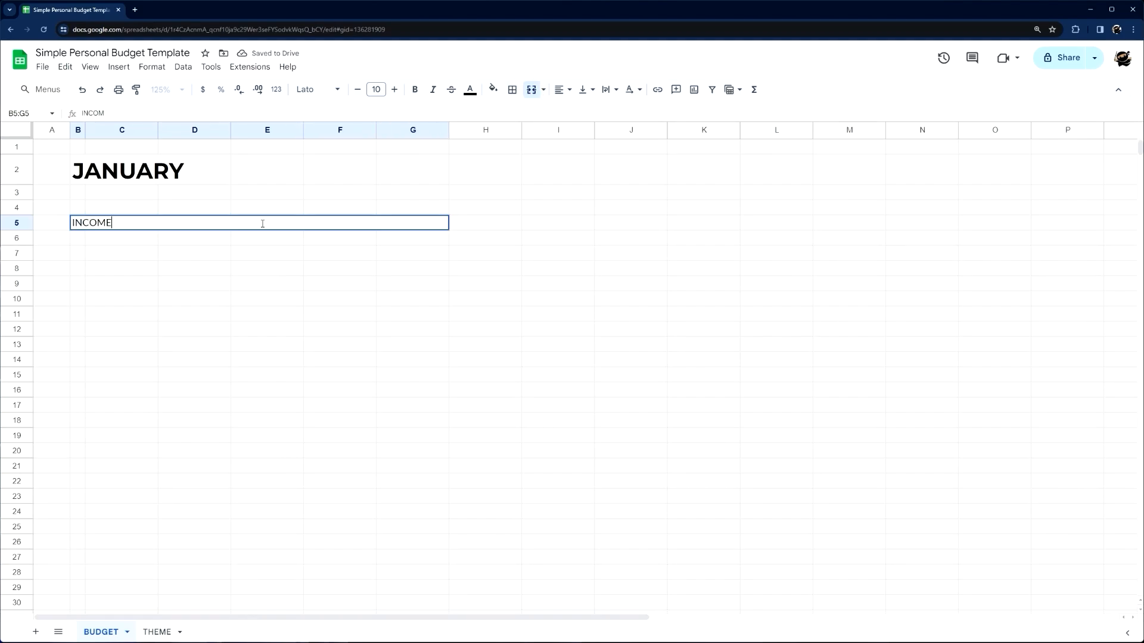
key(Return)
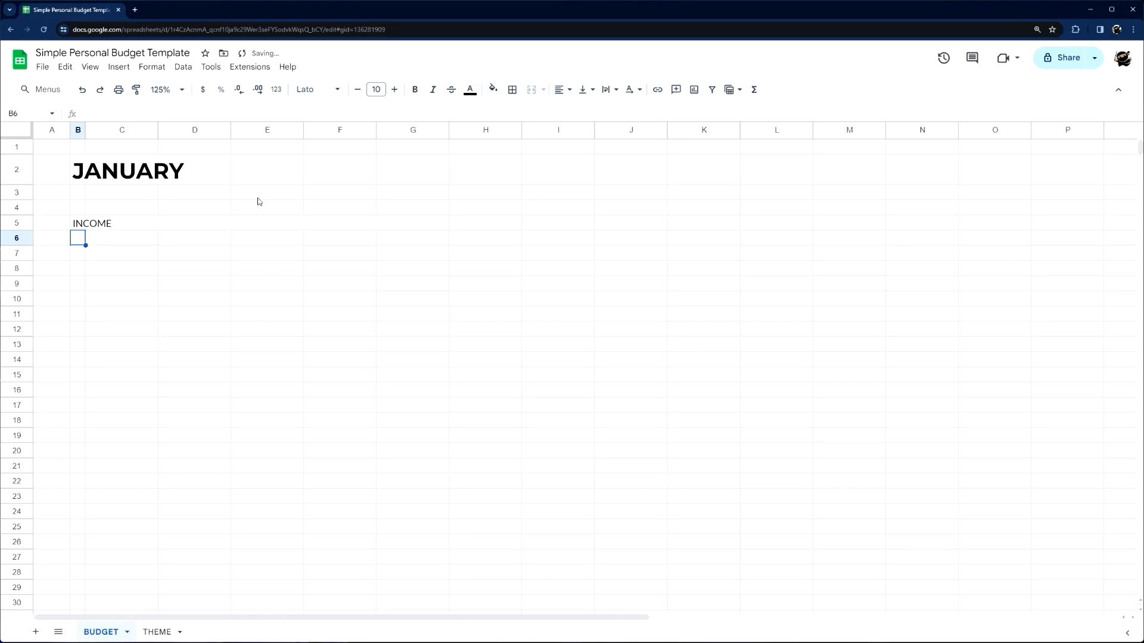
- Extend the INCOME heading down one row by merging cells B5:G6
click(113, 225)
key(shift+Down)
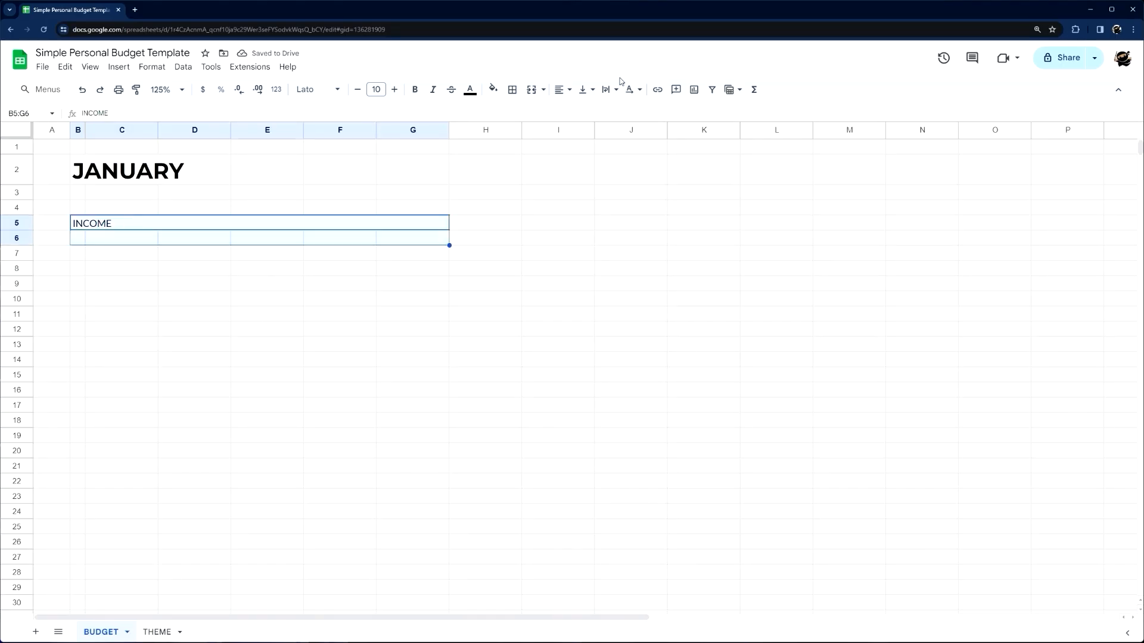
click(534, 90)
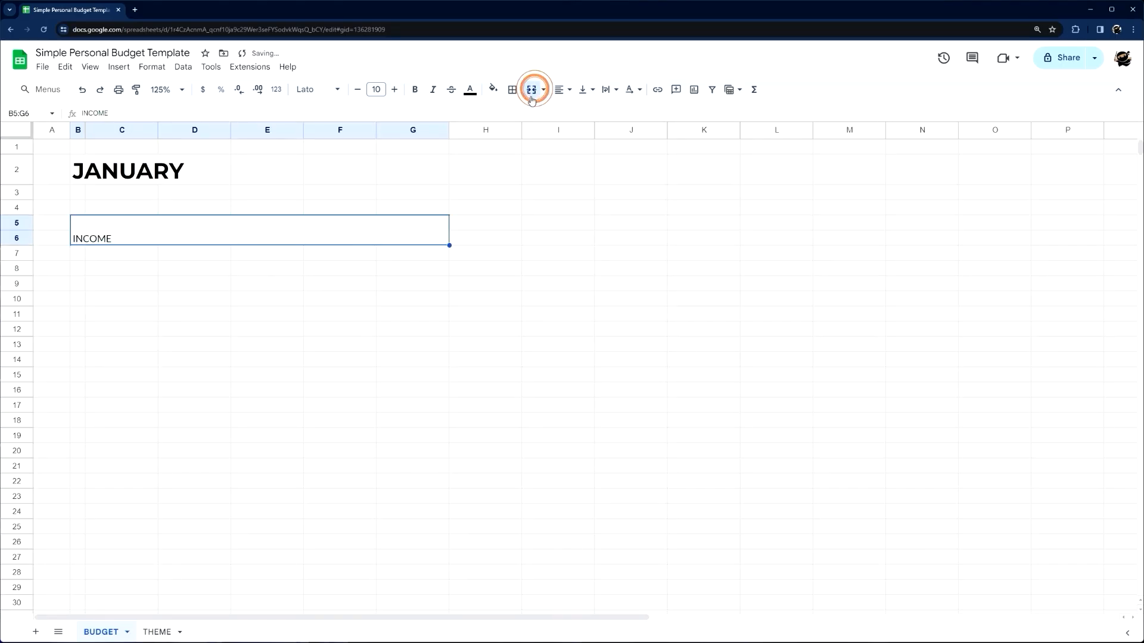
- Align the INCOME heading to the middle vertically and to the center horizontally
click(584, 89)
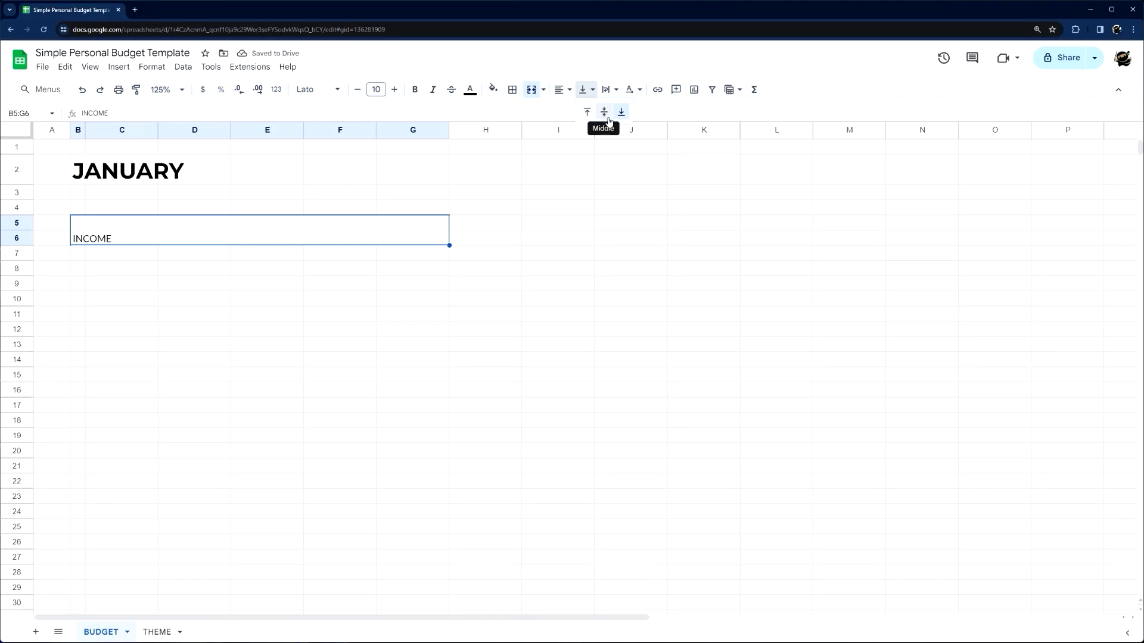
click(605, 114)
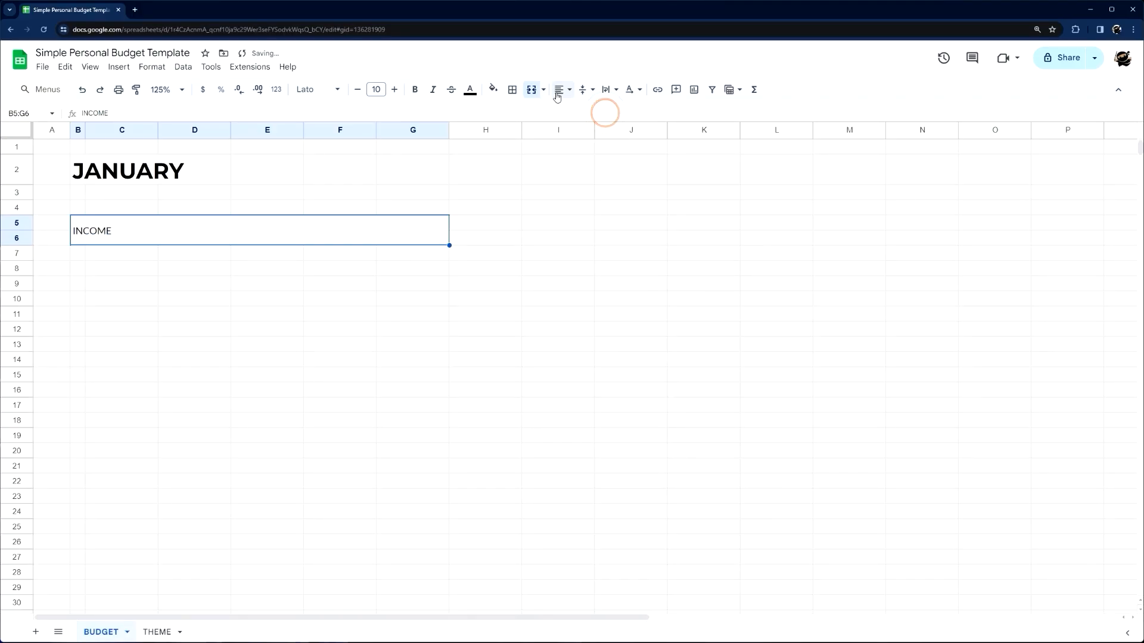
click(560, 89)
click(582, 112)
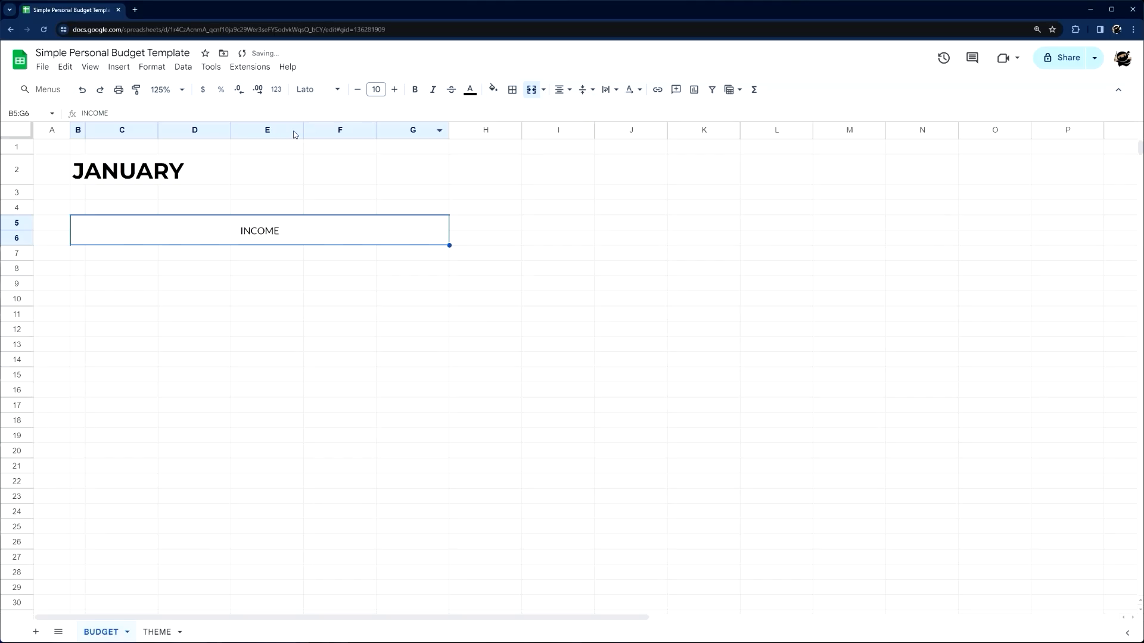
- Fill the INCOME heading with the theme's custom dark blue and set its text color to white
click(493, 89)
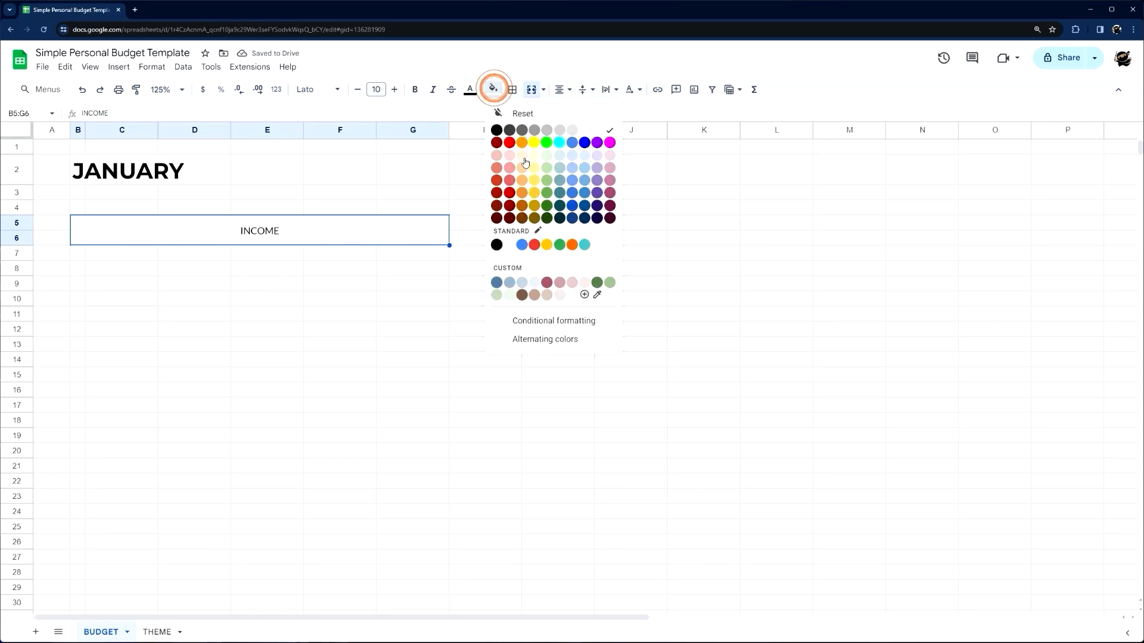
click(496, 283)
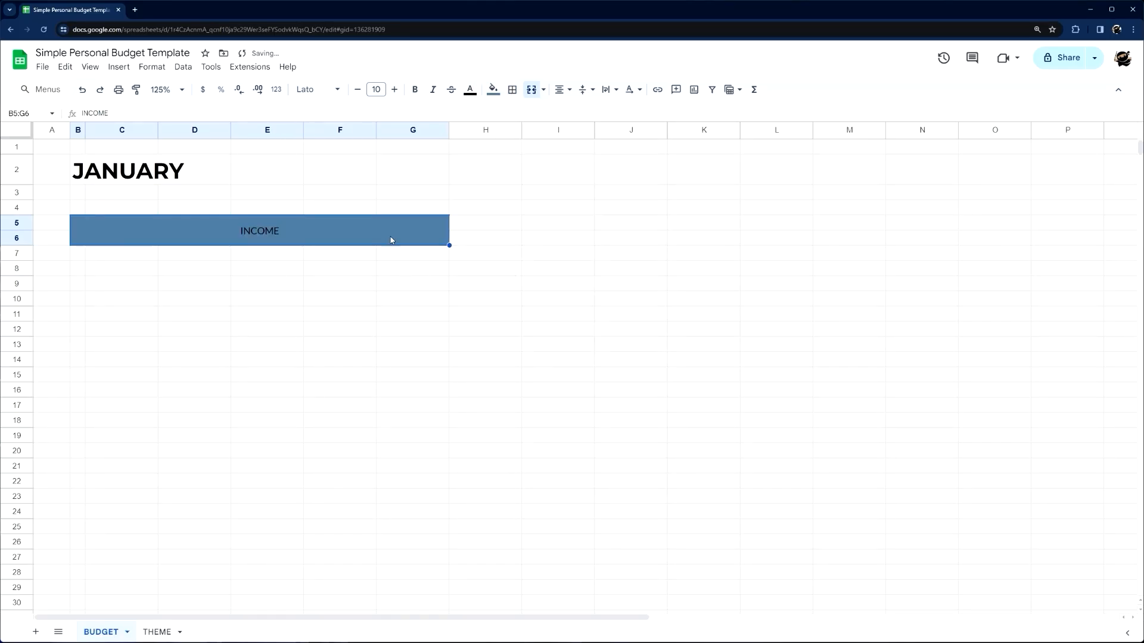
click(470, 89)
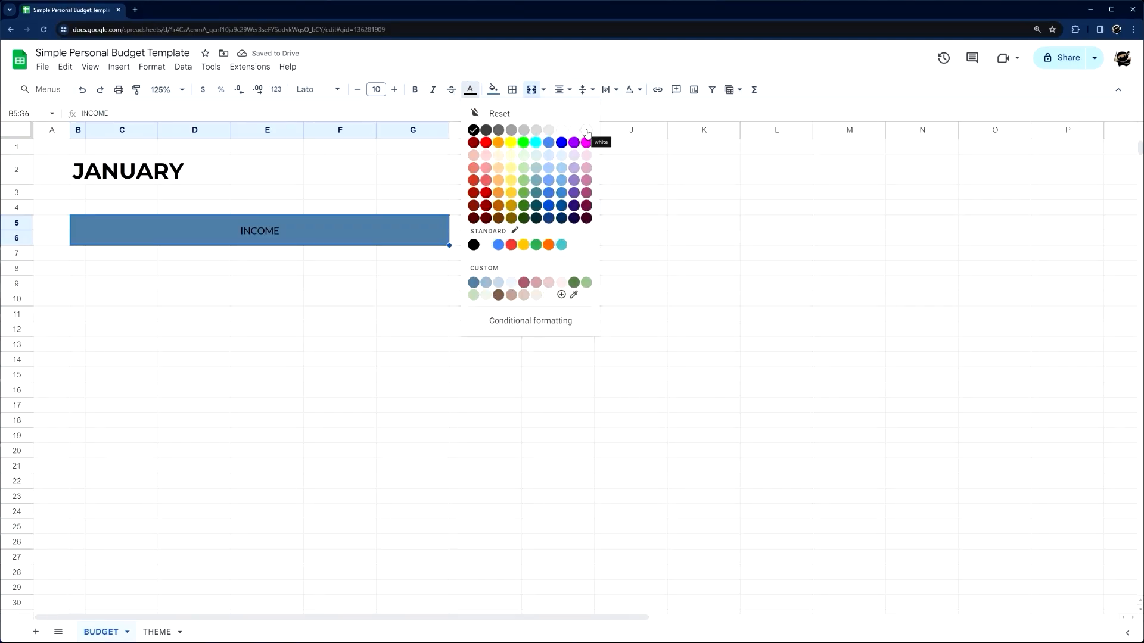
click(587, 131)
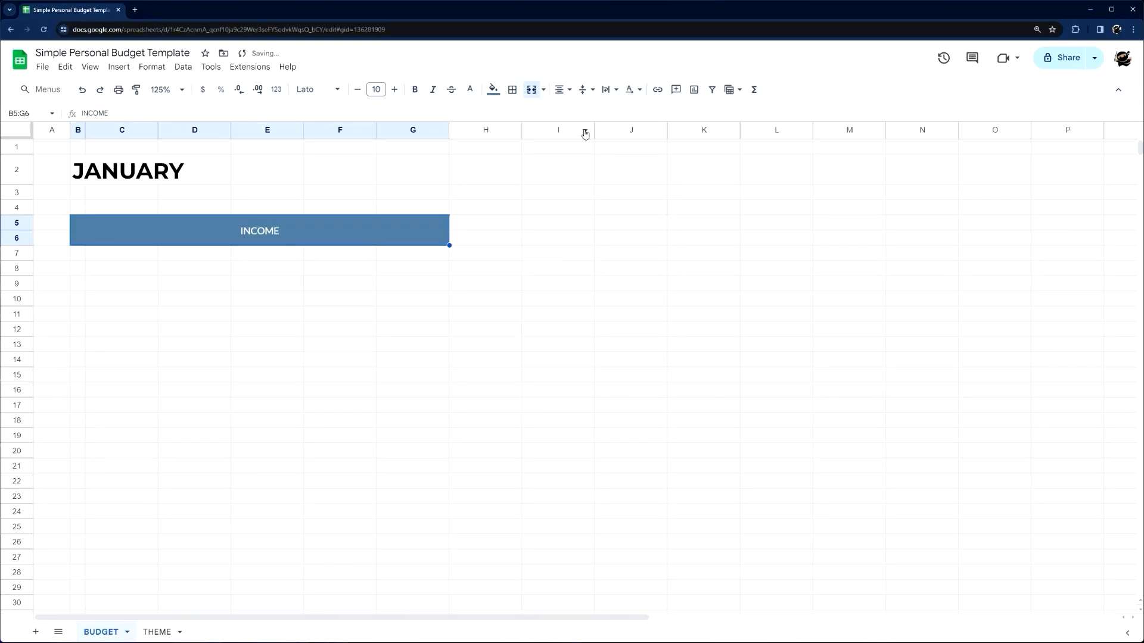
- Format the INCOME heading in bold Montserrat at font size 16
click(416, 90)
click(327, 92)
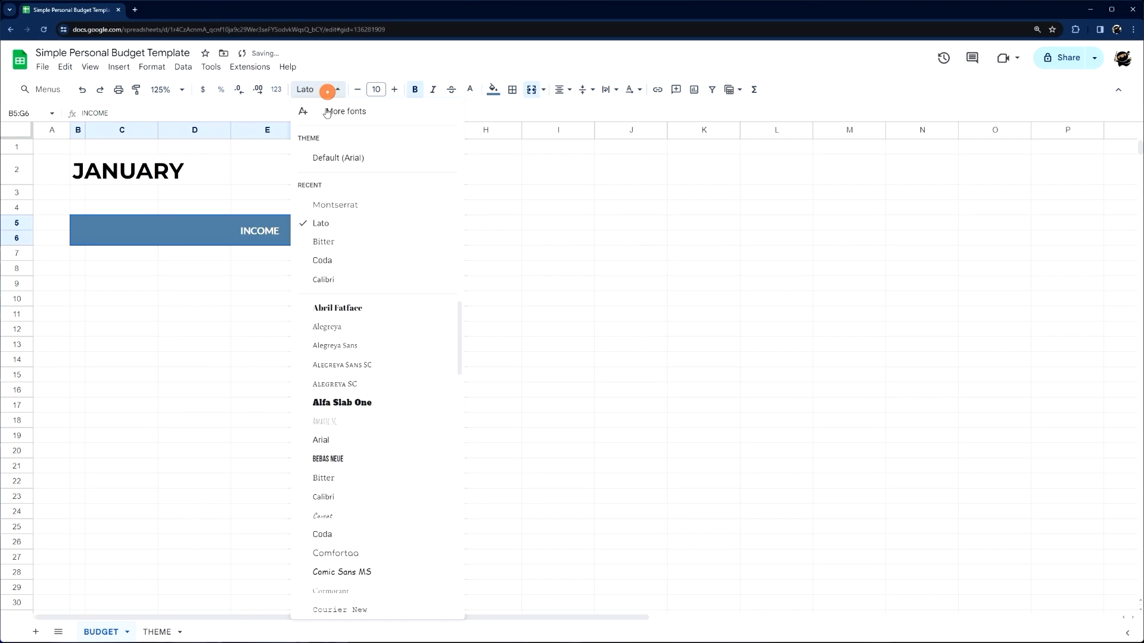
click(333, 206)
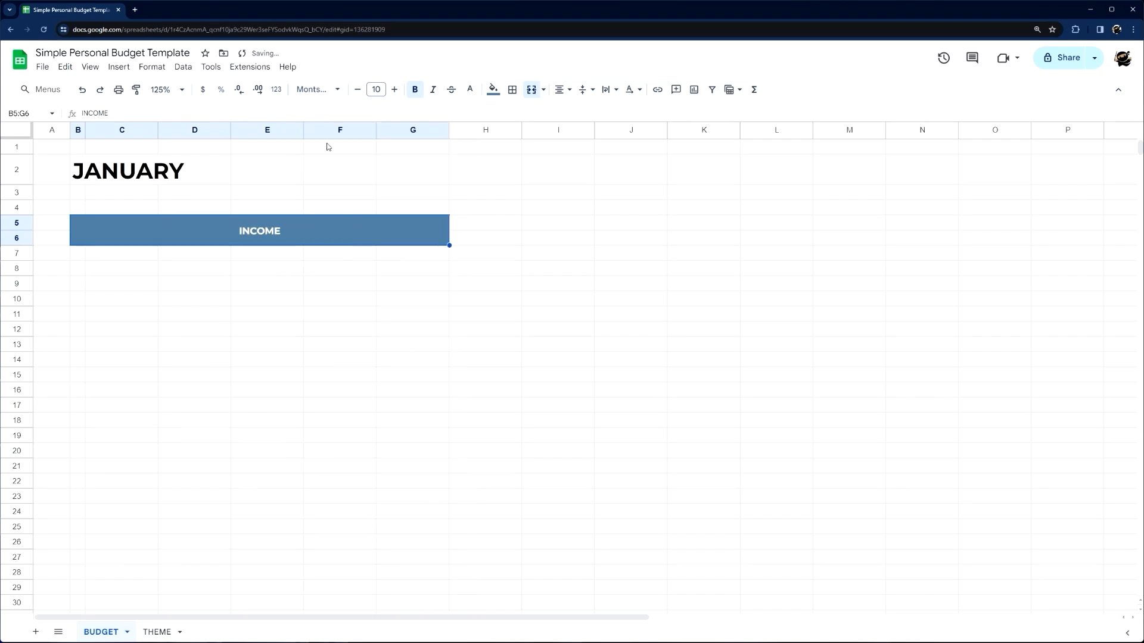
click(396, 93)
click(397, 93)
click(396, 93)
click(395, 92)
click(396, 93)
click(395, 92)
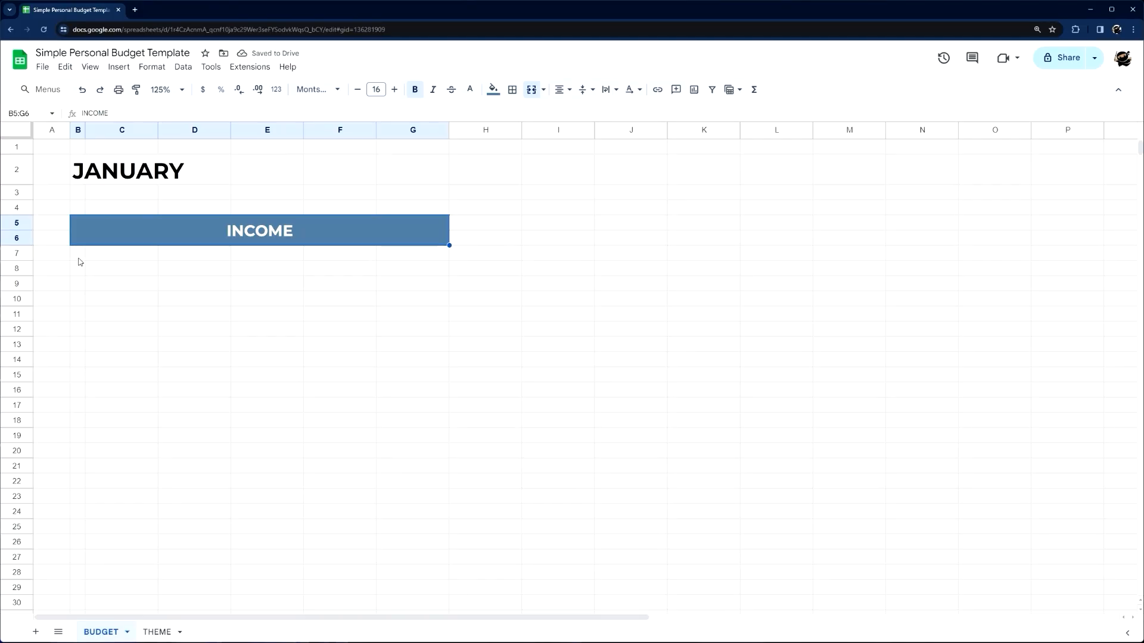
- Merge B7:D7 and enter the column labels NAME, PLANNED, ACTUAL and DIFFERENCE across row 7
drag(79, 261, 168, 260)
click(531, 90)
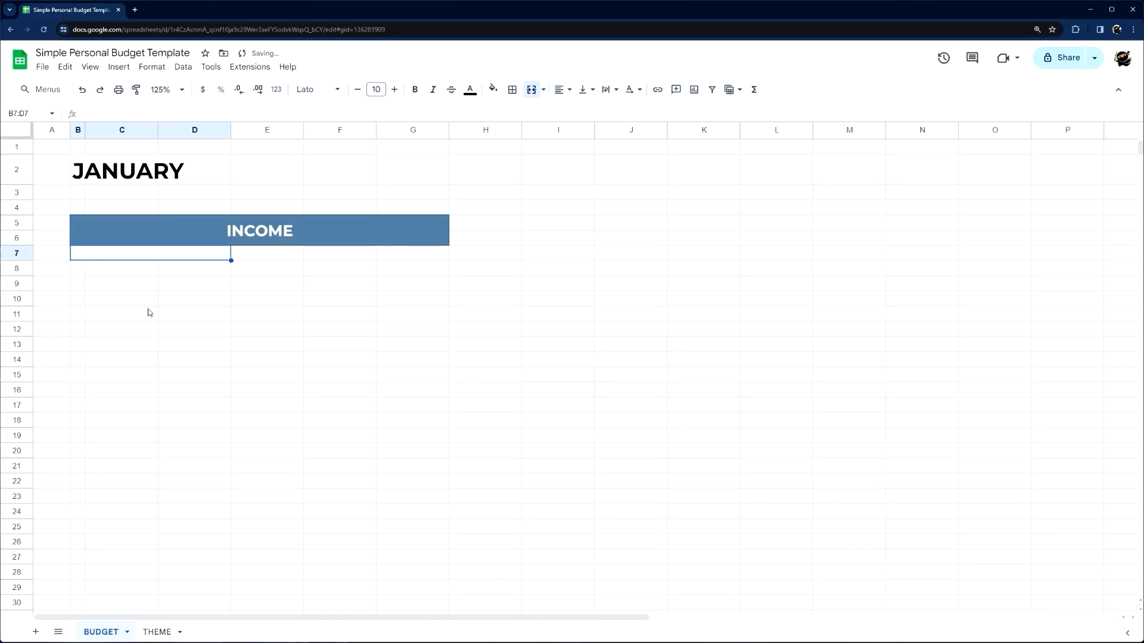
text(NAME)
key(Tab)
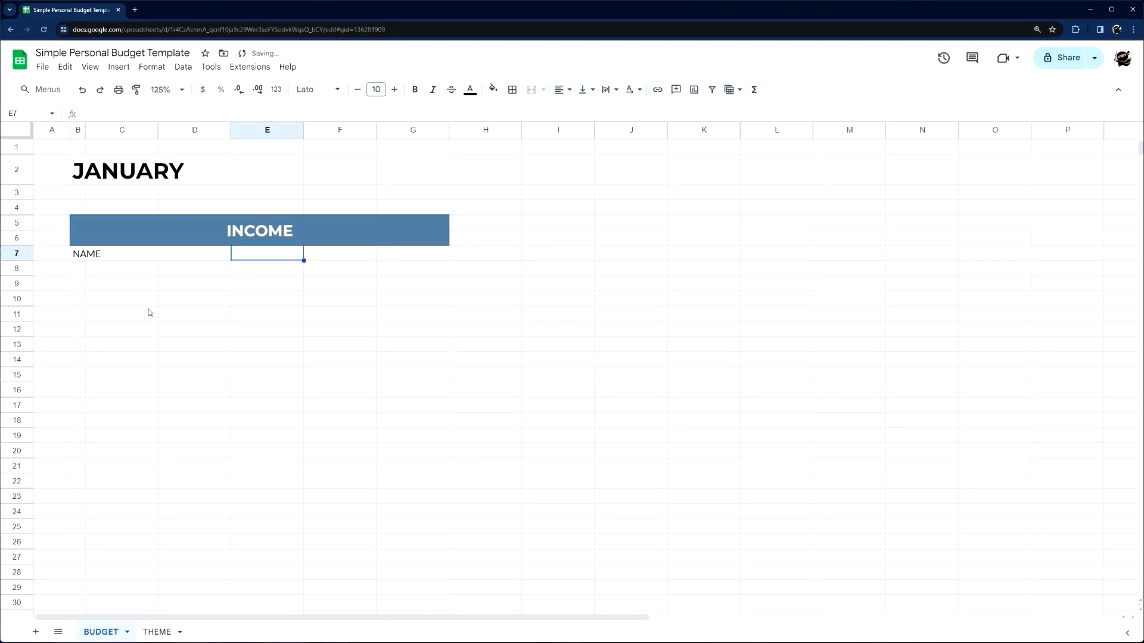
text(PLANNED)
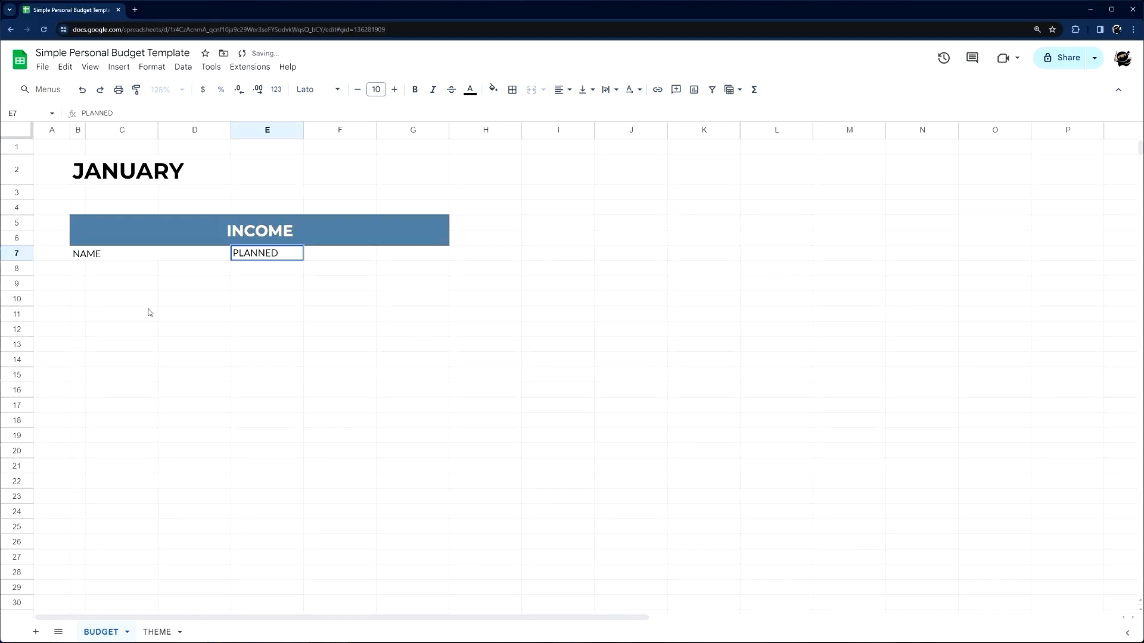
key(Tab)
text(ACTUAL)
key(Tab)
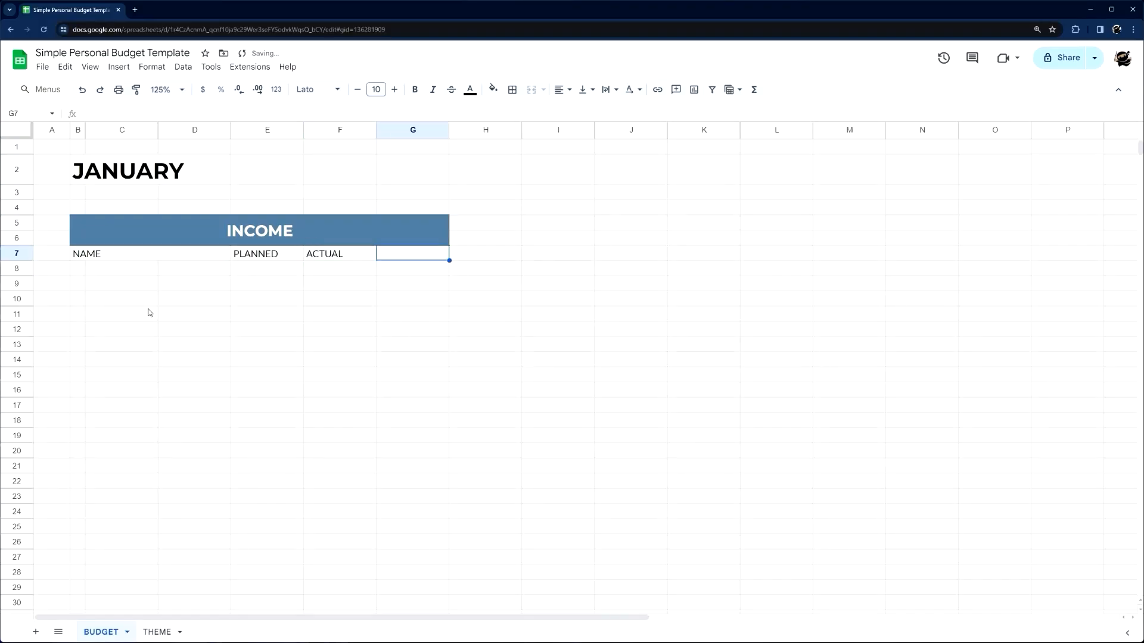
text(DIFFERENCE)
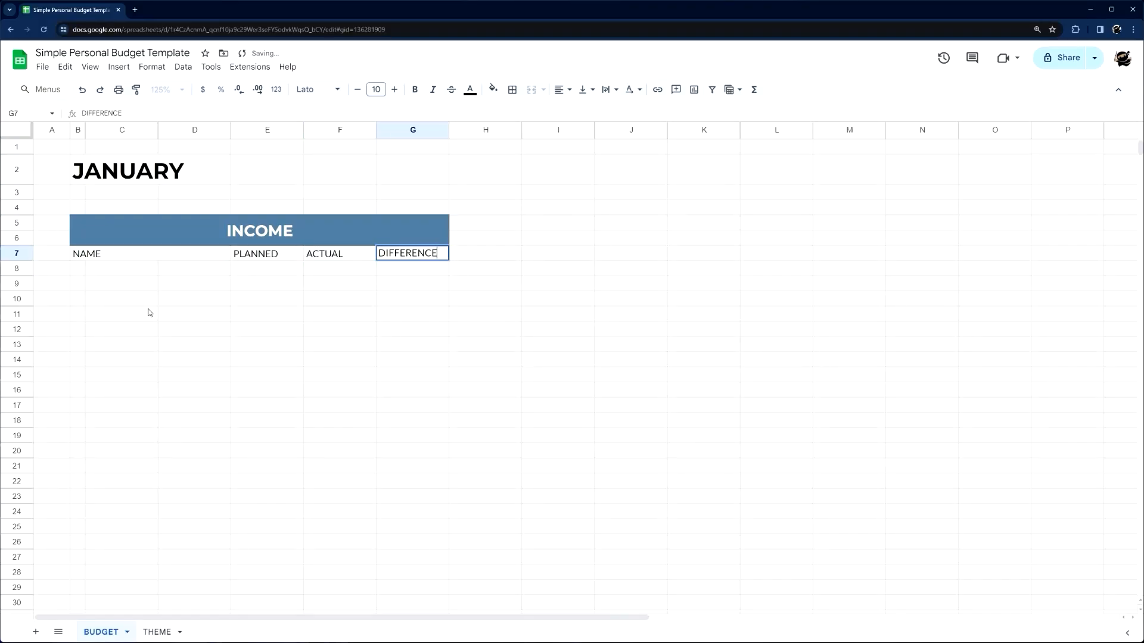
- Center the row 7 labels in B7:G7 horizontally and fill them with the theme's lighter custom blue
drag(80, 256, 417, 254)
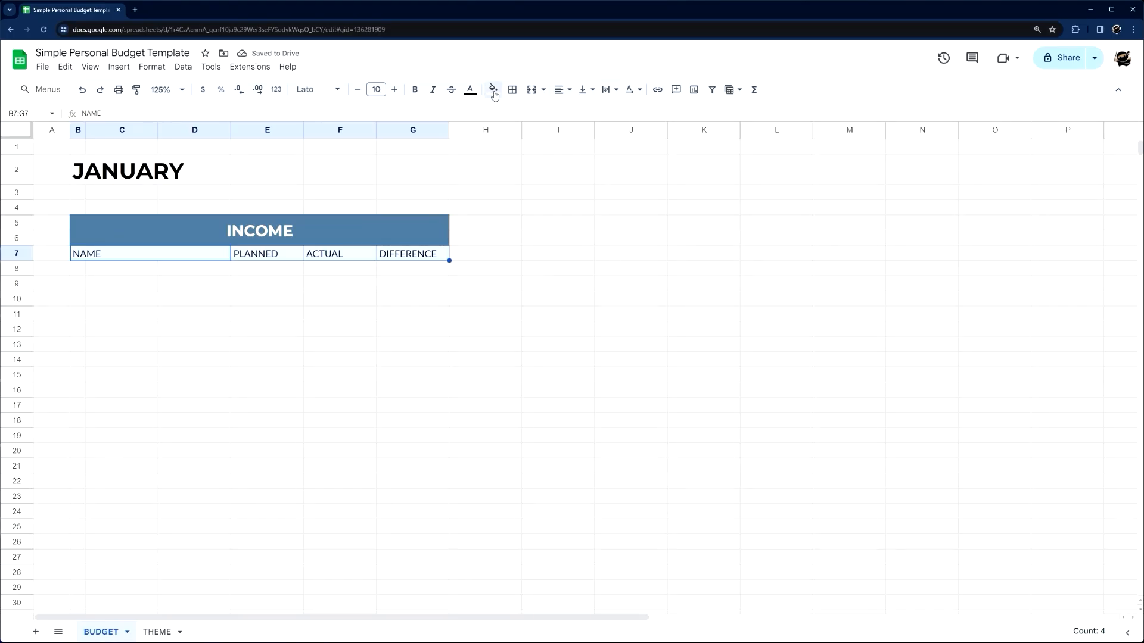
click(562, 89)
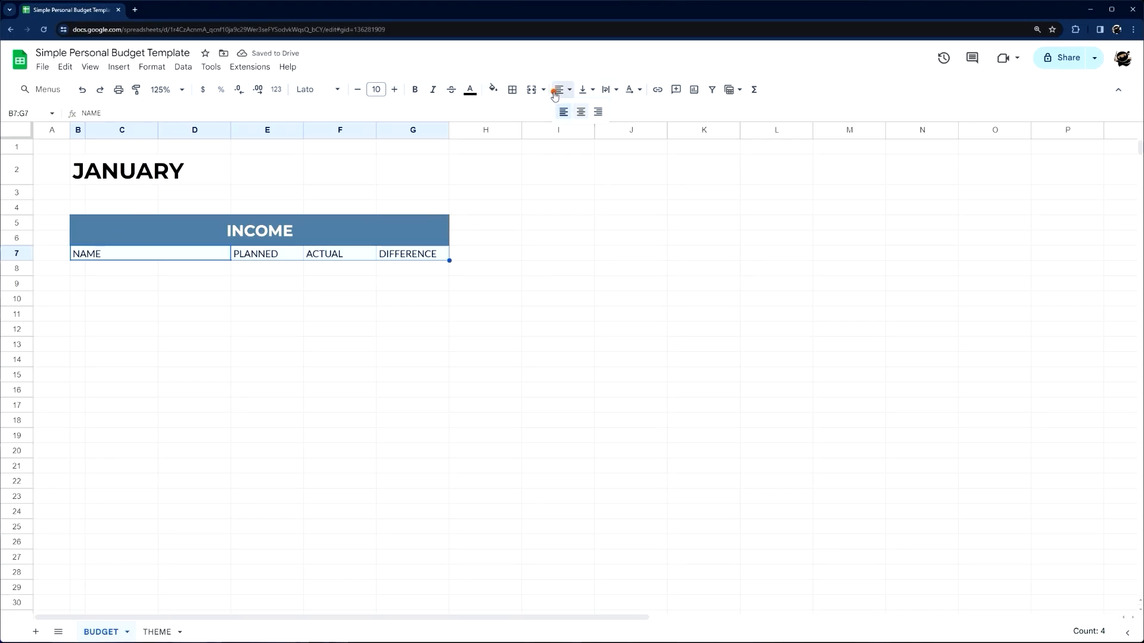
click(582, 113)
click(493, 89)
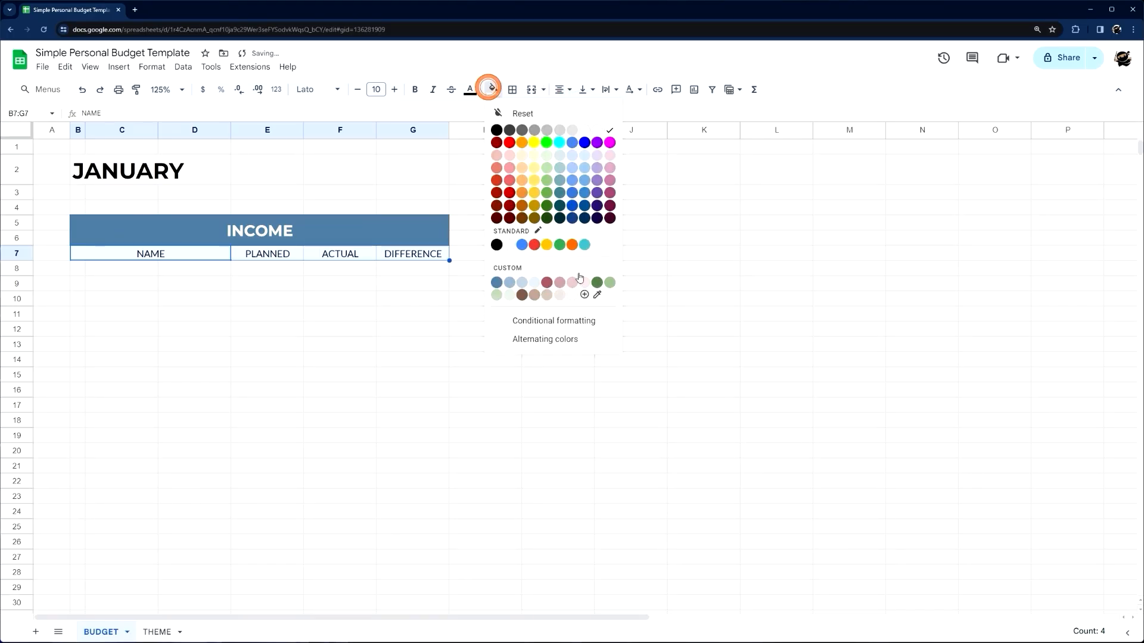
click(522, 283)
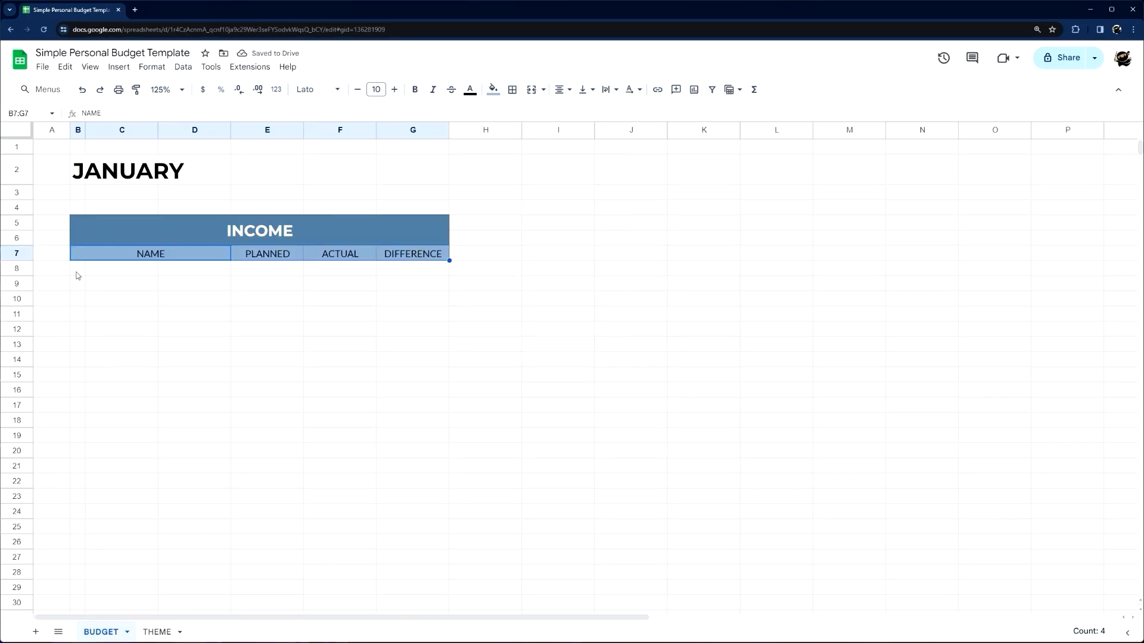
drag(78, 269, 77, 441)
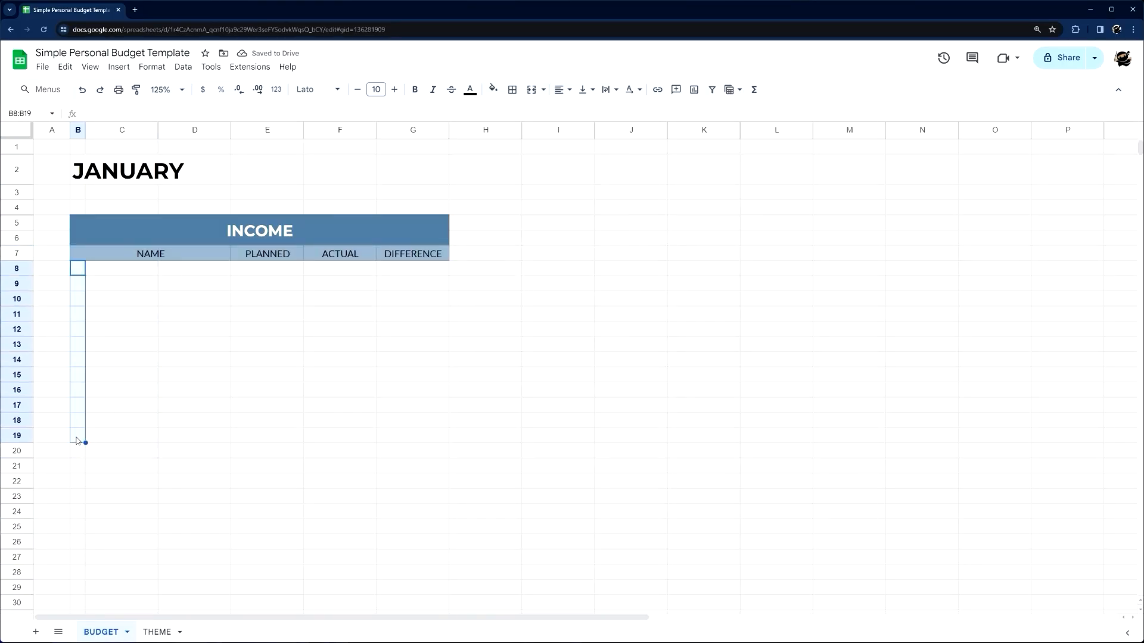
drag(24, 270, 20, 420)
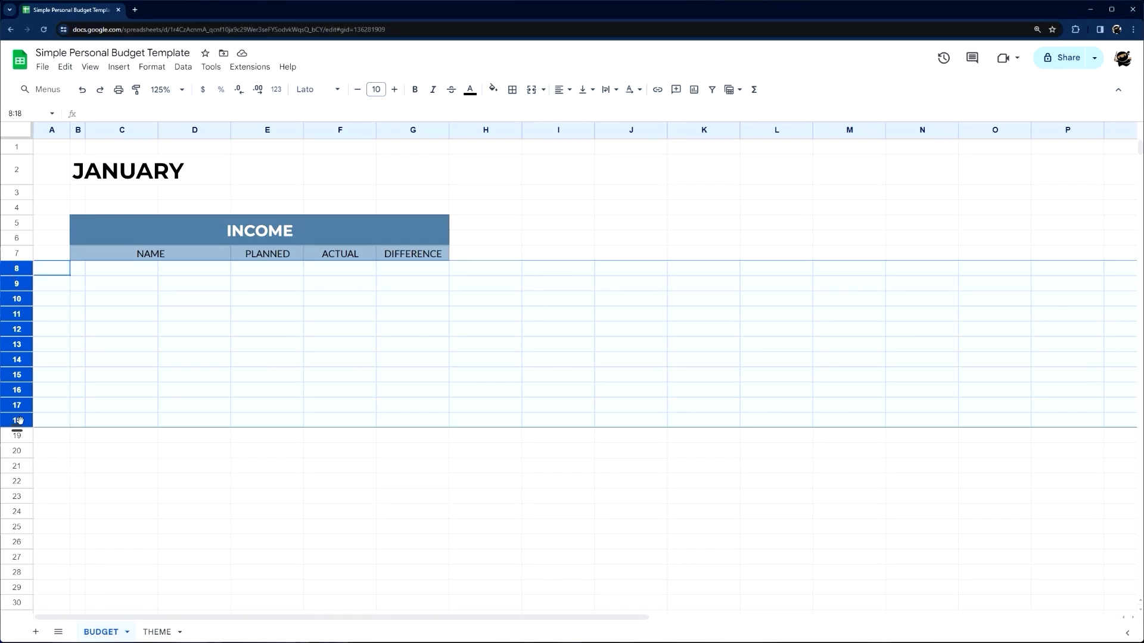
right_click(19, 419)
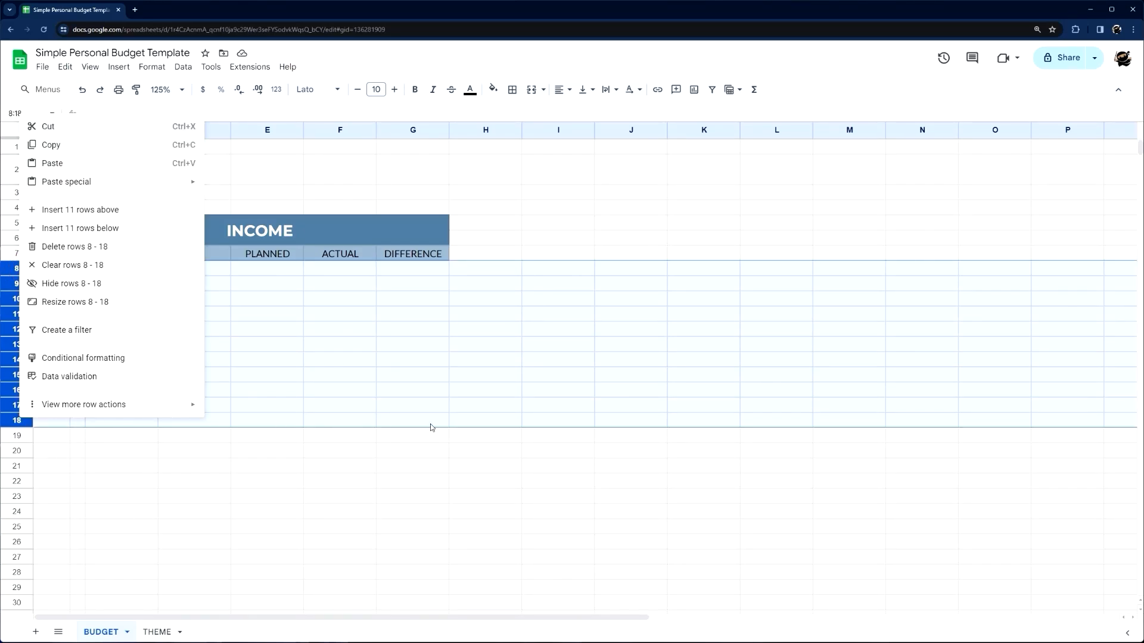
- Add a medium-thick outer border in the theme's dark blue around the income table B5:G18
drag(430, 424, 80, 222)
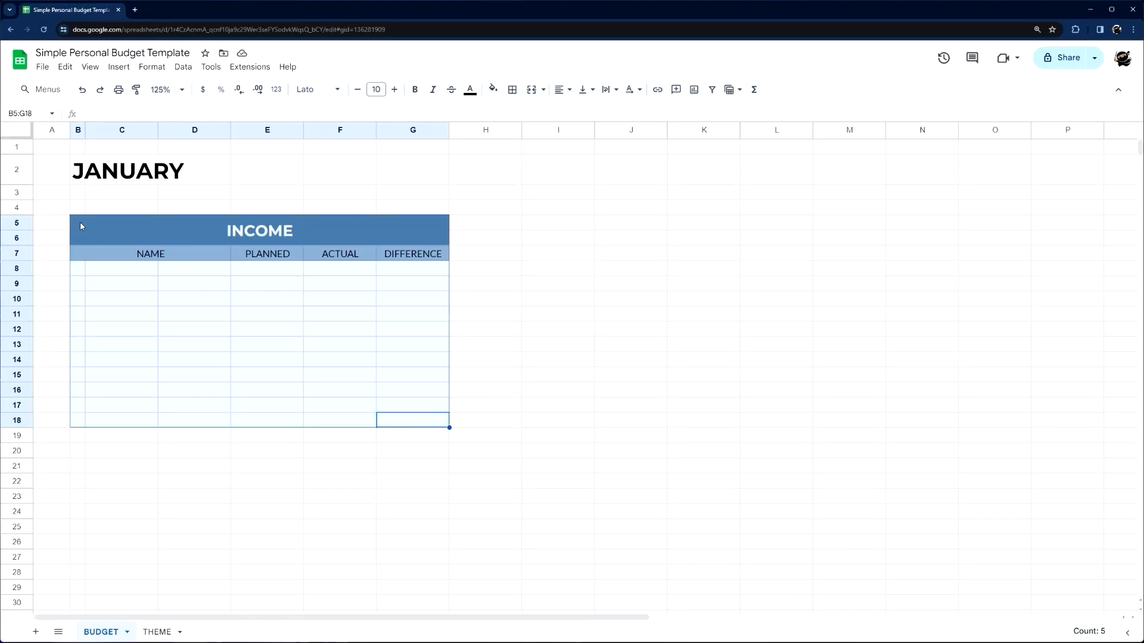
click(512, 89)
click(619, 118)
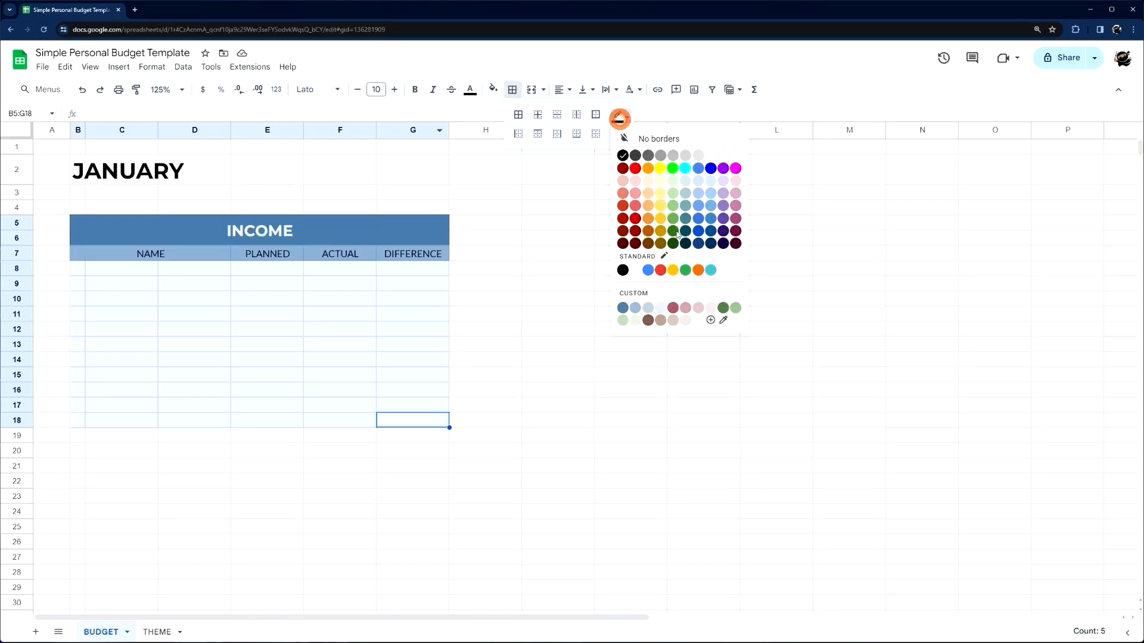
click(620, 296)
click(619, 116)
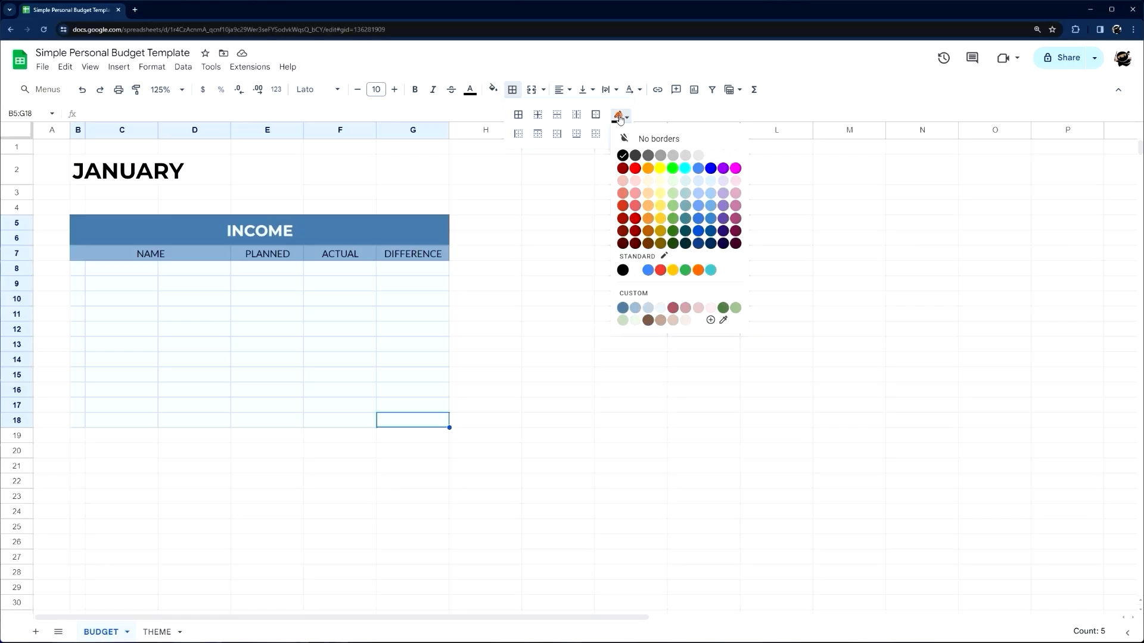
click(623, 307)
click(620, 131)
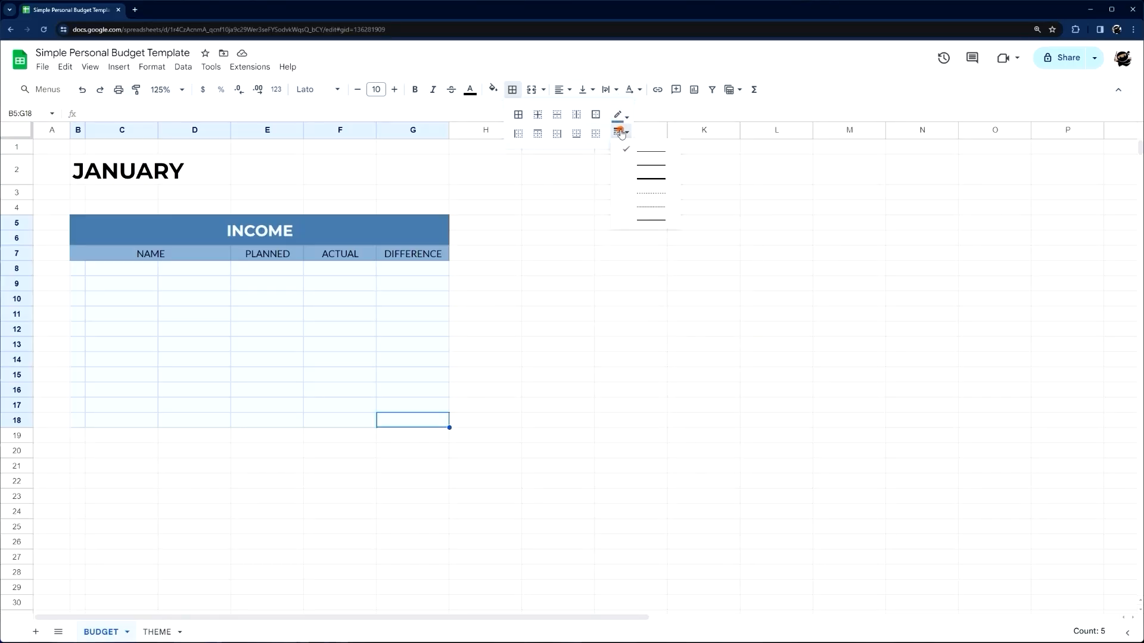
click(644, 171)
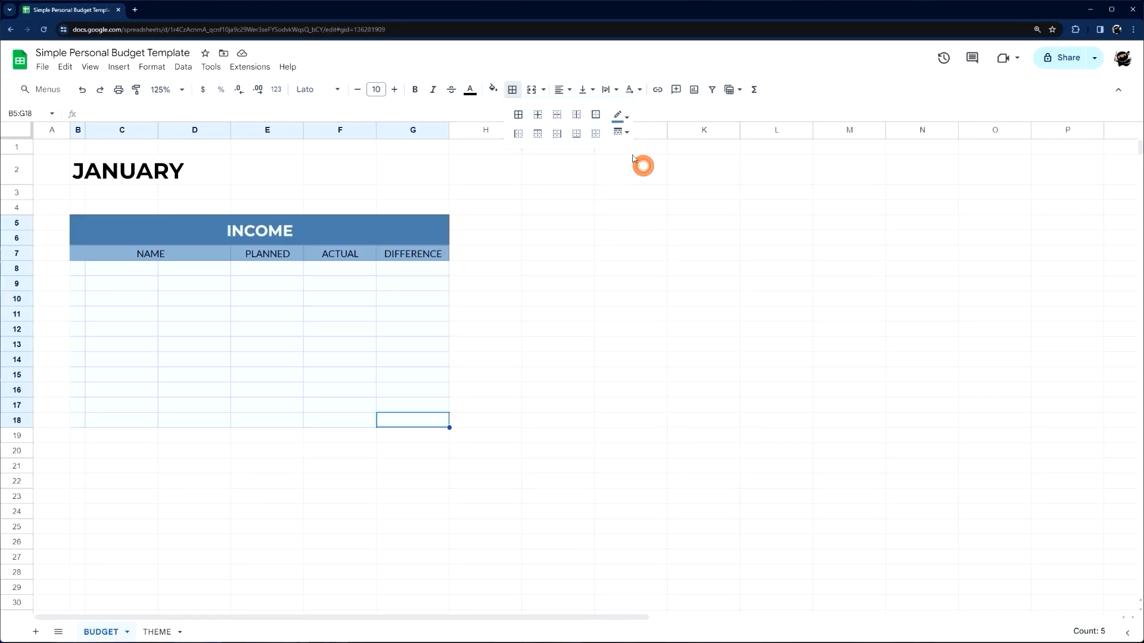
click(597, 116)
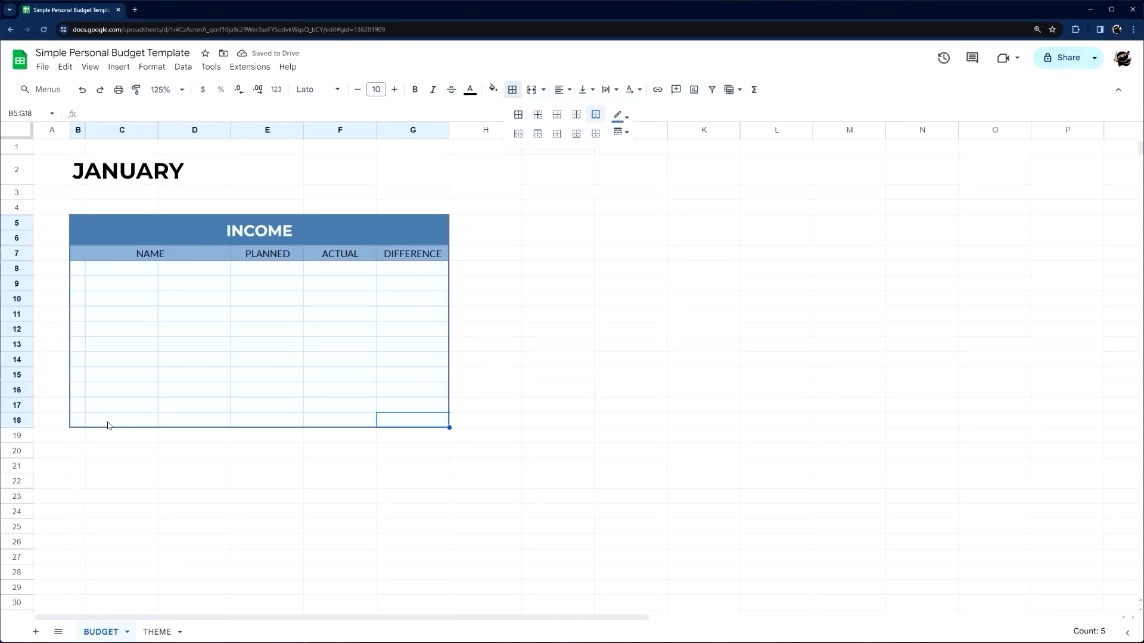
- Merge the name cells B8:D18 horizontally so each row has one wide cell
click(79, 269)
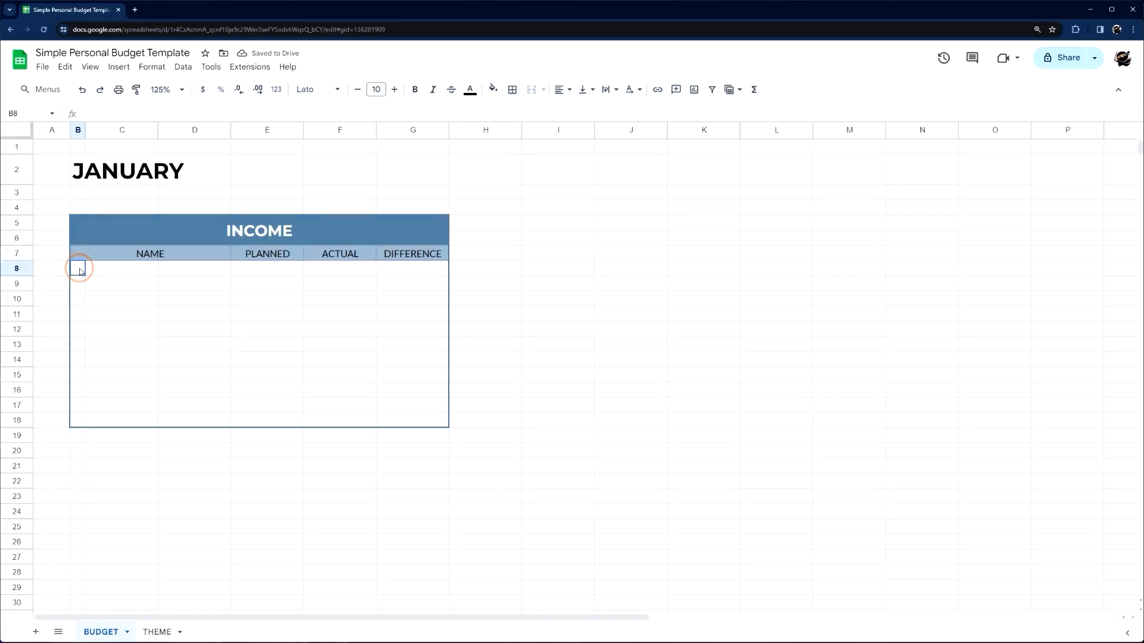
drag(78, 269, 187, 424)
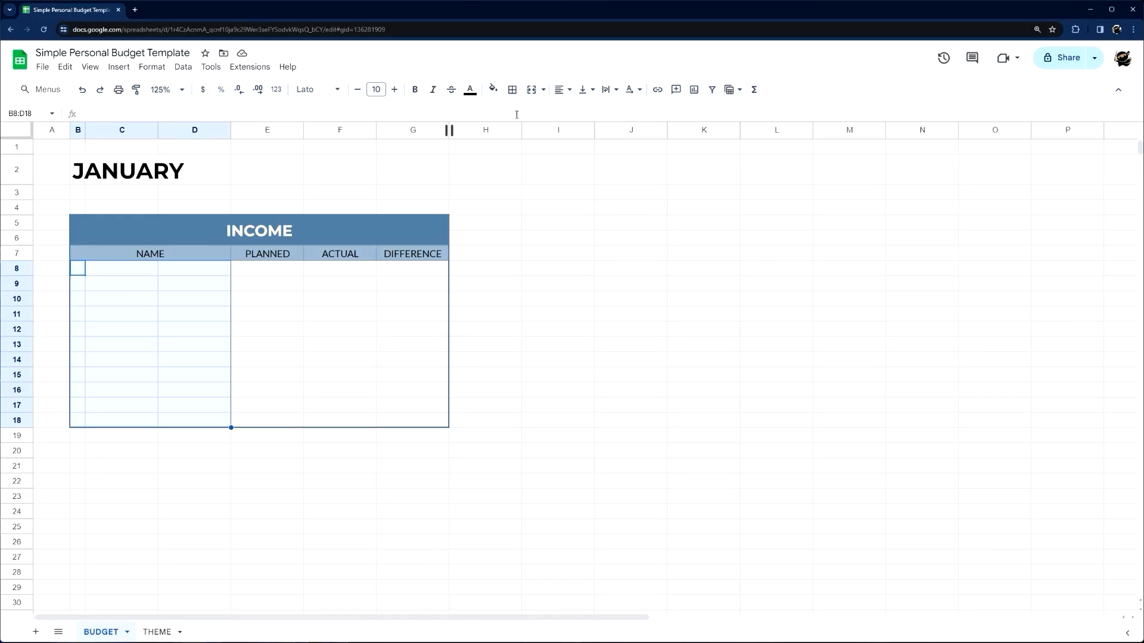
click(543, 89)
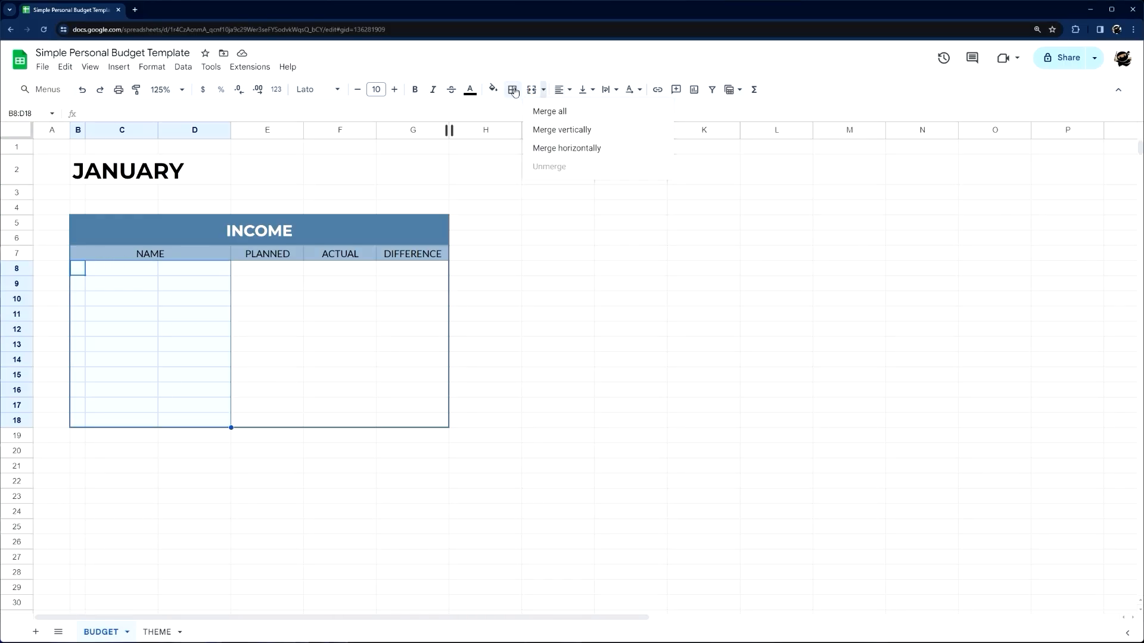
click(588, 150)
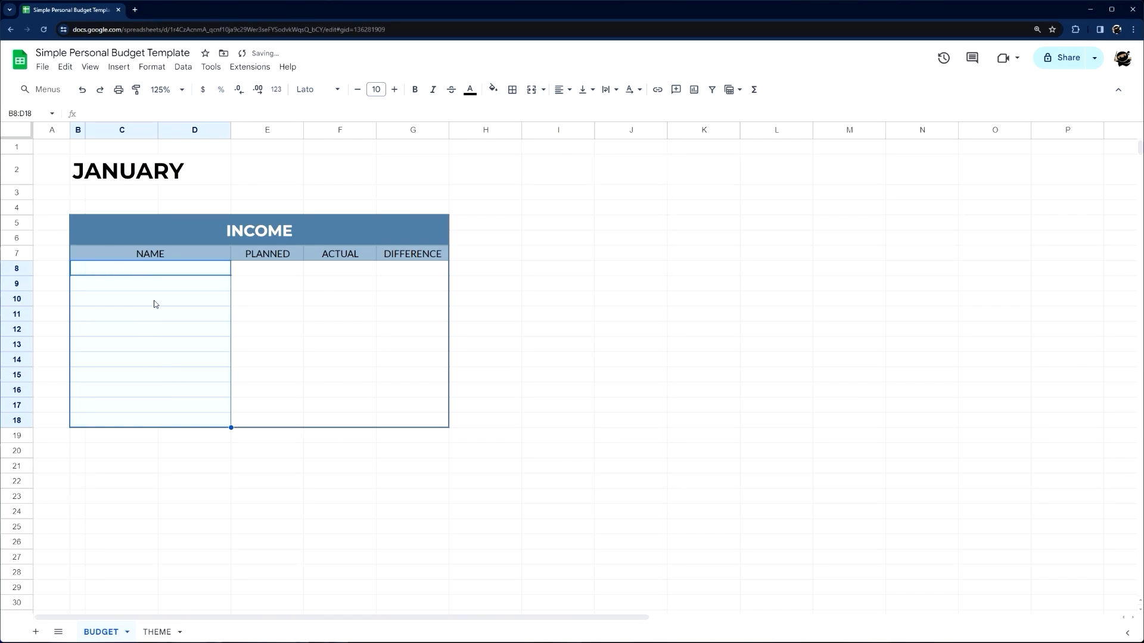
drag(147, 267, 147, 423)
- Enter the income names Job 1, Job 2 and Side Gig in the NAME column starting at row 8
click(145, 271)
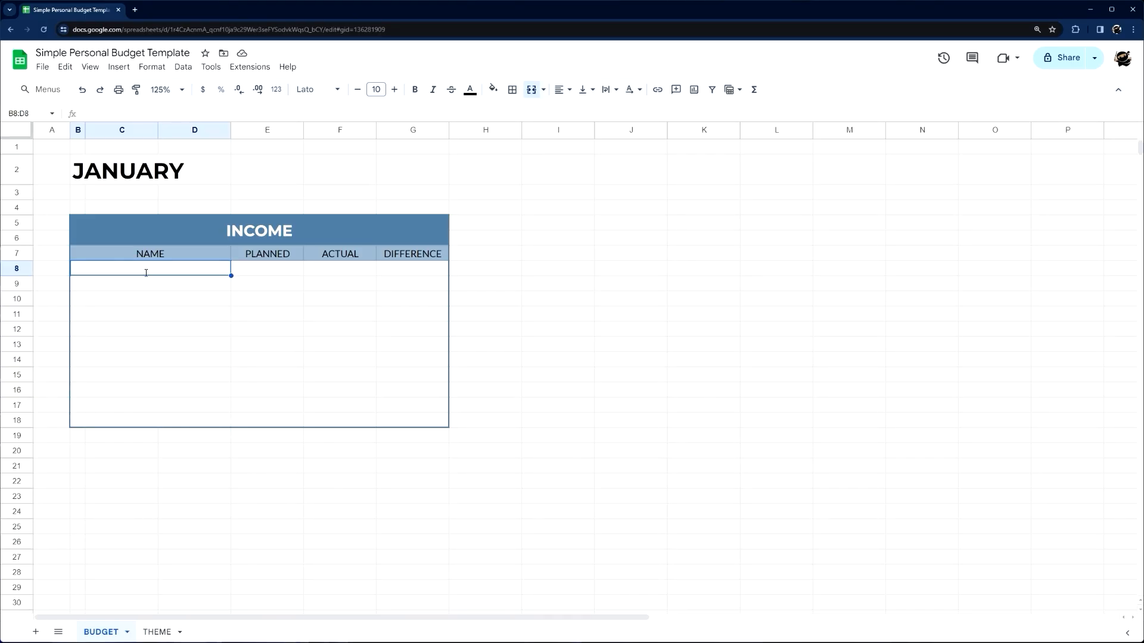
text(Job 1)
key(Return)
text(Job 2)
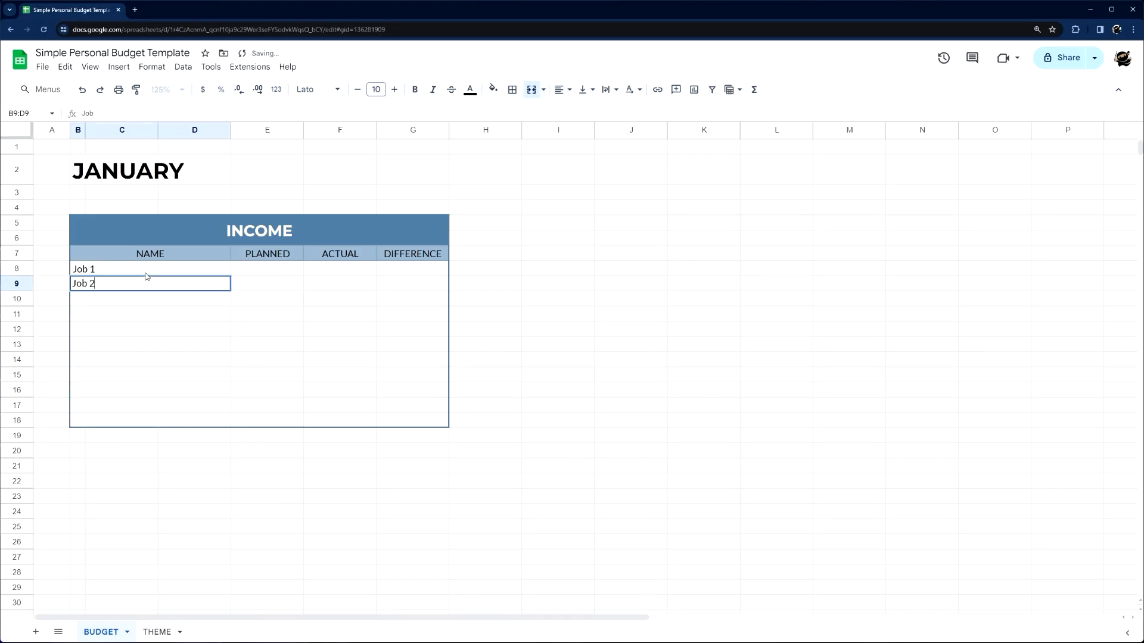
key(Return)
text(Side Gig)
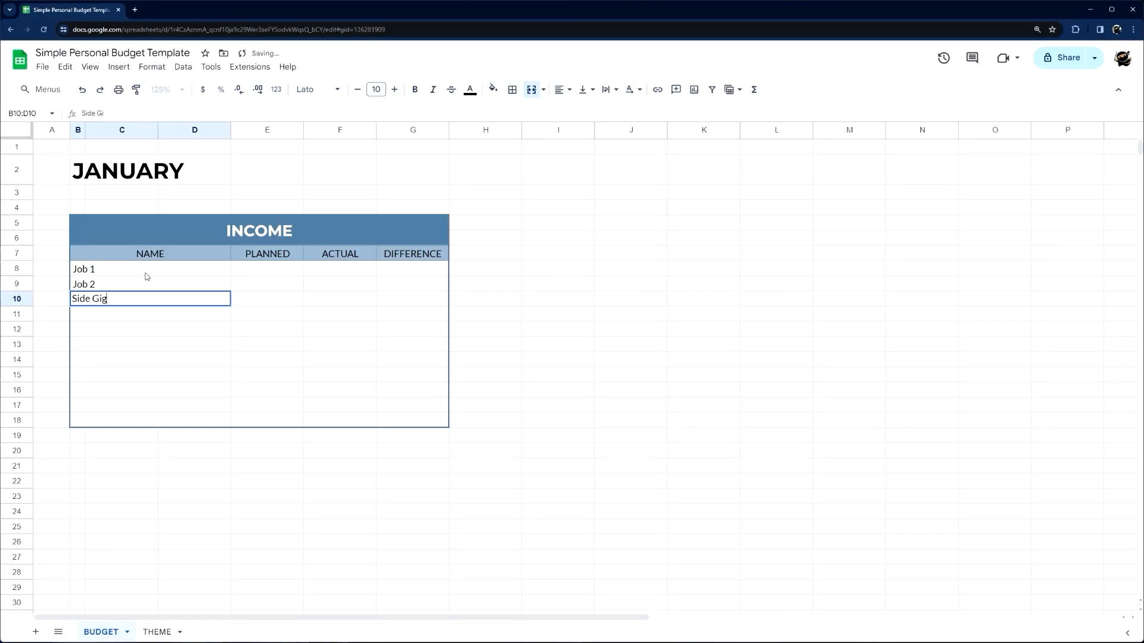
key(Return)
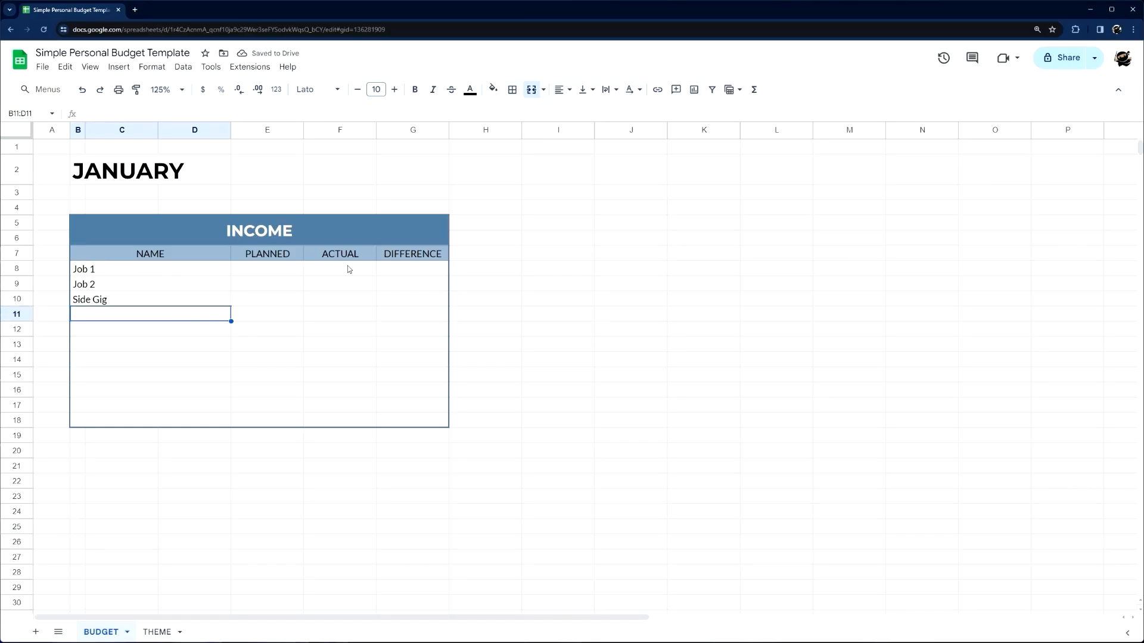
- Set the width of column H to 50 pixels as a spacer beside the income table
right_click(484, 130)
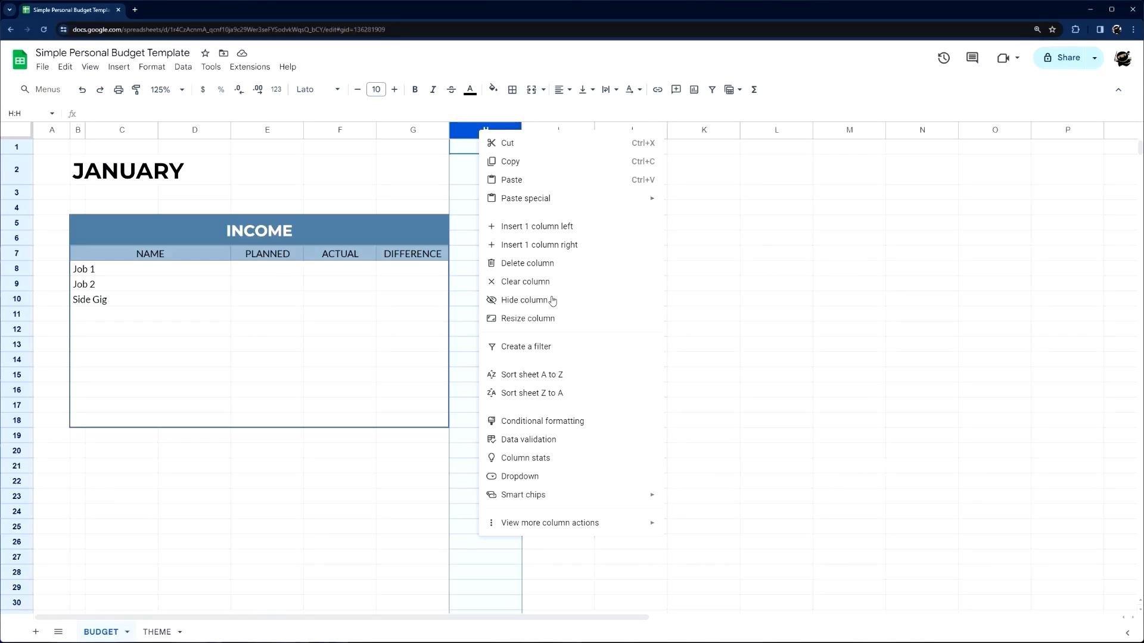
click(548, 320)
text(50)
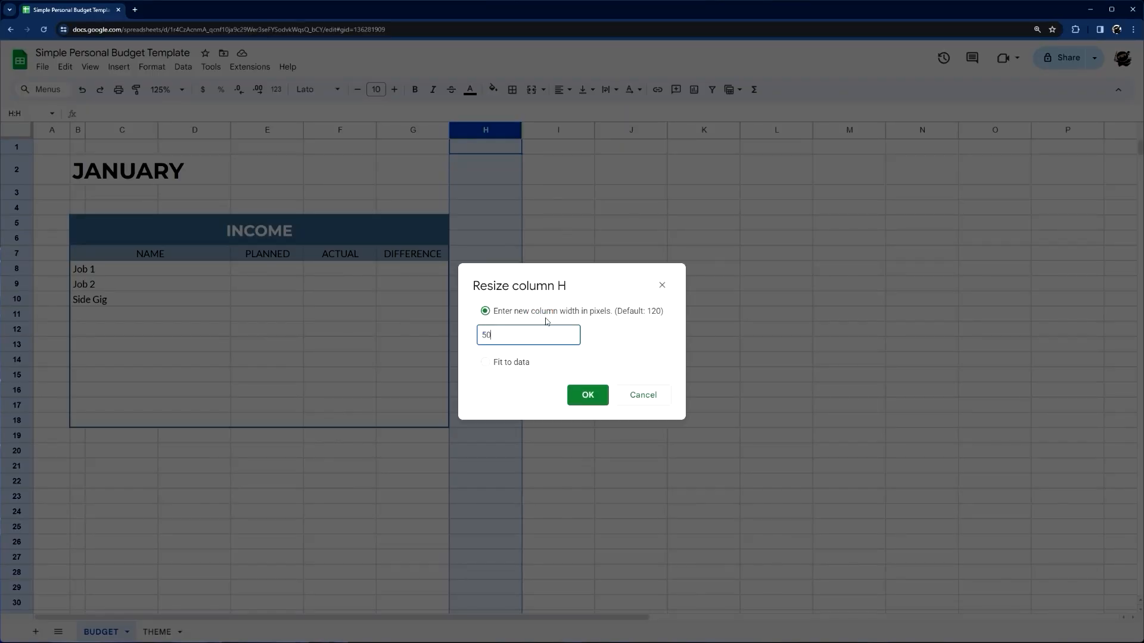
key(Return)
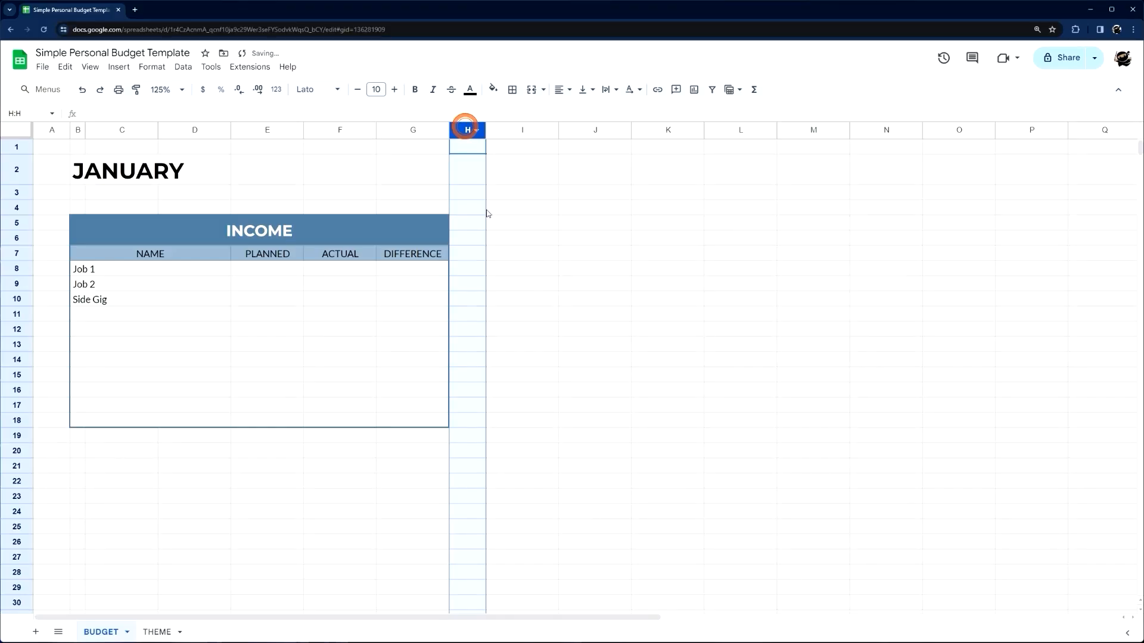
- Enter the heading EXPENSE in cell I5
click(539, 223)
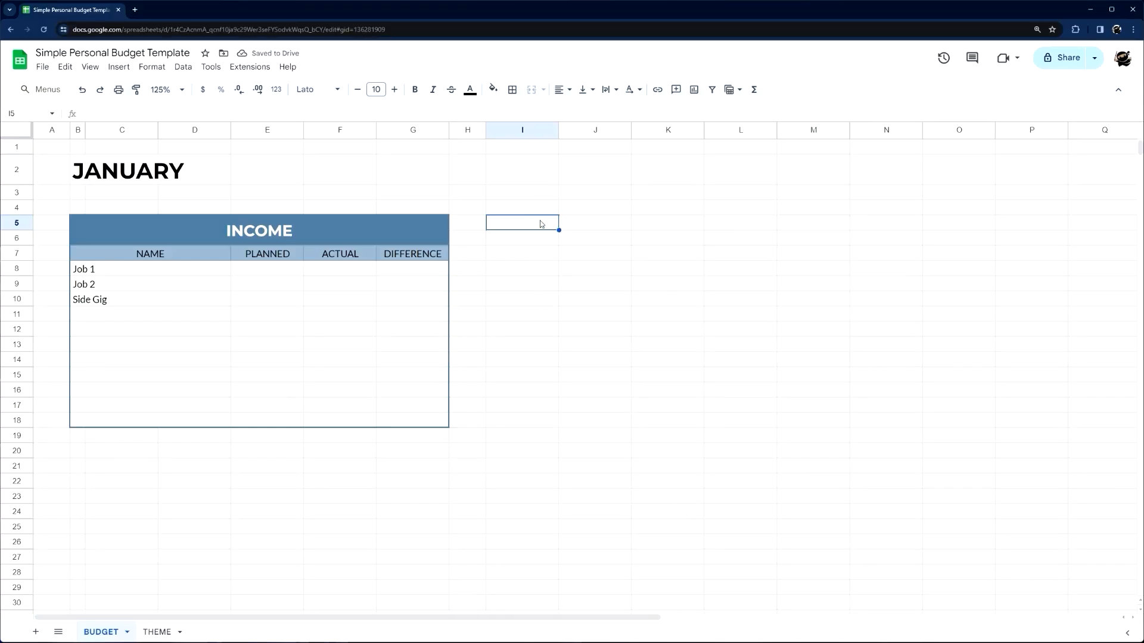
text(EXPENSE)
key(Return)
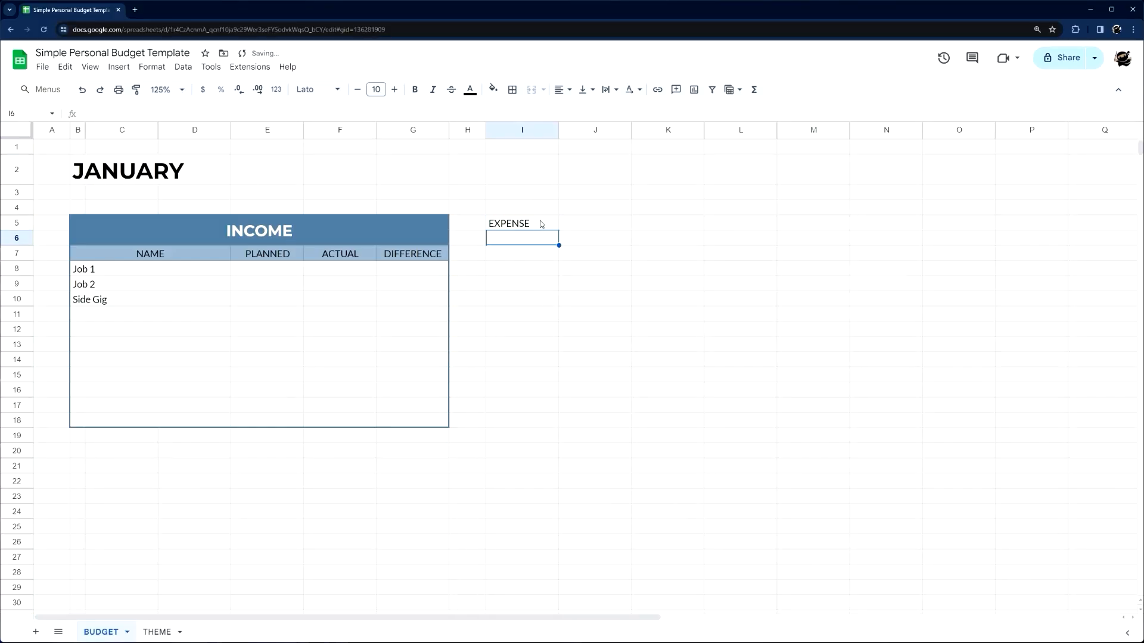
- Merge cells I5:L6 into one block for the EXPENSE heading
click(77, 133)
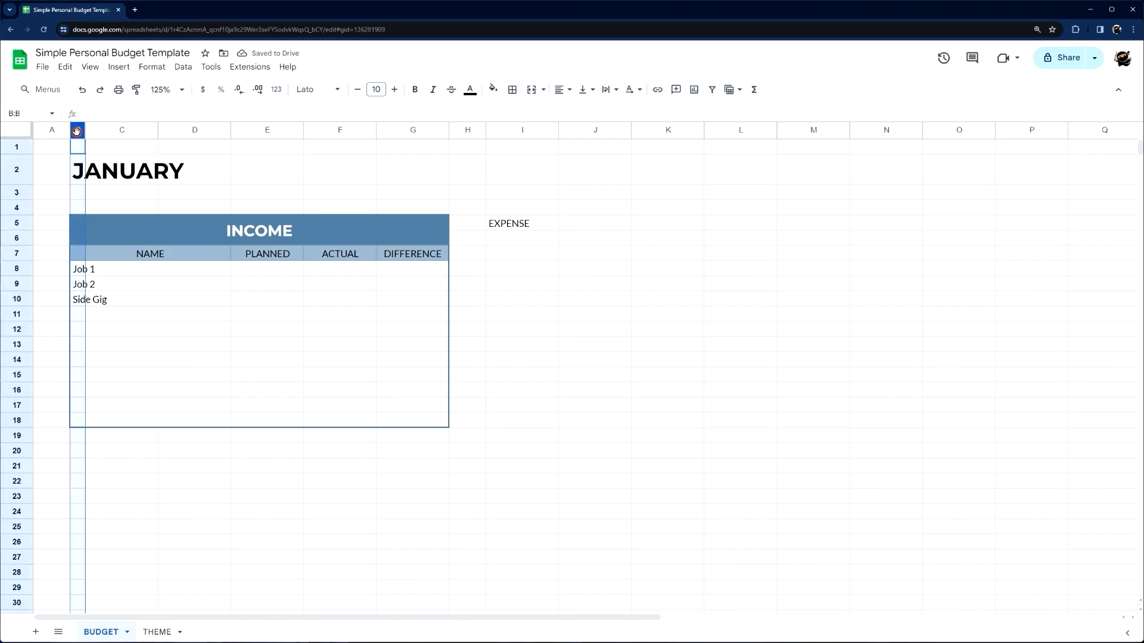
click(519, 128)
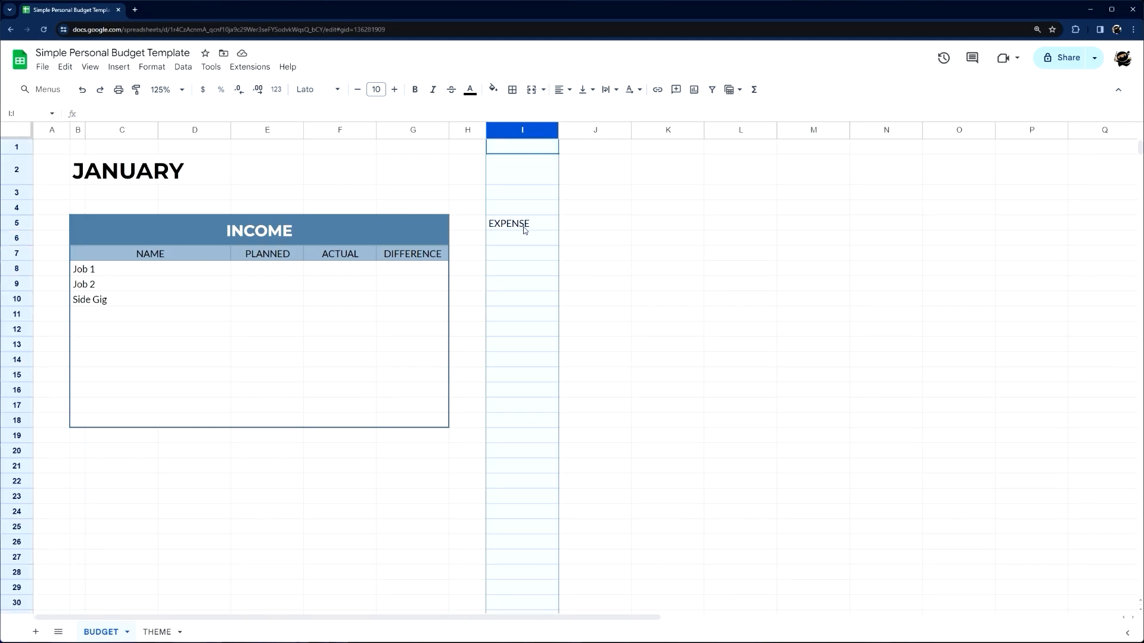
drag(524, 231, 748, 227)
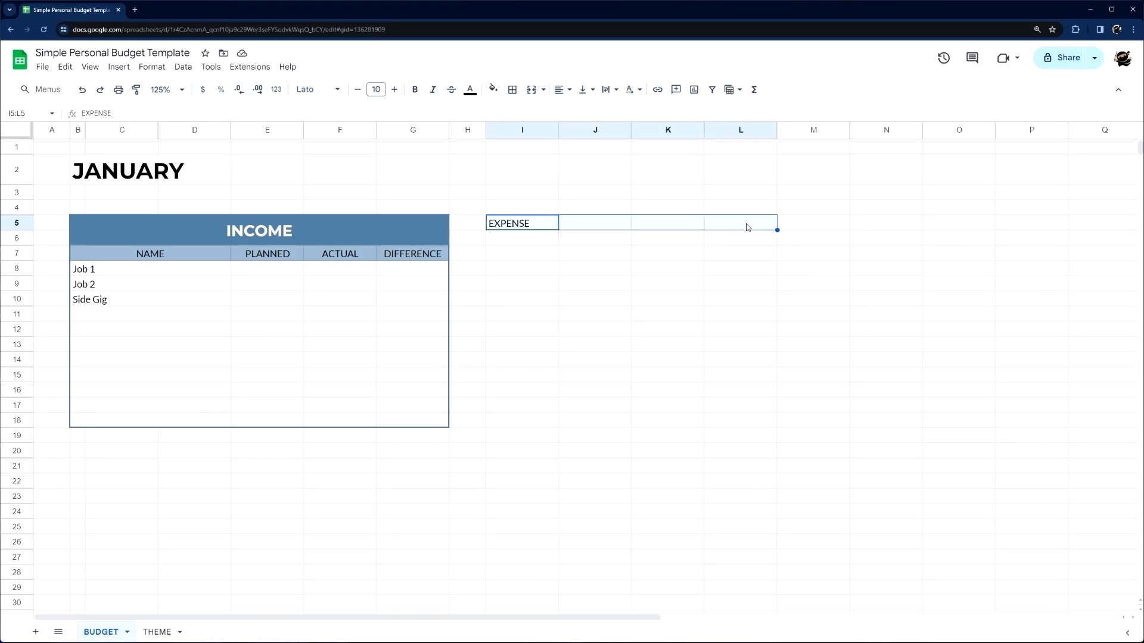
click(534, 91)
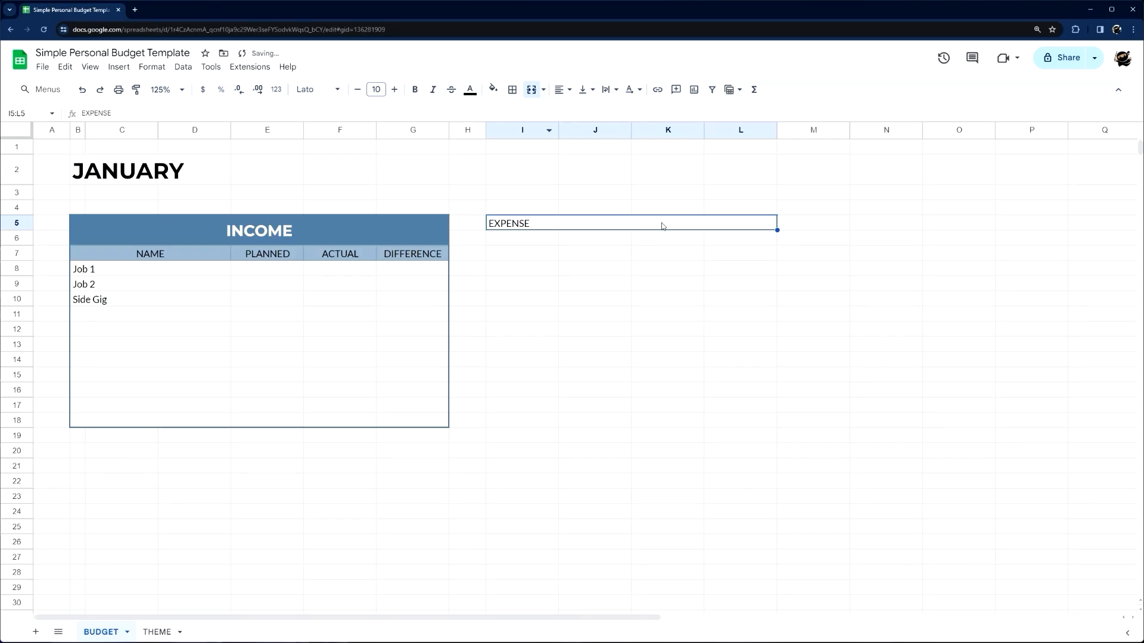
drag(662, 226, 667, 235)
click(532, 89)
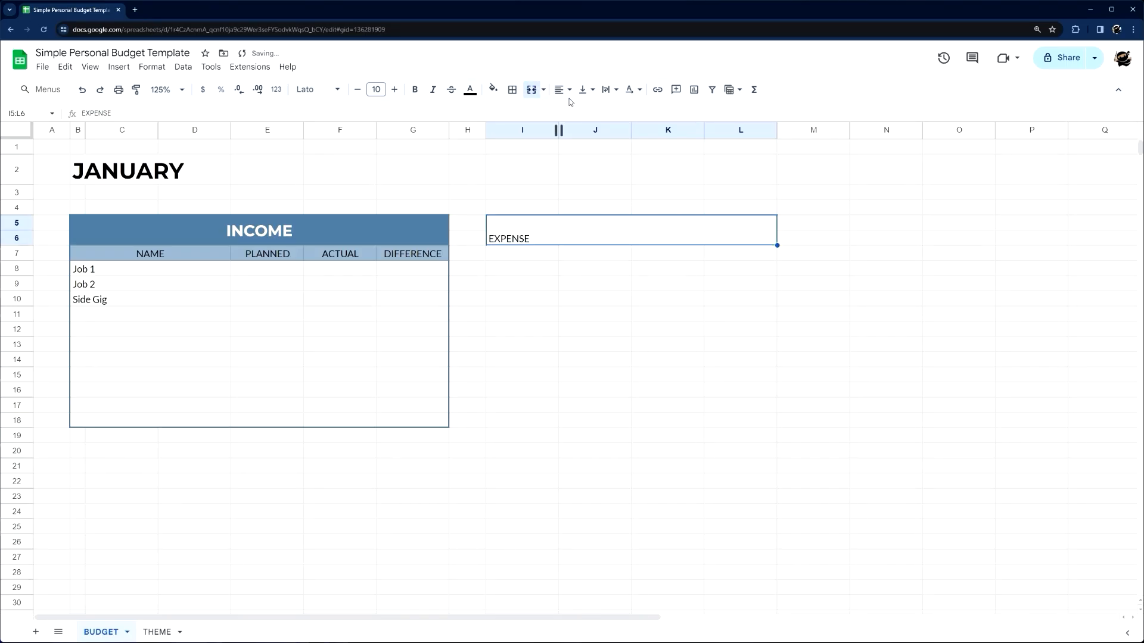
- Center the EXPENSE heading horizontally and vertically in its merged cell
click(565, 90)
click(580, 112)
click(585, 90)
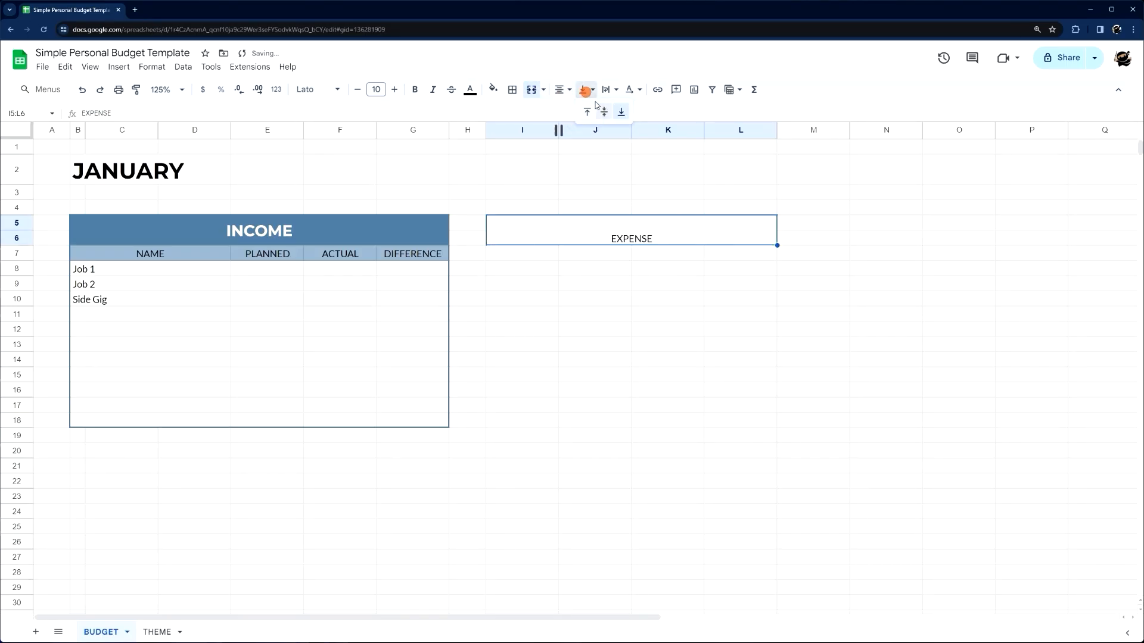
click(604, 112)
- Fill the EXPENSE heading with the theme's dark custom red and make its text white
click(493, 90)
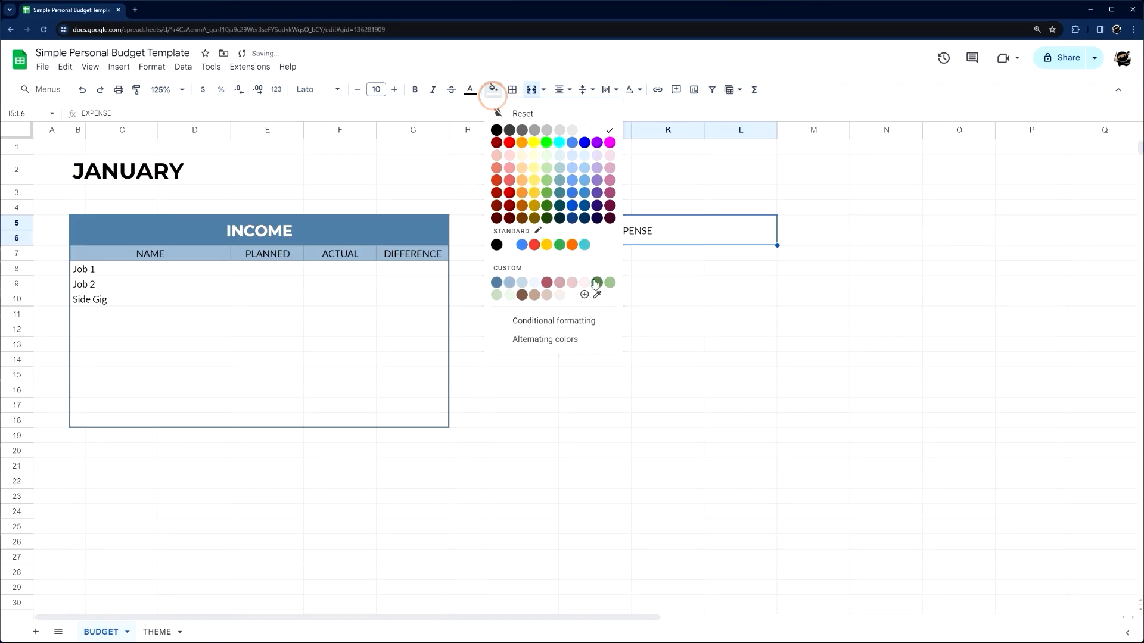
click(547, 284)
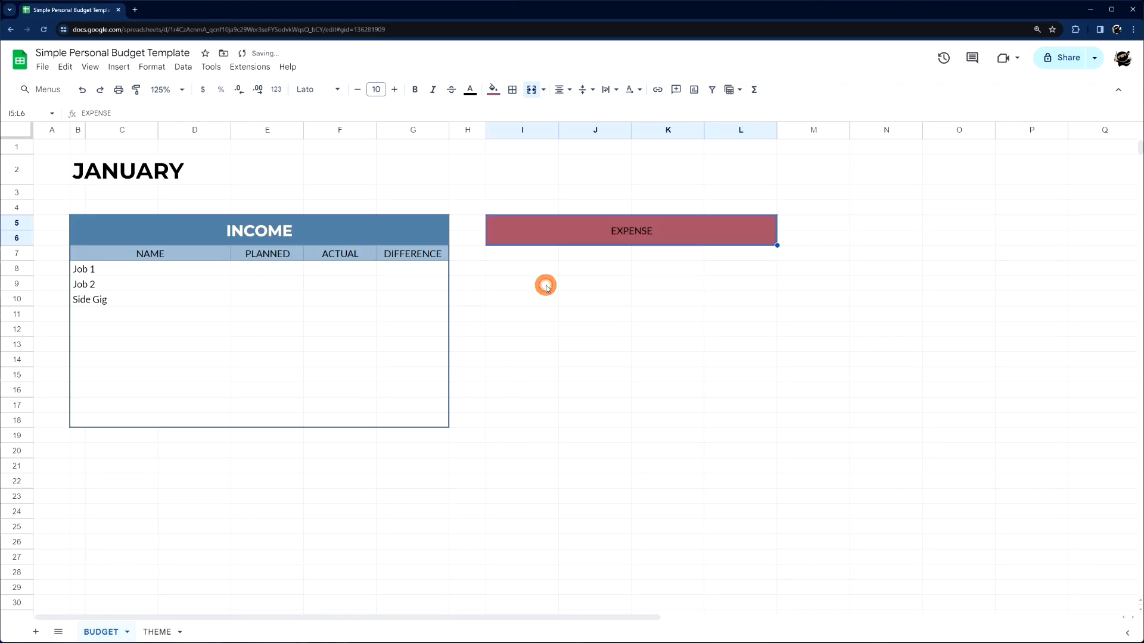
click(470, 89)
click(590, 130)
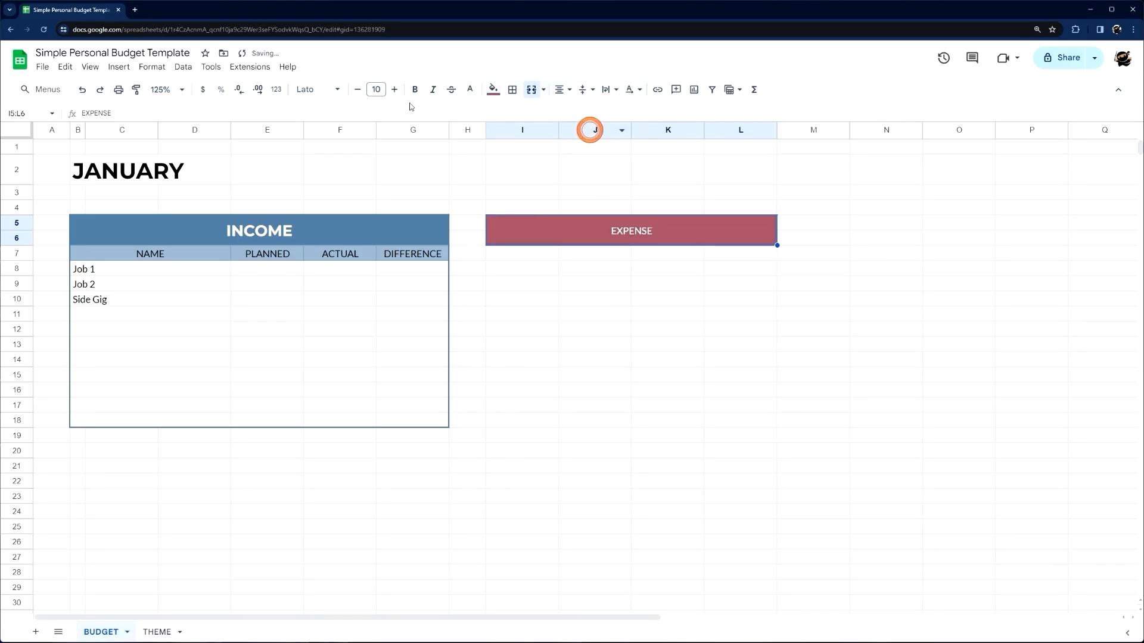
- Format the EXPENSE heading as bold Montserrat at font size 16
click(414, 89)
click(342, 89)
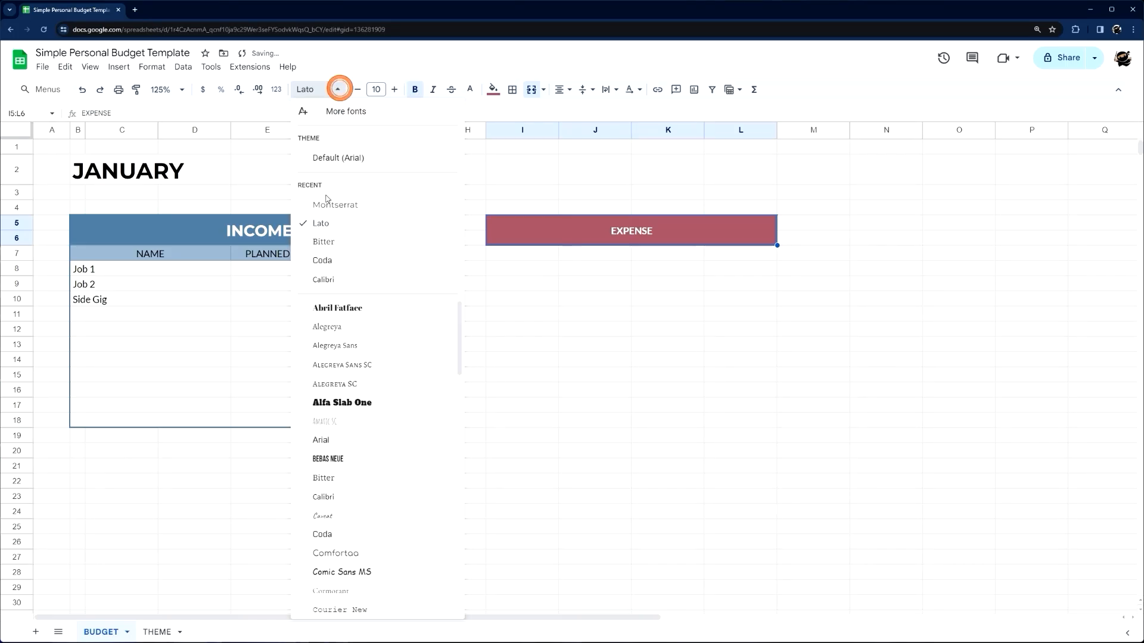
click(328, 203)
click(395, 89)
click(395, 90)
click(395, 89)
click(395, 90)
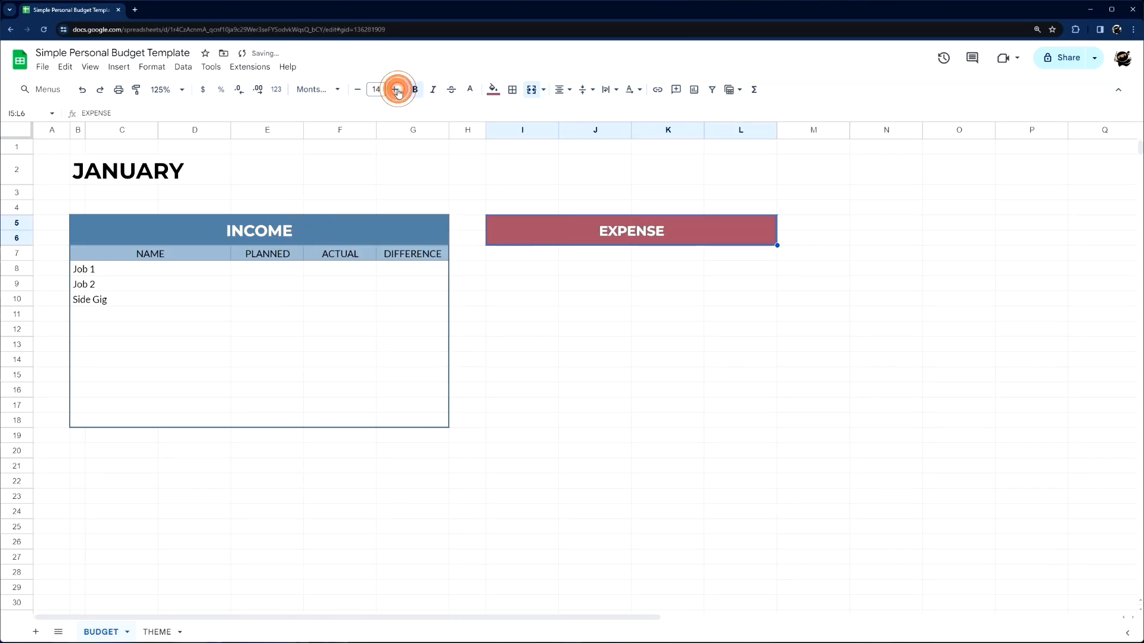
click(395, 90)
click(395, 90)
- Enter the expense column labels NAME, BUDGET, ACTUAL and DIFFERENCE in cells I7 to L7
click(521, 253)
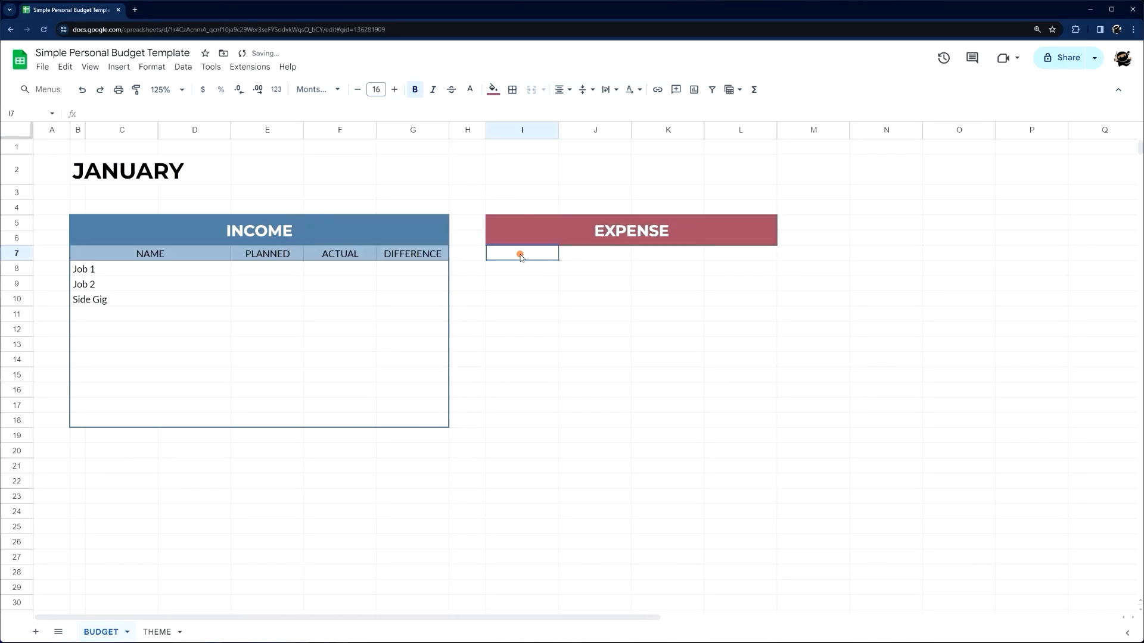
text(NAME)
key(Tab)
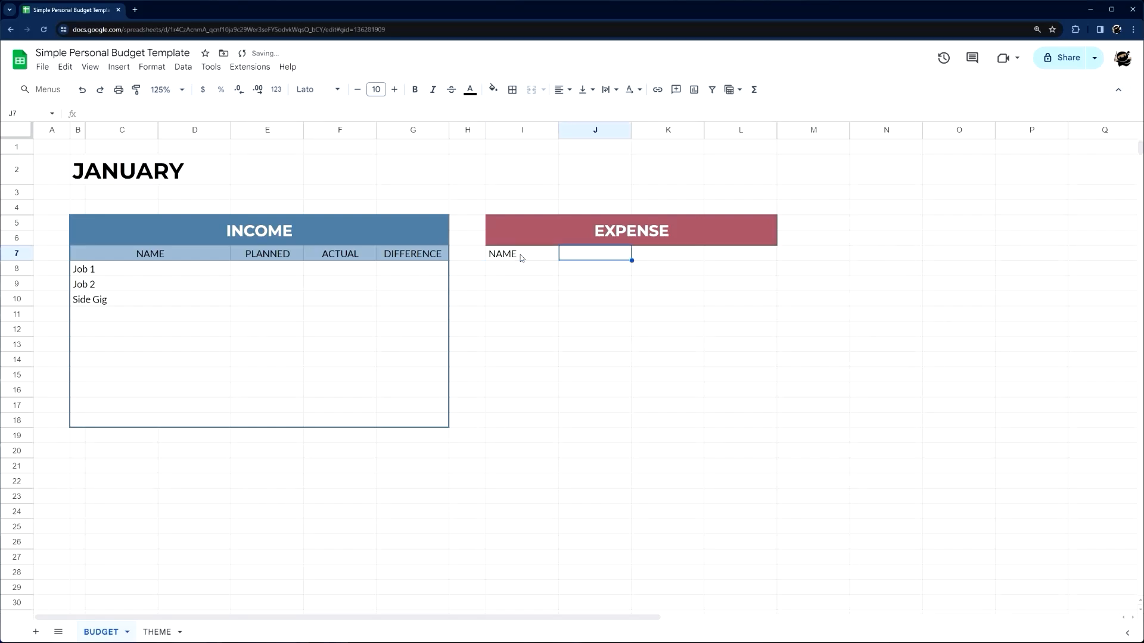
text(BUDGET)
key(Tab)
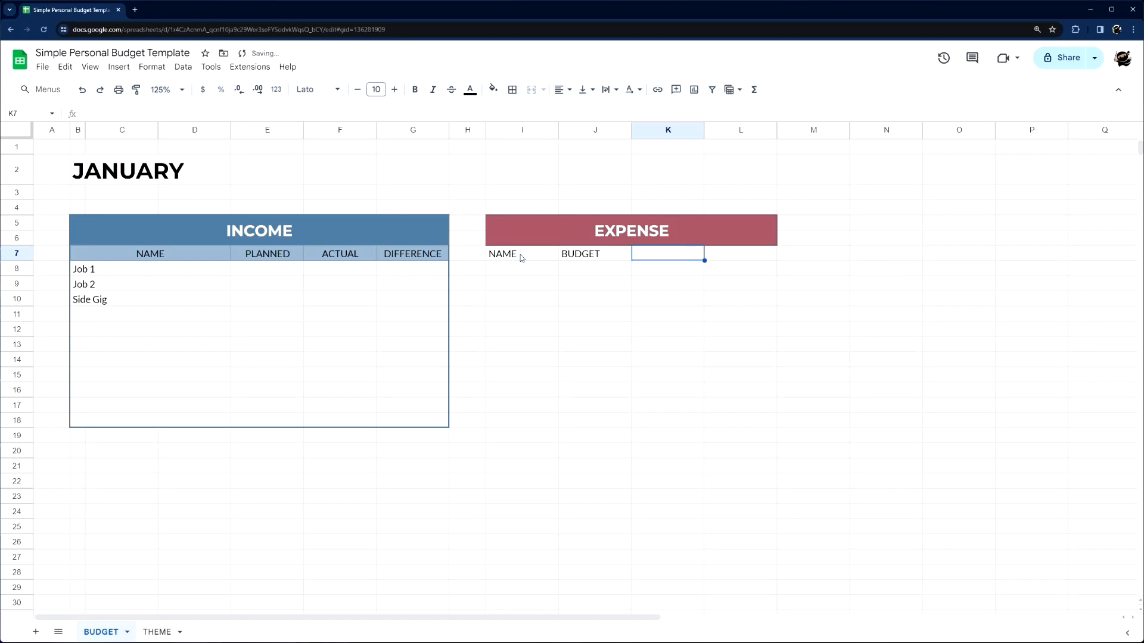
text(ACTUAL)
key(Tab)
text(D)
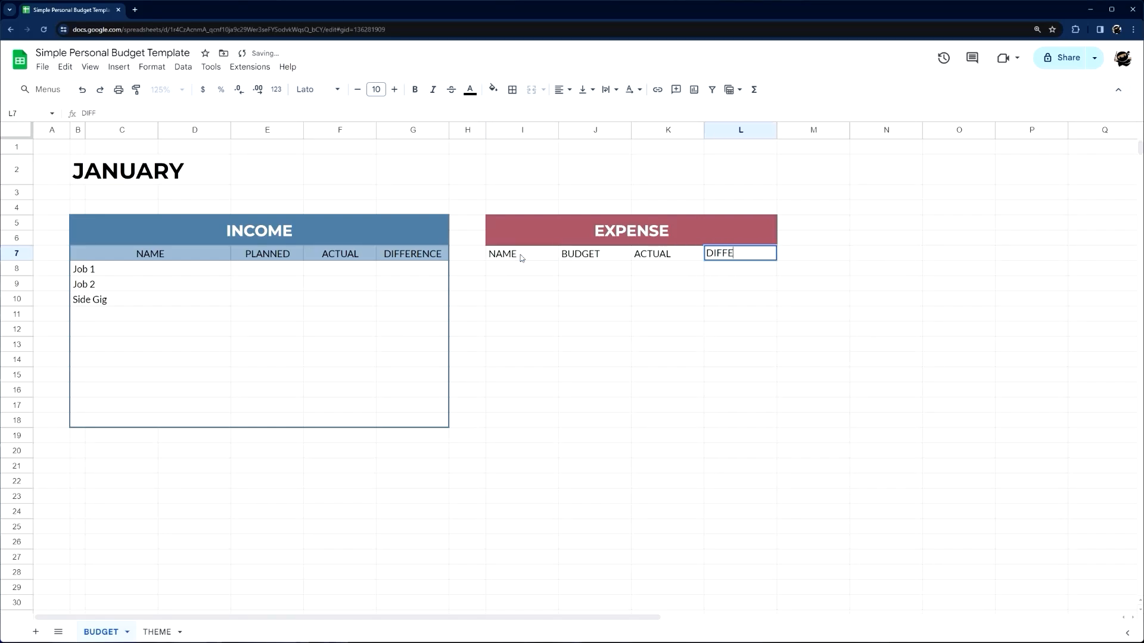
text(IFFERENCE)
key(Return)
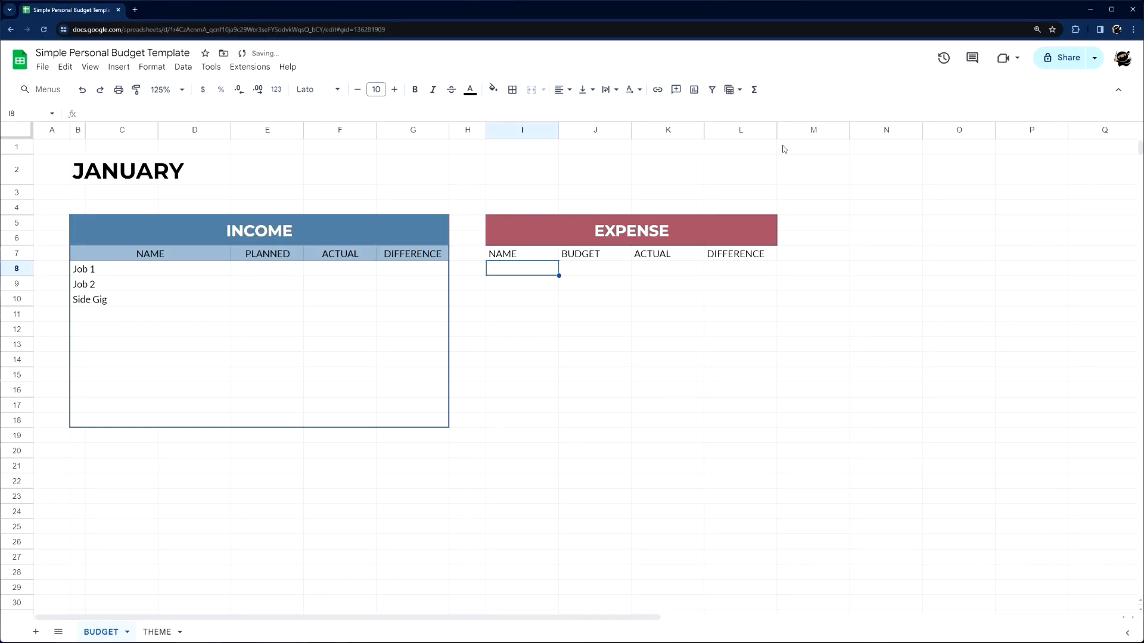
- Set the width of column M to 50 pixels as a margin beside the expense table
right_click(798, 132)
click(832, 320)
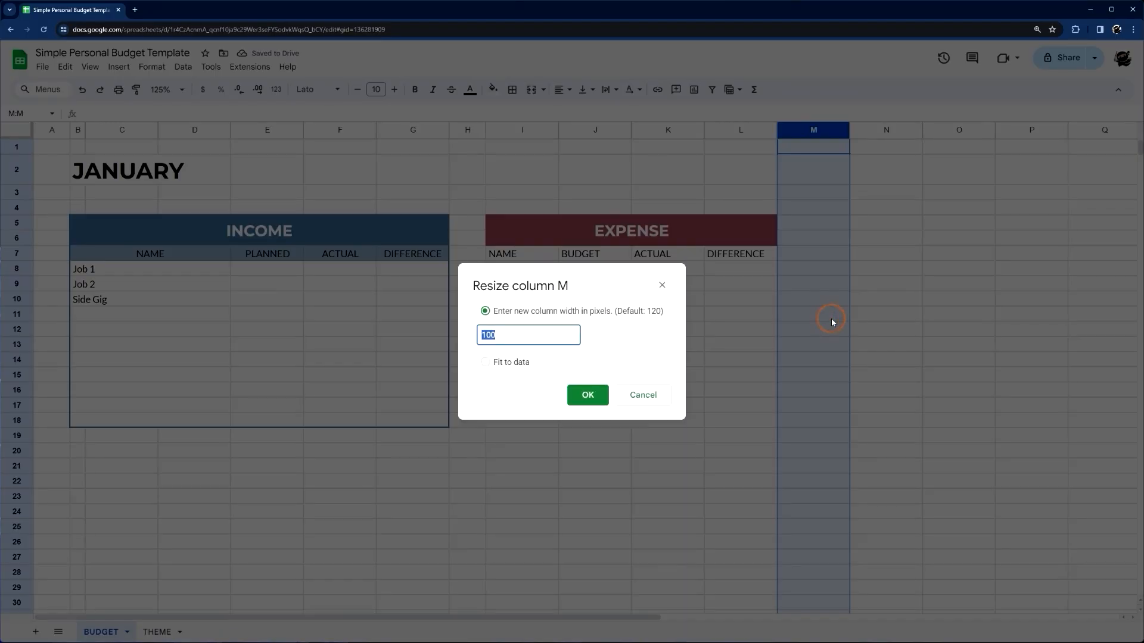
text(50)
key(Return)
- Delete all unused columns from N to AB
click(843, 130)
key(ctrl+shift+Right)
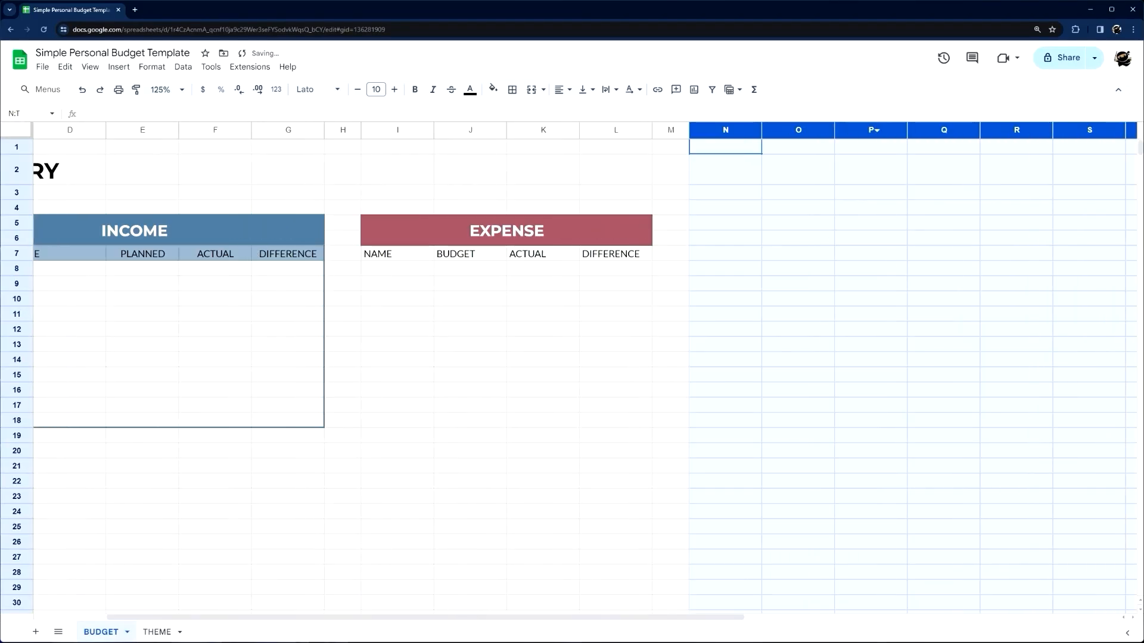
right_click(482, 136)
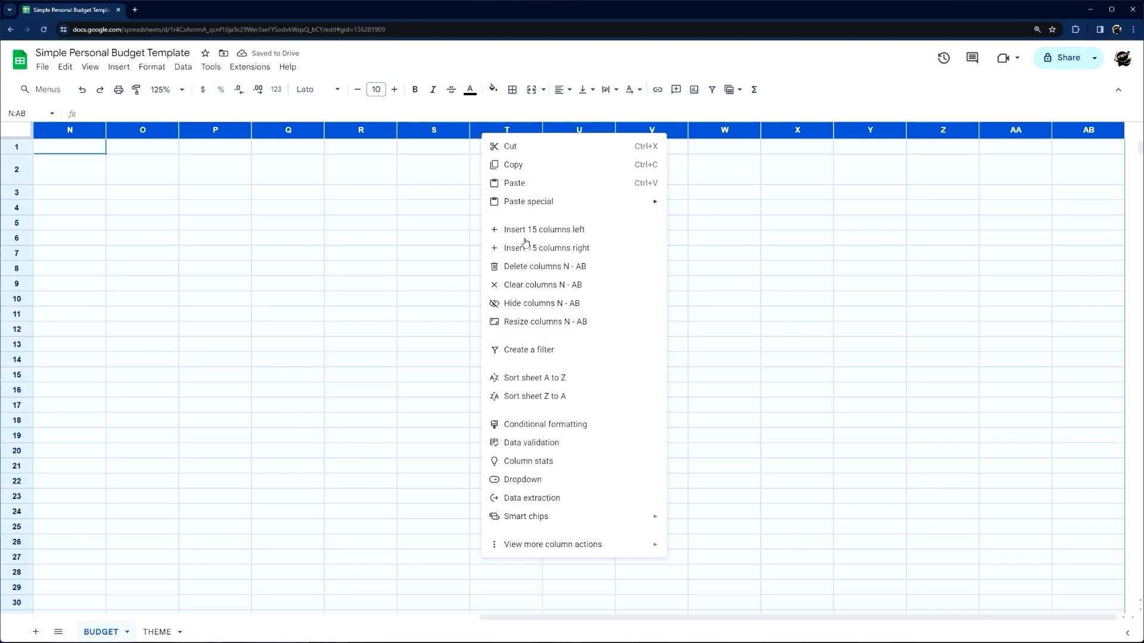
click(525, 266)
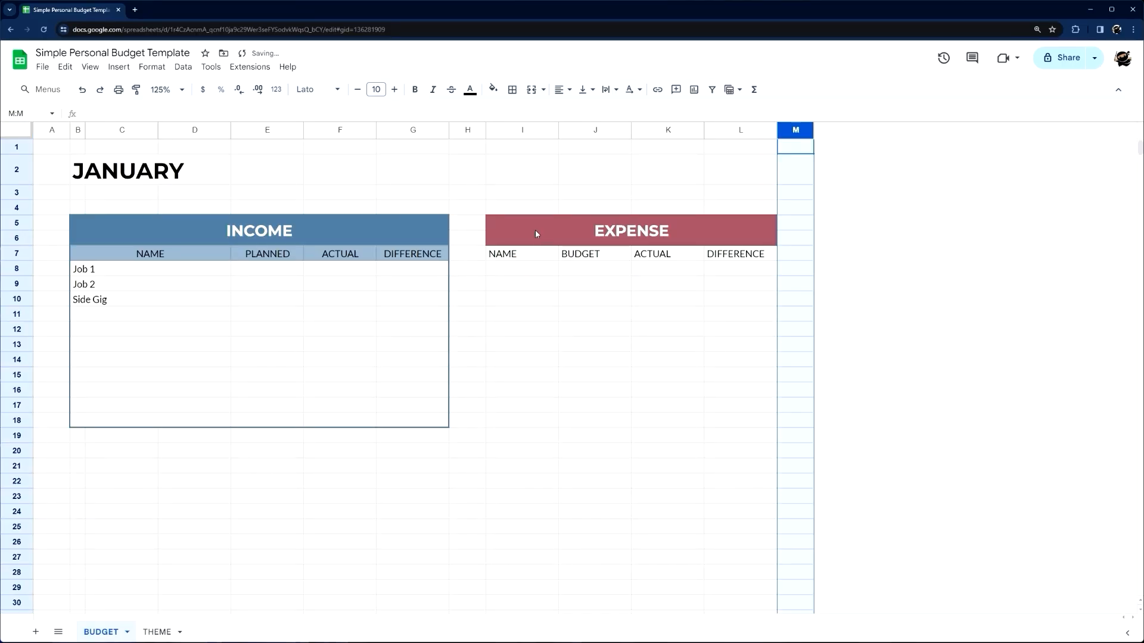
- Widen the expense NAME column I to 200 pixels
click(519, 255)
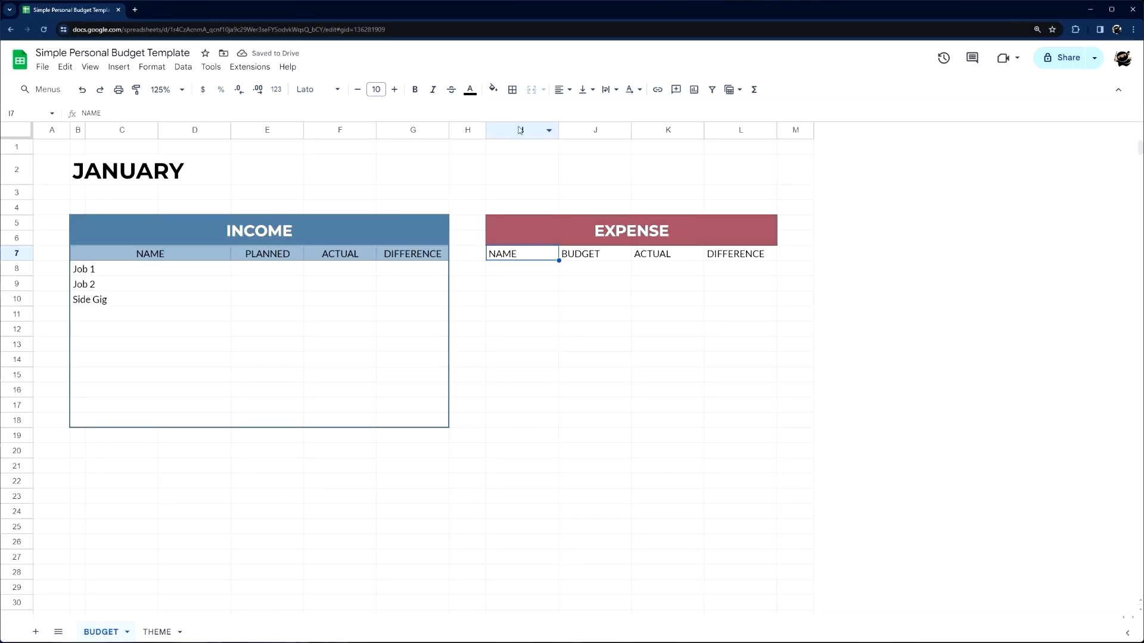
right_click(519, 129)
click(566, 316)
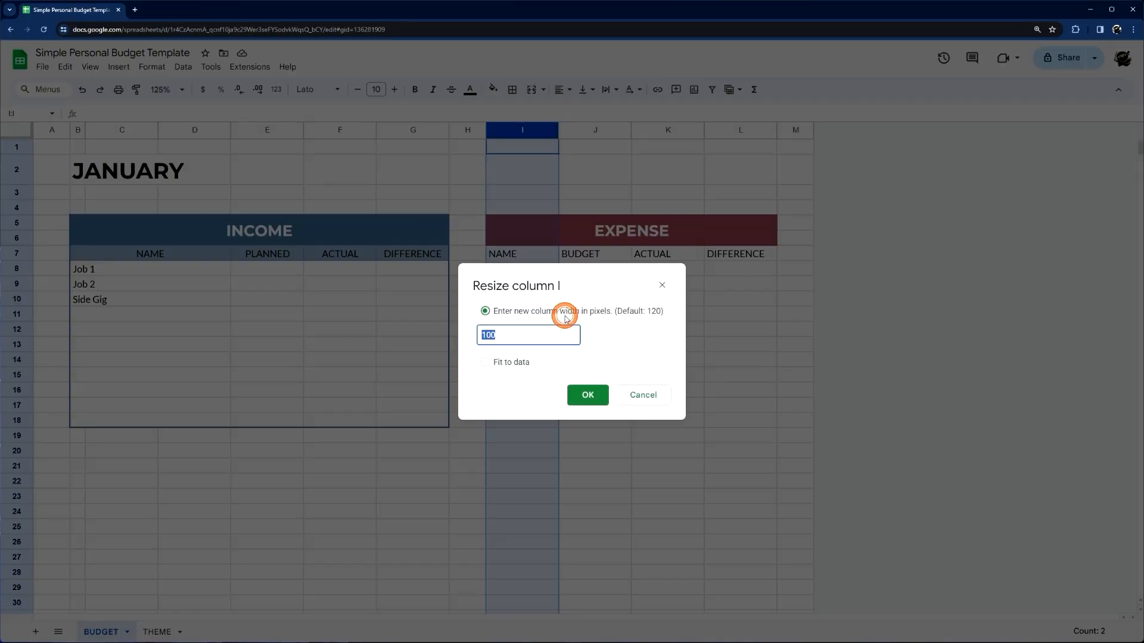
text(200)
key(Return)
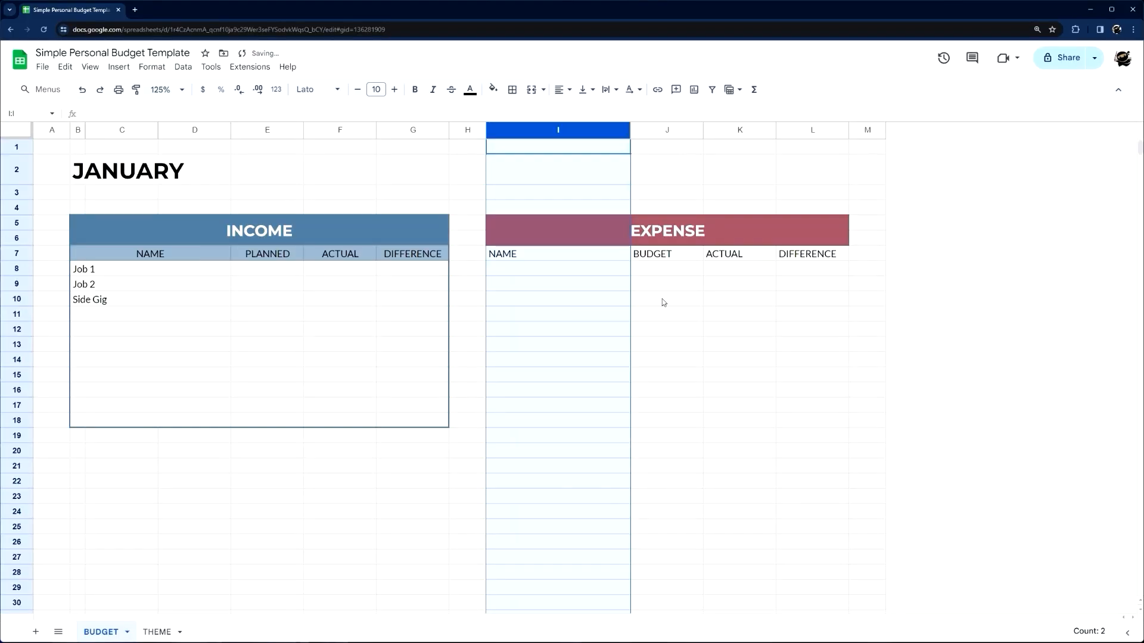
- Center the expense labels in I7:L7 horizontally and fill them with the theme's lighter custom red
drag(566, 256, 847, 258)
click(561, 90)
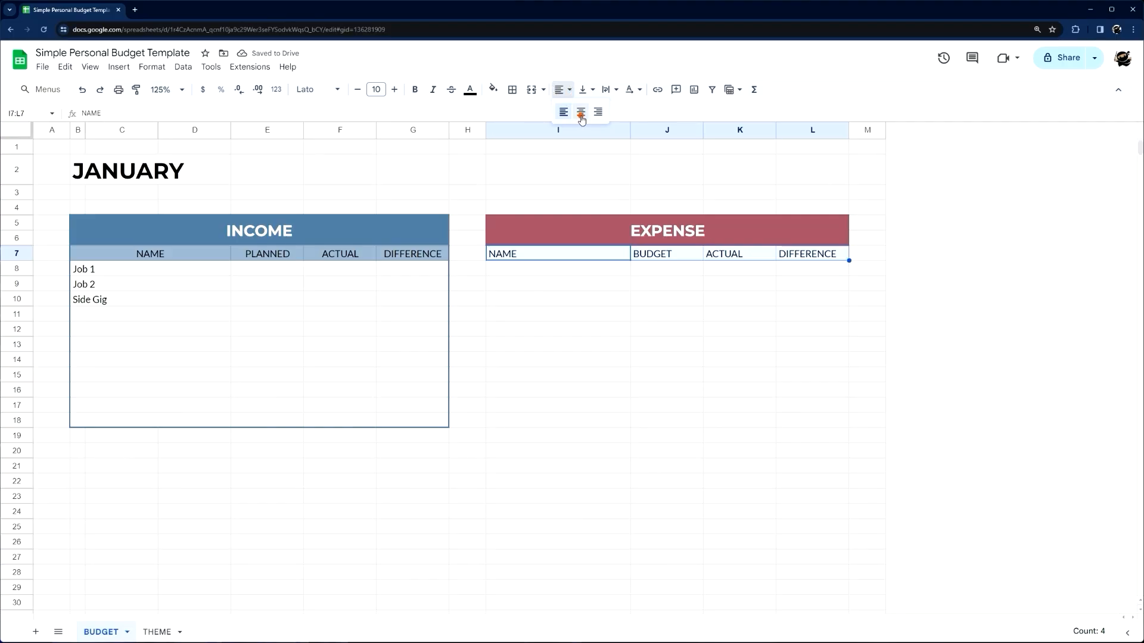
click(580, 111)
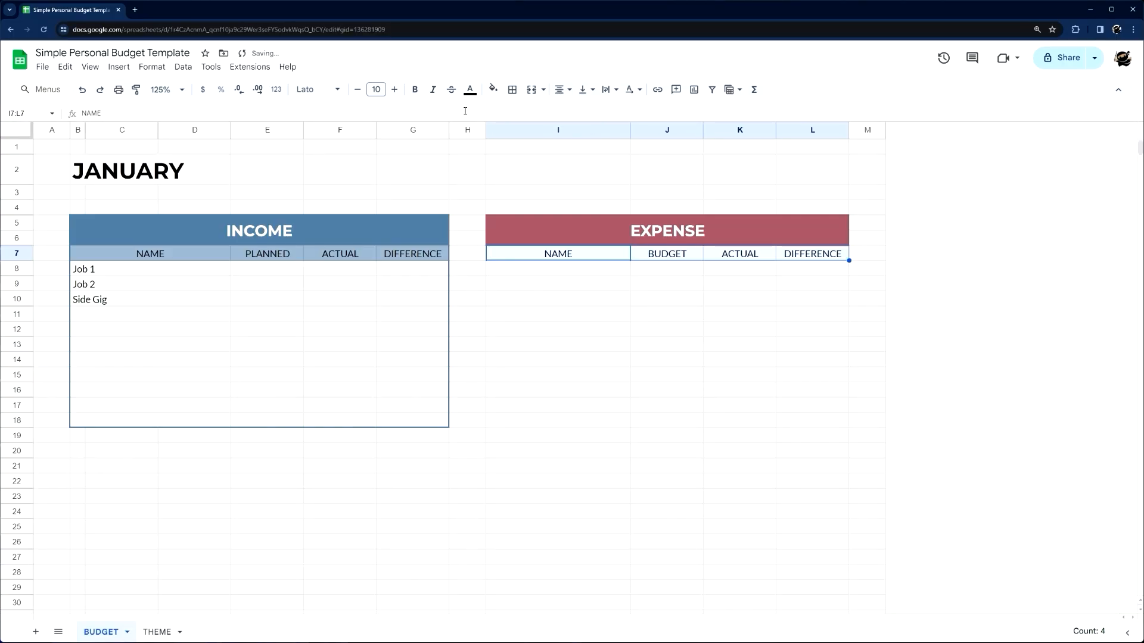
click(493, 89)
click(556, 283)
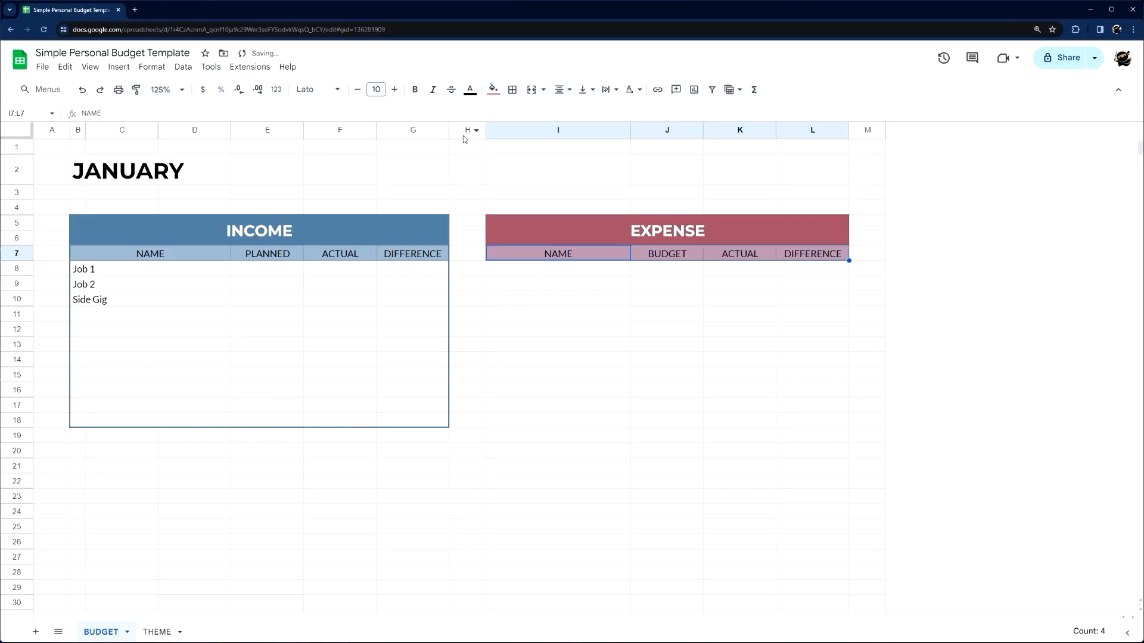
- Change the font of the expense labels in I7:L7 to Calibri
click(303, 94)
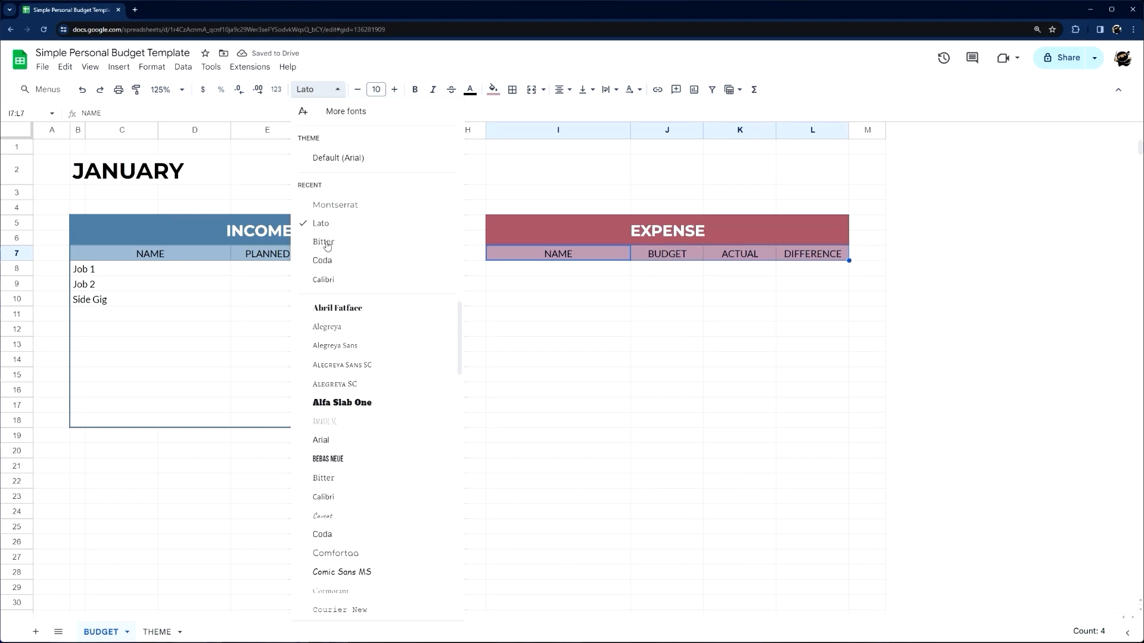
click(326, 280)
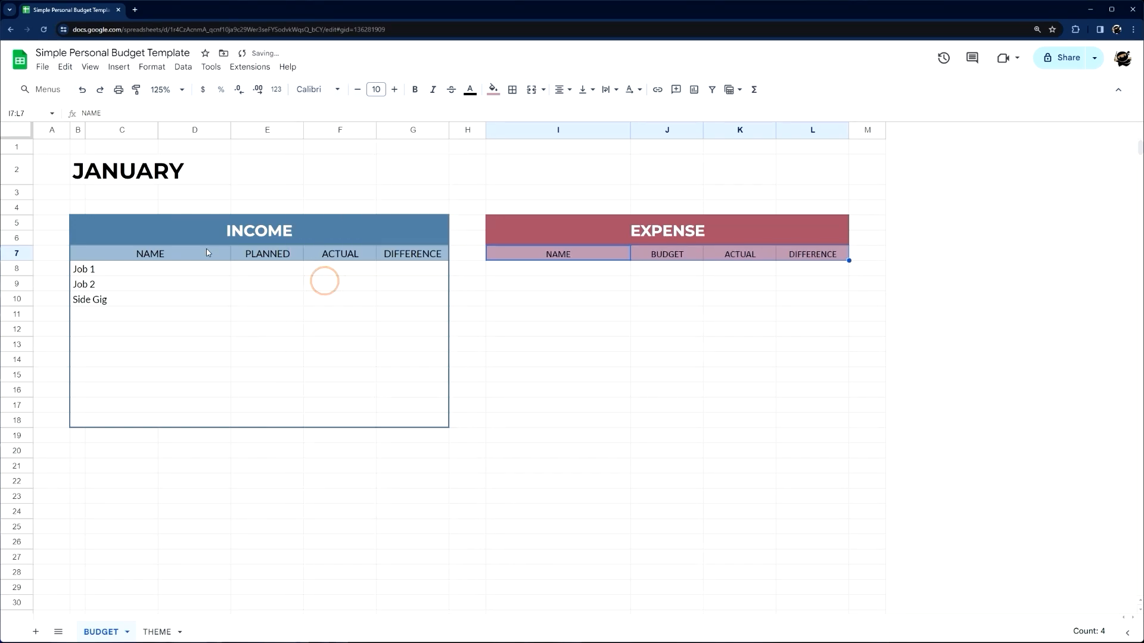
- Check the subtitle font on the THEME sheet and change the expense labels in I7:L7 of the BUDGET sheet to Bitter
drag(179, 253, 391, 253)
click(335, 88)
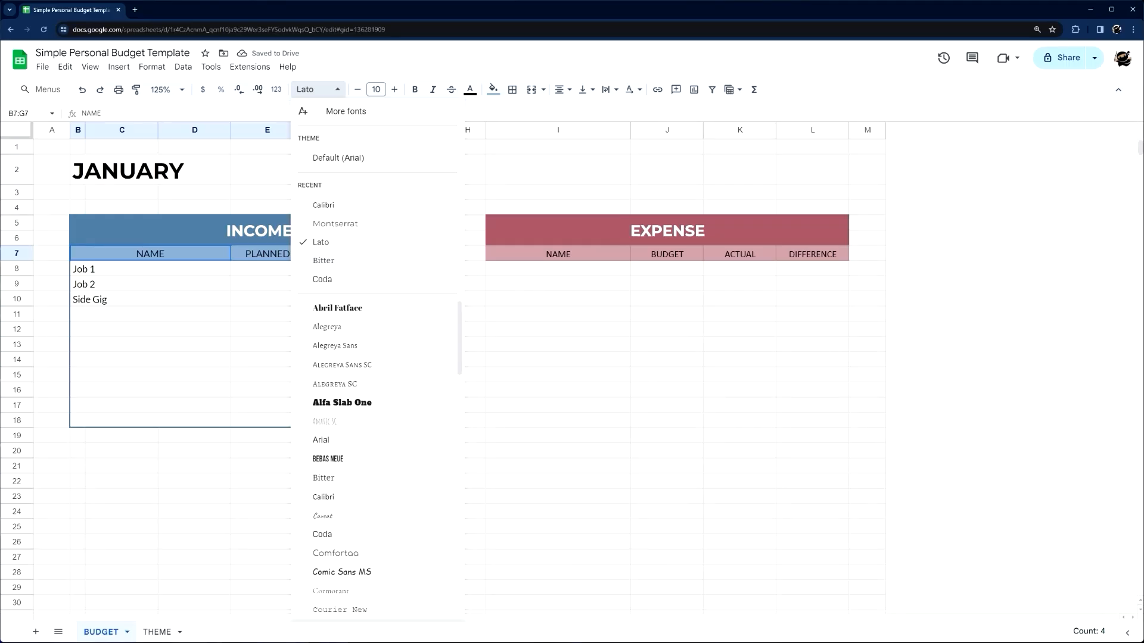
click(158, 632)
click(170, 439)
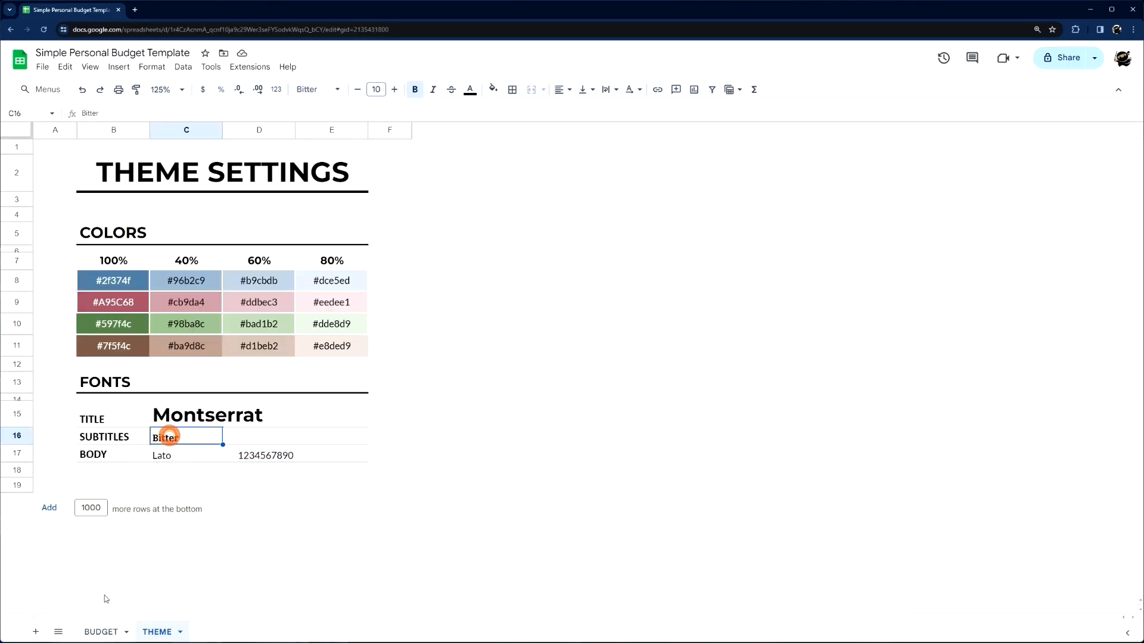
click(102, 632)
drag(513, 263, 785, 254)
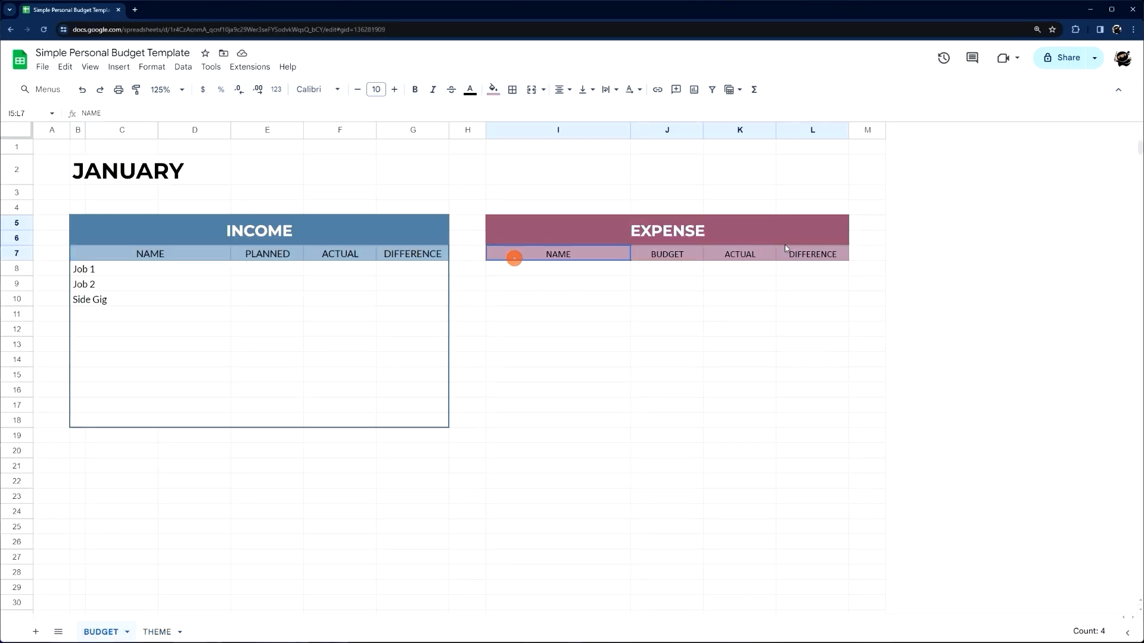
click(316, 88)
click(313, 260)
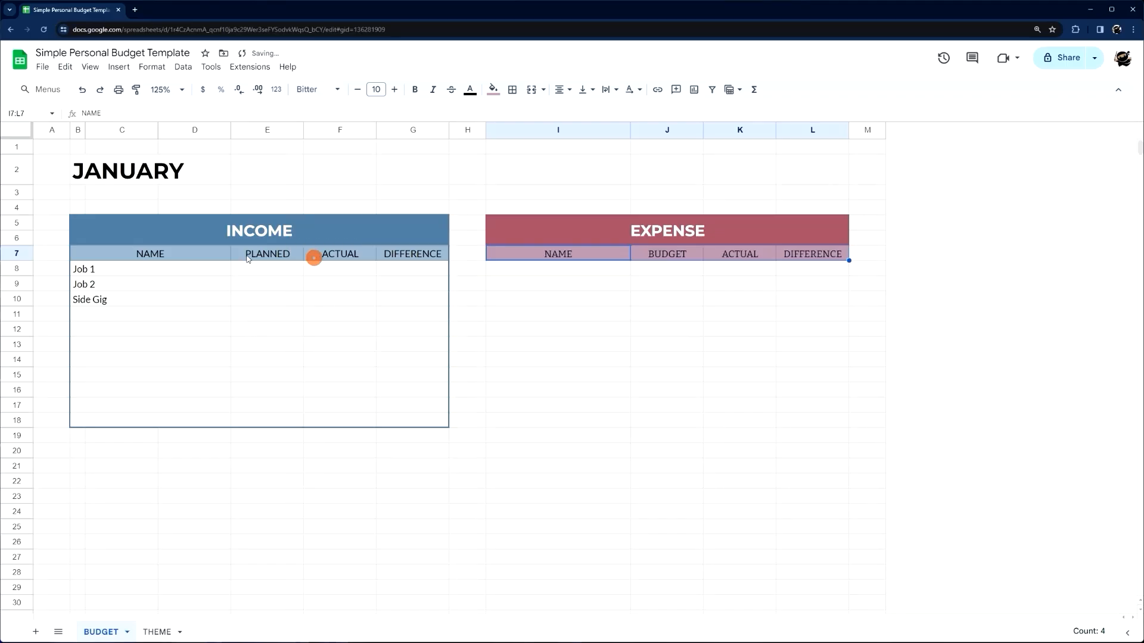
- Change the font of the income labels in B7:G7 to Bitter
drag(176, 254, 417, 254)
click(325, 89)
click(325, 205)
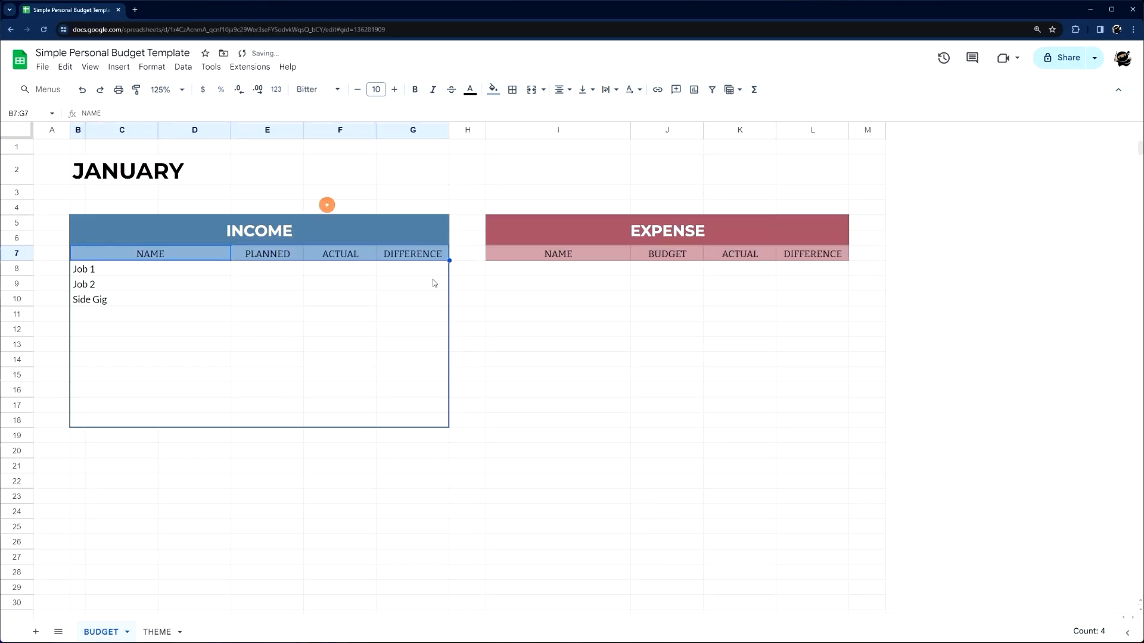
click(584, 359)
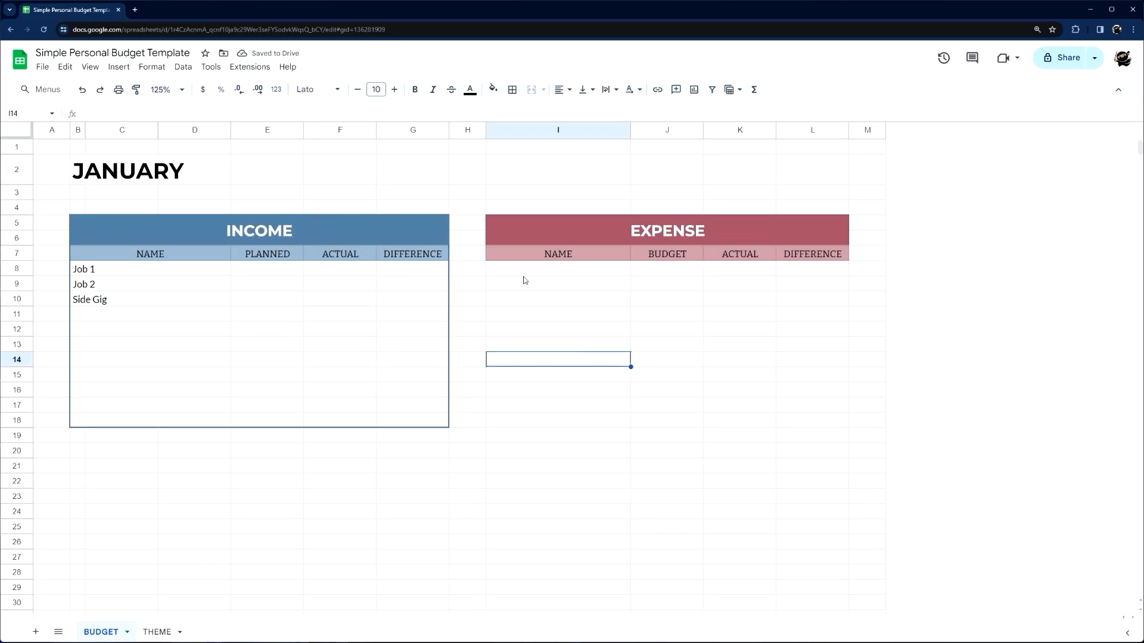
- Check how many rows lie between row 8 and rows 28 and 39 to size the expense table
click(623, 236)
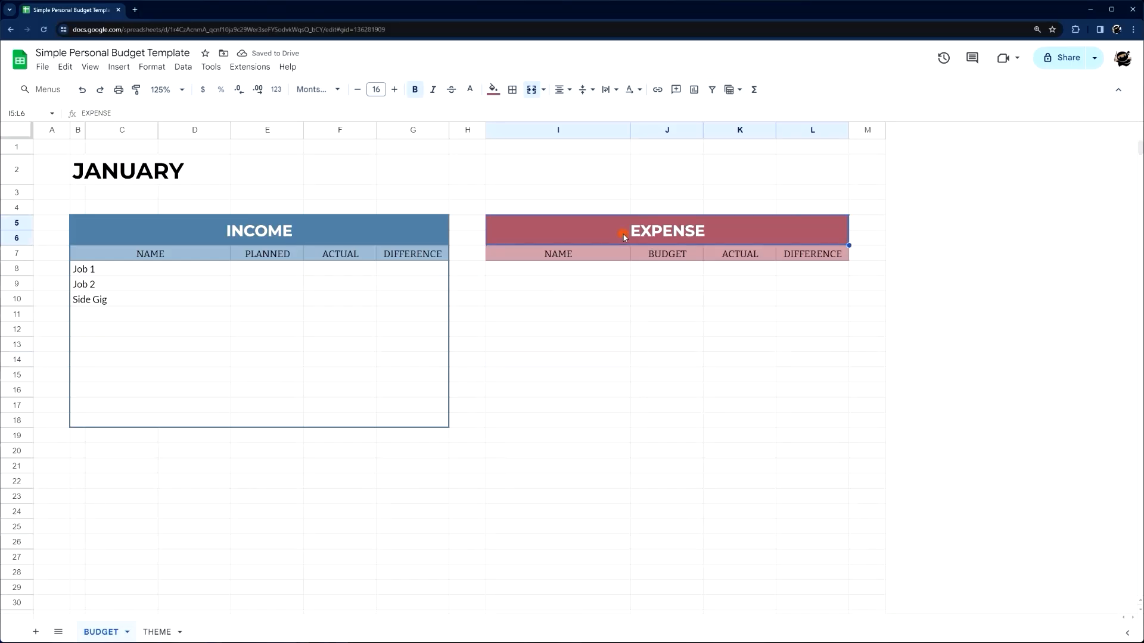
drag(21, 269, 41, 484)
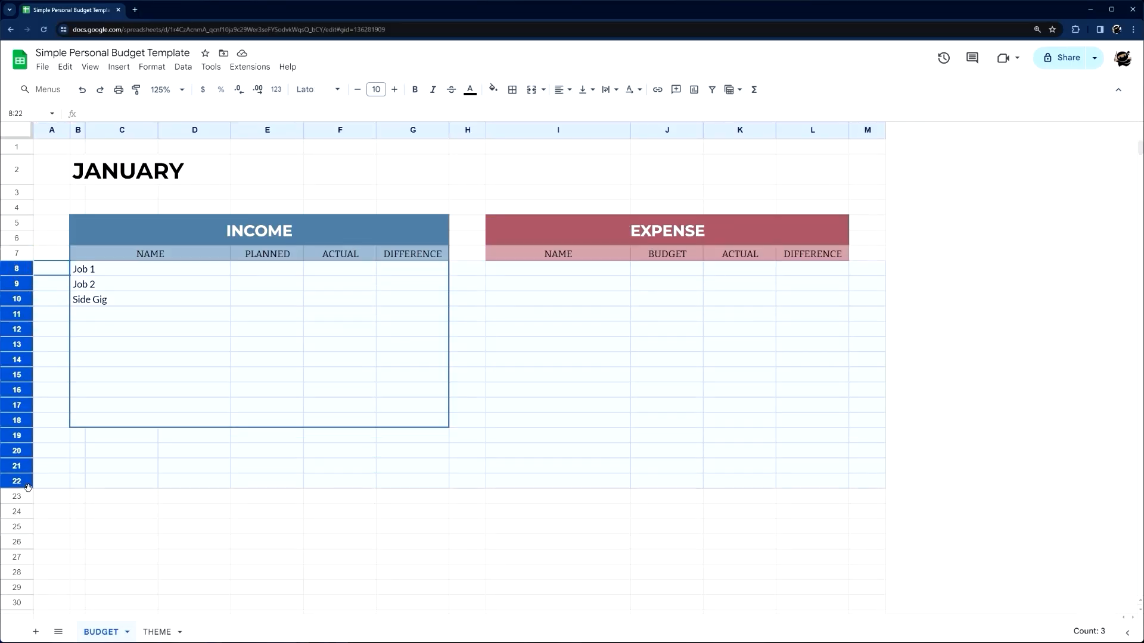
click(557, 312)
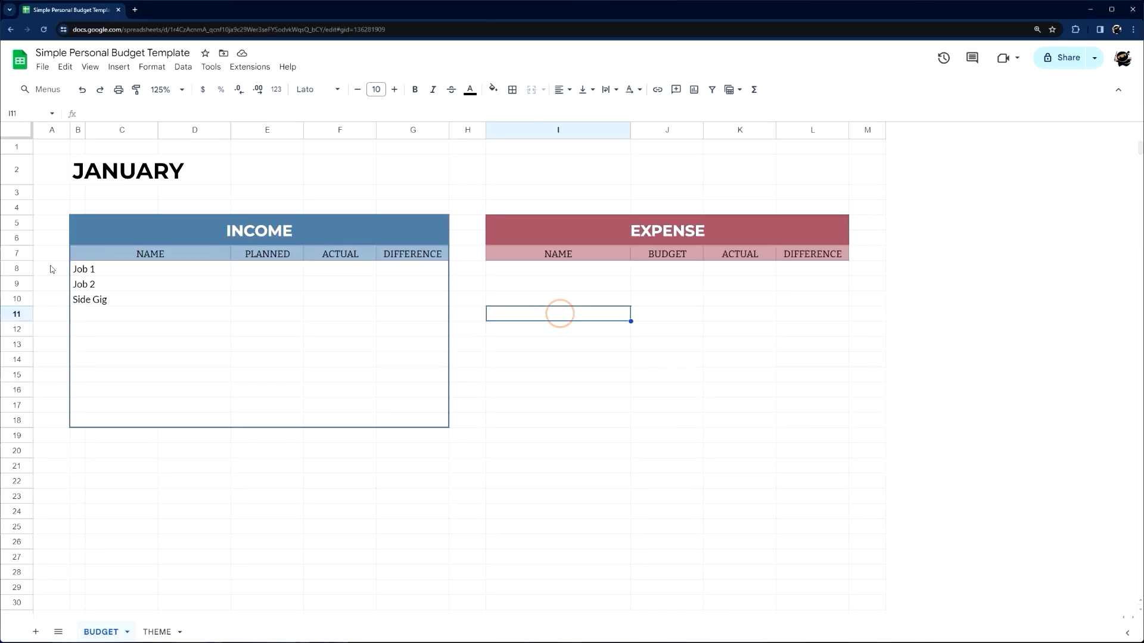
drag(18, 269, 17, 436)
scroll(17, 328, down, 2)
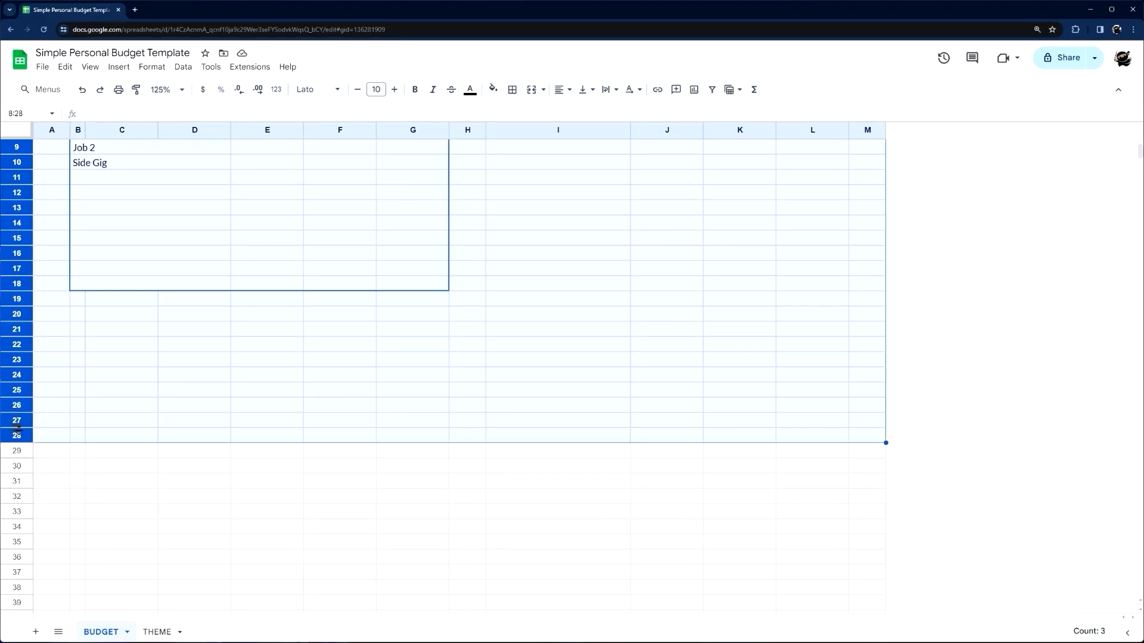
right_click(18, 435)
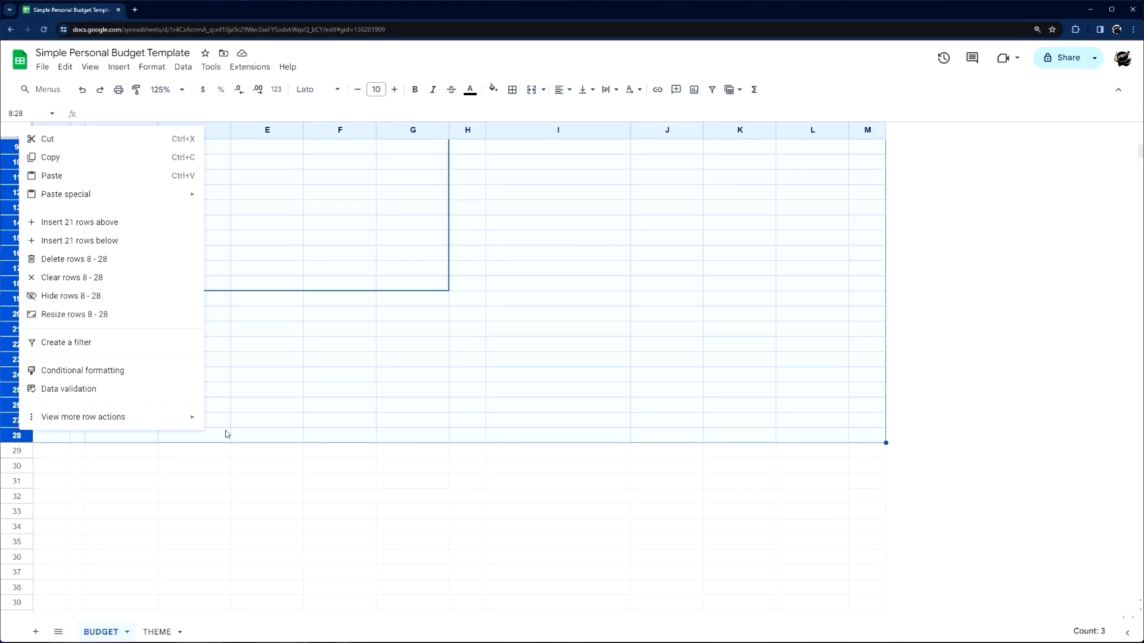
scroll(16, 471, down, 1)
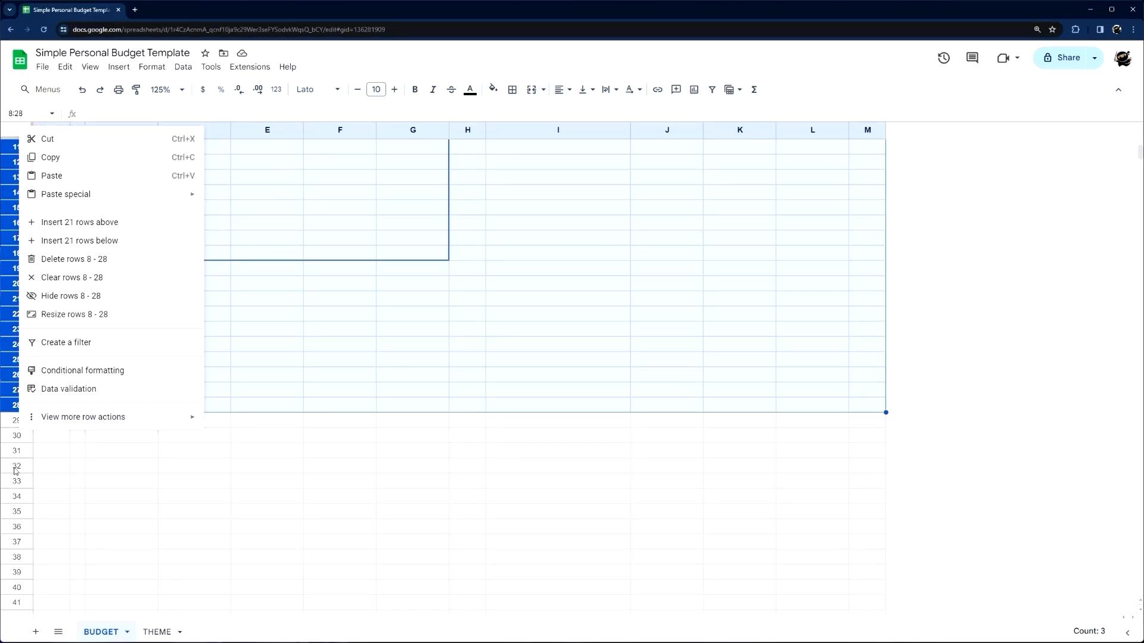
shift+click(18, 575)
right_click(20, 572)
mouse_move(21, 566)
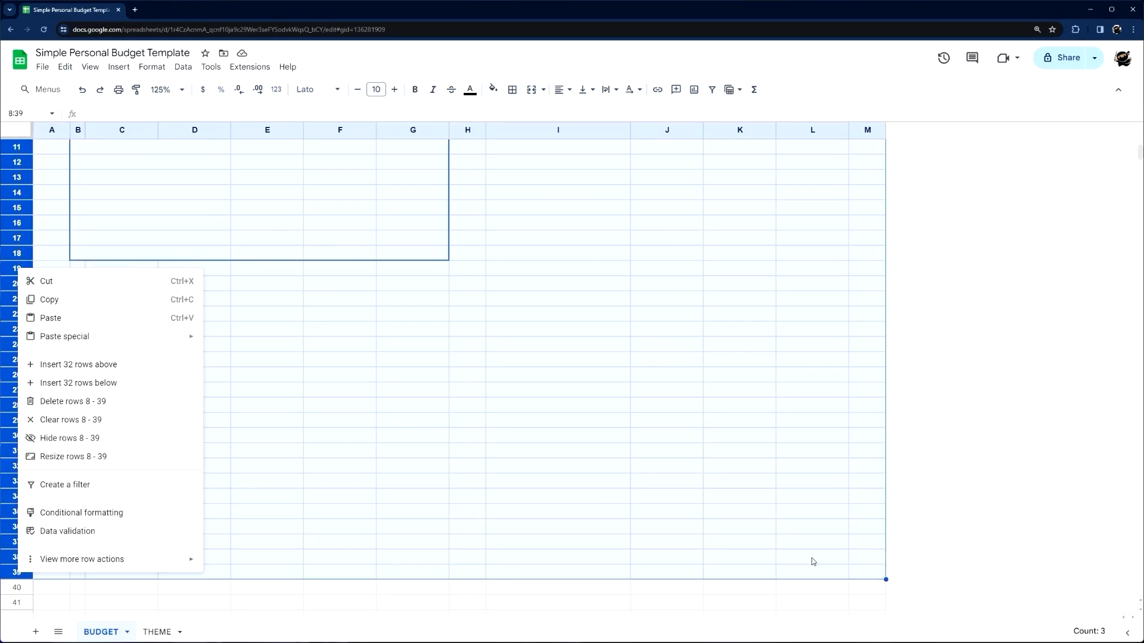
- Add an outer border in the theme's custom dark red around the expense table range I5:L38
drag(812, 562, 540, 226)
scroll(529, 552, up, 4)
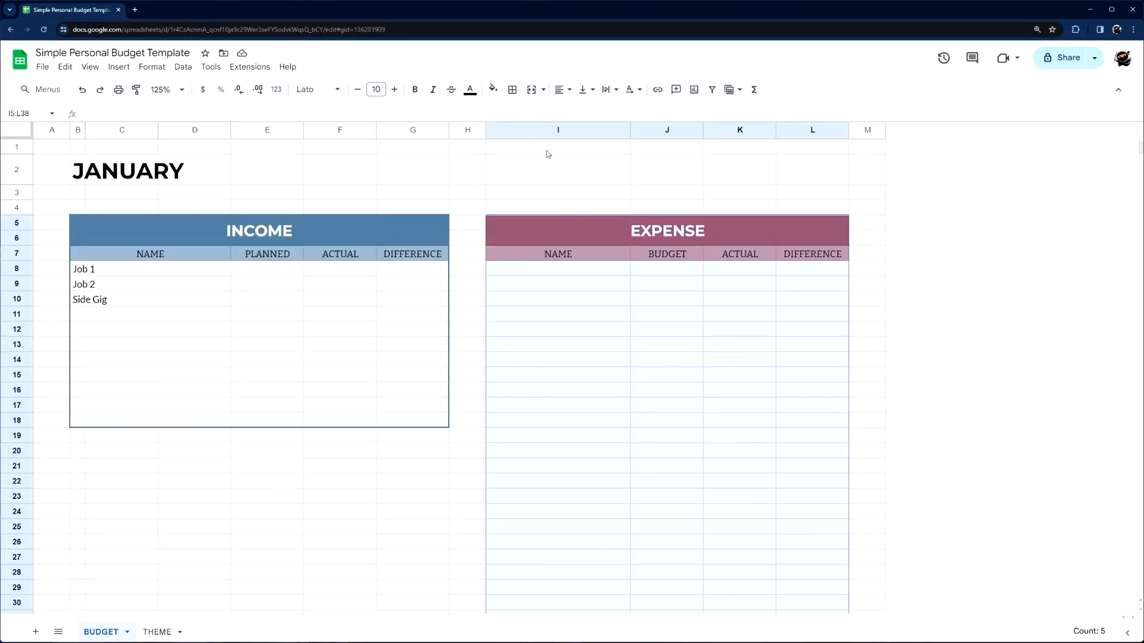
click(516, 95)
click(620, 114)
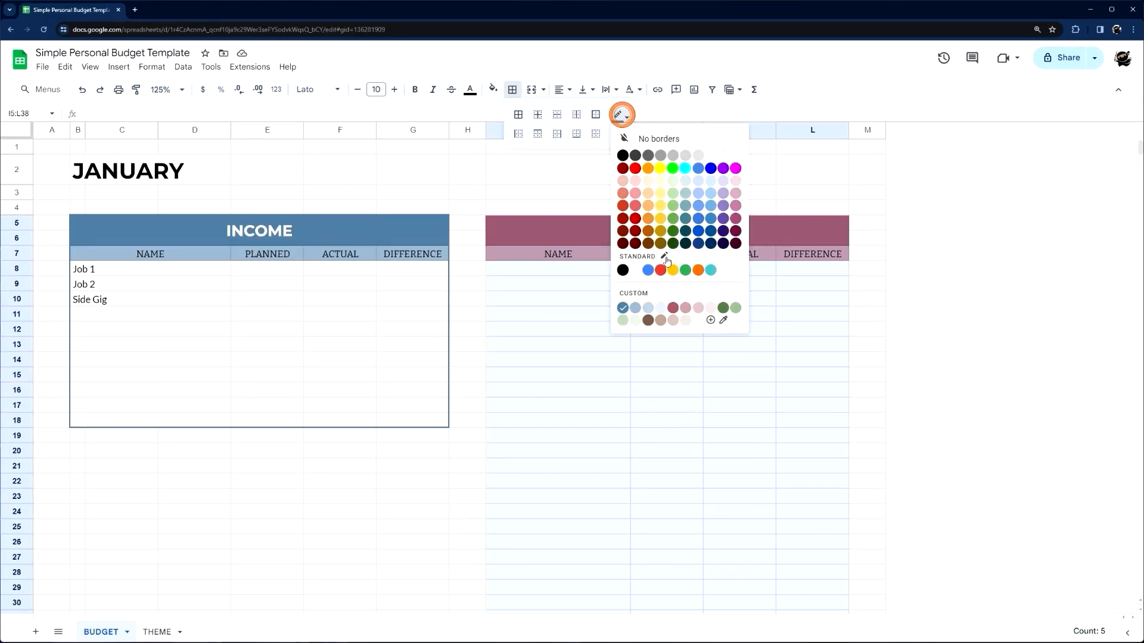
click(671, 308)
click(620, 132)
click(620, 132)
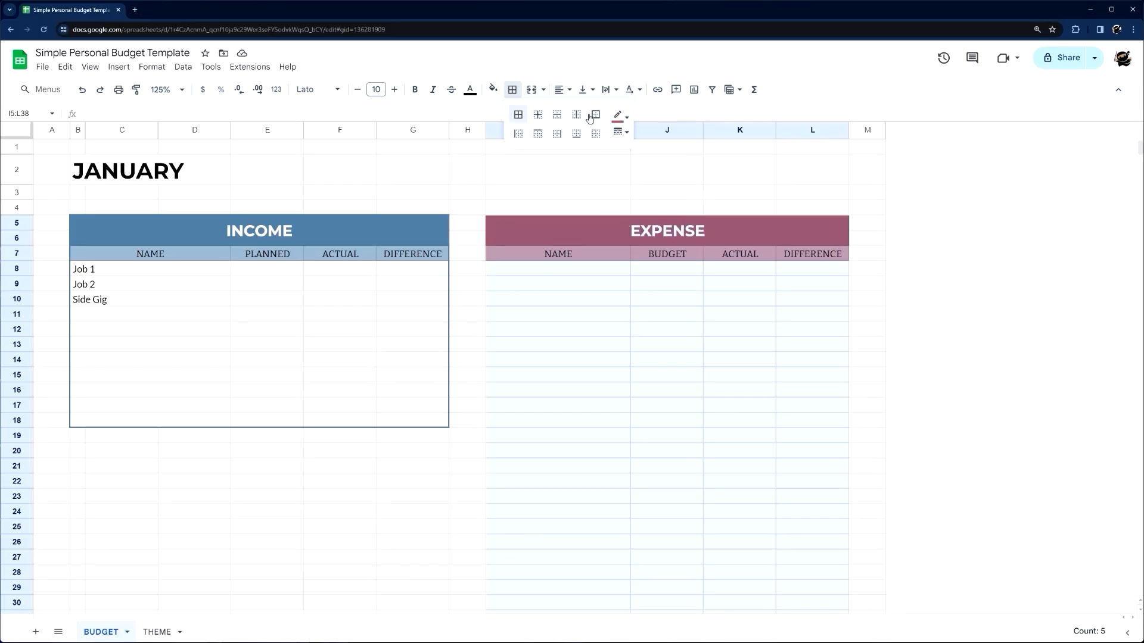
click(594, 117)
- Enter TOTALS in I38 of the expense table and in merged cell B18:D18 of the income table
scroll(612, 260, down, 5)
click(541, 465)
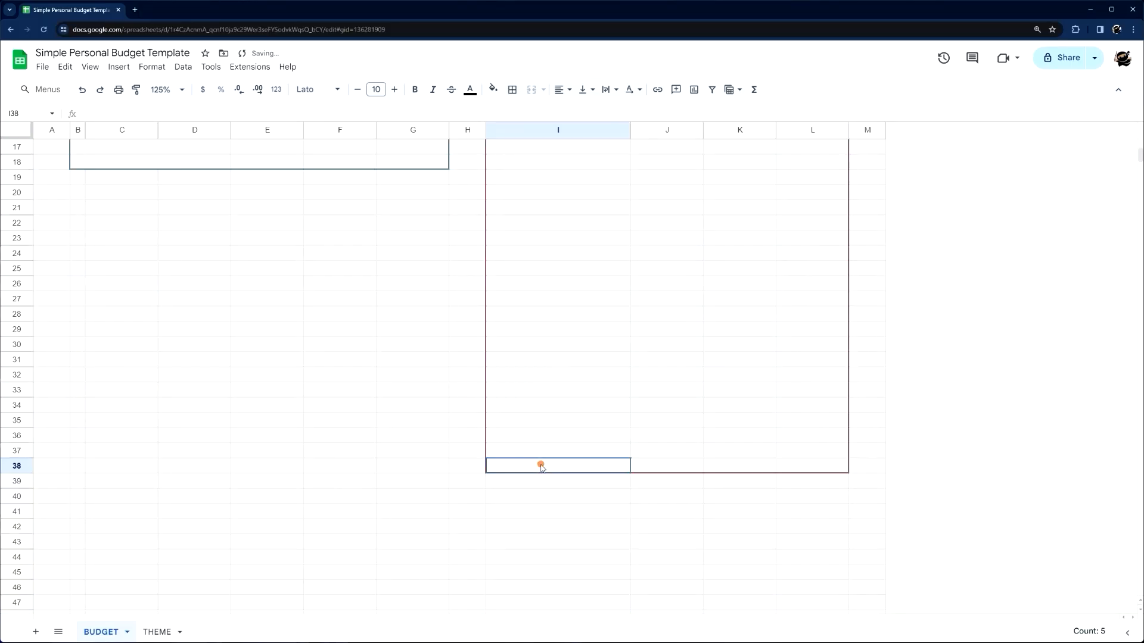
text(TOTALS)
key(Return)
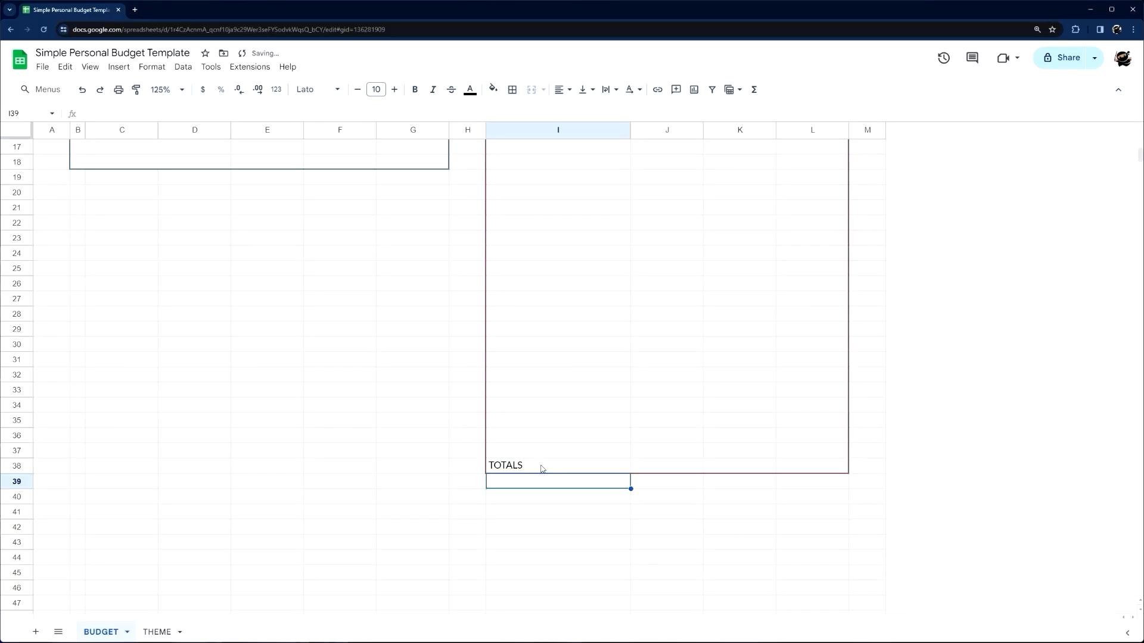
scroll(183, 340, up, 5)
click(168, 344)
text(TOTALS)
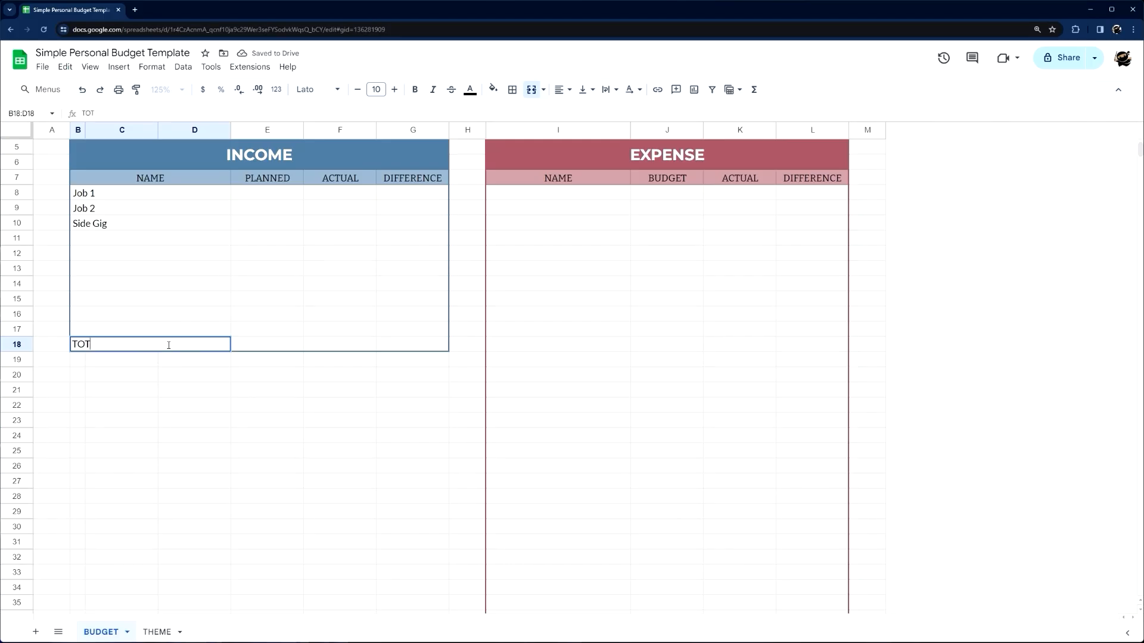
key(Return)
click(166, 343)
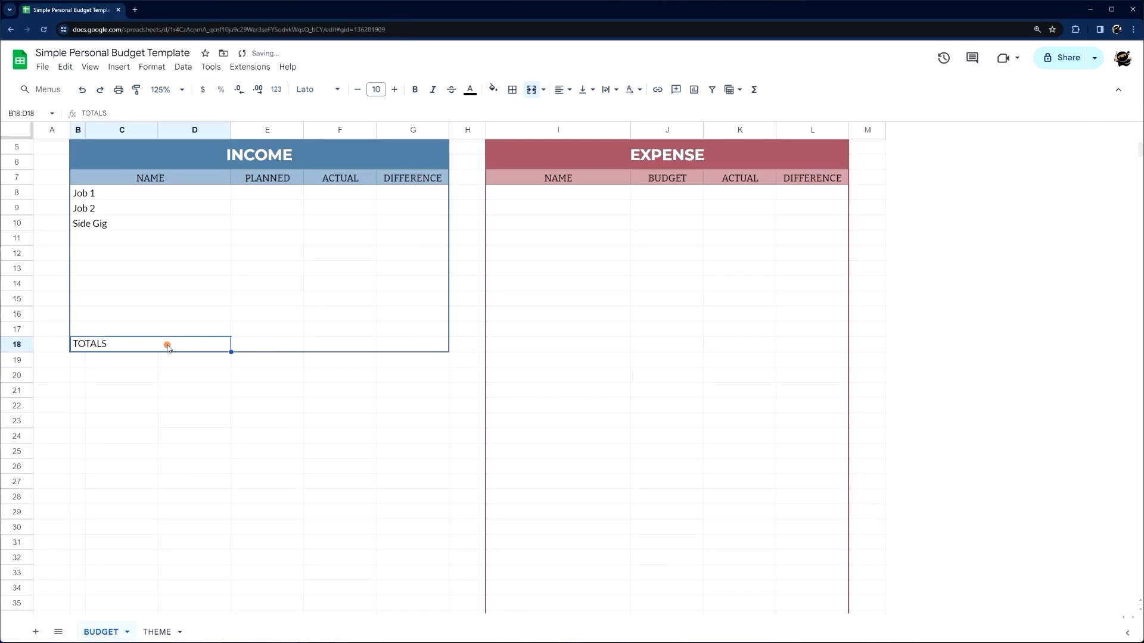
- Total the planned income in E18 with the formula =sum(E8:E17)
click(257, 344)
text(=sum()
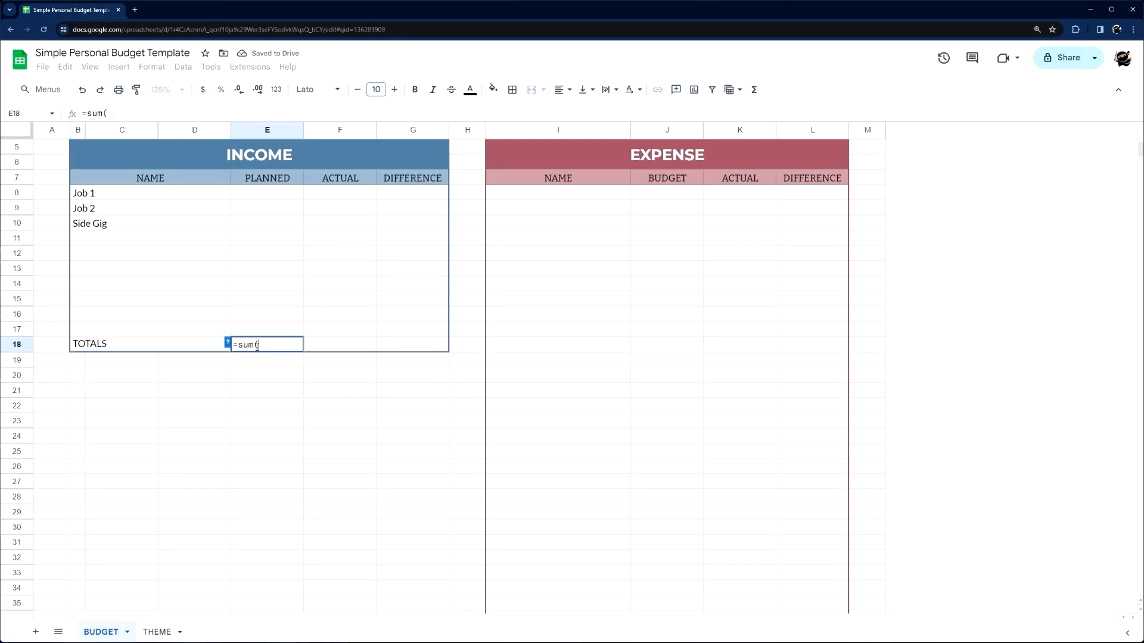
drag(265, 195, 281, 337)
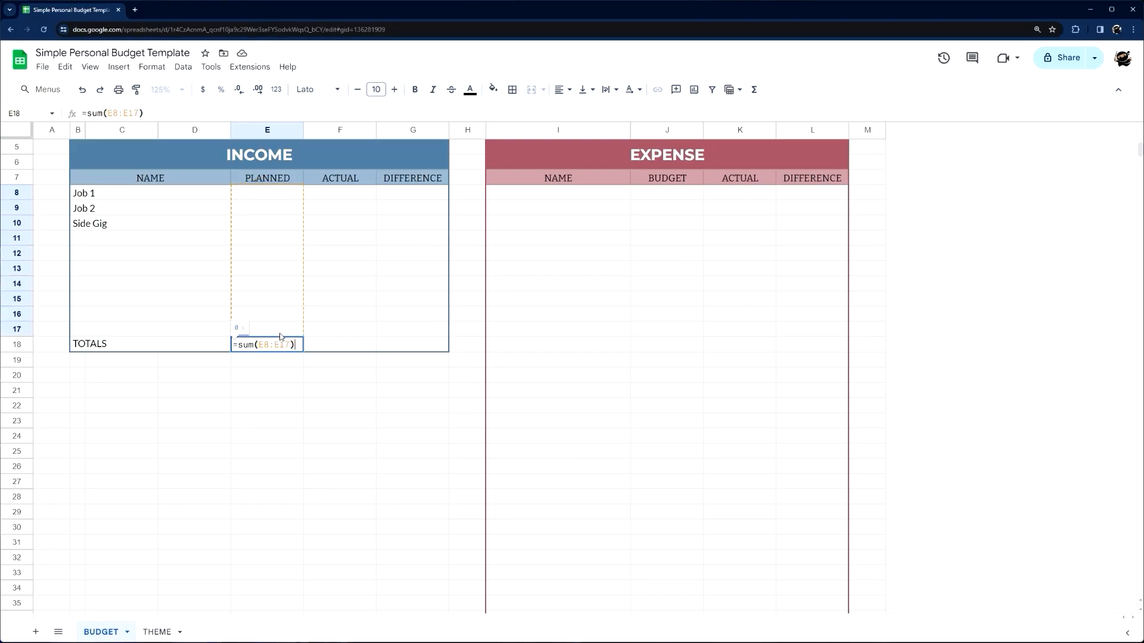
key(Return)
- Try to autofill the planned income total from E18 across F18:G18, and undo the fill
click(282, 346)
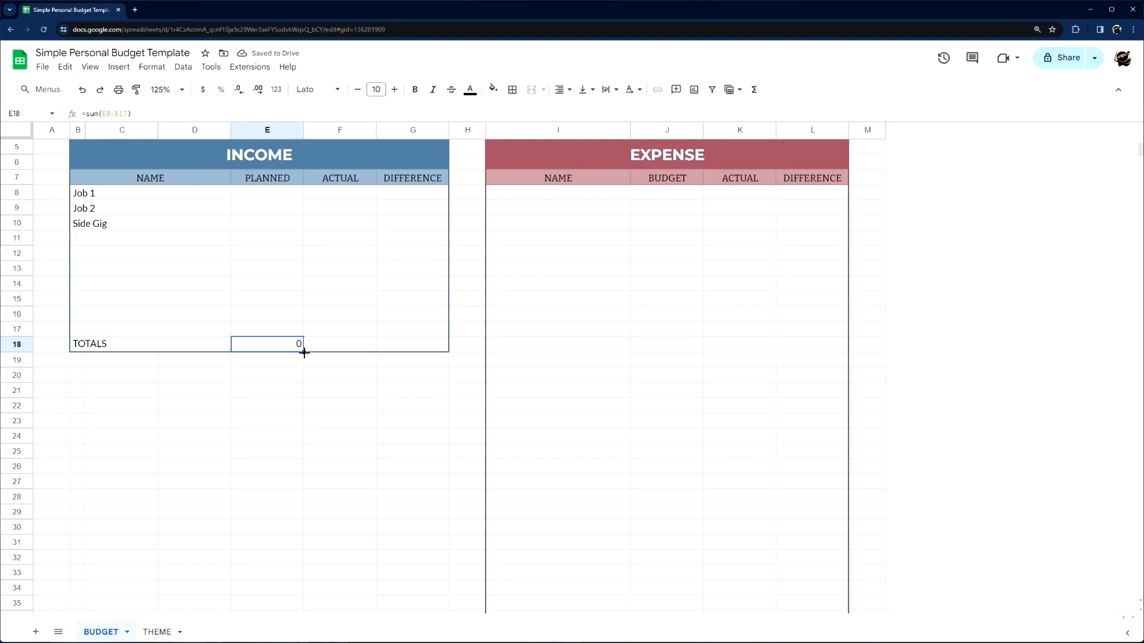
drag(303, 353, 388, 343)
click(437, 377)
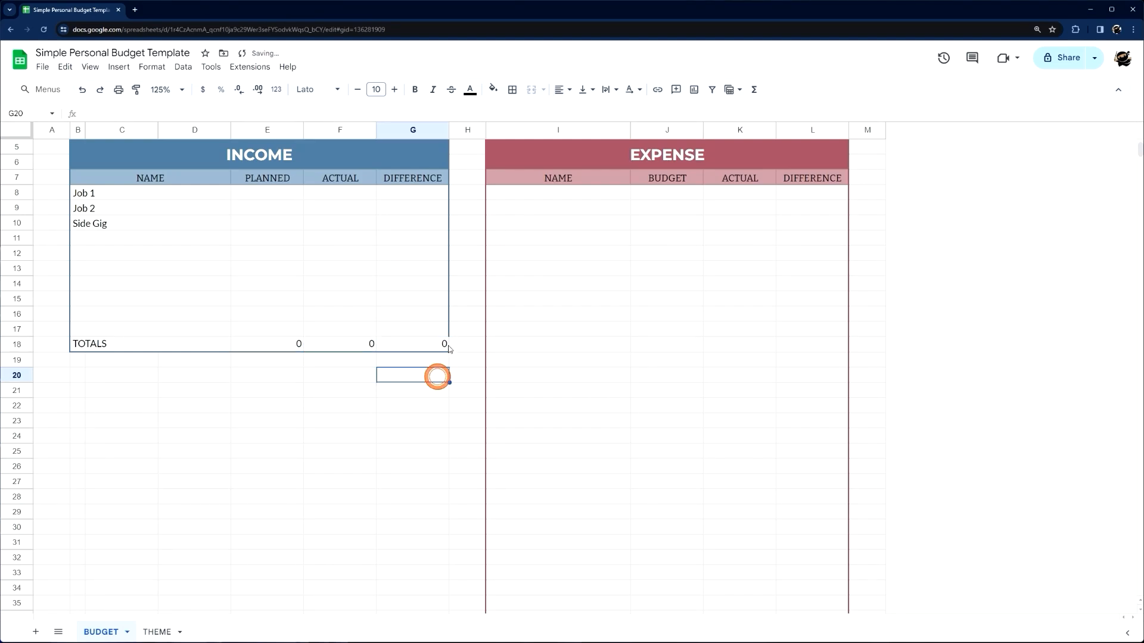
click(442, 342)
key(Left)
key(Left)
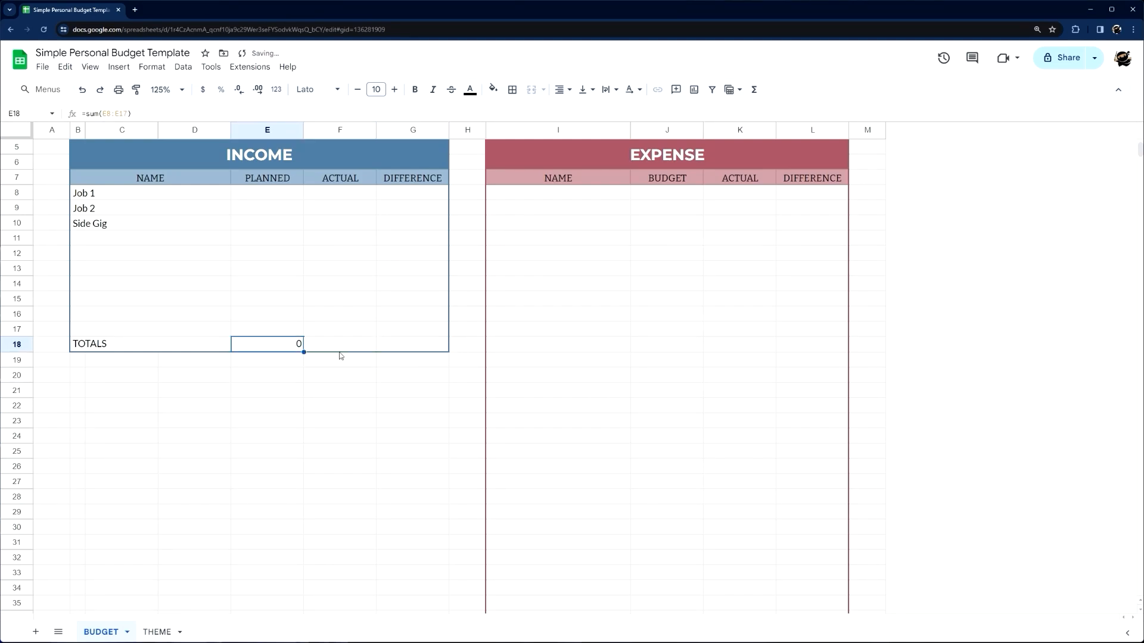
- Copy the total in E18 and paste only its formula into F18:G18 for the actual and difference columns
right_click(288, 345)
click(328, 284)
drag(332, 344, 388, 345)
right_click(391, 344)
mouse_move(457, 341)
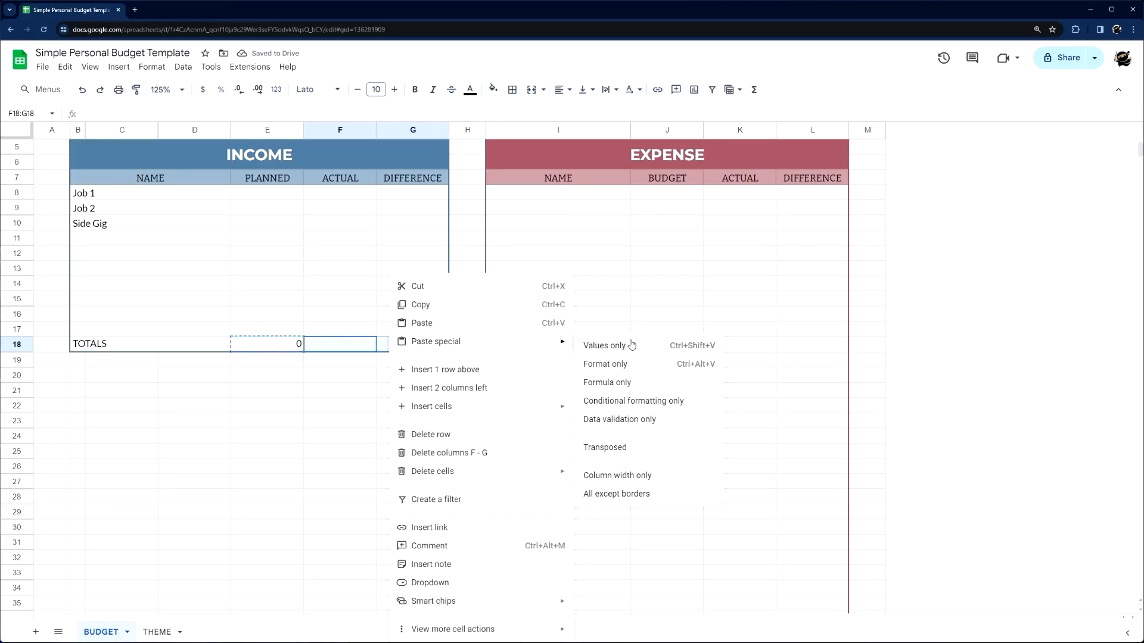
click(610, 382)
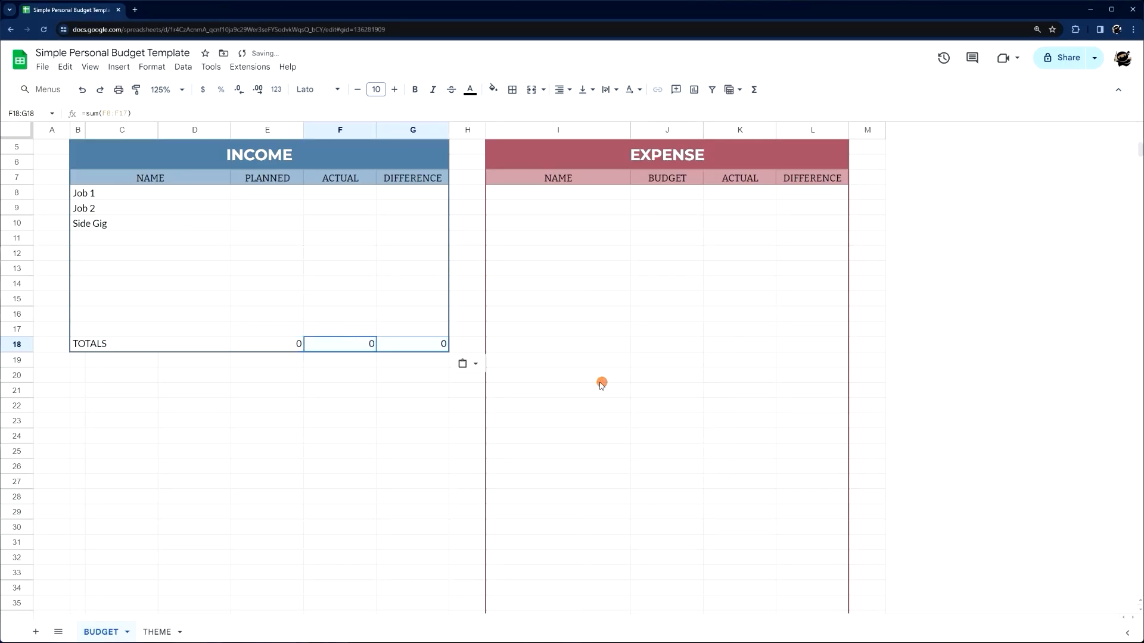
click(435, 374)
click(440, 343)
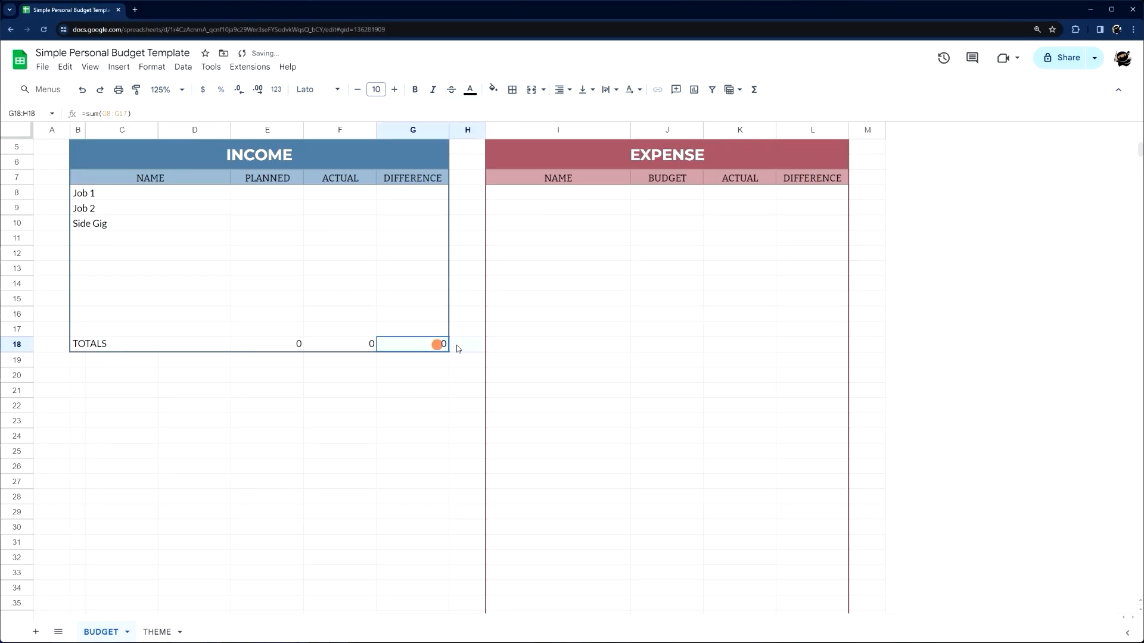
click(439, 365)
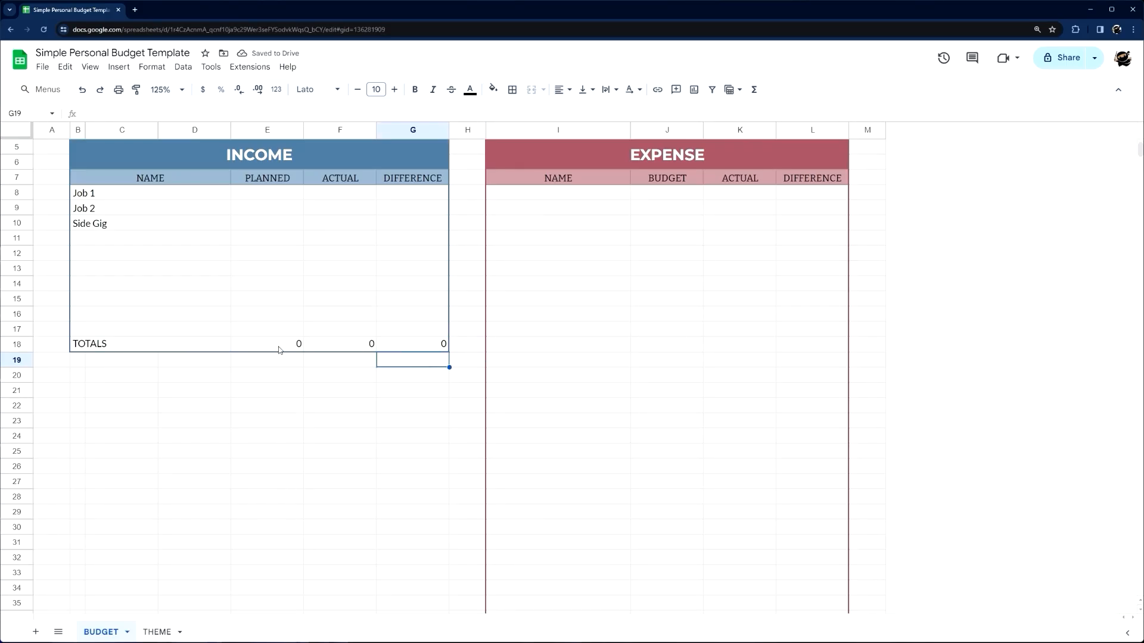
- Total the expense budget column in J38 with the formula =sum(J8:J37)
scroll(603, 457, down, 4)
click(666, 467)
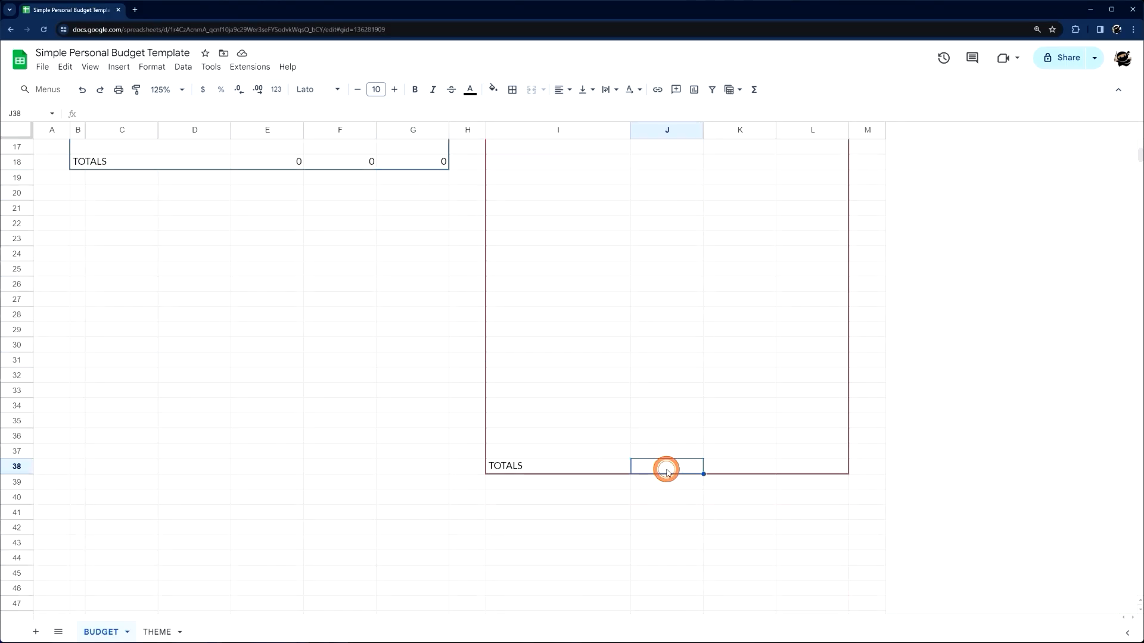
text(=sum()
scroll(611, 232, up, 1)
scroll(611, 231, up, 5)
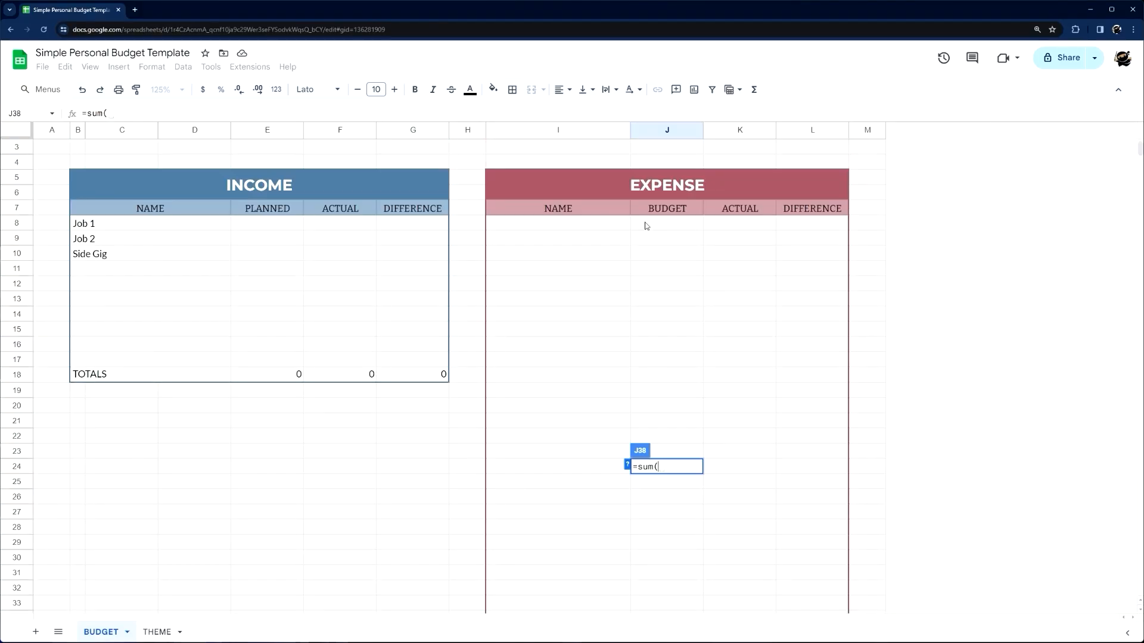
drag(643, 224, 681, 541)
key(Return)
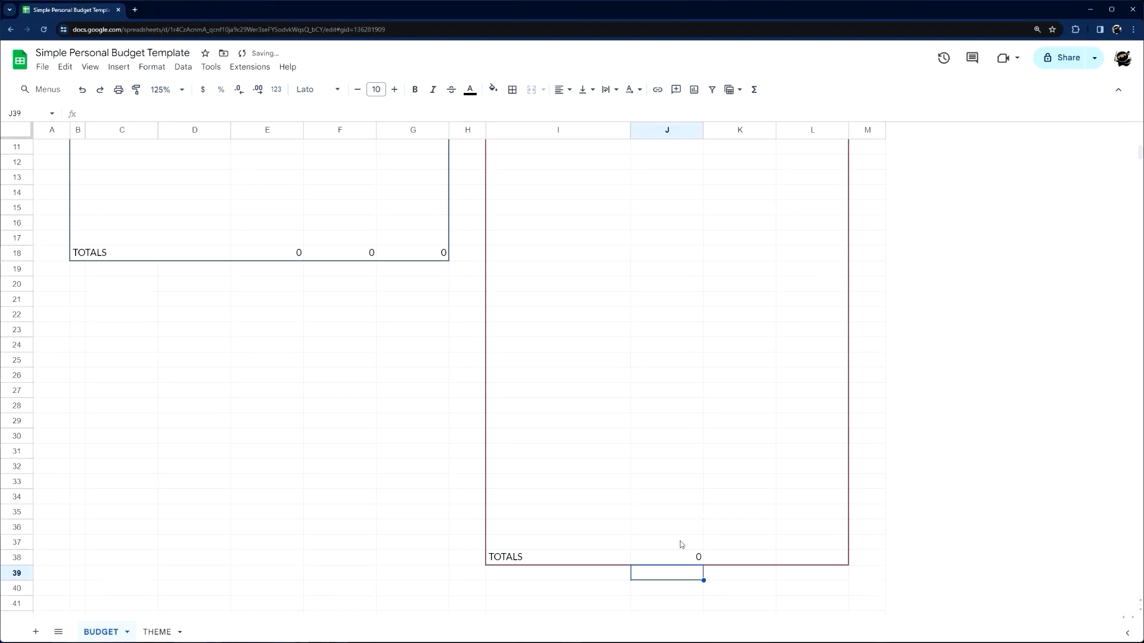
- Copy the total in J38 and paste only its formula into K38:L38 of the expense table
click(683, 557)
right_click(684, 558)
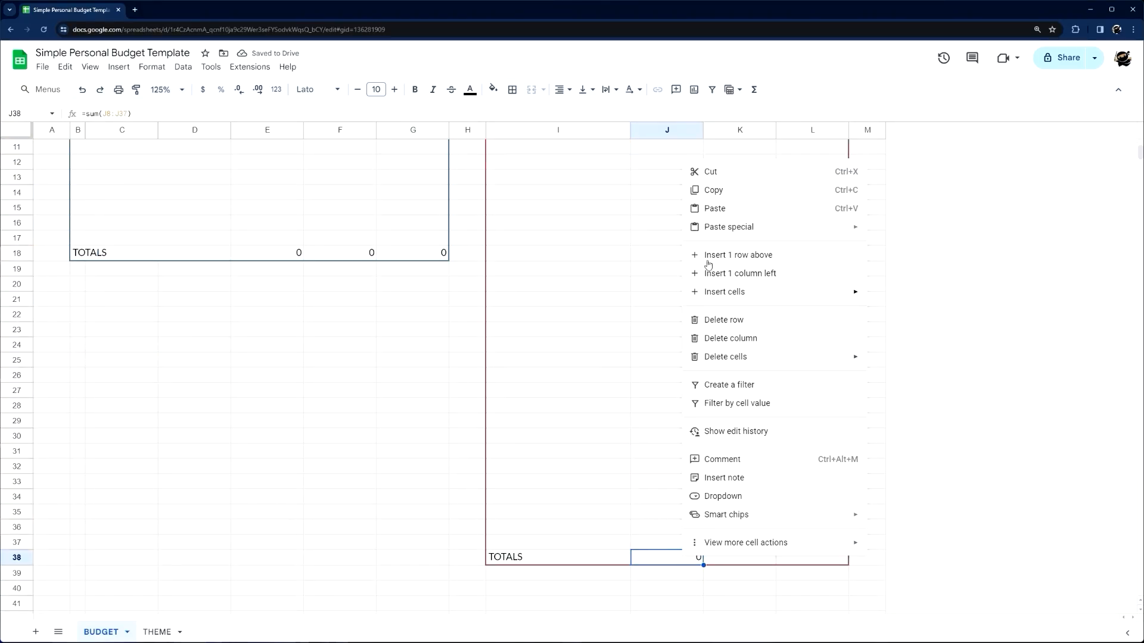
click(725, 195)
drag(735, 556, 816, 560)
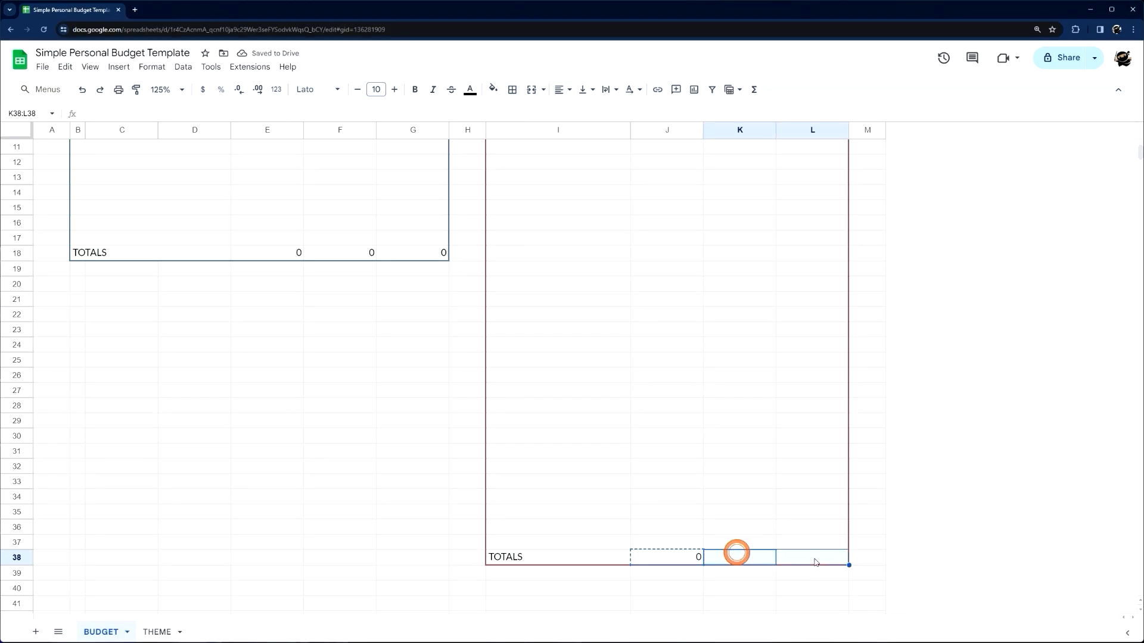
right_click(816, 559)
mouse_move(867, 261)
click(720, 299)
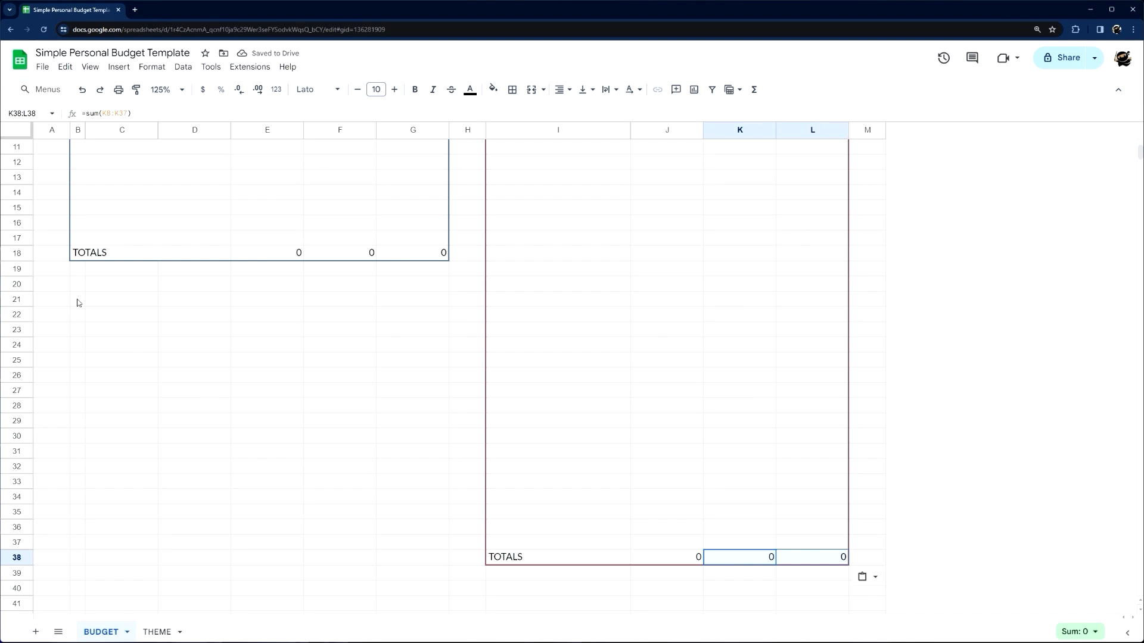
- Merge cells B21:G22 below the income table and enter the heading TO DO LIST
drag(78, 304, 399, 322)
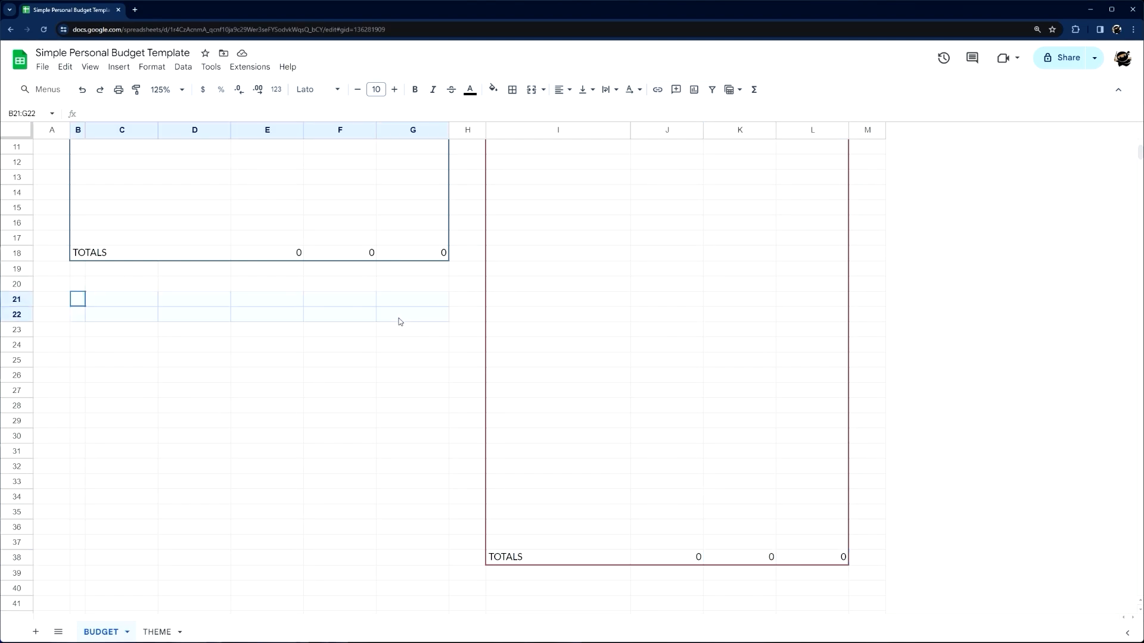
click(531, 89)
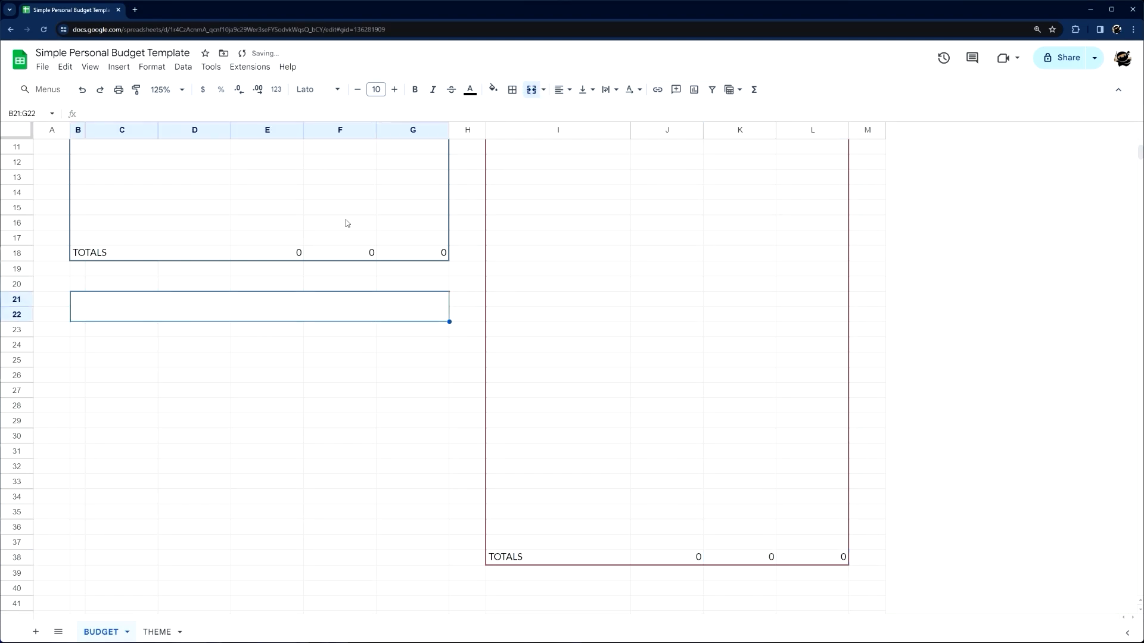
text(TO DO LIST)
key(Return)
- Center the TO DO LIST heading horizontally and align it to the middle vertically
click(563, 89)
click(584, 110)
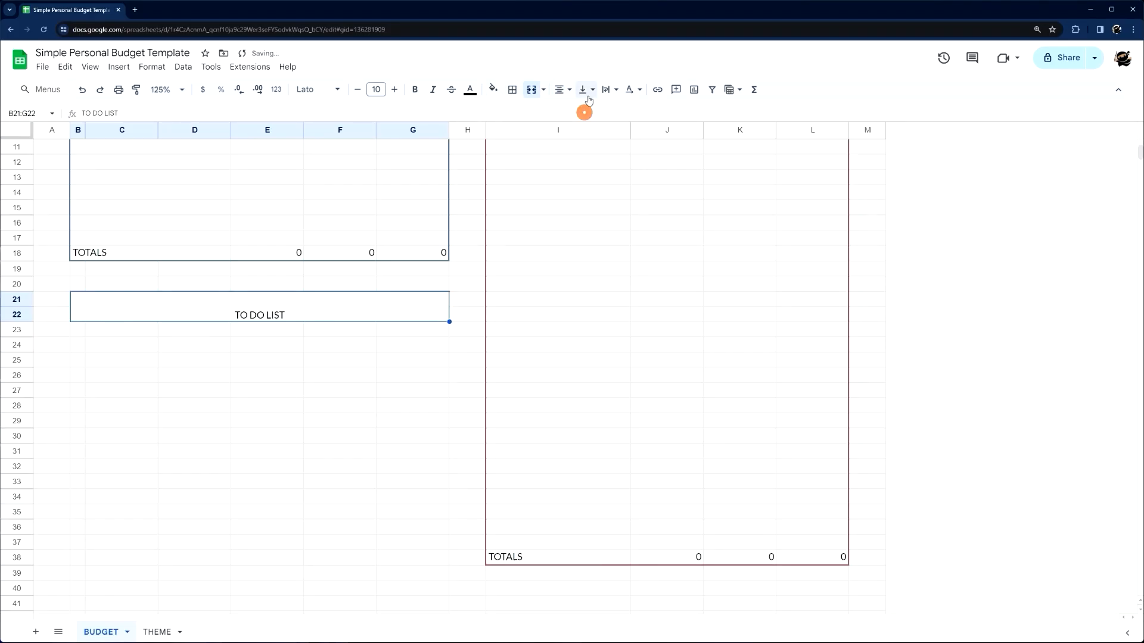
click(587, 89)
click(600, 113)
- Fill the TO DO LIST heading with the custom dark brown and make its text white
click(493, 90)
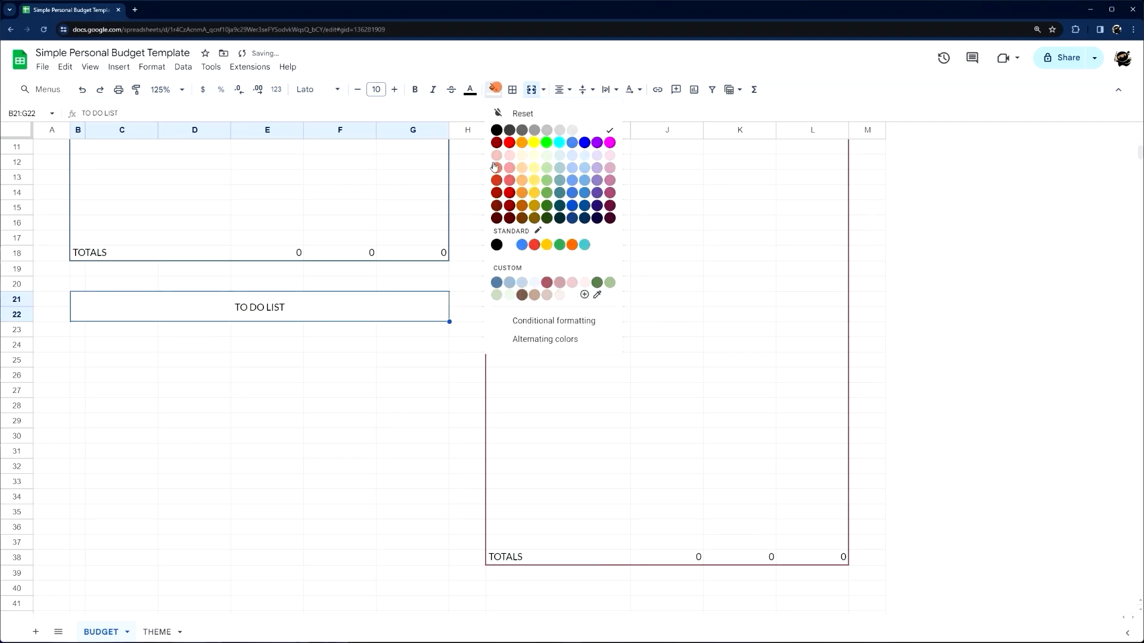
click(522, 295)
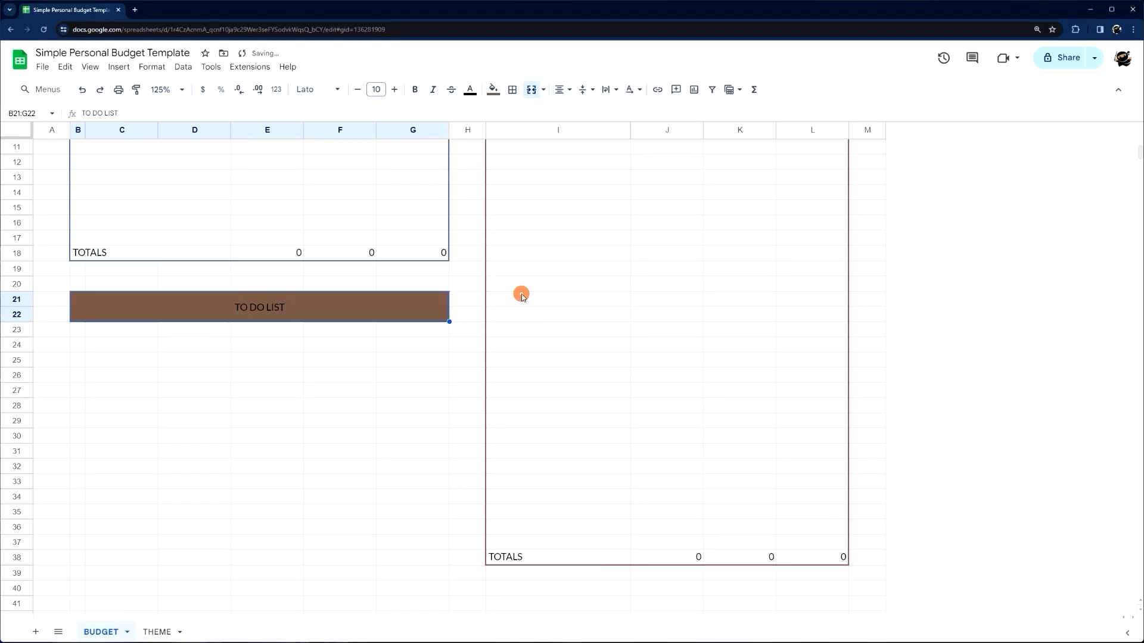
click(470, 90)
click(586, 130)
- Format the TO DO LIST heading in bold Montserrat at size 16
click(316, 90)
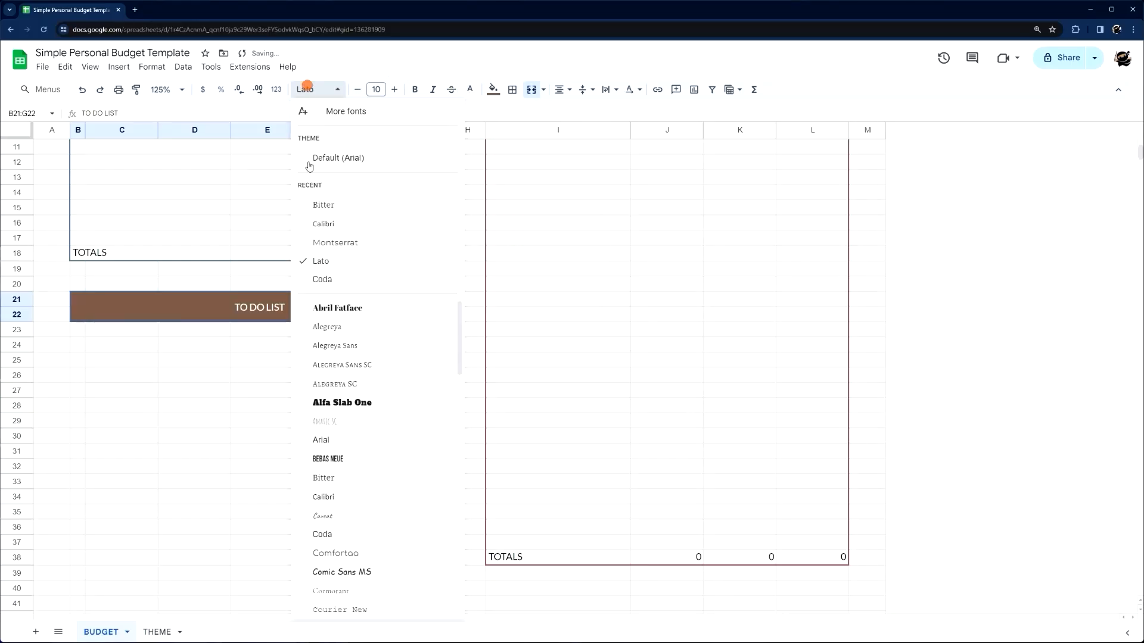
click(331, 244)
click(376, 89)
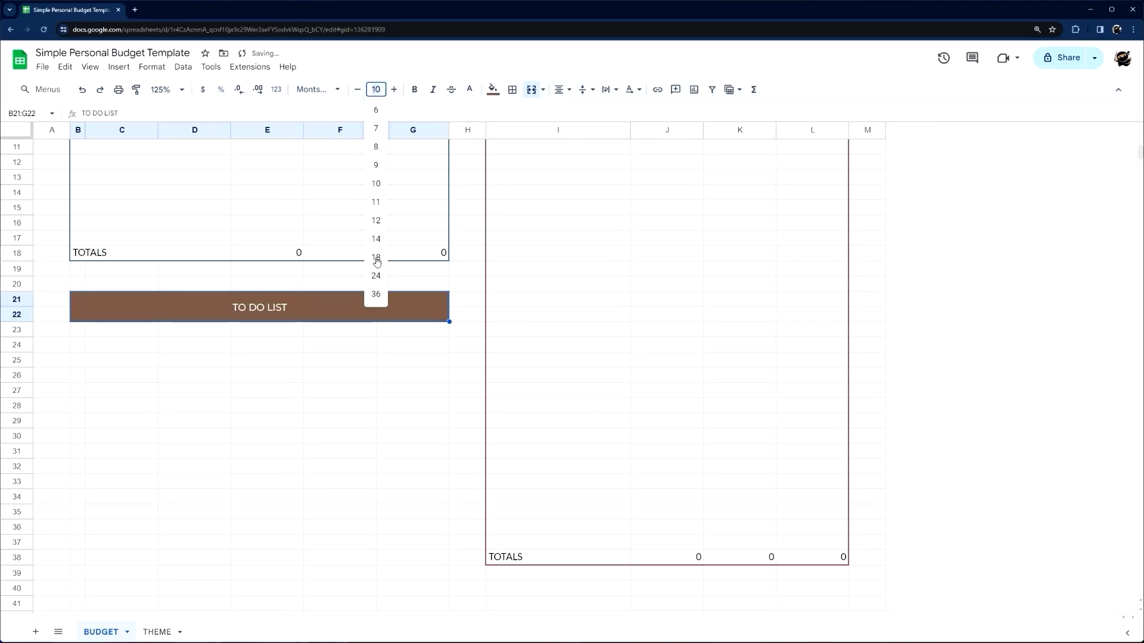
text(16)
key(Return)
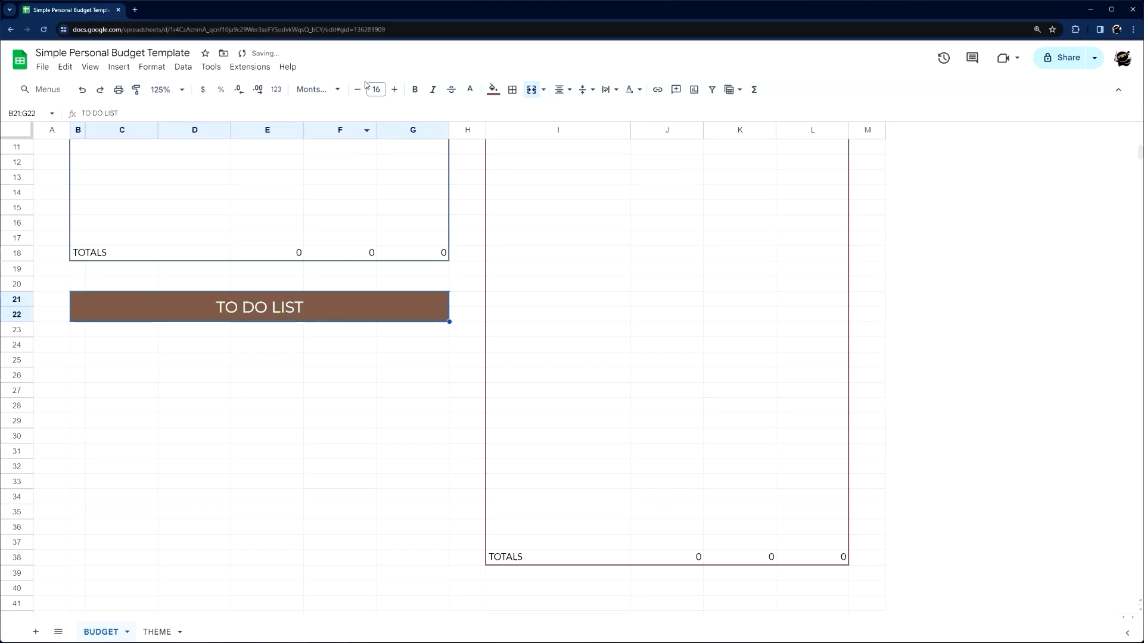
click(411, 89)
- Add a dark brown outer border around the to-do list range B21:G38
scroll(318, 292, up, 5)
scroll(293, 342, down, 3)
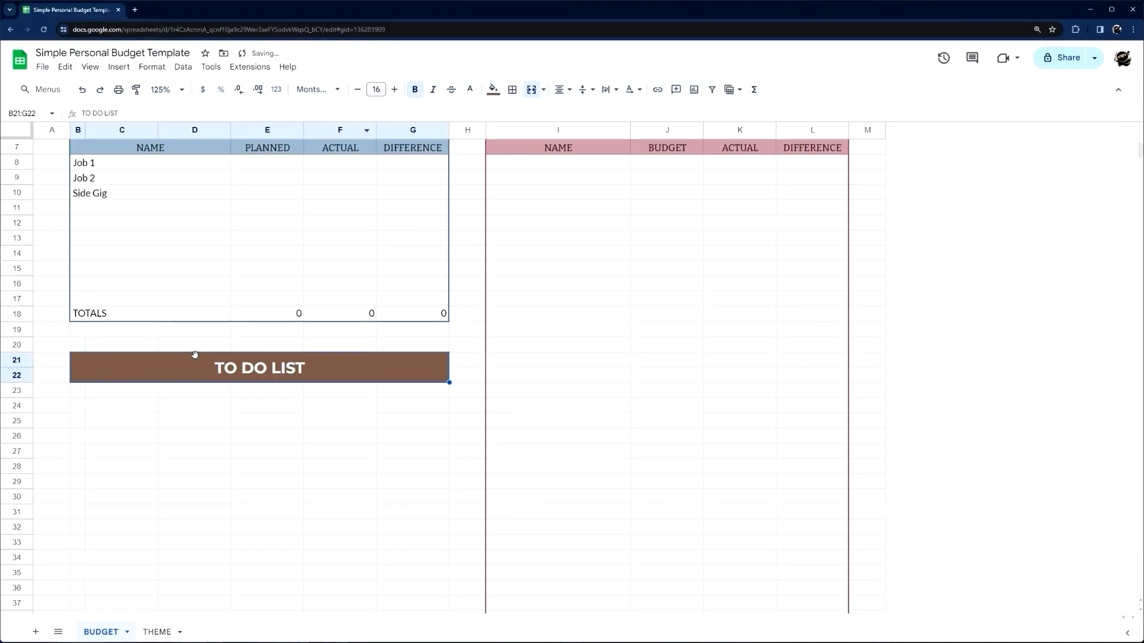
click(81, 393)
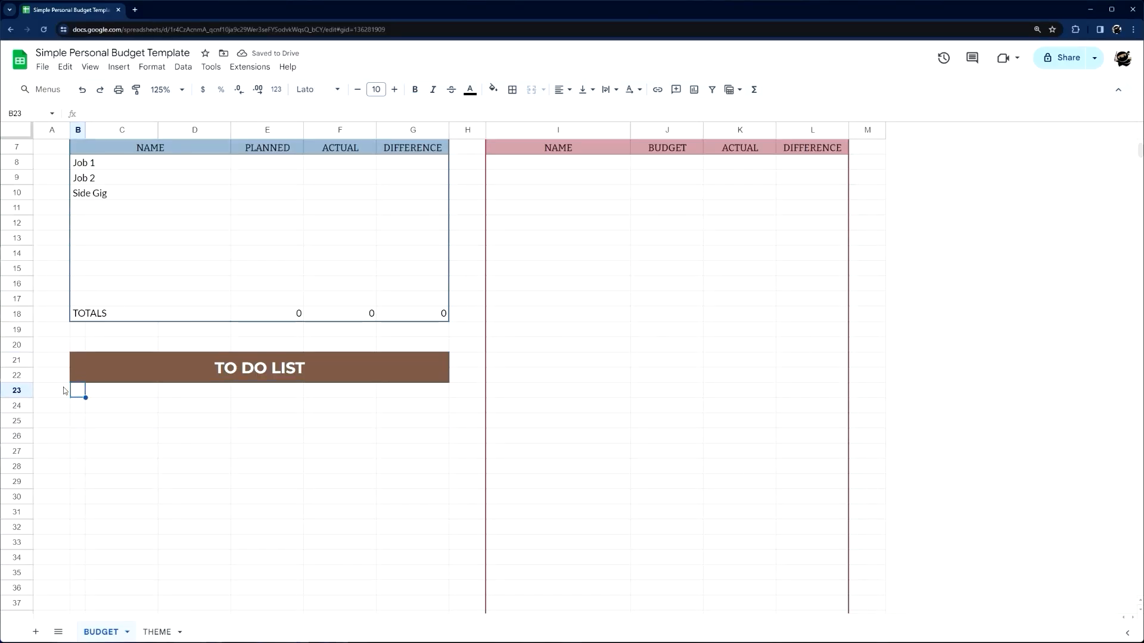
scroll(127, 409, down, 4)
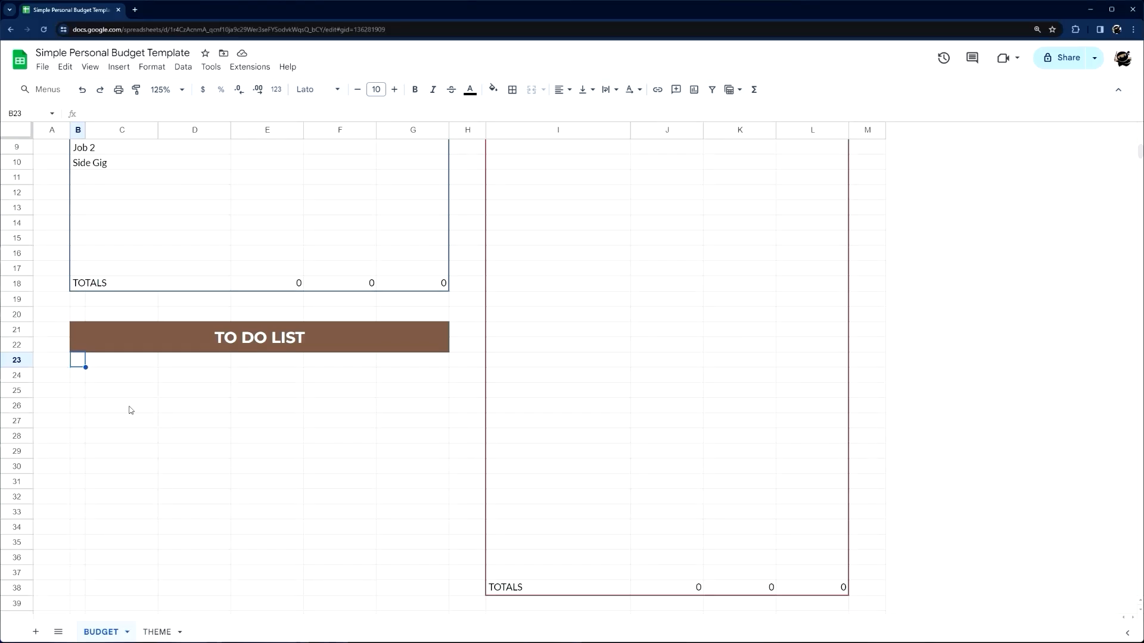
click(431, 440)
drag(432, 442, 84, 184)
click(512, 89)
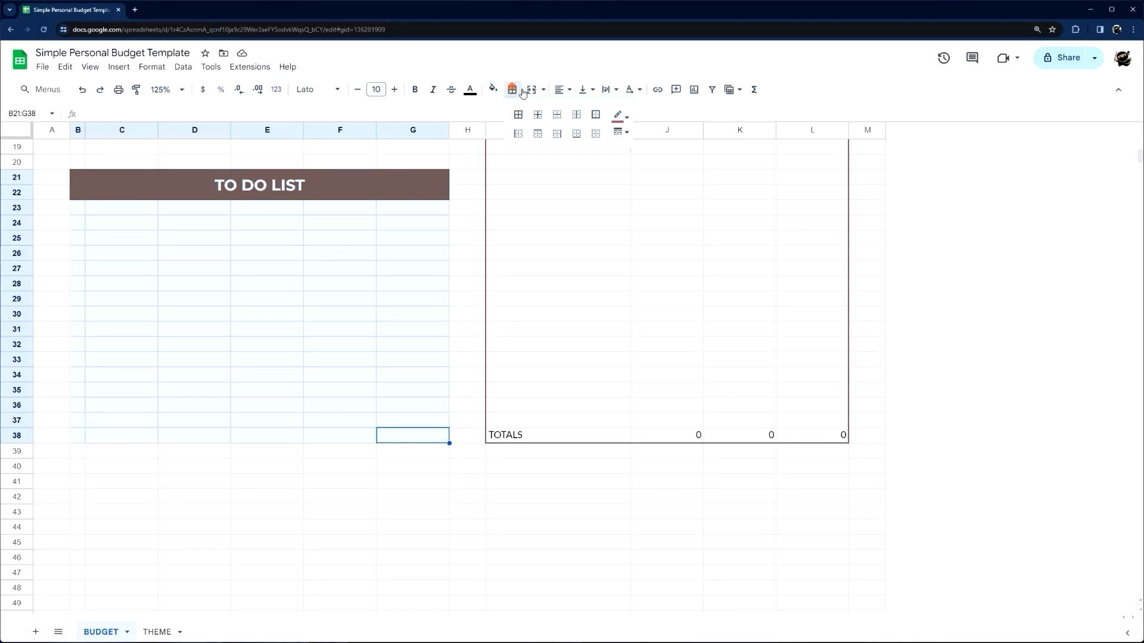
click(620, 115)
click(651, 322)
click(618, 136)
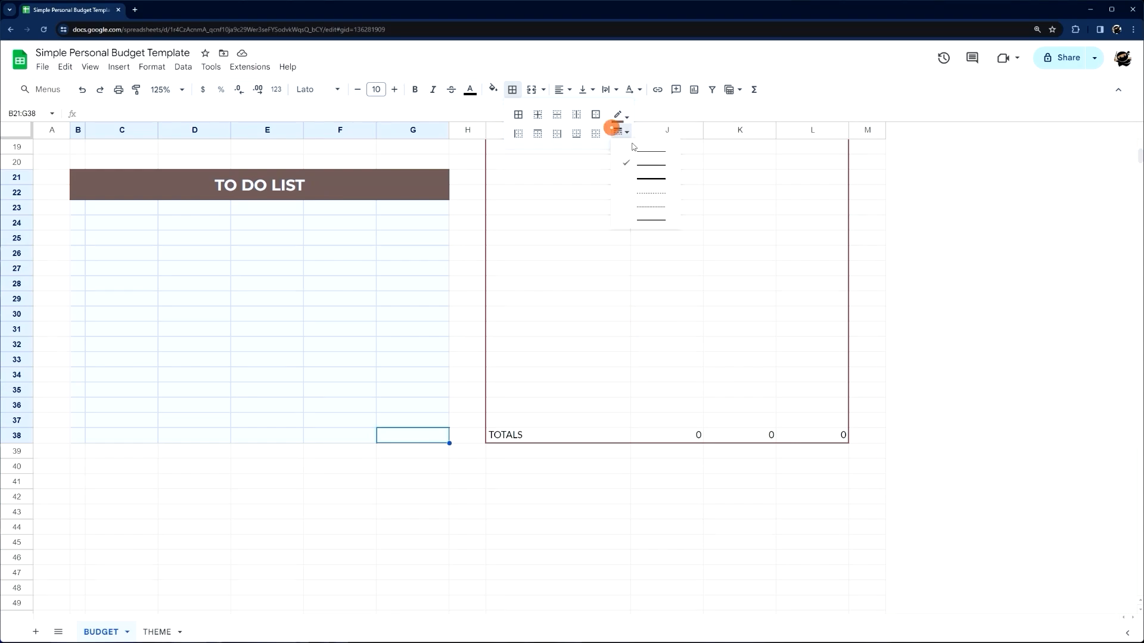
click(596, 114)
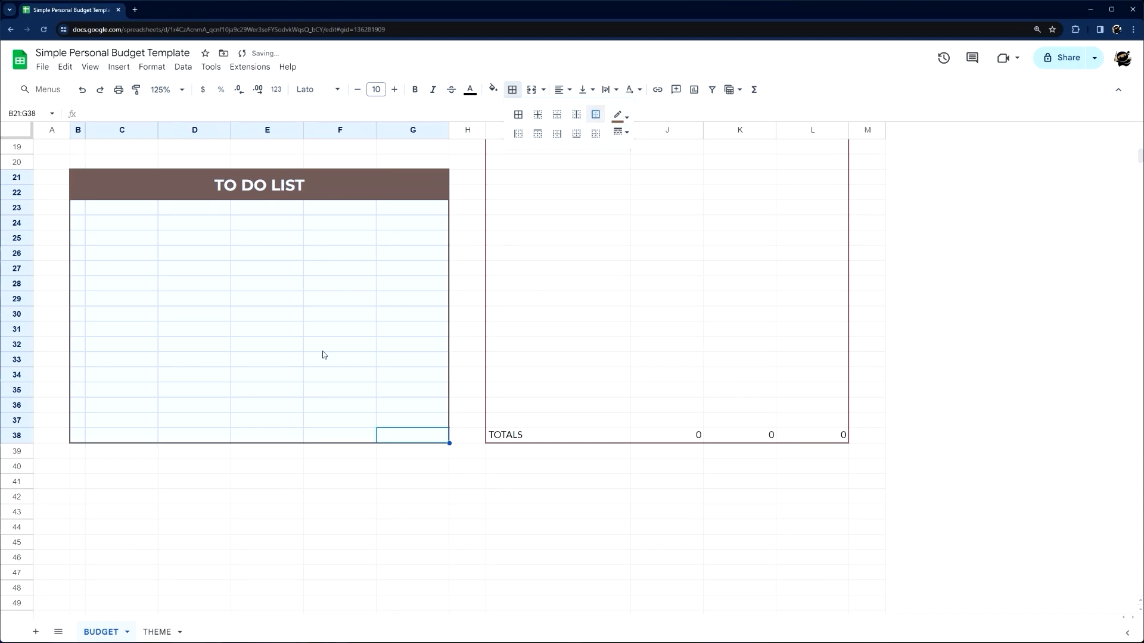
- Insert checkboxes in cells B23:B38 of the to-do list
drag(82, 213, 80, 433)
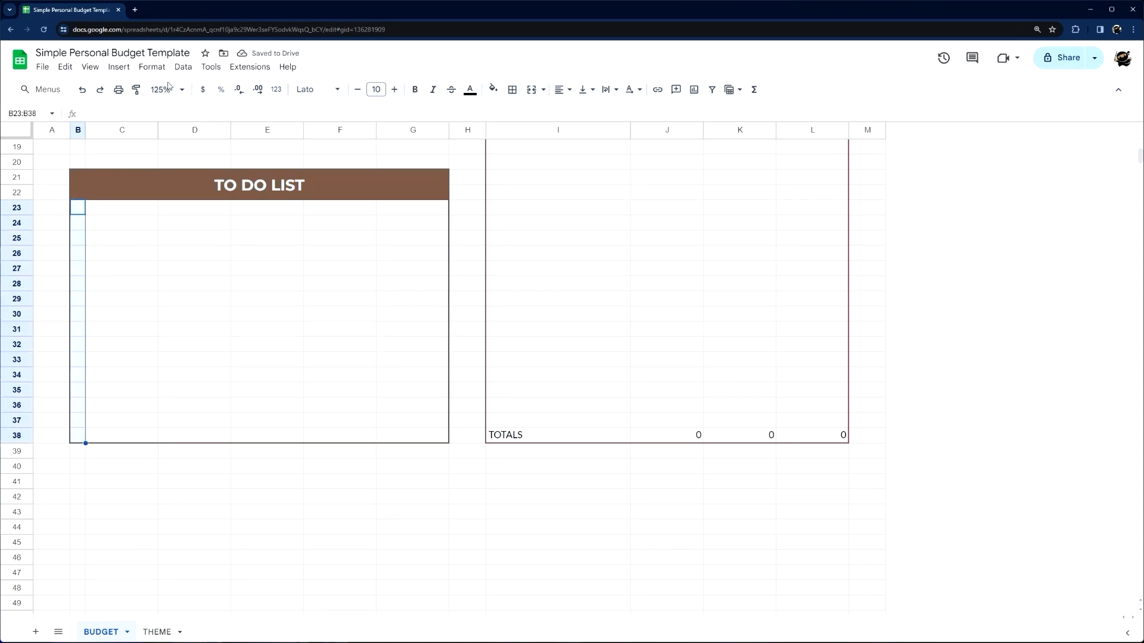
click(119, 66)
click(146, 302)
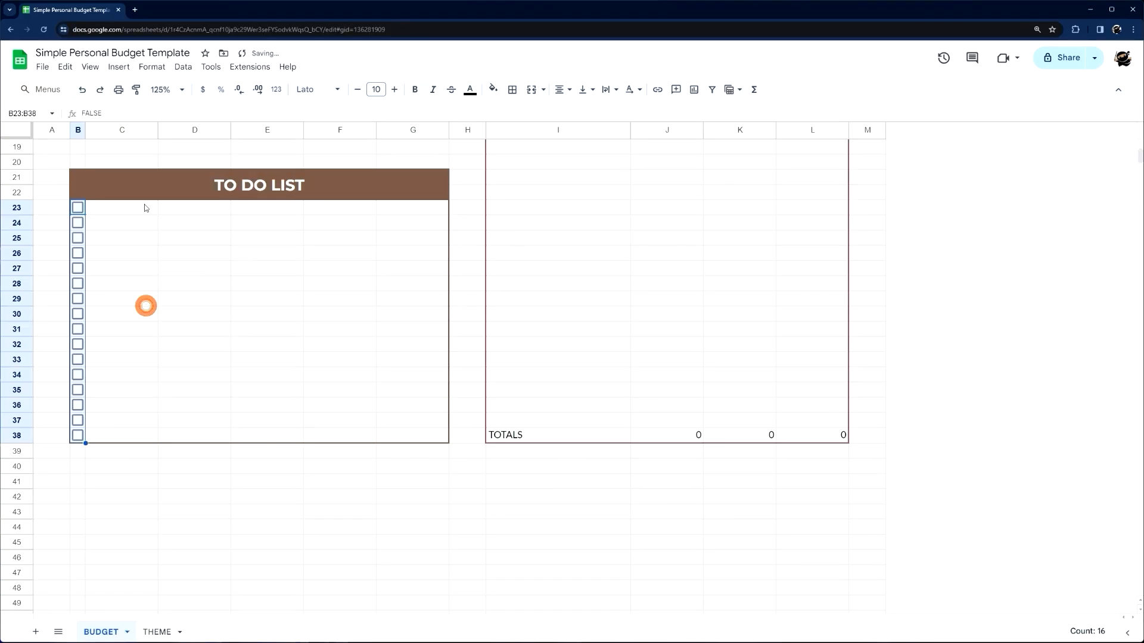
- Reduce the to-do checkboxes in B23:B38 to font size 8 and align them to the middle vertically
click(357, 89)
click(358, 90)
click(584, 89)
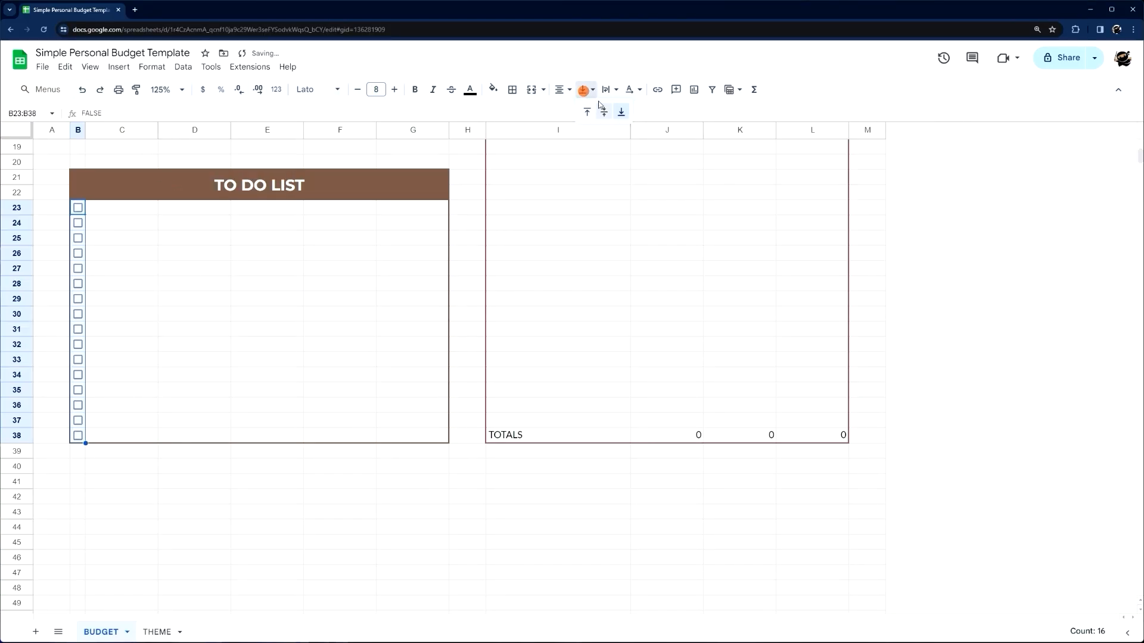
click(603, 110)
- Merge cells C23:G38 horizontally so that each to-do row has one wide cell
drag(118, 213, 422, 434)
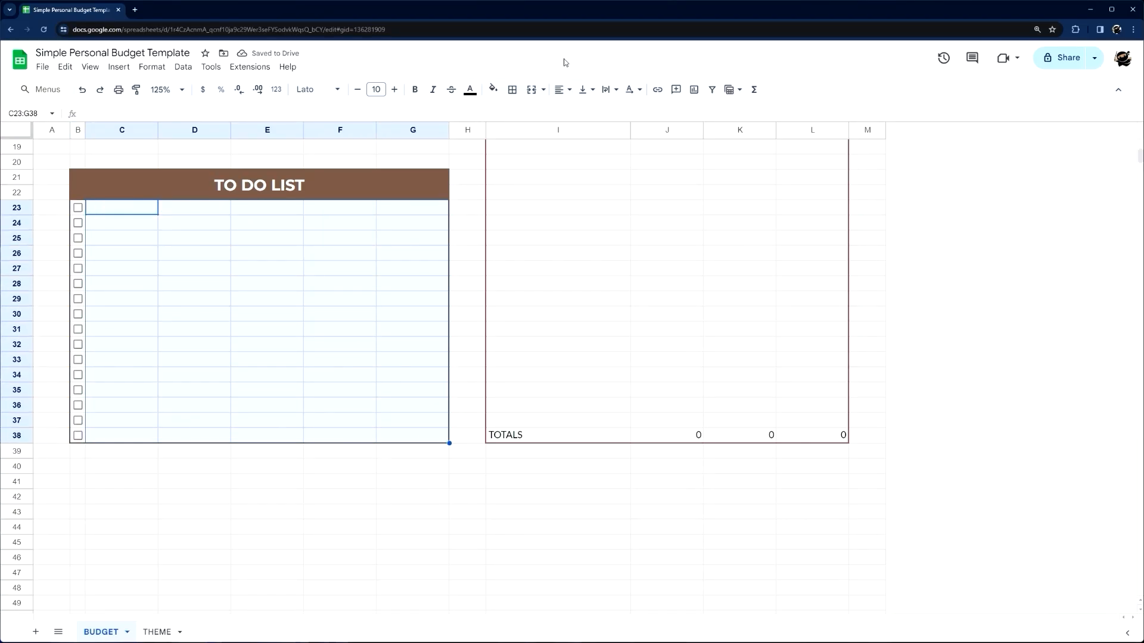
click(545, 93)
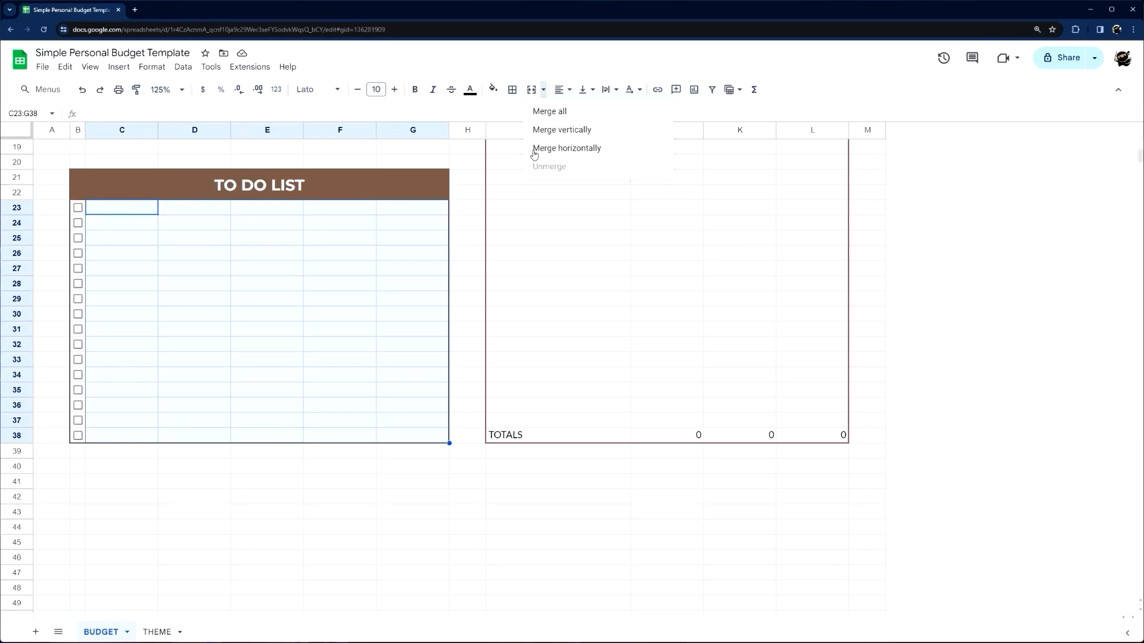
click(570, 154)
click(217, 301)
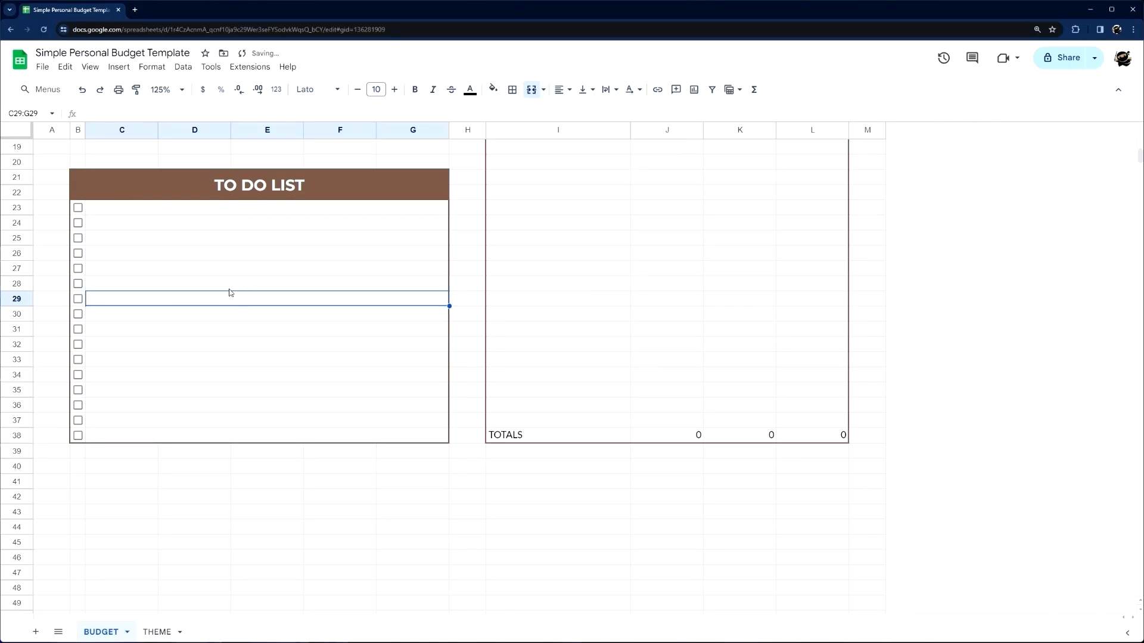
- Merge cells B41:L42 below the tables and enter the heading TRANSACTION LOG
scroll(230, 293, up, 3)
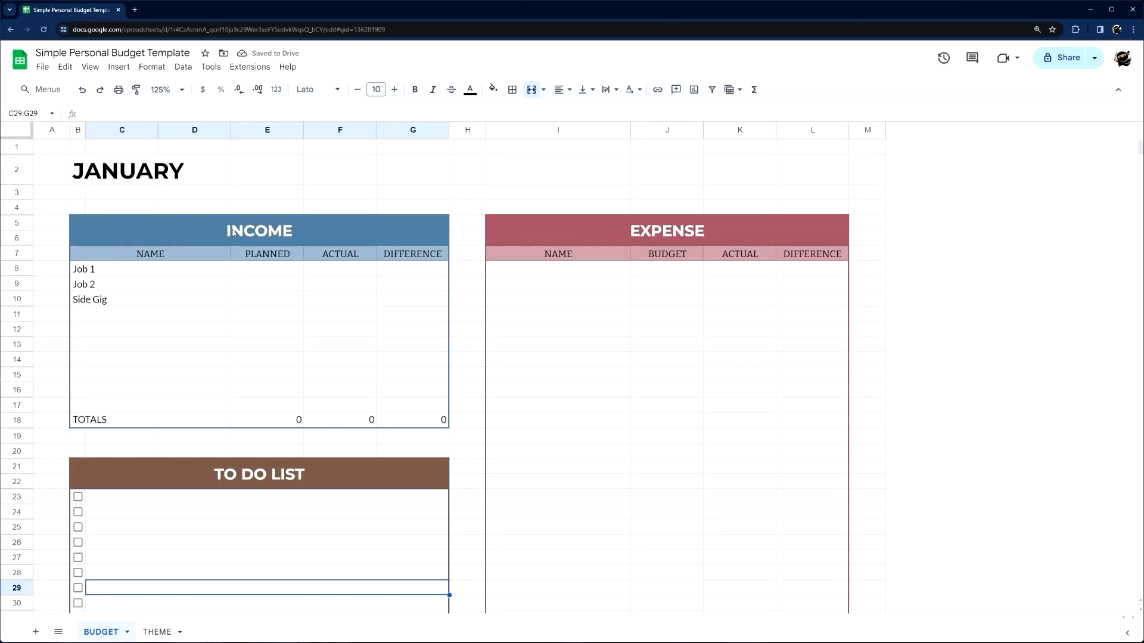
scroll(231, 231, down, 1)
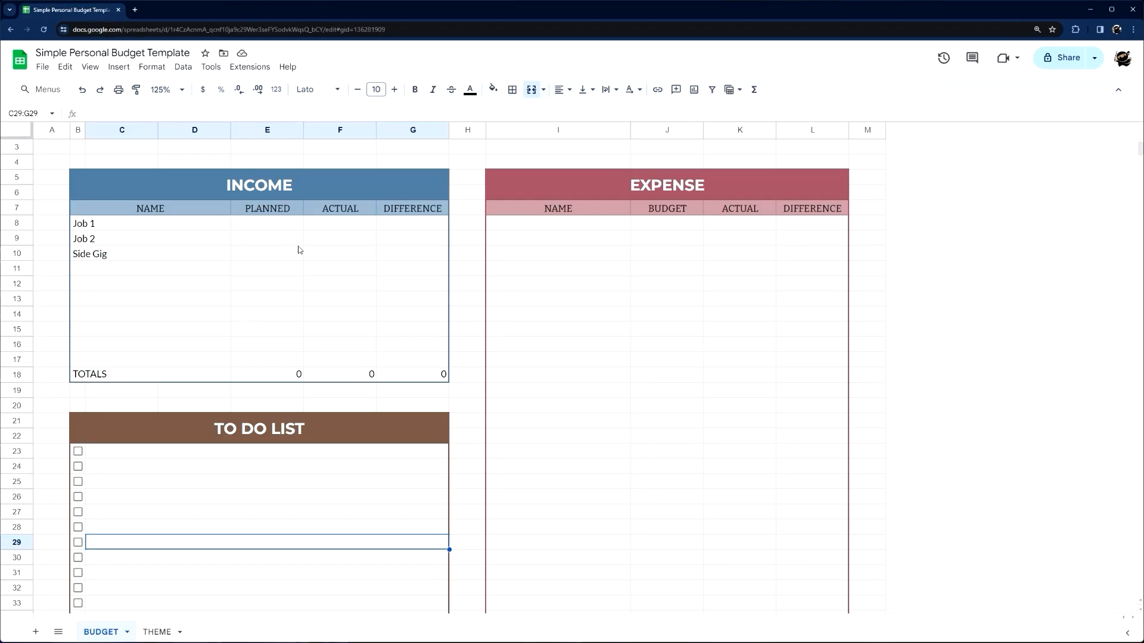
scroll(319, 260, down, 6)
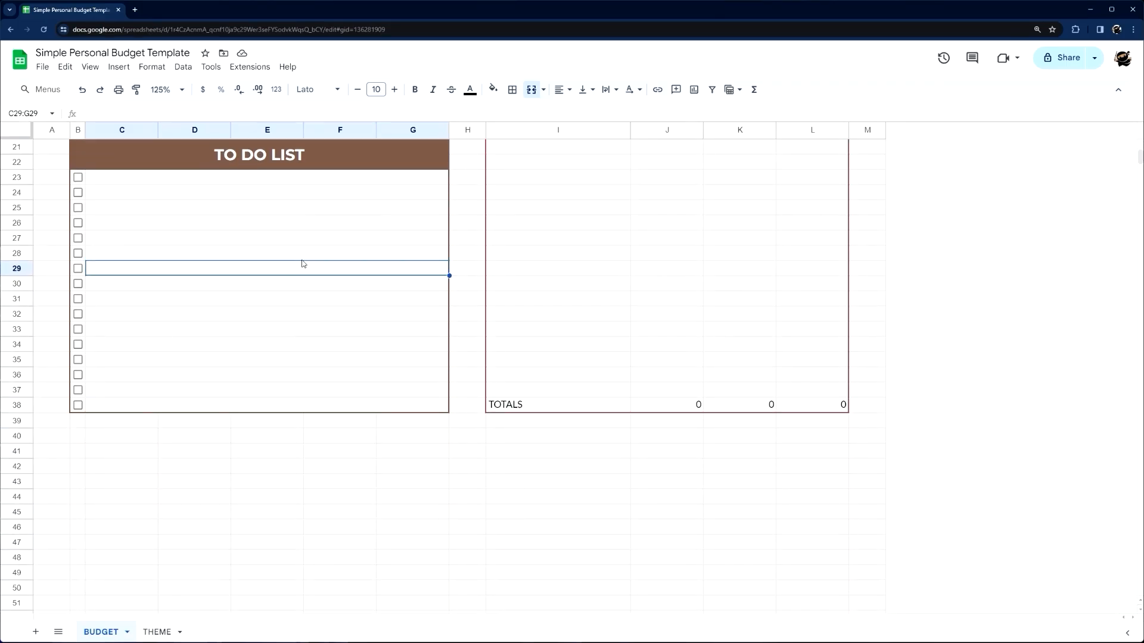
scroll(151, 391, down, 1)
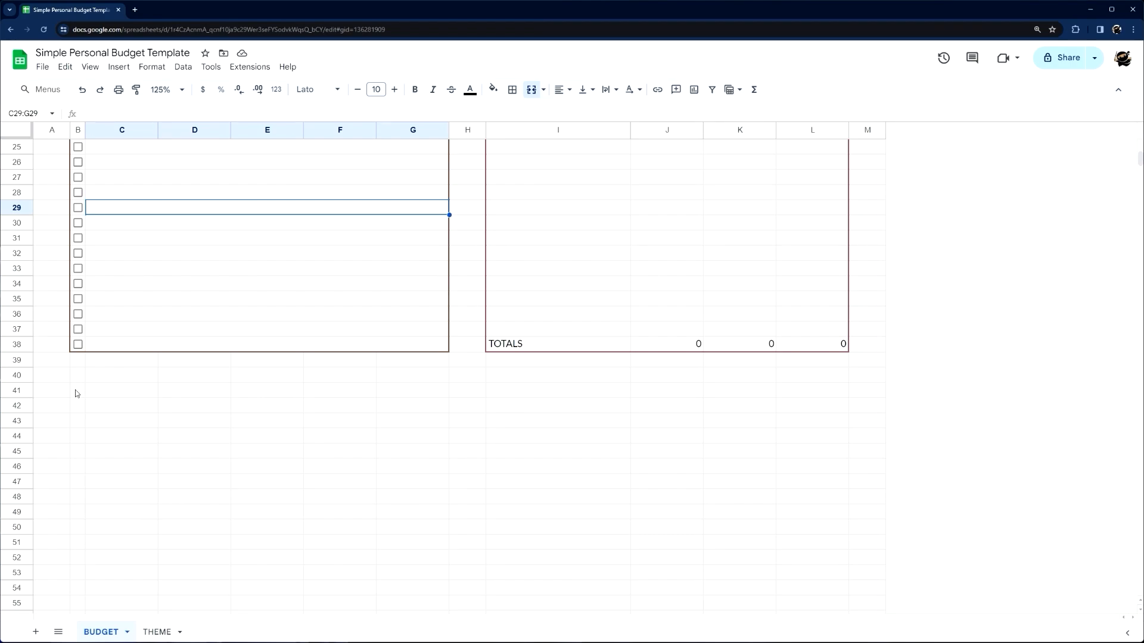
drag(75, 394, 825, 403)
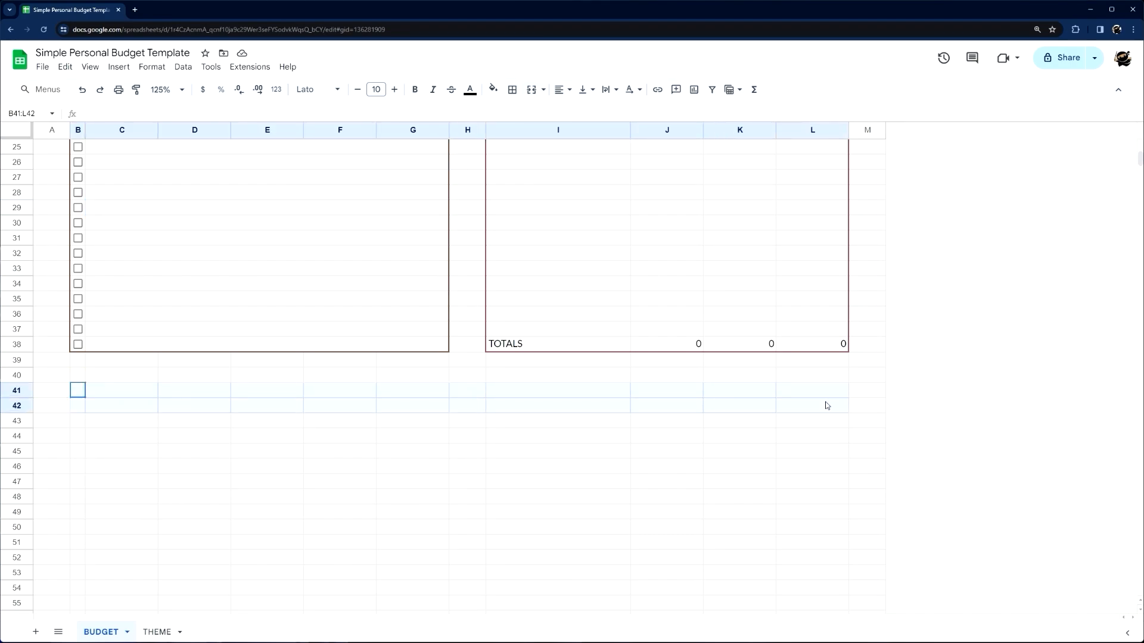
click(532, 89)
text(TRANSACTION LOG)
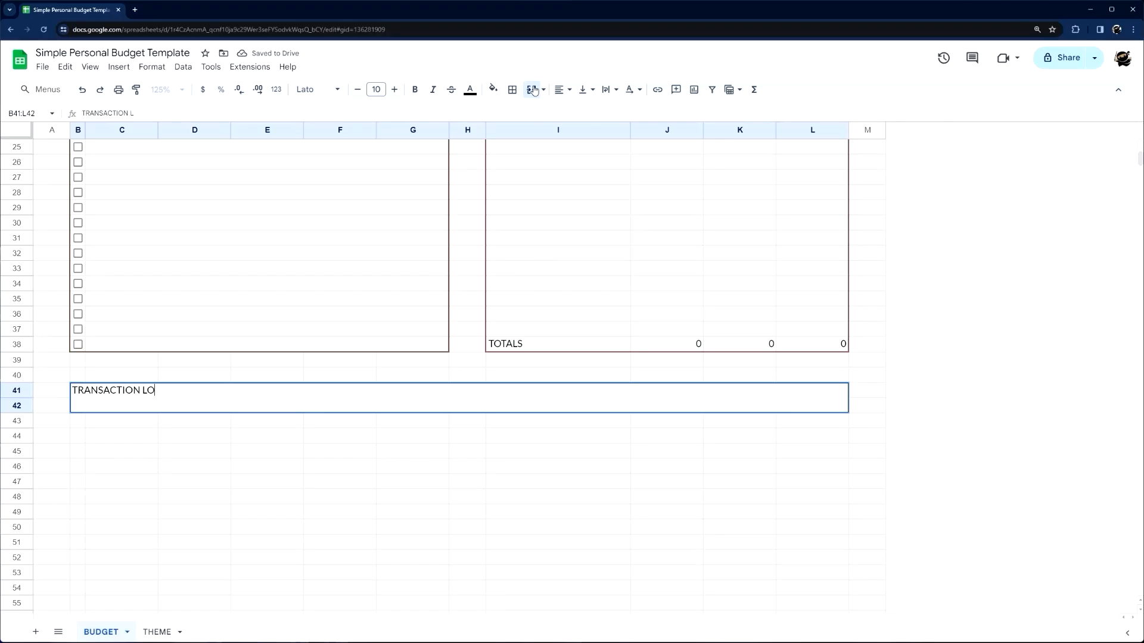
key(Return)
- Fill the TRANSACTION LOG heading with the custom dark green and make its text white
click(492, 89)
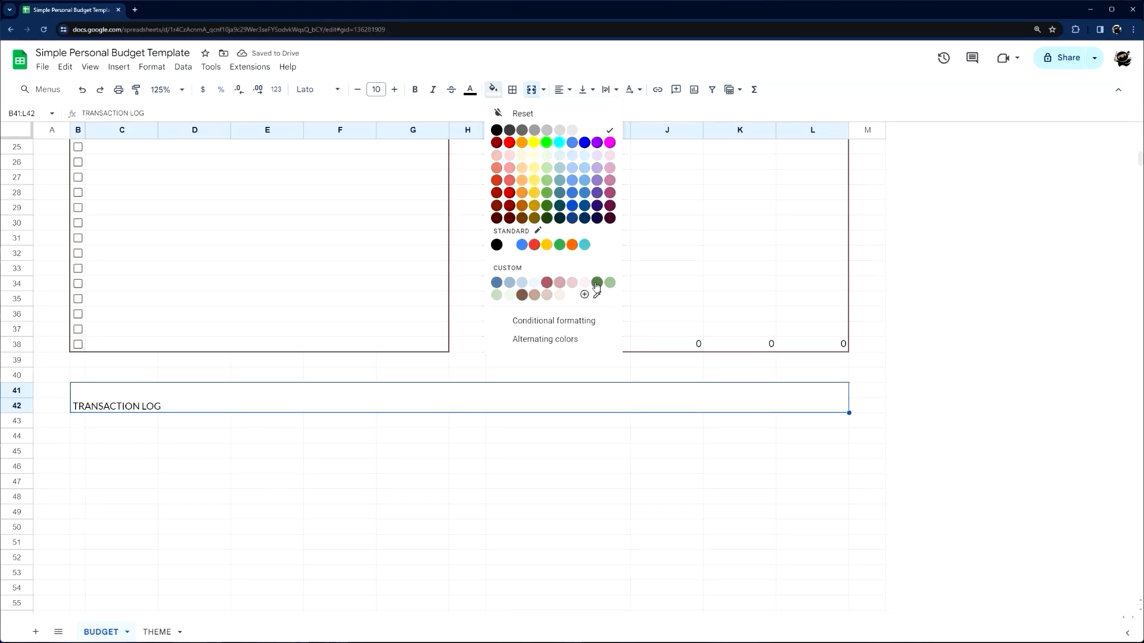
click(596, 283)
click(470, 89)
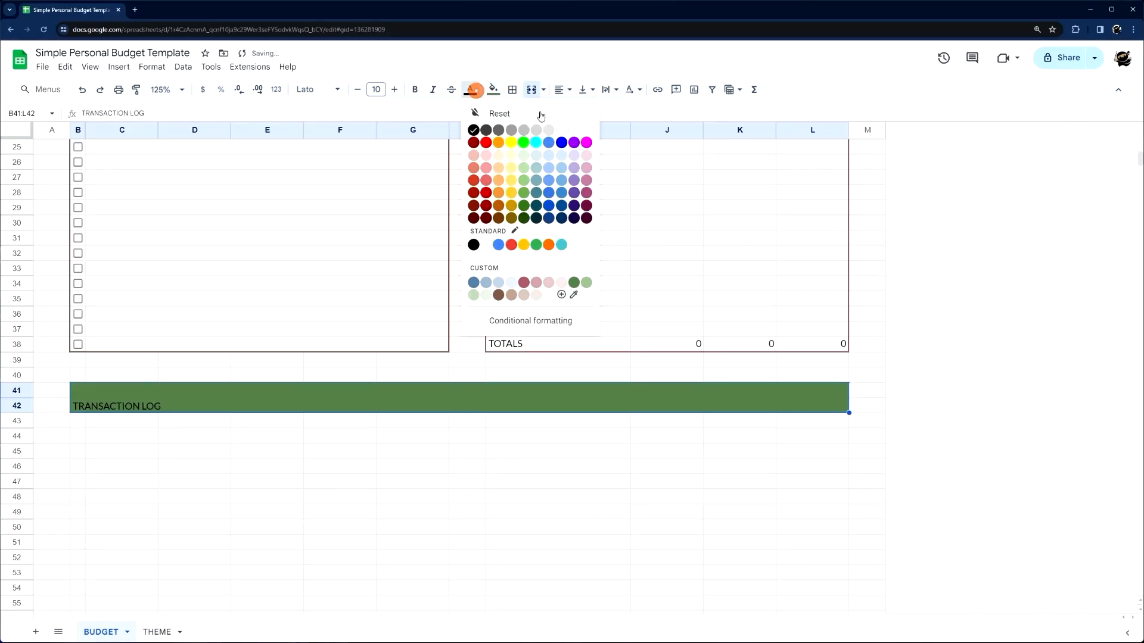
click(584, 140)
- Center the TRANSACTION LOG heading horizontally and align it to the middle vertically
click(562, 89)
click(582, 112)
click(584, 90)
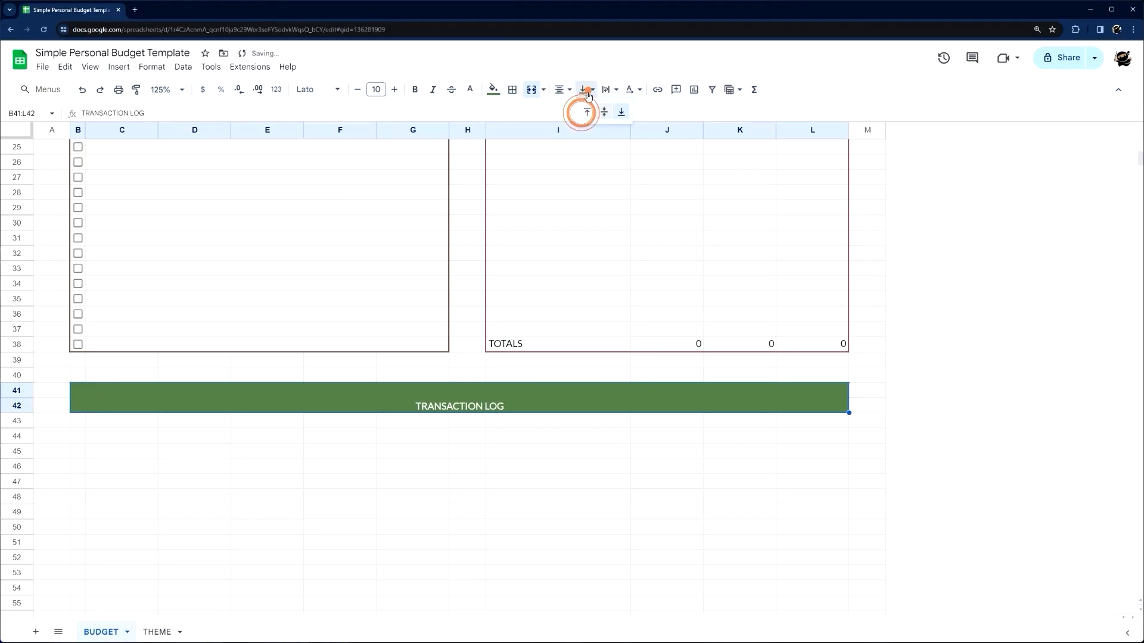
click(603, 112)
- Format the TRANSACTION LOG heading in bold Montserrat at size 16
click(314, 90)
click(335, 205)
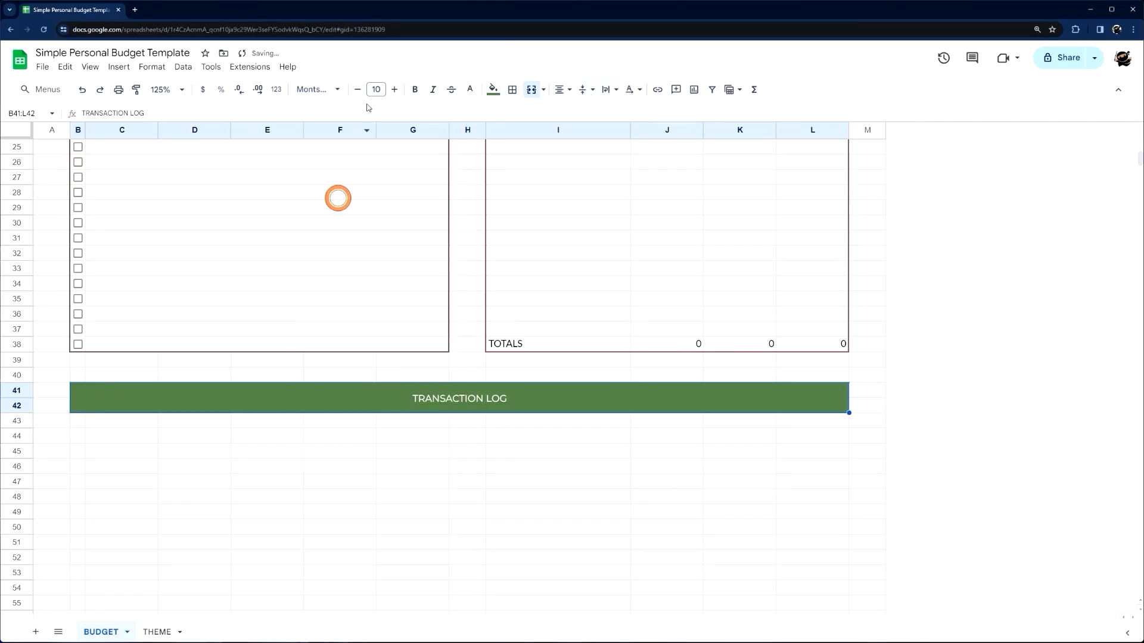
click(393, 90)
click(393, 89)
click(393, 89)
click(393, 90)
click(393, 89)
click(393, 89)
click(416, 89)
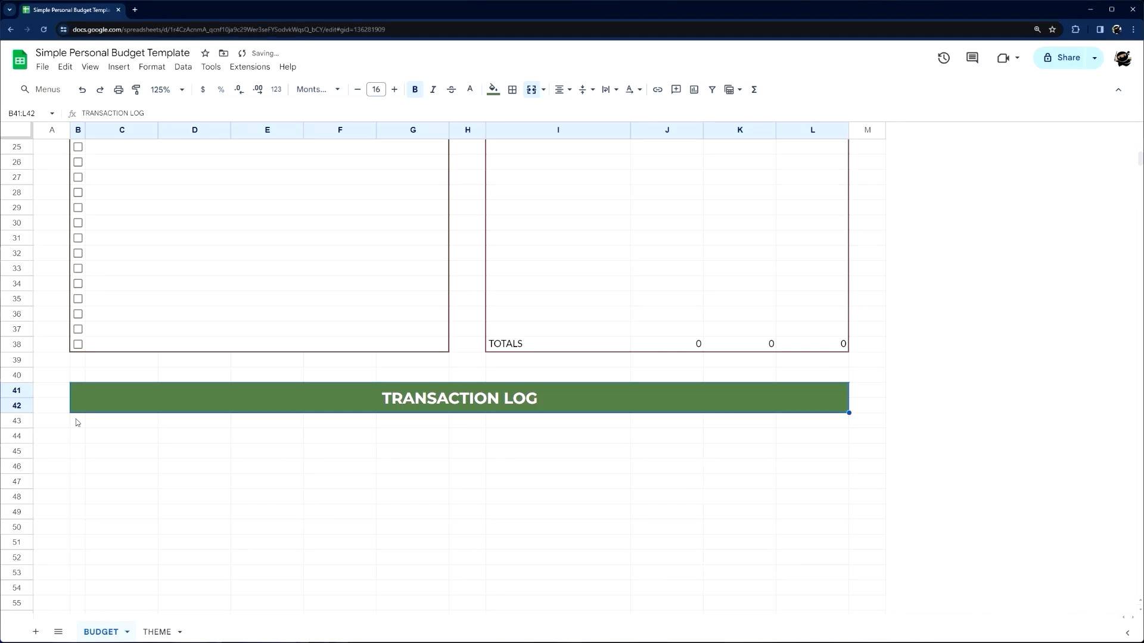
- Merge cells B43:C43 under the transaction log heading and enter the column header DATE
drag(78, 421, 122, 421)
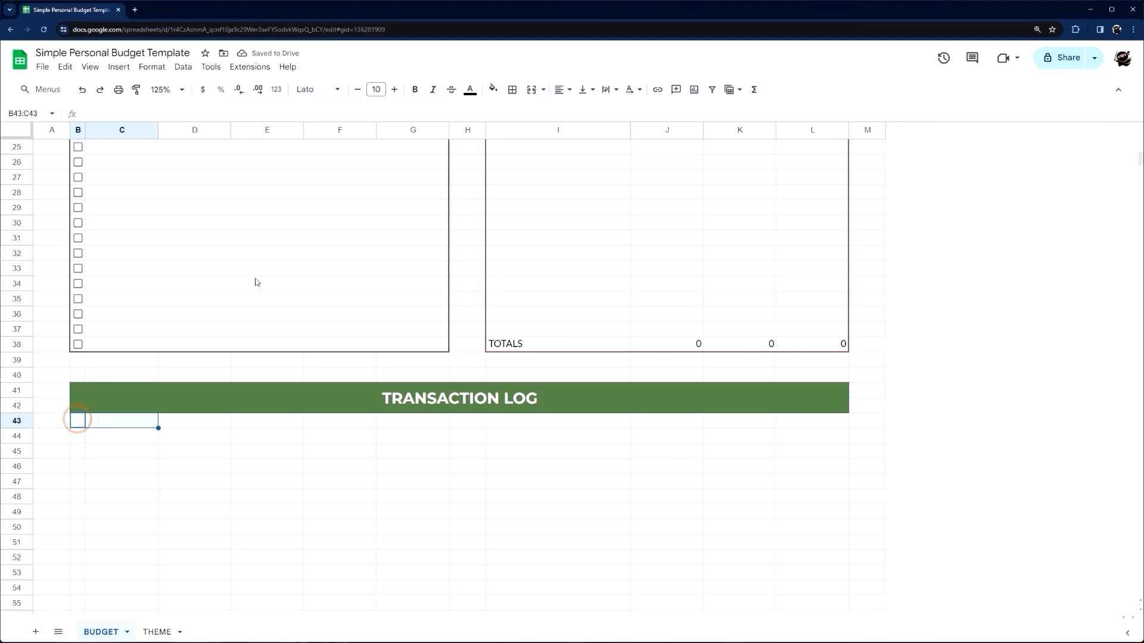
click(532, 90)
text(DATE)
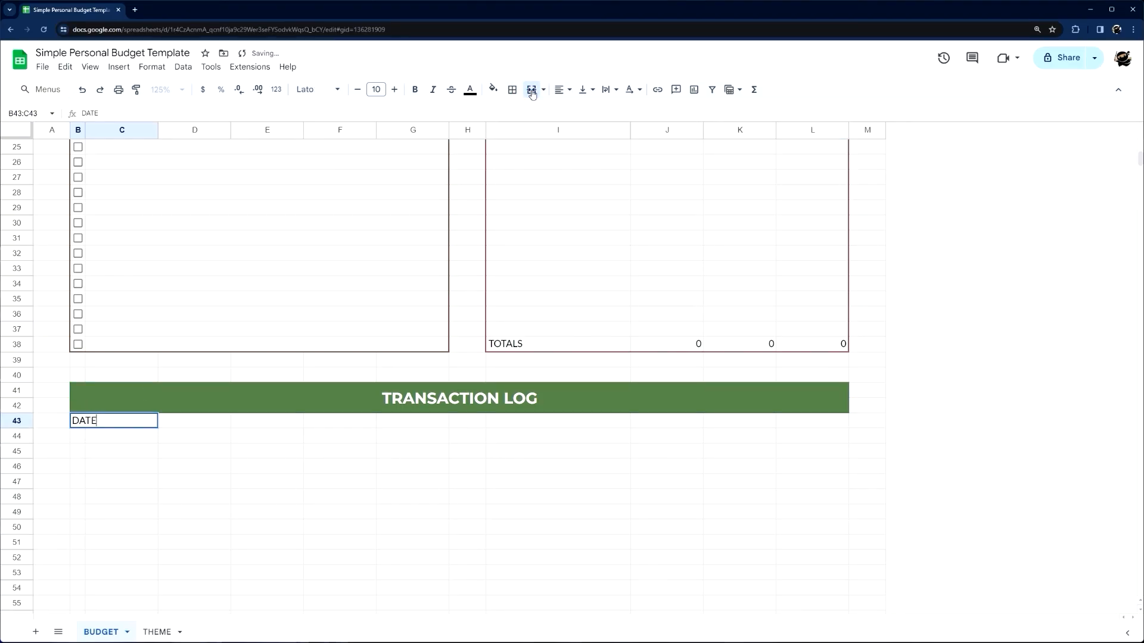
key(Tab)
- Enter the transaction log column headers CATEGORY in D43, SUBCATEGORY in E43, AMOUNT in G43 and NOTES in I43
text(C)
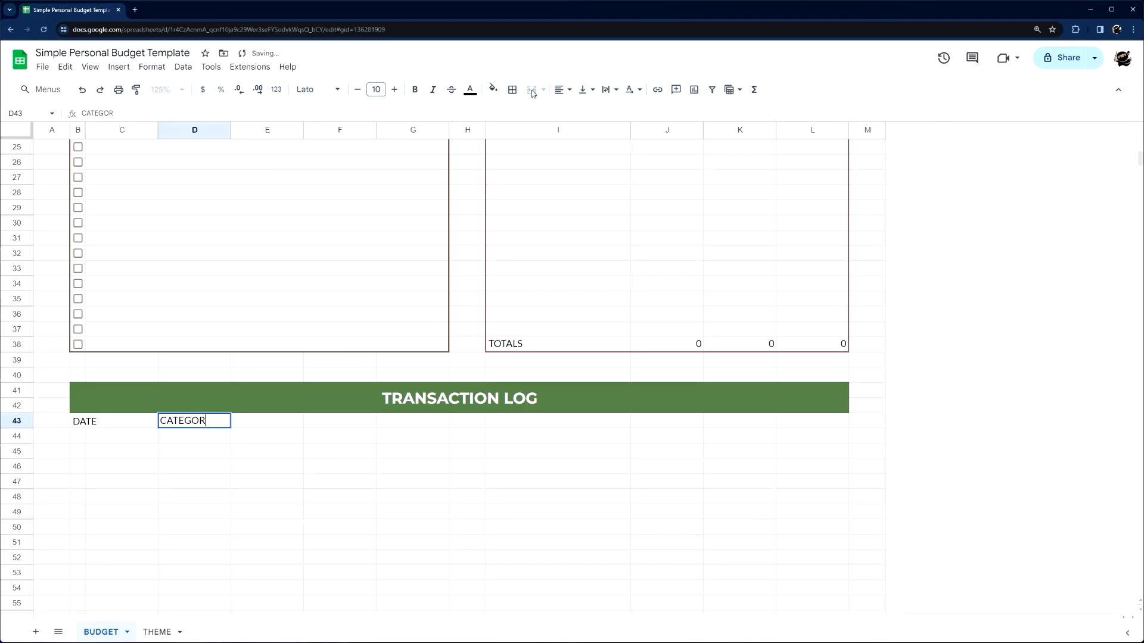
key(Tab)
text(SUB)
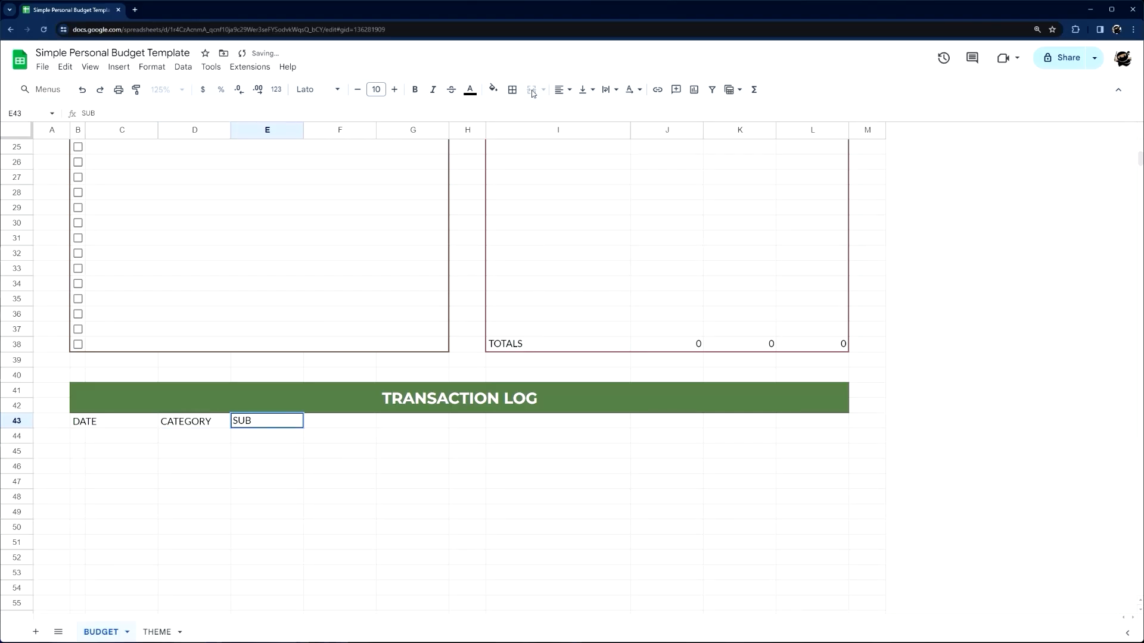
text(CATEGORY)
key(Tab)
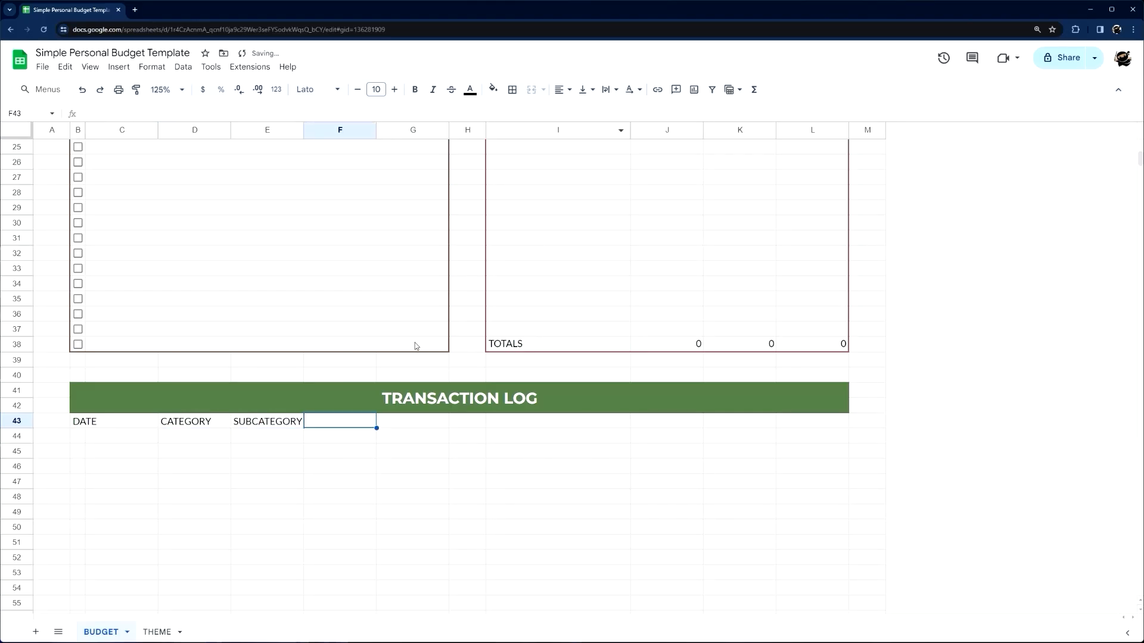
click(397, 426)
text(AMOUNT)
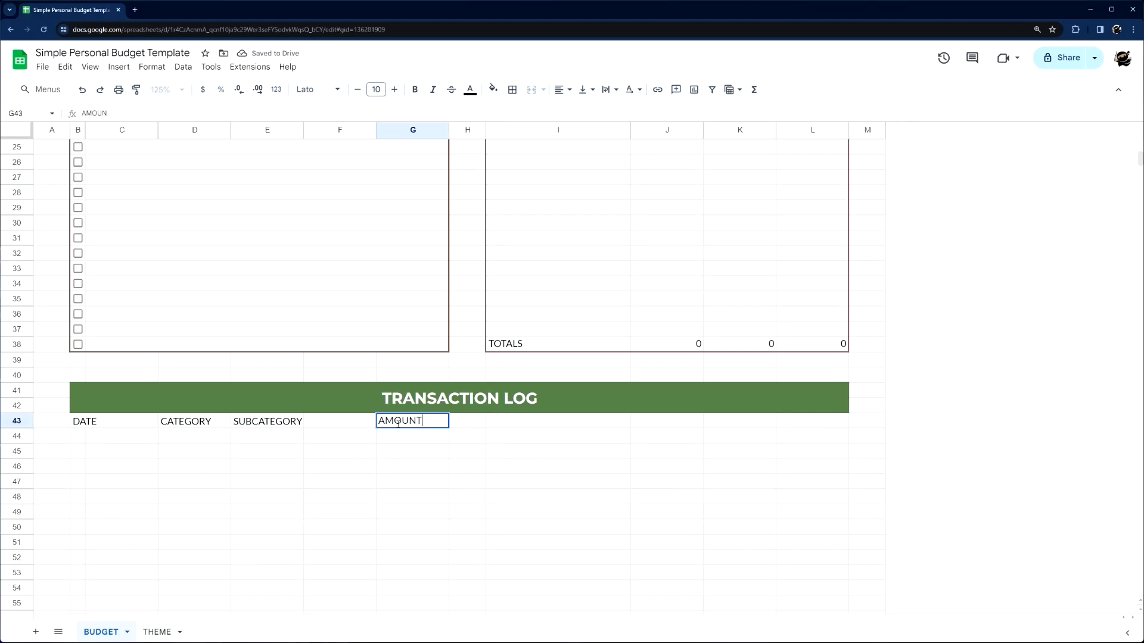
key(Tab)
key(Tab)
text(NO)
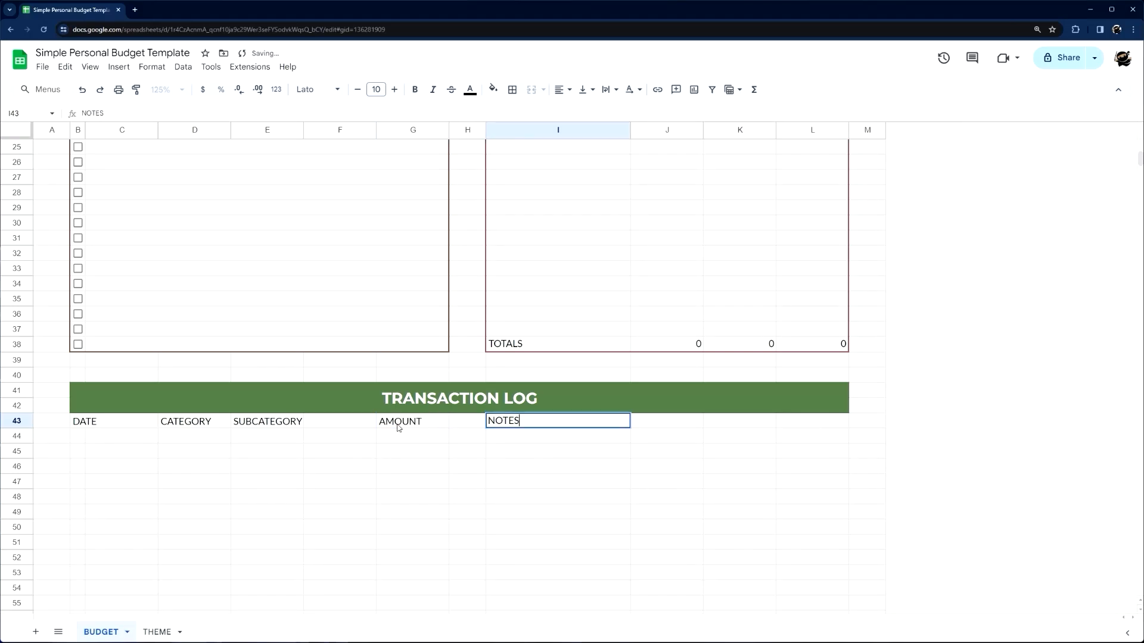
key(Return)
drag(110, 419, 372, 433)
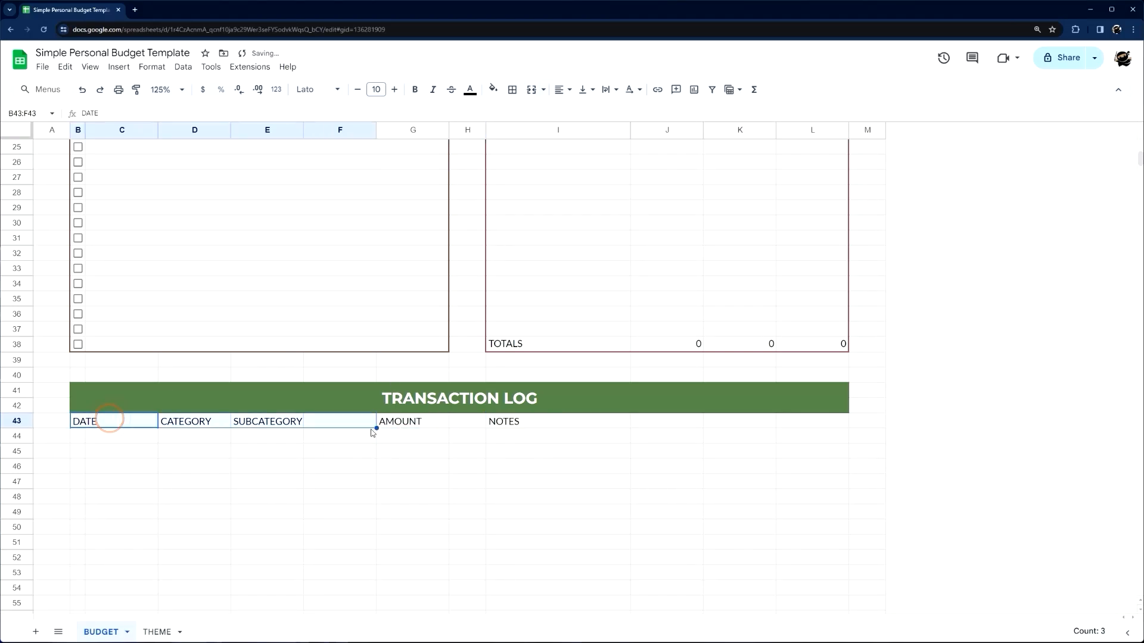
scroll(340, 318, down, 2)
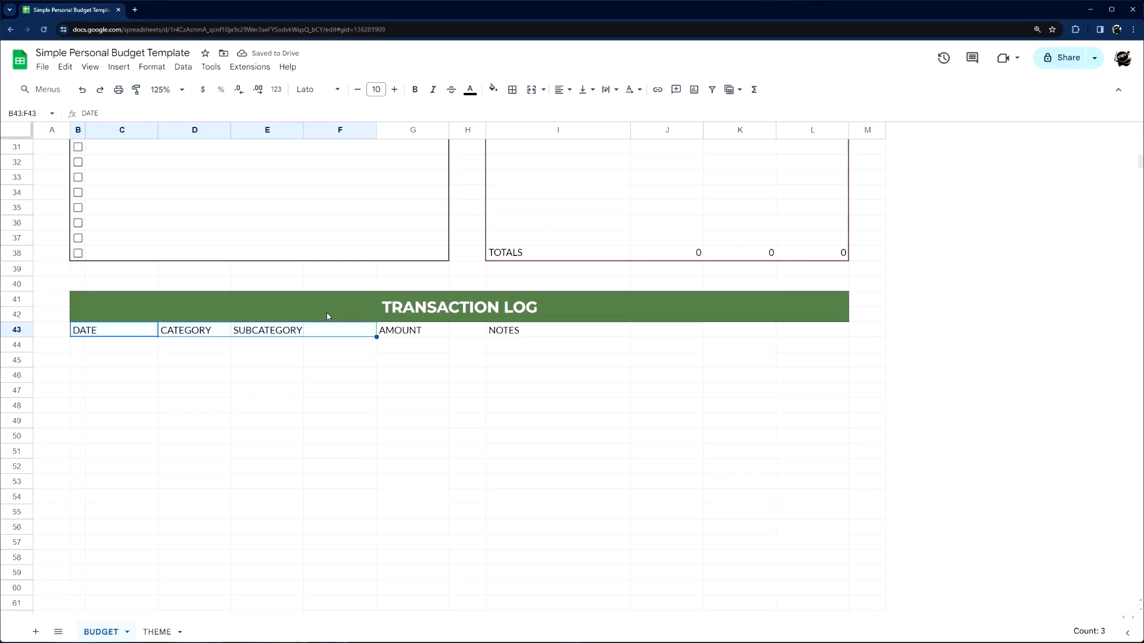
click(179, 360)
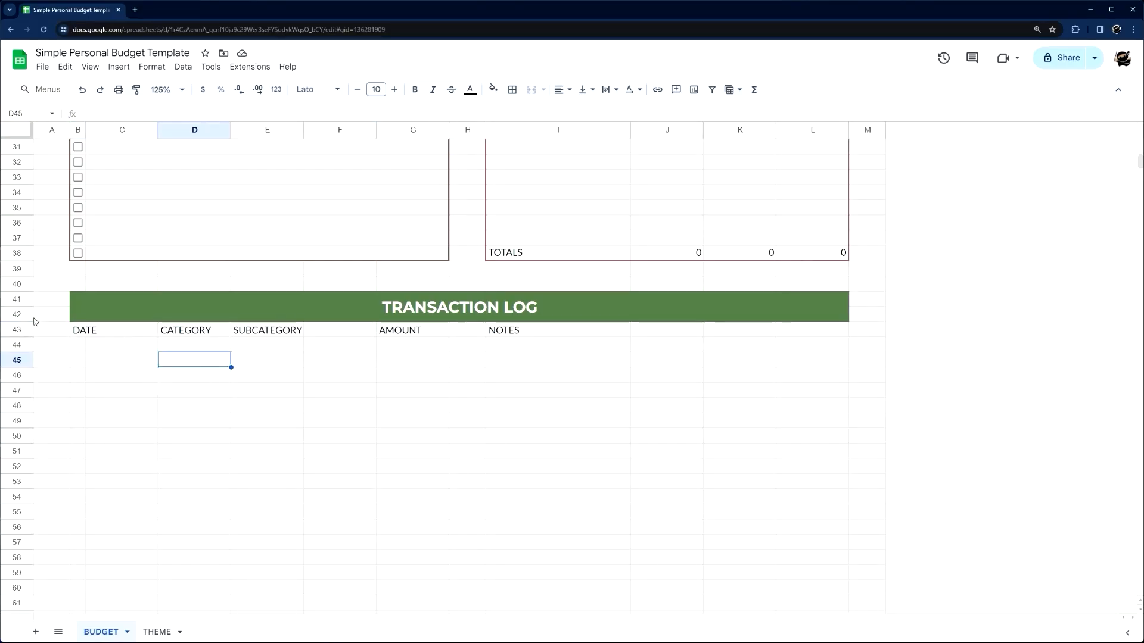
click(23, 345)
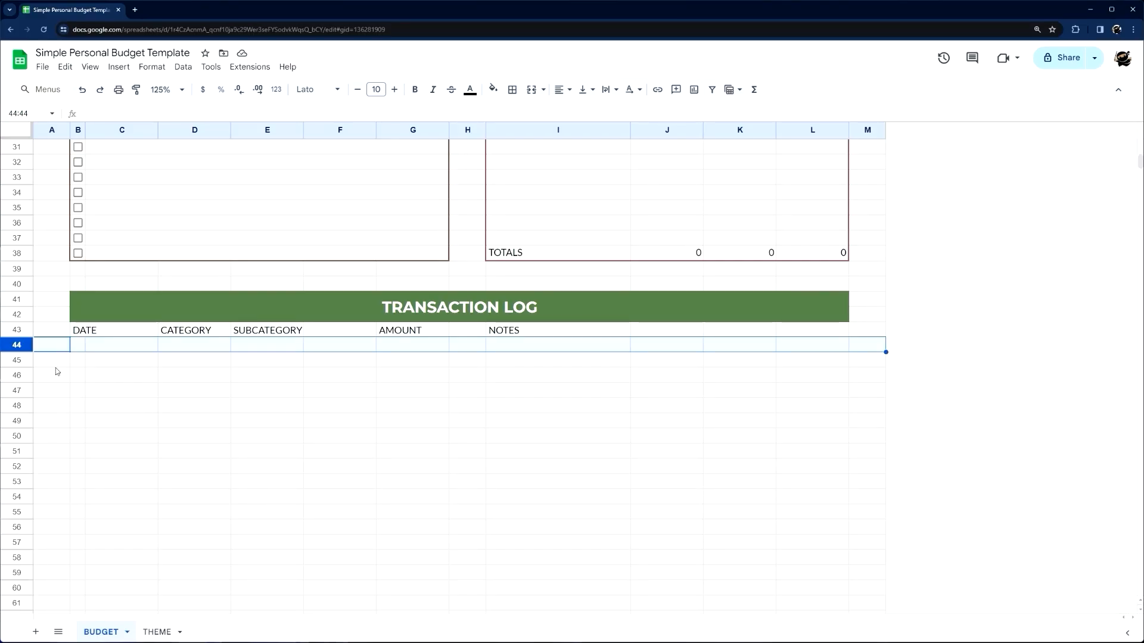
- Add a thicker dark green outer border around the transaction log range B41:L202
scroll(179, 435, down, 20)
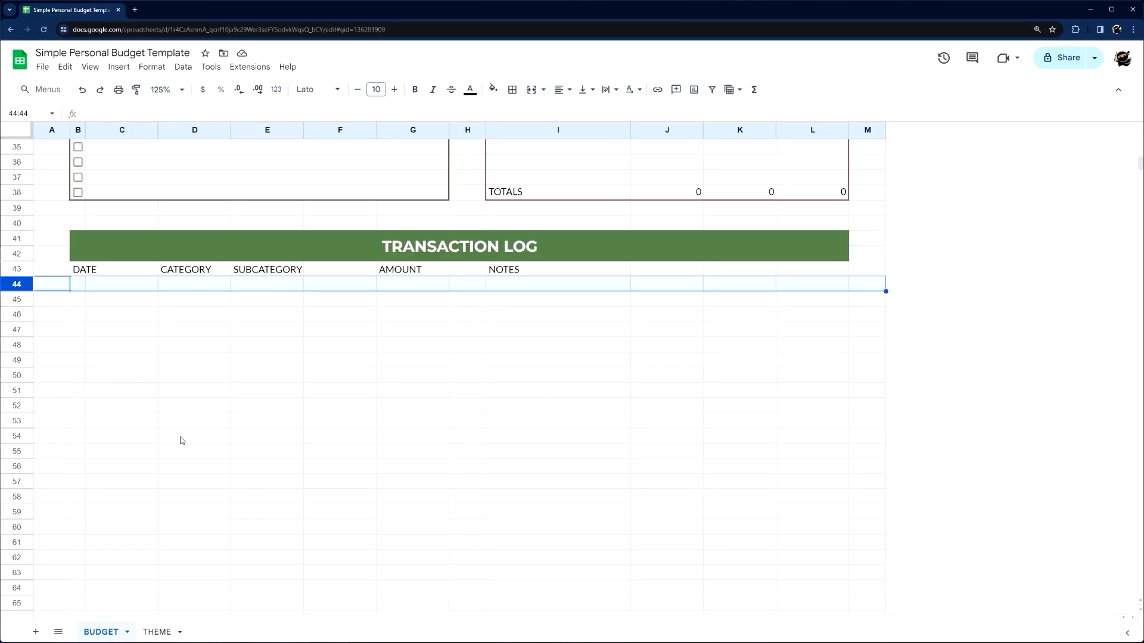
scroll(108, 454, down, 10)
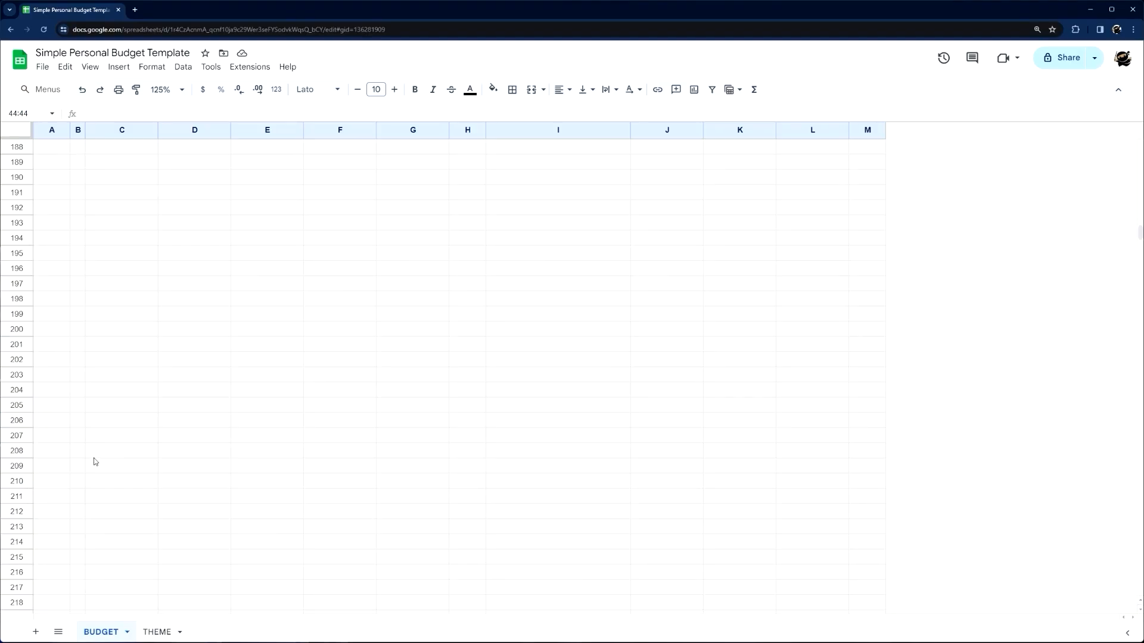
click(80, 362)
scroll(377, 466, up, 20)
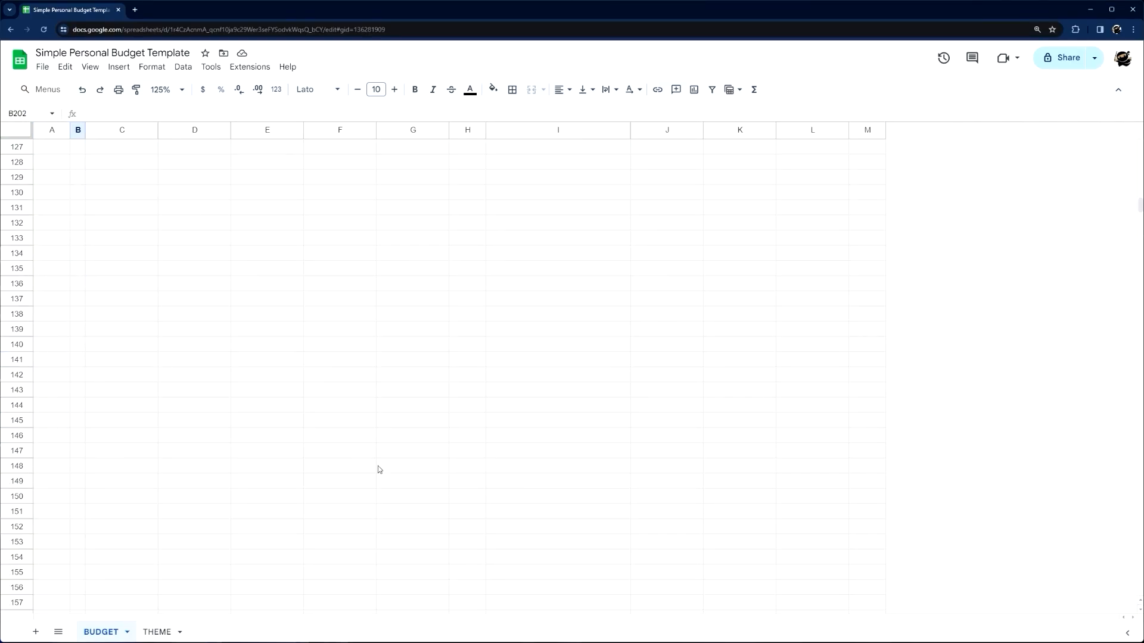
scroll(385, 460, up, 4)
shift+click(817, 528)
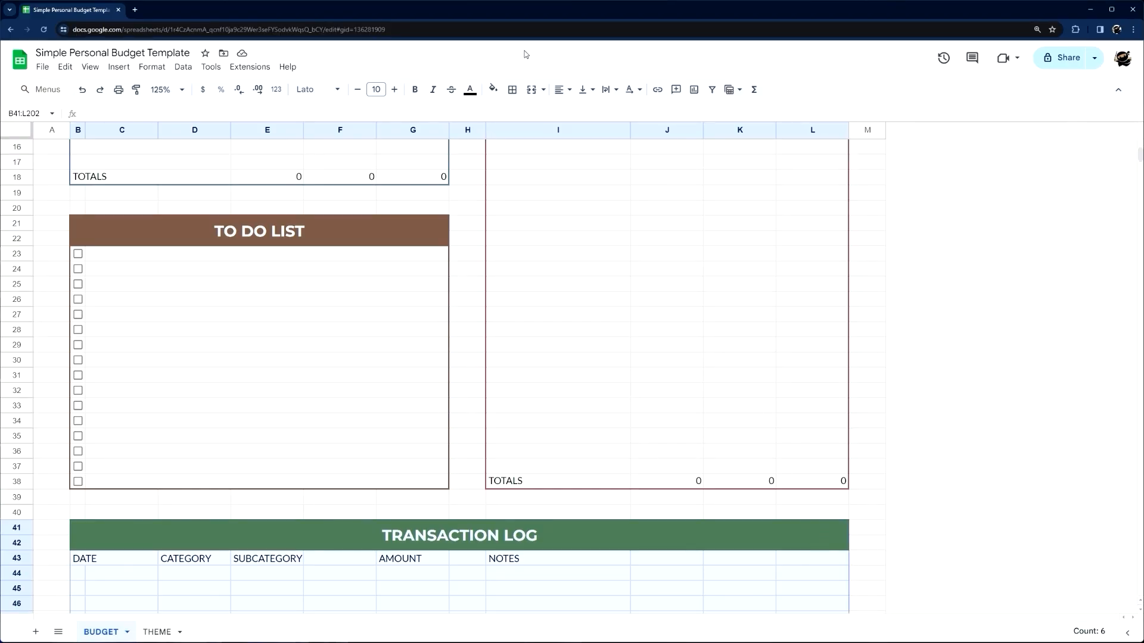
click(513, 90)
click(619, 115)
click(718, 309)
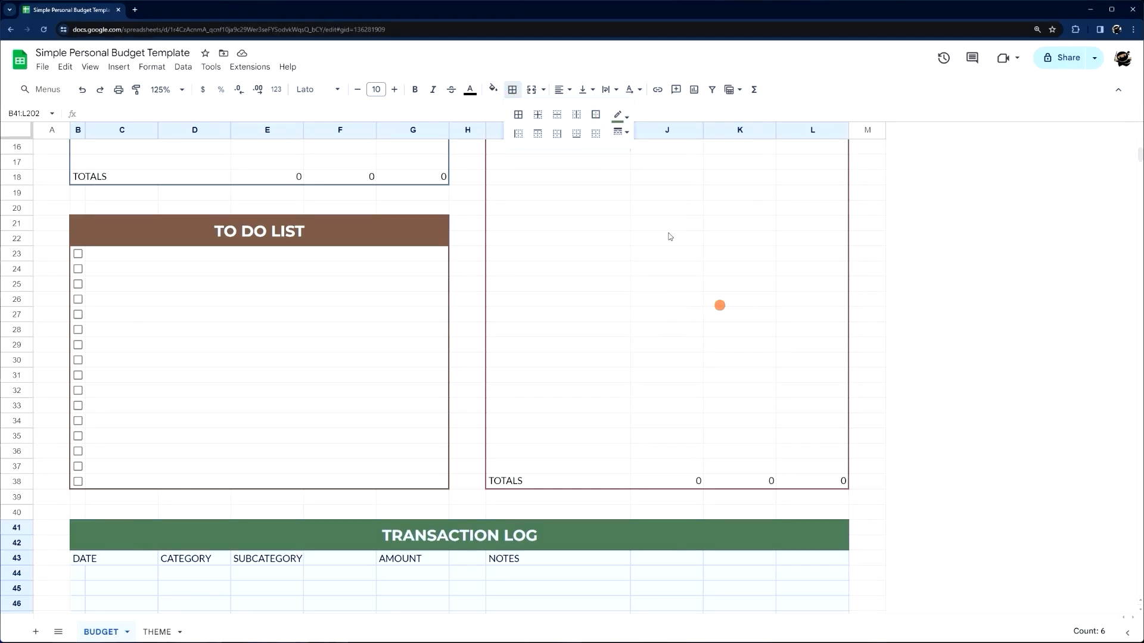
click(618, 131)
click(651, 179)
click(596, 114)
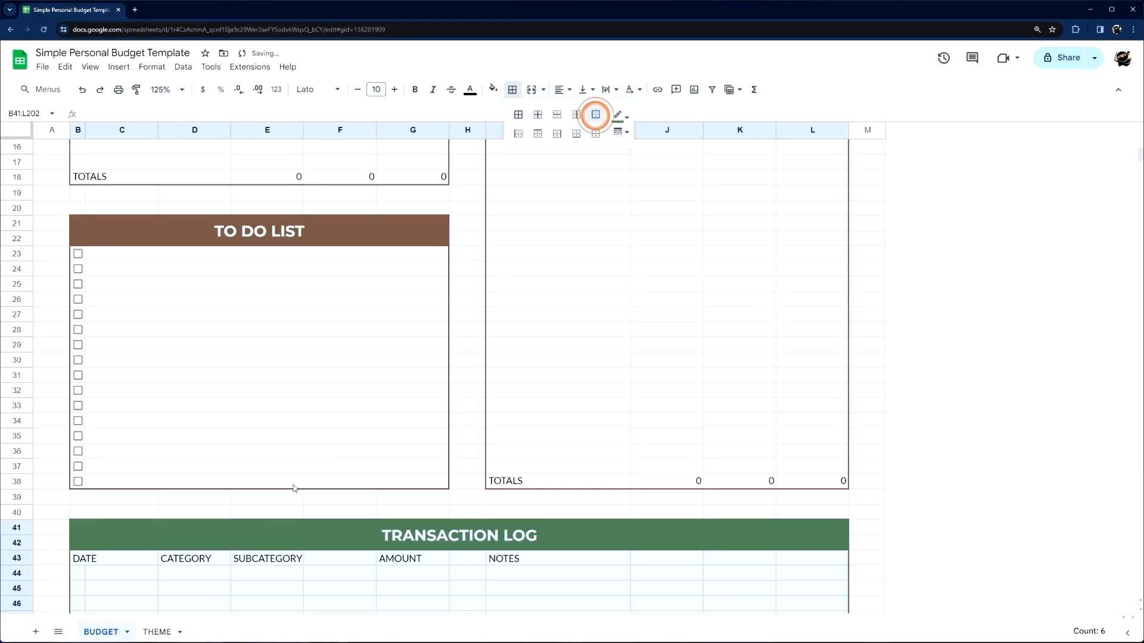
scroll(360, 450, down, 3)
click(403, 451)
- Delete the unused rows 204 to 1000 below the transaction log
scroll(239, 385, down, 20)
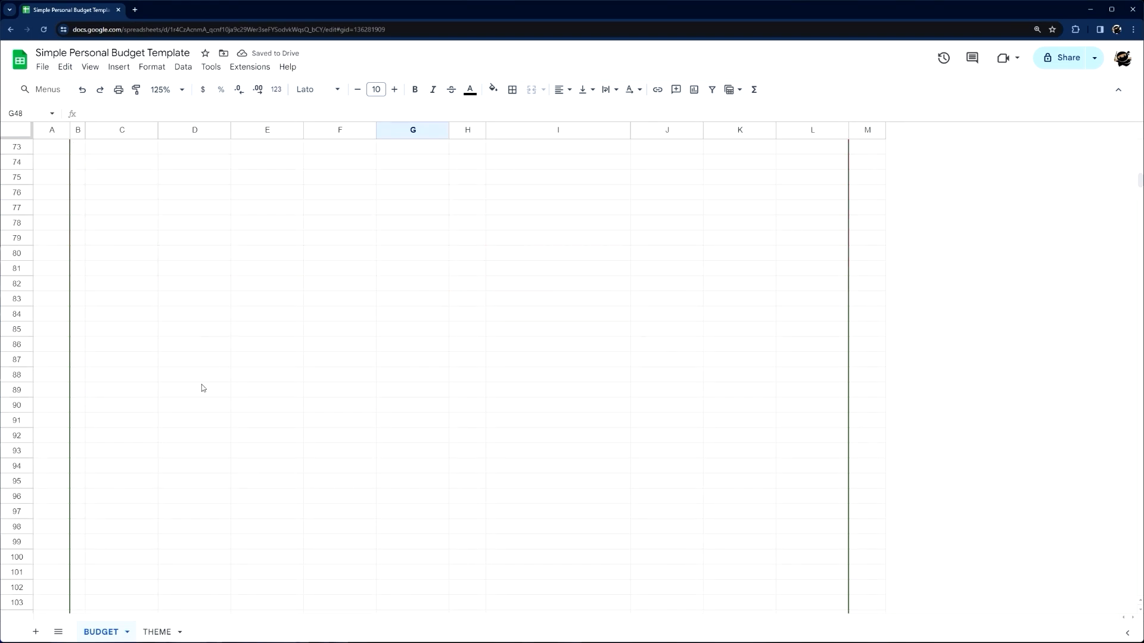
scroll(147, 412, down, 10)
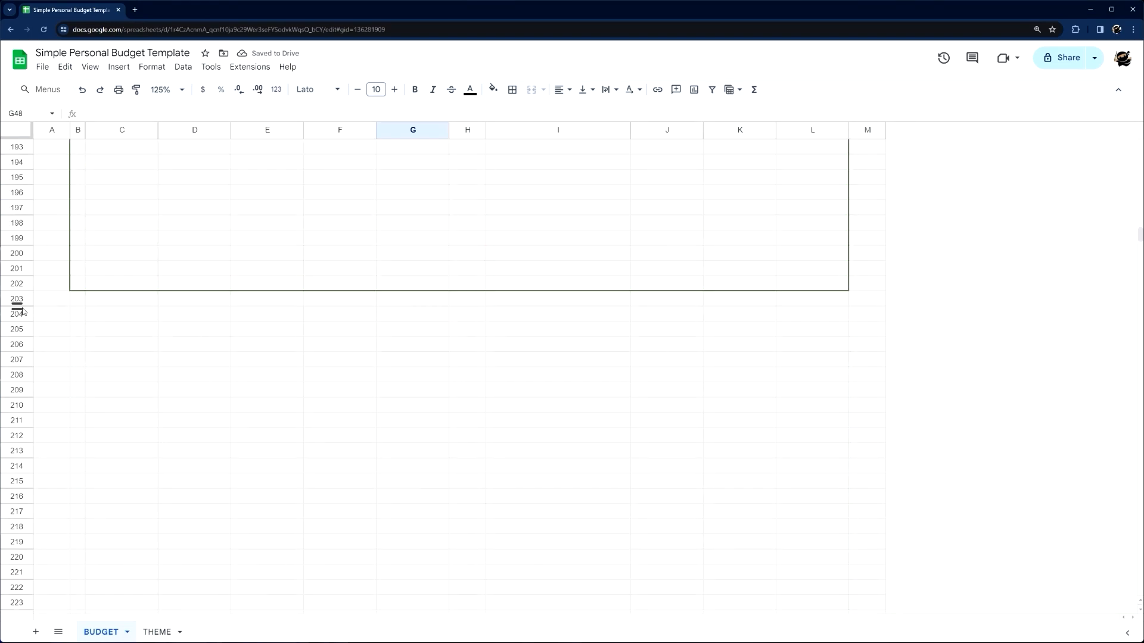
click(20, 310)
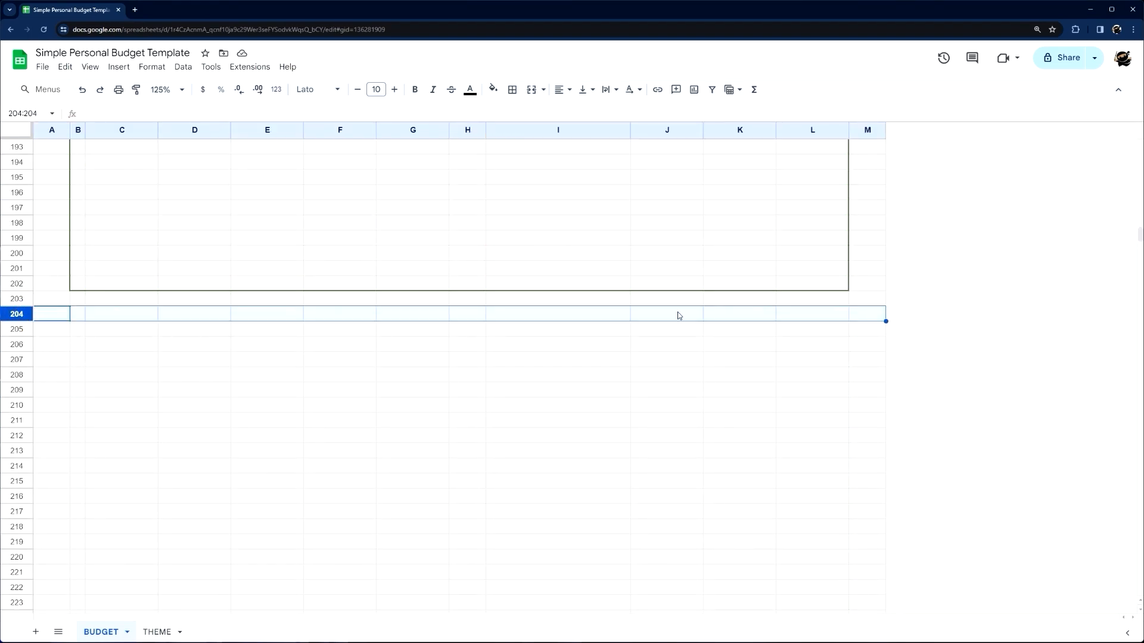
drag(1139, 236, 1093, 588)
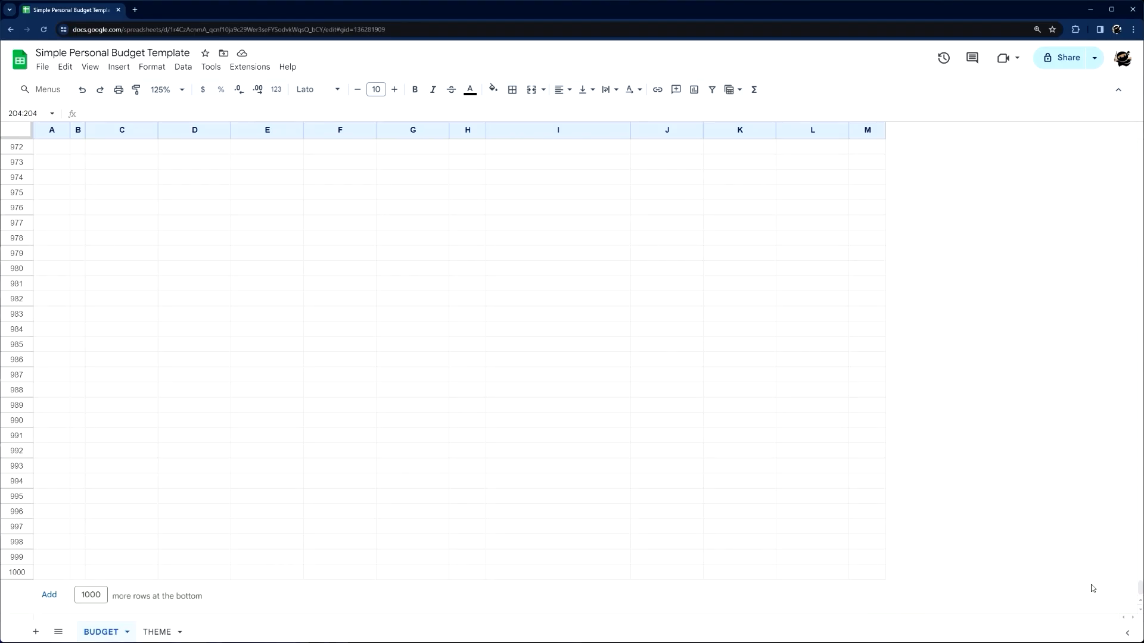
shift+click(20, 574)
right_click(18, 573)
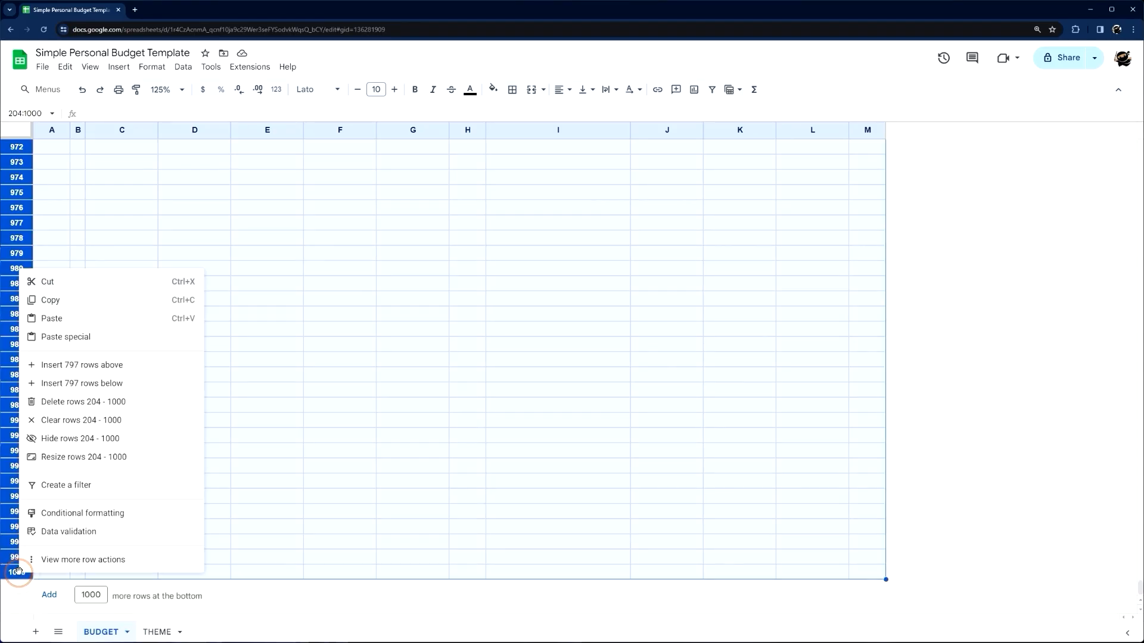
click(72, 403)
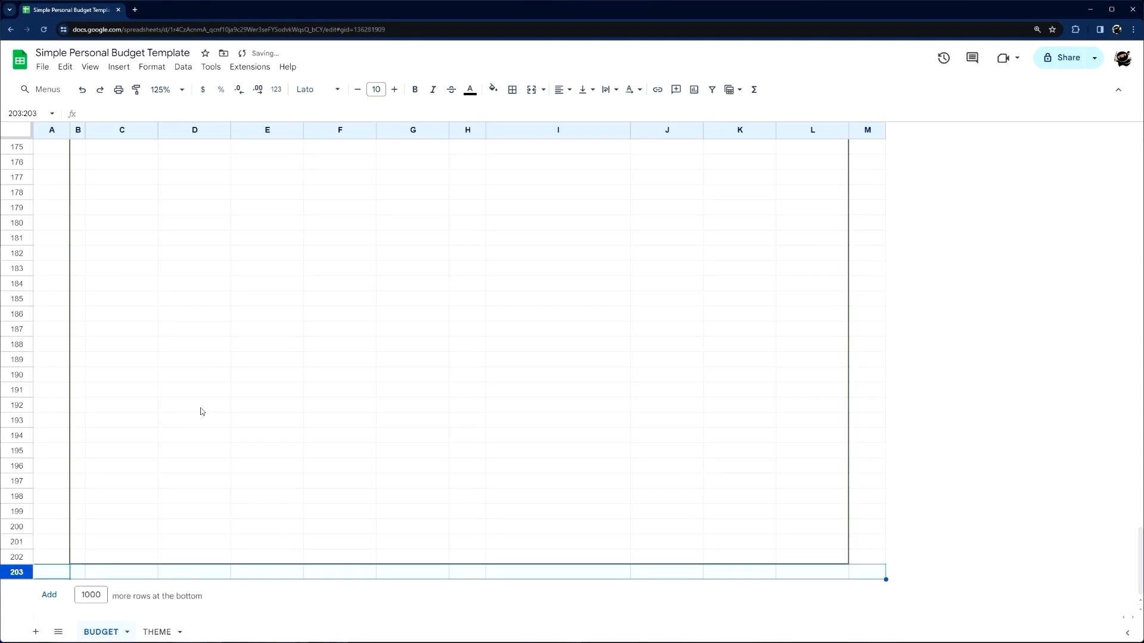
- Merge the DATE column cells B44:C202 horizontally, row by row
scroll(219, 395, up, 20)
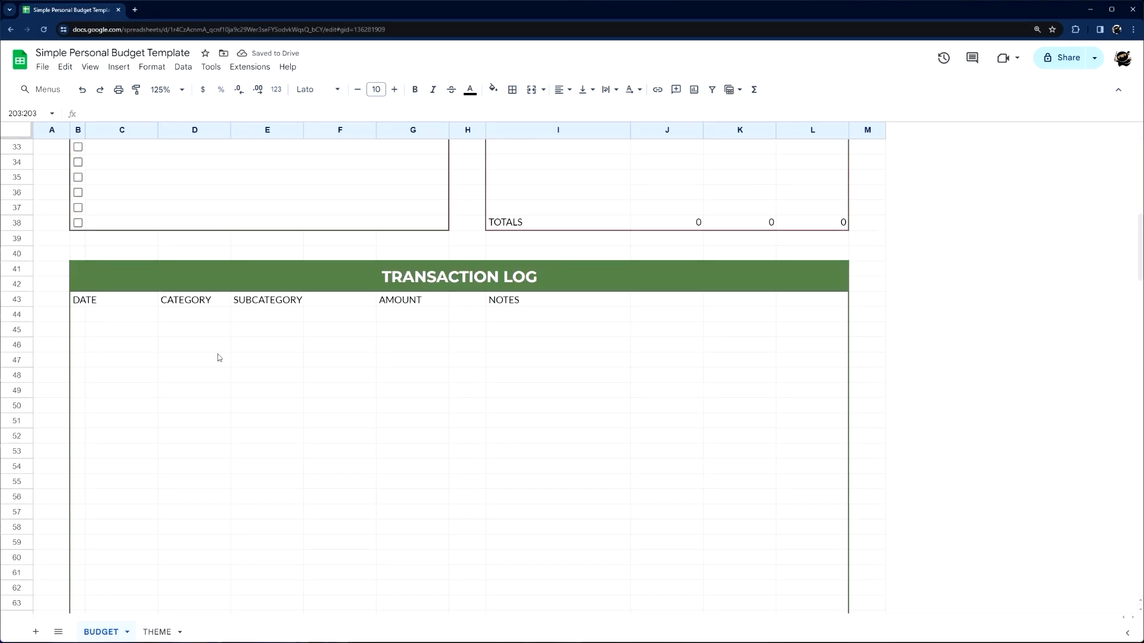
click(80, 284)
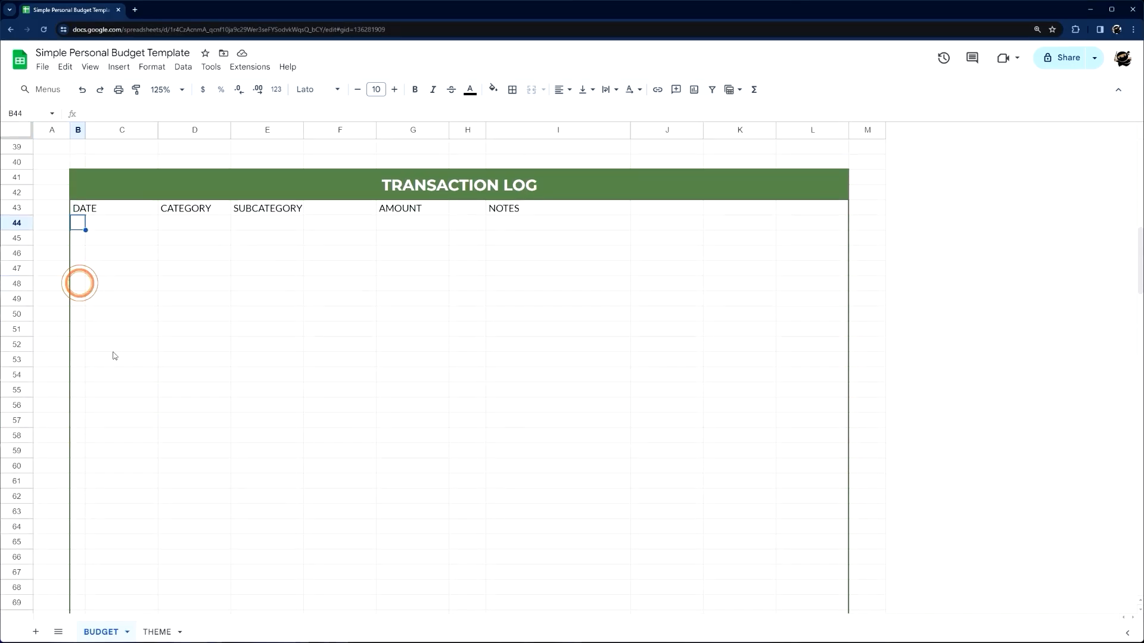
scroll(142, 370, down, 20)
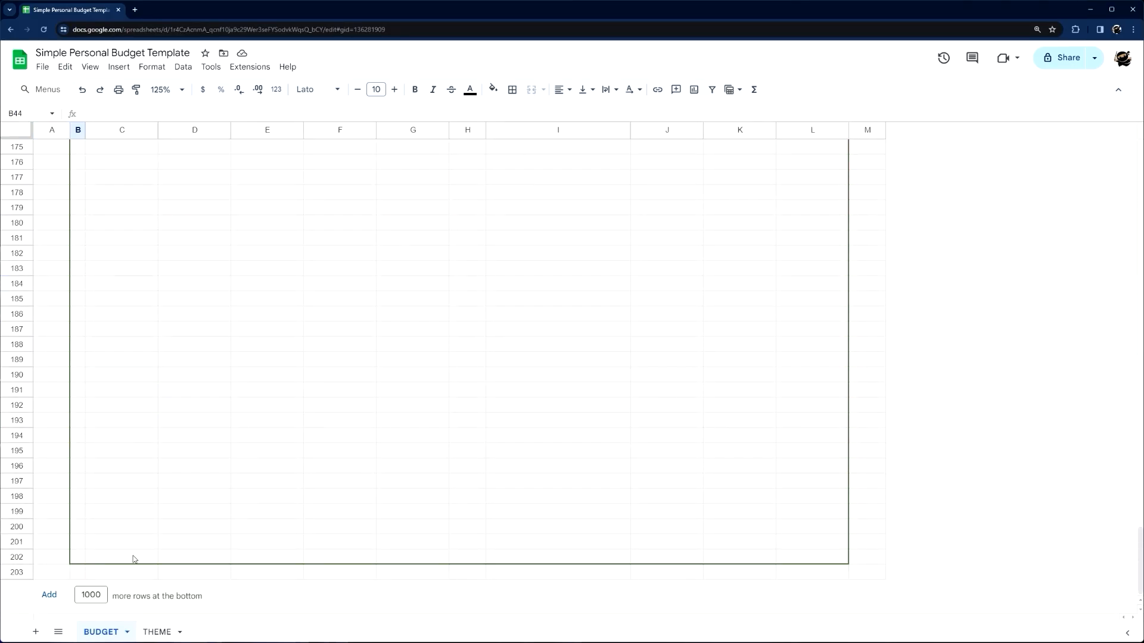
shift+click(134, 559)
click(543, 89)
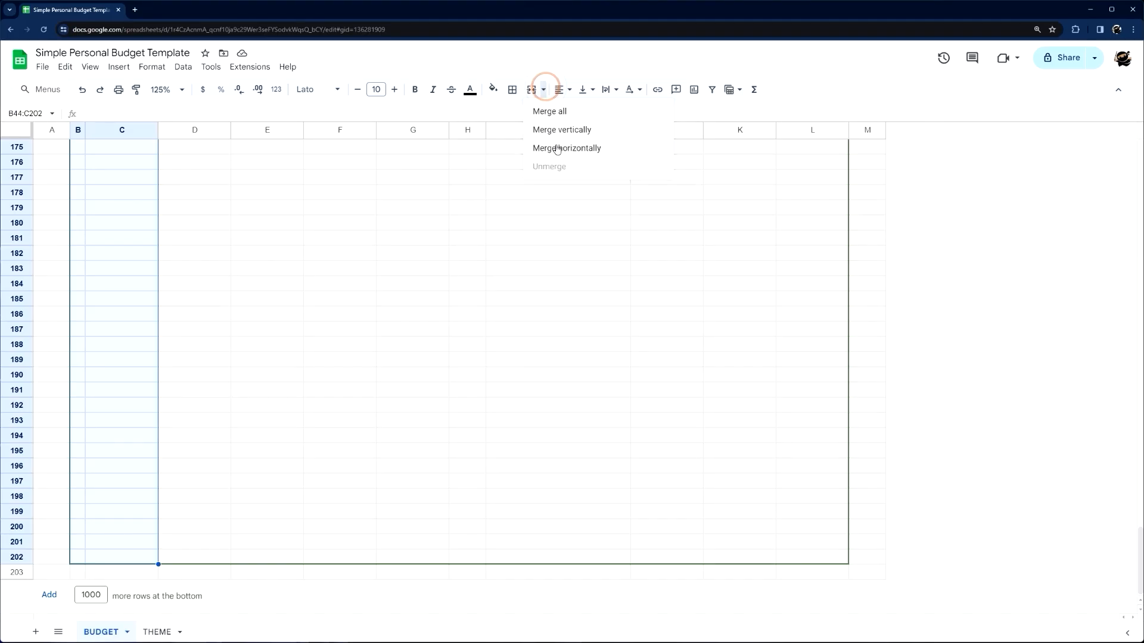
click(557, 148)
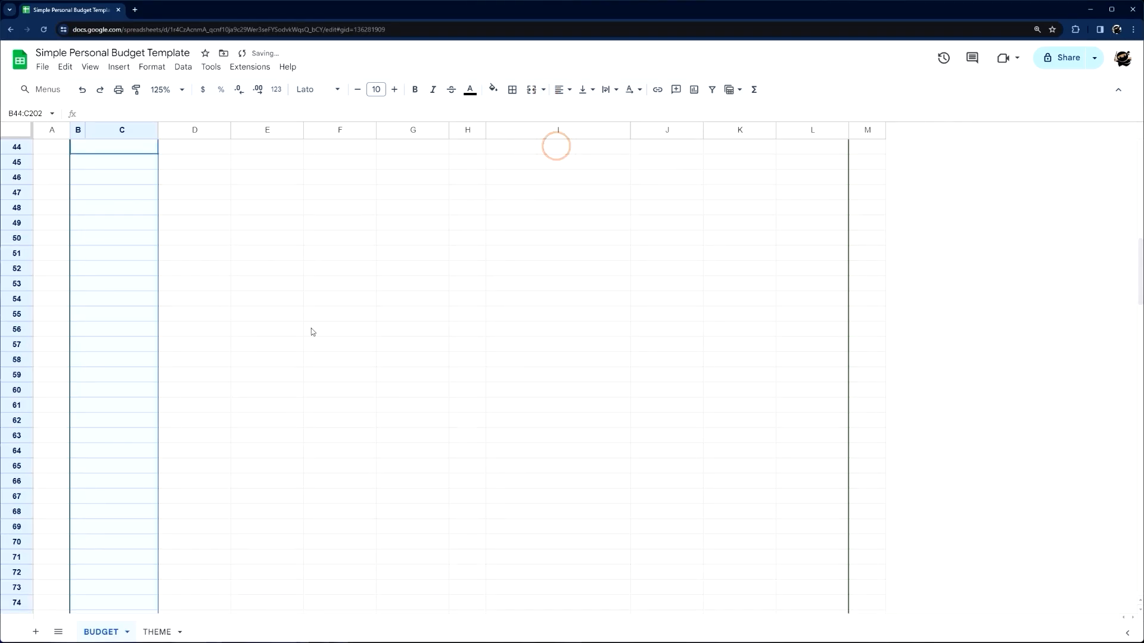
- Merge the SUBCATEGORY header across E43:F43 and merge the cells E44:F202 below it horizontally
click(266, 381)
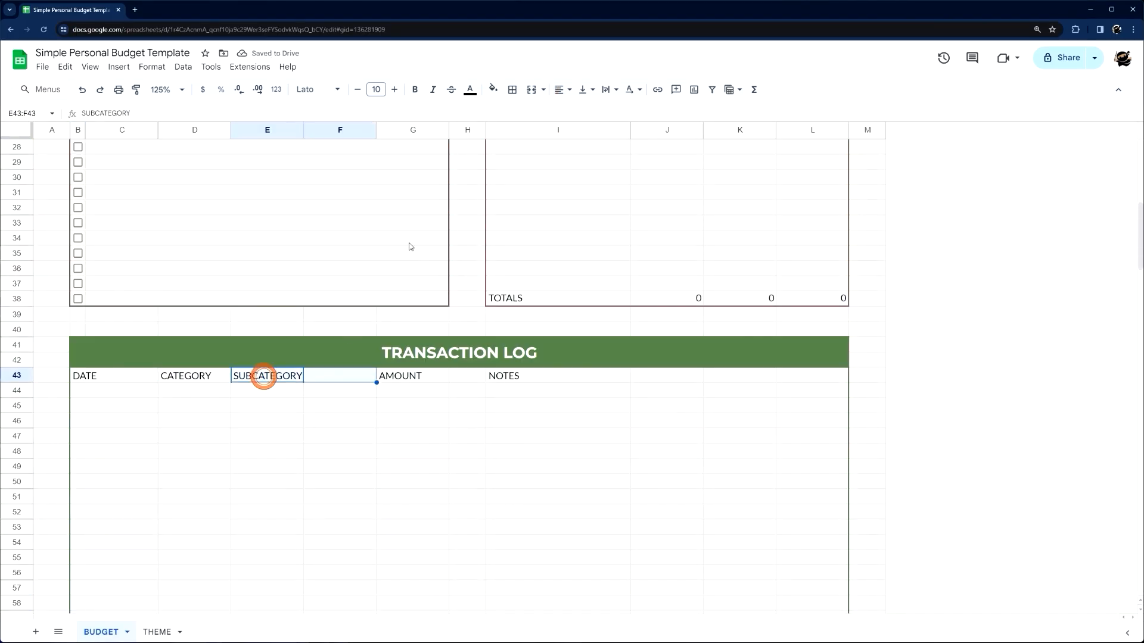
click(531, 89)
click(290, 387)
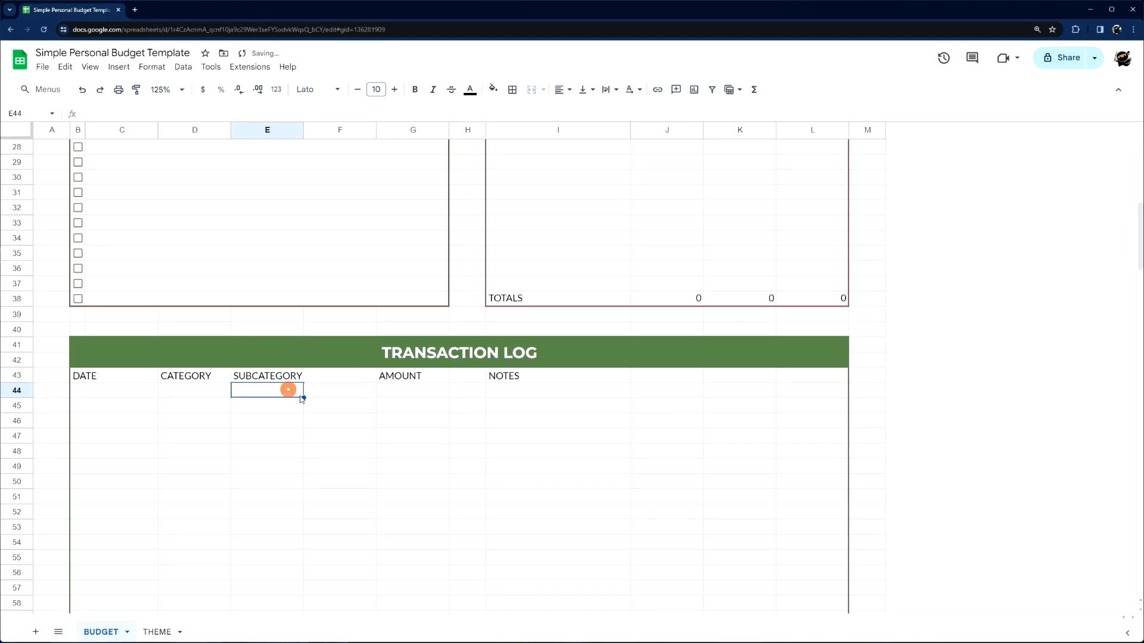
scroll(327, 420, down, 20)
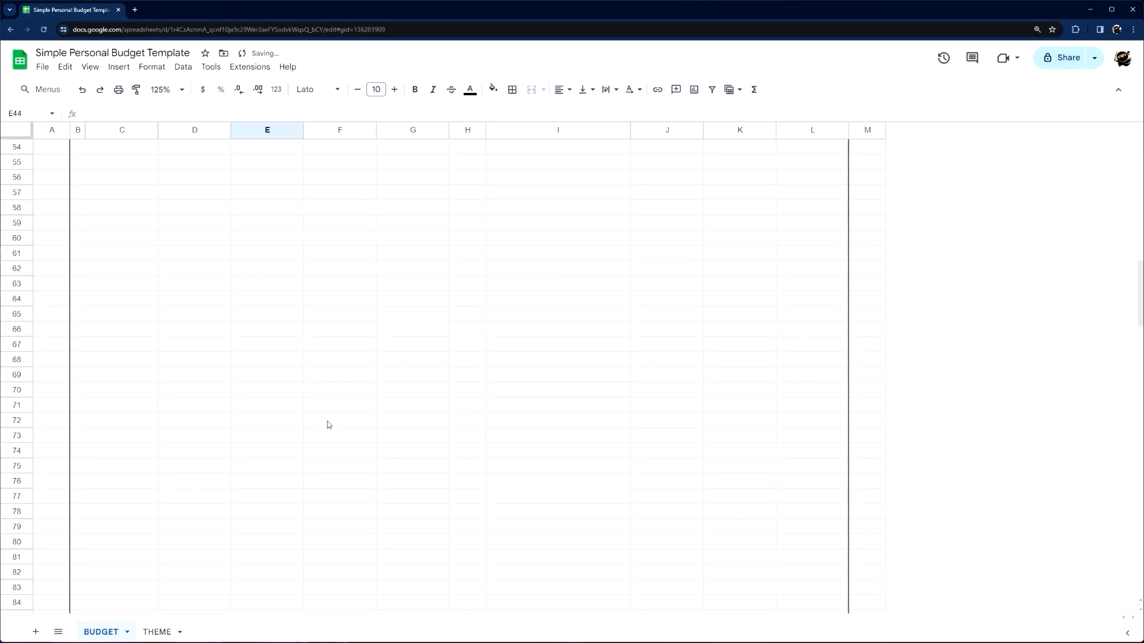
shift+click(334, 560)
click(543, 89)
click(557, 146)
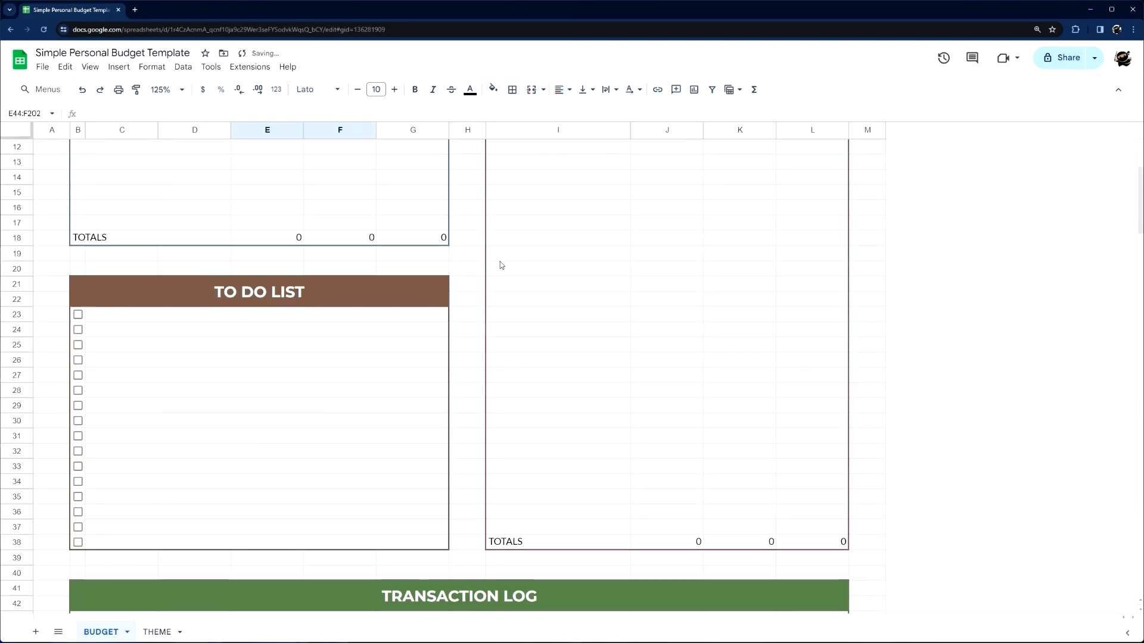
- Merge the AMOUNT column cells G43:H202 horizontally, including the header row
scroll(433, 368, down, 3)
click(416, 437)
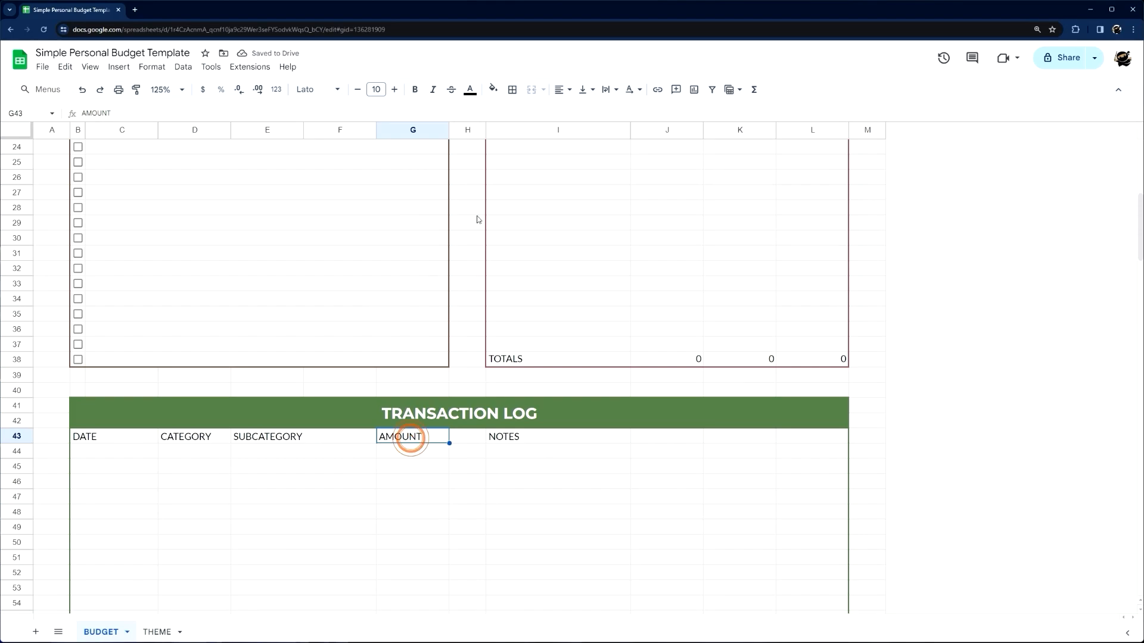
scroll(418, 352, down, 20)
scroll(456, 486, down, 15)
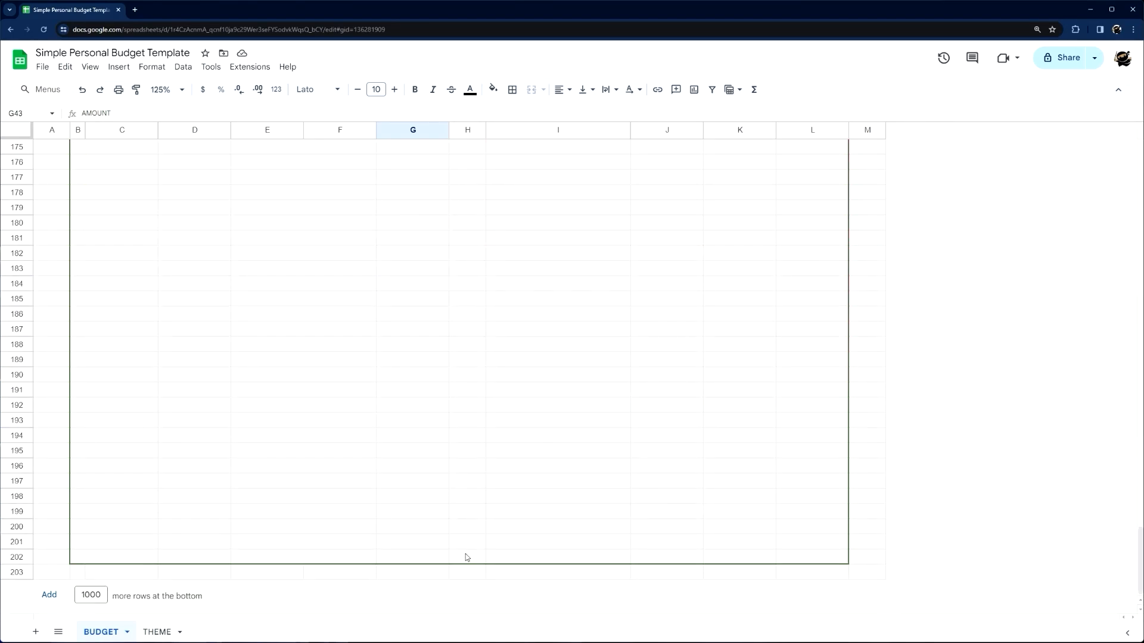
shift+click(465, 557)
click(543, 90)
click(556, 155)
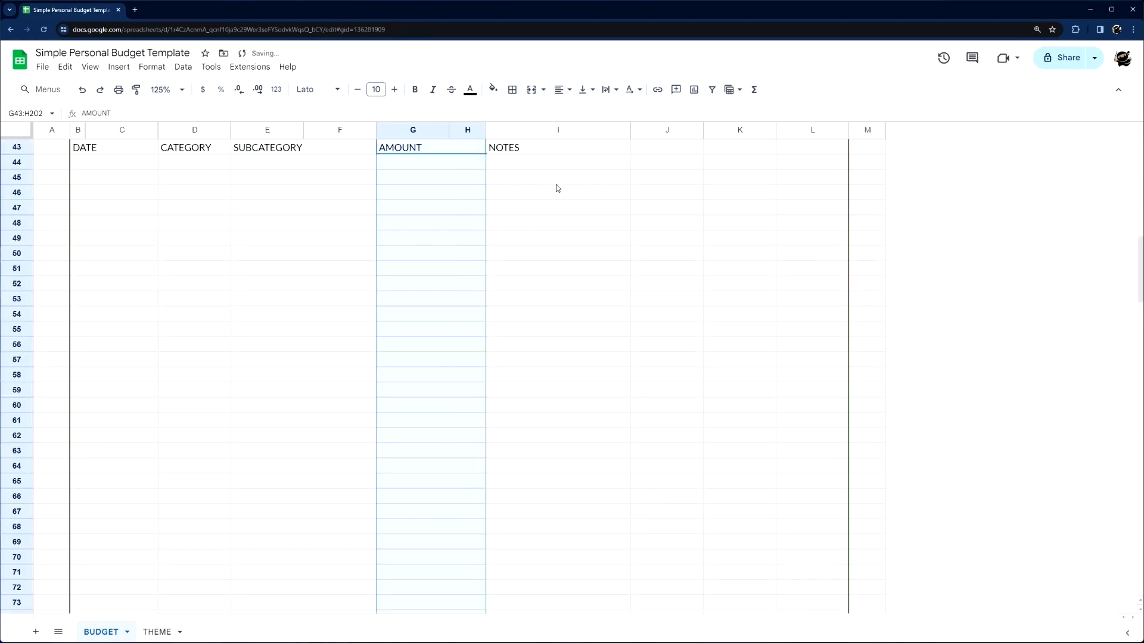
- Merge the NOTES column cells I43:L202 horizontally, including the header row
click(554, 151)
scroll(756, 431, down, 10)
scroll(775, 477, down, 20)
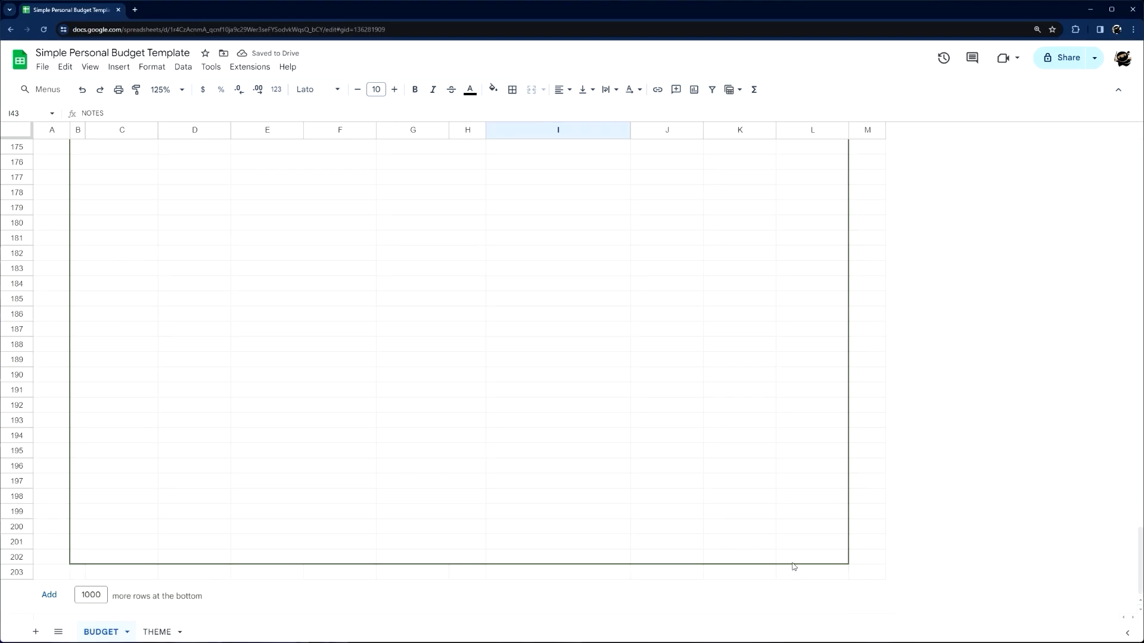
shift+click(793, 557)
click(542, 90)
click(573, 148)
- Centre the transaction log's column headers in B43:L43 and set their font to Bitter
click(104, 147)
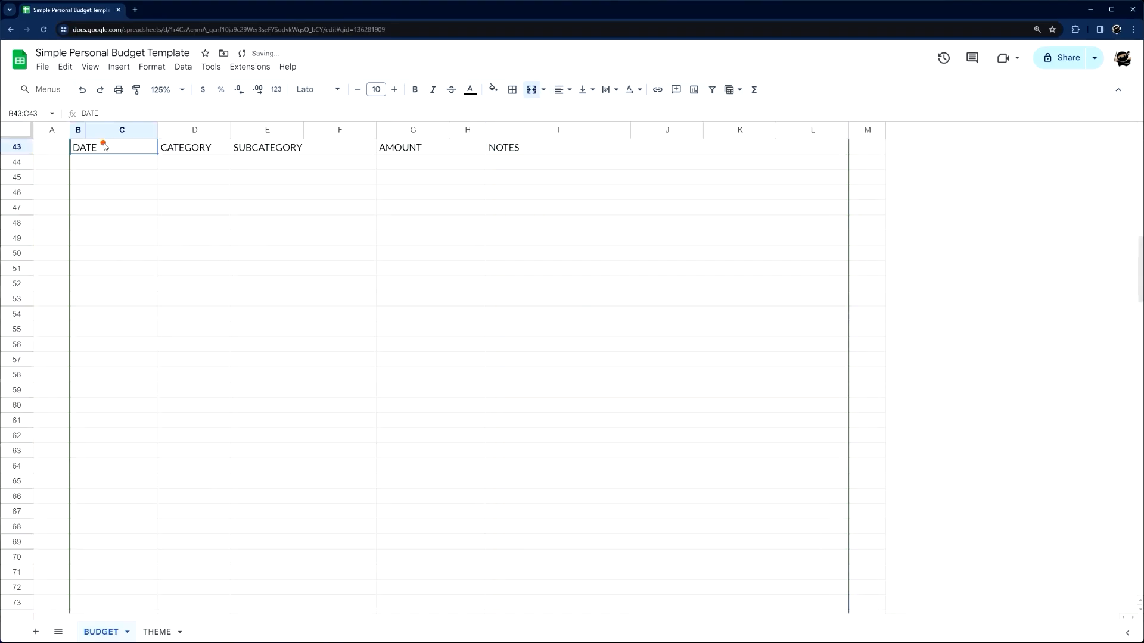
shift+click(546, 147)
scroll(469, 196, up, 2)
click(560, 89)
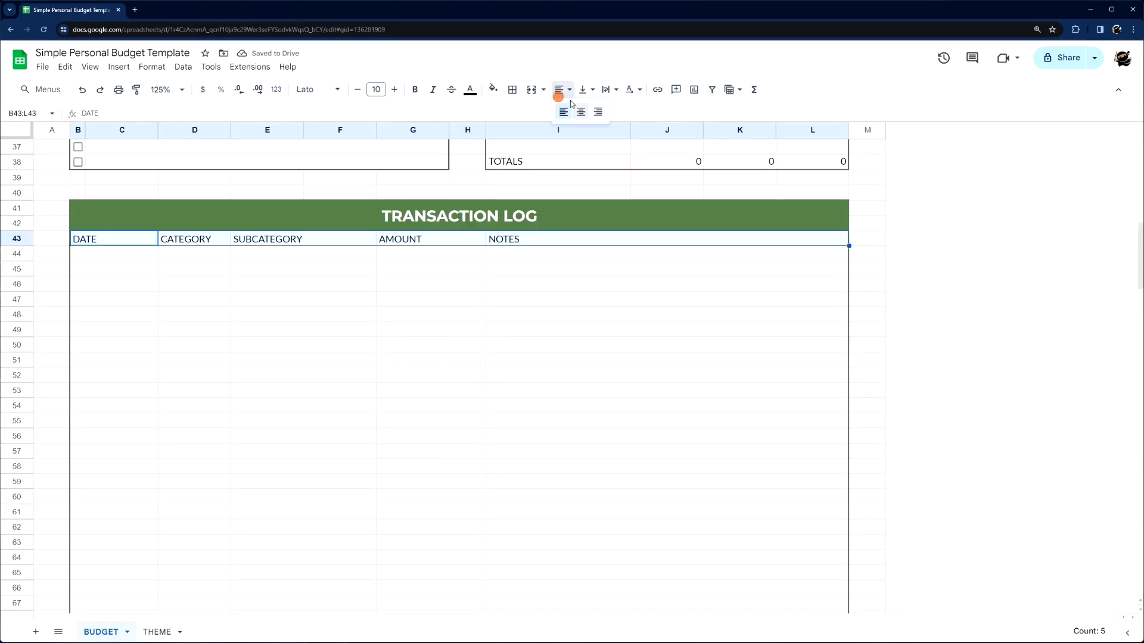
click(582, 112)
click(319, 90)
click(322, 223)
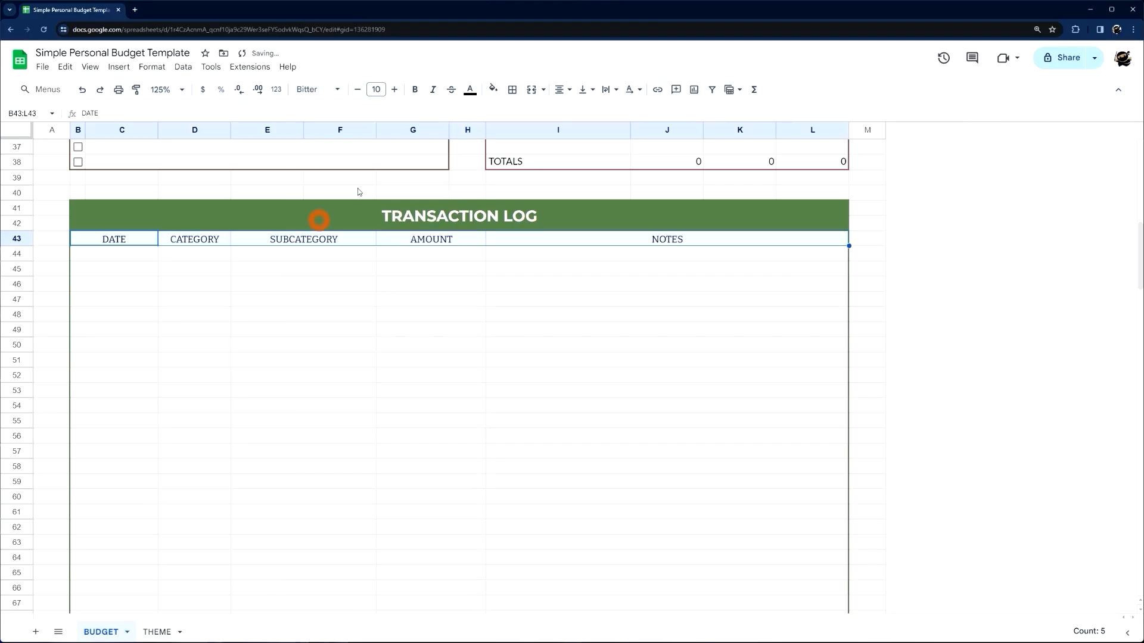
- Fill the transaction log header row B43:L43 with the lighter green custom theme colour
click(494, 89)
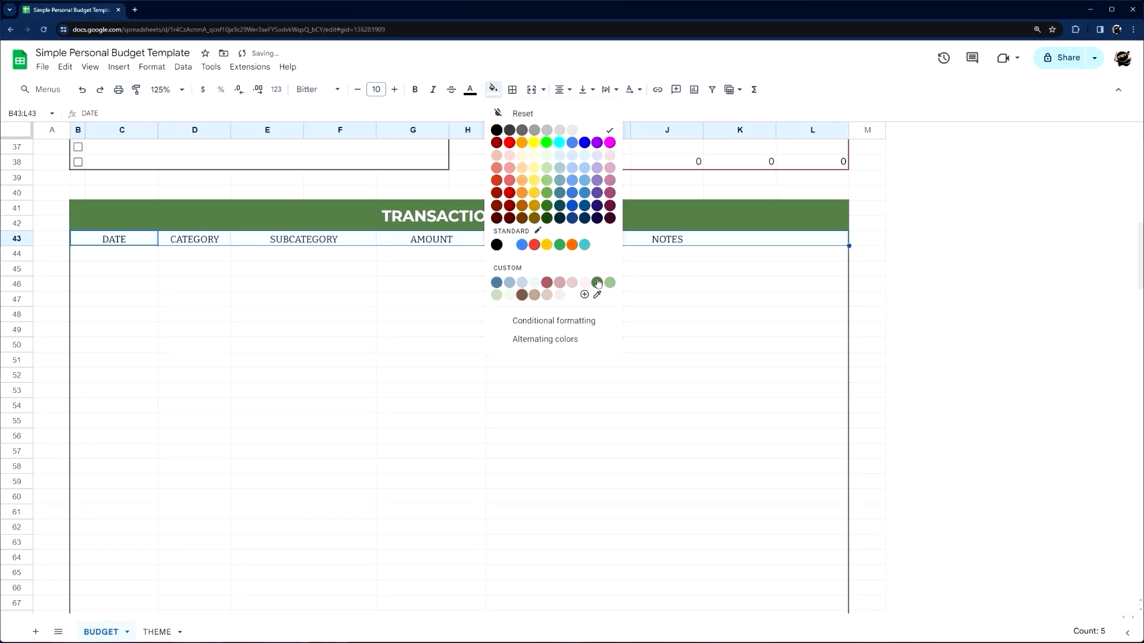
click(610, 283)
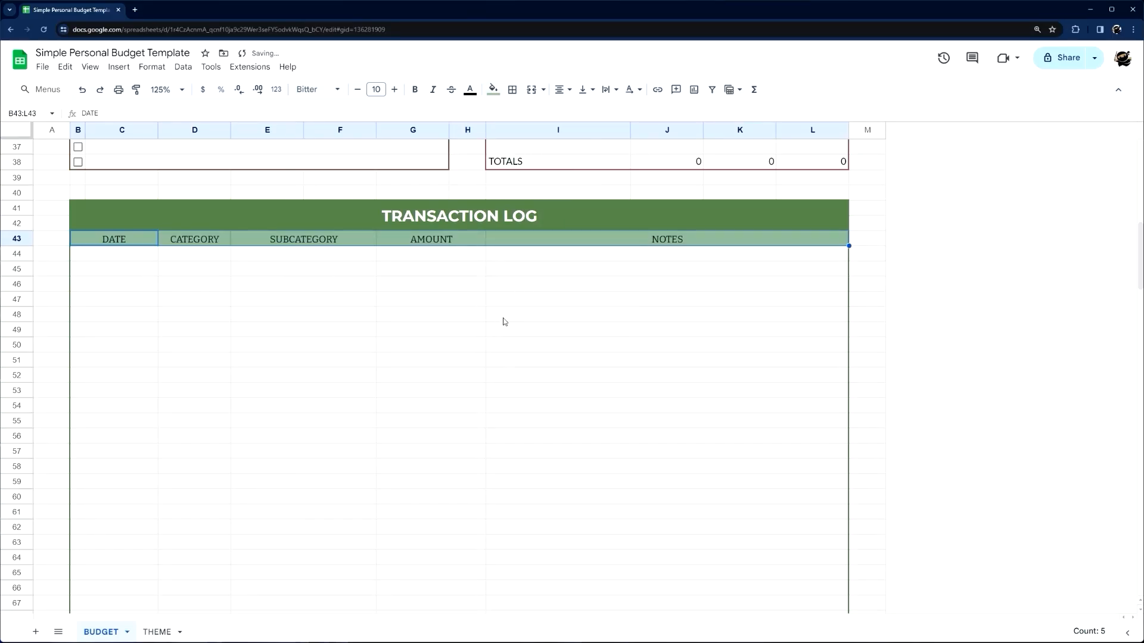
click(421, 305)
scroll(197, 298, up, 10)
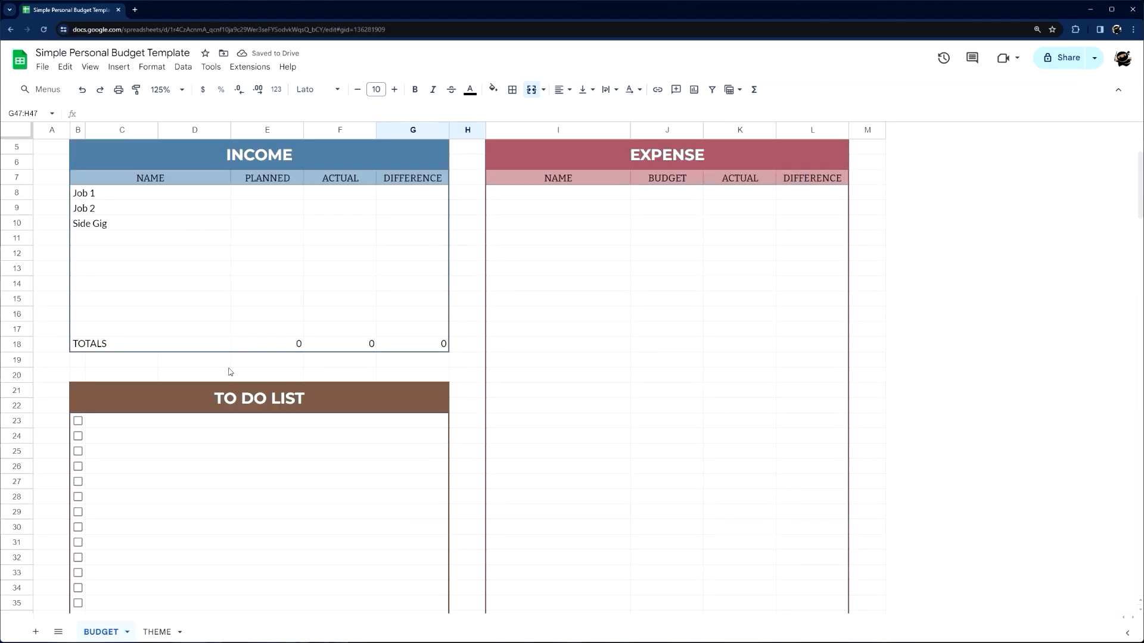
scroll(232, 363, up, 2)
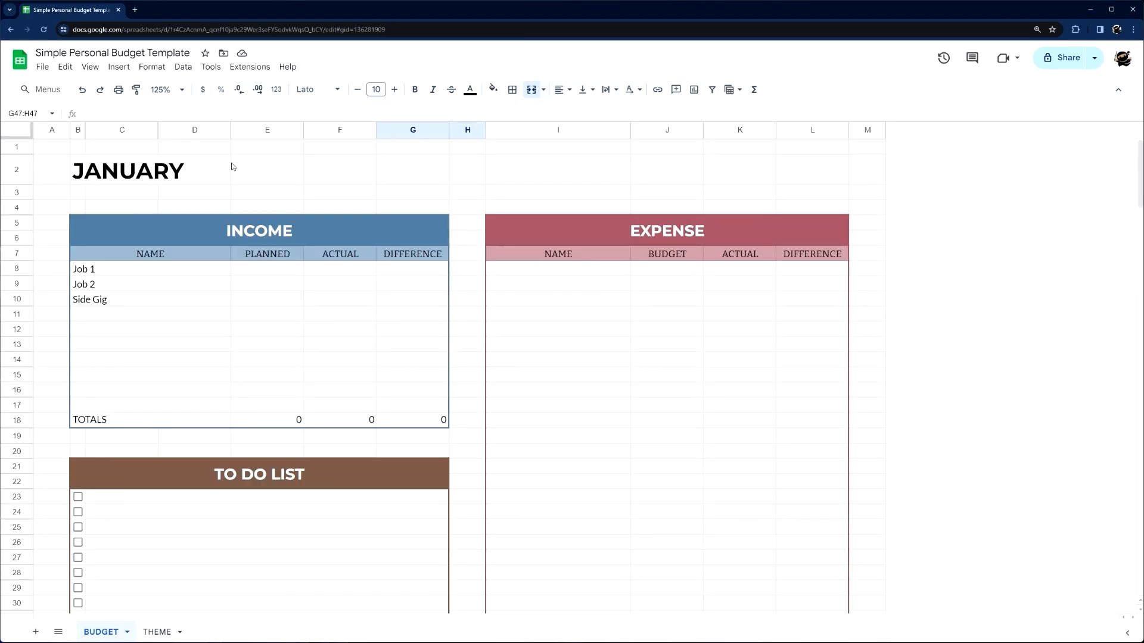
drag(317, 150, 851, 181)
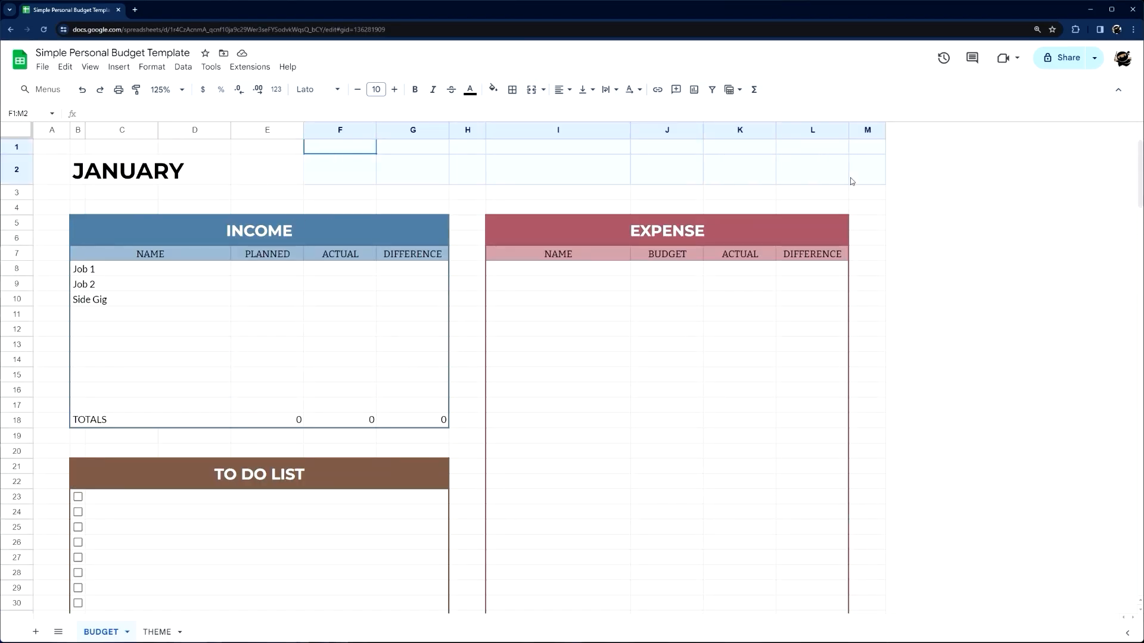
click(77, 170)
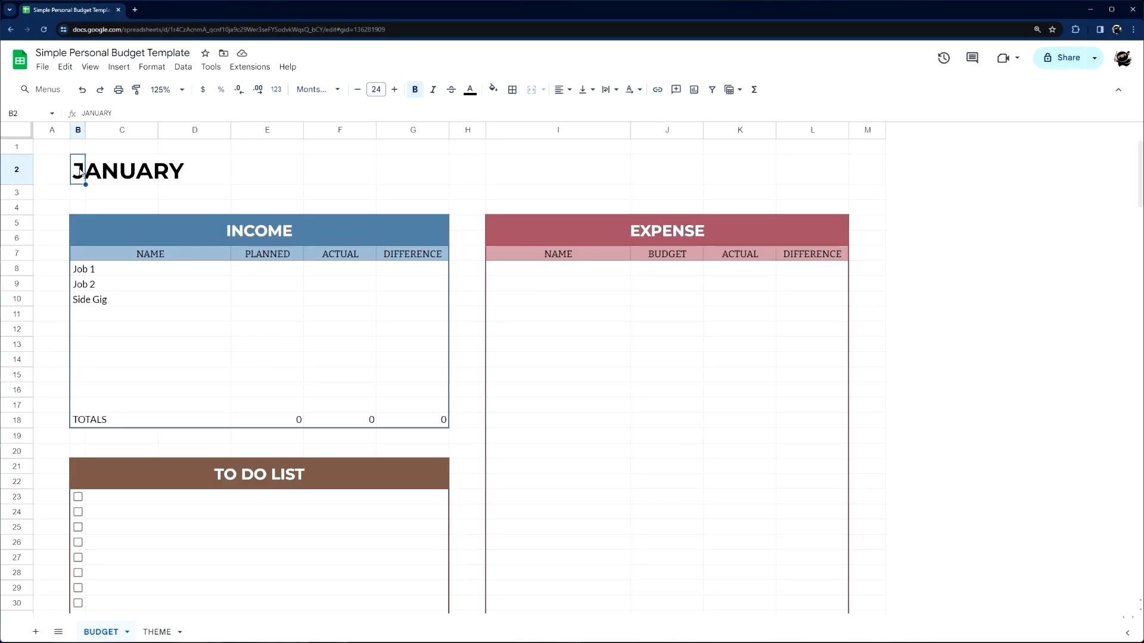
click(20, 171)
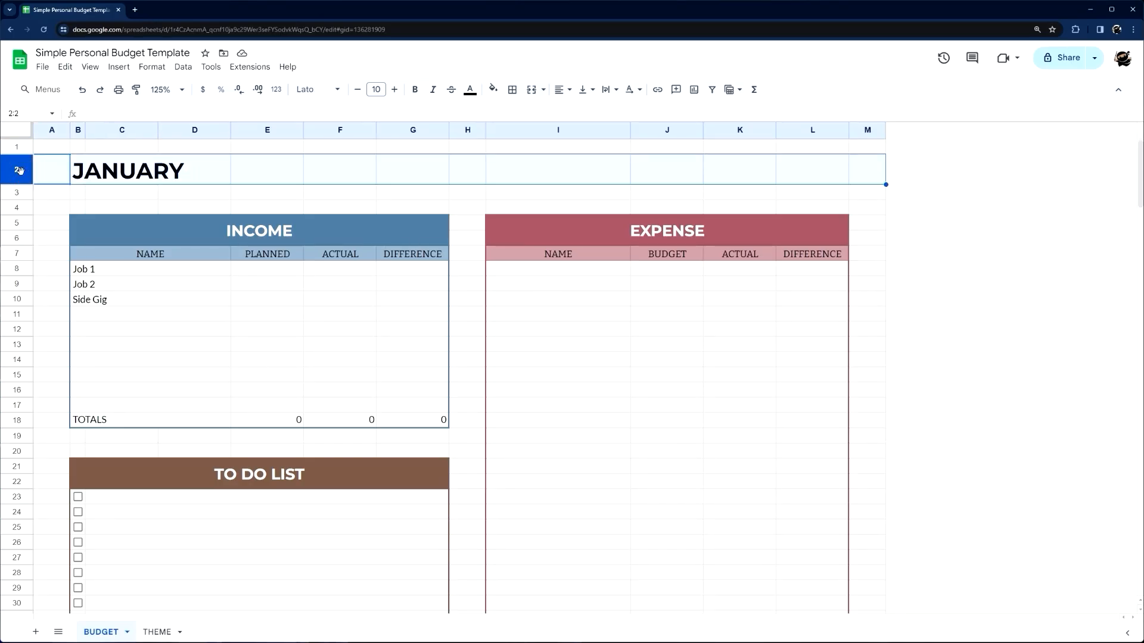
right_click(13, 169)
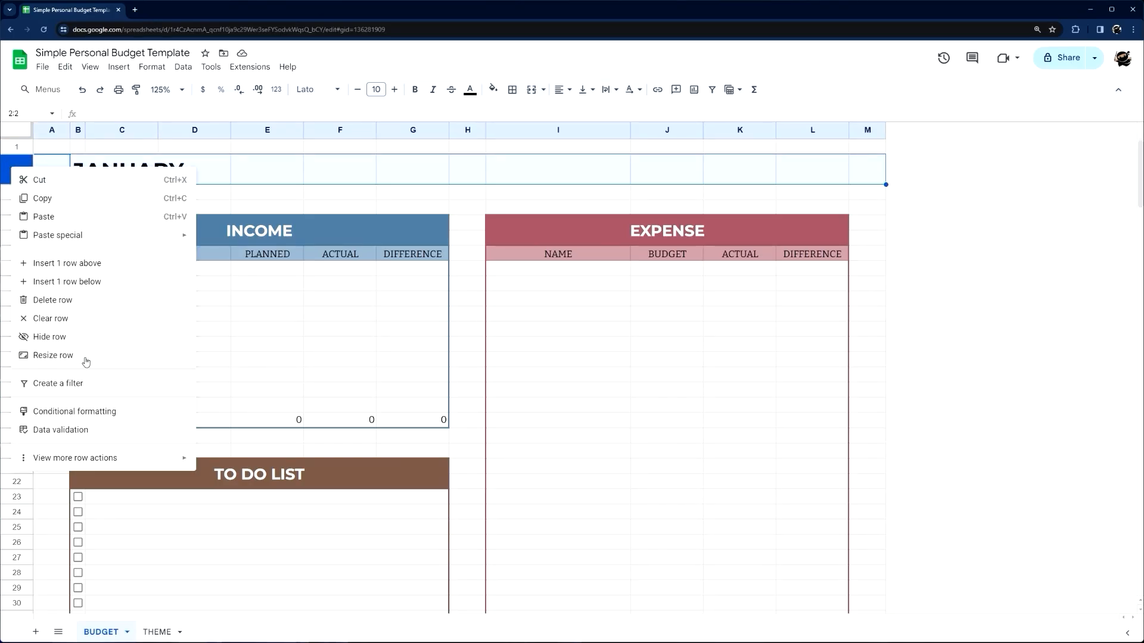
click(252, 179)
click(362, 164)
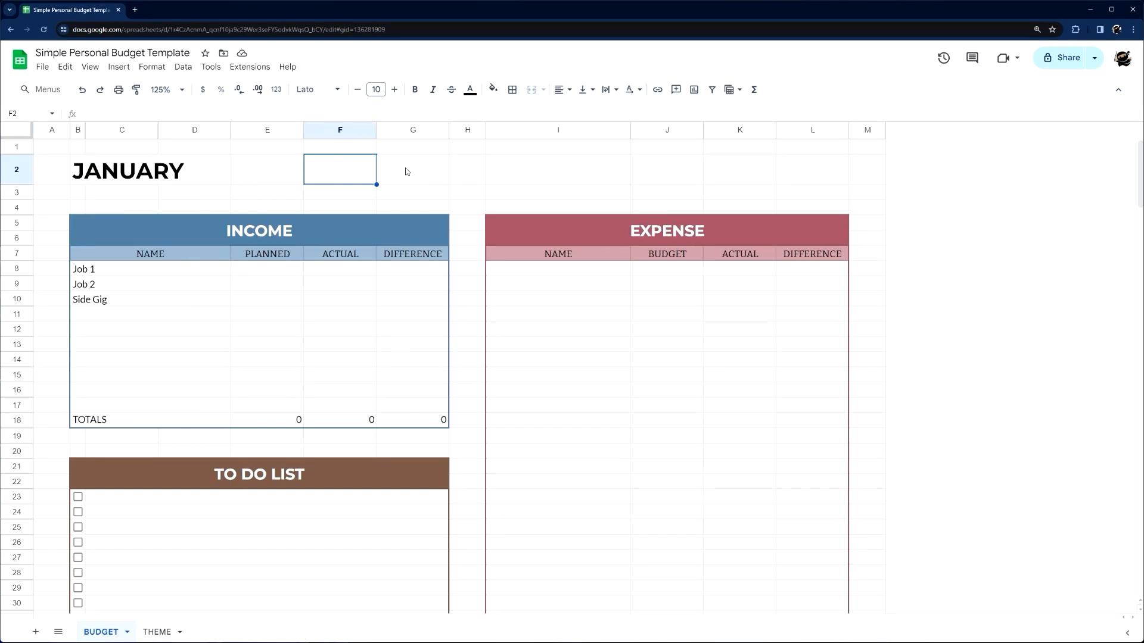
- Insert one row below the JANUARY title row and merge the title across B2:D3
right_click(23, 171)
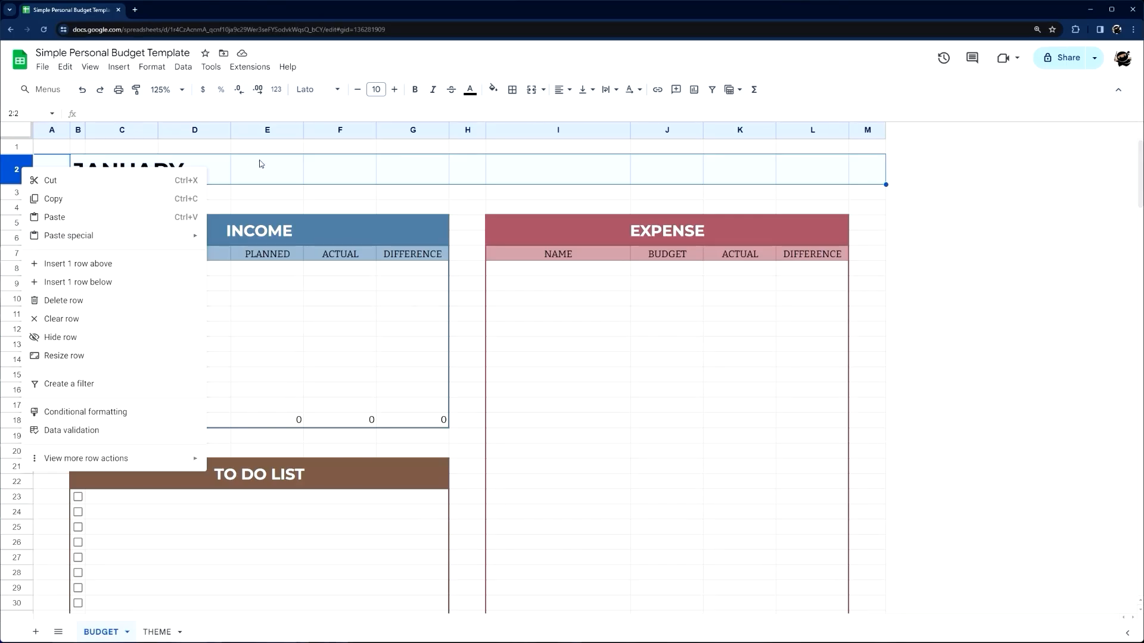
click(61, 282)
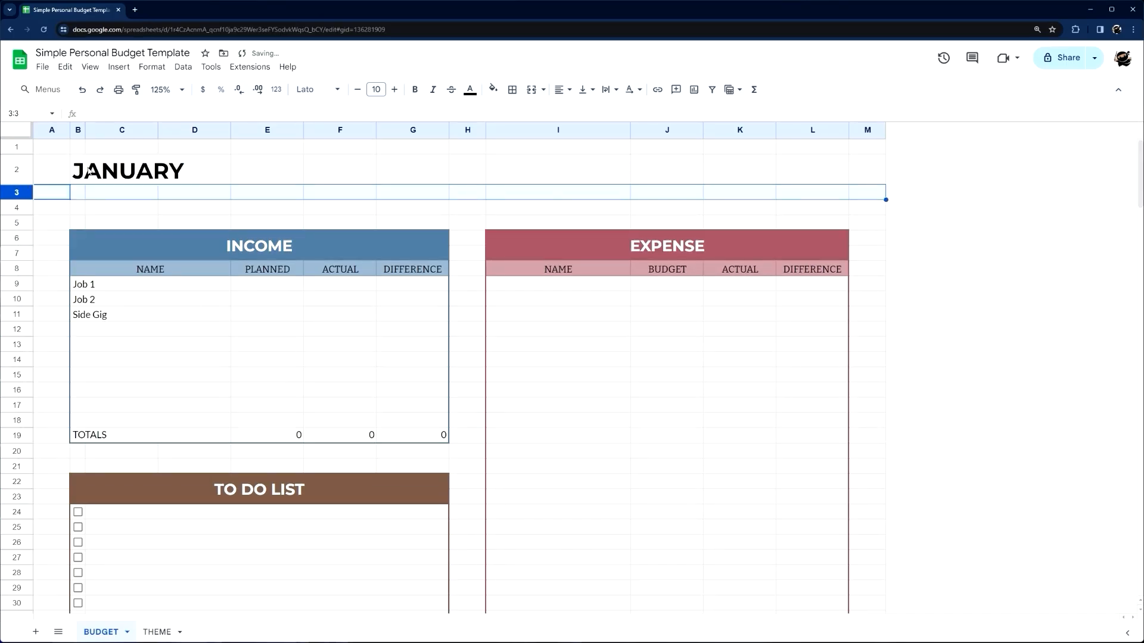
drag(95, 169, 184, 196)
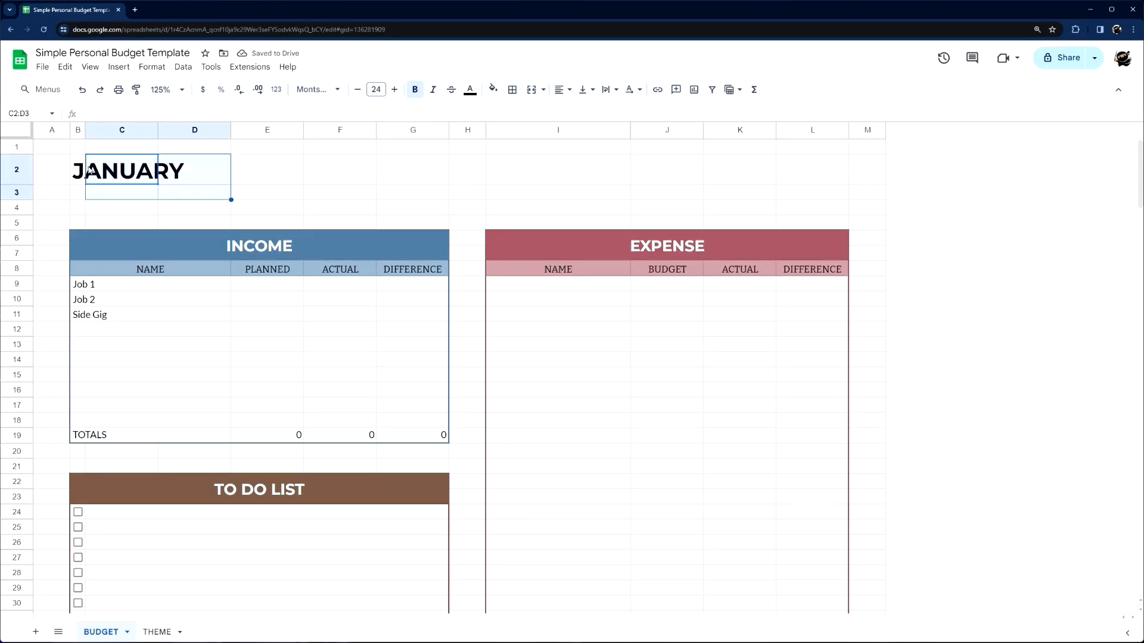
drag(78, 171, 203, 192)
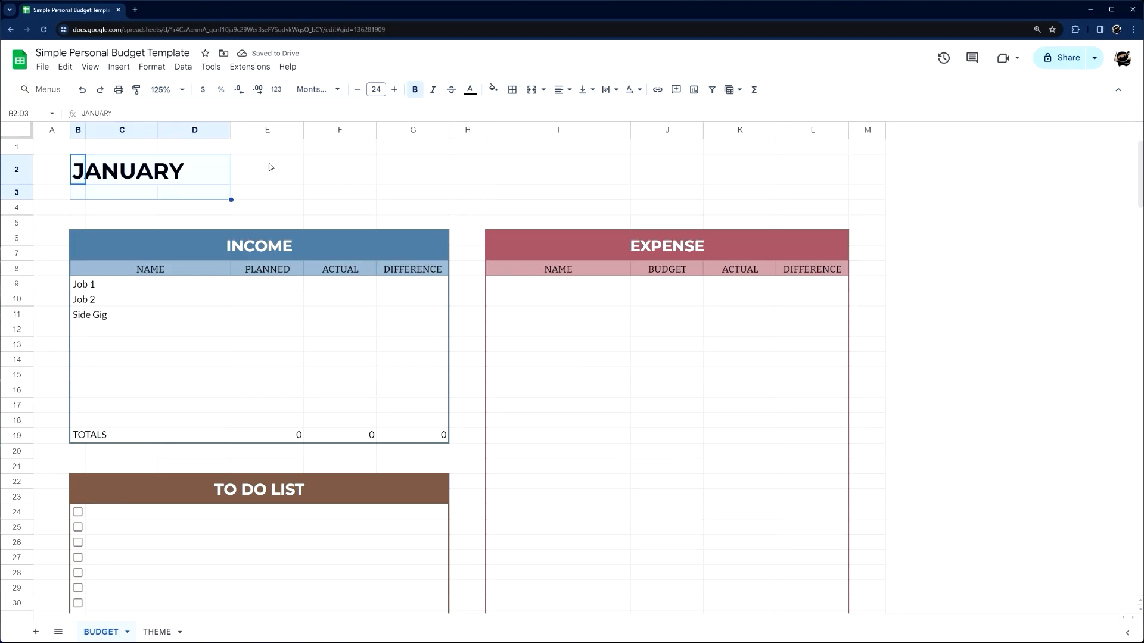
click(530, 90)
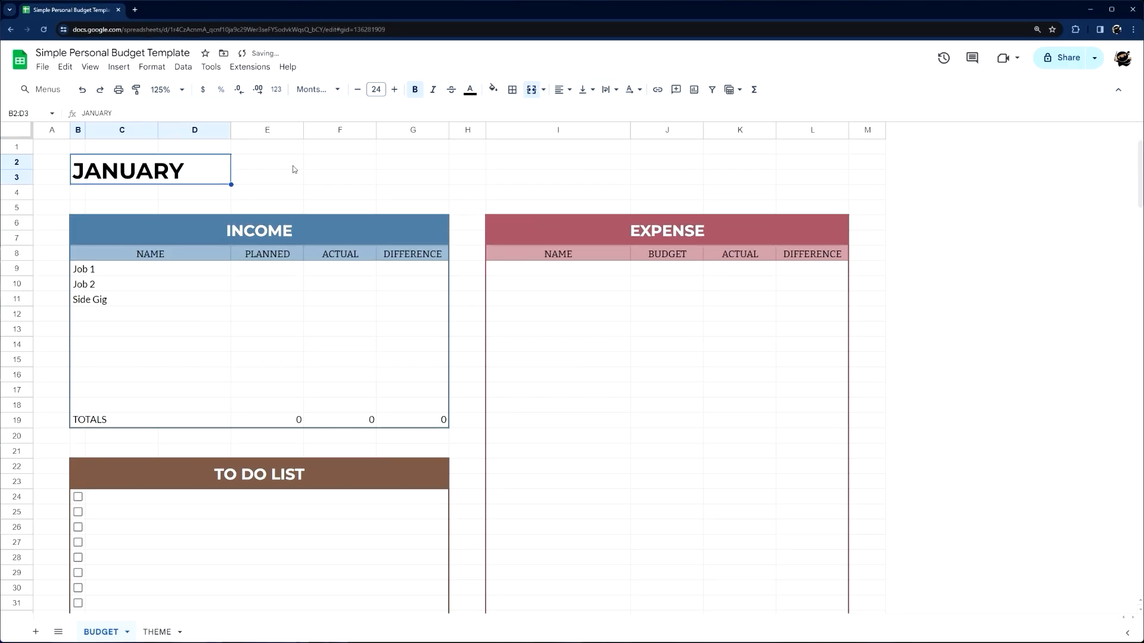
- Enter the summary labels INCOME in F2 and EXPENSES in F3, beside the JANUARY title
drag(342, 165, 341, 177)
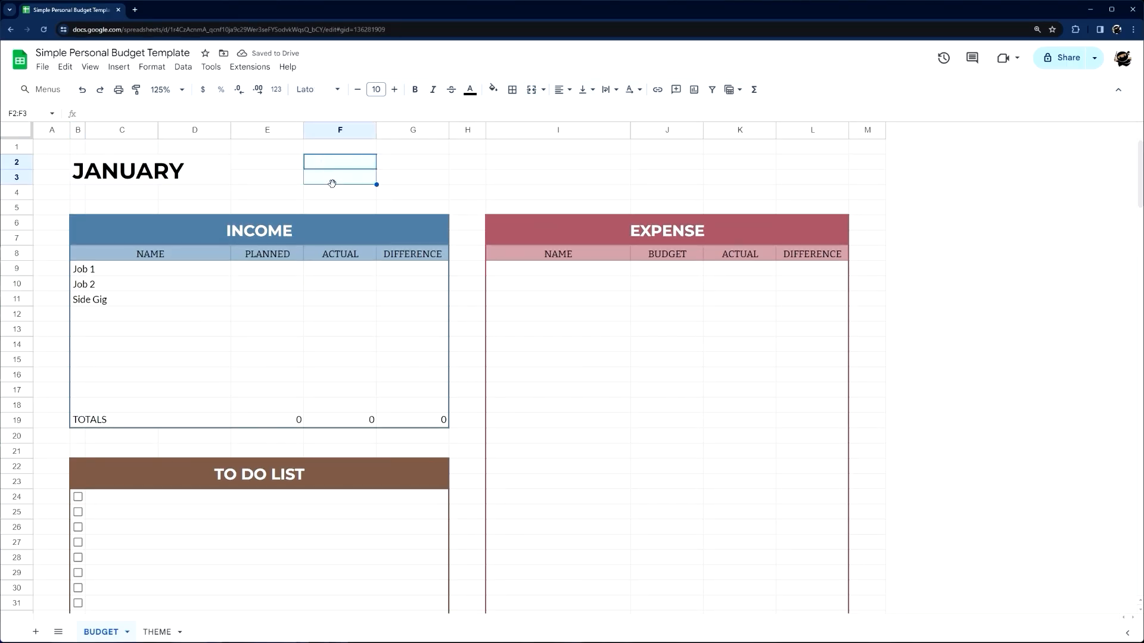
click(344, 160)
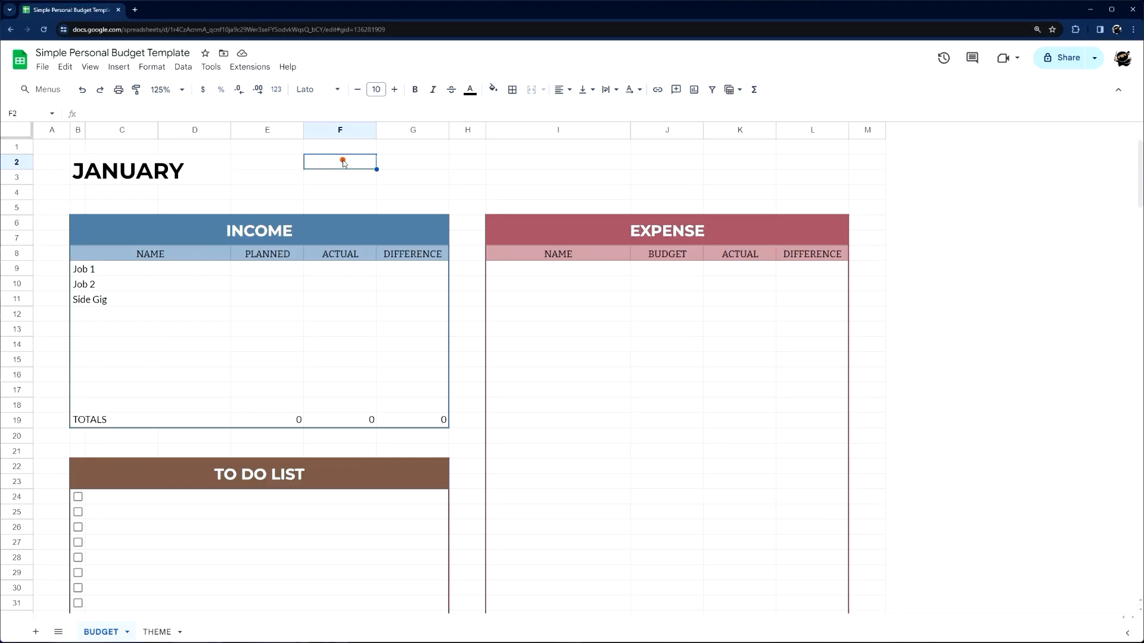
text(INCOME)
key(Return)
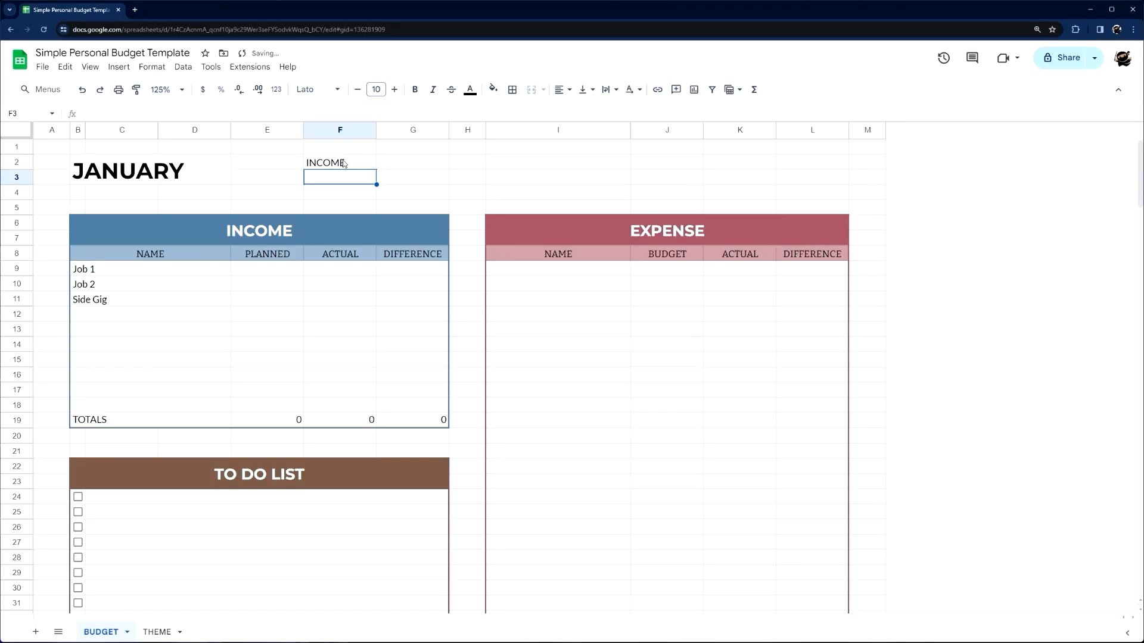
text(EXPENSES)
key(Return)
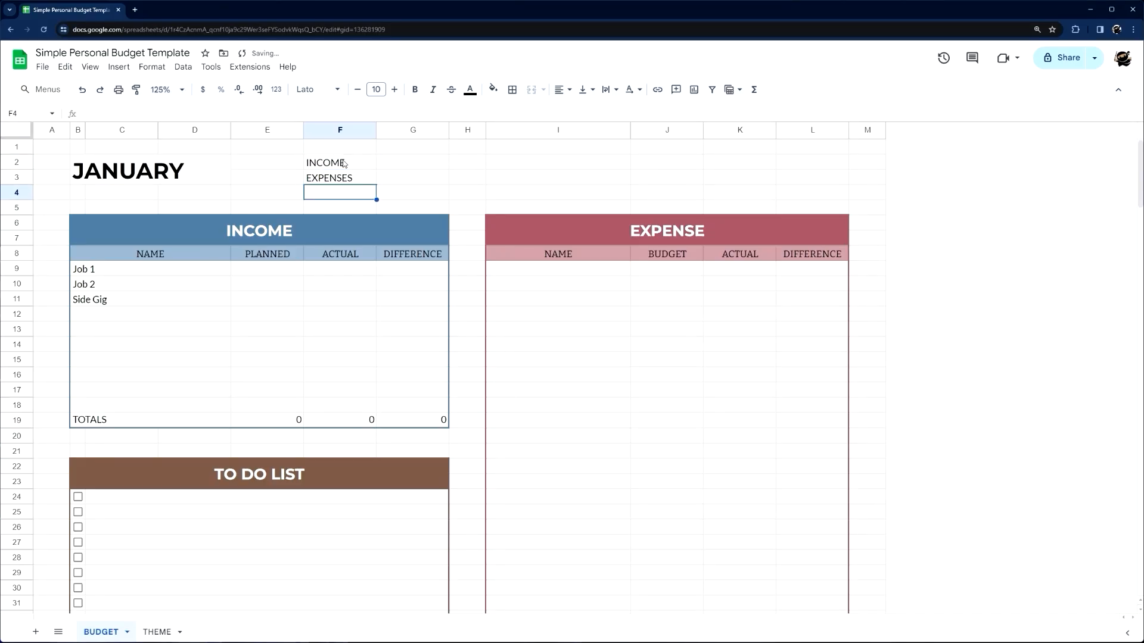
- Link G2 to the income table's ACTUAL total with the formula =F19
click(397, 161)
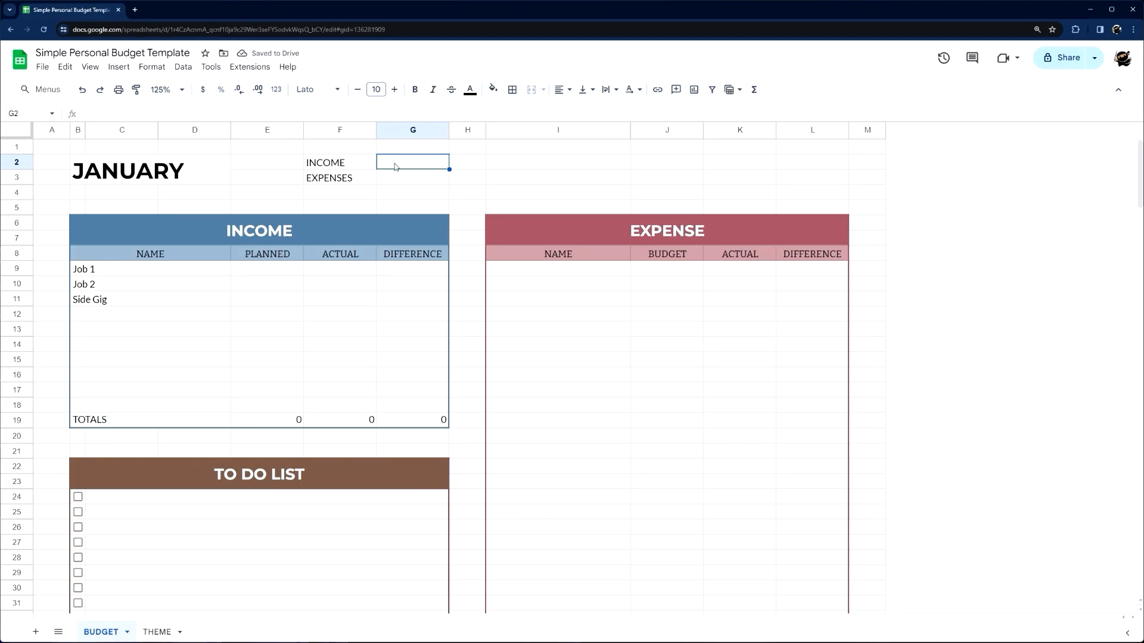
text(=)
click(357, 421)
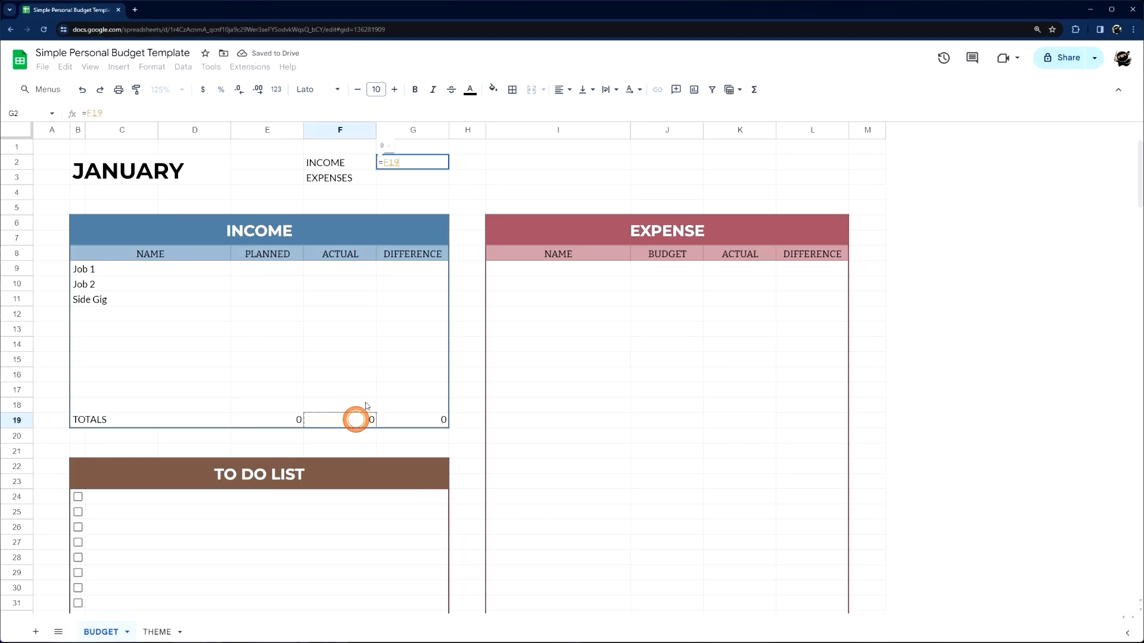
key(Return)
- Link G3 to the ACTUAL total in the expense table's TOTALS row
click(478, 252)
text(=)
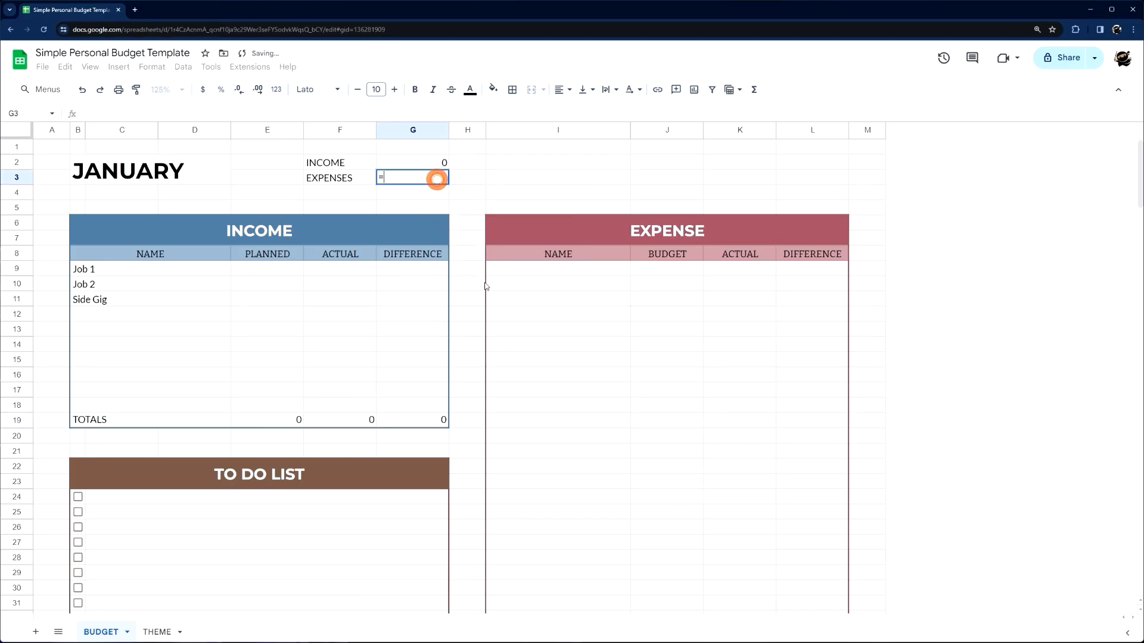
scroll(687, 467, down, 6)
click(761, 359)
key(Return)
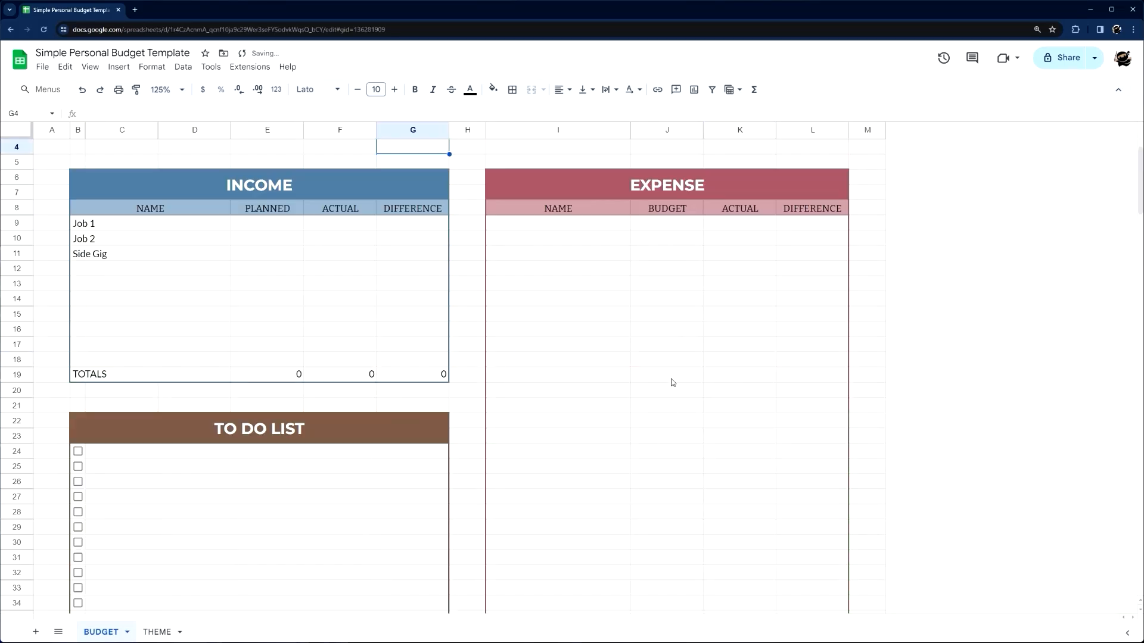
- Fill the summary block E2:G3 with the dark green custom theme colour and make its text white
drag(288, 162, 424, 179)
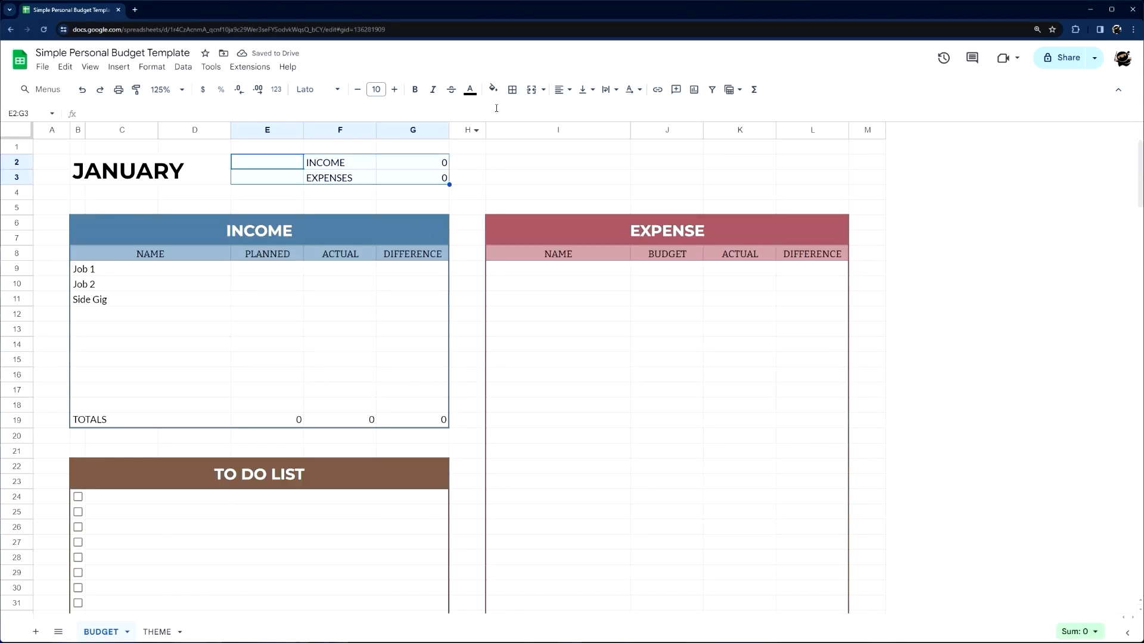
click(493, 89)
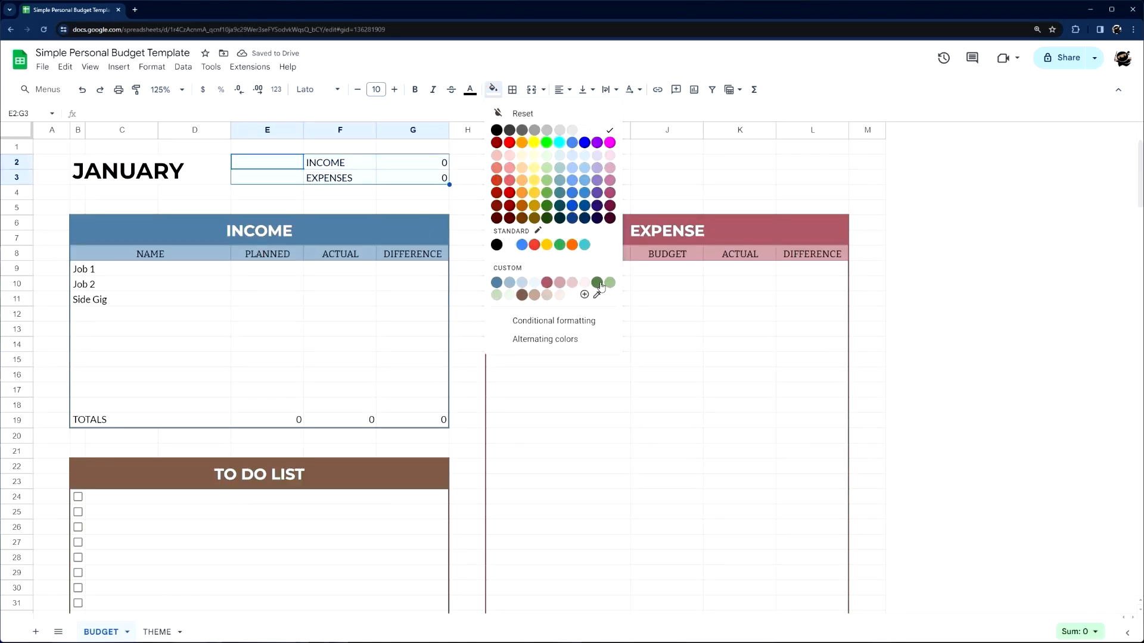
click(598, 283)
click(470, 90)
click(590, 130)
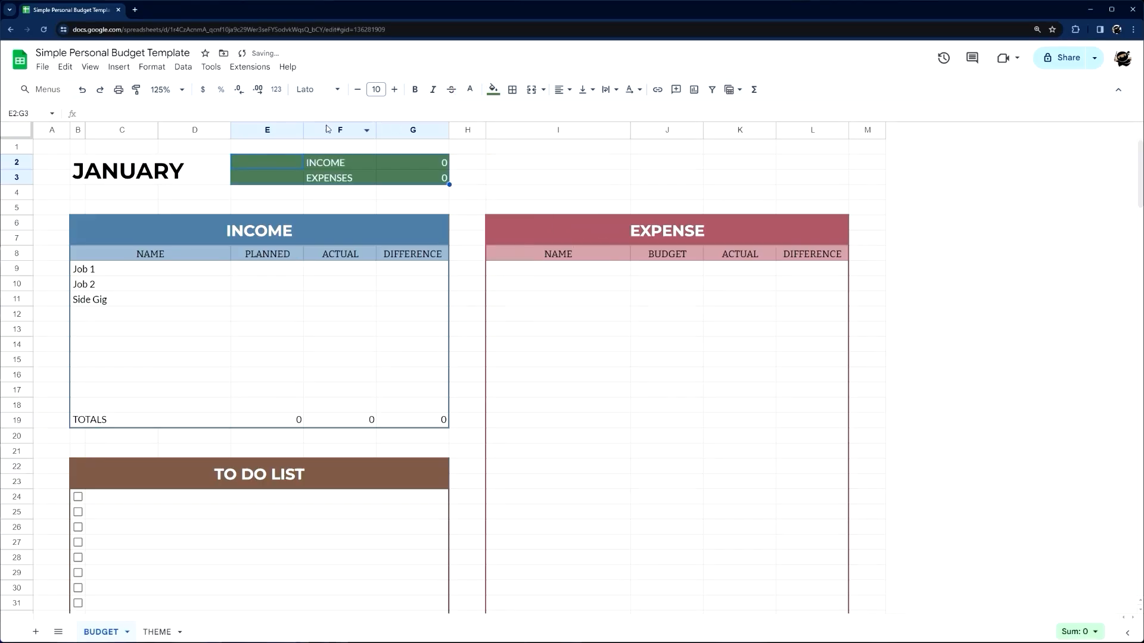
- Set the height of rows 2 and 3 to 30 pixels and align their contents vertically to the middle
drag(24, 169, 20, 173)
right_click(20, 174)
click(65, 361)
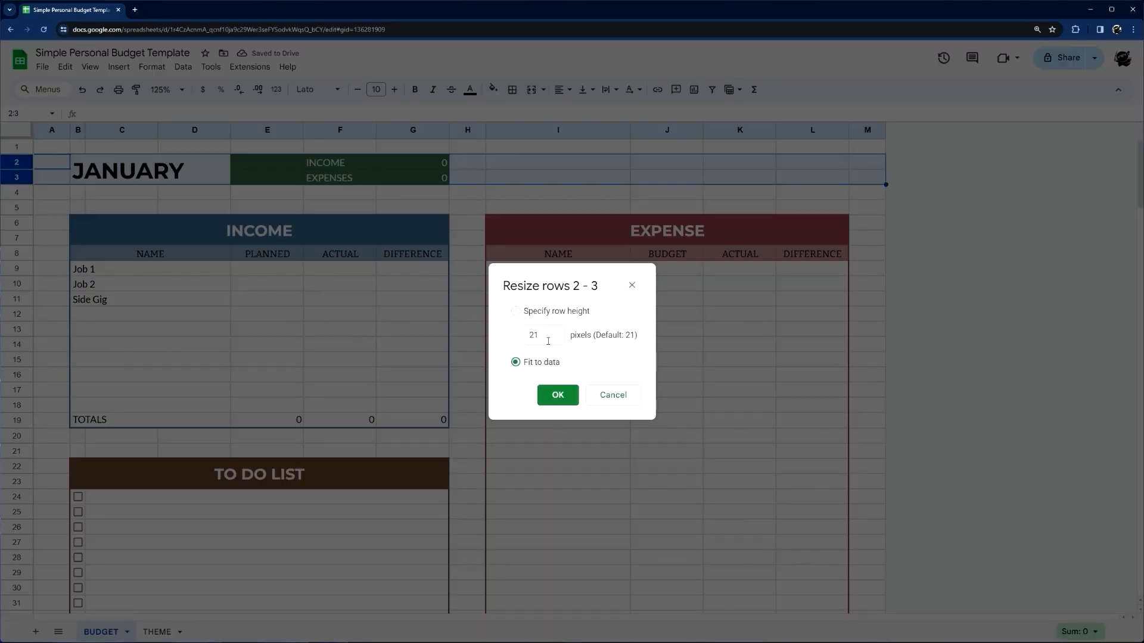
click(548, 341)
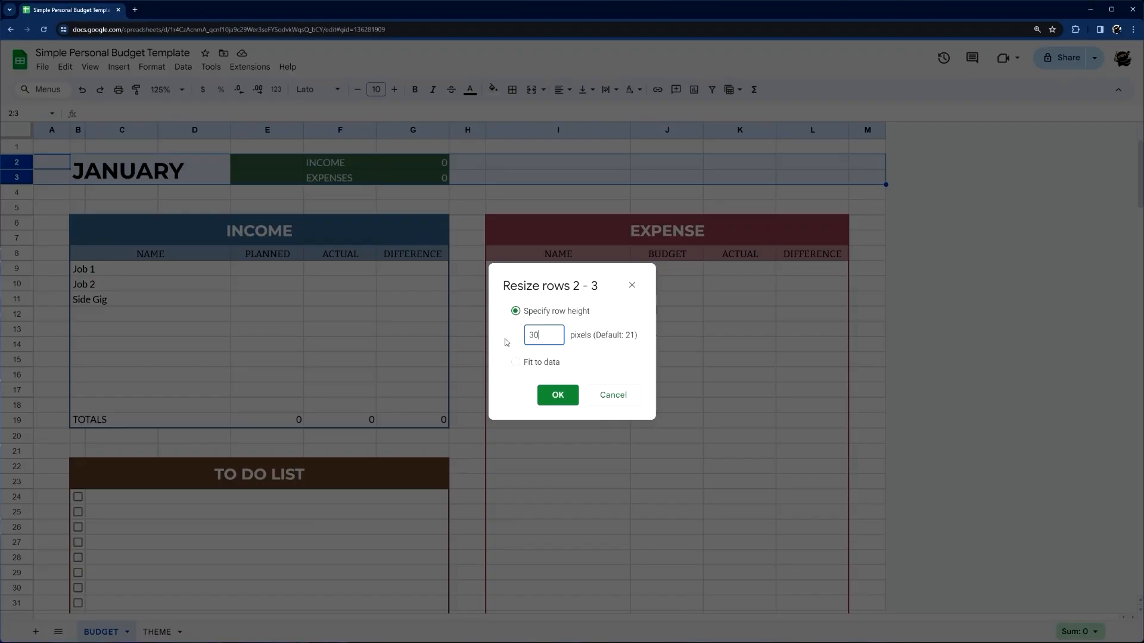
text(30)
key(Return)
click(583, 90)
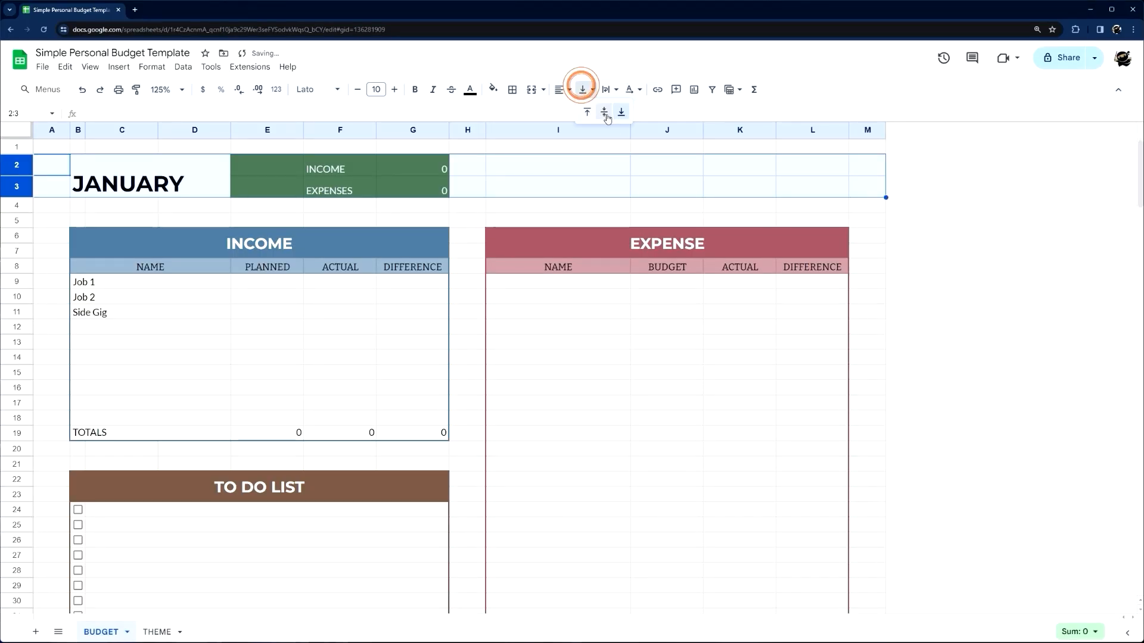
click(605, 116)
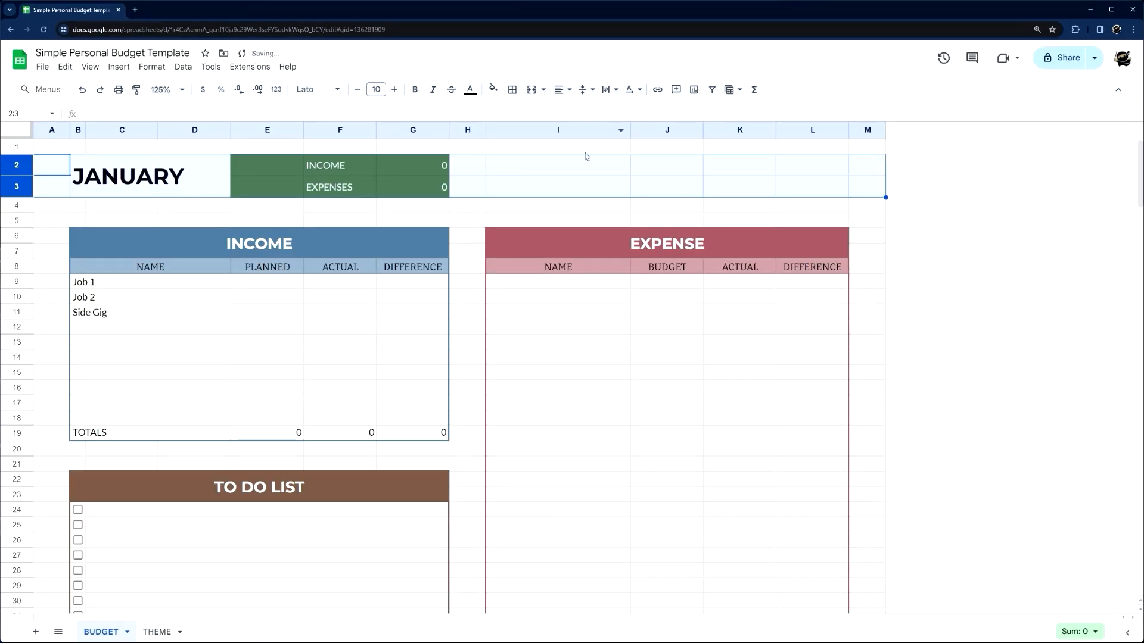
- Merge the summary label cells E2:F3 horizontally, row by row
drag(256, 167, 429, 189)
click(322, 89)
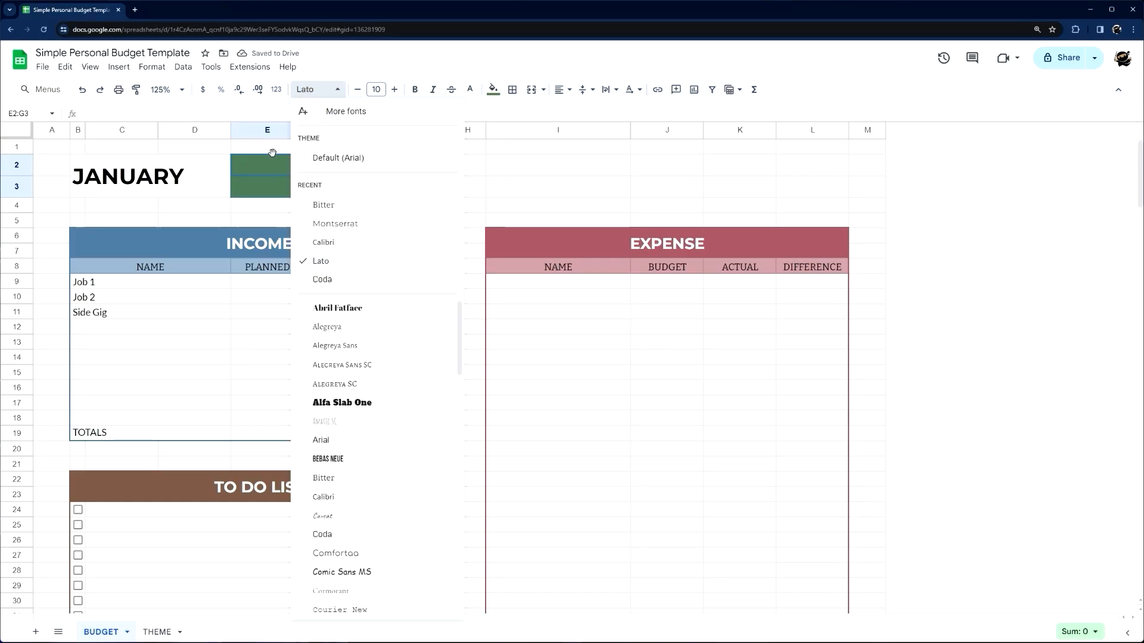
drag(272, 153, 324, 188)
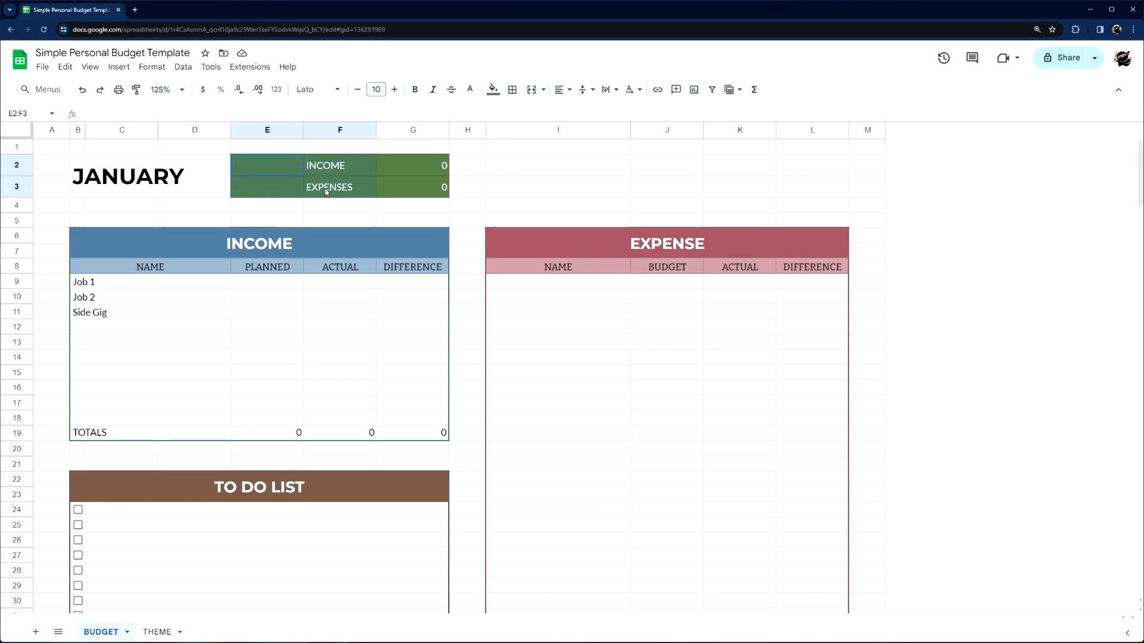
click(542, 92)
click(566, 148)
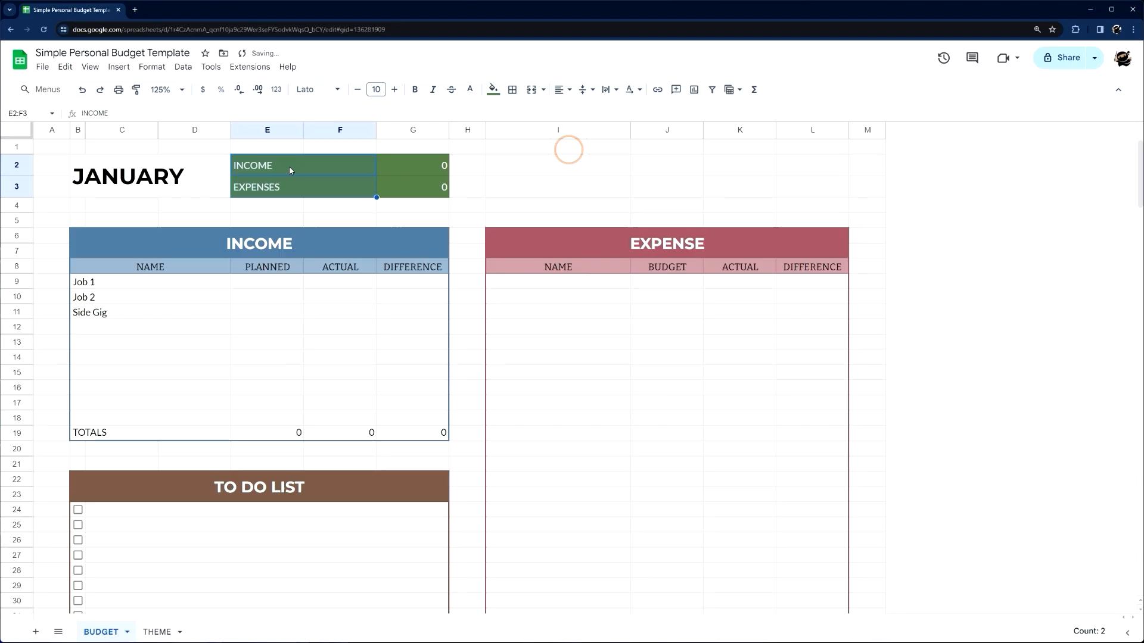
- Right-align the summary labels in E2:F3 and format the amounts in G2:G3 as currency
click(563, 89)
click(595, 110)
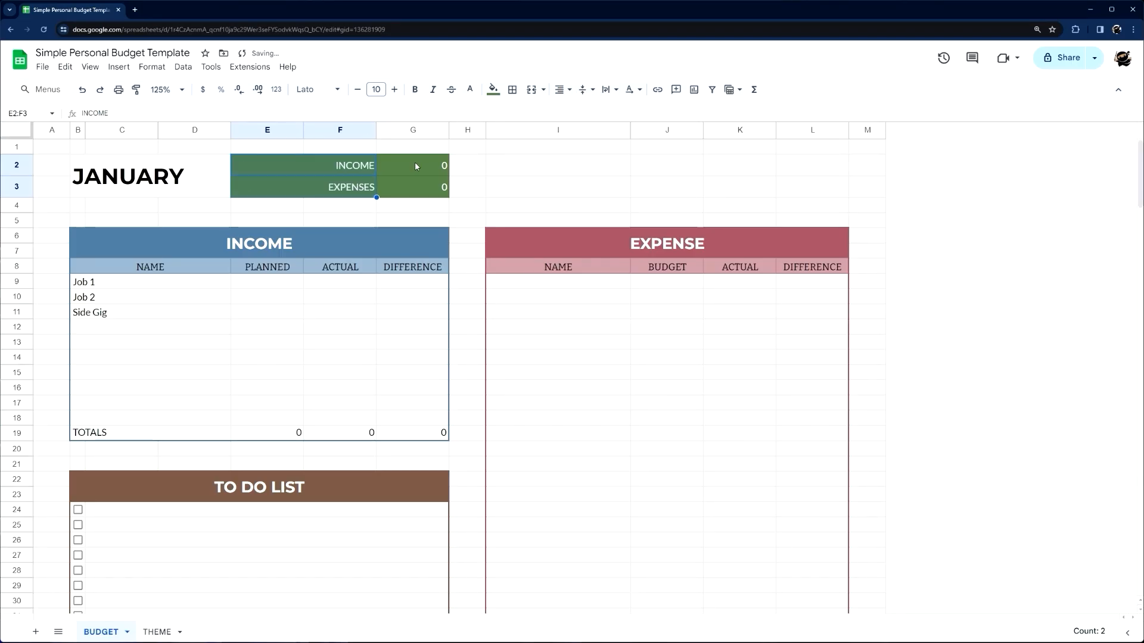
drag(415, 166, 416, 187)
click(202, 90)
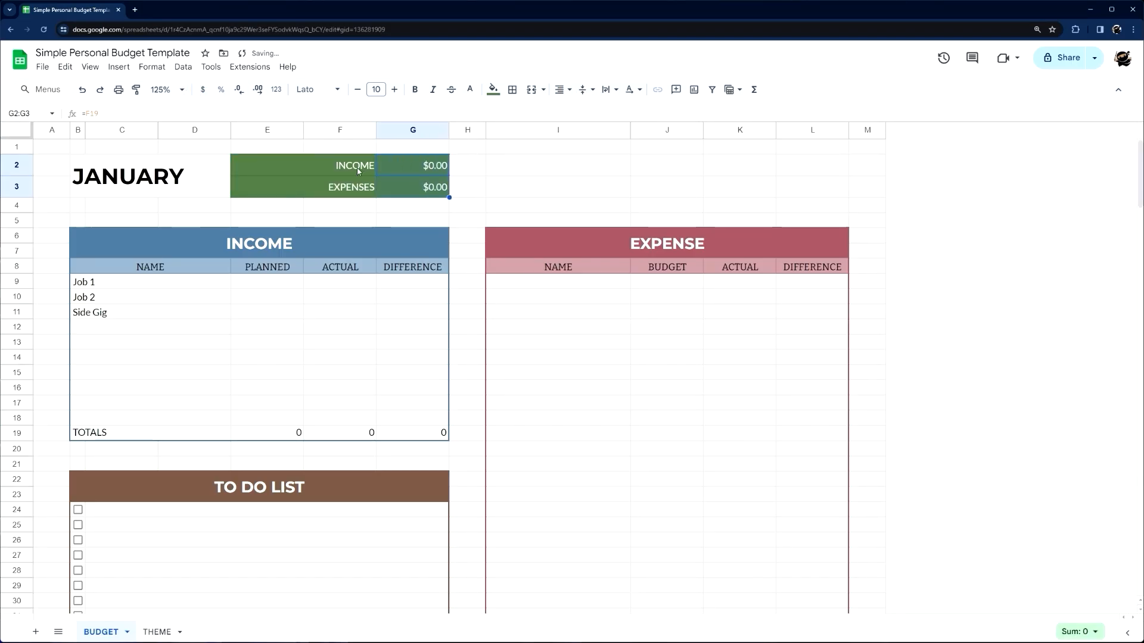
- Set the summary amounts in G2:G3 to bold Bitter at size 12
click(321, 95)
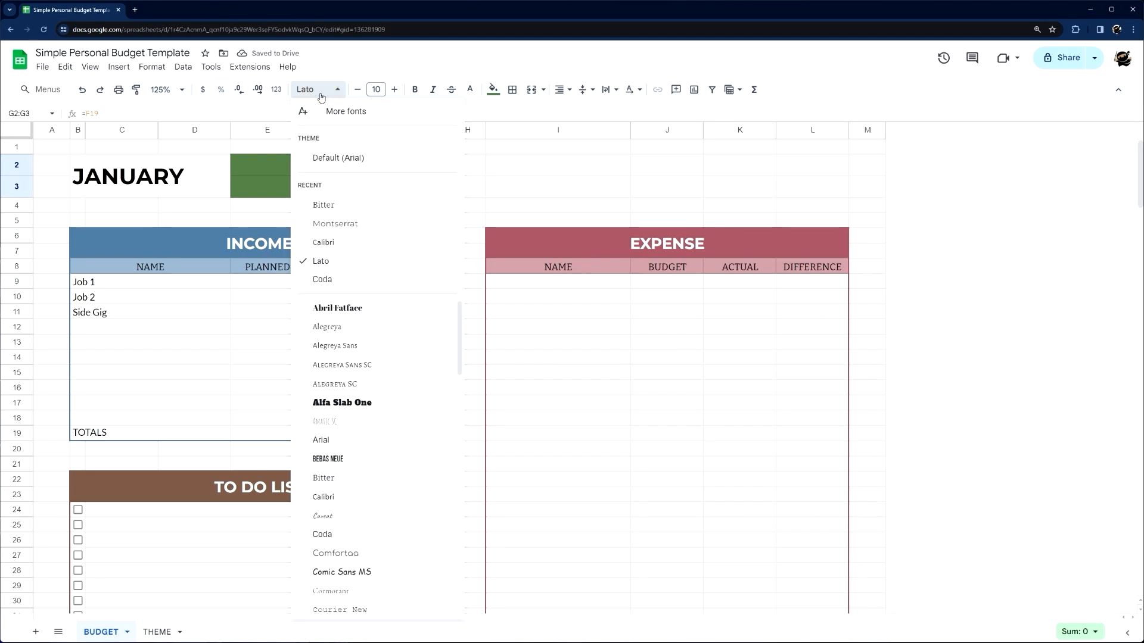
click(330, 205)
click(394, 89)
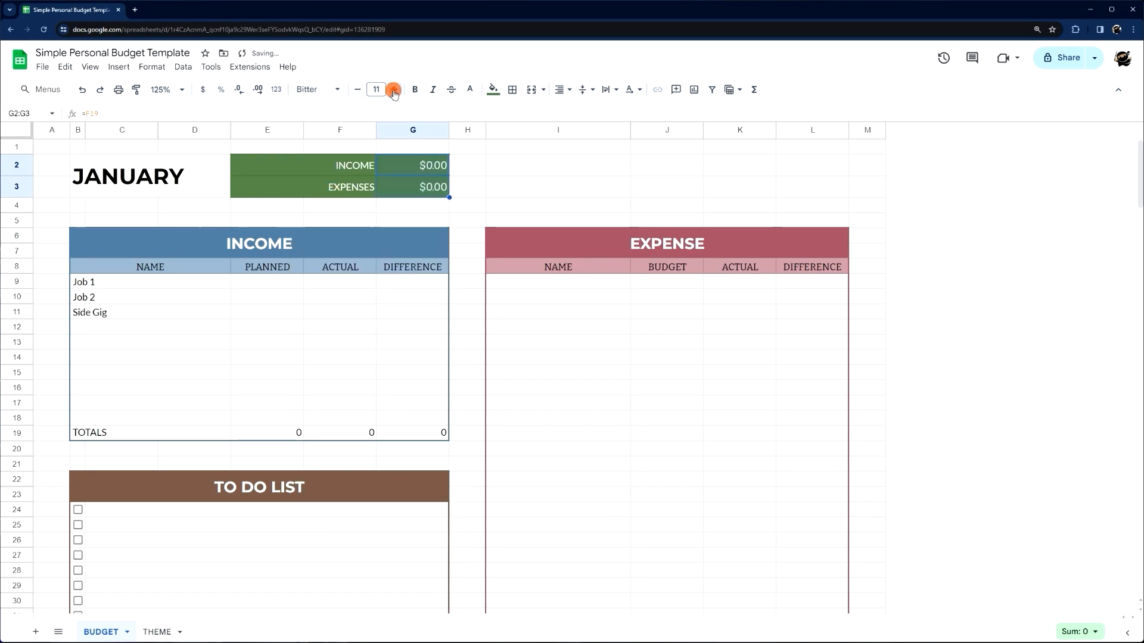
click(395, 90)
click(415, 90)
- Set the INCOME and EXPENSES labels in E2:F3 to bold Montserrat at size 12
drag(347, 166, 348, 187)
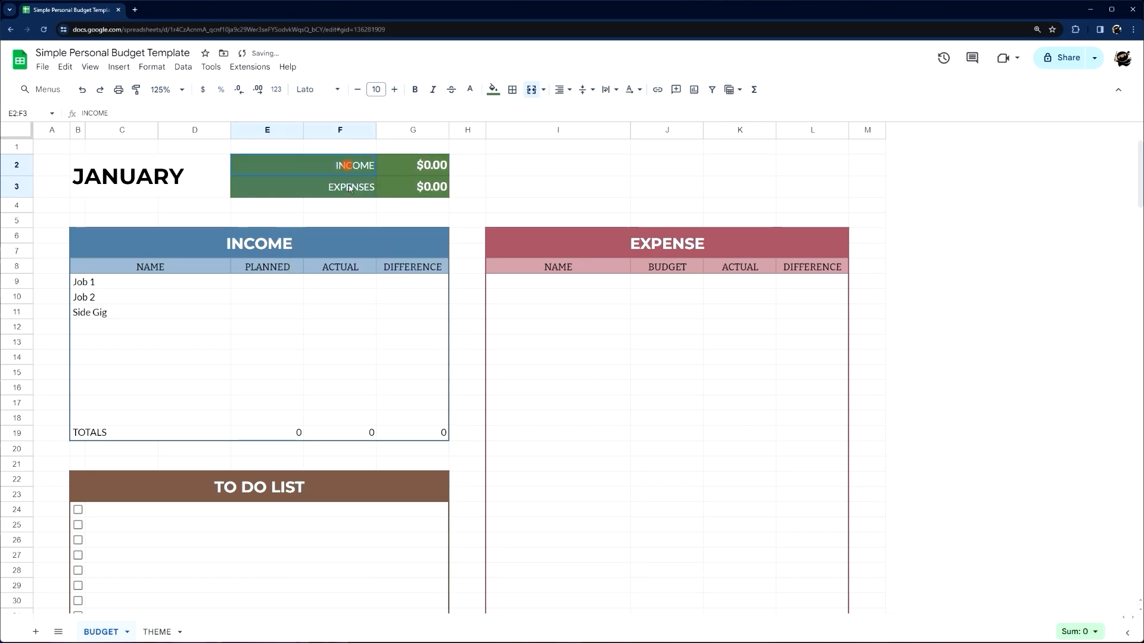
click(330, 89)
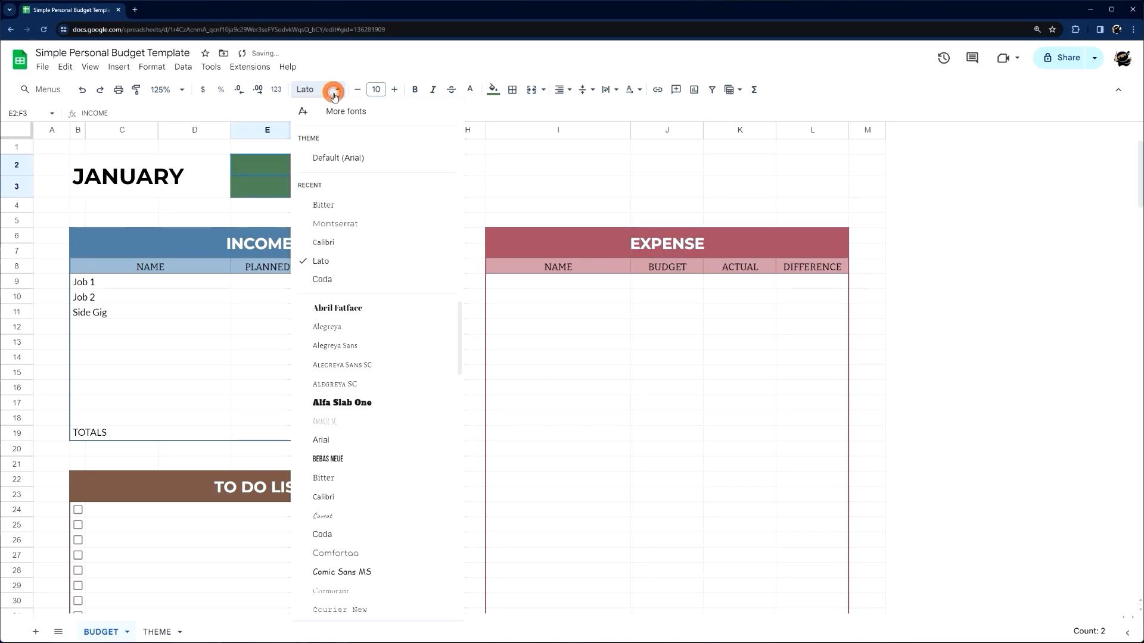
click(329, 223)
click(415, 90)
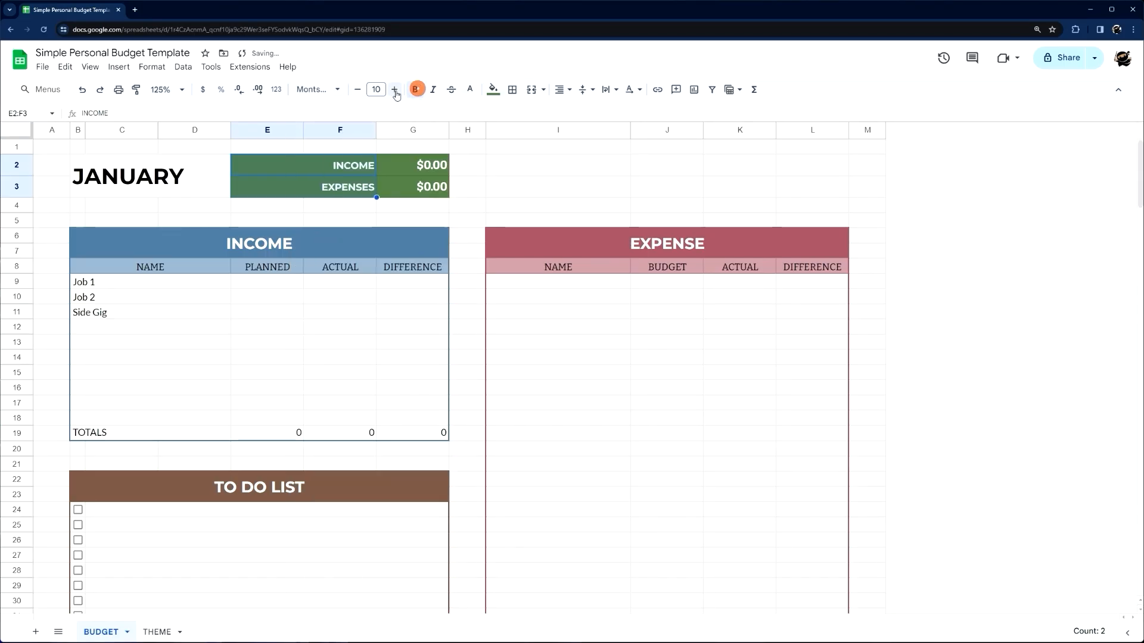
click(395, 91)
click(395, 91)
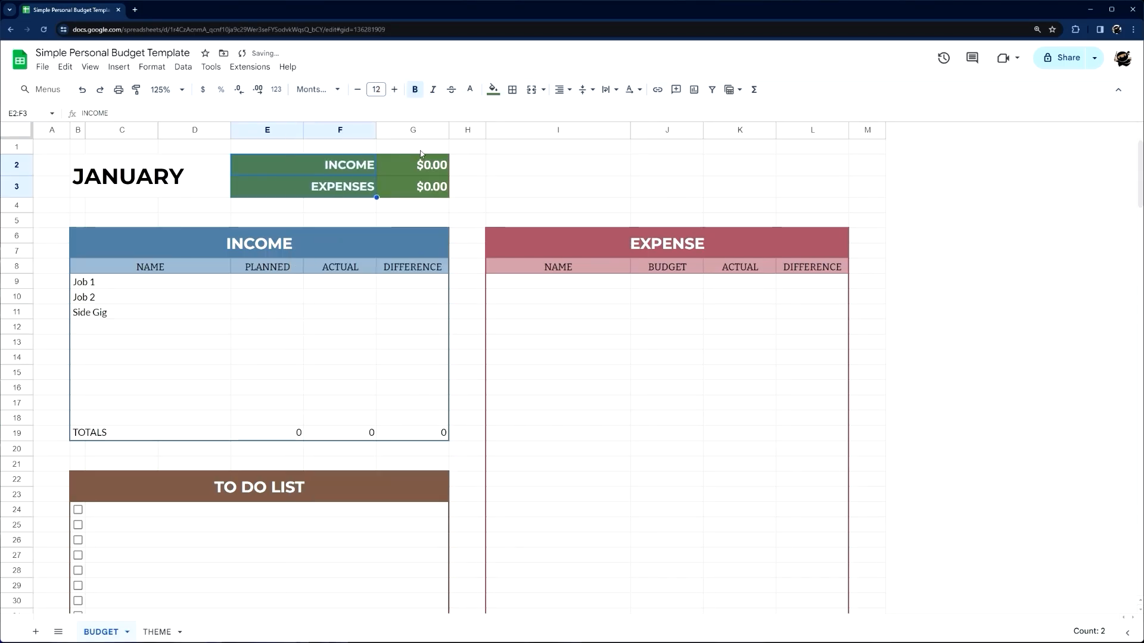
- Enter the label LEFT TO BUDGET in I2 and LEFT TO SPEND in K2
click(546, 174)
text(LEFT TO B)
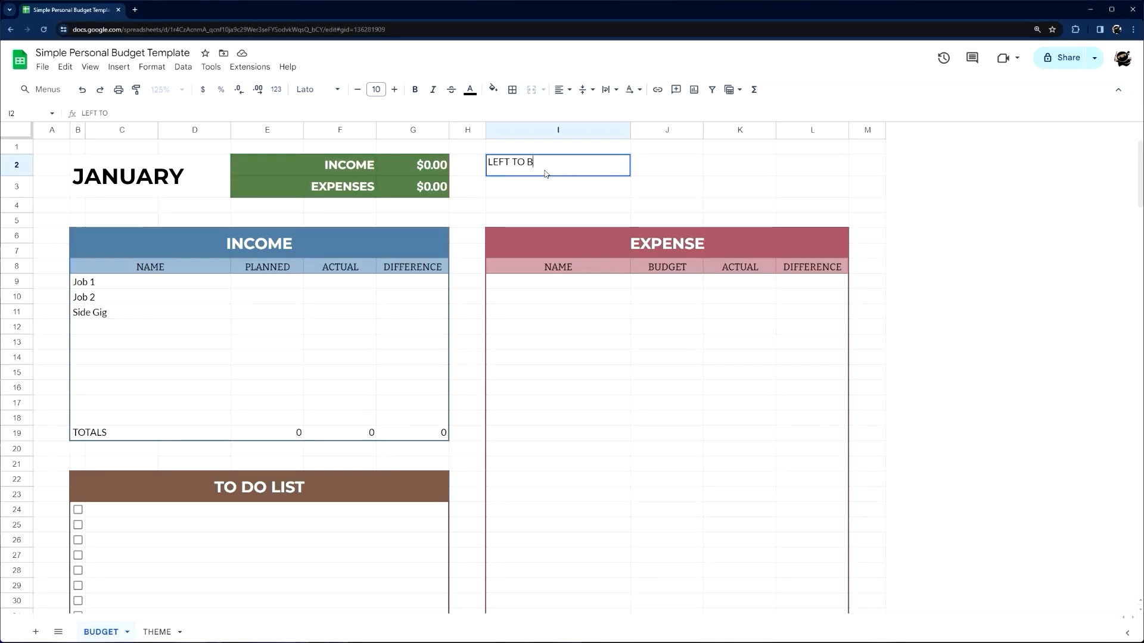
text(UDGET)
key(Tab)
key(Tab)
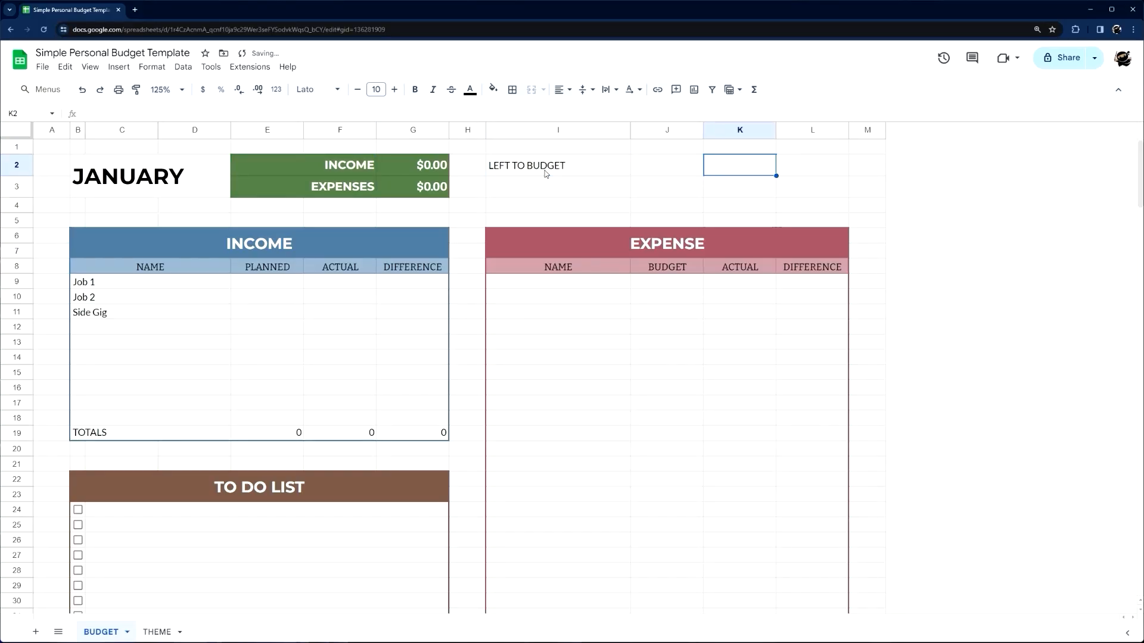
text(LEFT TO SPEND)
key(Return)
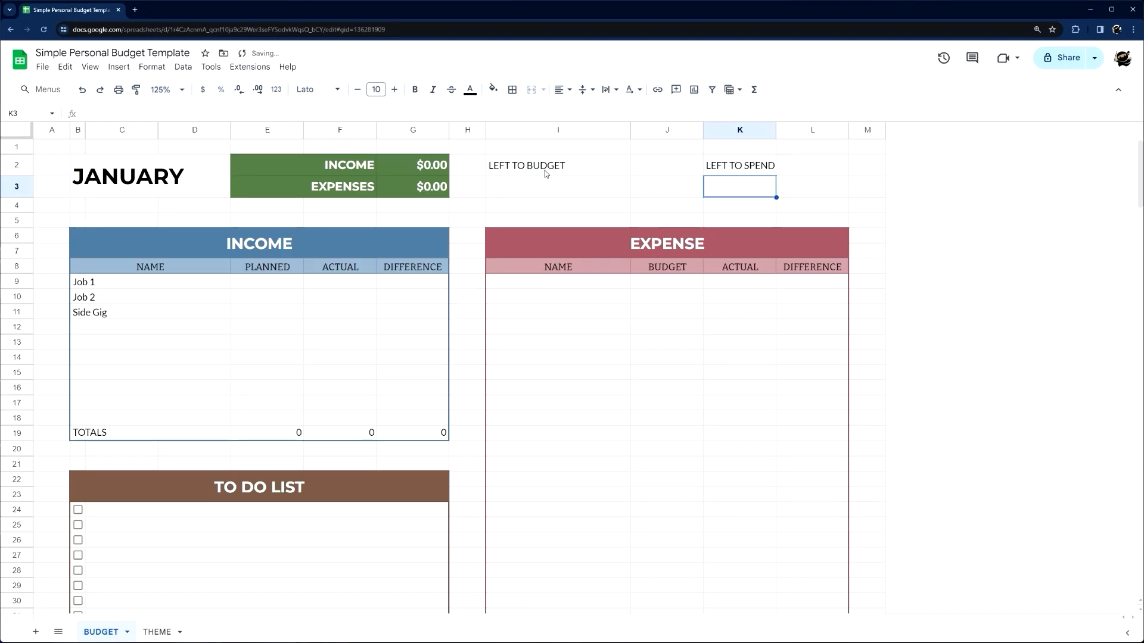
- Merge K2:L3 horizontally row by row and centre the contents of I2:L3
drag(756, 158, 834, 190)
click(543, 90)
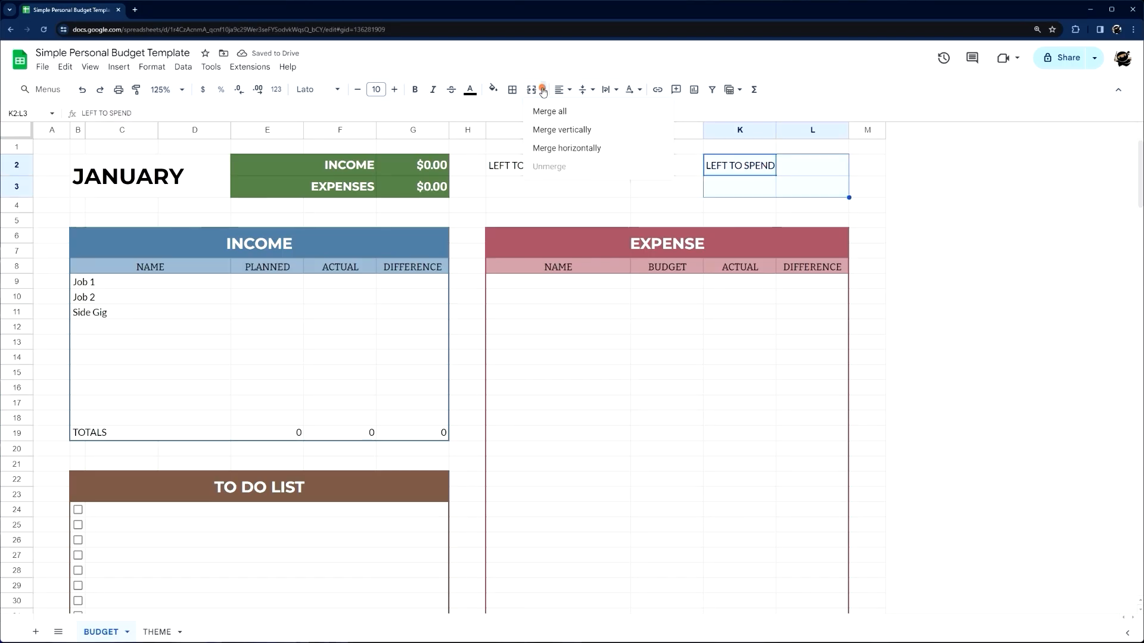
click(578, 154)
drag(542, 165, 799, 188)
click(561, 89)
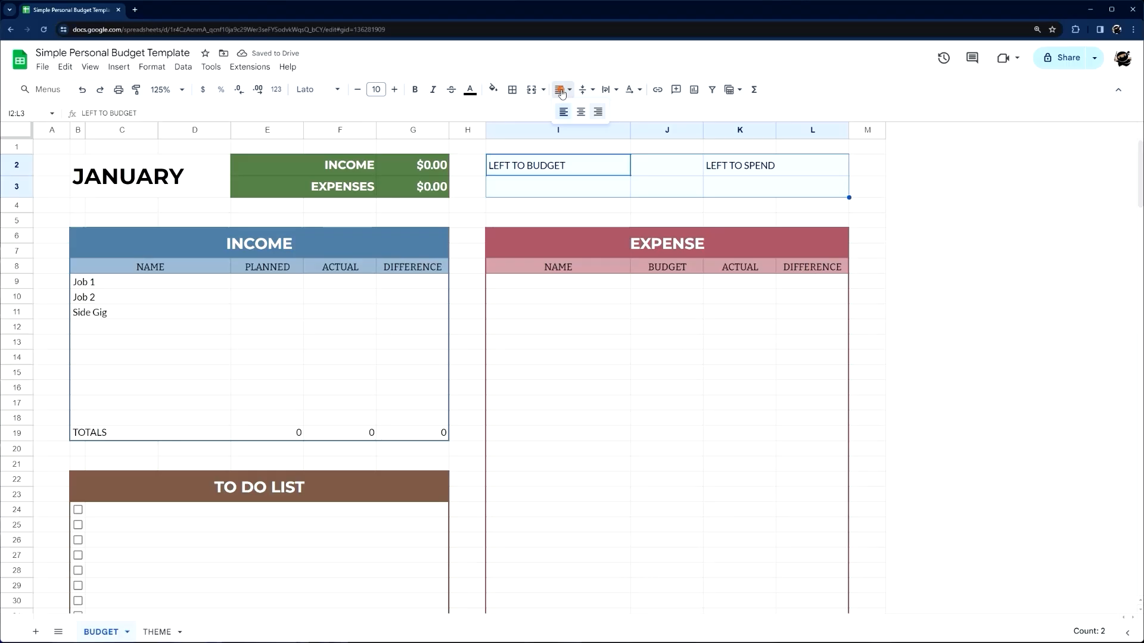
click(580, 112)
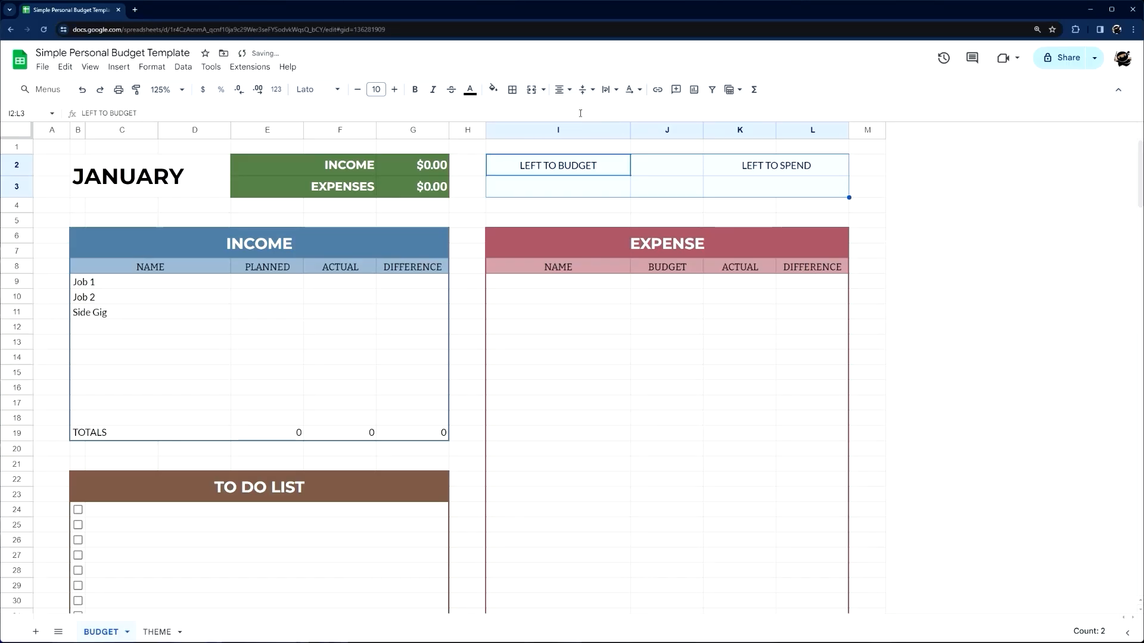
- Calculate LEFT TO BUDGET in I3 as planned income total minus budgeted expense total, with =E19-J39
click(562, 192)
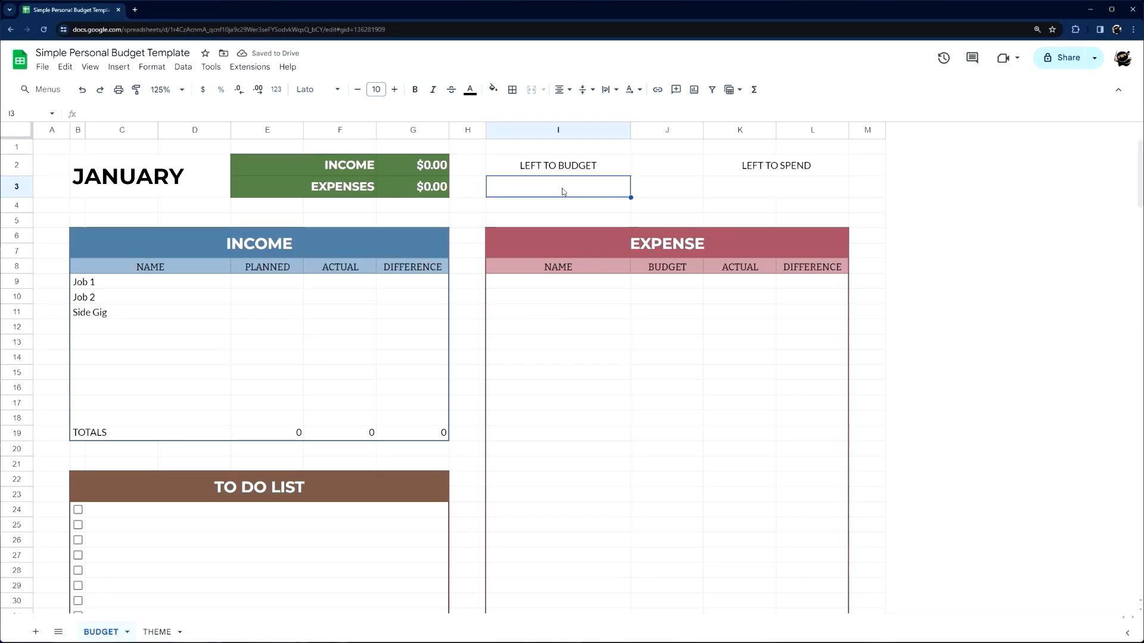
text(=)
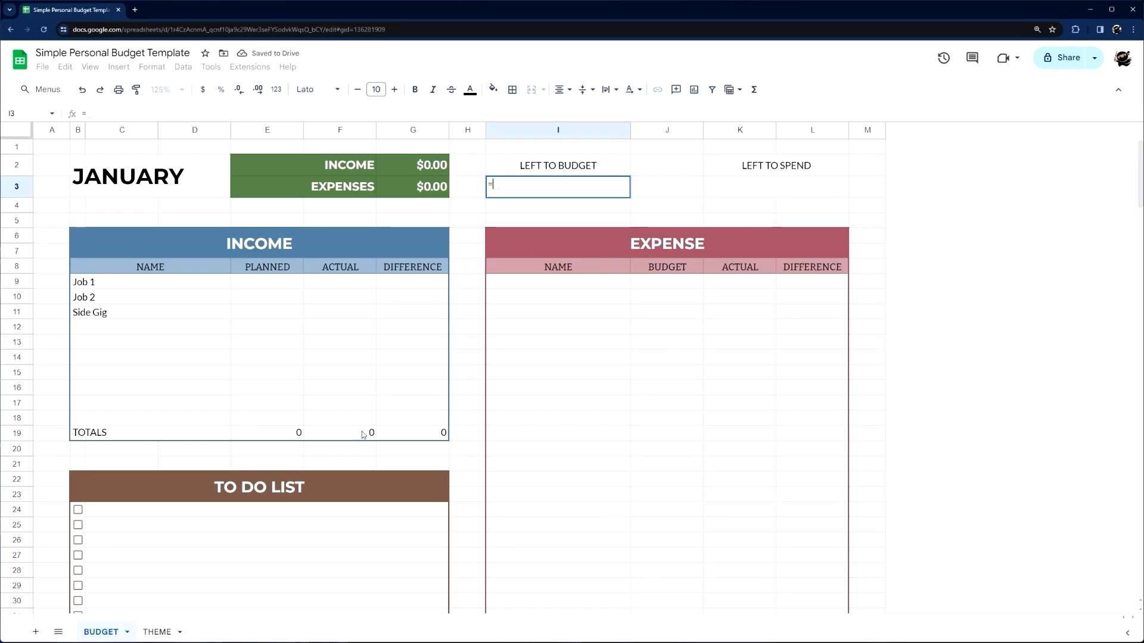
click(284, 434)
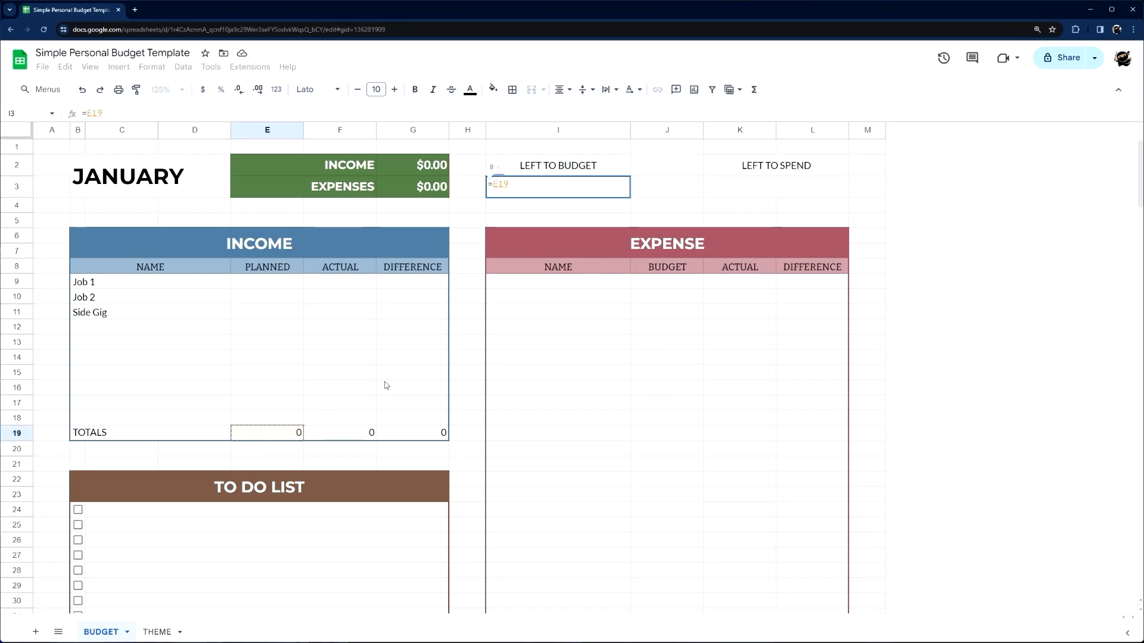
text(-)
scroll(658, 409, down, 4)
click(675, 480)
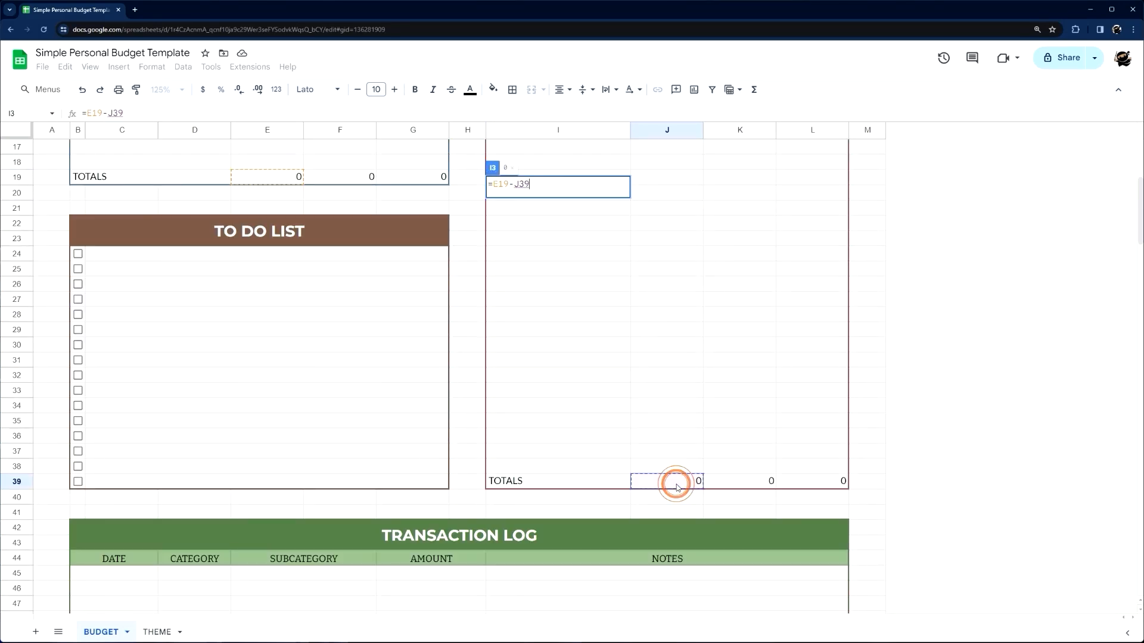
key(Return)
- Calculate LEFT TO SPEND in K3 as actual income total minus actual expense total, with =F19-K39
click(774, 188)
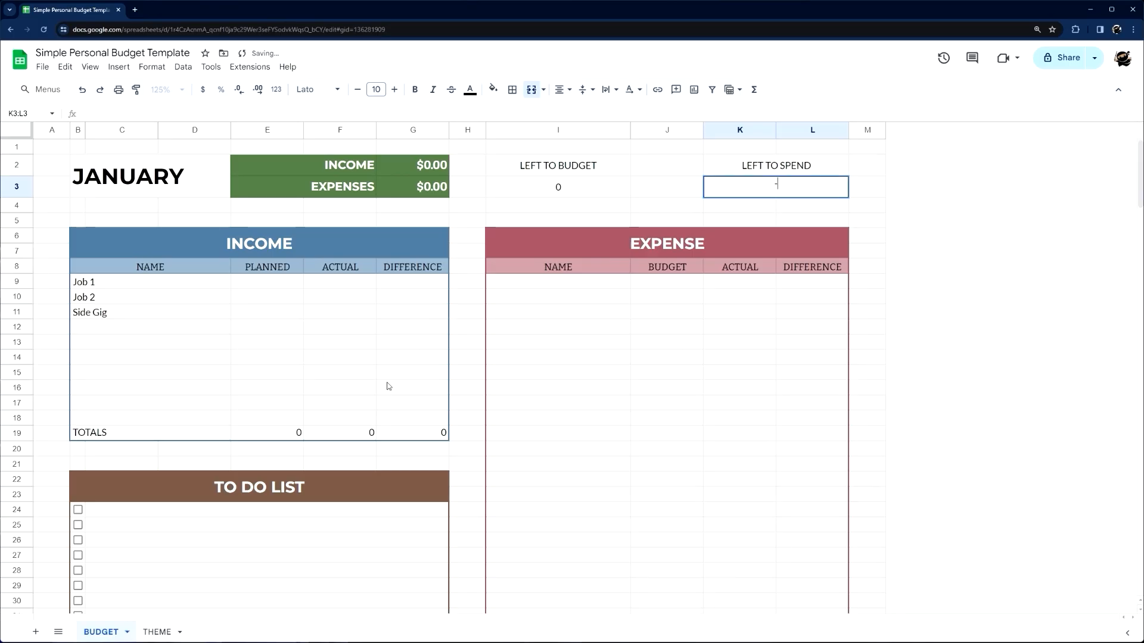
click(337, 434)
click(764, 192)
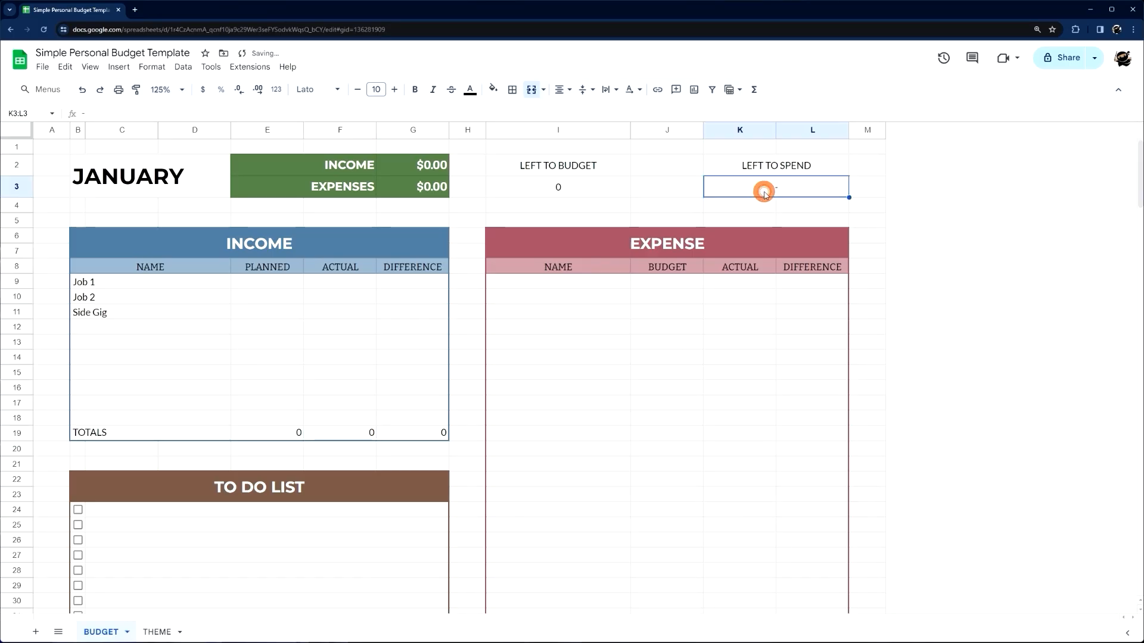
text(=)
click(345, 432)
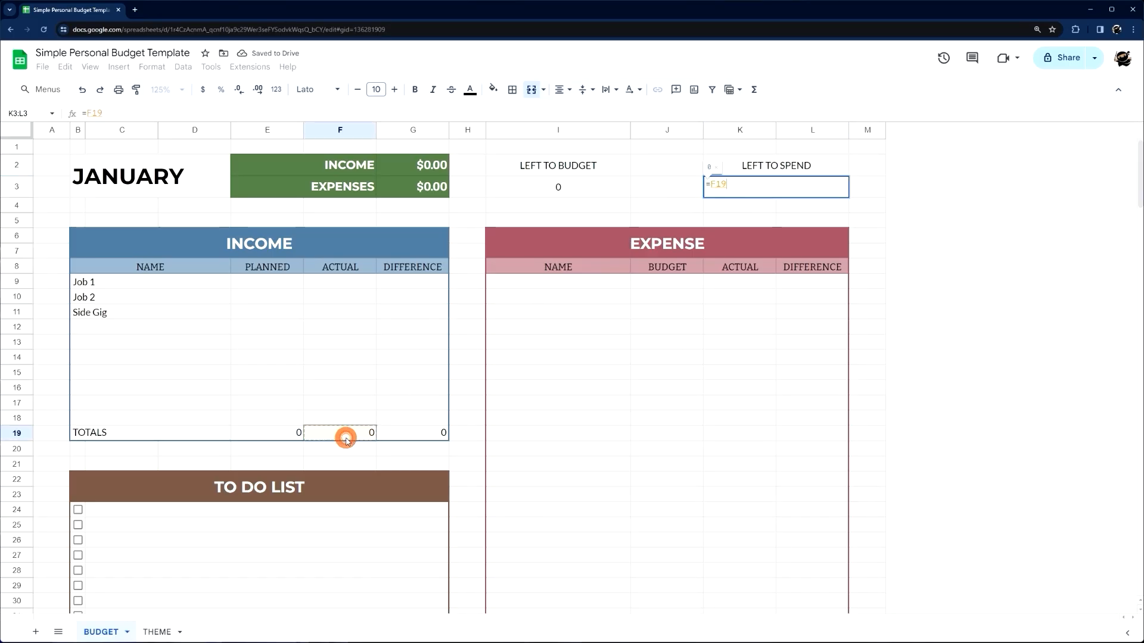
text(-)
scroll(656, 417, down, 5)
click(736, 481)
key(Return)
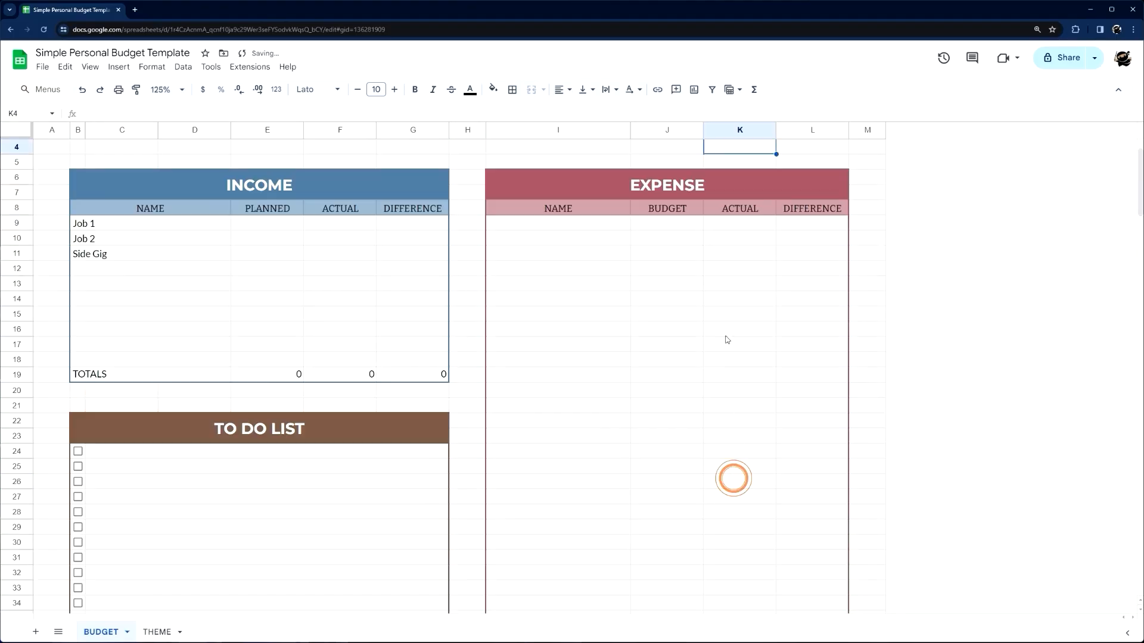
- Format the amounts in I3 and K3 as currency in bold Bitter at size 12
click(589, 187)
ctrl+click(791, 185)
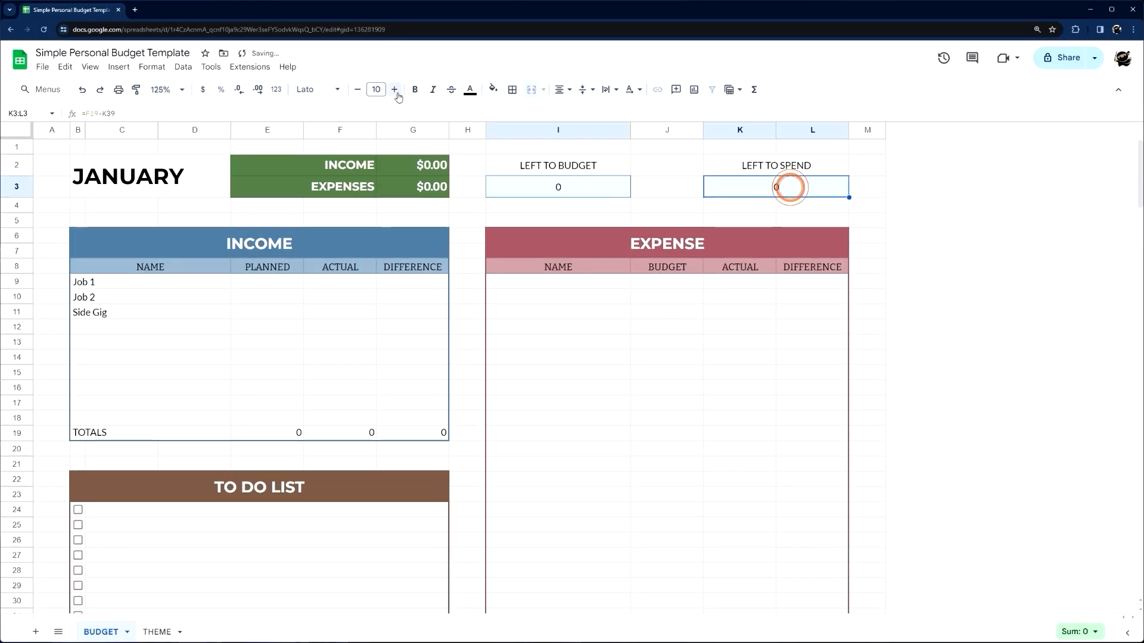
click(206, 91)
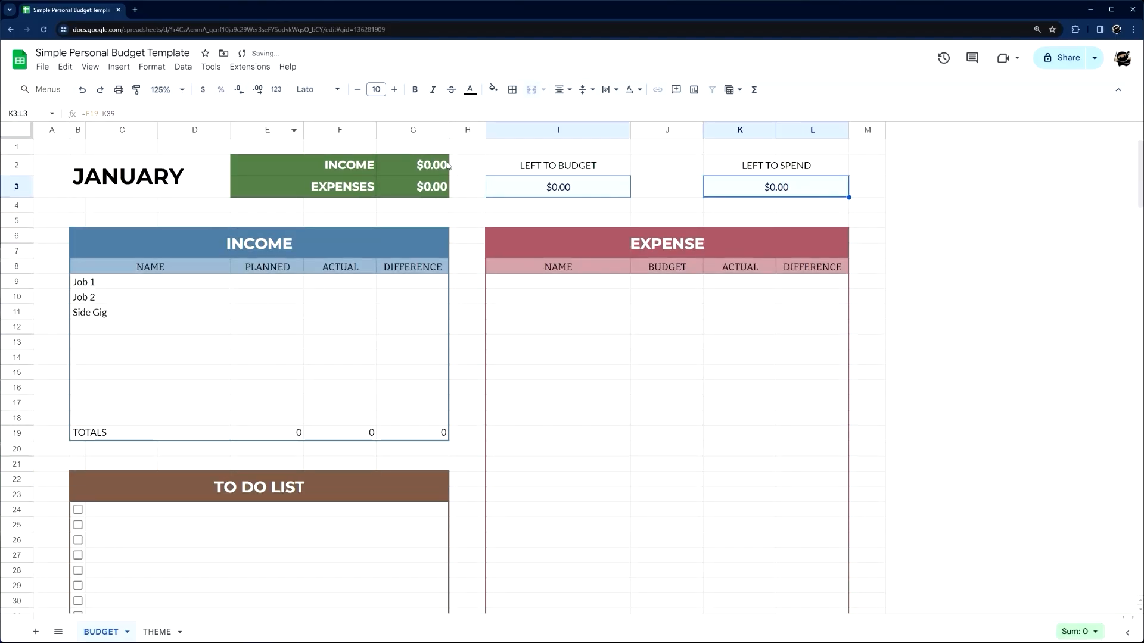
click(298, 89)
click(324, 223)
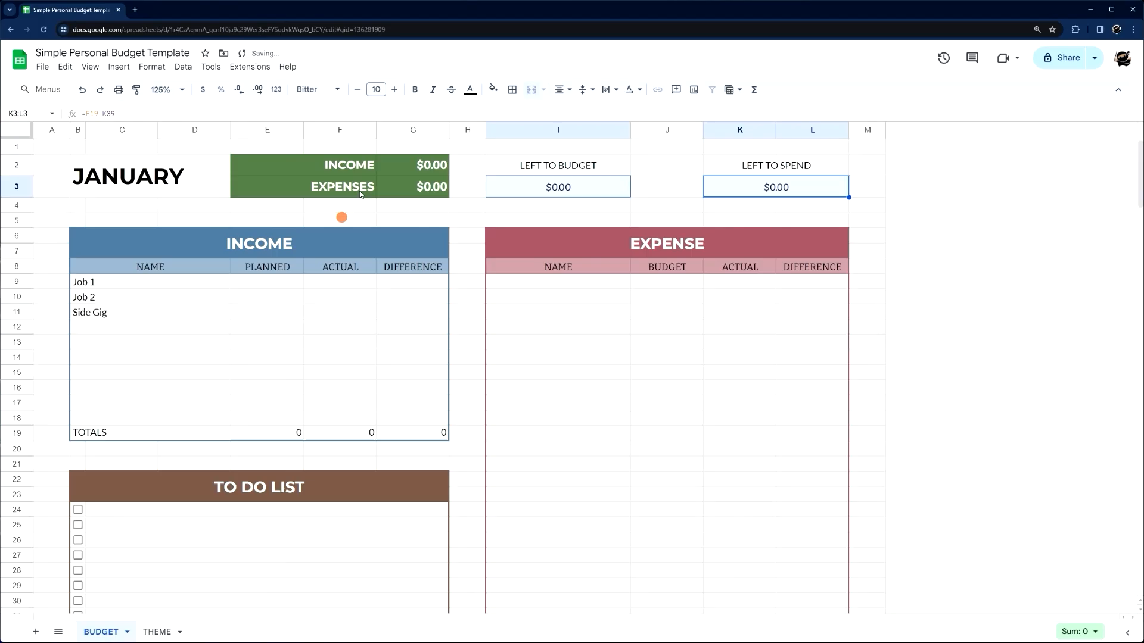
click(416, 89)
click(394, 89)
click(393, 90)
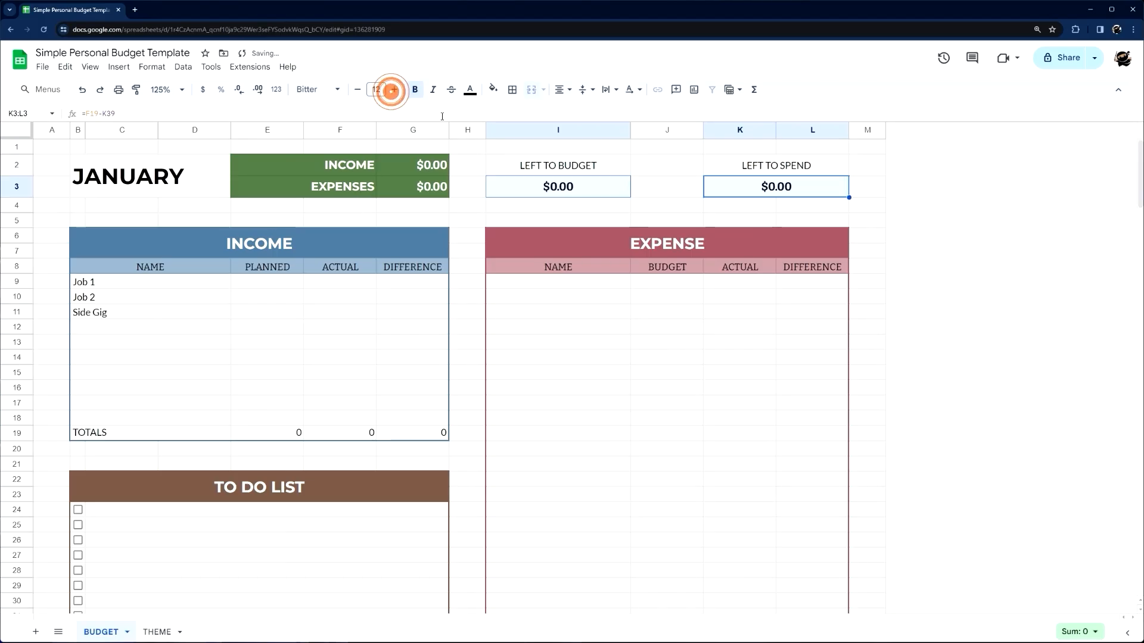
- Fill the LEFT TO BUDGET and LEFT TO SPEND blocks with the dark green theme colour and make their text white
click(570, 169)
shift+click(584, 187)
ctrl+click(741, 166)
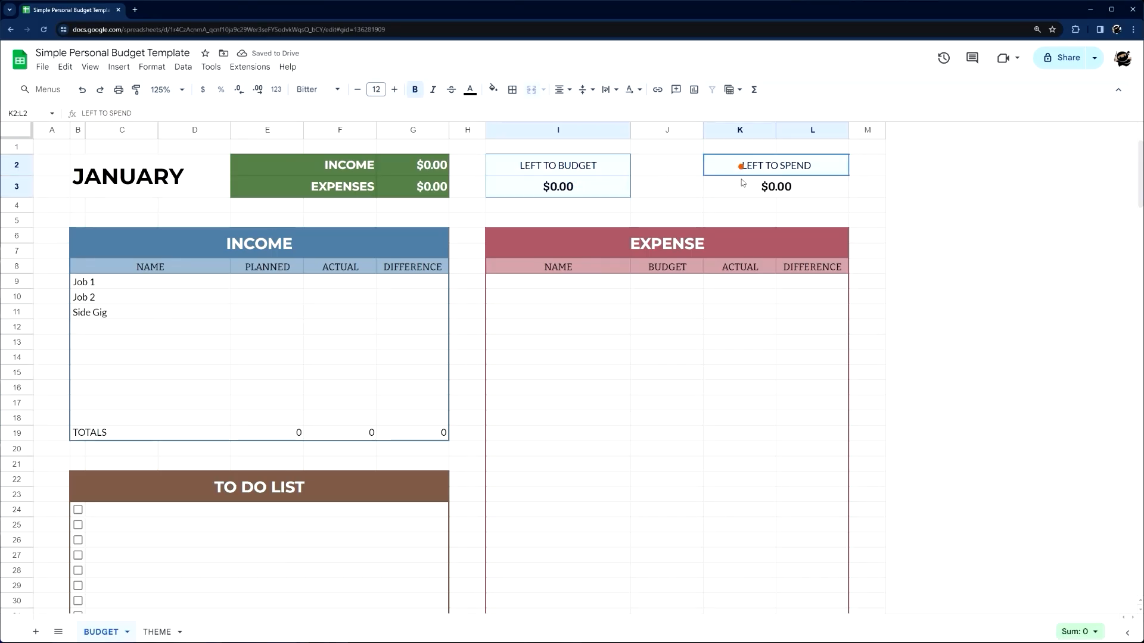
shift+click(743, 183)
click(493, 90)
click(597, 284)
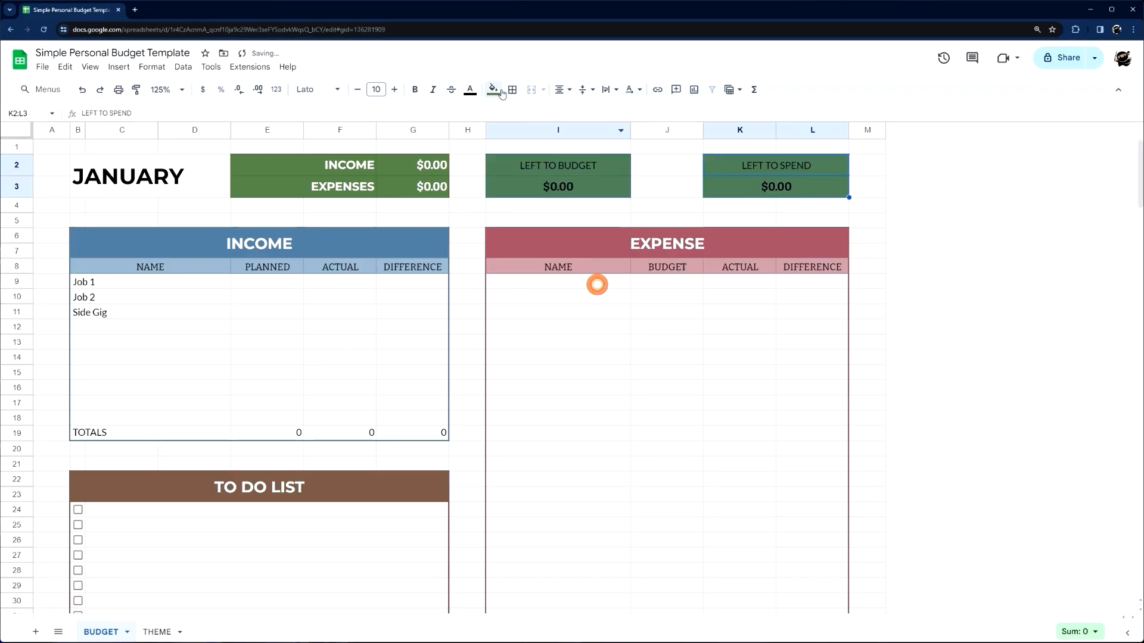
click(470, 89)
click(587, 125)
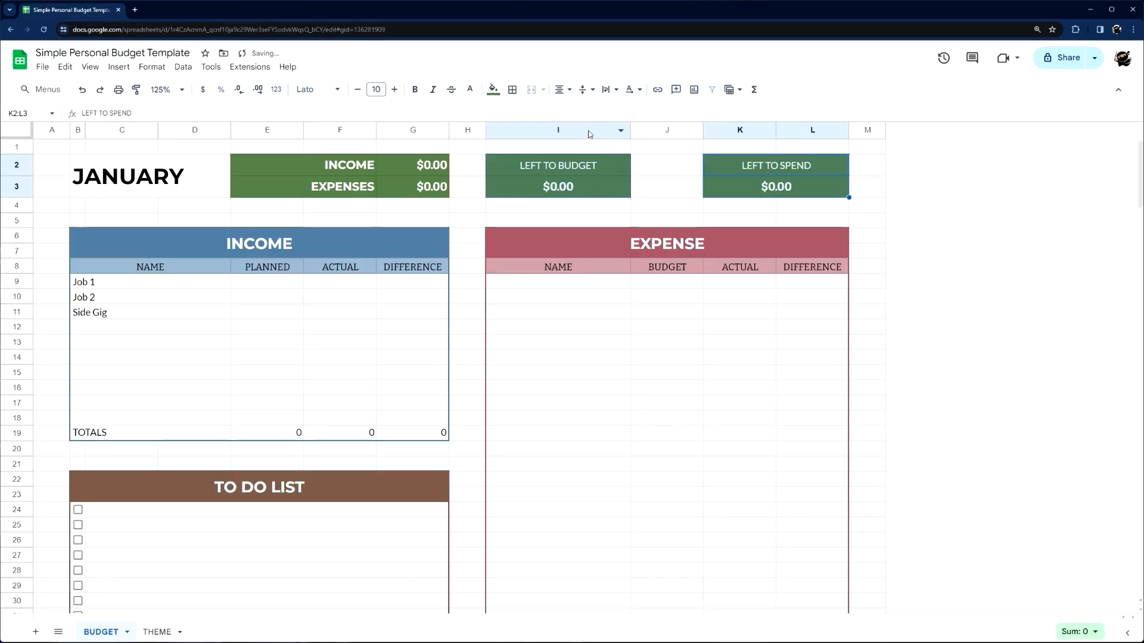
- Align the LEFT TO BUDGET and LEFT TO SPEND labels to the bottom of their cells
click(542, 169)
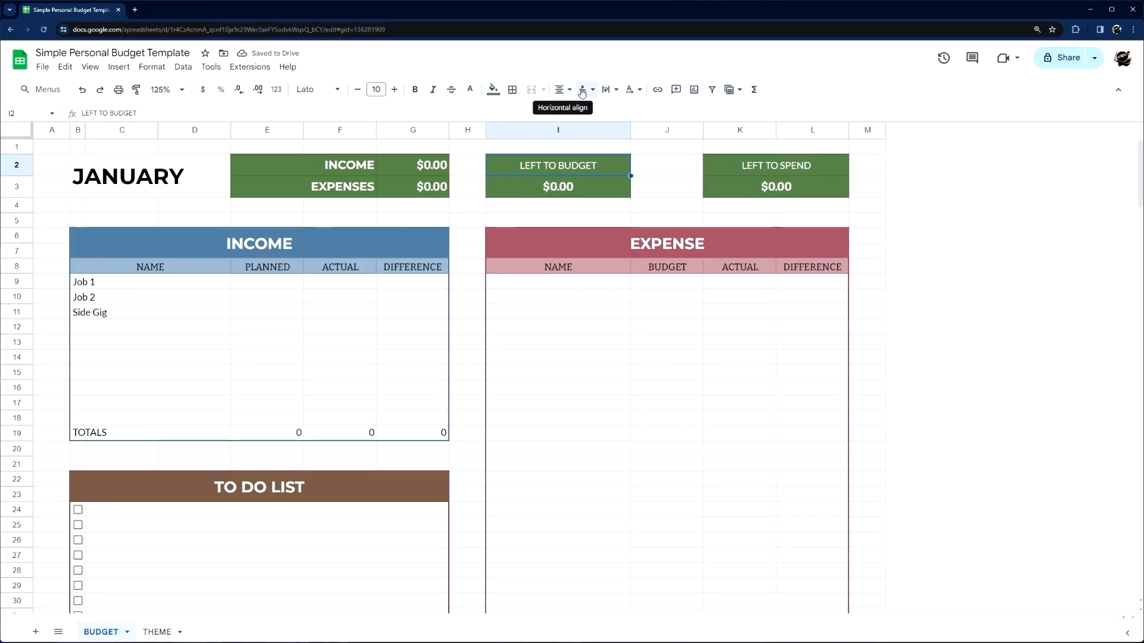
click(582, 90)
click(616, 115)
click(764, 166)
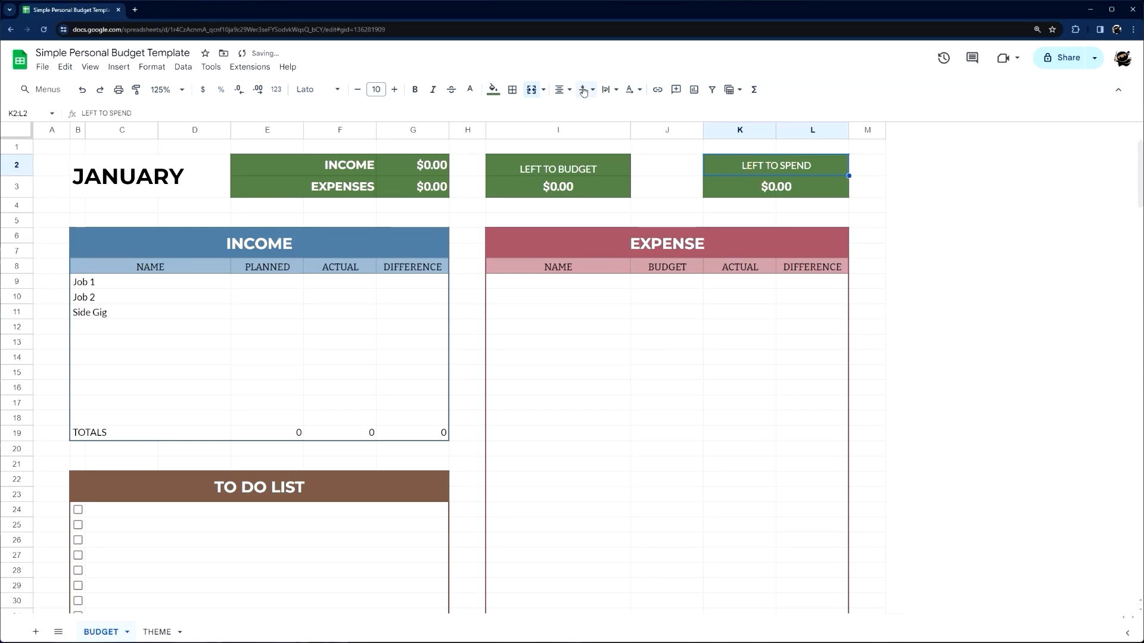
click(582, 89)
click(619, 111)
click(949, 280)
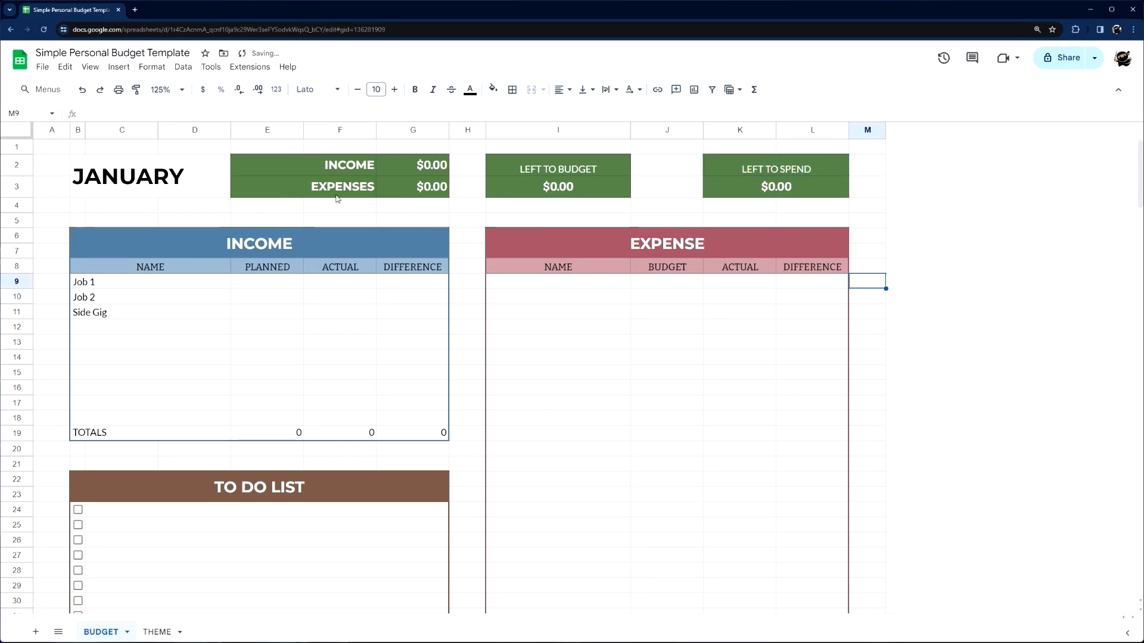
scroll(302, 237, down, 5)
scroll(312, 263, up, 5)
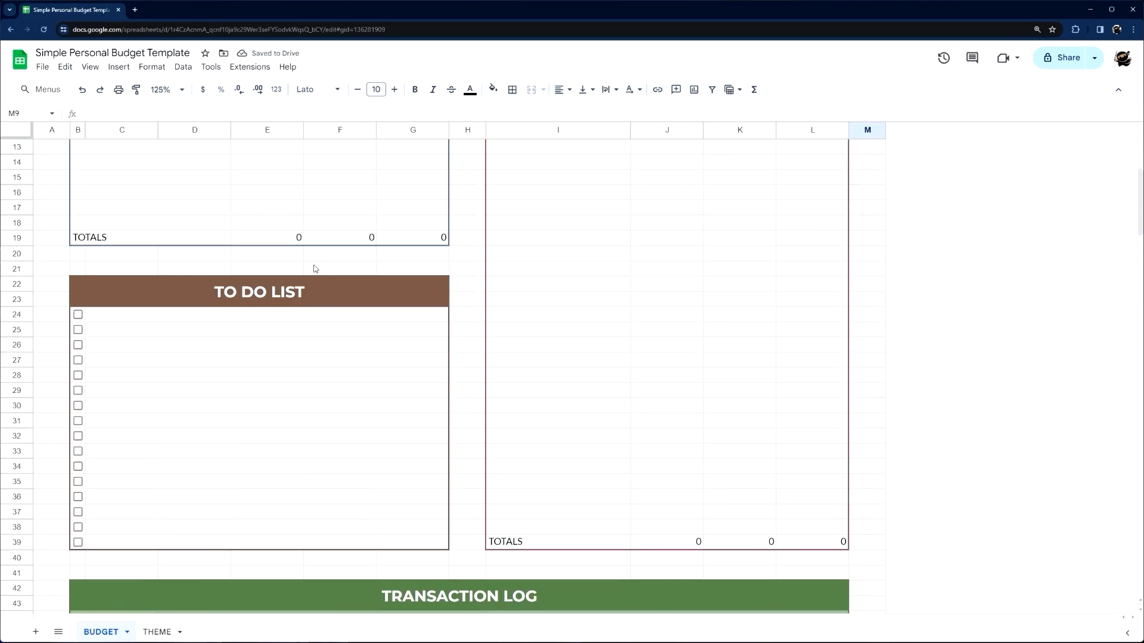
scroll(316, 260, down, 2)
drag(199, 331, 430, 334)
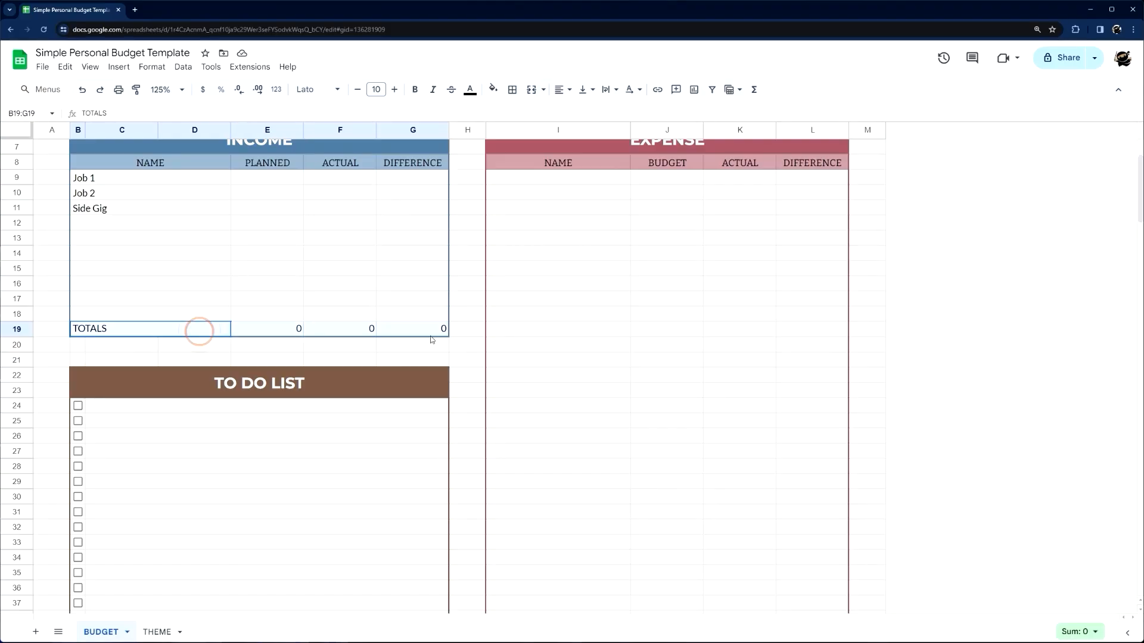
scroll(393, 295, up, 2)
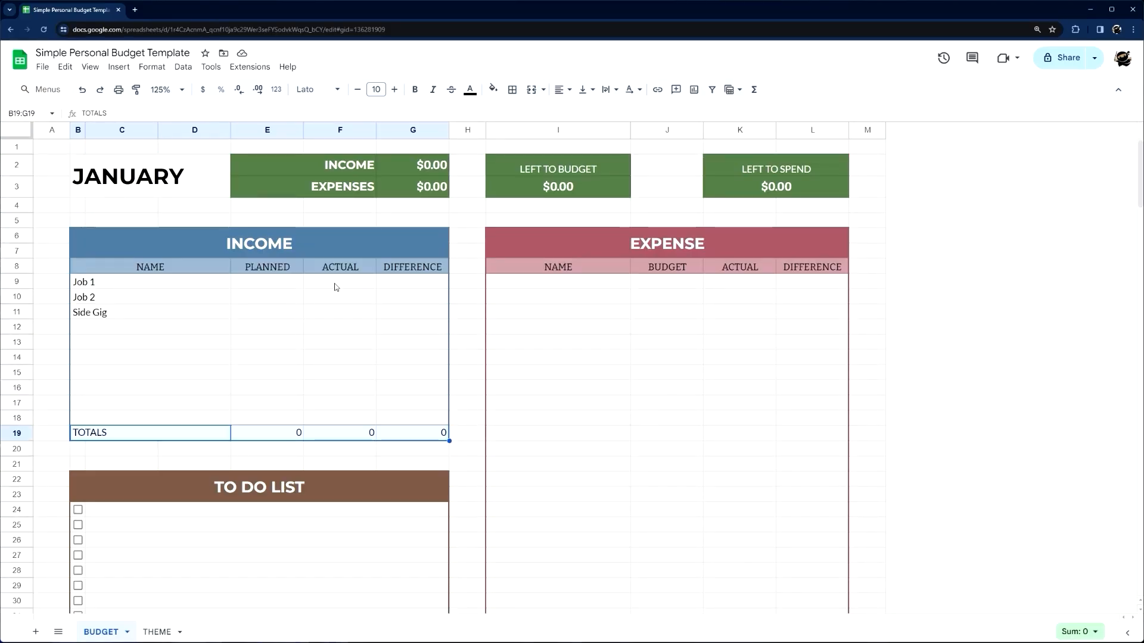
- Fill the income table's ACTUAL and DIFFERENCE cells F9:G18 with light gray
drag(335, 287, 343, 417)
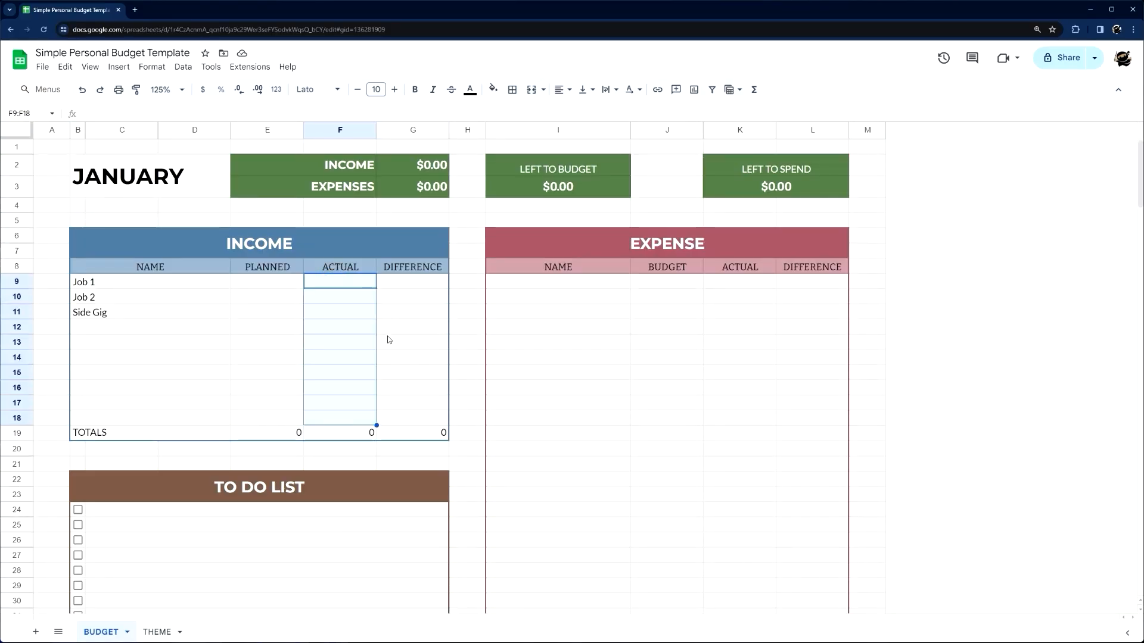
click(345, 284)
shift+click(405, 421)
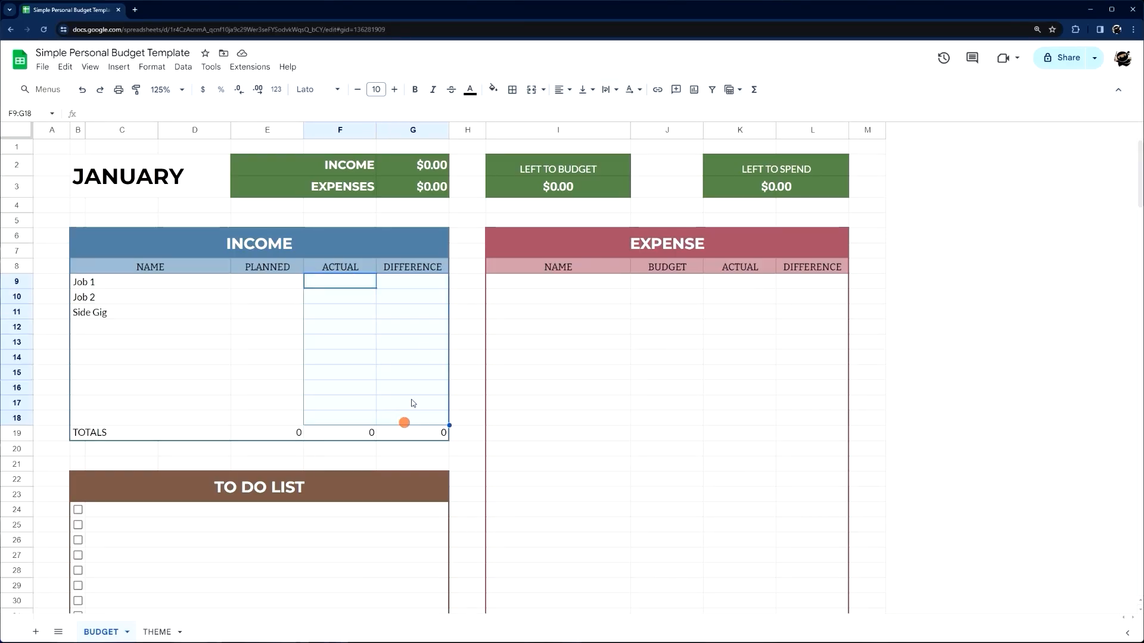
click(493, 89)
click(596, 134)
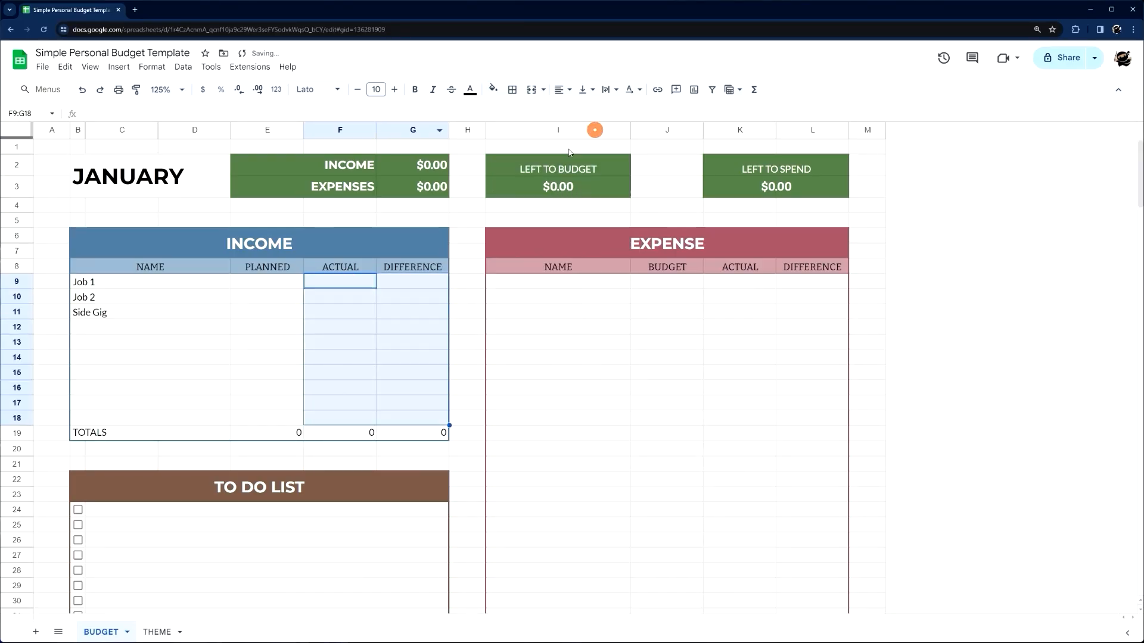
- Fill the Expense table's Actual and Difference cells (K9:L38) with the same colour used for the Income table's matching columns
click(769, 284)
scroll(804, 407, down, 5)
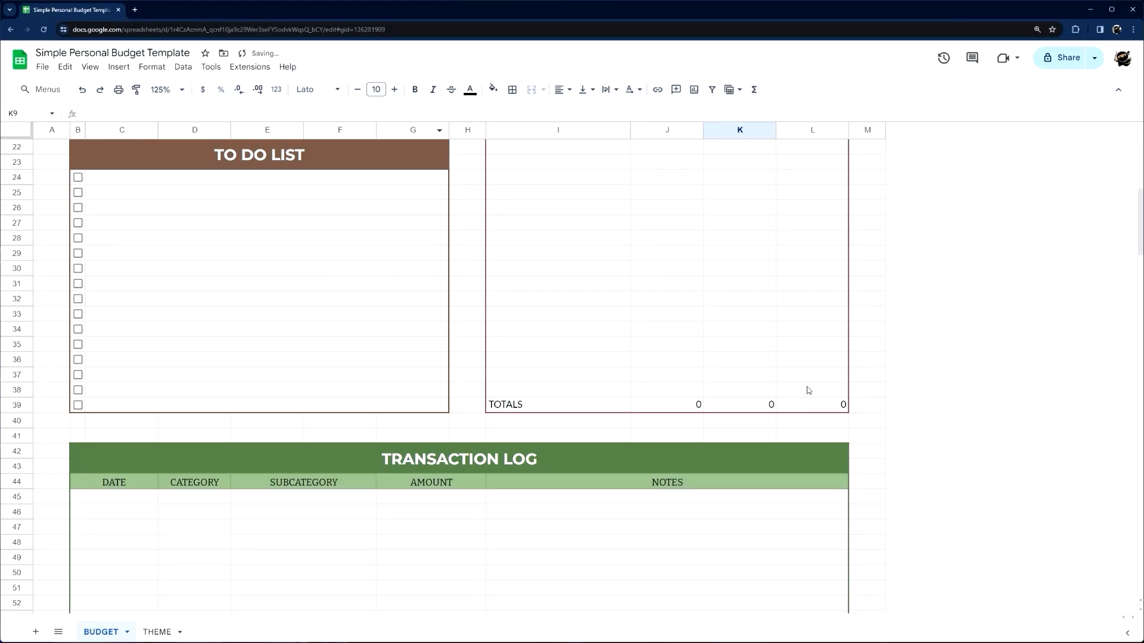
shift+click(808, 390)
click(494, 90)
click(597, 134)
scroll(467, 251, up, 5)
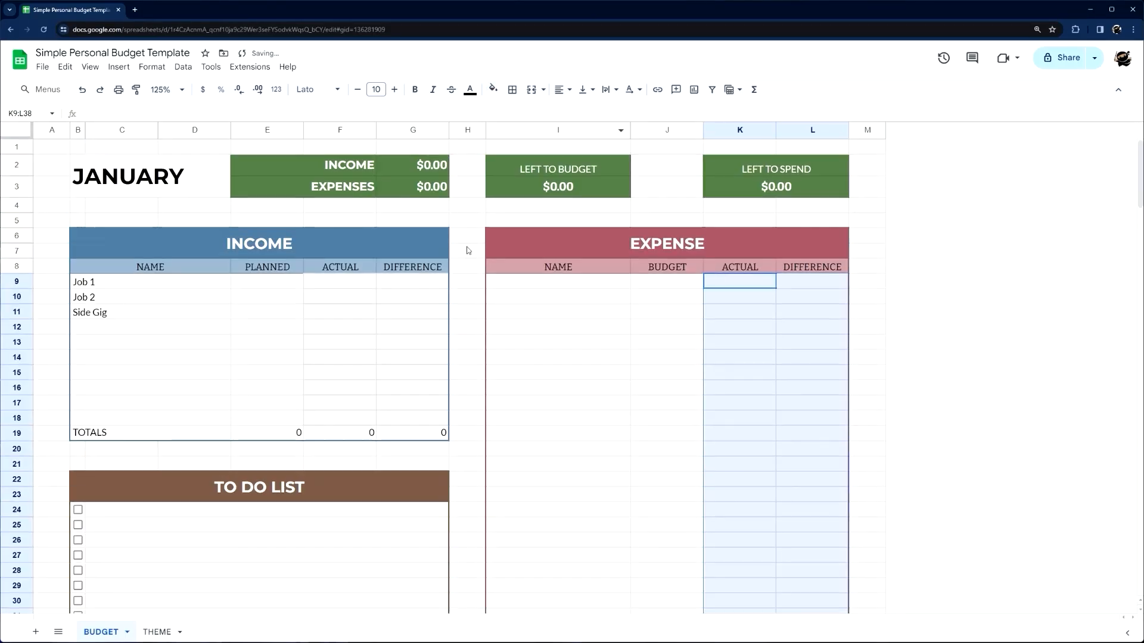
click(348, 283)
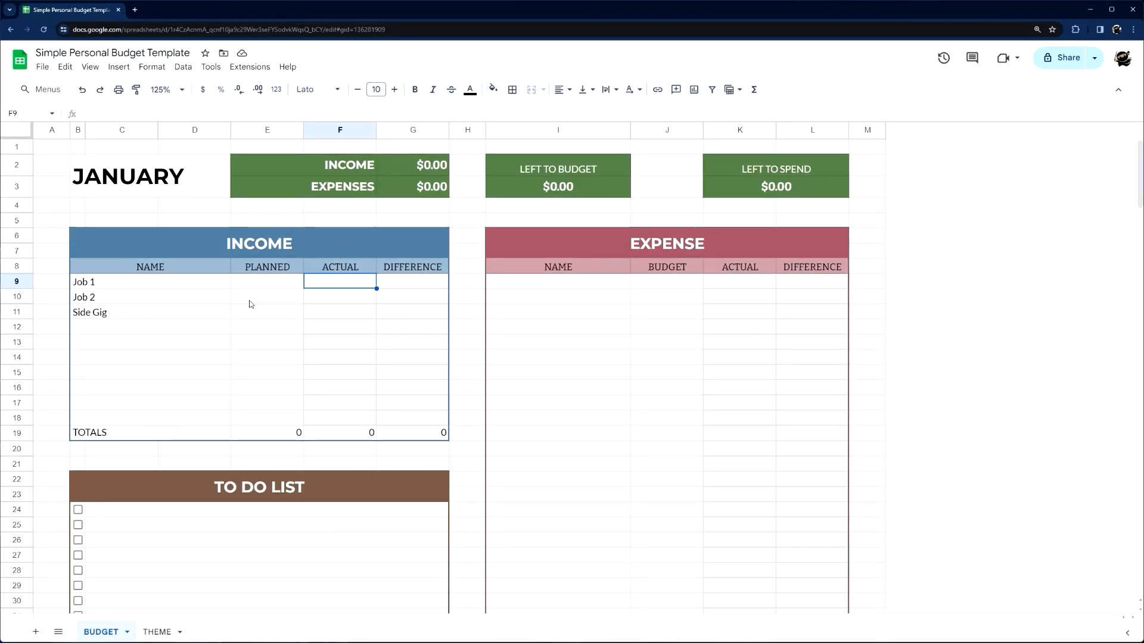
- List expense names from I9: Auto / Transport, Cell Phone, Debt Payment, Entertainment, Food, Gifts & Charity, Health & Fitness, Housing, Investments, Kids, Personal / Misc, Savings, Subscriptions, Travel, Utilities
scroll(250, 301, down, 6)
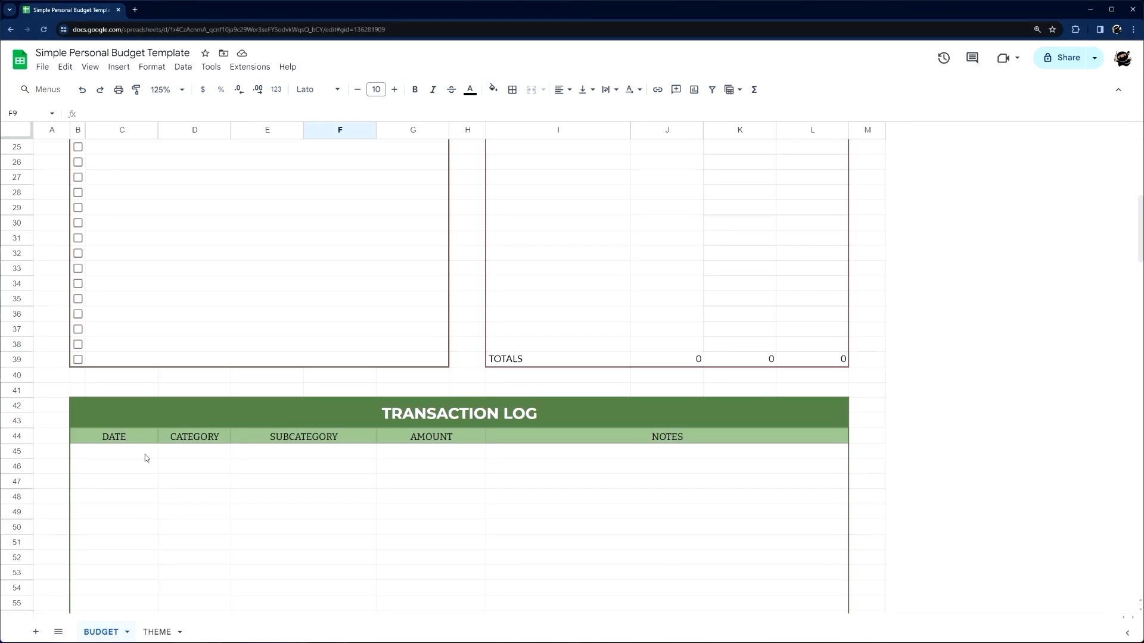
scroll(306, 413, up, 5)
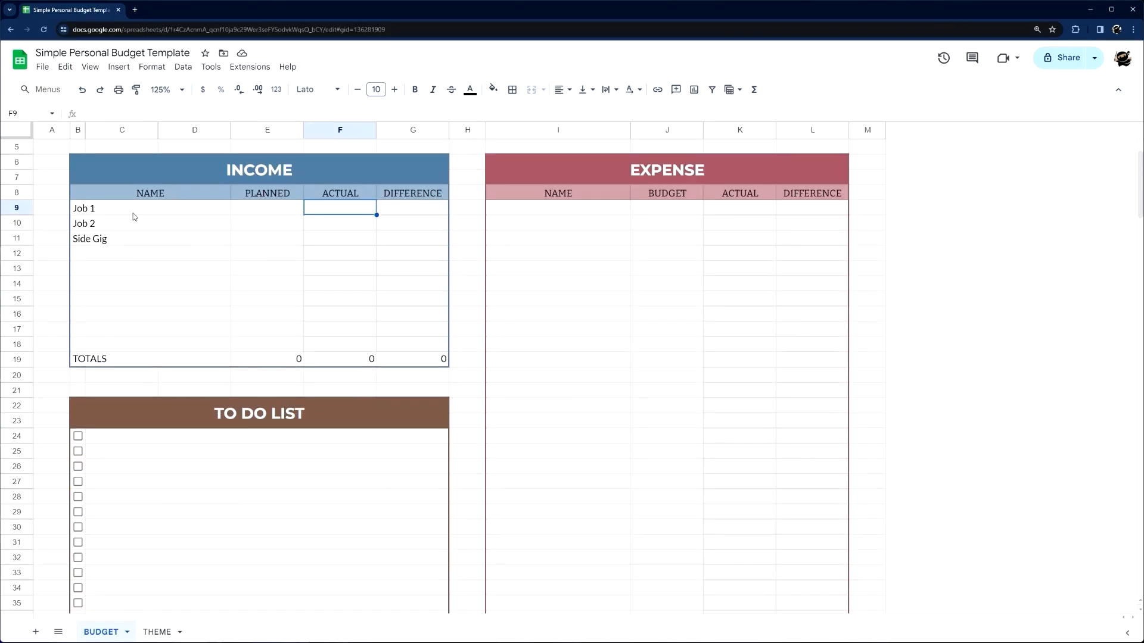
drag(132, 208, 140, 351)
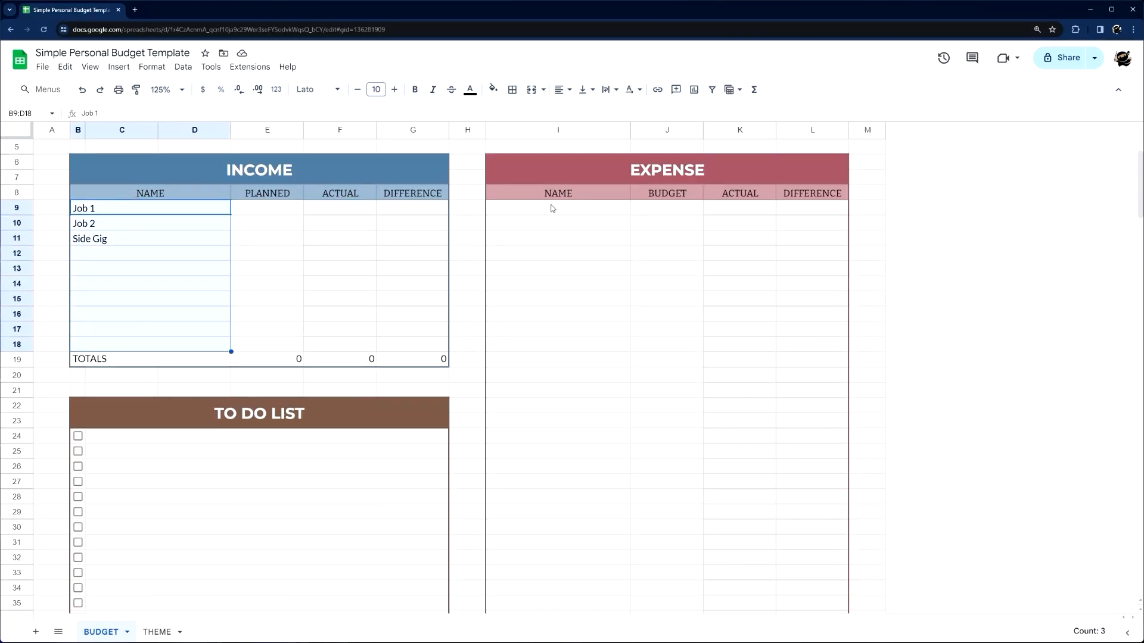
drag(552, 208, 549, 319)
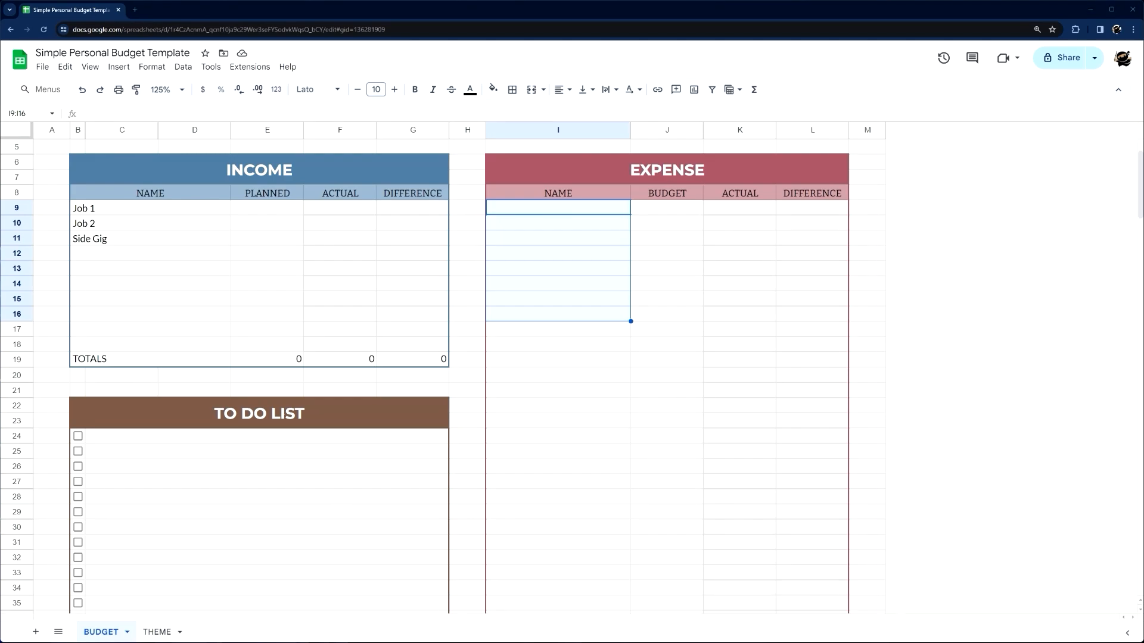
click(577, 210)
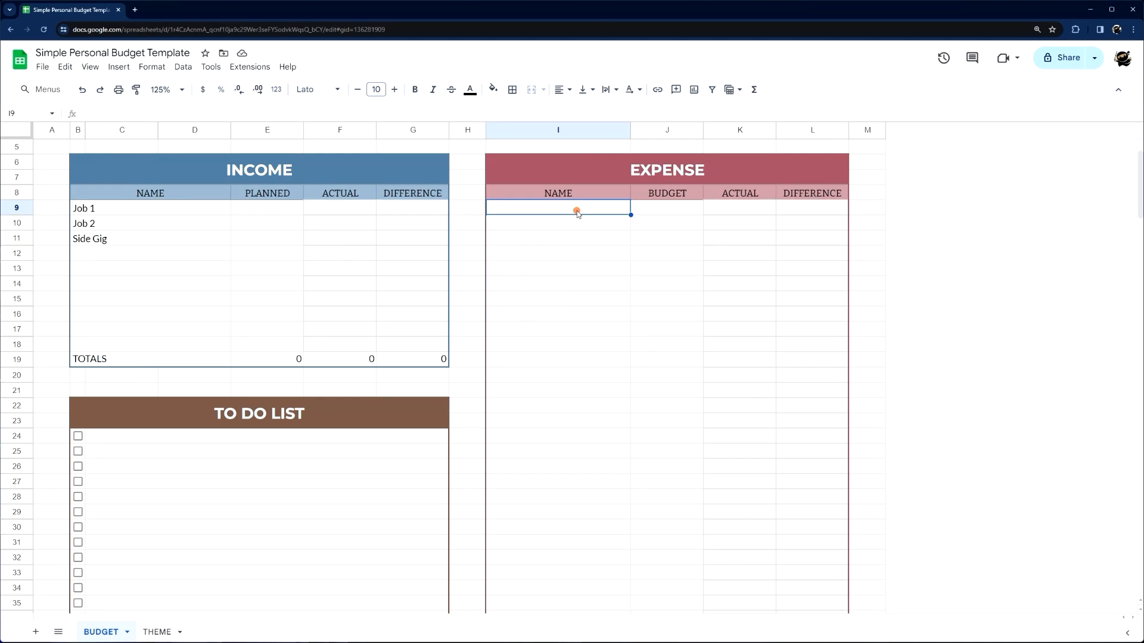
text(Auto / Transport Cell Phone Debt Payment Entertainment Food Gifts & Charity Health & Fitness Housing Investments Kids Personal / Misc Savings Subscriptions Travel Utilities)
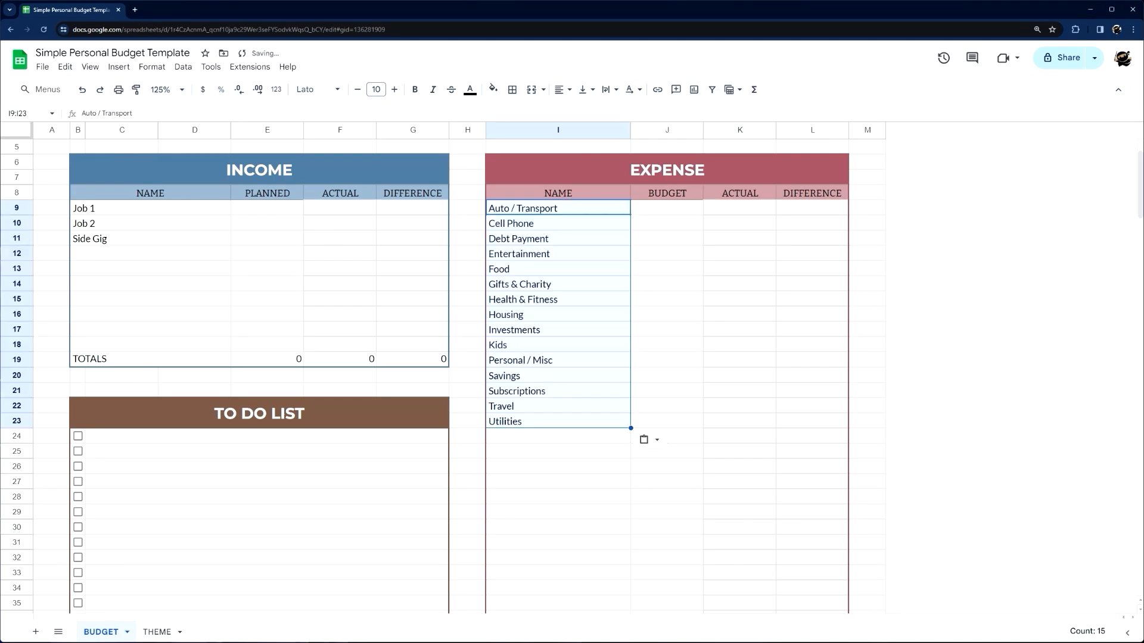
- Add a dropdown to all Category cells of the Transaction Log, D45:D203
scroll(605, 332, down, 7)
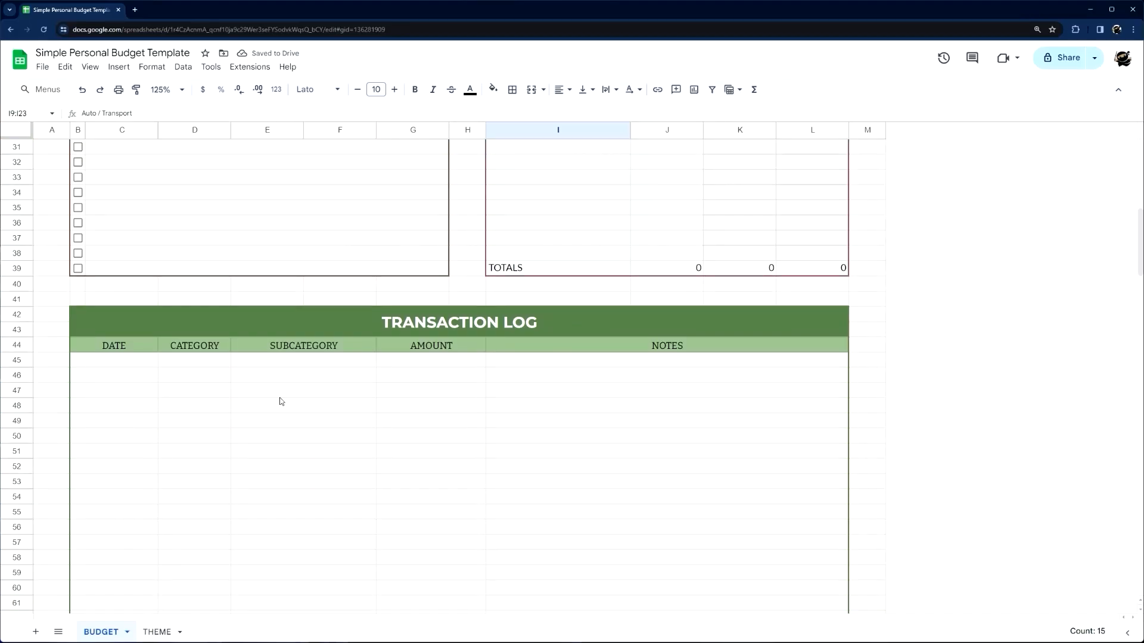
drag(296, 368, 280, 445)
click(205, 364)
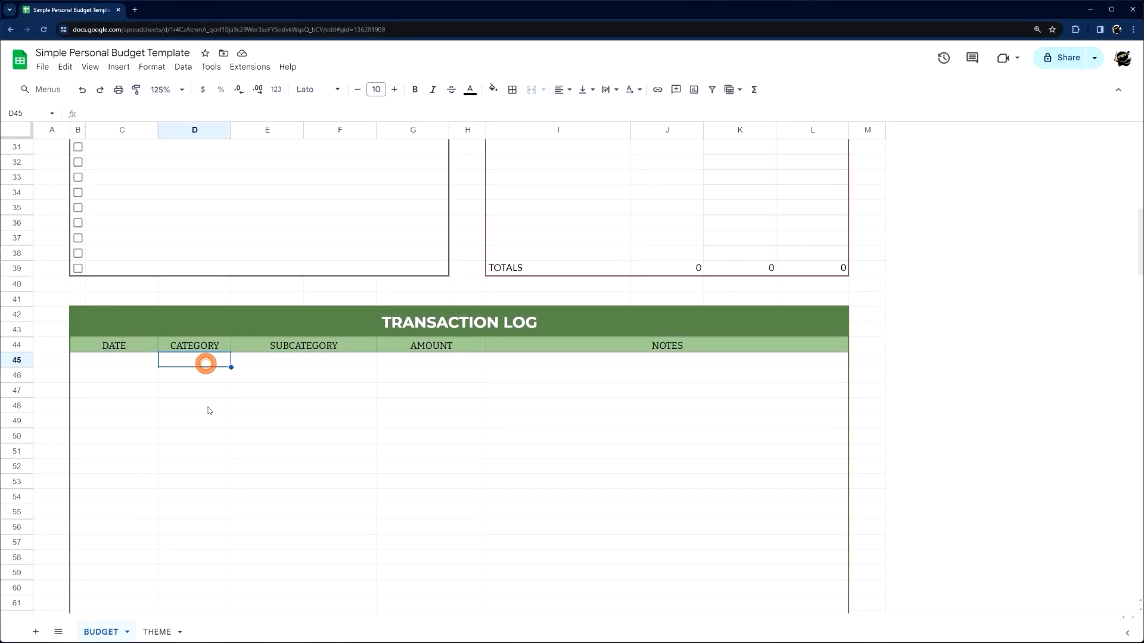
scroll(208, 413, down, 1)
scroll(209, 414, down, 20)
shift+click(204, 560)
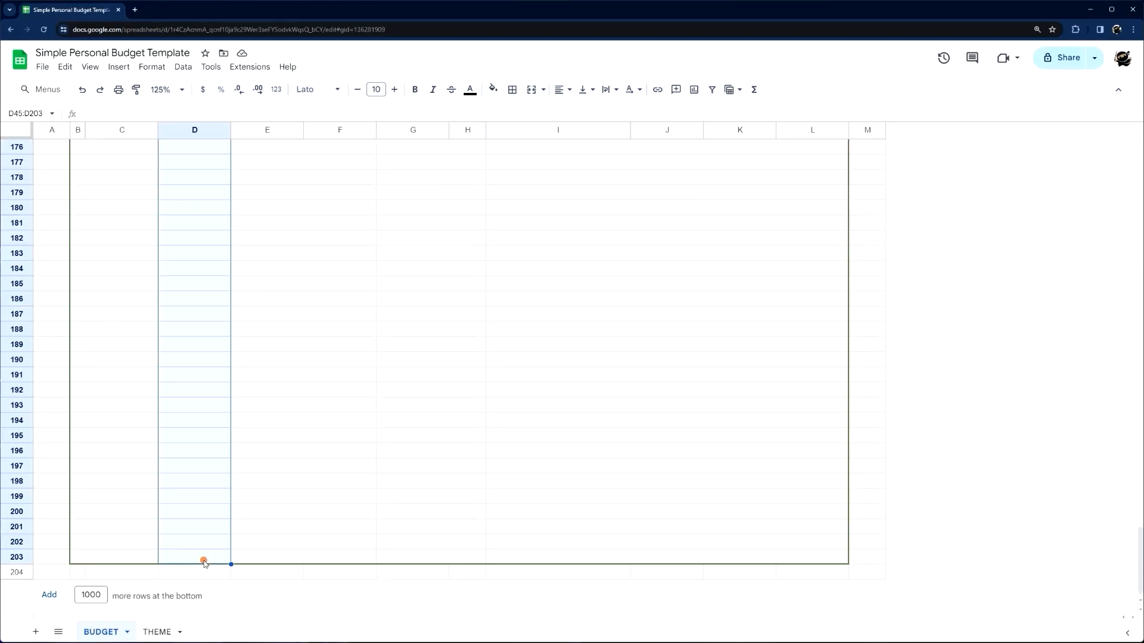
right_click(204, 559)
click(255, 501)
- Set the Category dropdown's two options to Income and Expense
click(1045, 228)
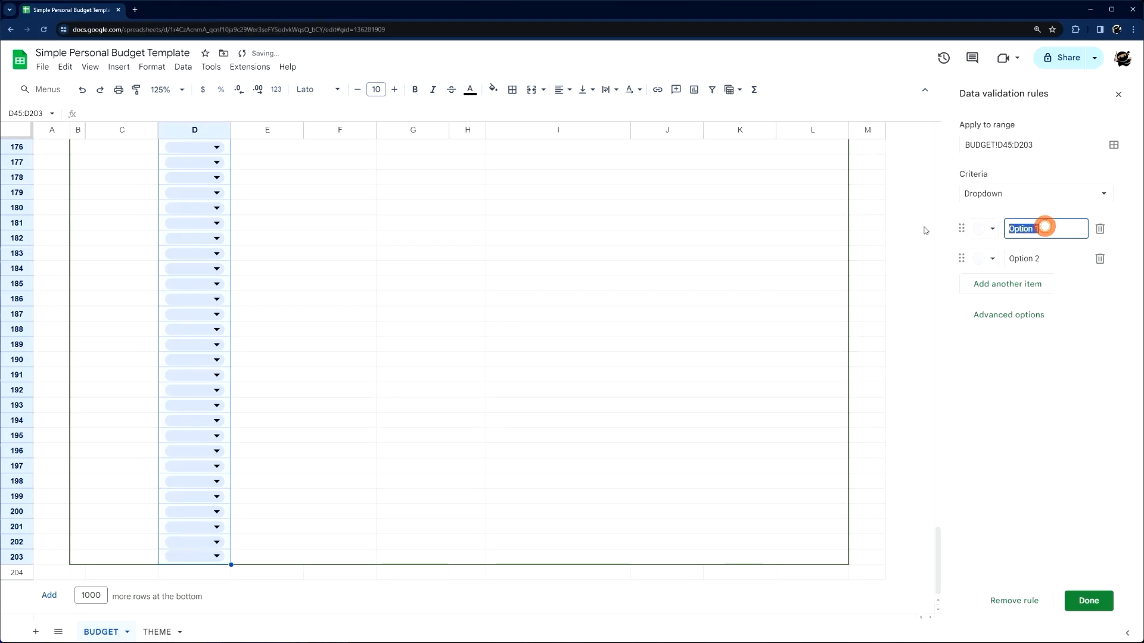
key(Tab)
key(Tab)
key(Tab)
key(Tab)
text(Exp)
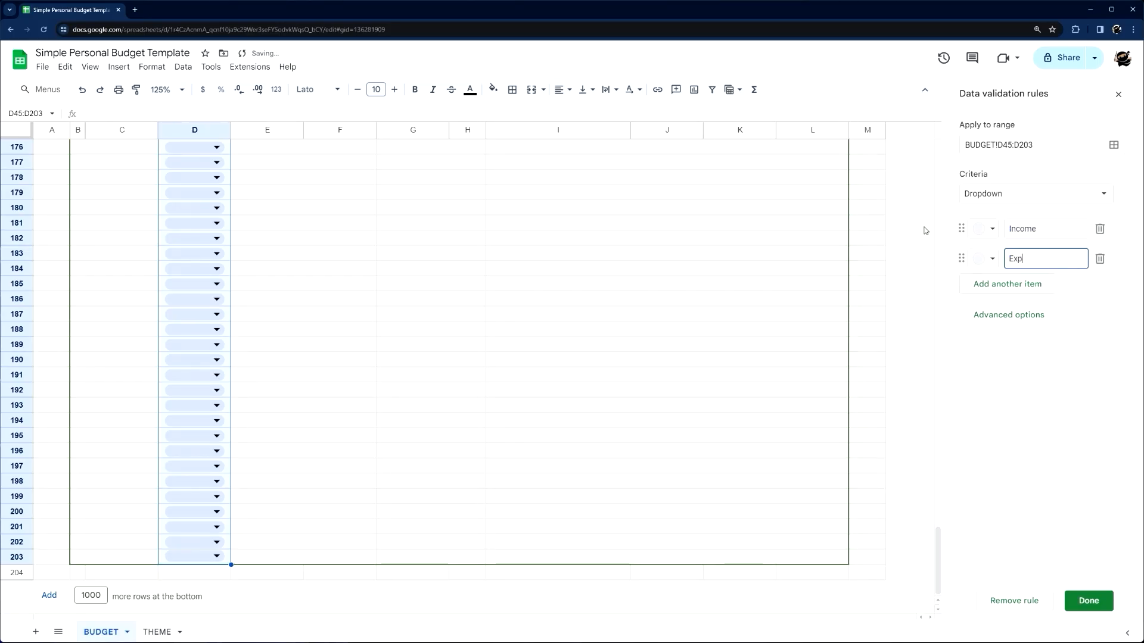
- Set the Category dropdown's display style to Arrow and finish the rule
click(992, 313)
click(989, 465)
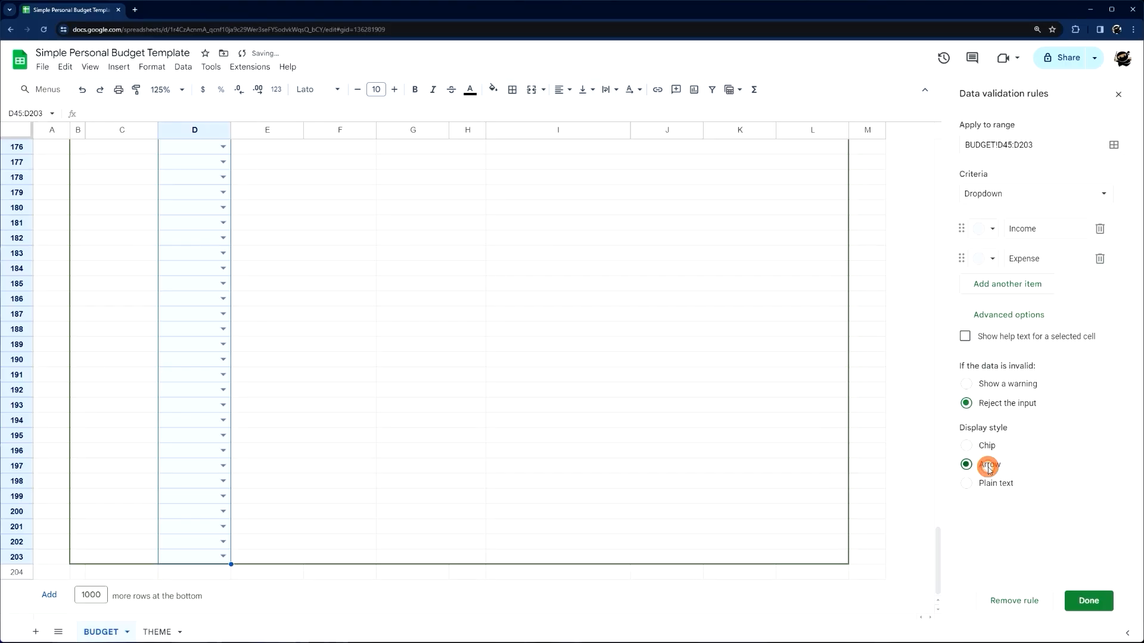
scroll(395, 317, up, 10)
scroll(396, 323, up, 15)
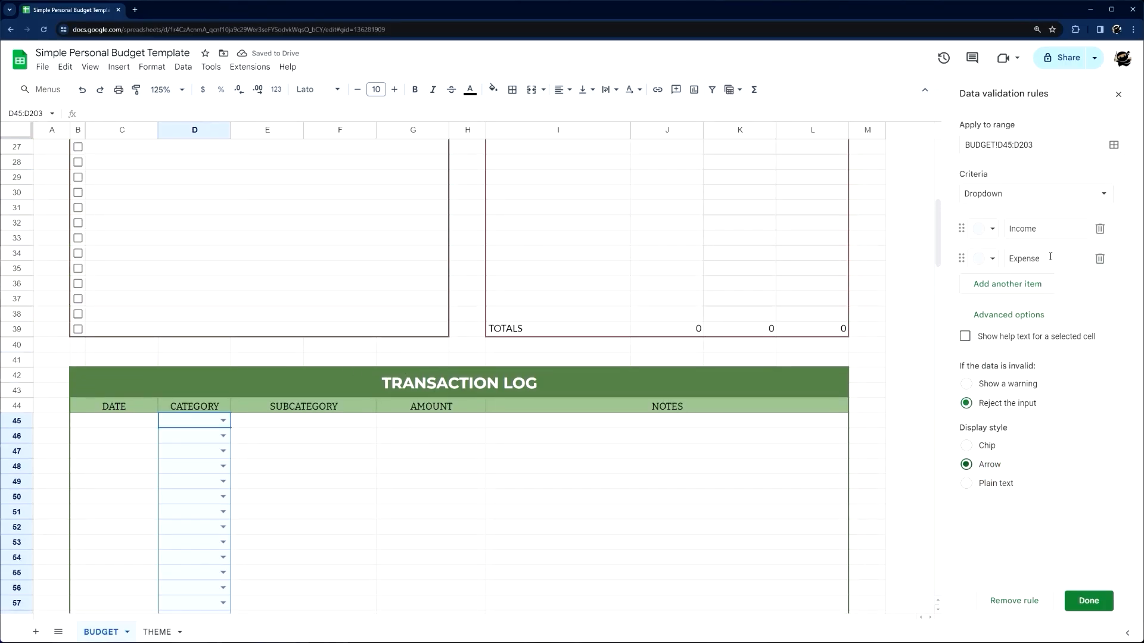
click(1089, 601)
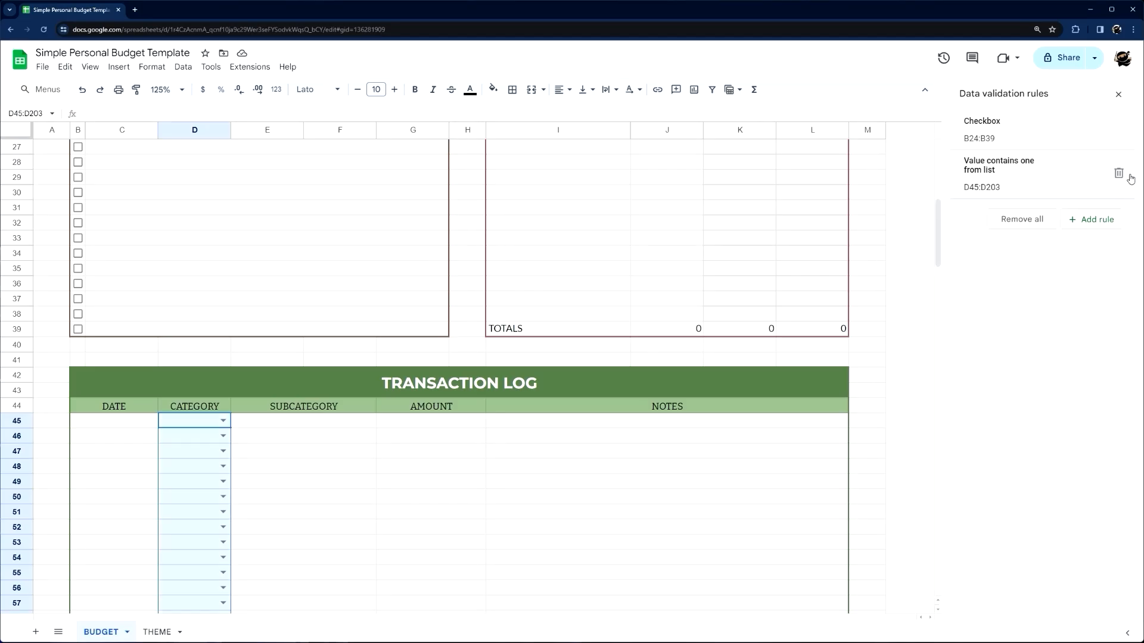
- Create a validation rule on the Transaction Log's Date cells, B45:C203, that requires a valid date and rejects invalid input
click(122, 419)
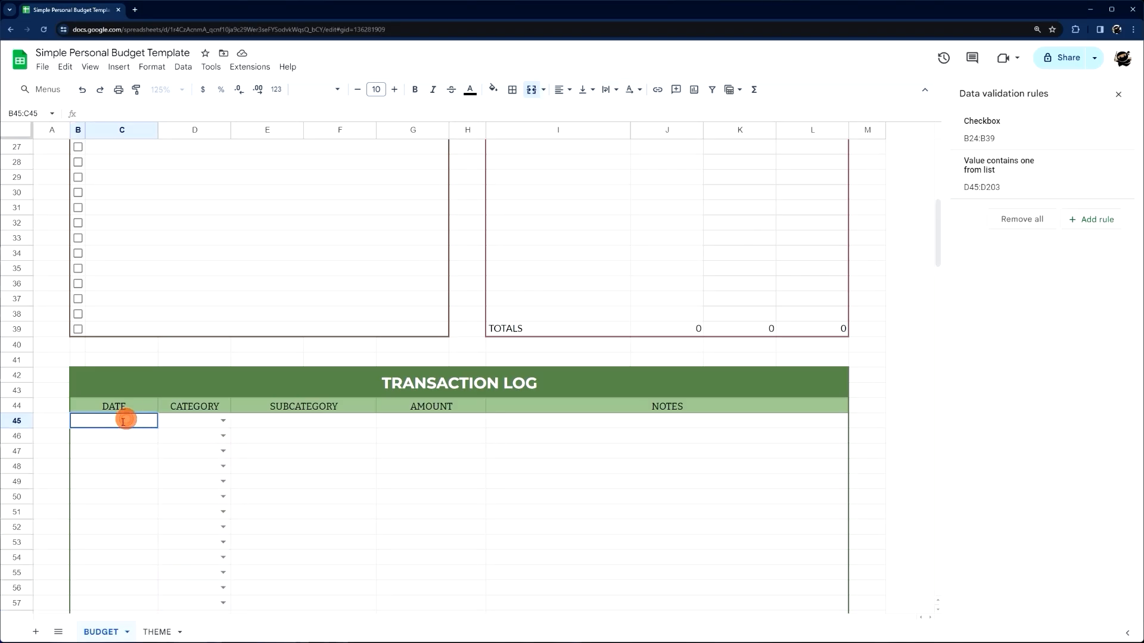
click(119, 437)
click(122, 427)
scroll(133, 441, down, 20)
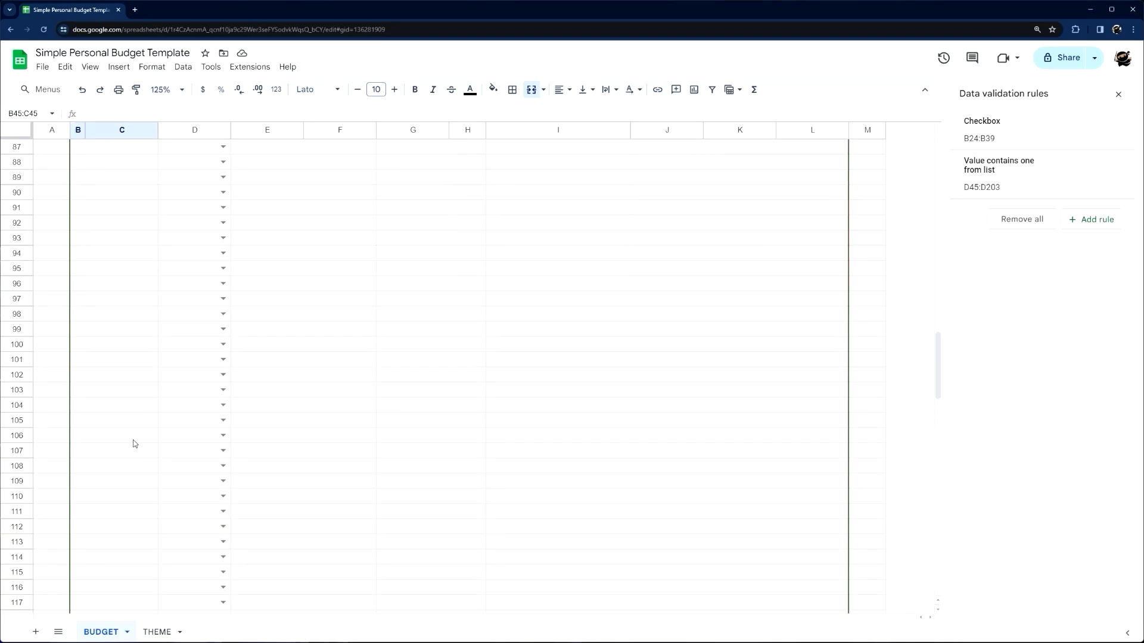
shift+click(128, 562)
right_click(128, 562)
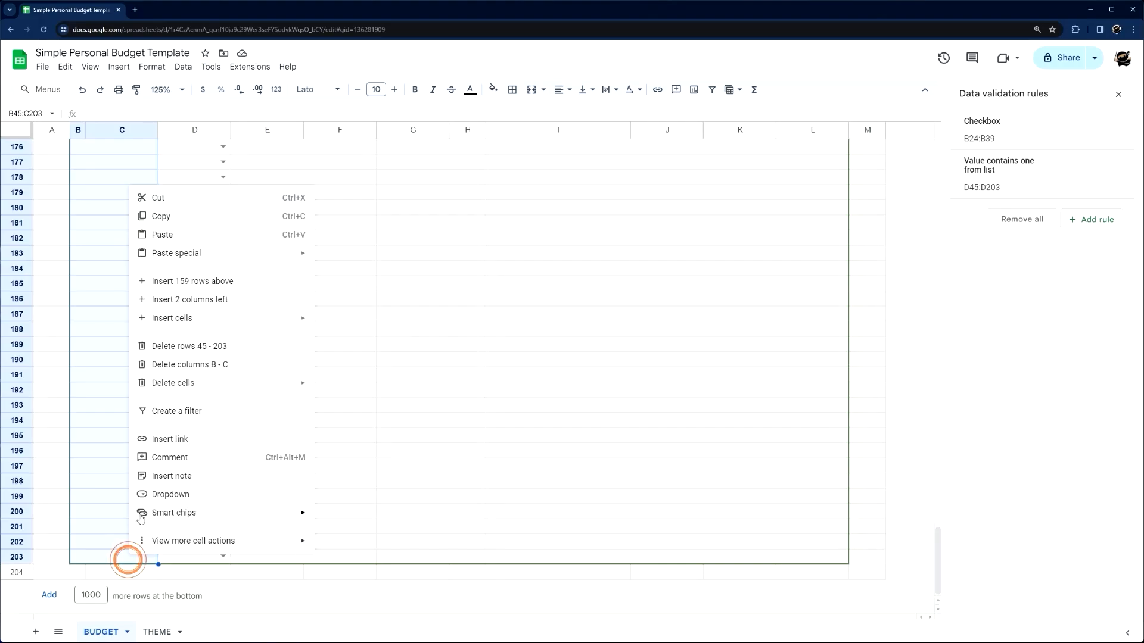
click(161, 496)
click(1029, 195)
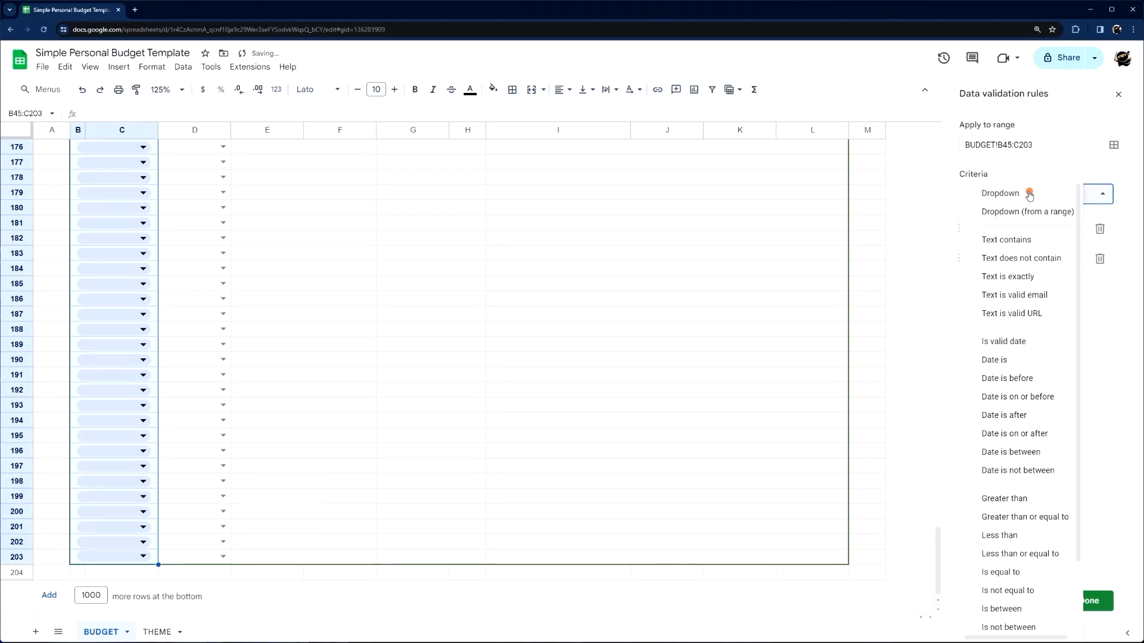
click(1023, 343)
click(966, 322)
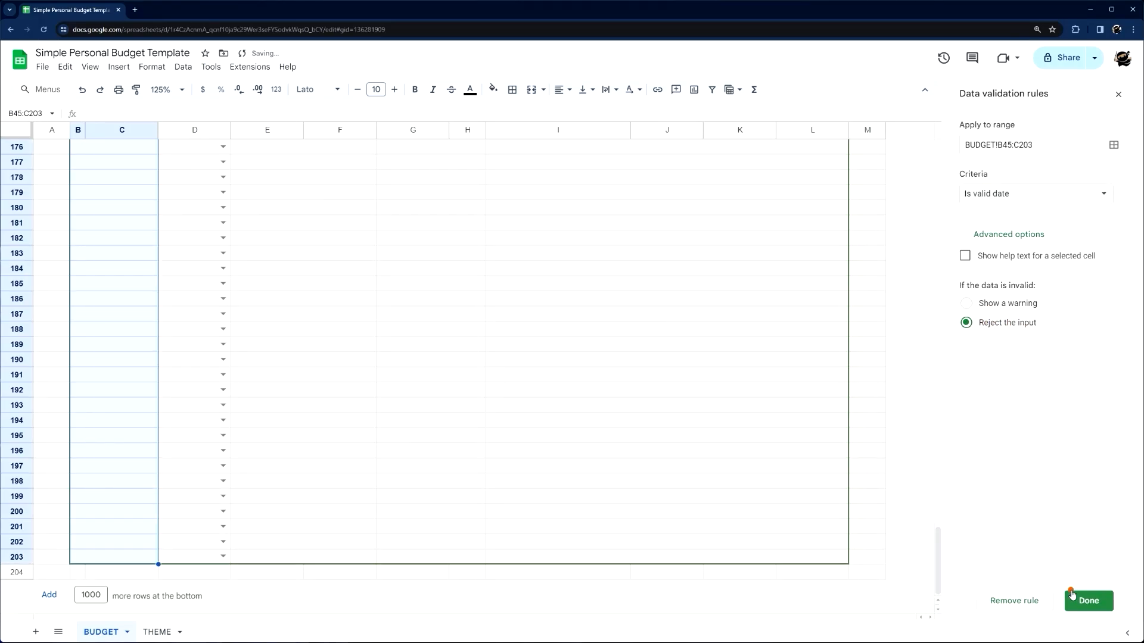
click(1089, 601)
- Pick January 25, 2024 as the date in the first Transaction Log row
scroll(224, 375, up, 8)
scroll(223, 375, up, 20)
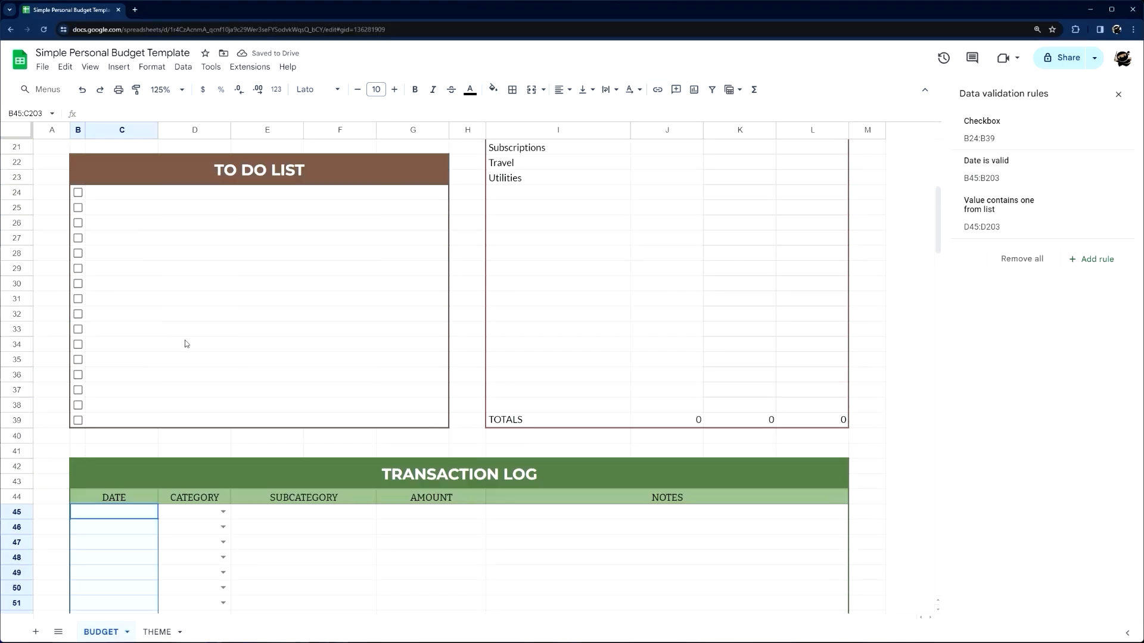
scroll(186, 340, down, 2)
double_click(121, 431)
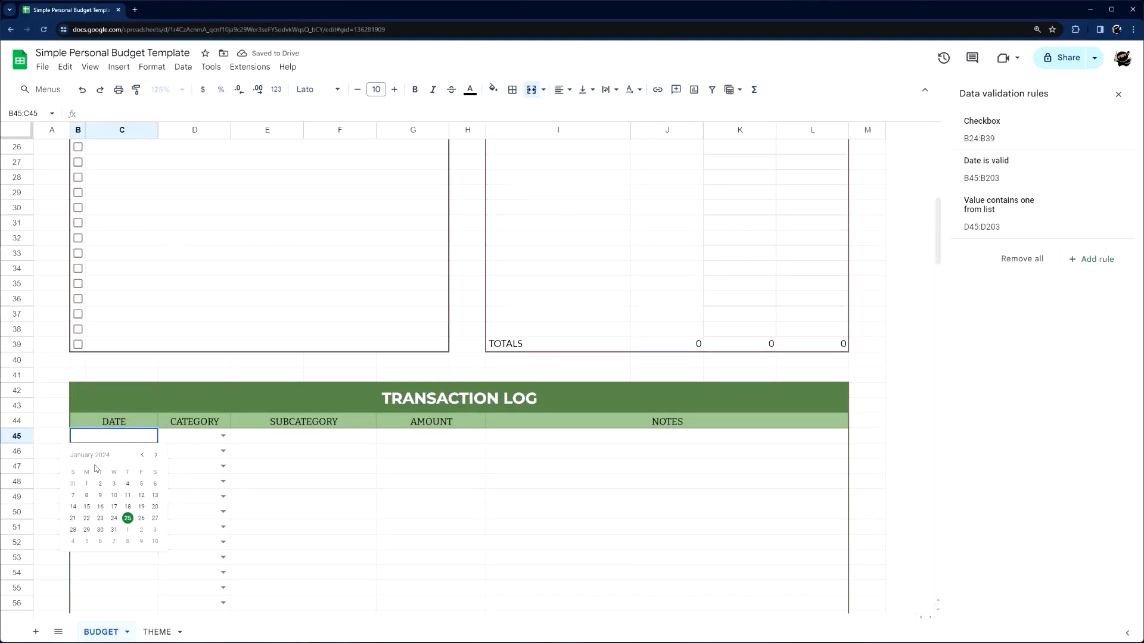
click(128, 518)
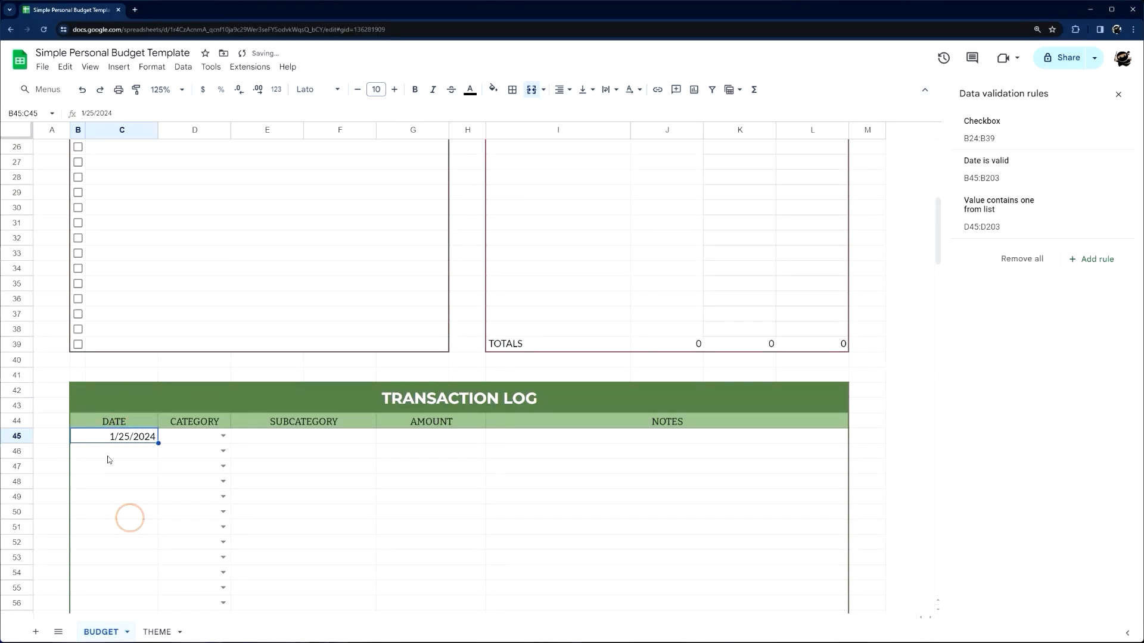
- Center the contents of all Transaction Log Date cells, B45:C203
drag(127, 440, 138, 559)
scroll(146, 475, up, 20)
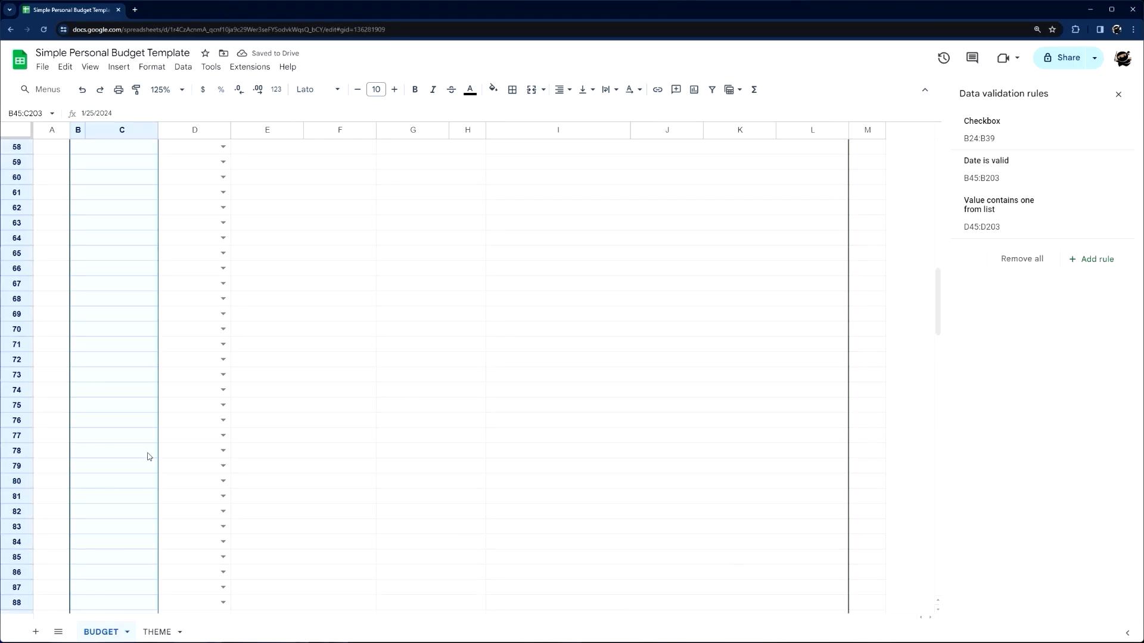
click(560, 95)
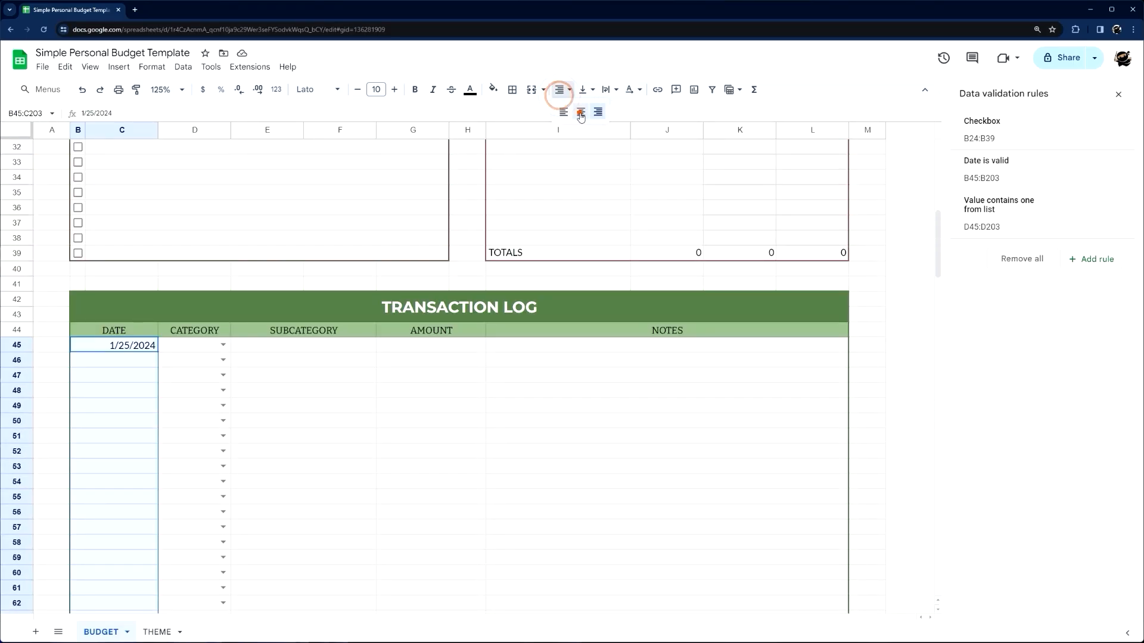
click(577, 112)
- Apply a custom date format to the Date cells with abbreviated month, day, comma and full year, as in Aug 5, 1930
click(275, 89)
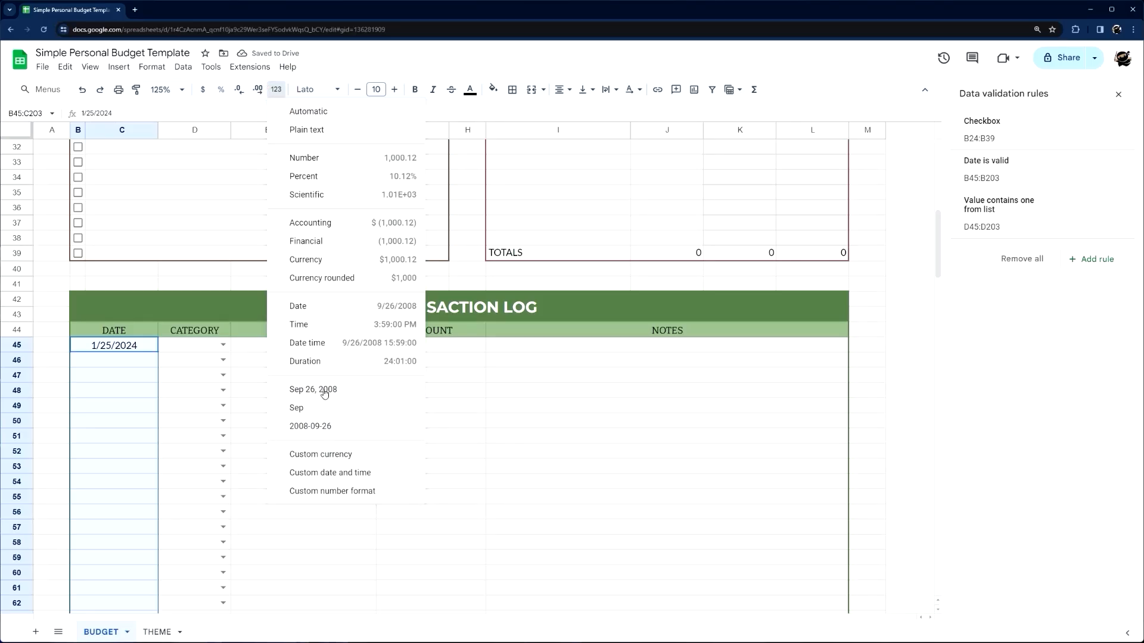
click(334, 473)
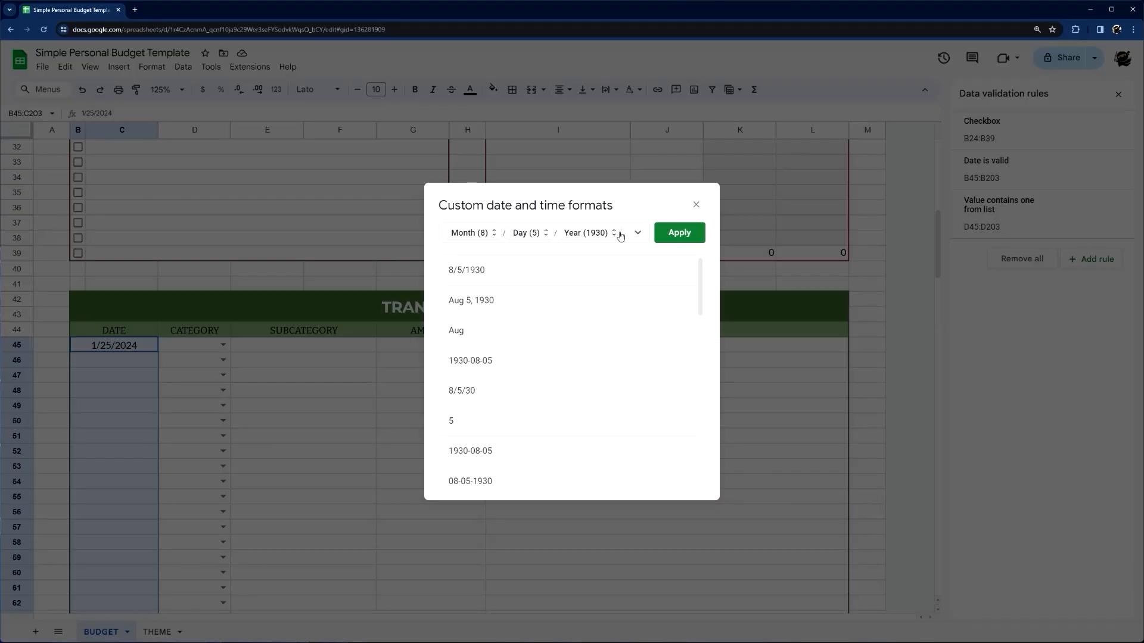
click(462, 234)
click(513, 275)
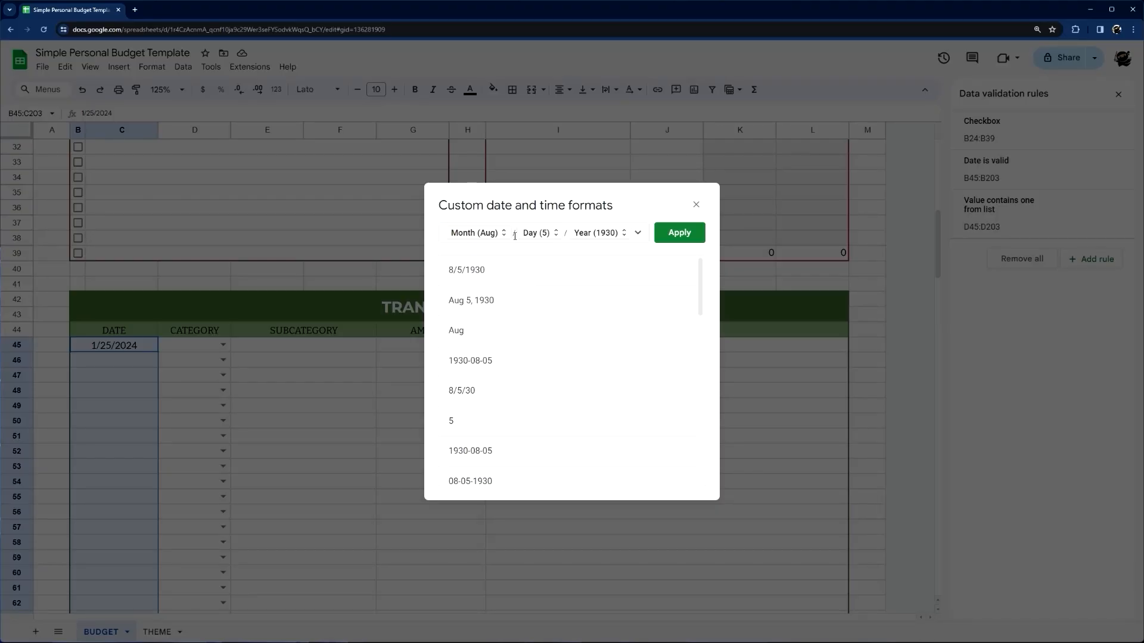
key(BackSpace)
click(664, 233)
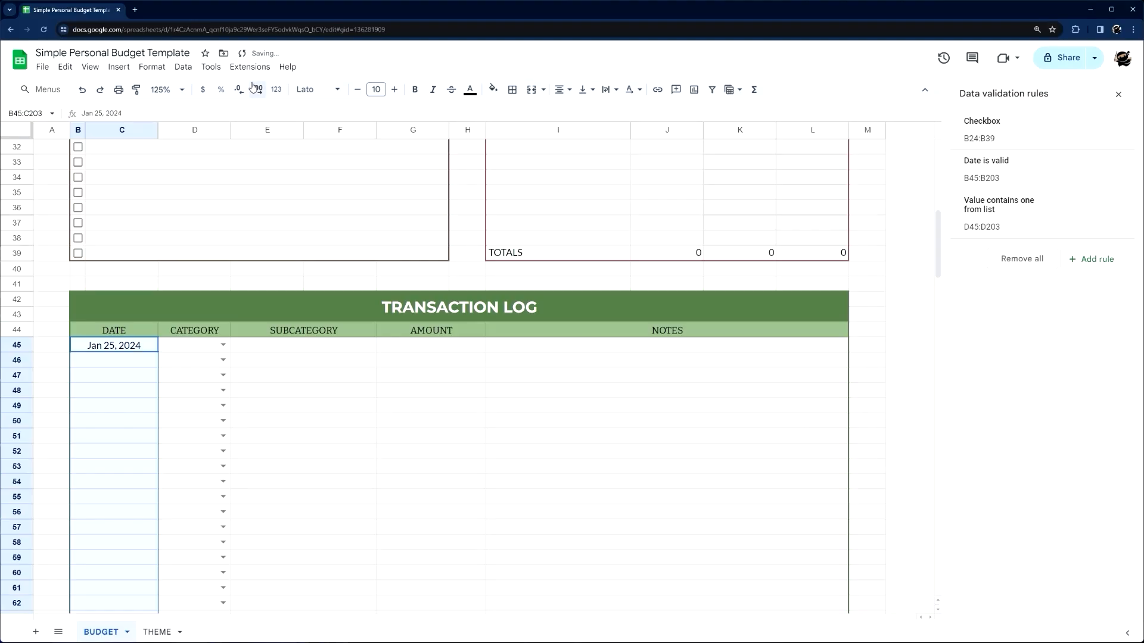
- Clear the Date cells' custom date format and start it over with the month as an abbreviation (Aug)
click(276, 89)
click(354, 472)
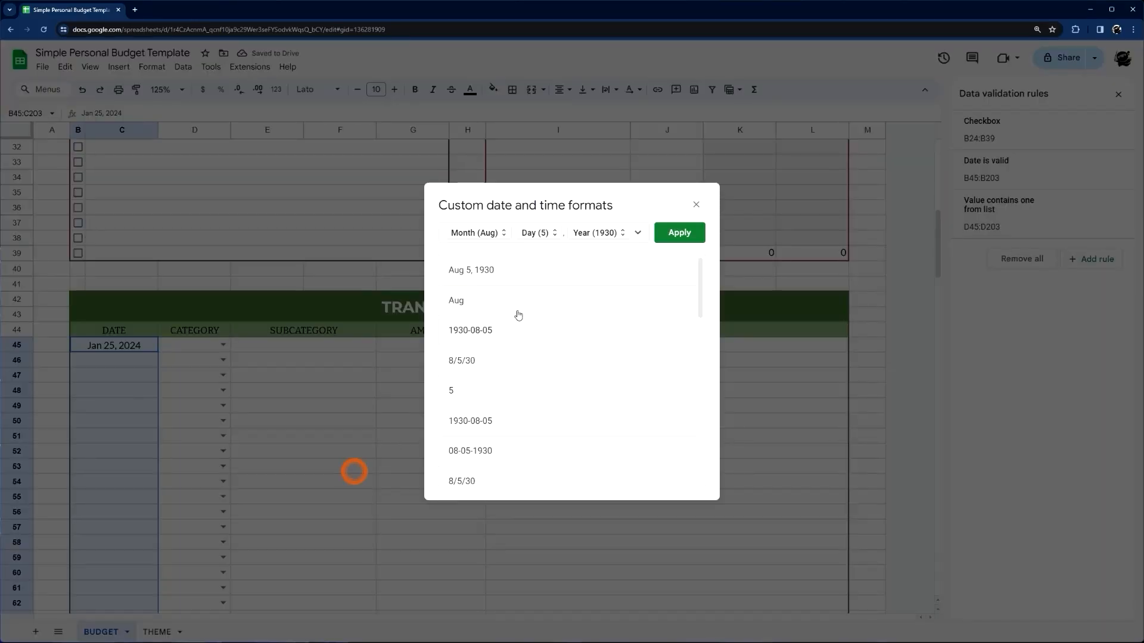
click(636, 234)
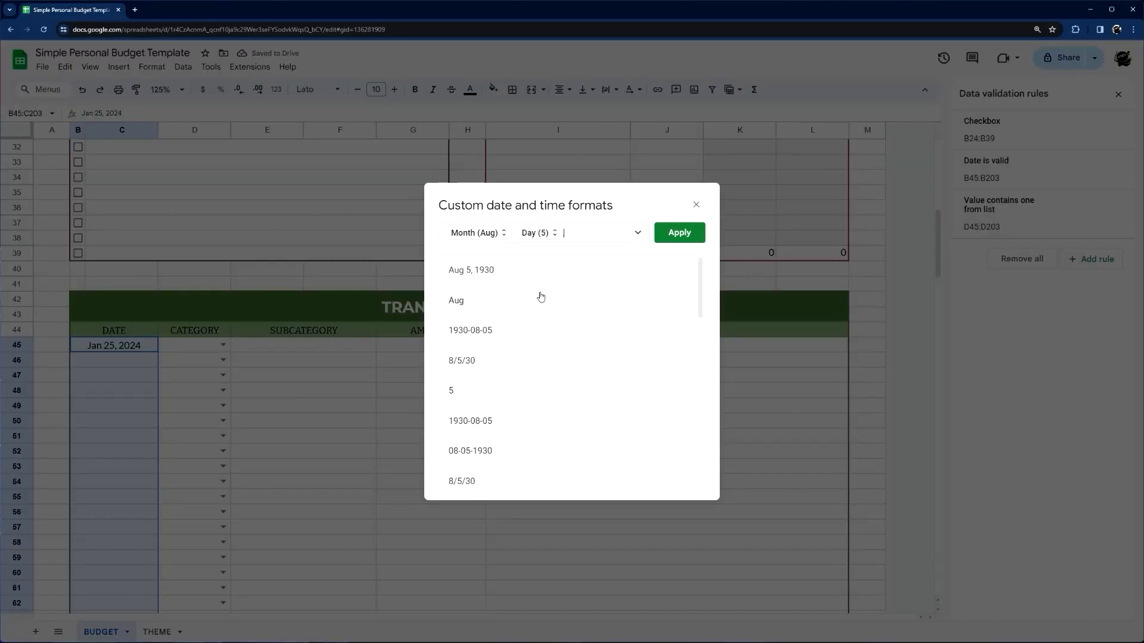
key(BackSpace)
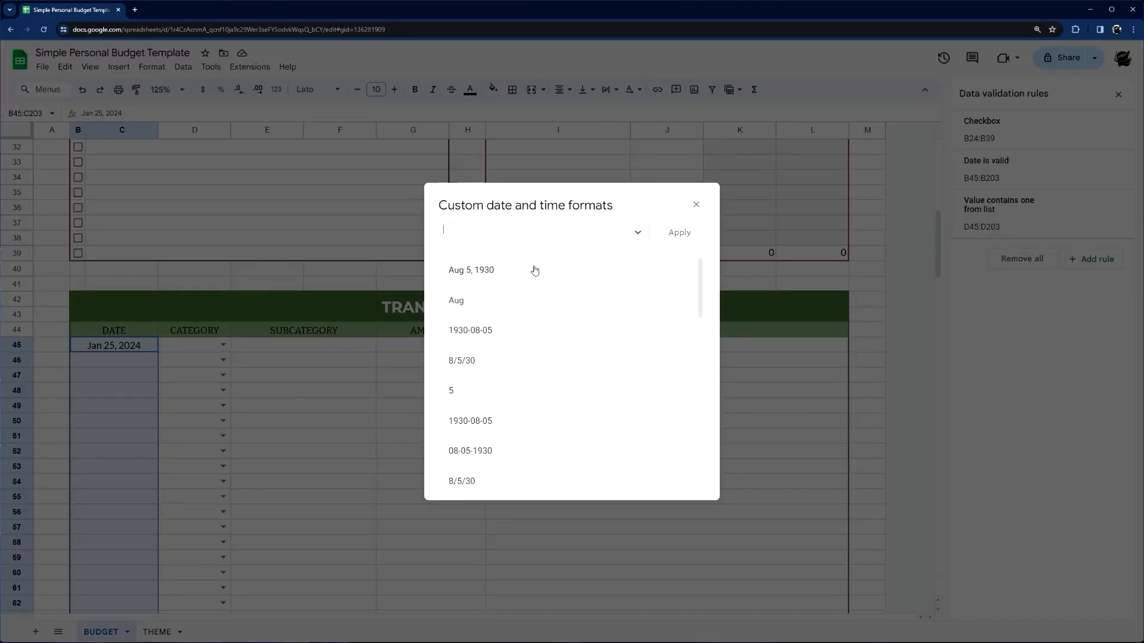
click(639, 233)
click(668, 281)
click(470, 233)
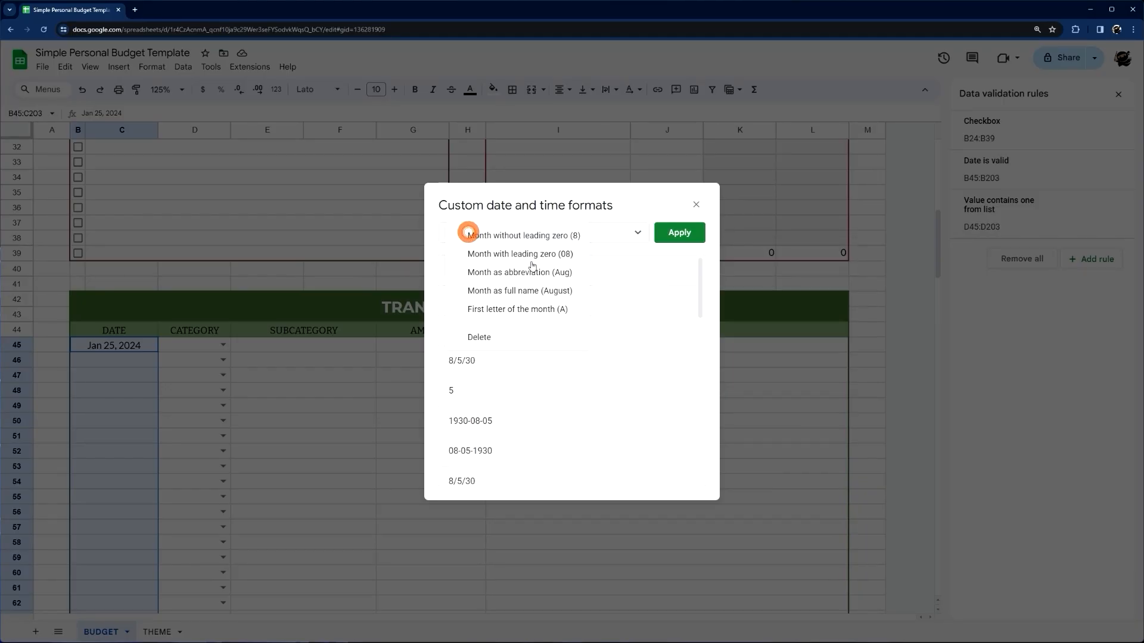
click(531, 266)
click(535, 234)
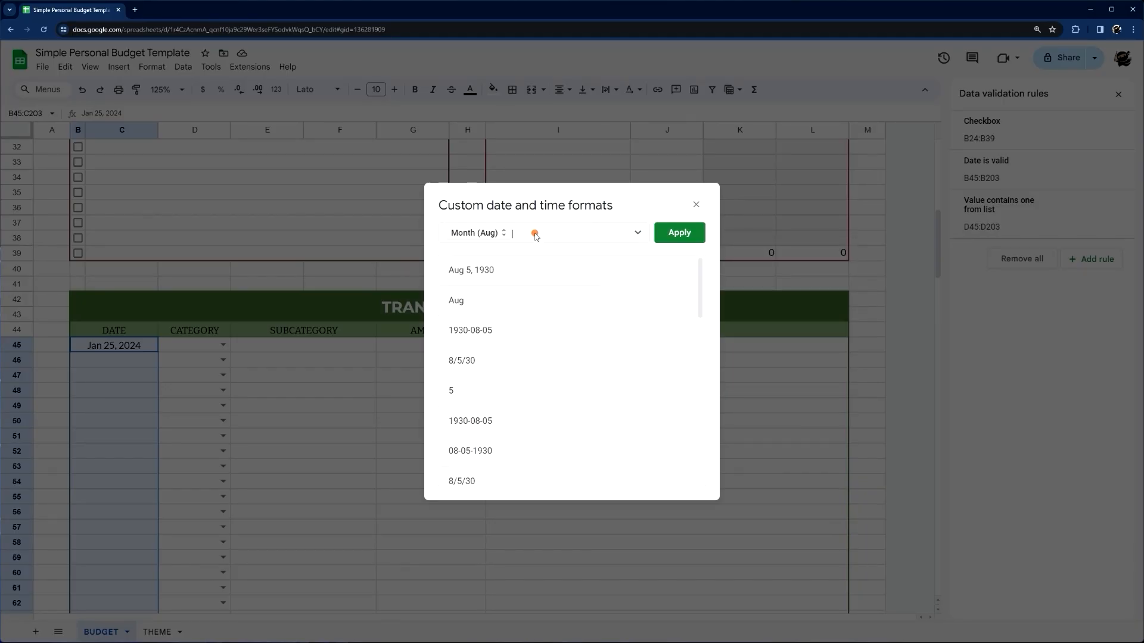
- Add the day, a comma and the full year (1930) to the custom date format and apply it to the Date cells
click(639, 232)
click(663, 259)
click(573, 234)
click(638, 233)
click(666, 296)
click(600, 234)
click(625, 254)
click(660, 233)
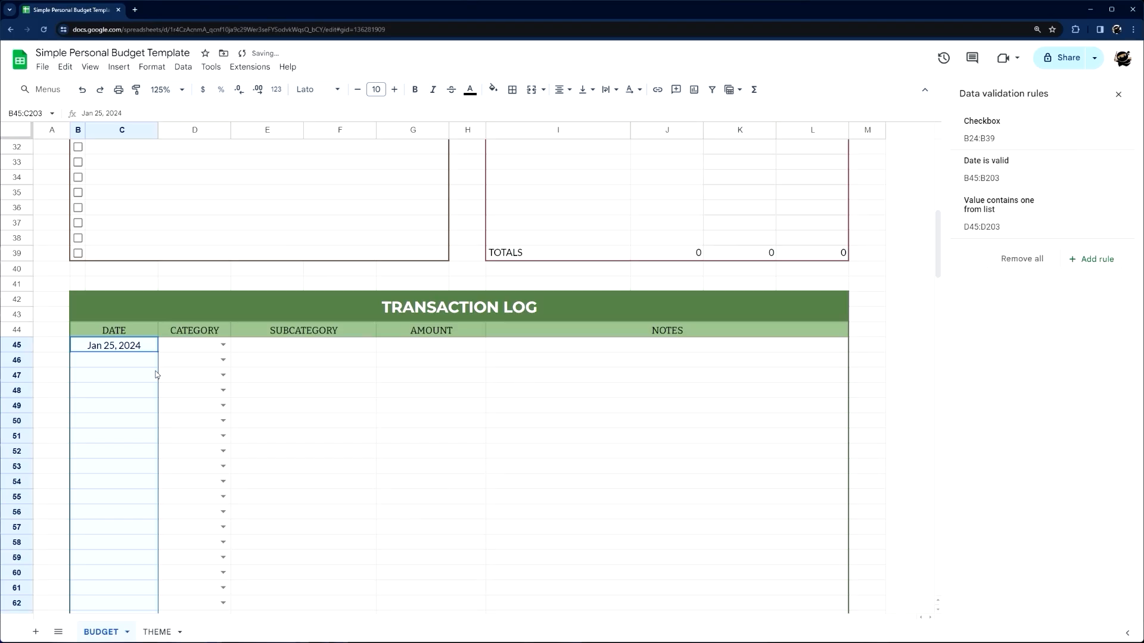
- Pick January 24, 2024 and January 2, 2024 as test dates in the second and third Transaction Log rows
double_click(124, 362)
click(113, 439)
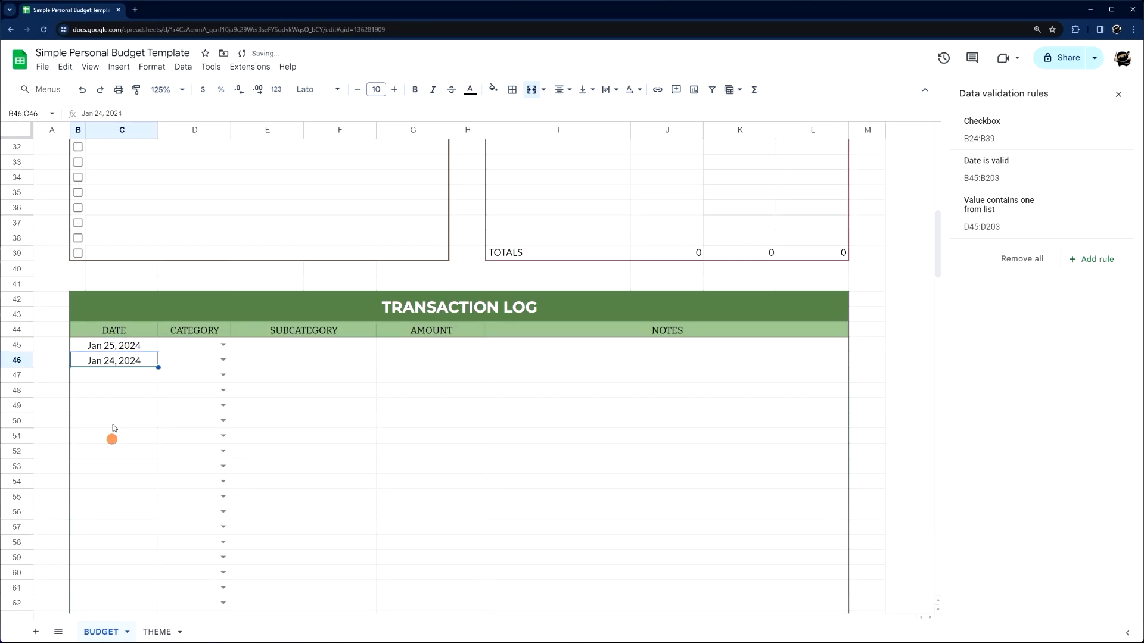
double_click(115, 375)
click(96, 423)
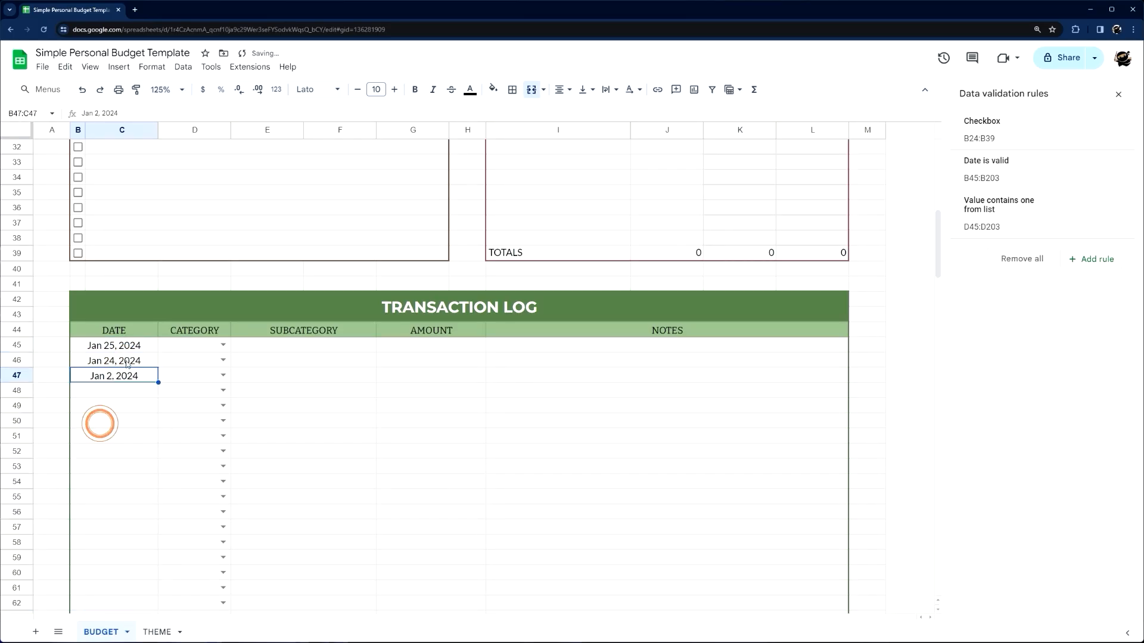
- Clear the test dates from the first three Transaction Log rows
click(126, 382)
click(129, 360)
key(Delete)
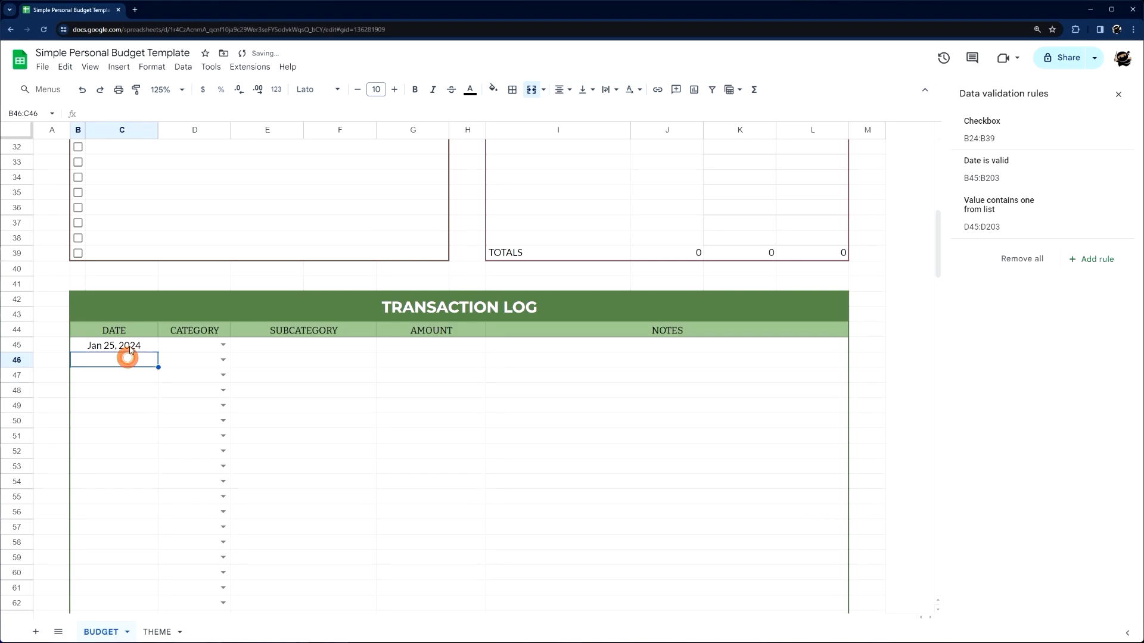
click(128, 345)
key(Delete)
- Examine the first log row's Category options and Subcategory cell against the name lists in the Income and Expense tables
click(219, 345)
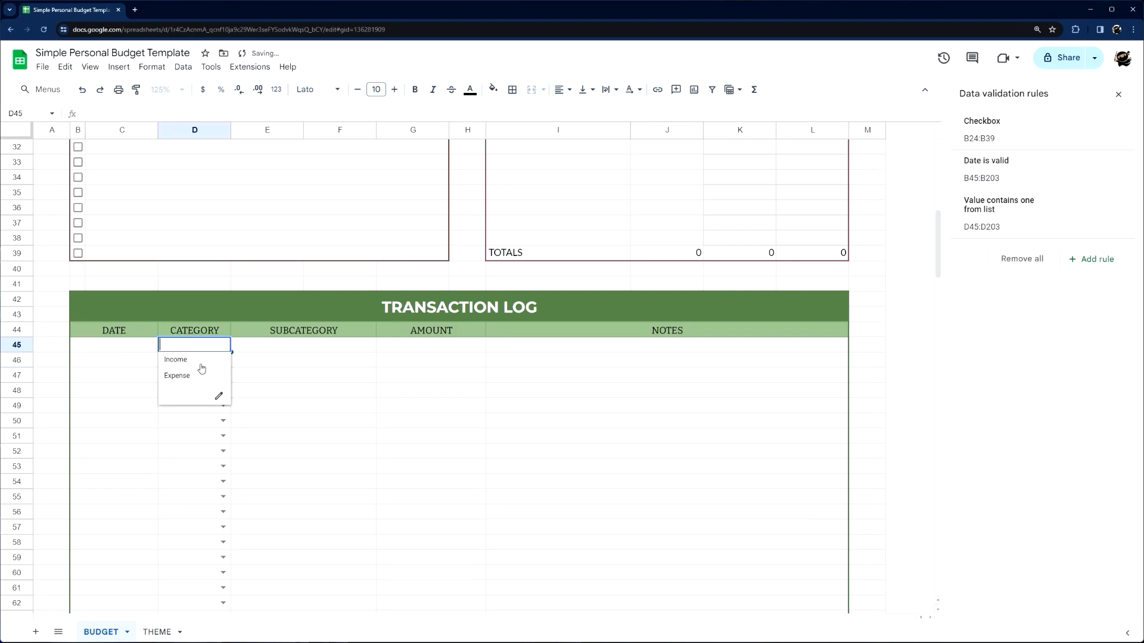
click(306, 346)
scroll(306, 358, up, 10)
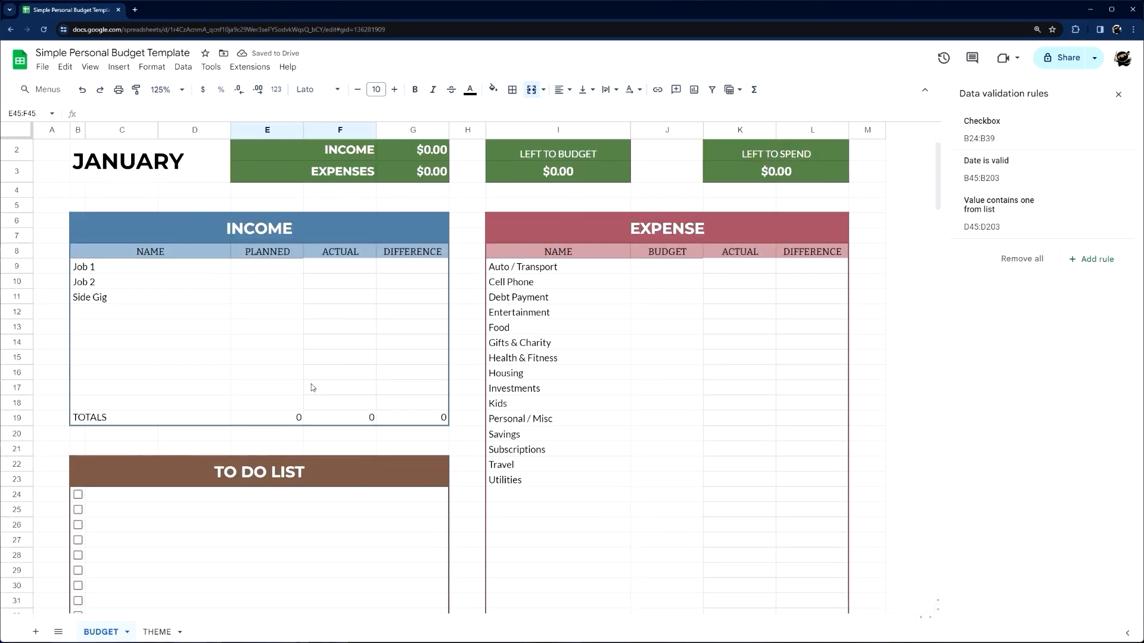
scroll(311, 388, down, 8)
click(225, 436)
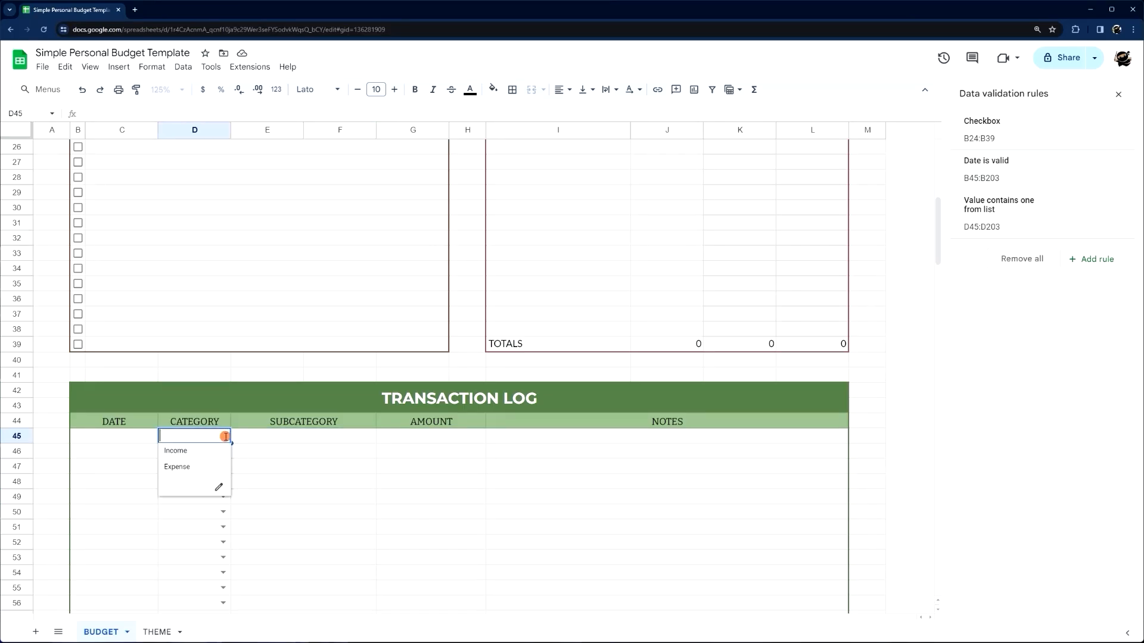
click(275, 441)
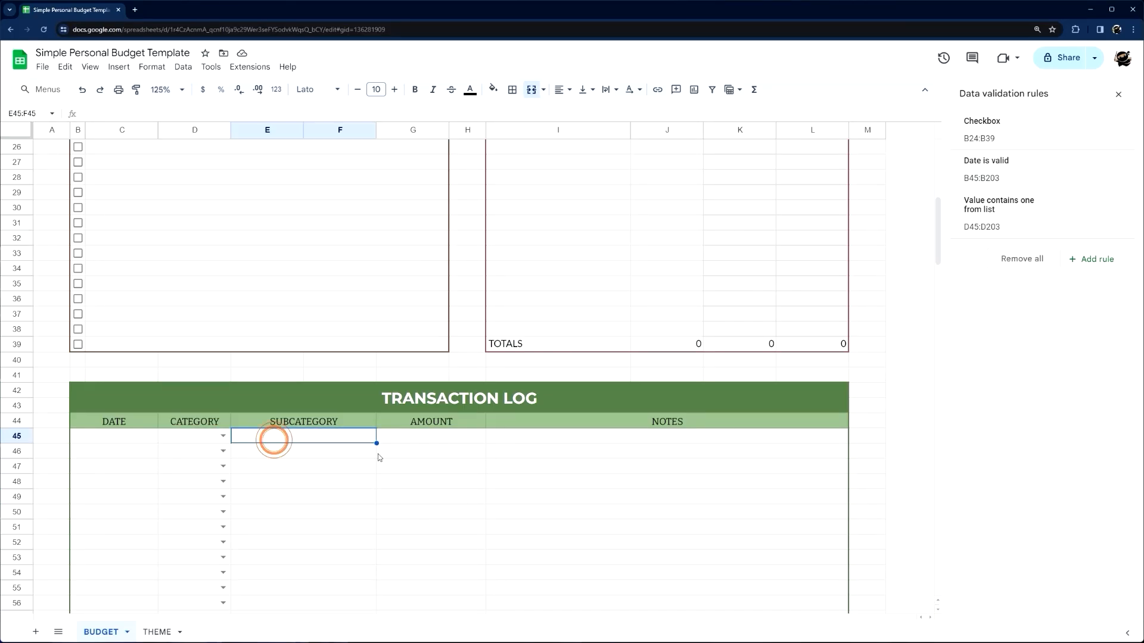
click(224, 440)
click(325, 440)
scroll(362, 463, up, 8)
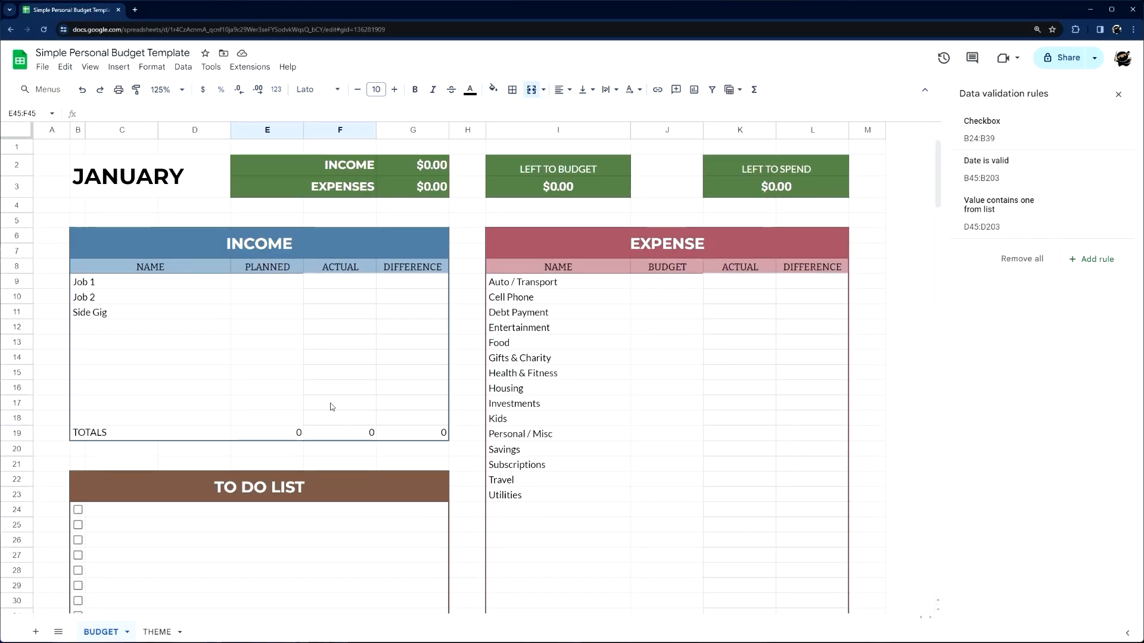
scroll(356, 412, down, 3)
scroll(356, 412, up, 3)
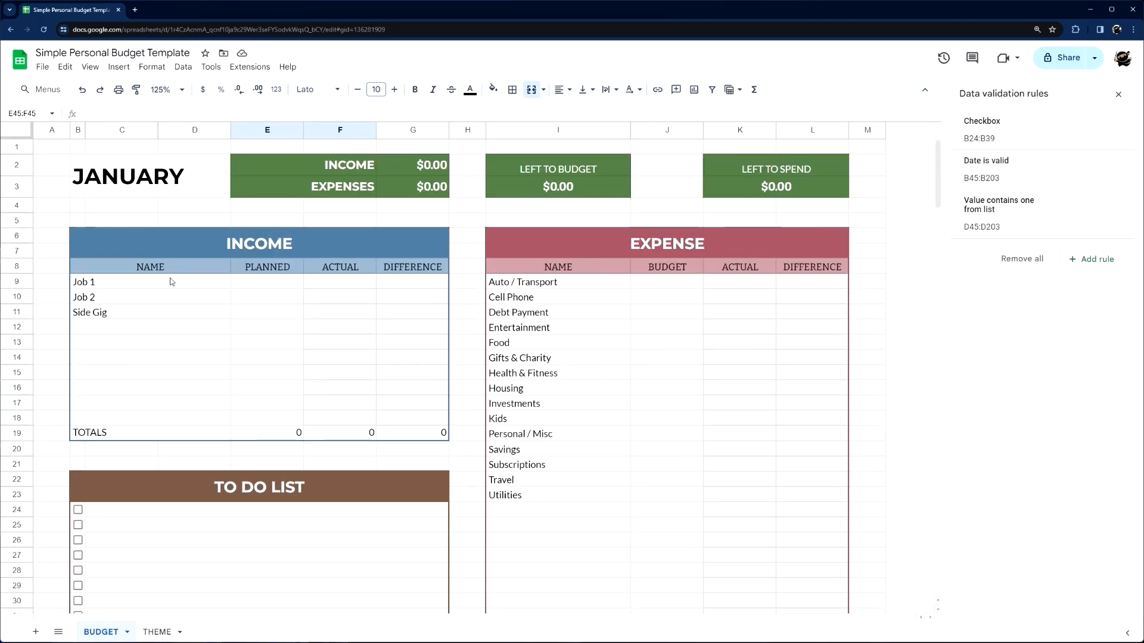
drag(125, 285, 127, 418)
drag(536, 282, 538, 557)
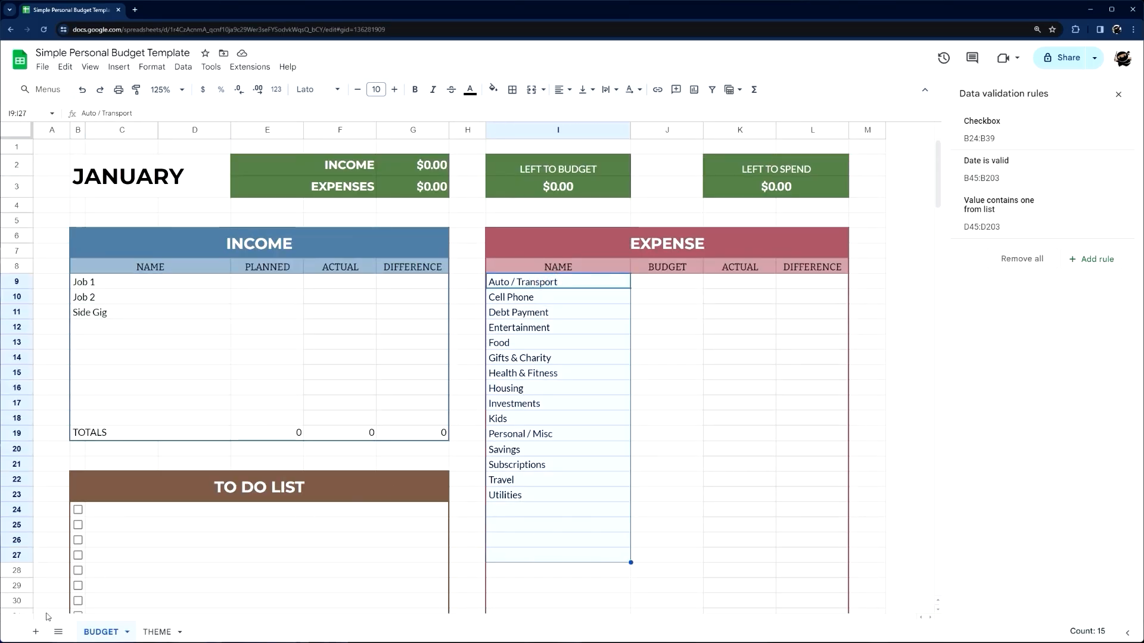
- Add a new sheet and name it DROPDOWNS
click(36, 632)
right_click(156, 632)
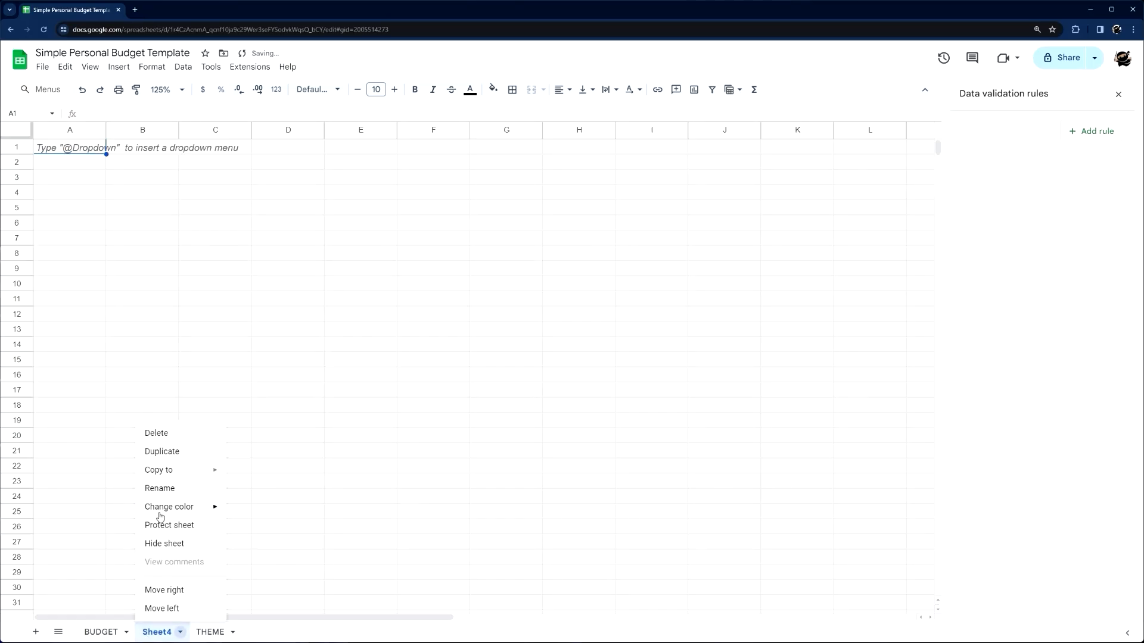
click(166, 497)
text(DROPDOWNS)
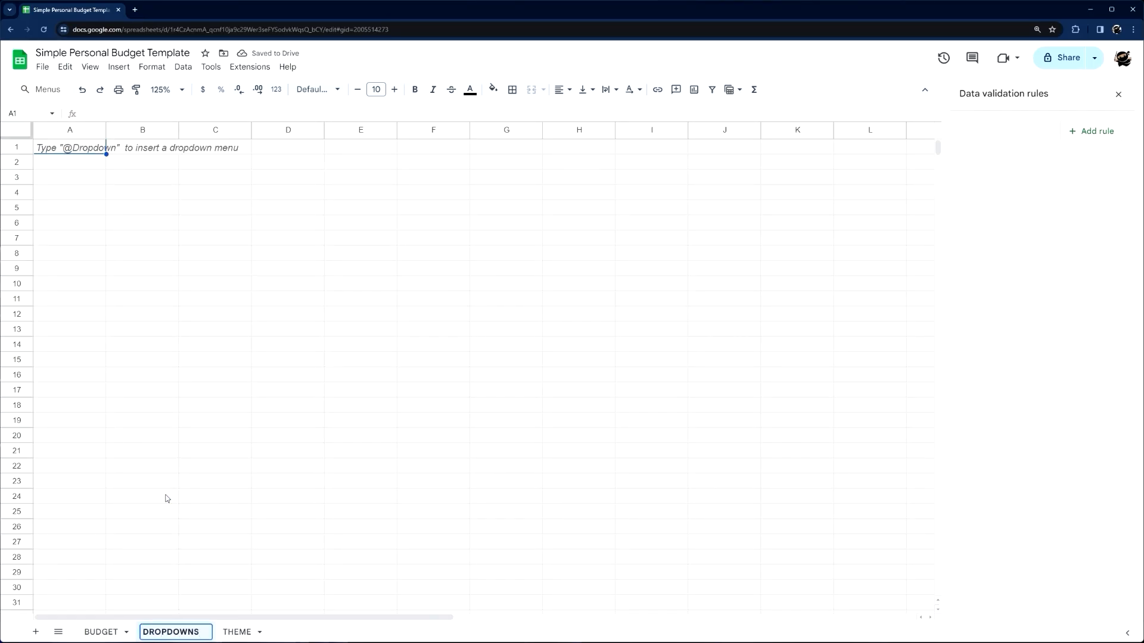
key(Return)
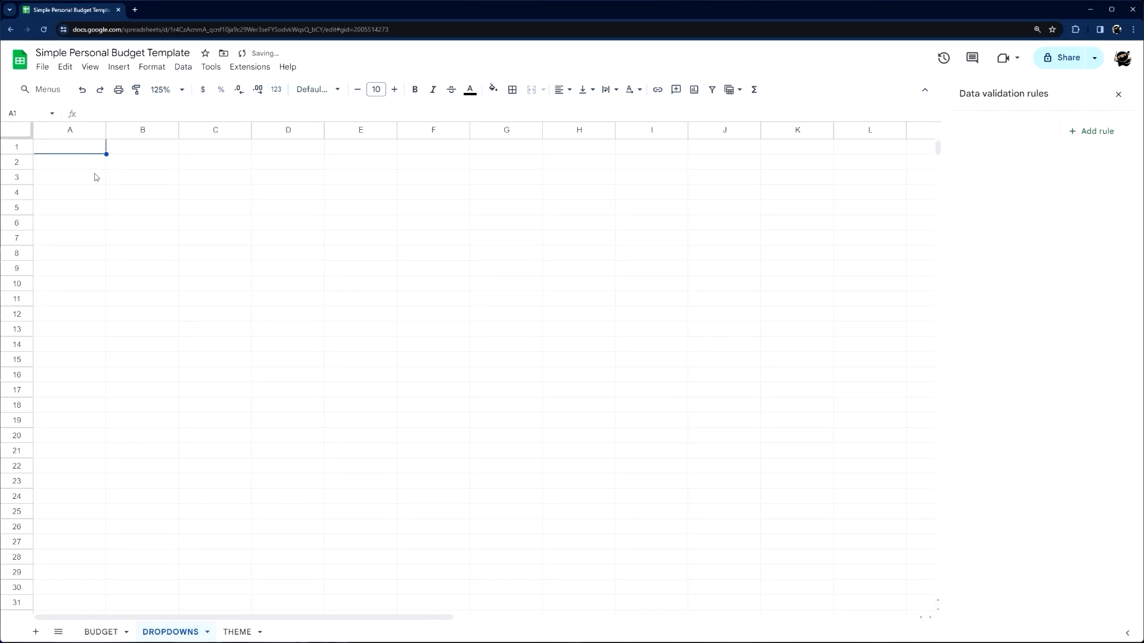
- In cell A1 of the DROPDOWNS sheet, start an array formula that references the income names in BUDGET!B9:B18
click(77, 147)
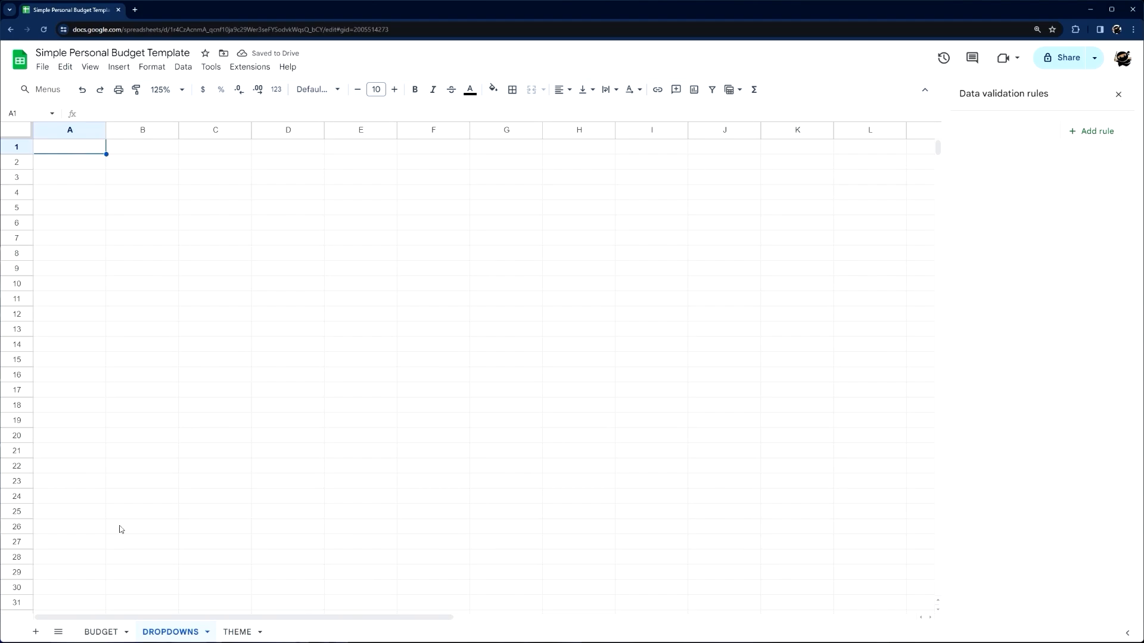
click(101, 633)
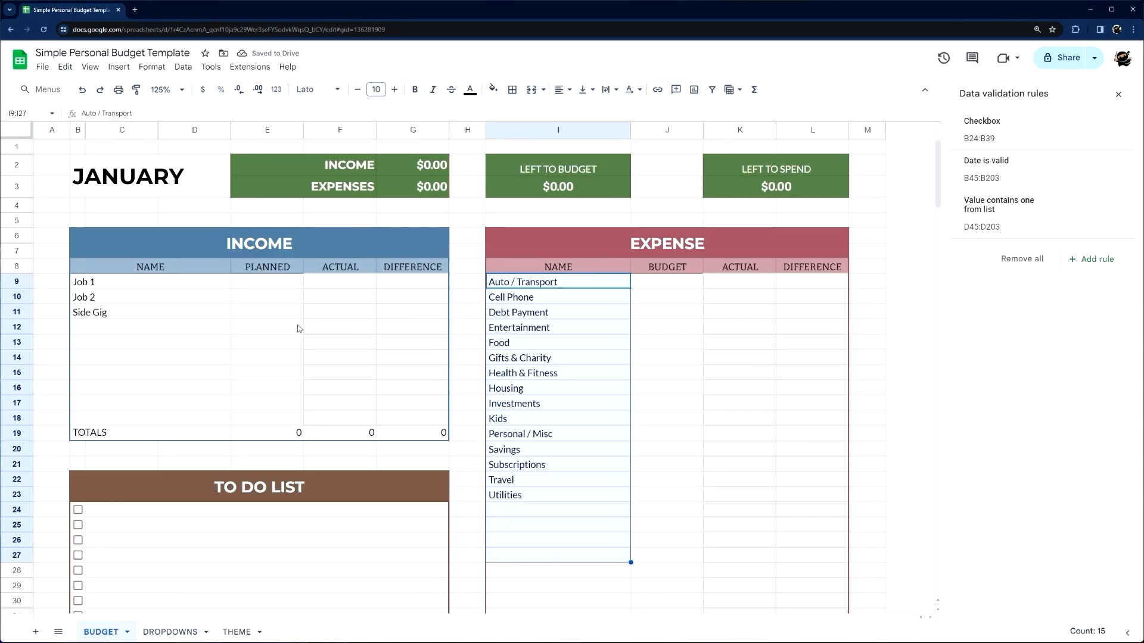
click(172, 632)
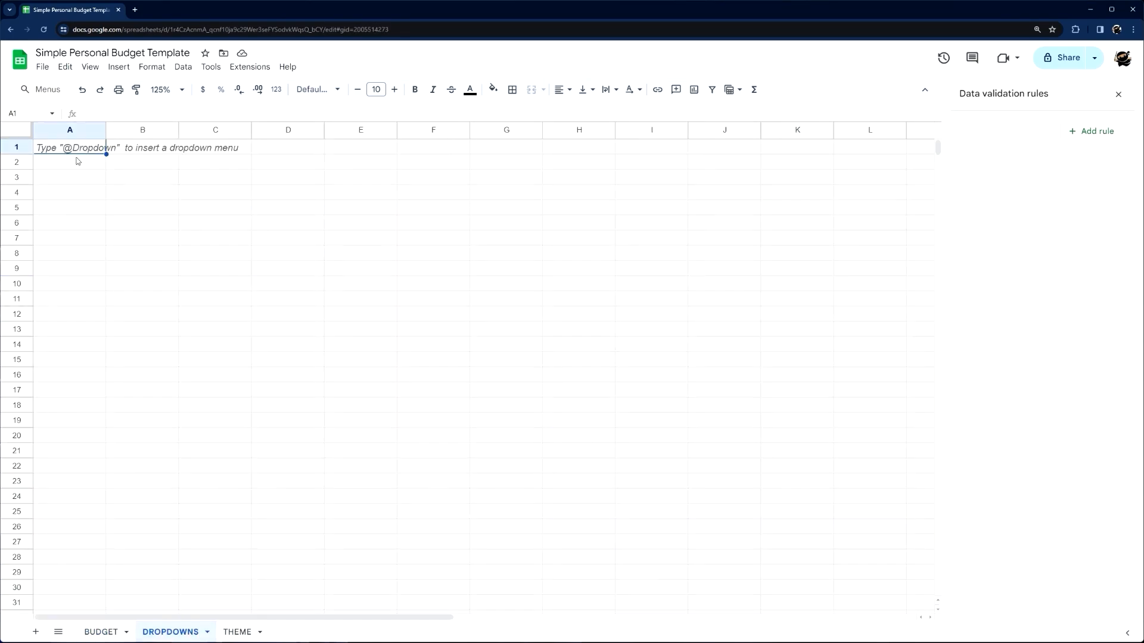
text(=)
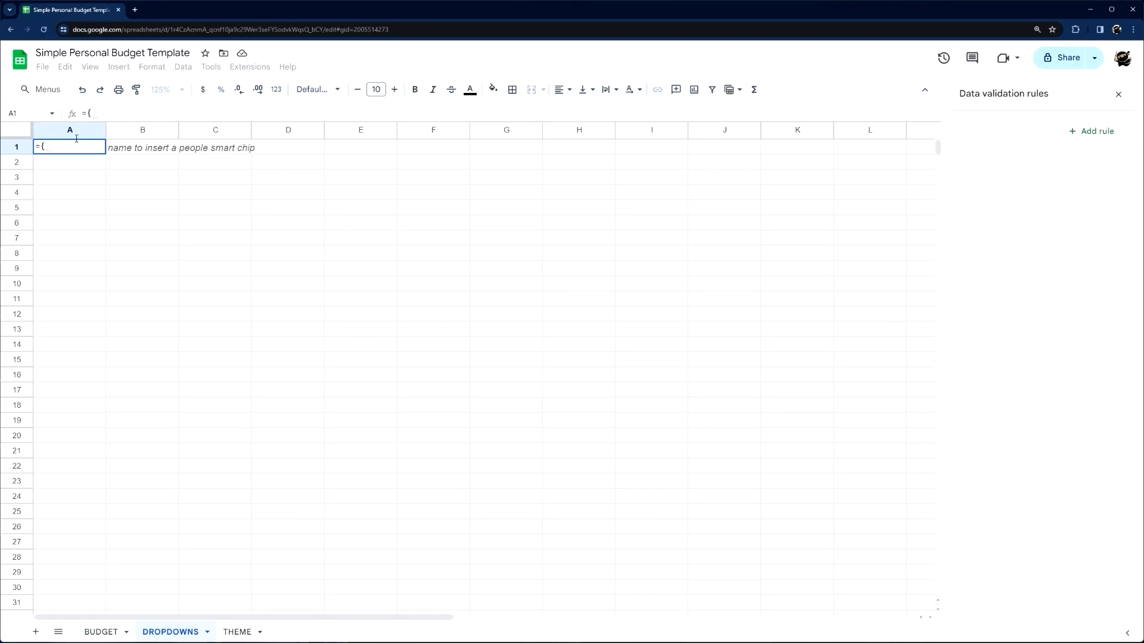
text({)
click(100, 631)
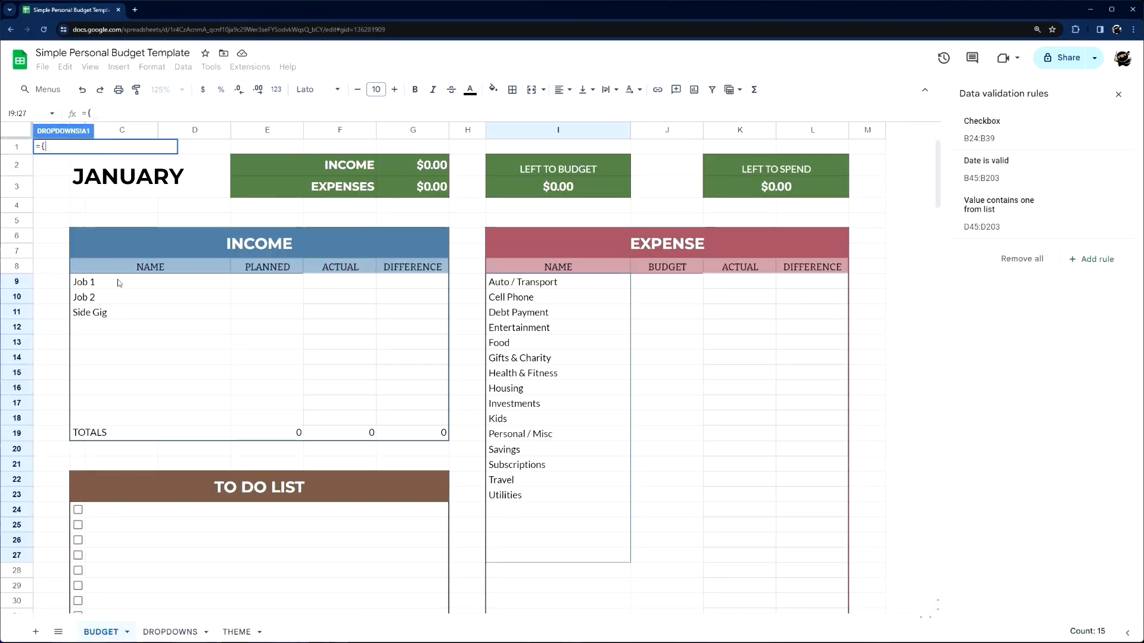
drag(112, 282, 92, 426)
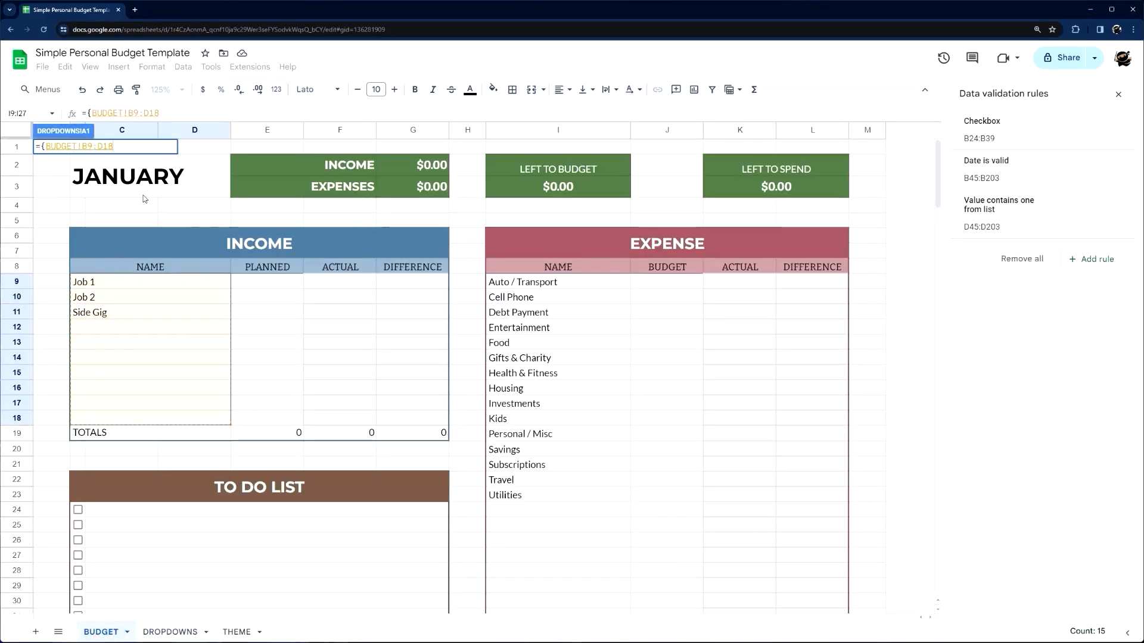
drag(159, 114, 103, 113)
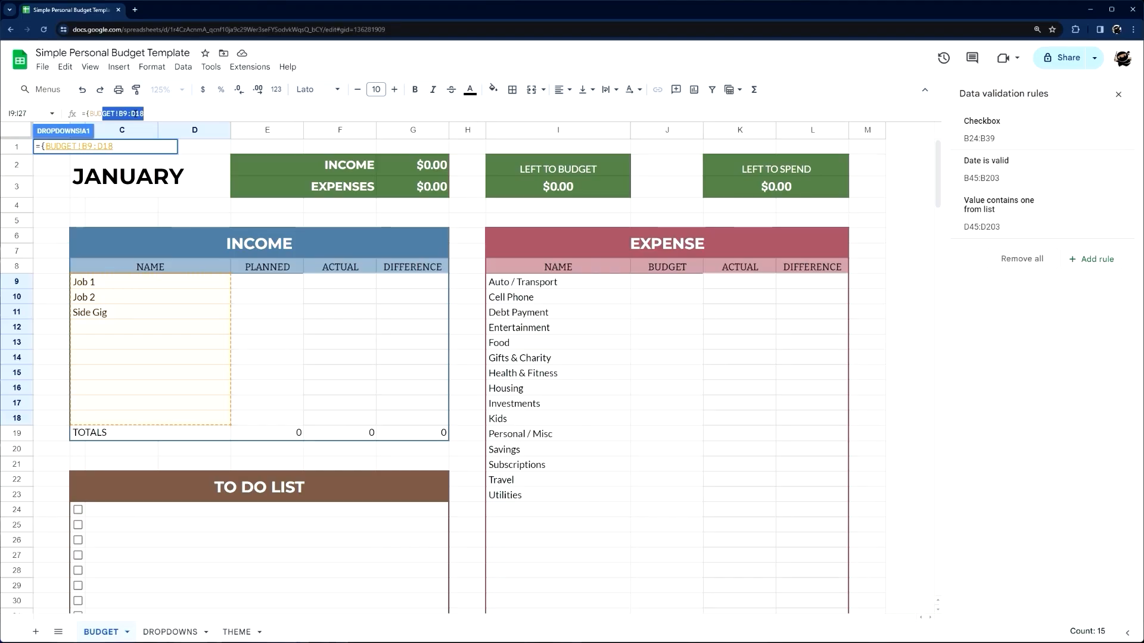
click(123, 113)
key(BackSpace)
key(BackSpace)
key(BackSpace)
text(B18)
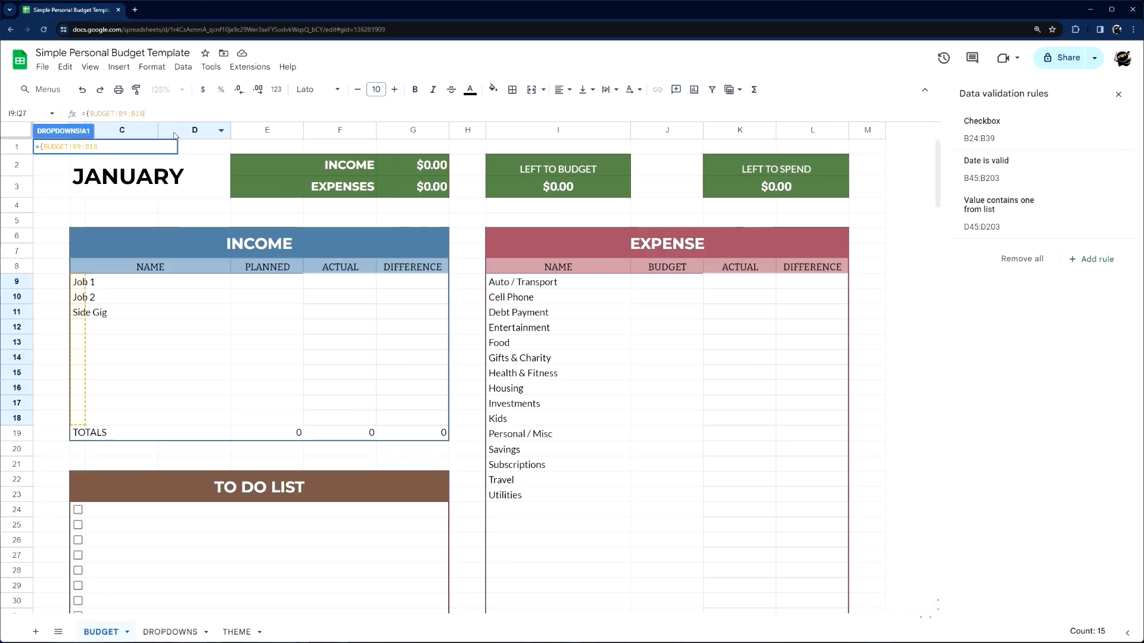
- Append the expense names BUDGET!I9:I38 below the income range and complete the formula as ={BUDGET!B9:B18;BUDGET!I9:I38}
text(;)
click(146, 114)
drag(515, 284, 508, 529)
scroll(219, 158, up, 3)
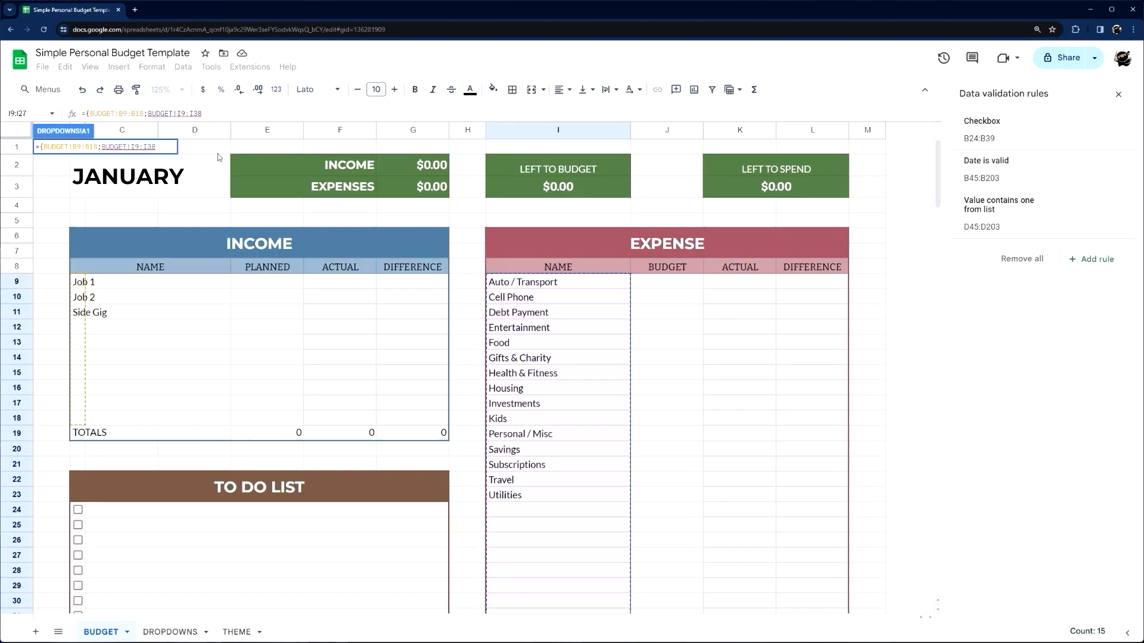
text(})
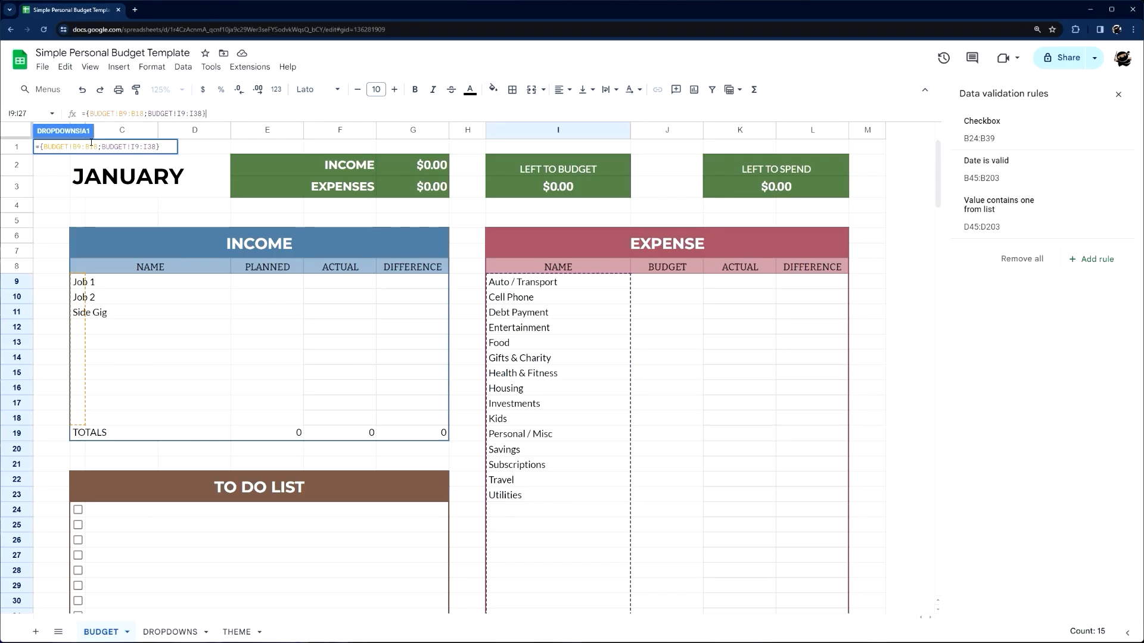
key(Return)
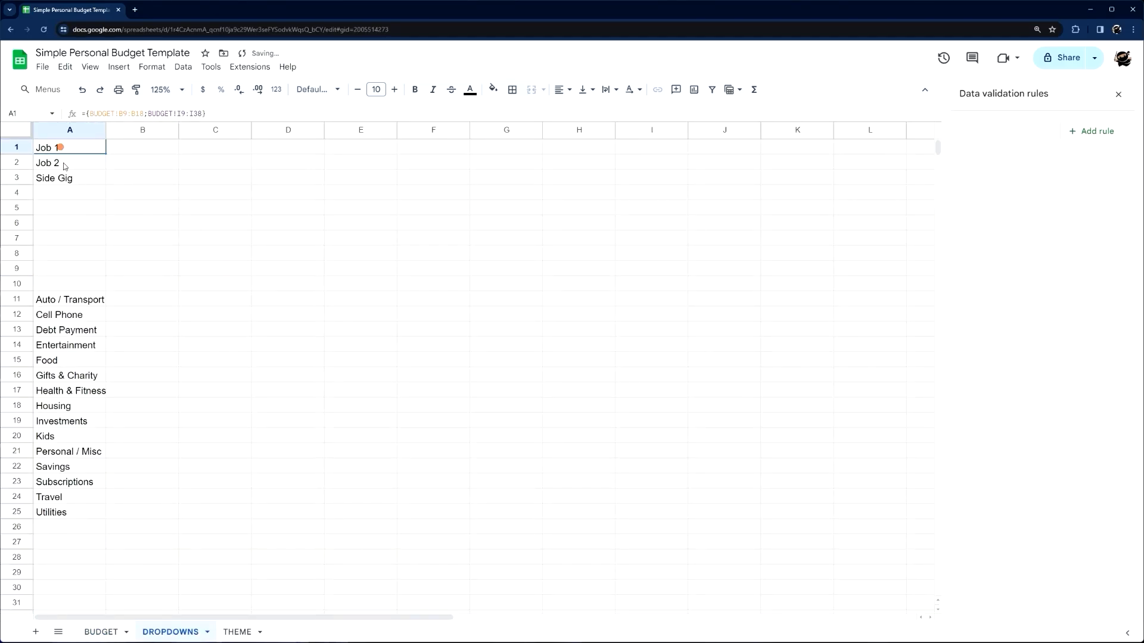
- Wrap the array formula in A1 in SORT to order the combined names alphabetically without gaps, and widen column A slightly
drag(60, 147, 71, 193)
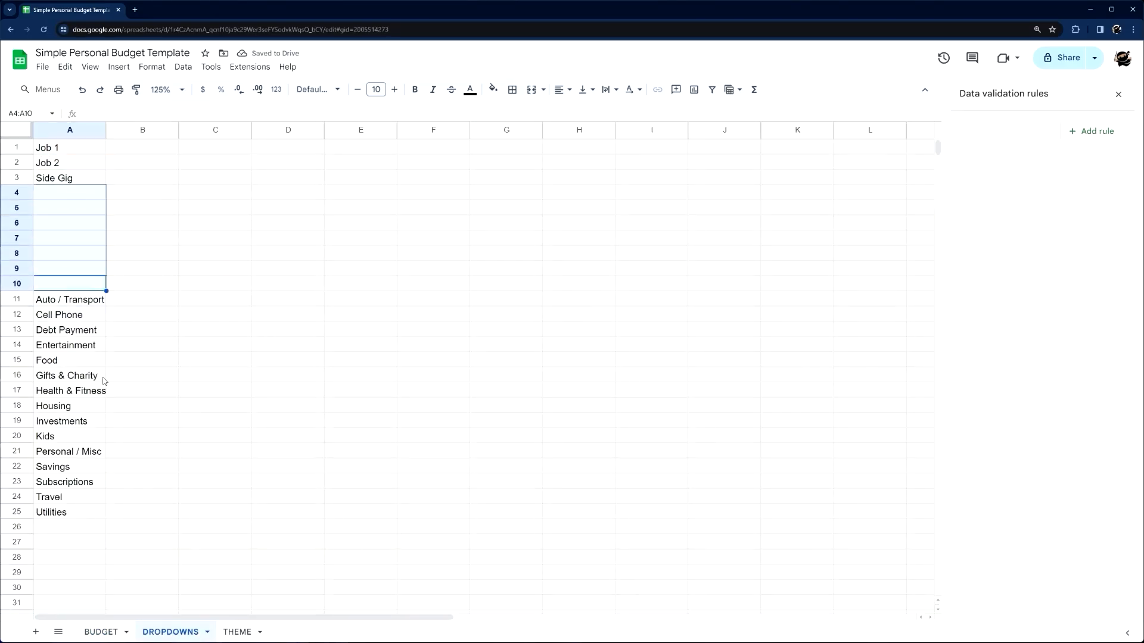
click(102, 632)
drag(93, 326, 95, 418)
click(198, 634)
drag(59, 148, 66, 531)
click(77, 148)
click(85, 113)
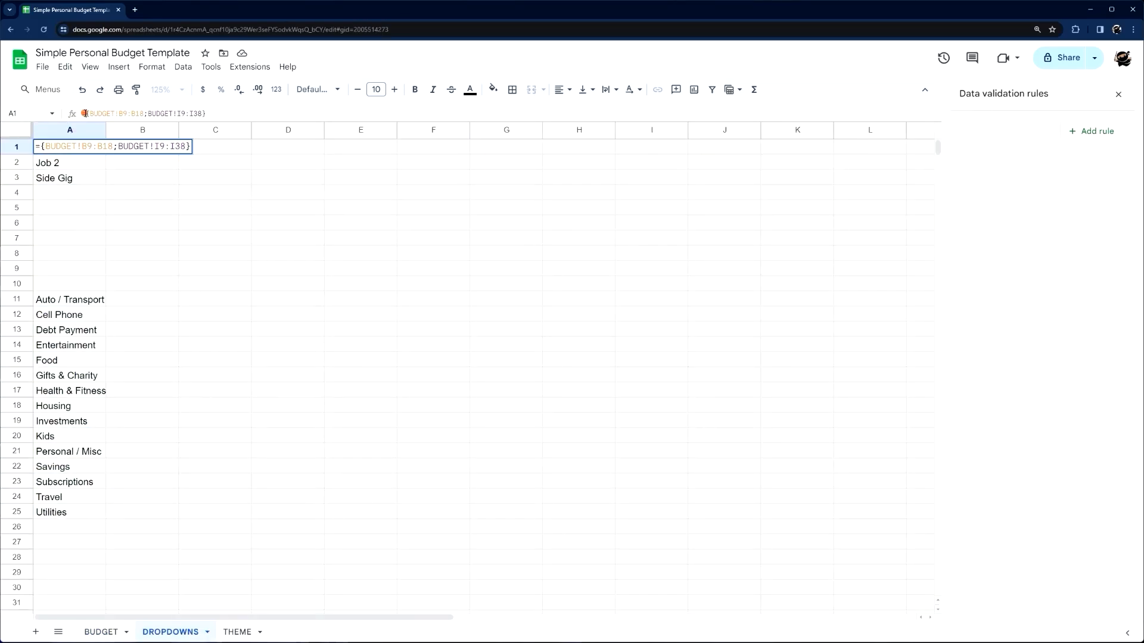
text(sort()
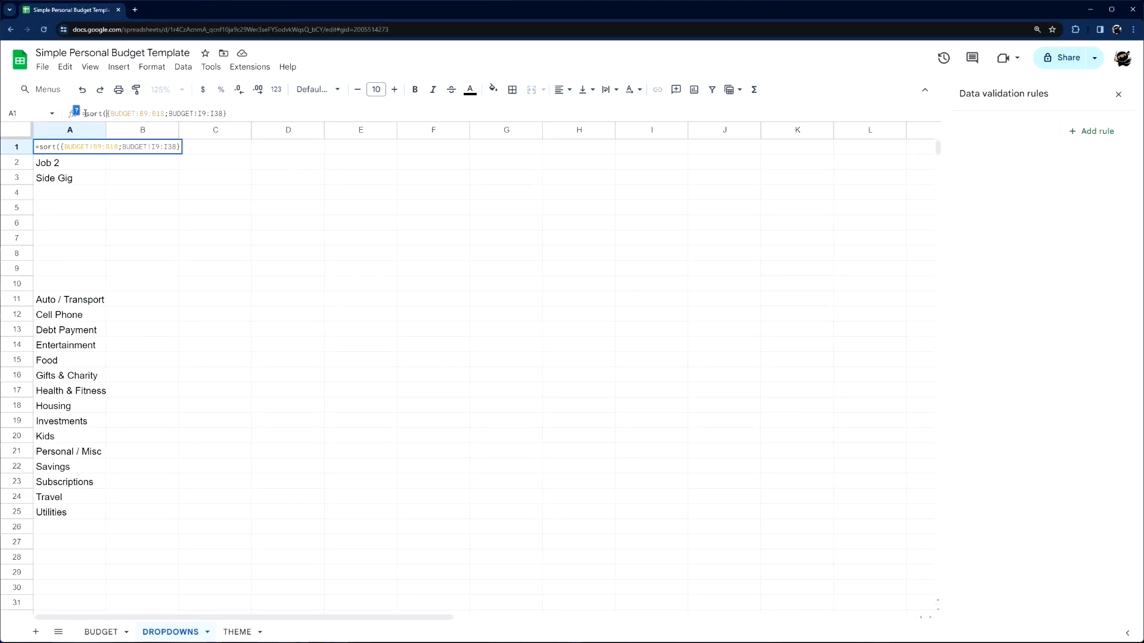
key(Return)
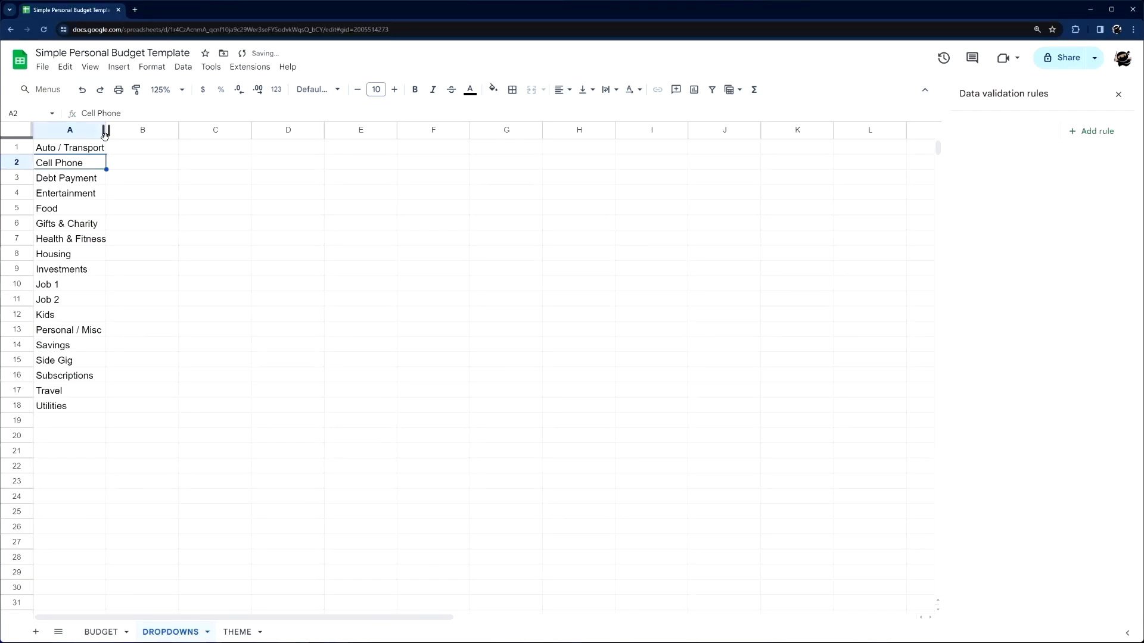
drag(106, 133, 58, 453)
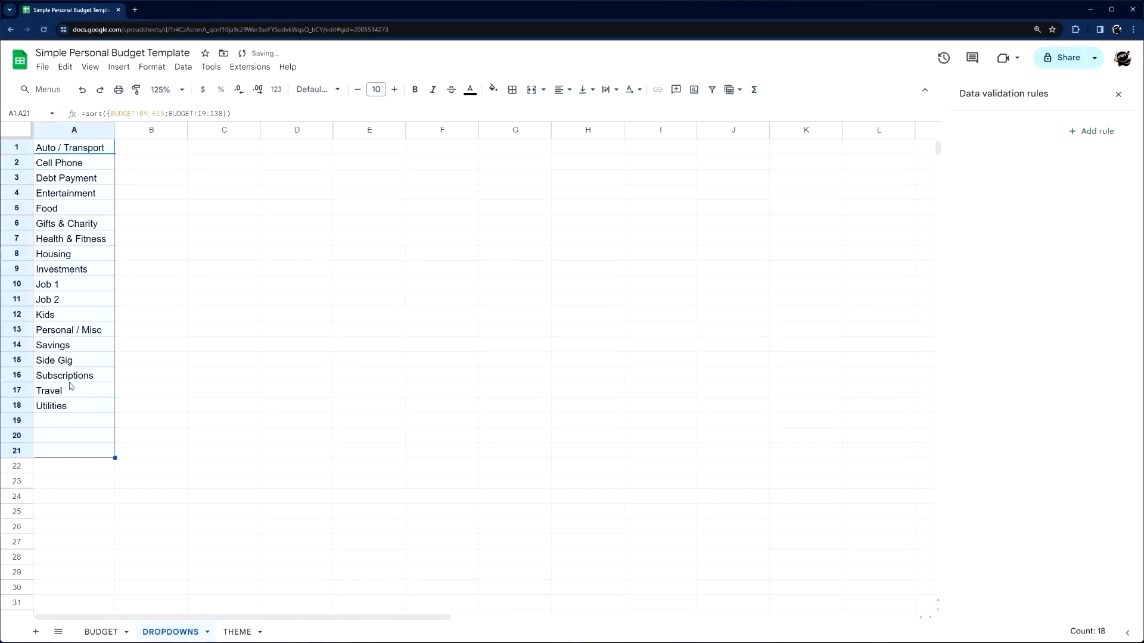
- Delete the unused columns B through Z from the DROPDOWNS sheet
drag(162, 134, 902, 133)
right_click(361, 132)
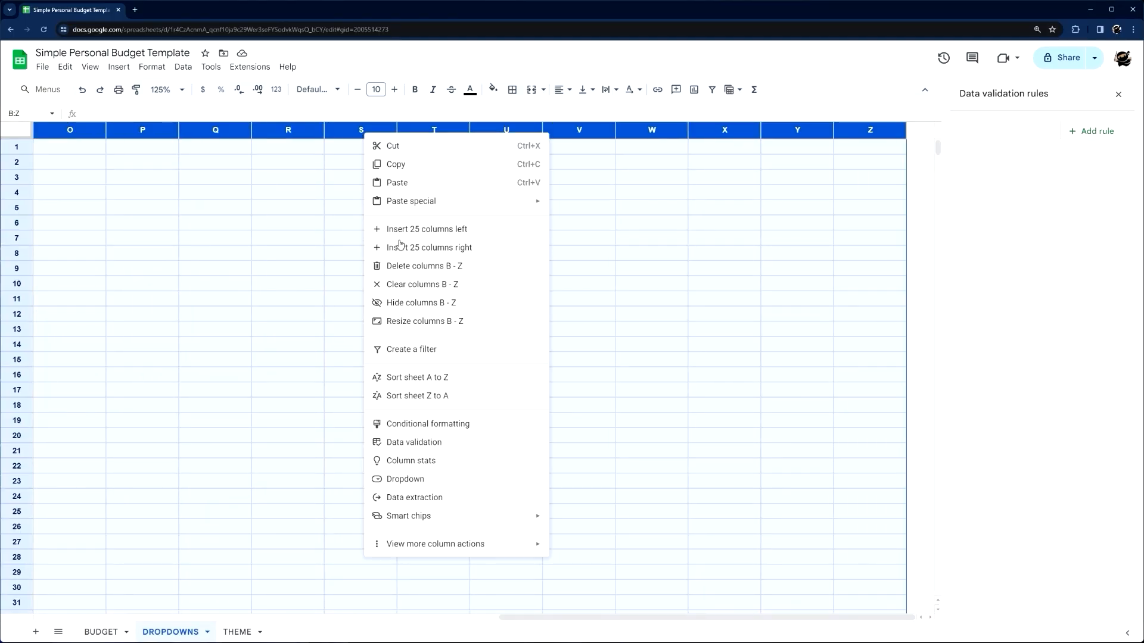
click(409, 264)
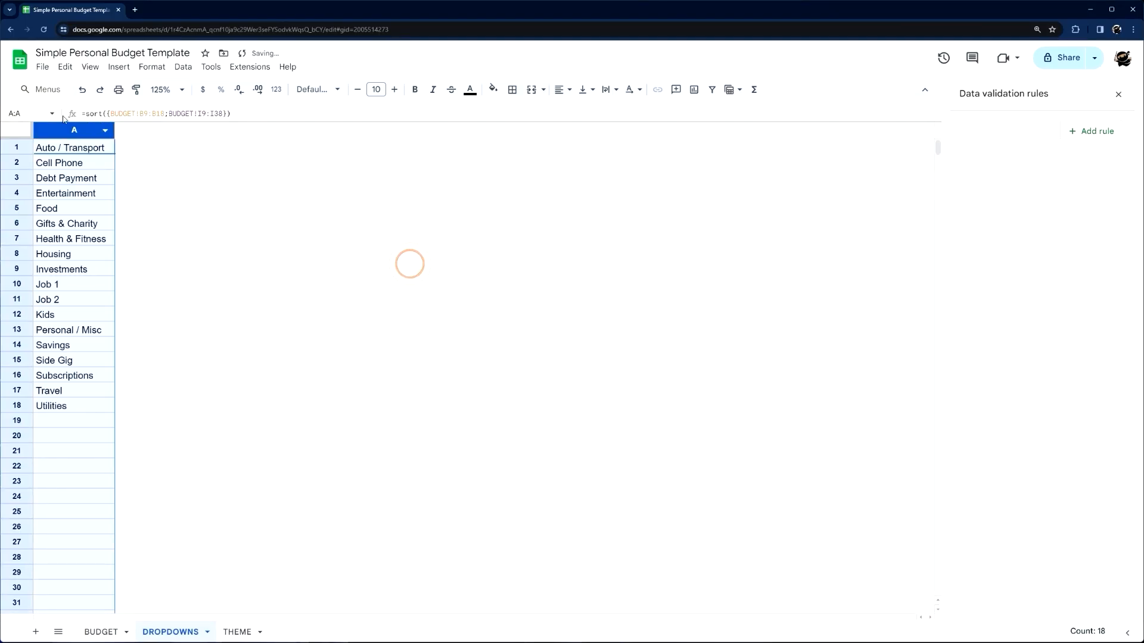
click(175, 265)
- Add a dropdown rule to the transaction log's SUBCATEGORY cells E45:F203 on the BUDGET sheet
click(104, 632)
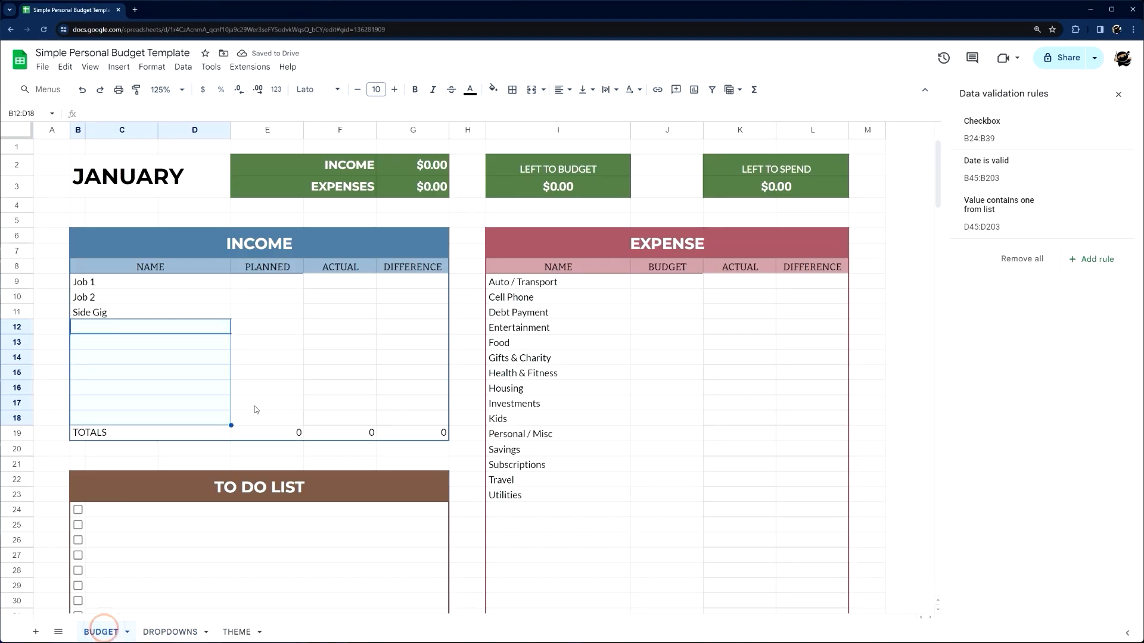
scroll(324, 378, down, 8)
click(318, 420)
scroll(321, 426, down, 20)
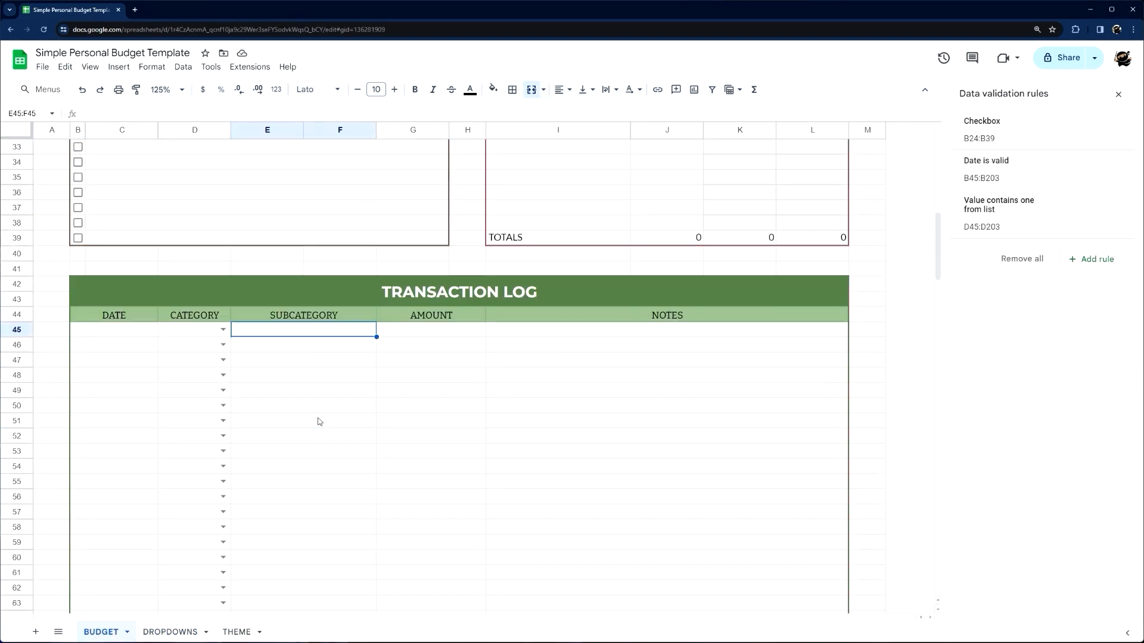
shift+click(333, 560)
right_click(334, 509)
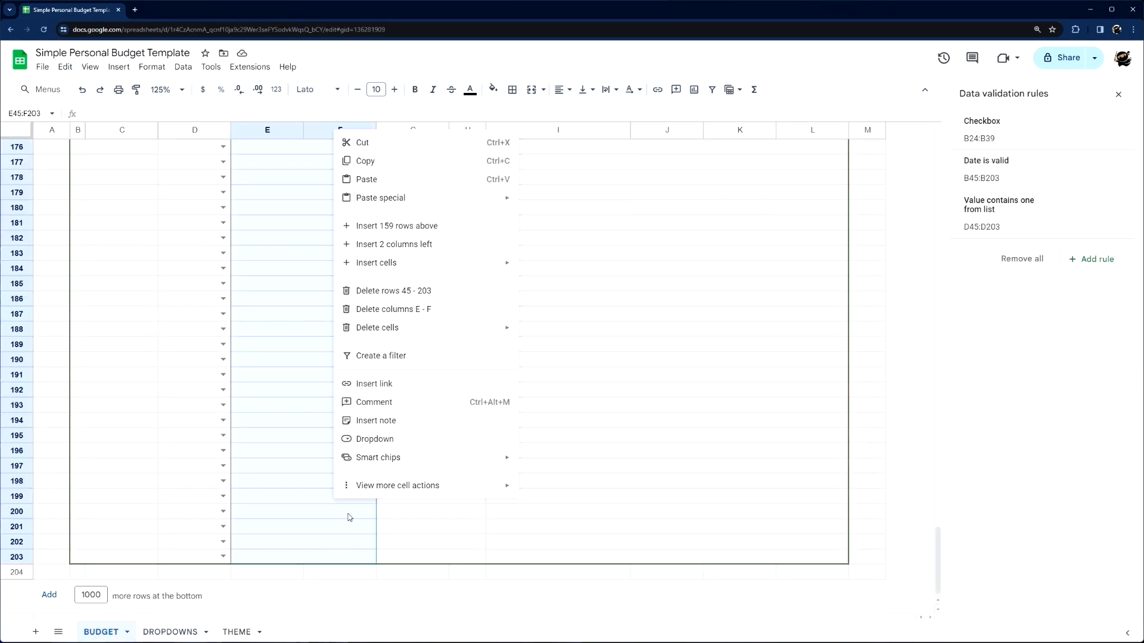
click(391, 441)
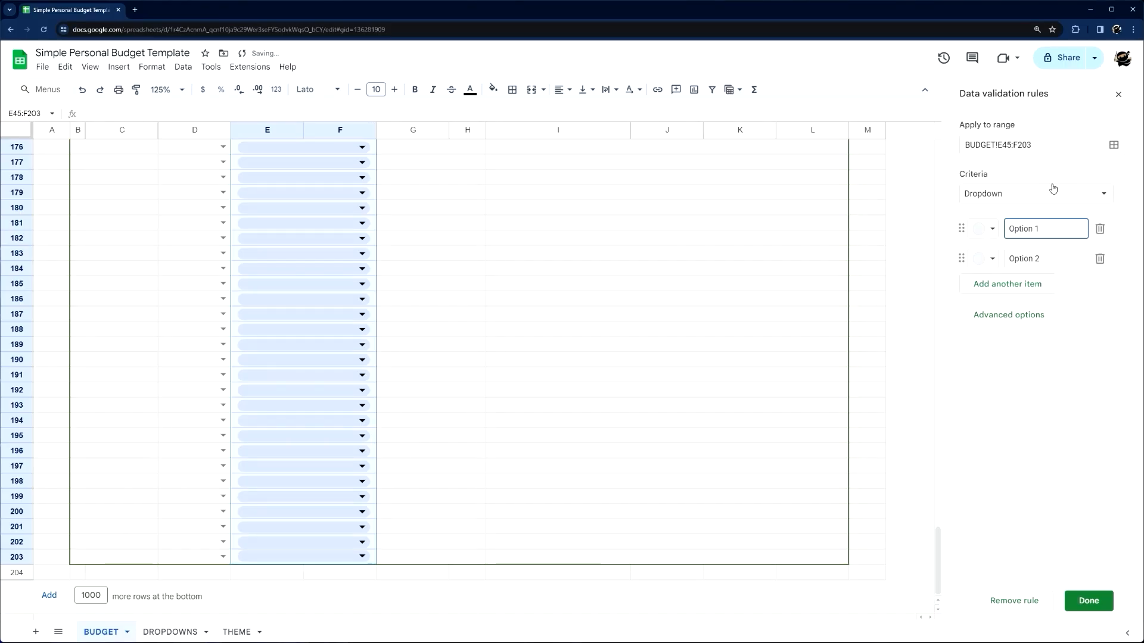
- Set the rule's criteria to Dropdown (from a range), with DROPDOWNS!A:A as the source range
click(1026, 194)
click(1008, 213)
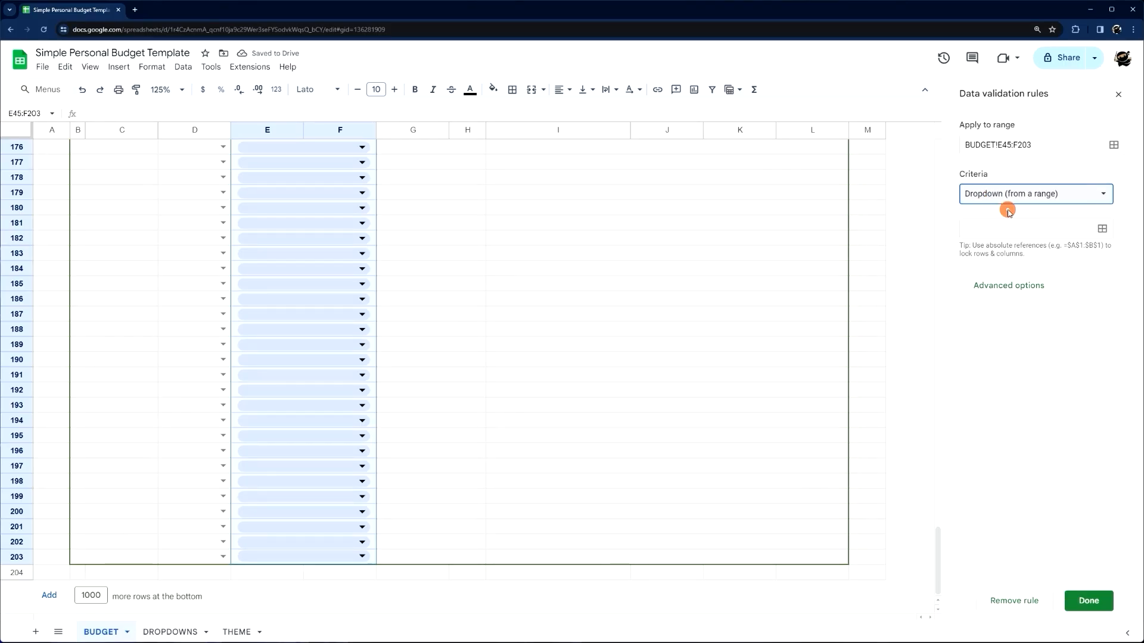
click(1103, 230)
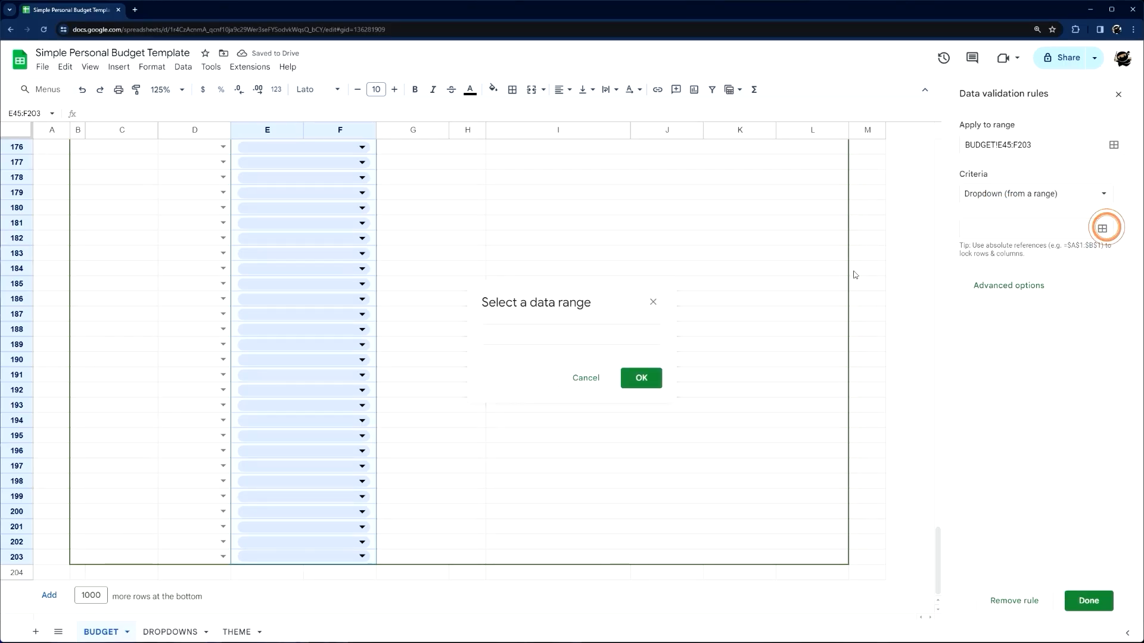
click(523, 335)
click(165, 635)
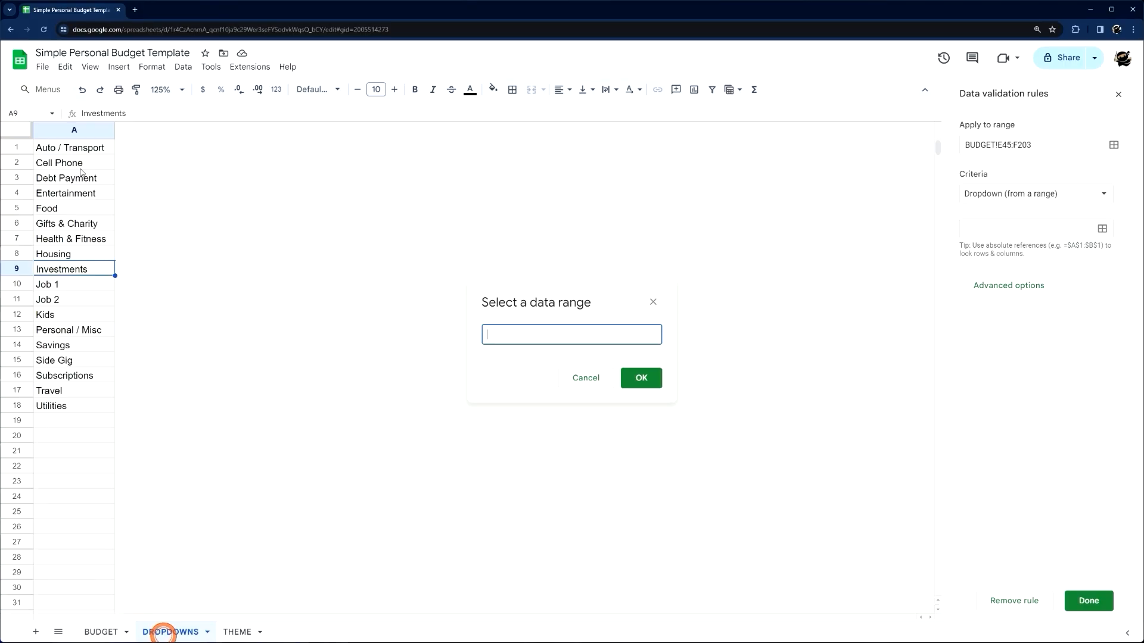
click(67, 130)
click(641, 377)
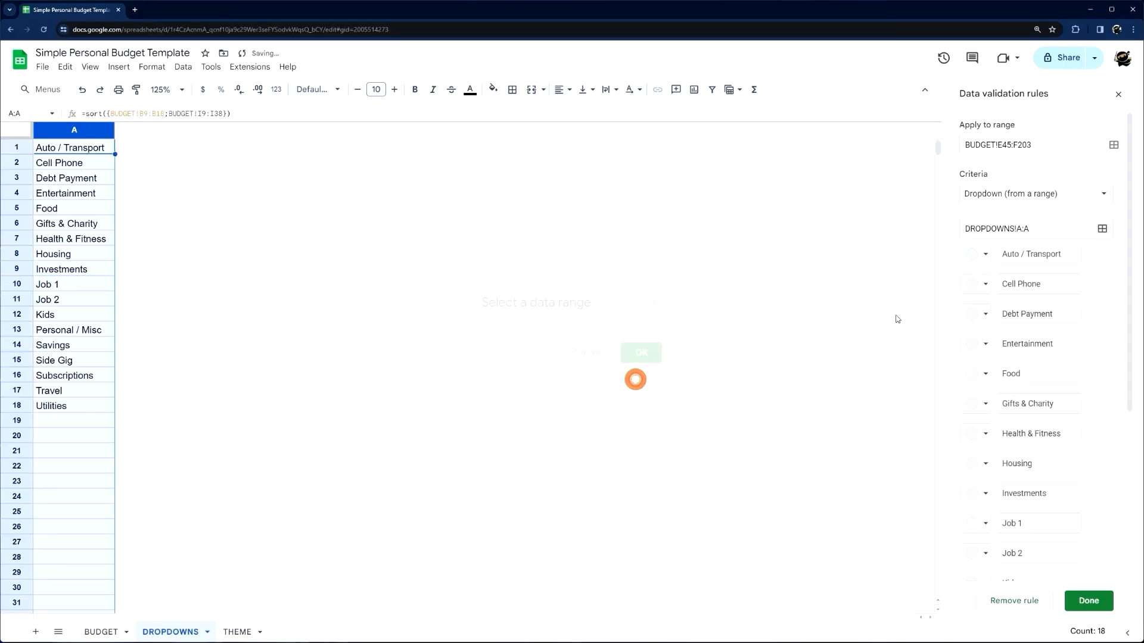
- Set the dropdown's display style to Arrow, save the rule and close the data validation rules
scroll(1096, 374, down, 5)
click(1013, 565)
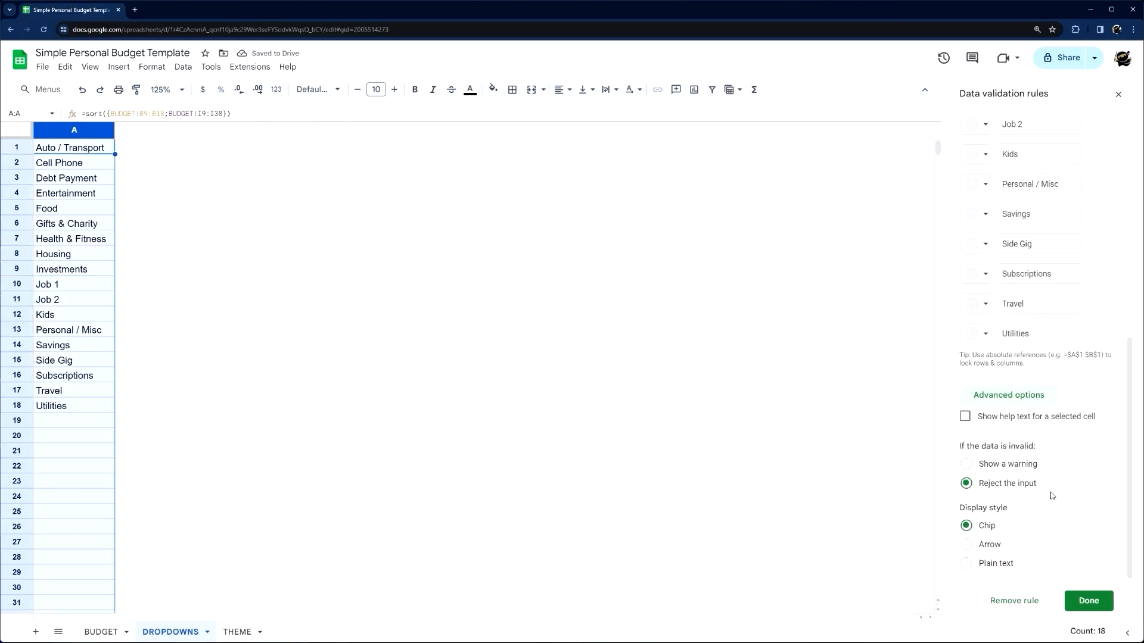
click(992, 545)
click(1079, 601)
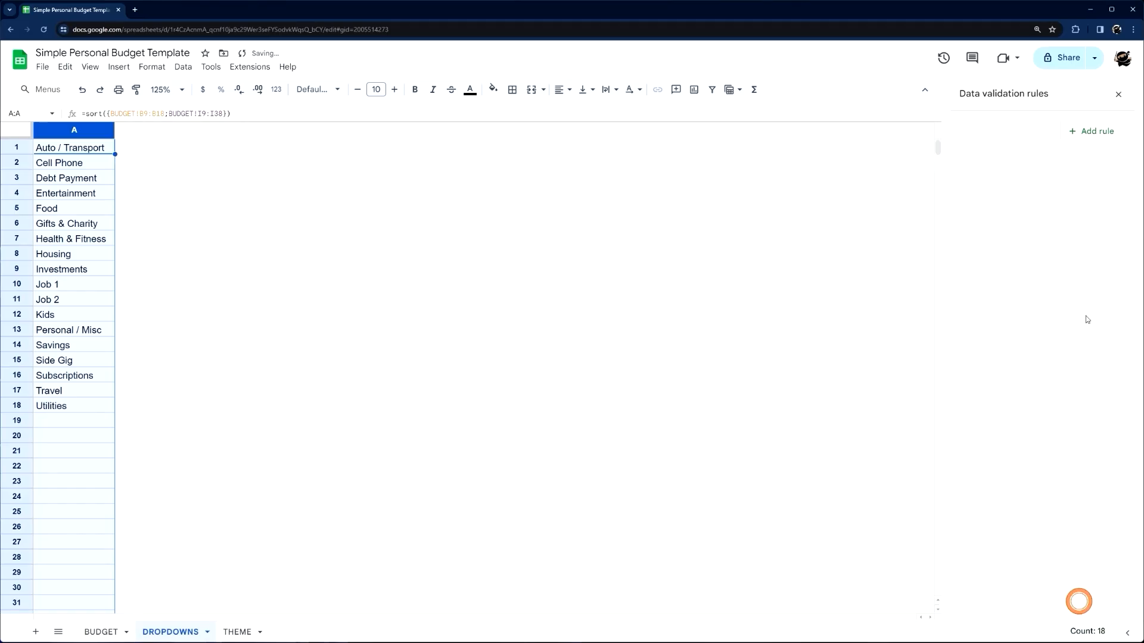
click(1118, 95)
- Return to the BUDGET sheet and inspect the options in the first SUBCATEGORY dropdown of the transaction log
click(98, 632)
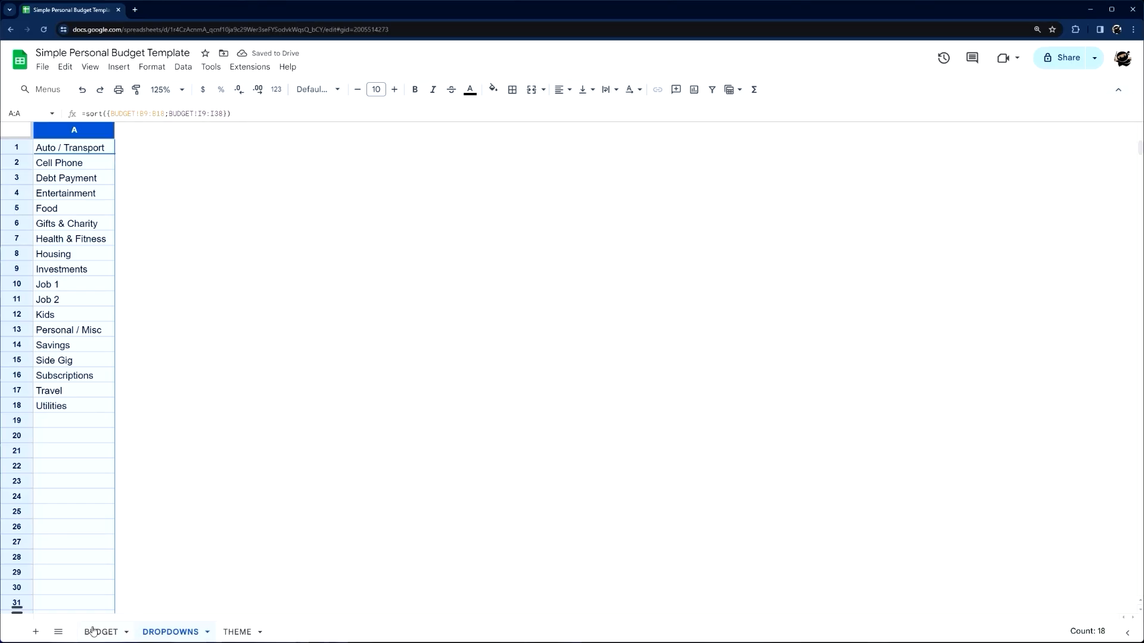
scroll(298, 477, up, 20)
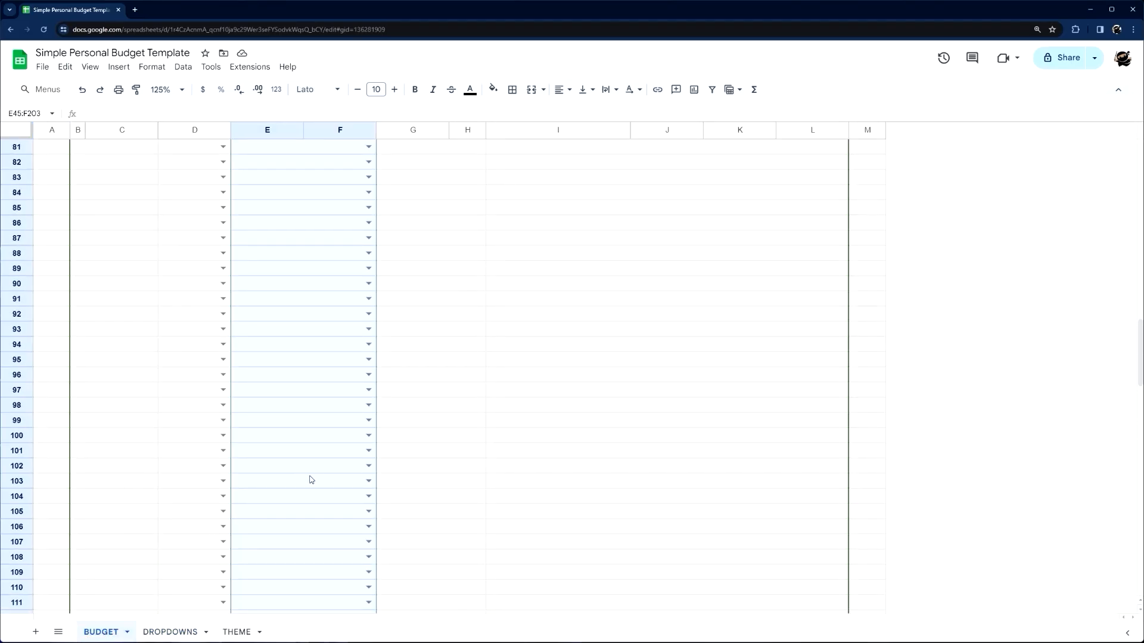
scroll(314, 478, up, 2)
click(368, 360)
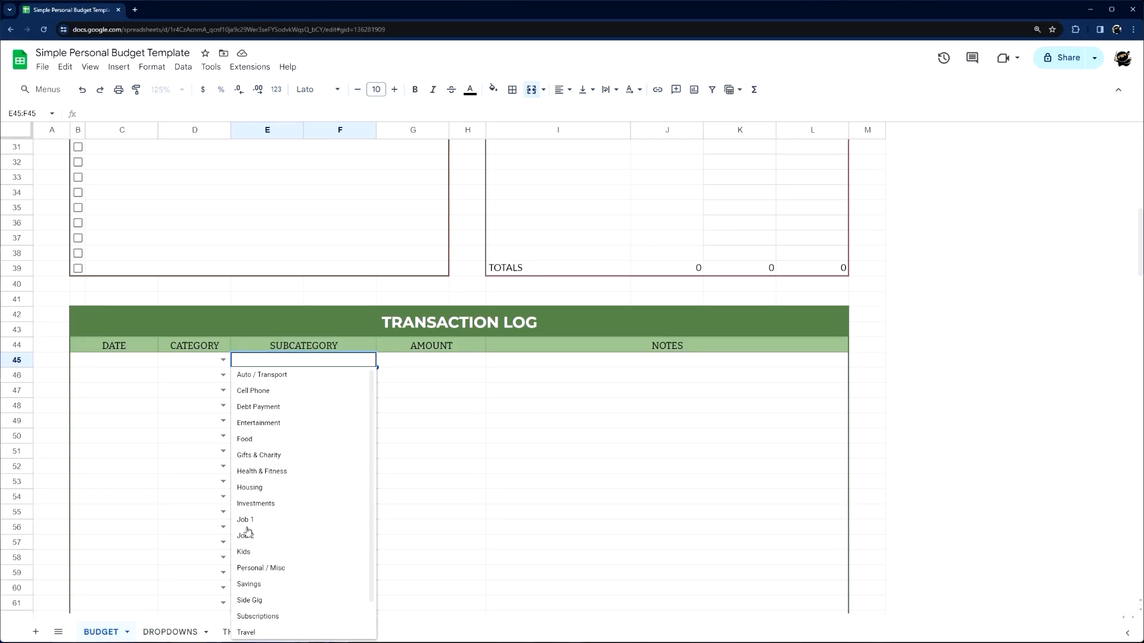
click(149, 362)
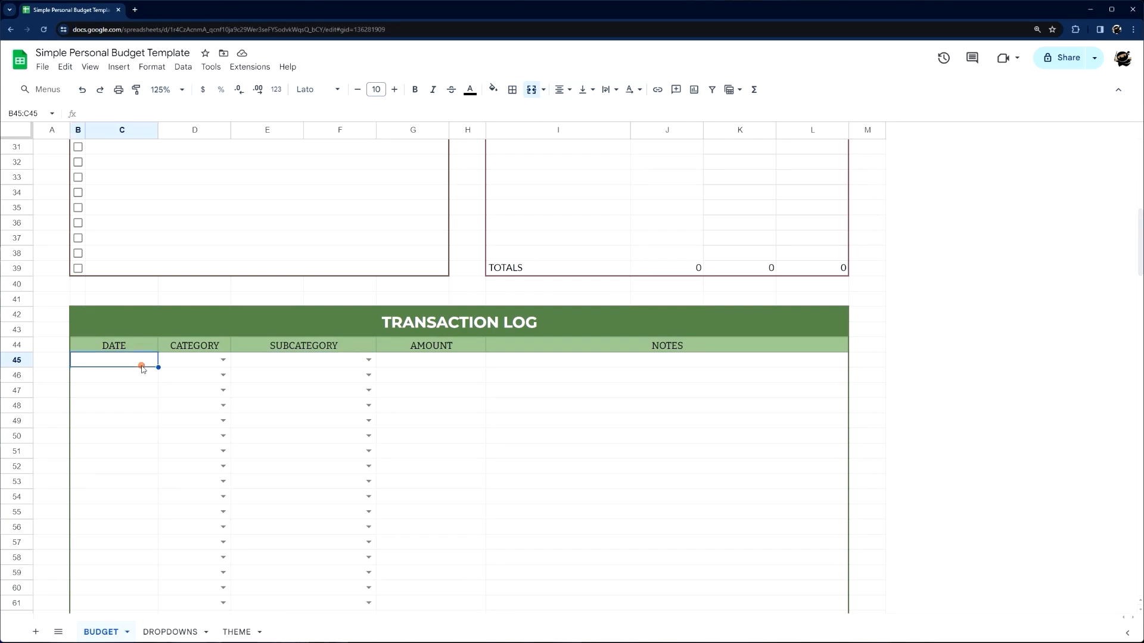
- Test filtering the first SUBCATEGORY dropdown with "au" and "jo", leaving the cell empty
click(264, 363)
text(a)
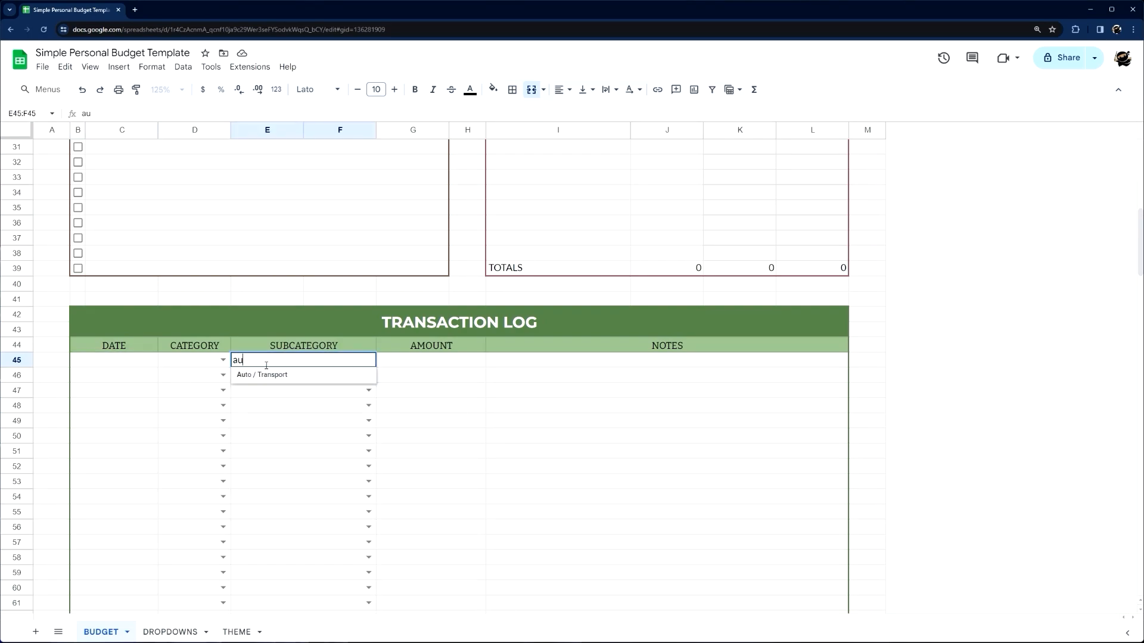
text(u)
key(BackSpace)
key(BackSpace)
text(jo)
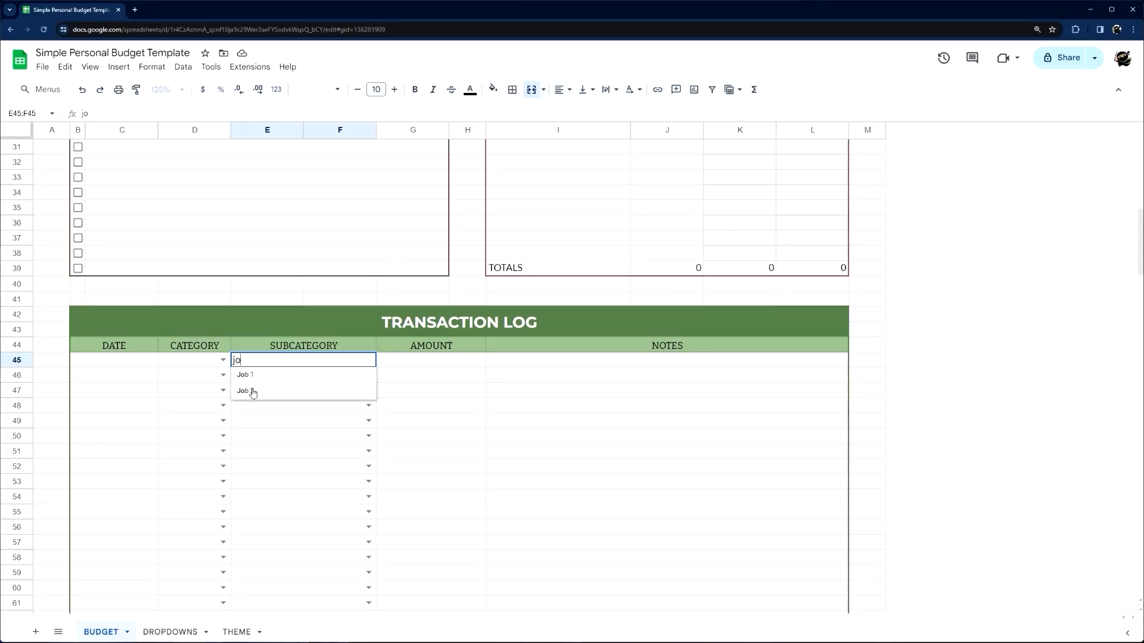
key(BackSpace)
key(BackSpace)
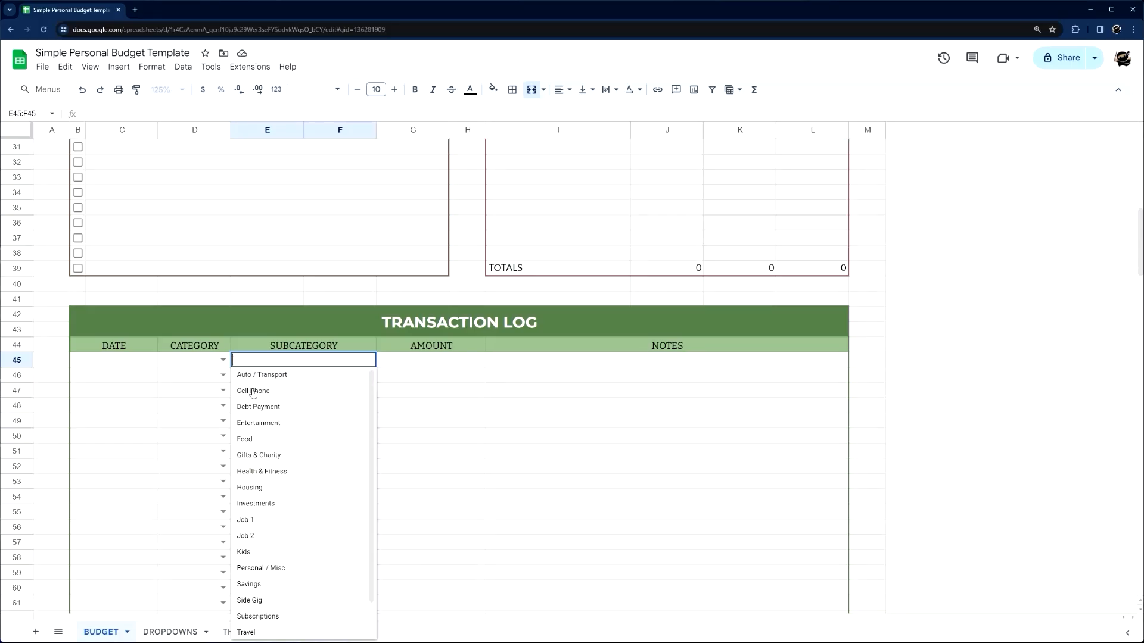
click(124, 393)
- In the first transaction row, pick the date Jan 1, 2024 and the category Income
scroll(455, 422, up, 6)
scroll(463, 439, down, 3)
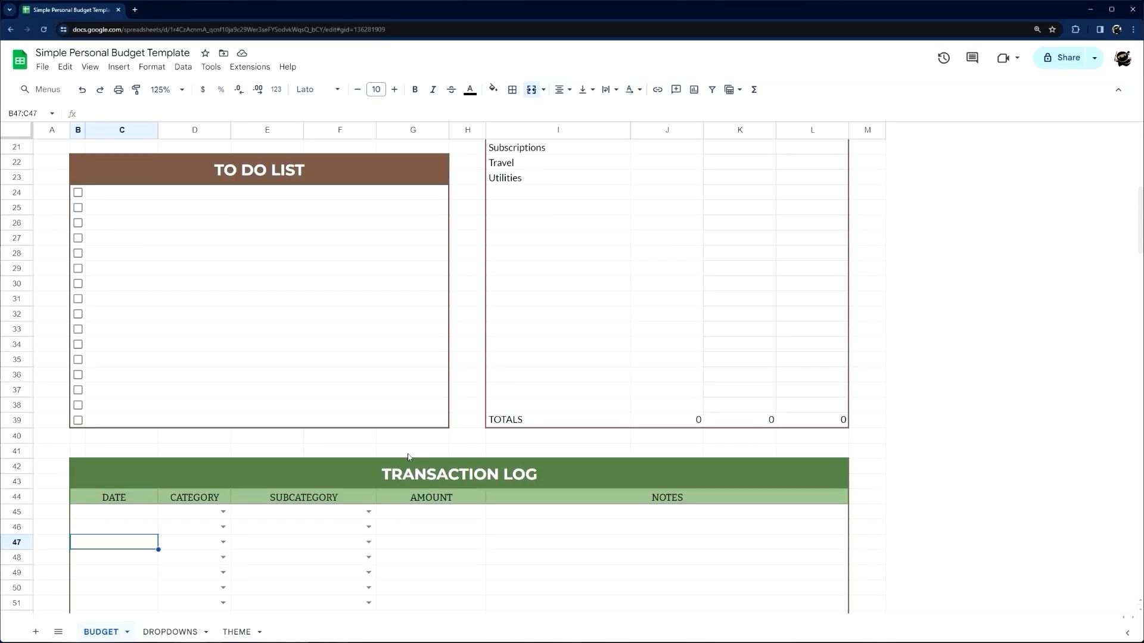
double_click(143, 510)
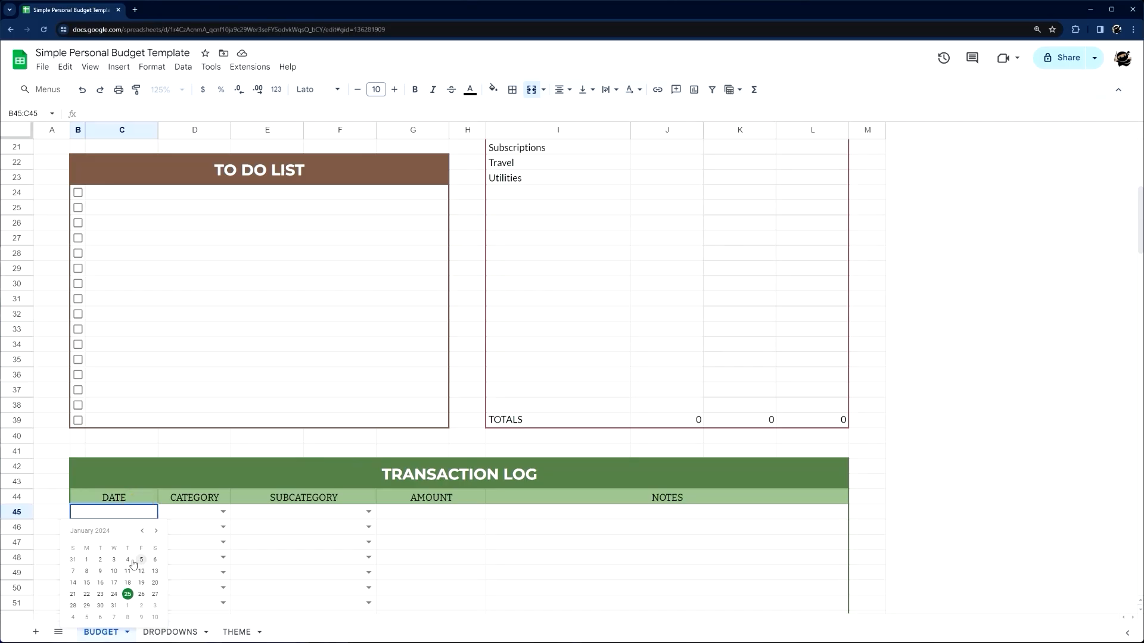
click(87, 561)
click(223, 512)
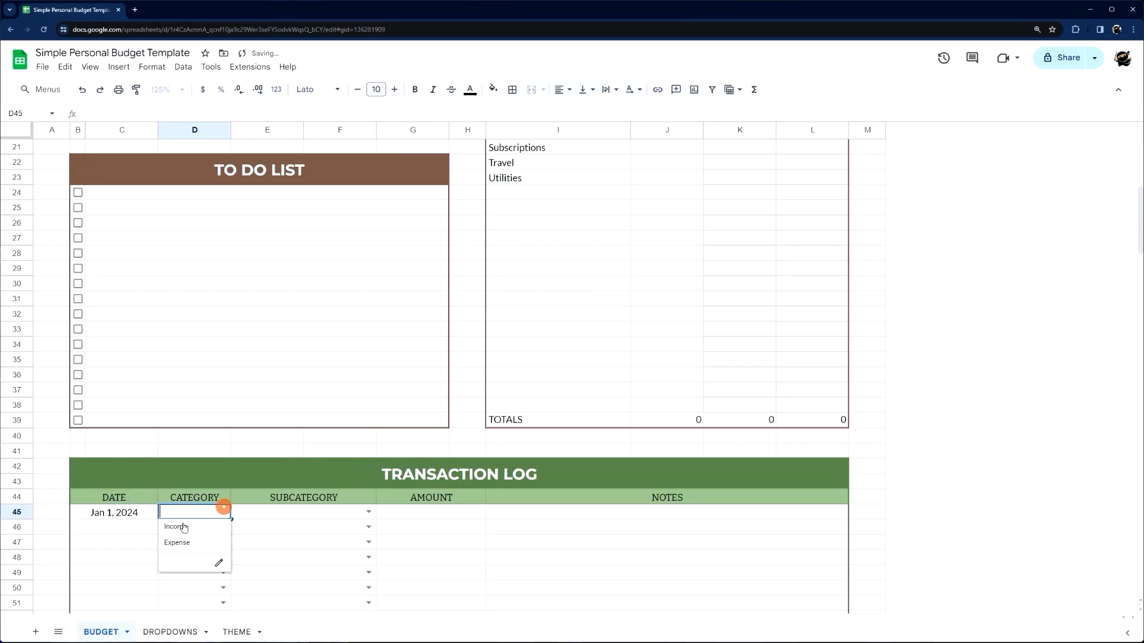
click(173, 523)
- Choose Job 1 as the first transaction's subcategory and enter 1250 as its amount
click(369, 512)
scroll(262, 566, down, 5)
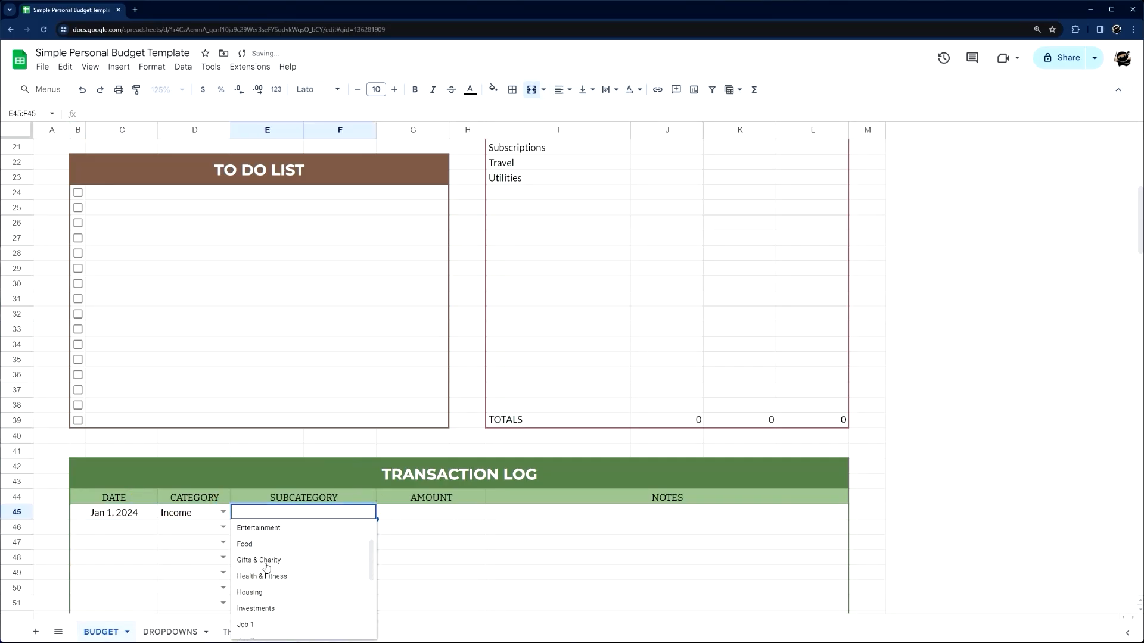
click(257, 577)
click(415, 518)
scroll(408, 512, down, 1)
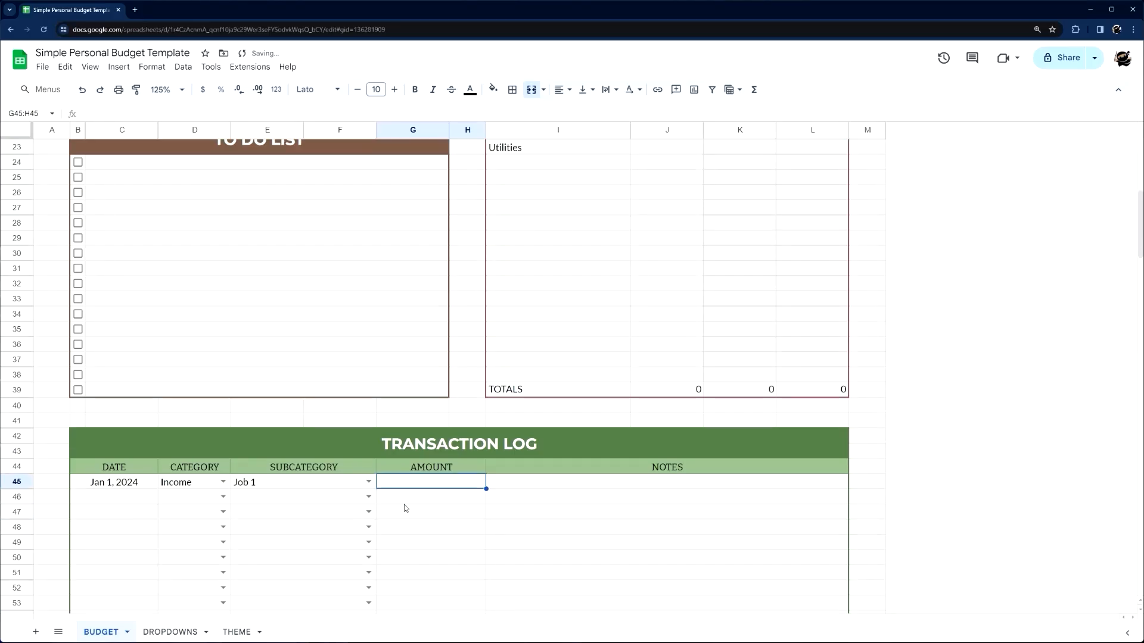
text(1250)
key(Return)
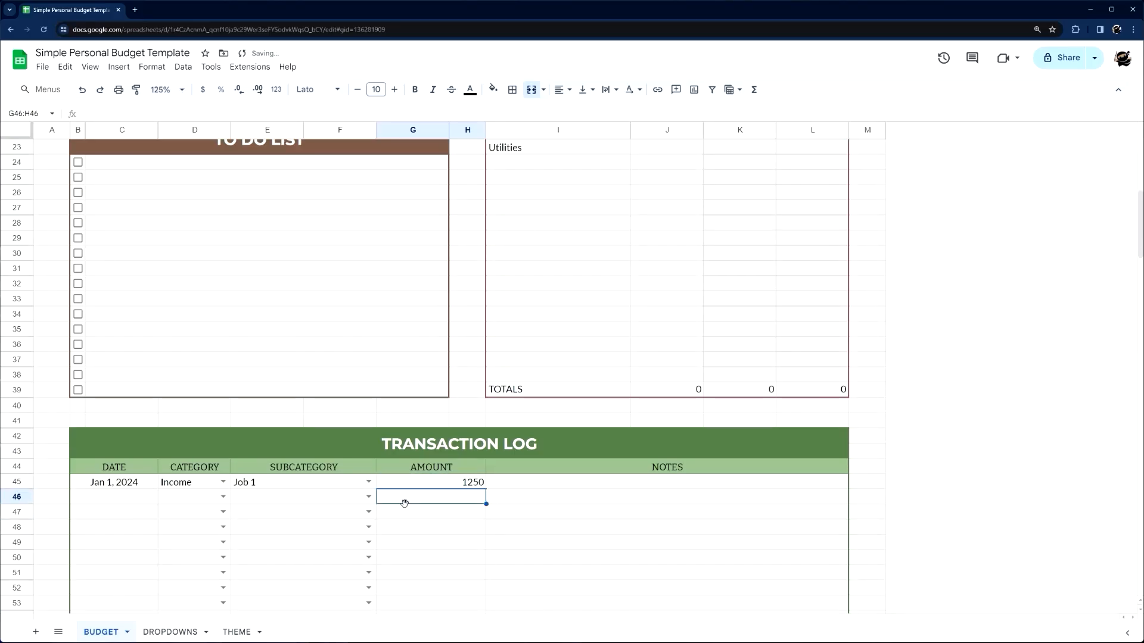
- Format the transaction log's AMOUNT cells G45:H203 as currency
click(460, 482)
scroll(457, 498, down, 20)
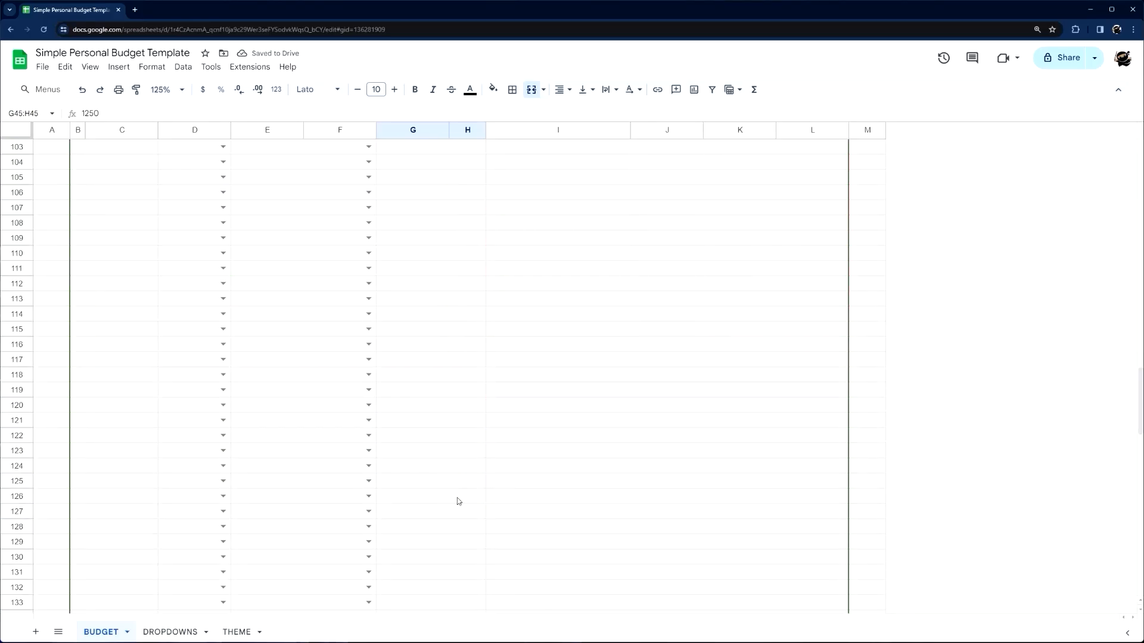
shift+click(475, 557)
scroll(482, 475, up, 20)
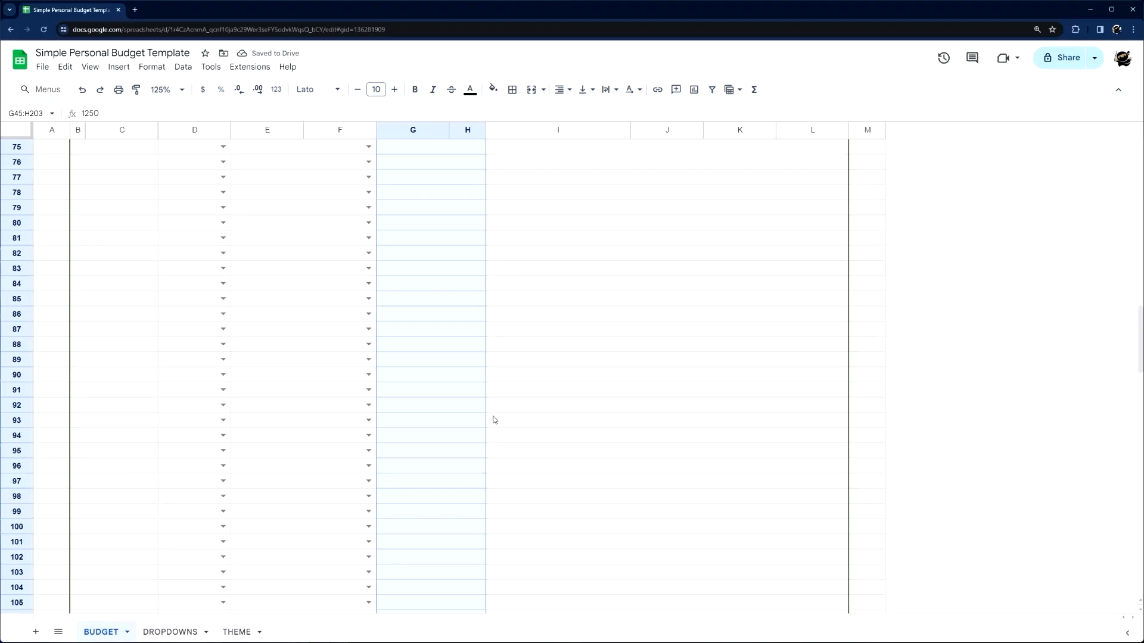
click(203, 89)
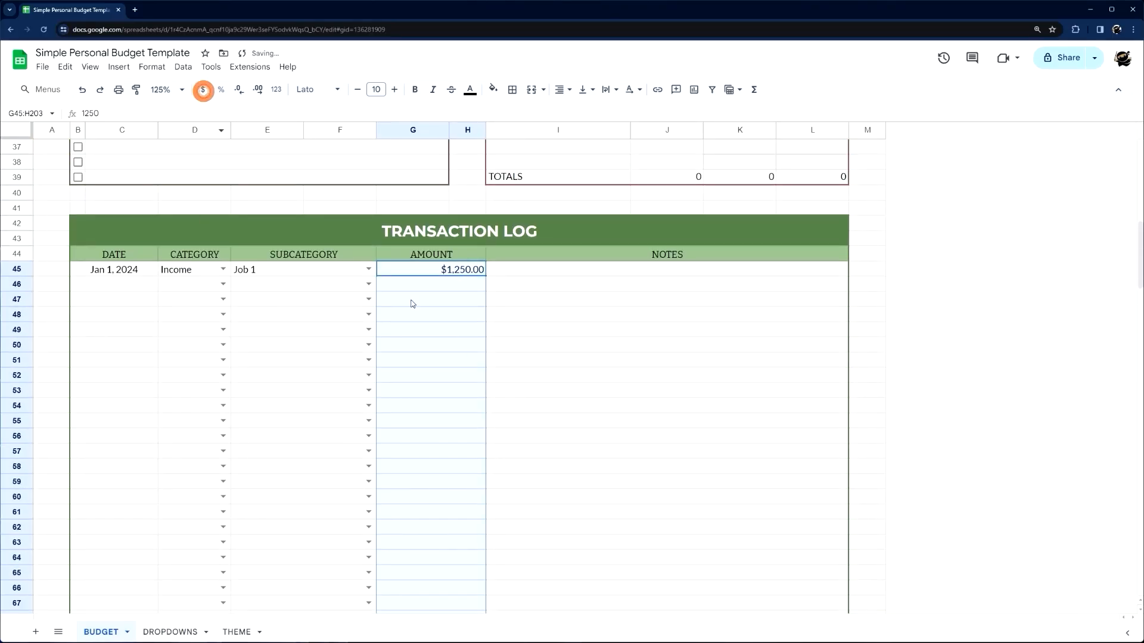
- Start a SUMIFS formula in cell F9, the ACTUAL cell for Job 1 in the INCOME table
scroll(536, 384, up, 6)
scroll(534, 394, up, 2)
click(331, 287)
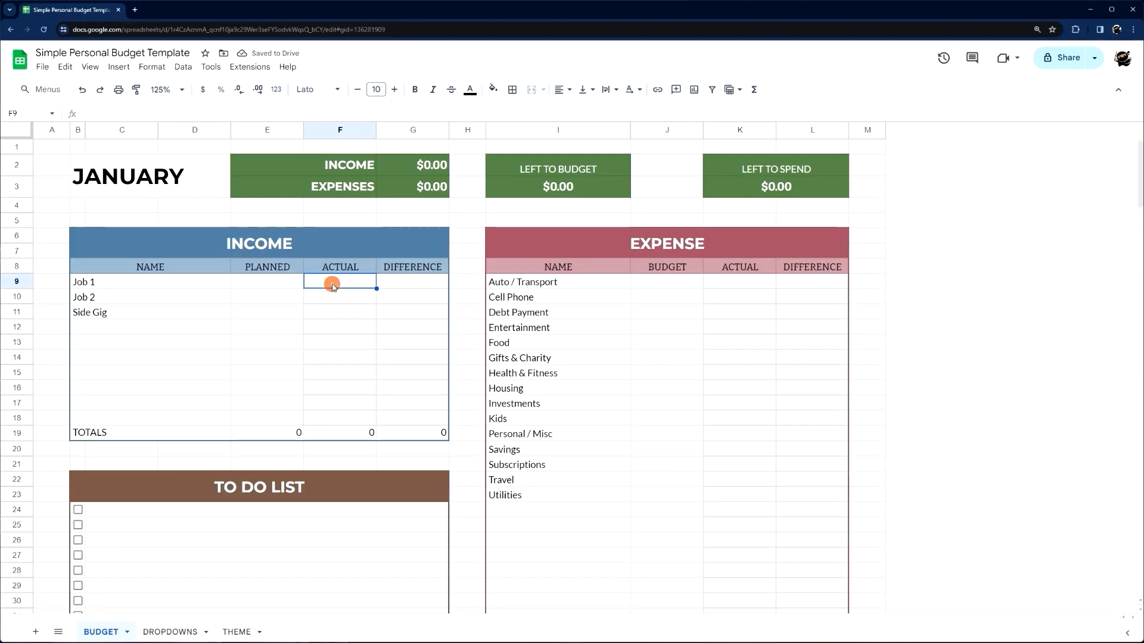
text(=)
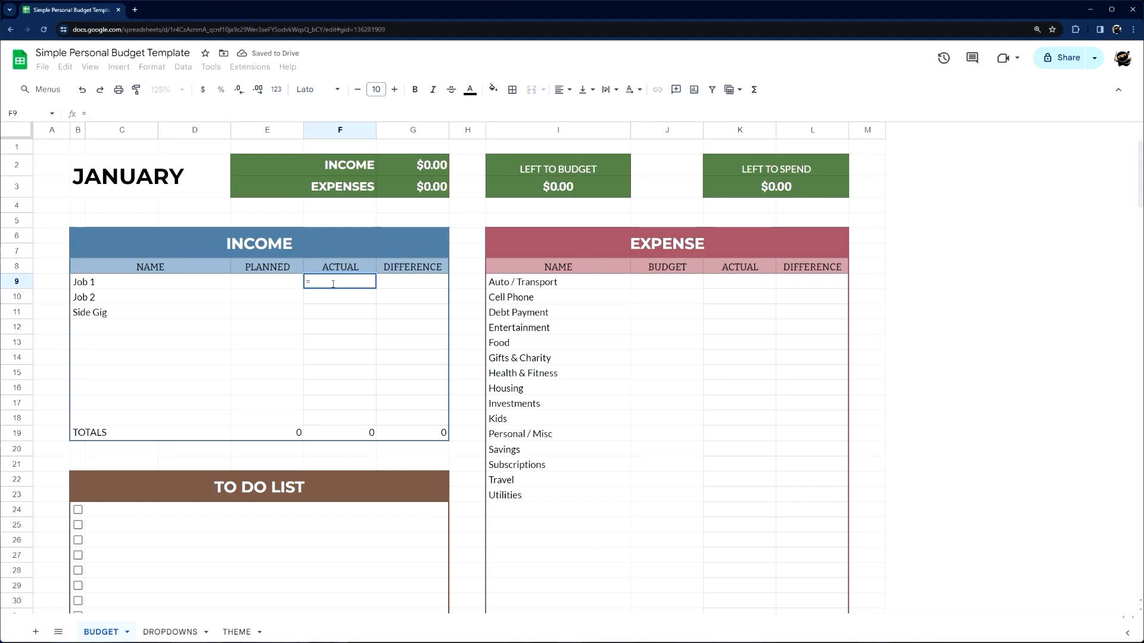
text(sumifs()
- Enter G45:G, the transaction log's AMOUNT column, as the SUMIFS sum range, followed by a comma
scroll(411, 417, down, 5)
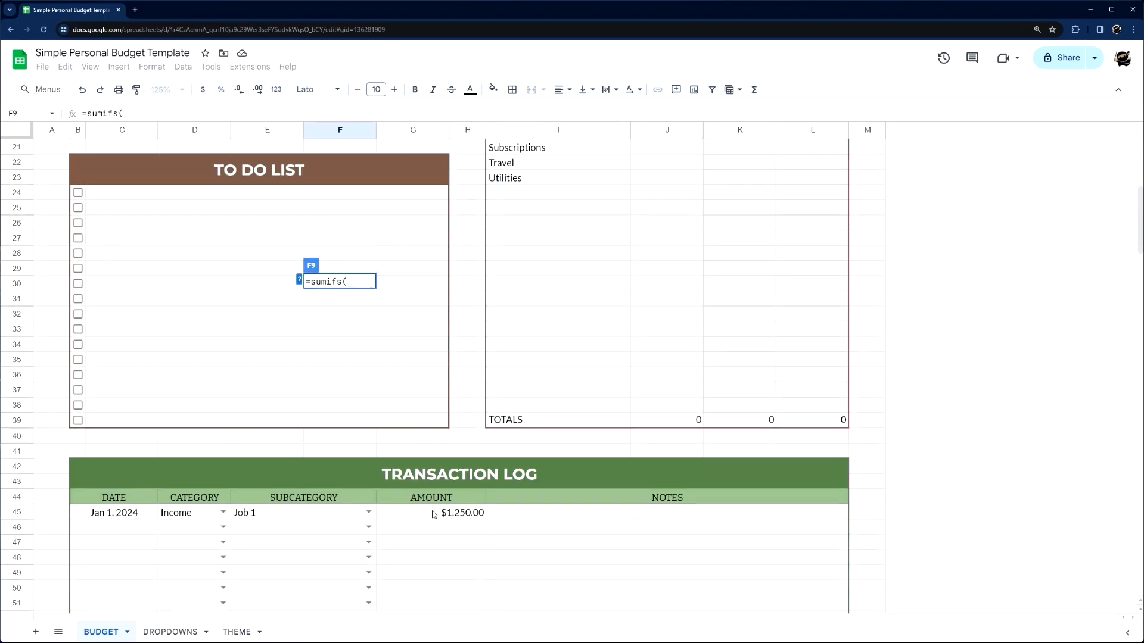
click(433, 513)
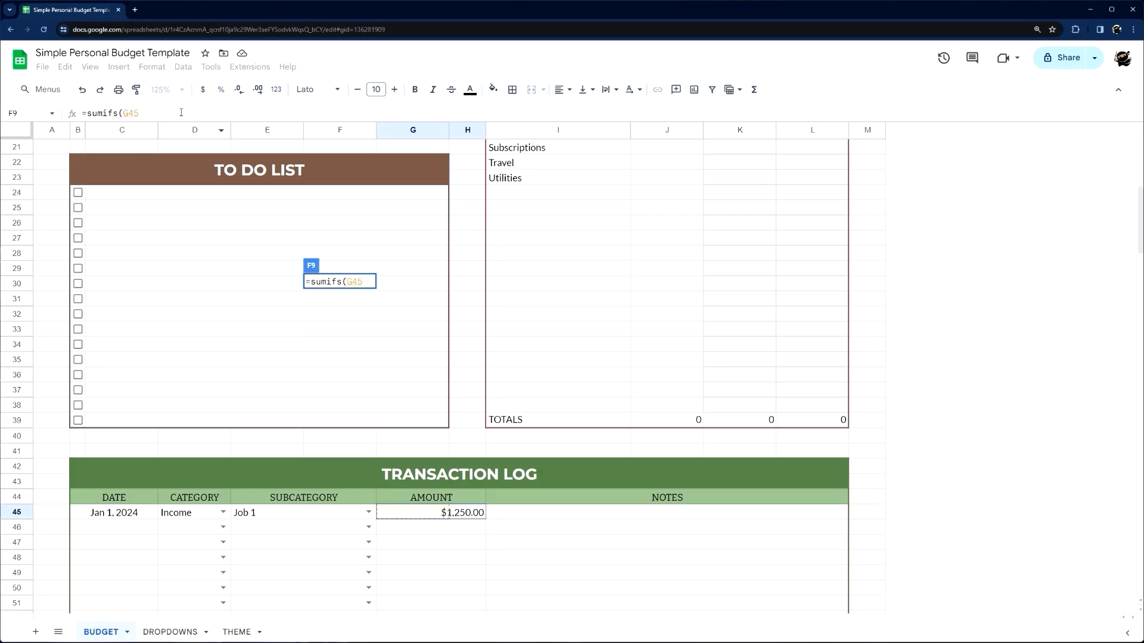
click(159, 114)
text(:)
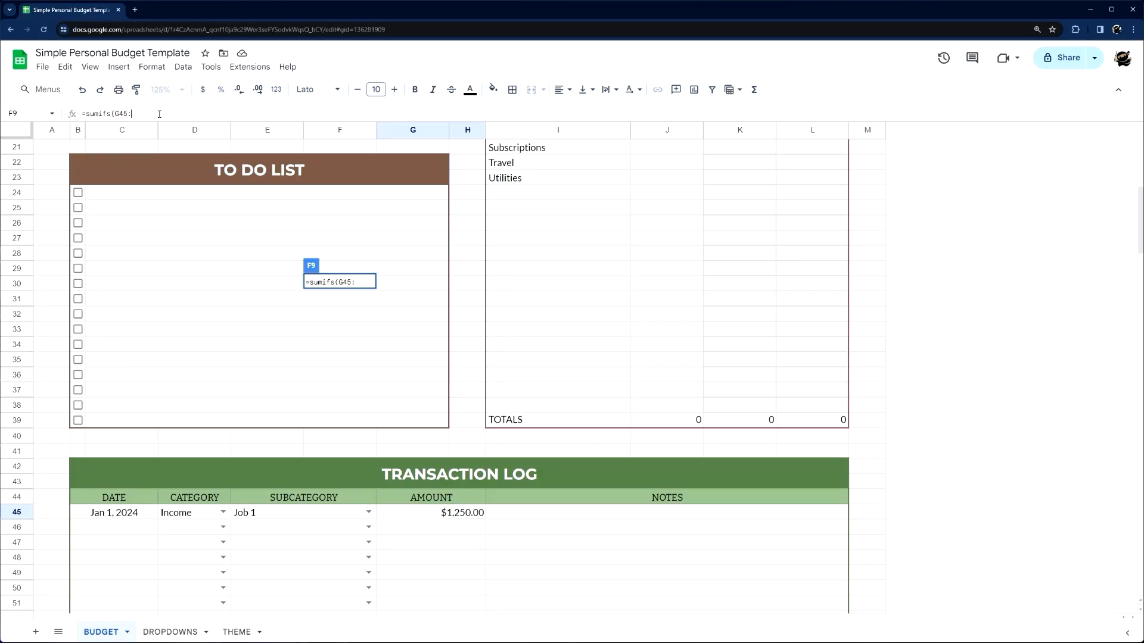
text(G)
scroll(443, 512, down, 1)
scroll(272, 302, up, 3)
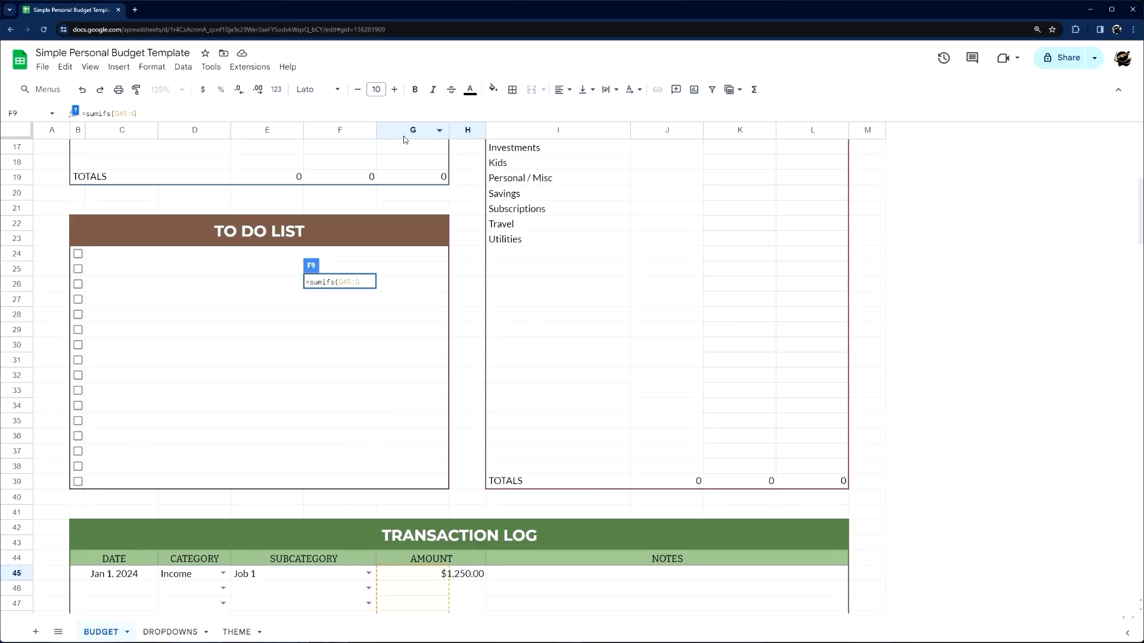
text(,)
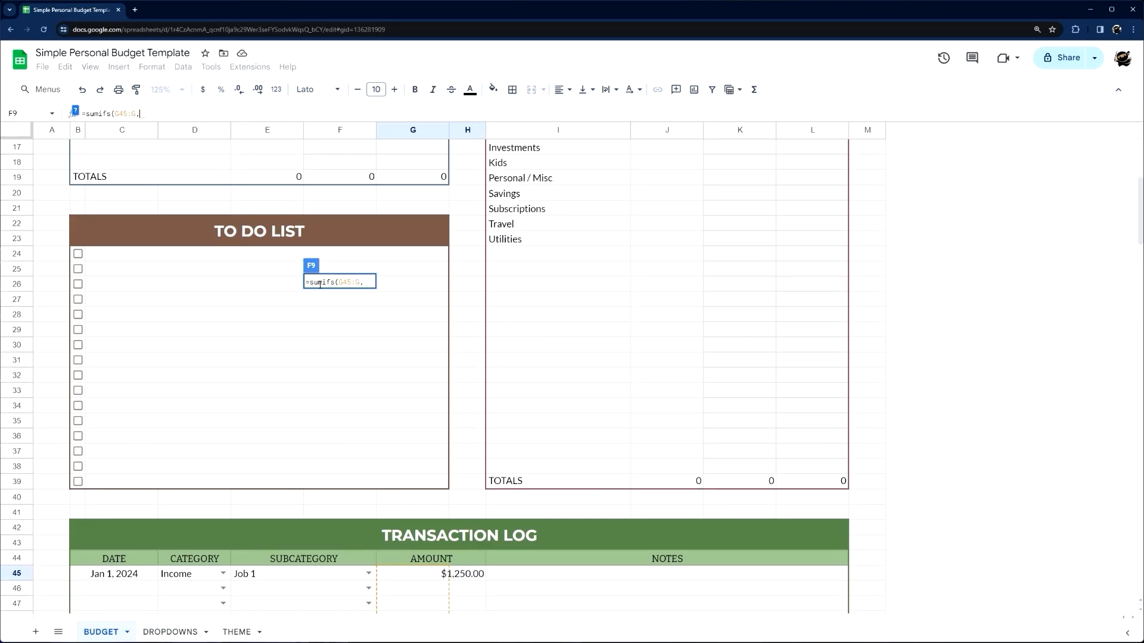
- Complete F9's SUMIFS with the transaction log's SUBCATEGORY range E45:E as the criteria range and B9 (Job 1) as the criterion
scroll(303, 301, up, 5)
scroll(524, 370, down, 7)
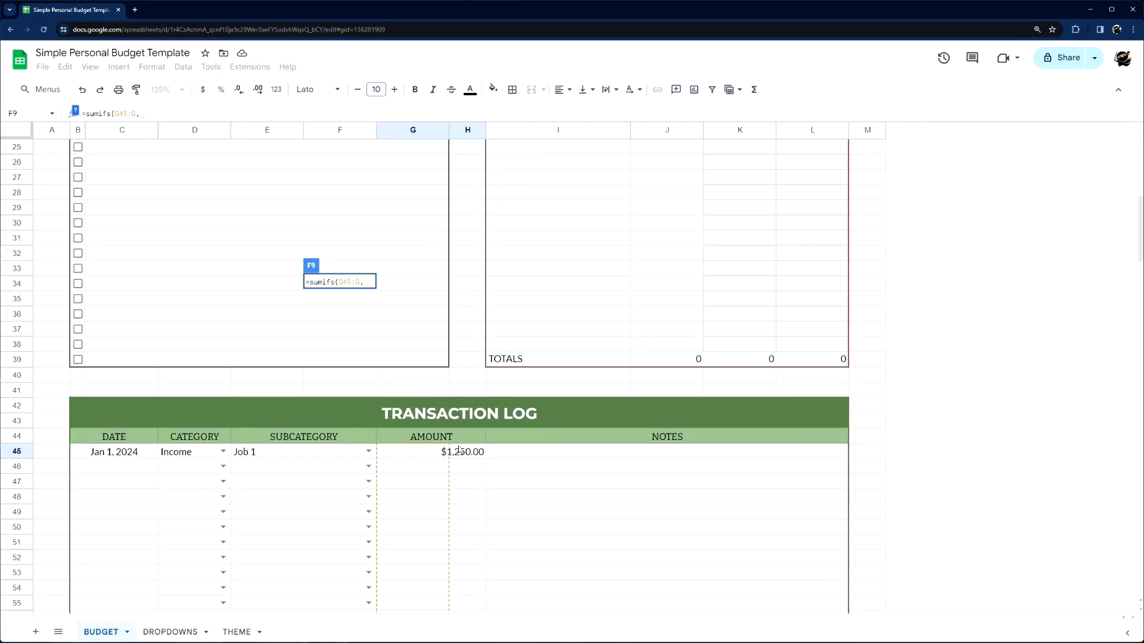
scroll(361, 403, up, 8)
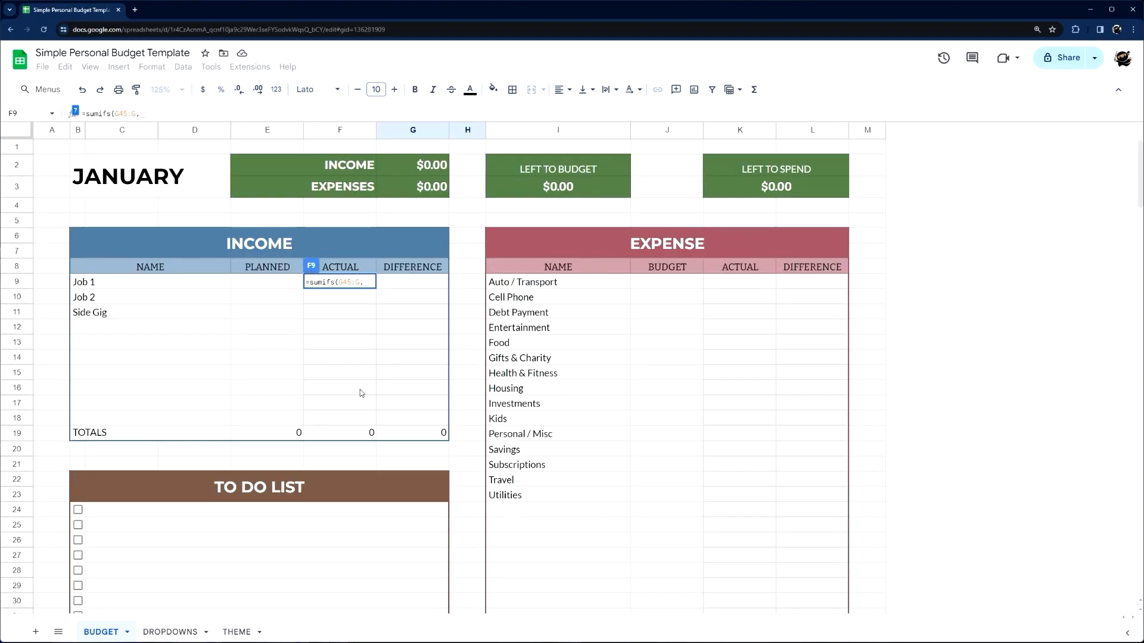
scroll(357, 389, down, 6)
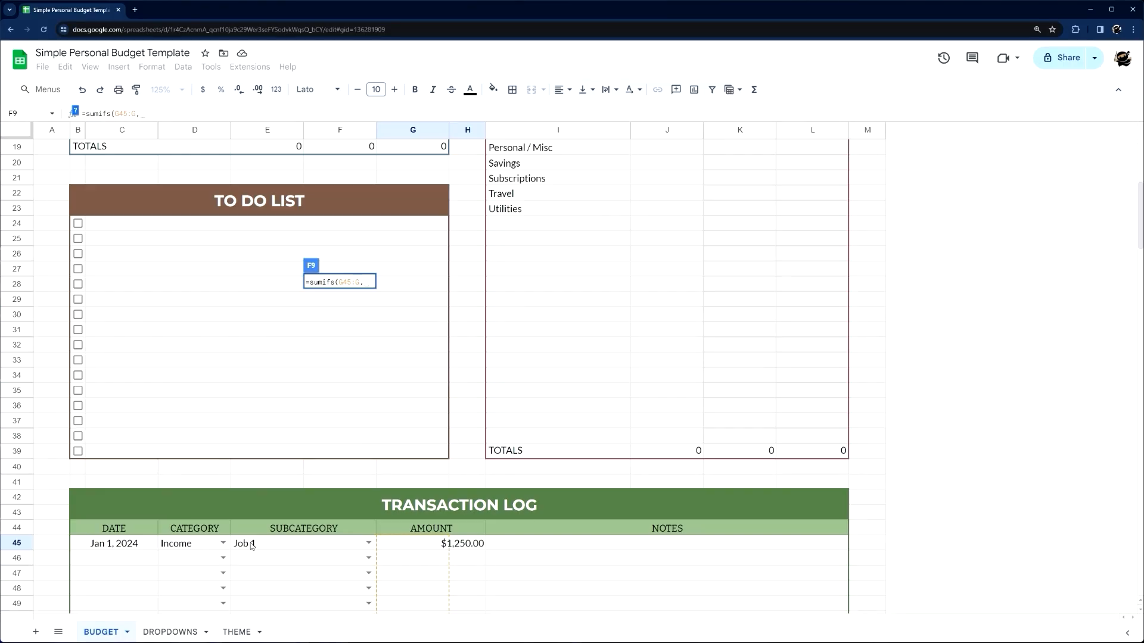
click(251, 544)
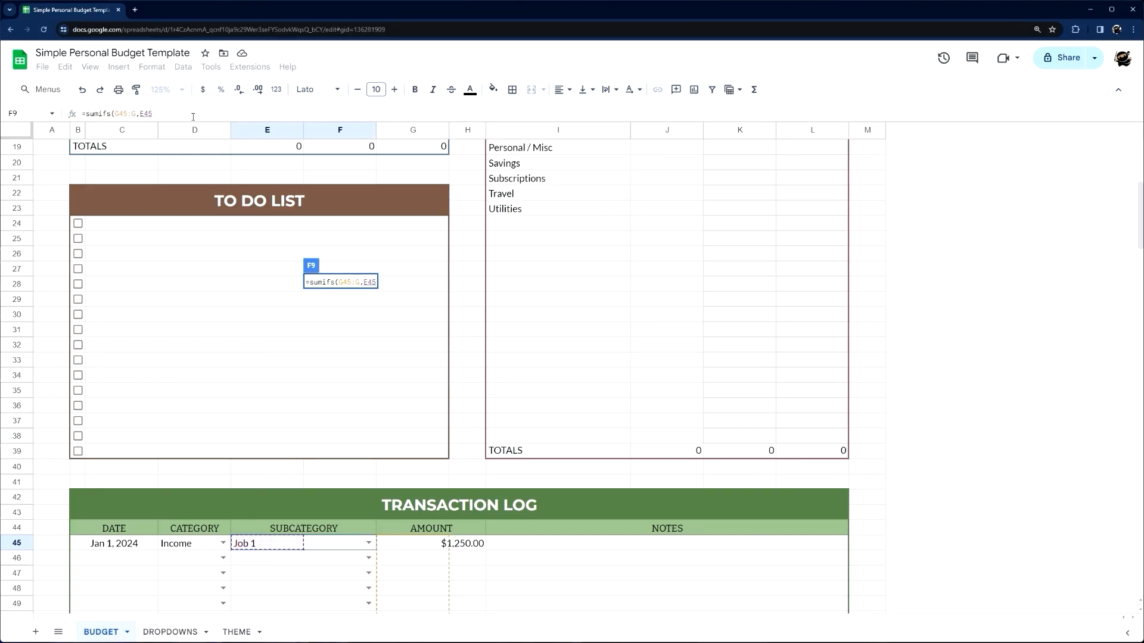
text(:E)
scroll(189, 221, up, 6)
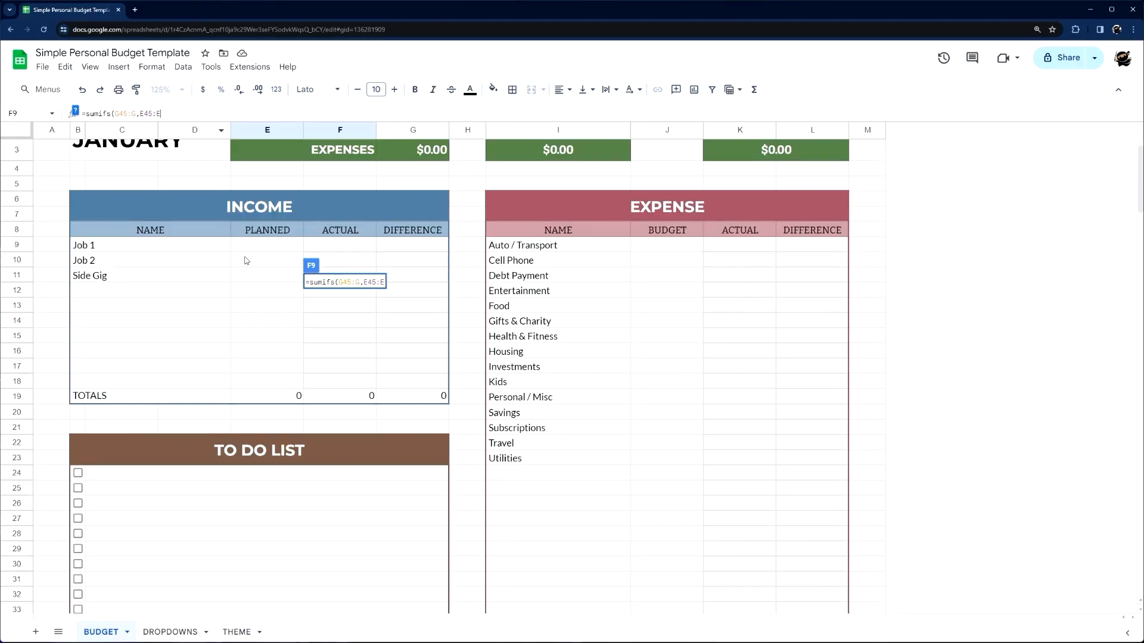
text(,)
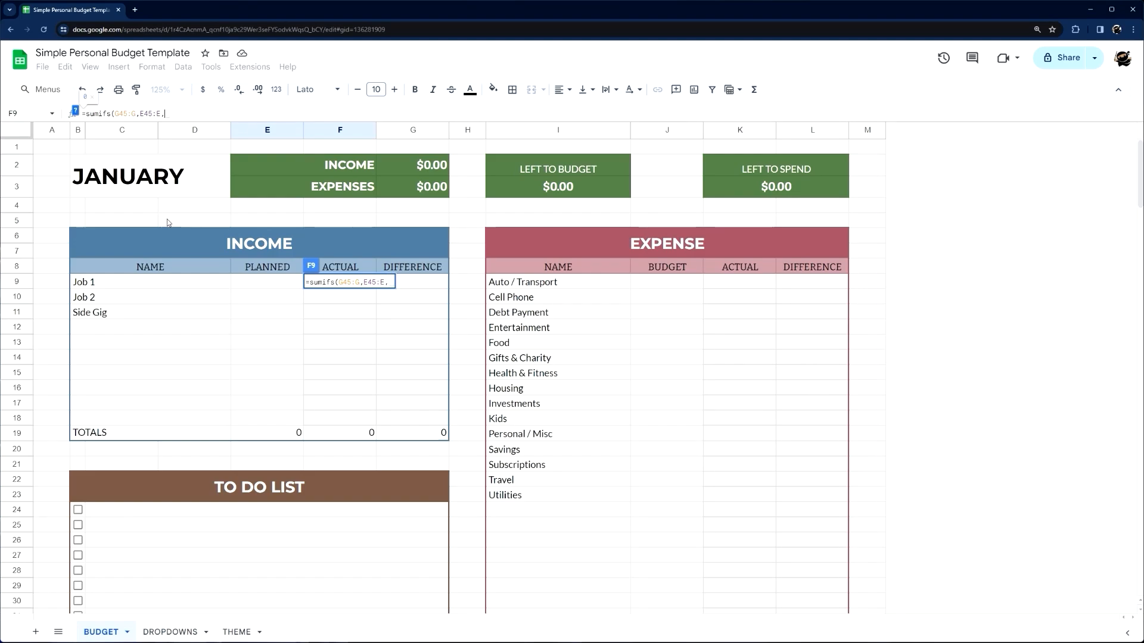
click(116, 285)
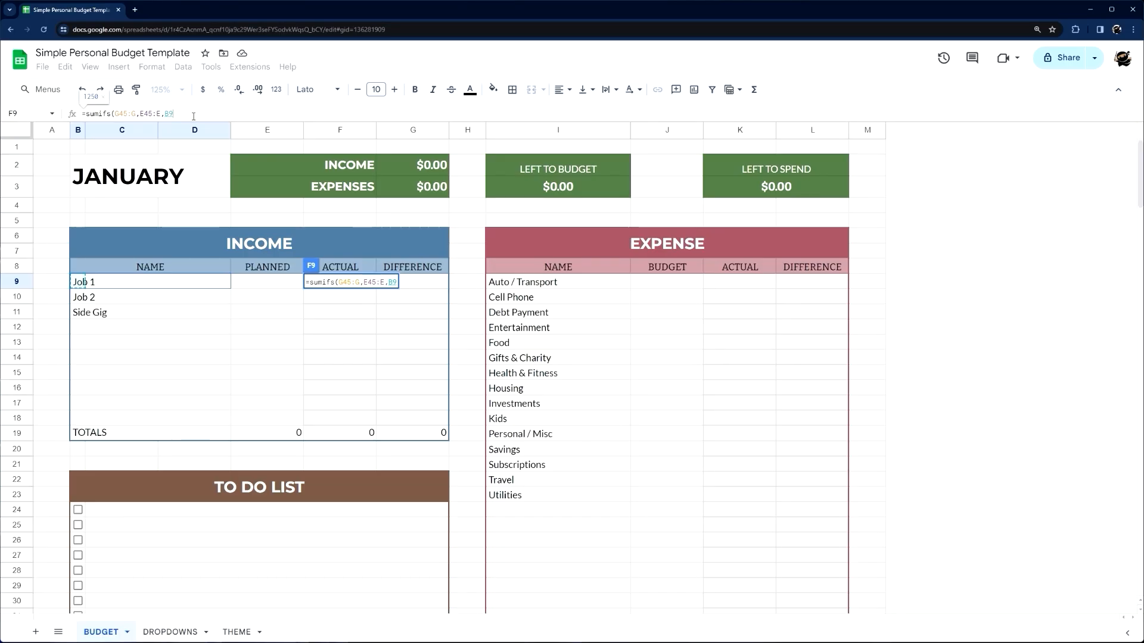
key(Return)
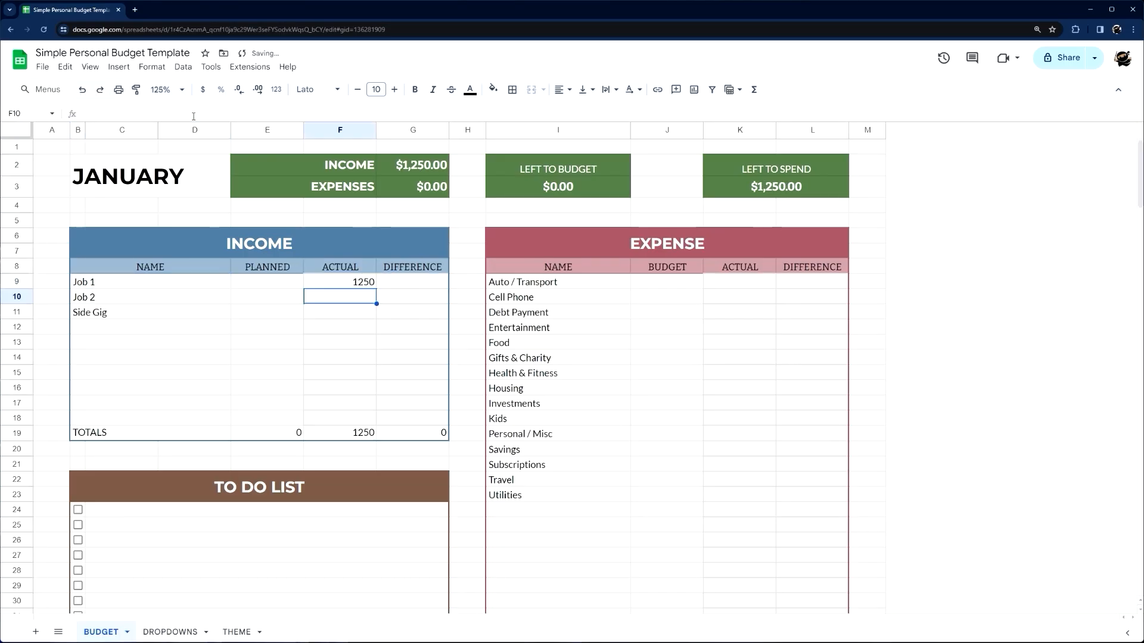
- Try copying F9's SUMIFS formula down to F10 and examine the transaction log ranges it references
click(356, 280)
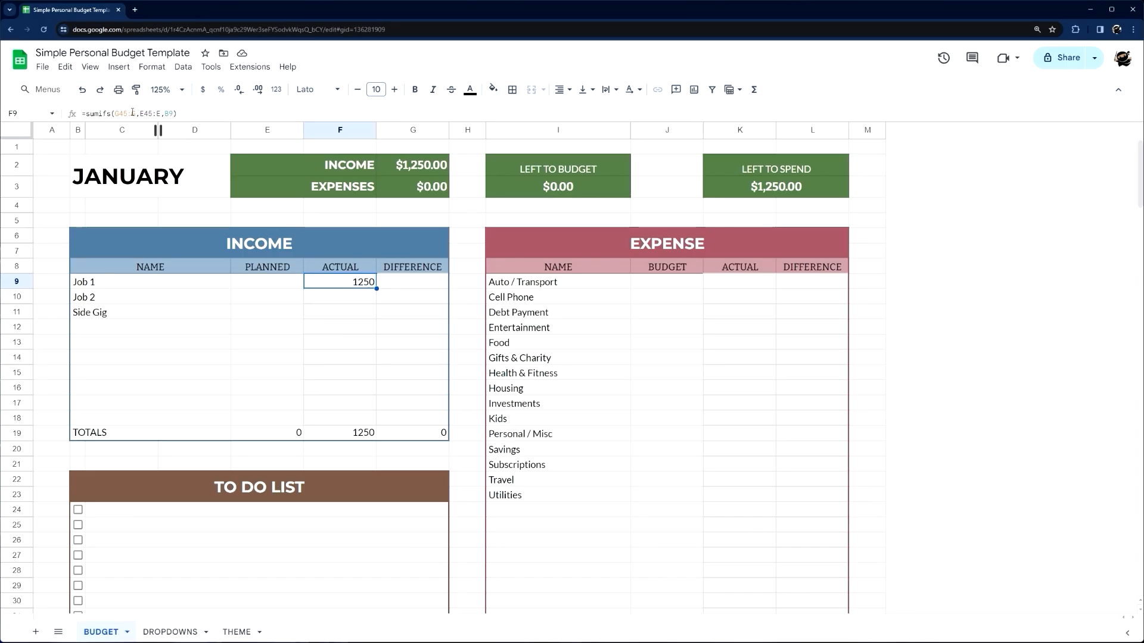
drag(377, 288, 375, 301)
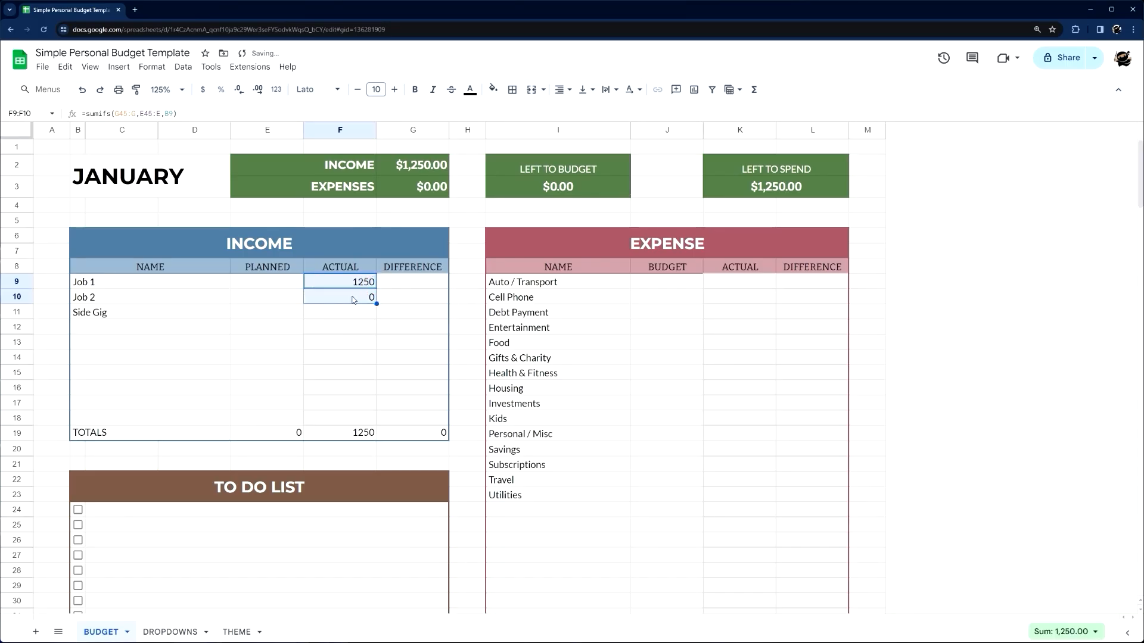
click(352, 296)
drag(115, 113, 130, 113)
scroll(217, 348, down, 6)
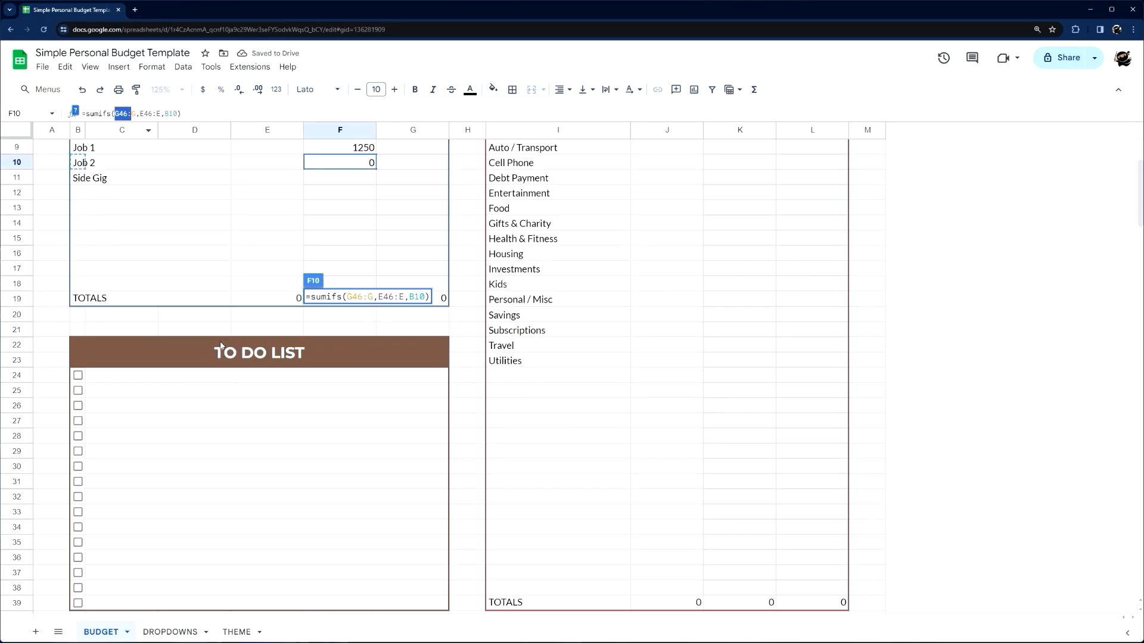
scroll(344, 403, down, 3)
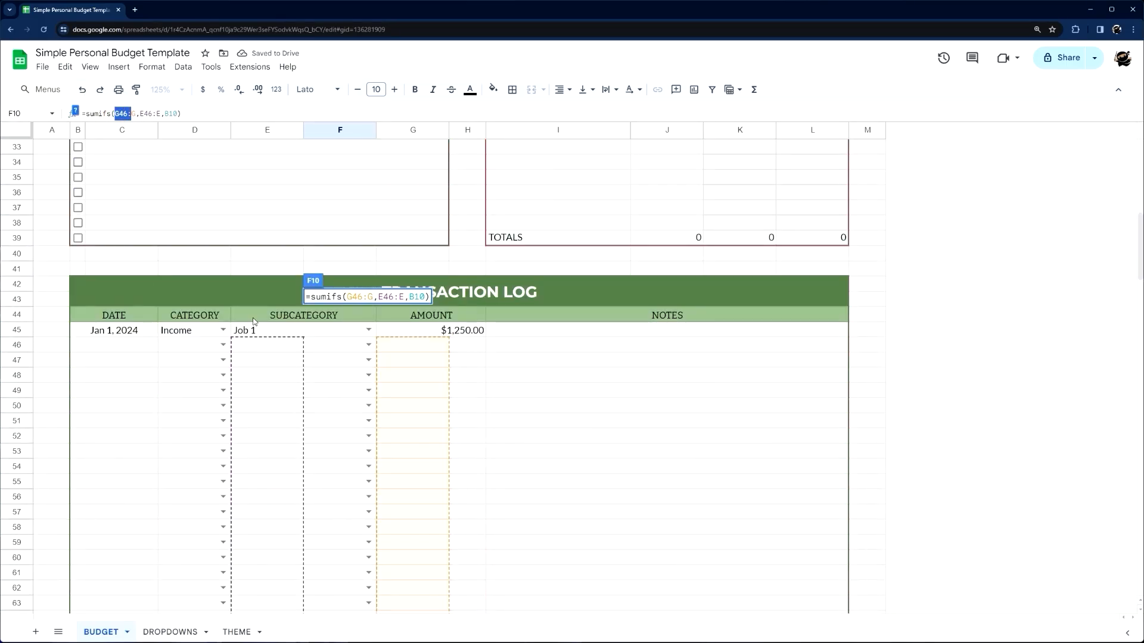
scroll(253, 322, up, 10)
key(Escape)
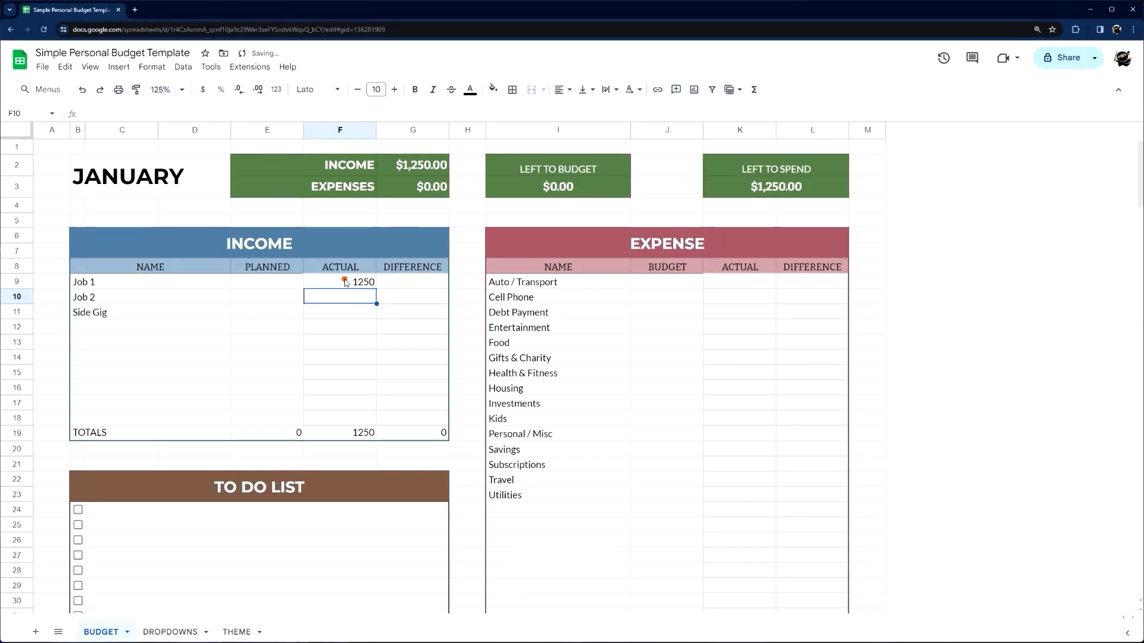
- Make F9's SUMIFS ranges absolute as $G$45:$G and $E$45:$E, and fill the formula down to F18
click(342, 281)
click(124, 114)
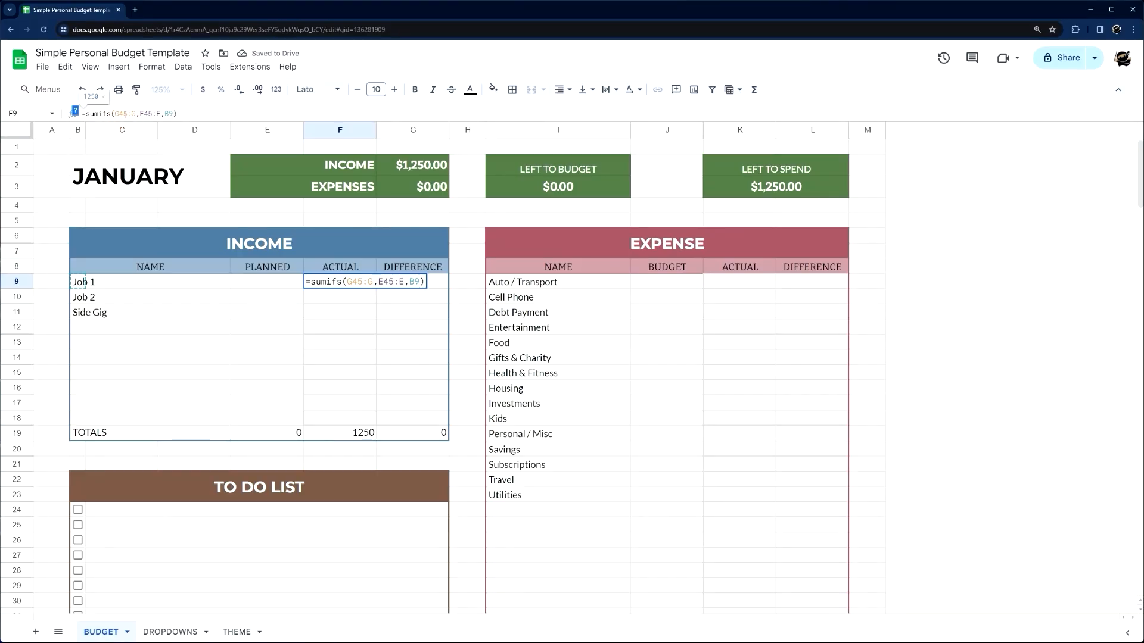
key(F4)
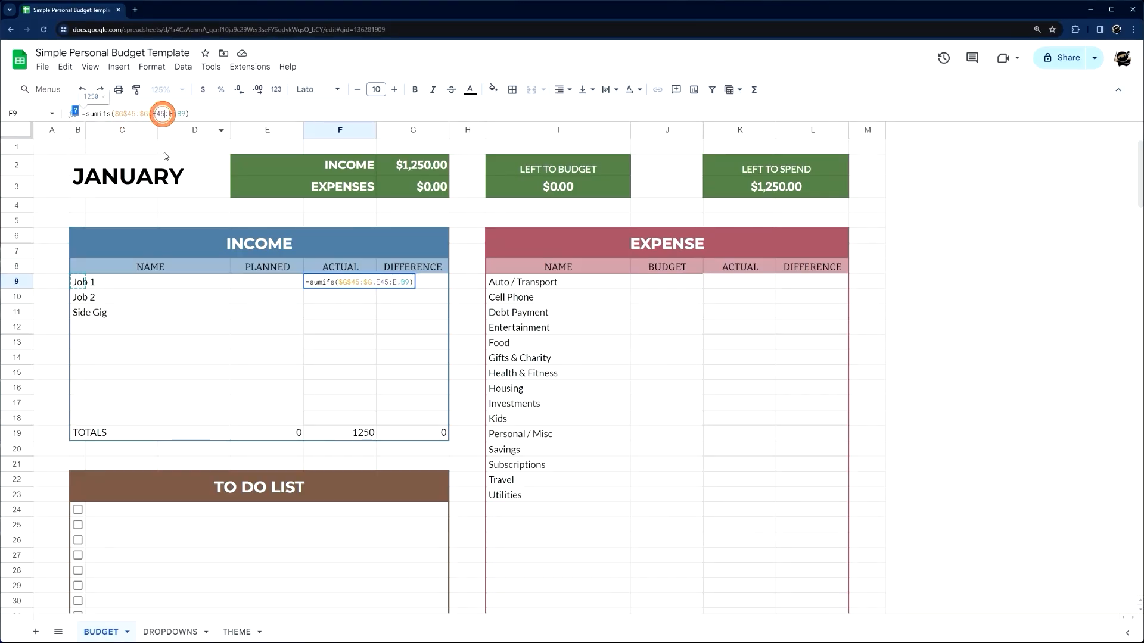
click(162, 113)
key(F4)
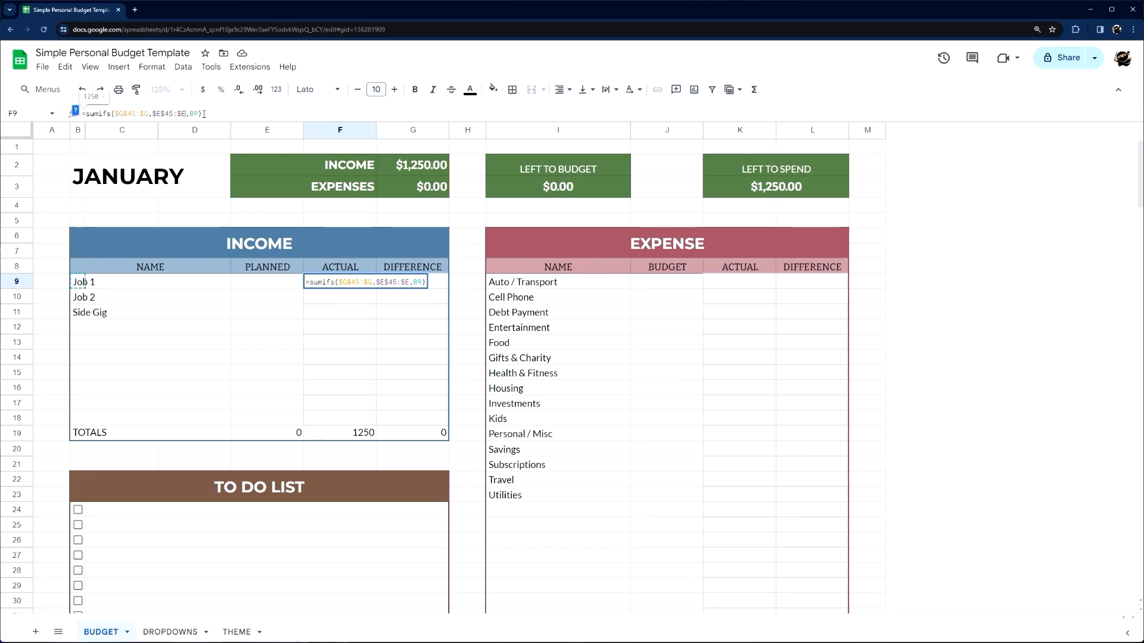
key(Return)
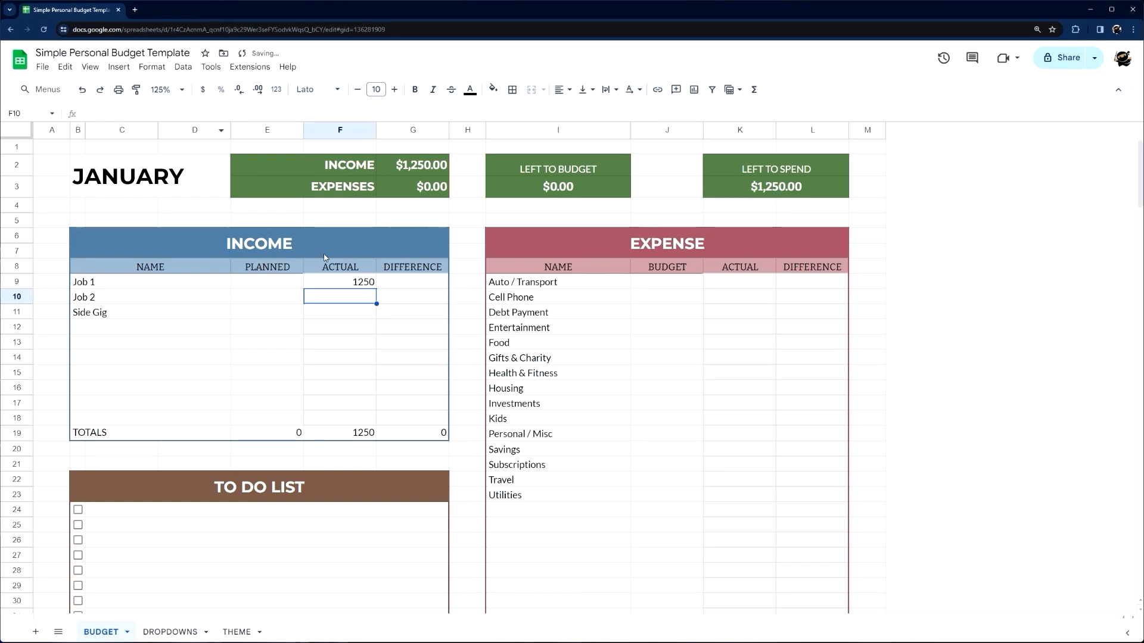
click(348, 283)
drag(377, 288, 370, 421)
- Examine the range references in the INCOME table's ACTUAL formulas from F9 to F12
click(334, 283)
double_click(333, 282)
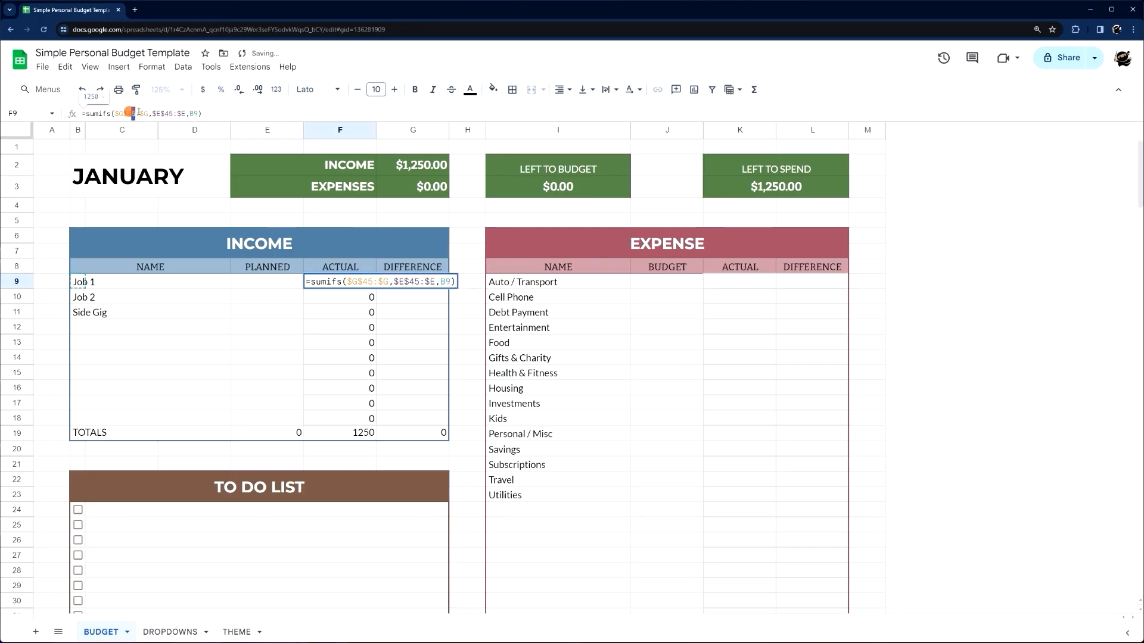
key(Escape)
click(356, 298)
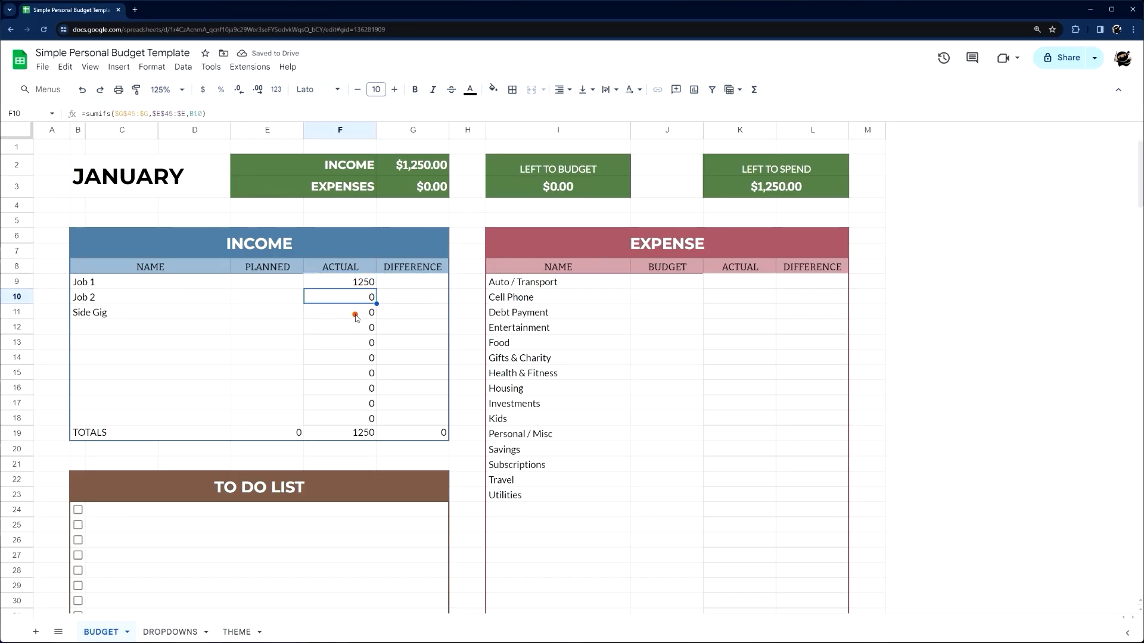
click(355, 313)
click(356, 328)
double_click(356, 327)
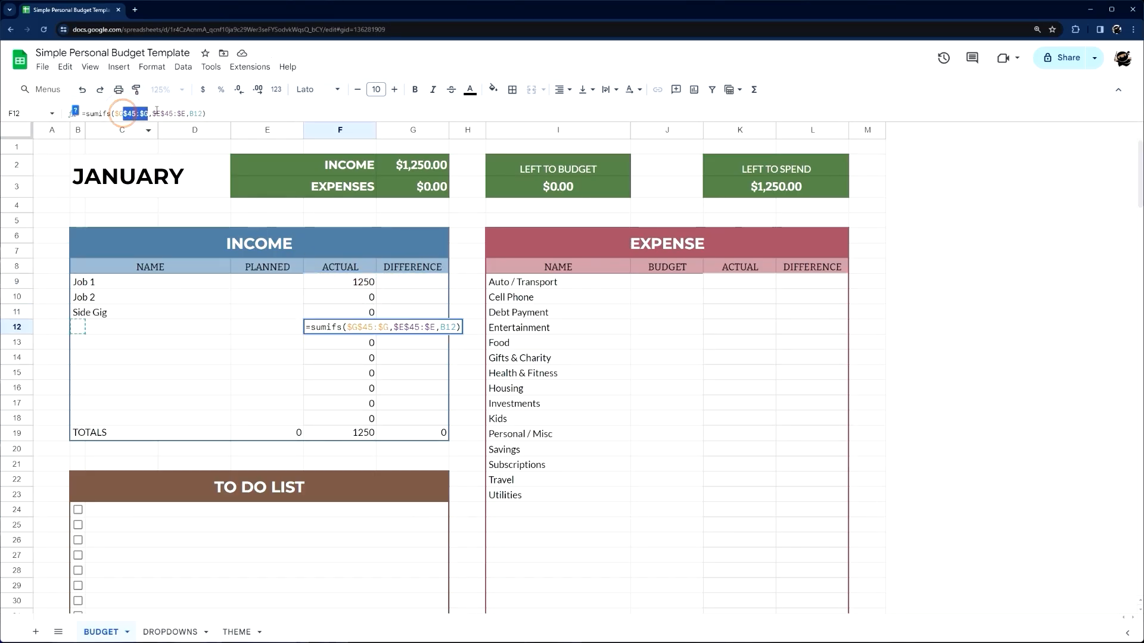
key(Escape)
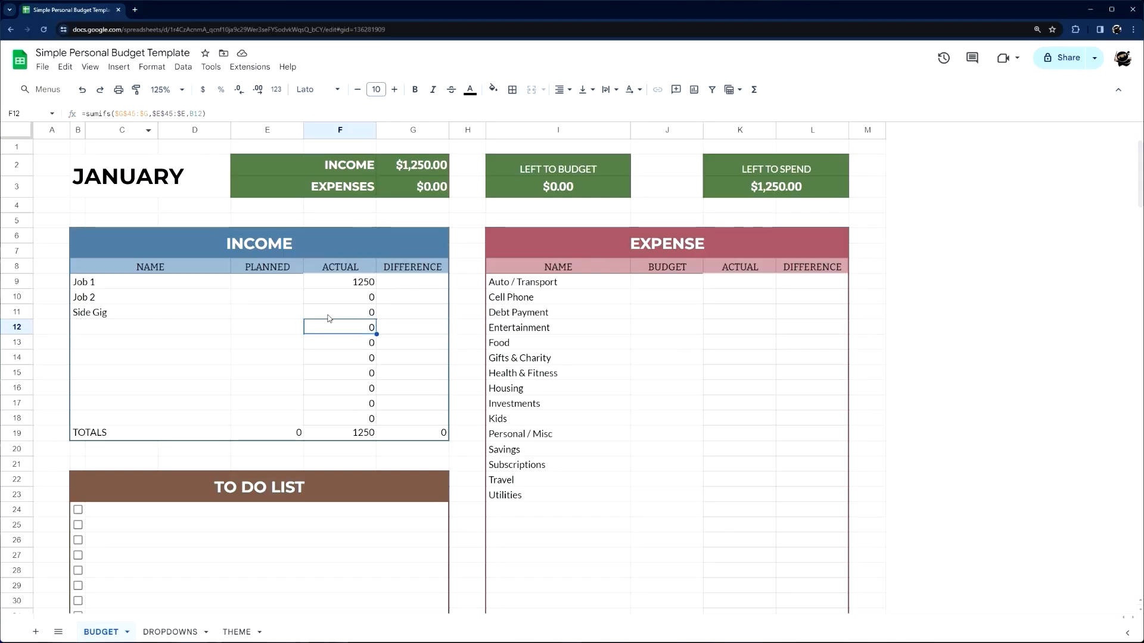
- Enter a test transaction in row 46 with subcategory Side Gig and amount 200, and check Side Gig's ACTUAL cell
click(118, 314)
scroll(199, 466, down, 7)
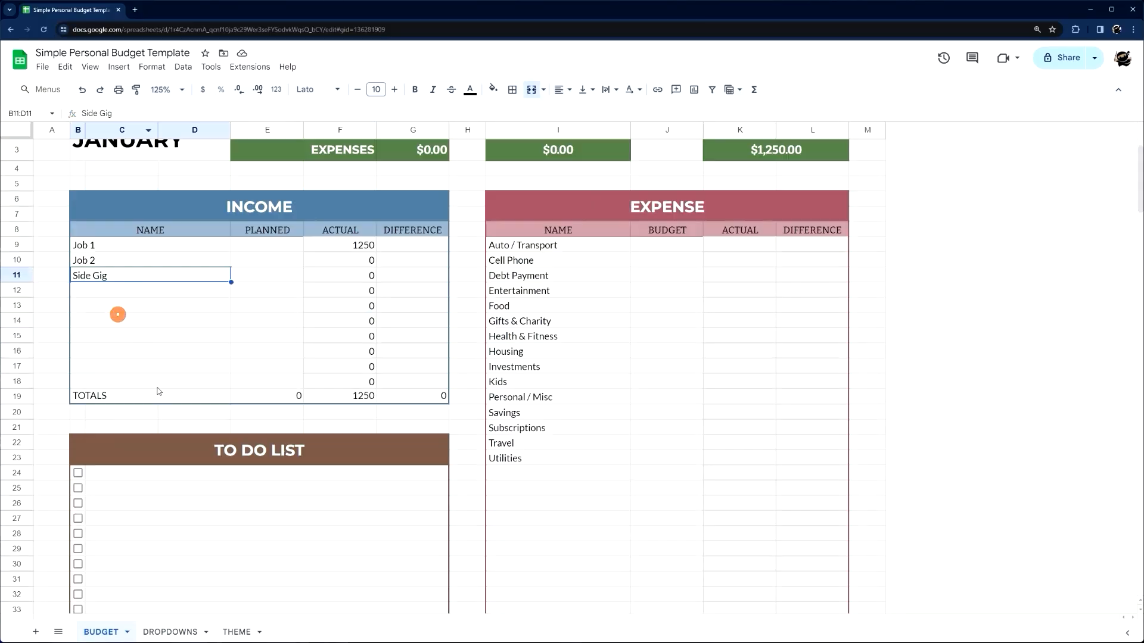
click(361, 441)
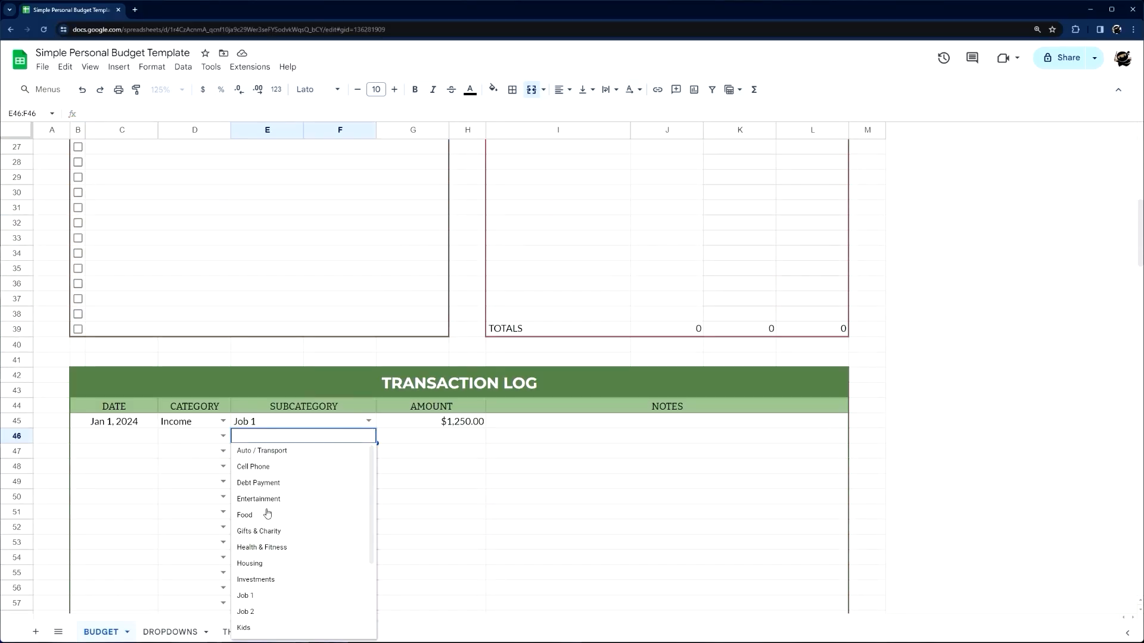
scroll(265, 537, down, 5)
click(257, 564)
click(442, 439)
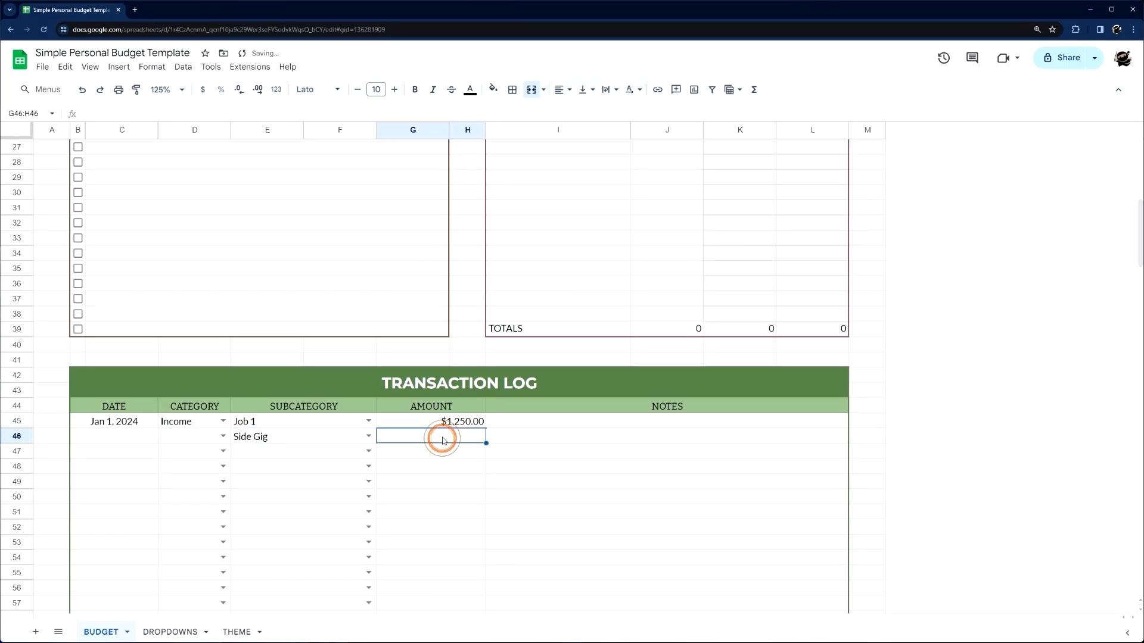
text(200)
key(Return)
scroll(283, 300, up, 7)
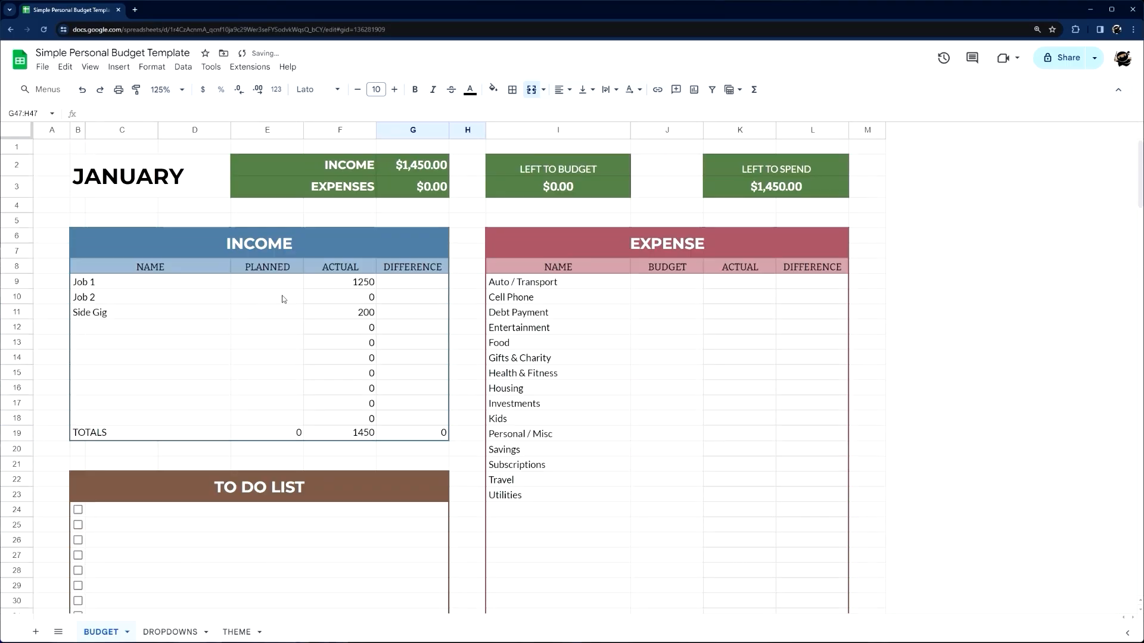
click(372, 316)
- Clear the Side Gig subcategory and amount from row 46 of the transaction log
scroll(371, 315, down, 7)
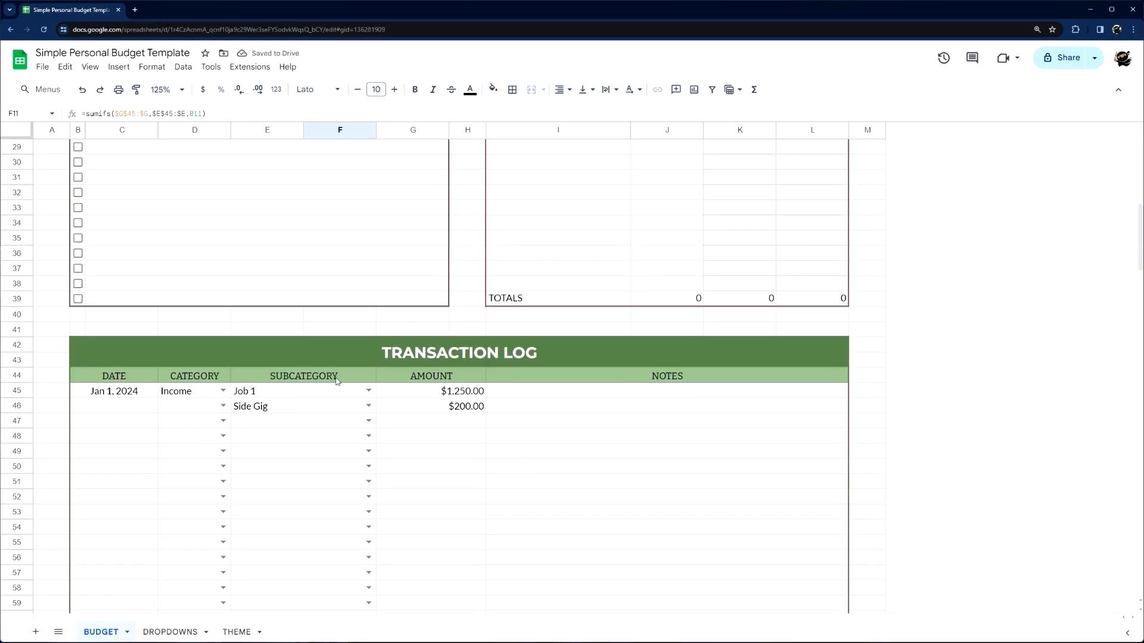
drag(338, 406, 410, 411)
key(Delete)
- Enter 5000 as Job 1's PLANNED income in cell E9
scroll(353, 282, up, 5)
scroll(354, 185, up, 1)
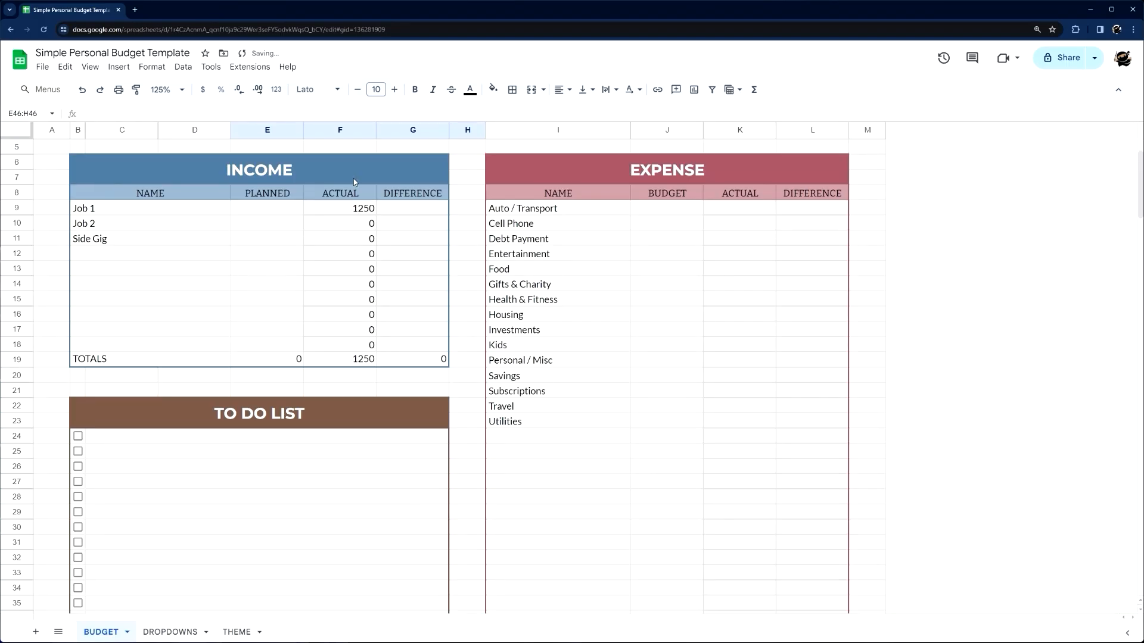
click(253, 208)
text(5000)
key(Return)
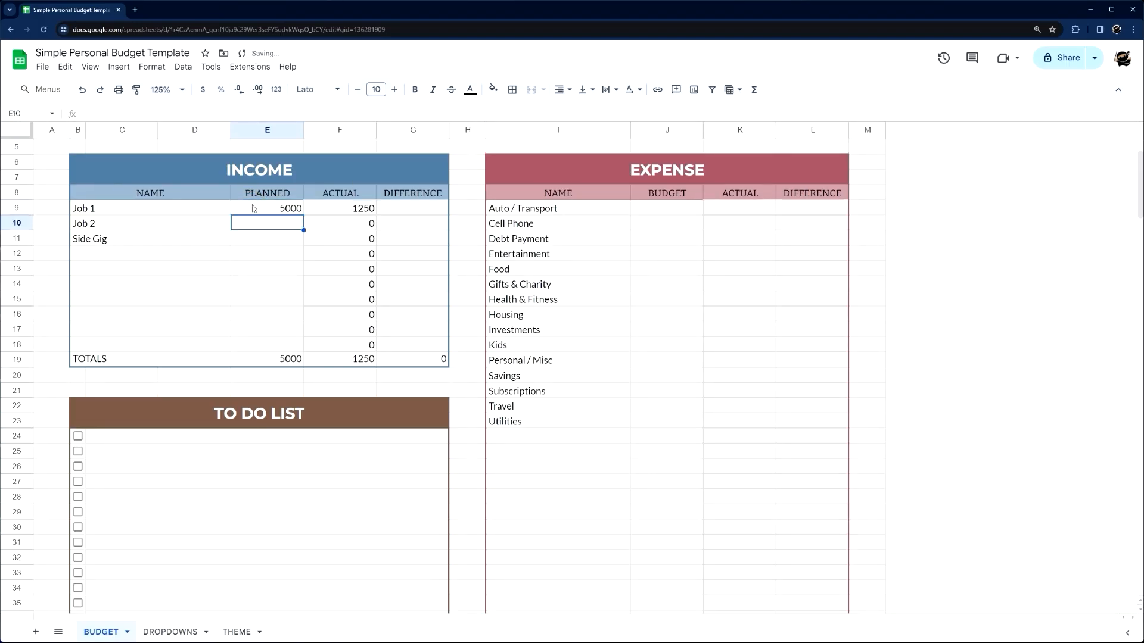
- Calculate Job 1's DIFFERENCE in G9 with =E9-F9 and fill the formula down to G18
click(409, 207)
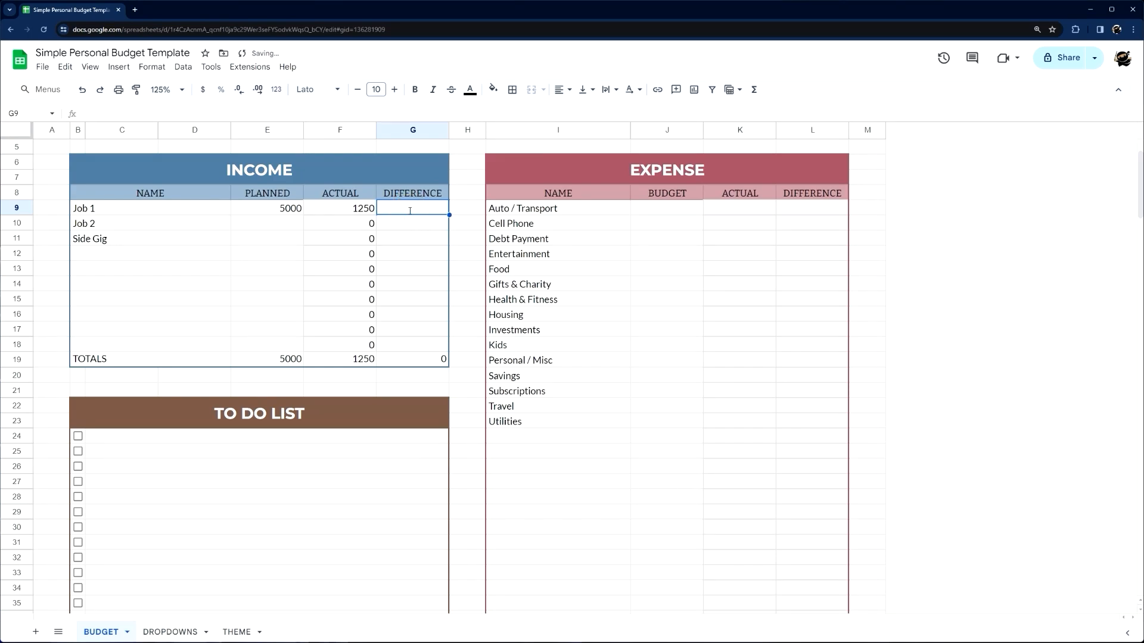
text(=)
click(287, 212)
text(-)
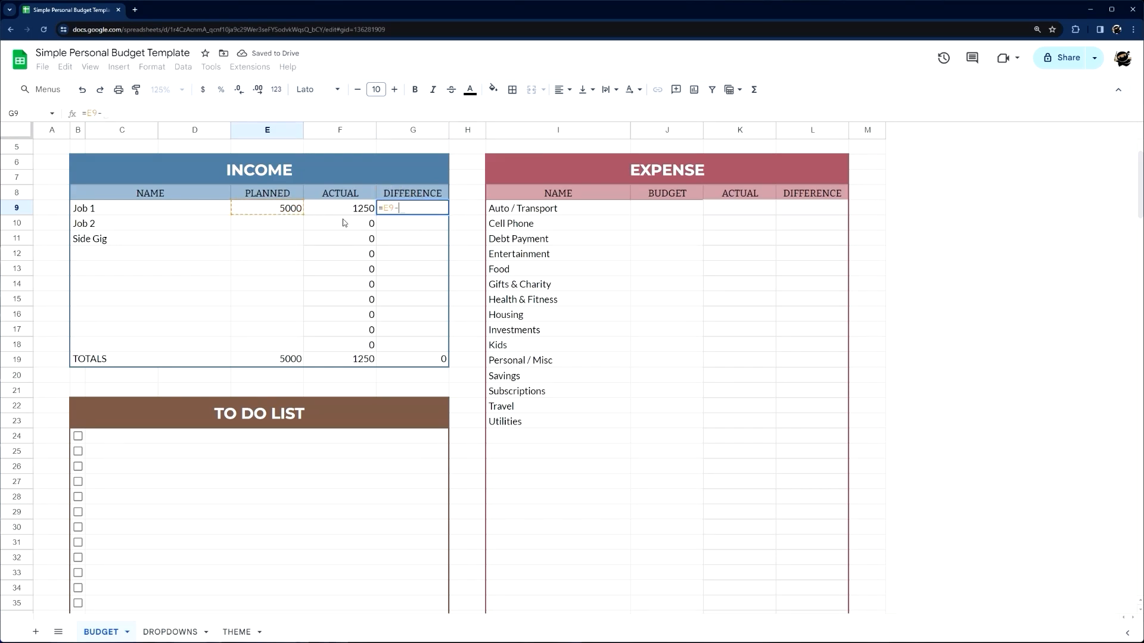
click(343, 212)
key(Return)
click(400, 211)
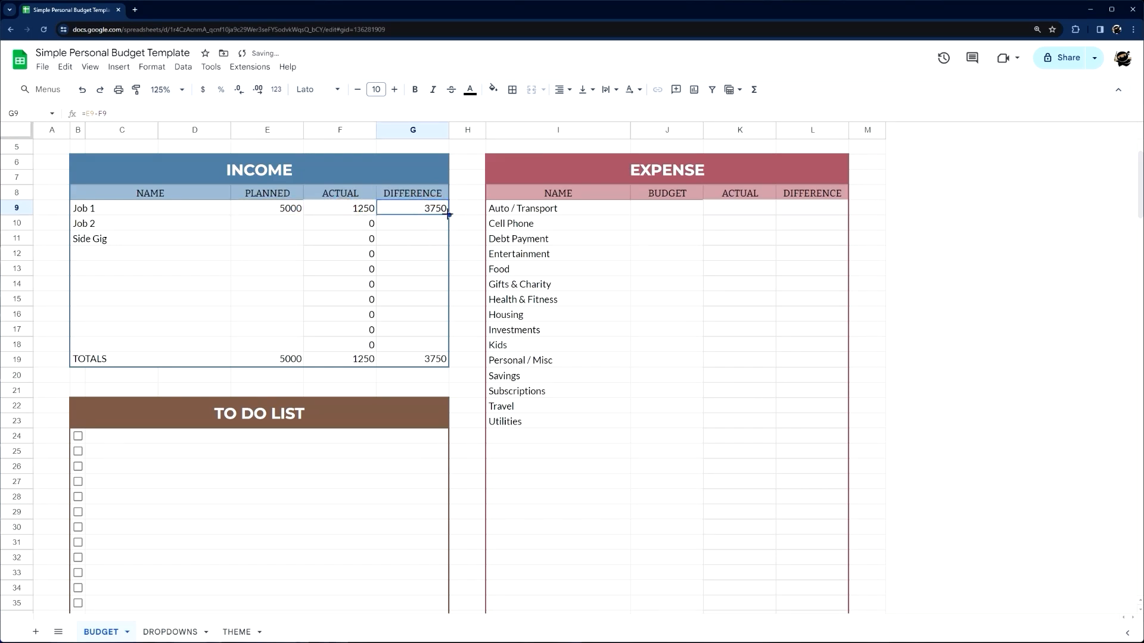
drag(437, 303, 434, 347)
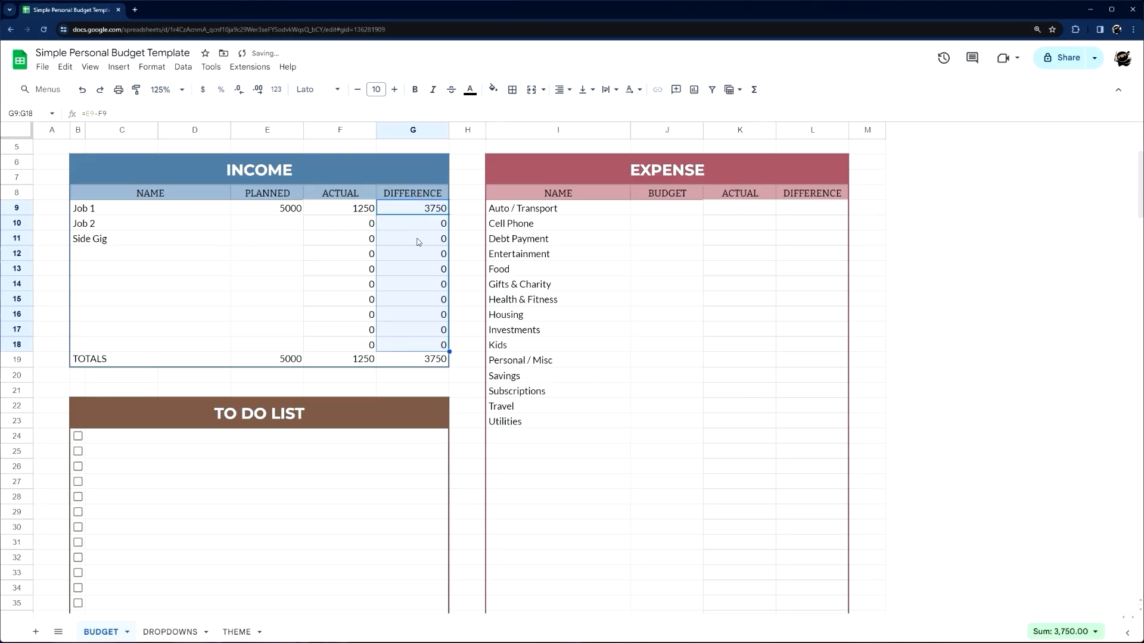
- Copy the SUMIFS formula text from Job 1's ACTUAL cell F9 in the income table, leaving the cell unchanged
click(343, 210)
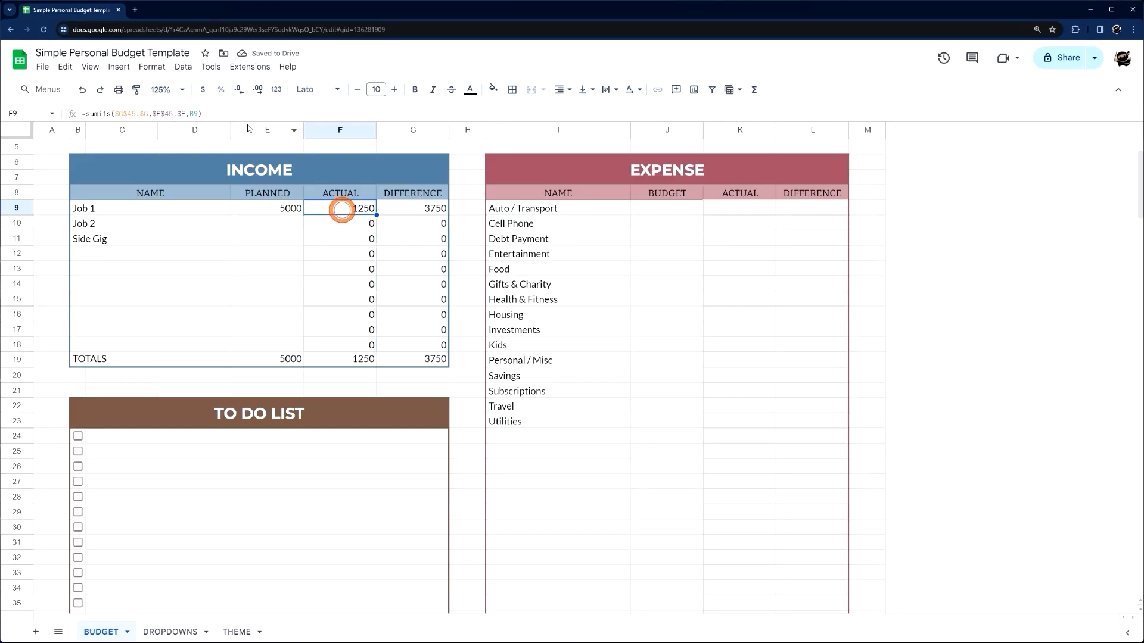
click(224, 113)
key(ctrl+a)
key(ctrl+c)
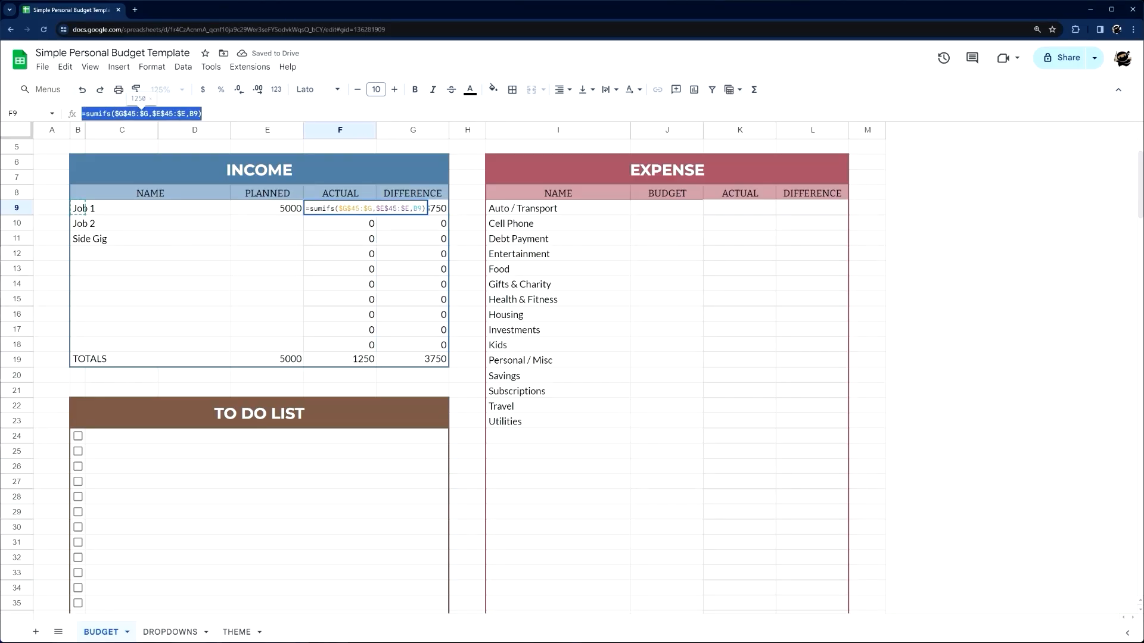
key(Return)
- Calculate Auto / Transport's ACTUAL in K9 with =sumifs($G$45:$G,$E$45:$E,I9) and fill the formula down to K38
click(737, 210)
double_click(736, 211)
key(ctrl+v)
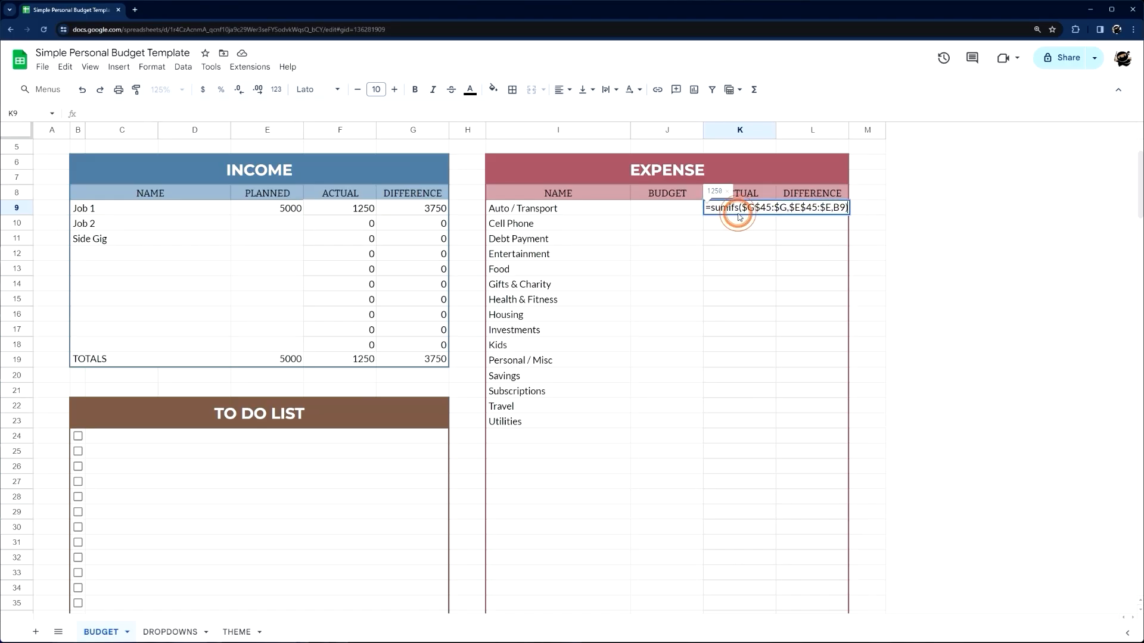
double_click(843, 208)
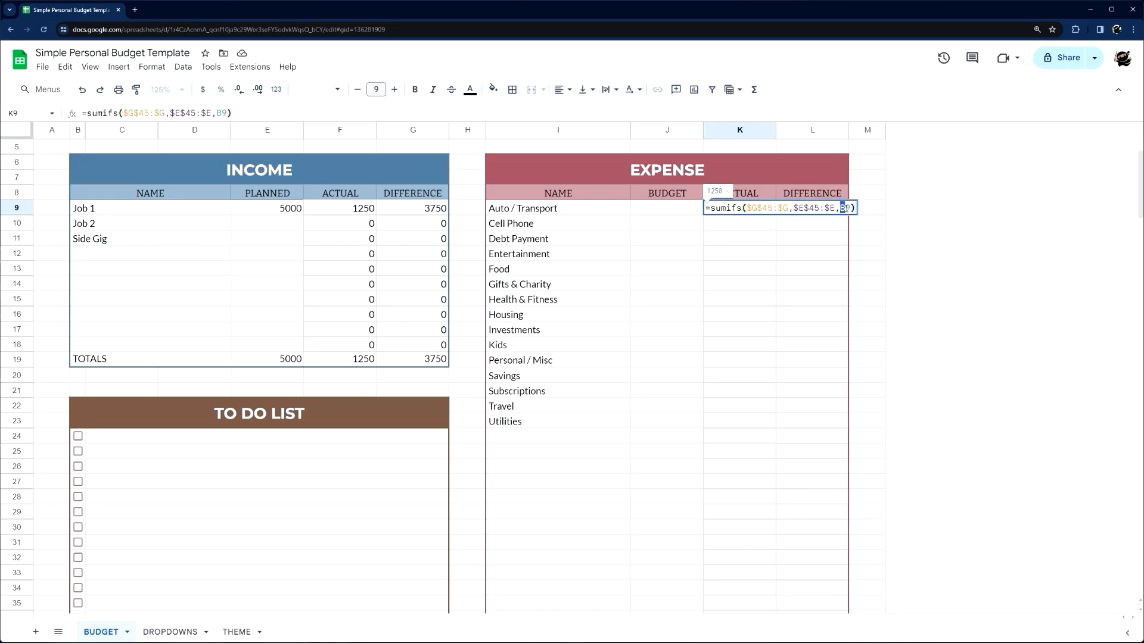
text(I9)
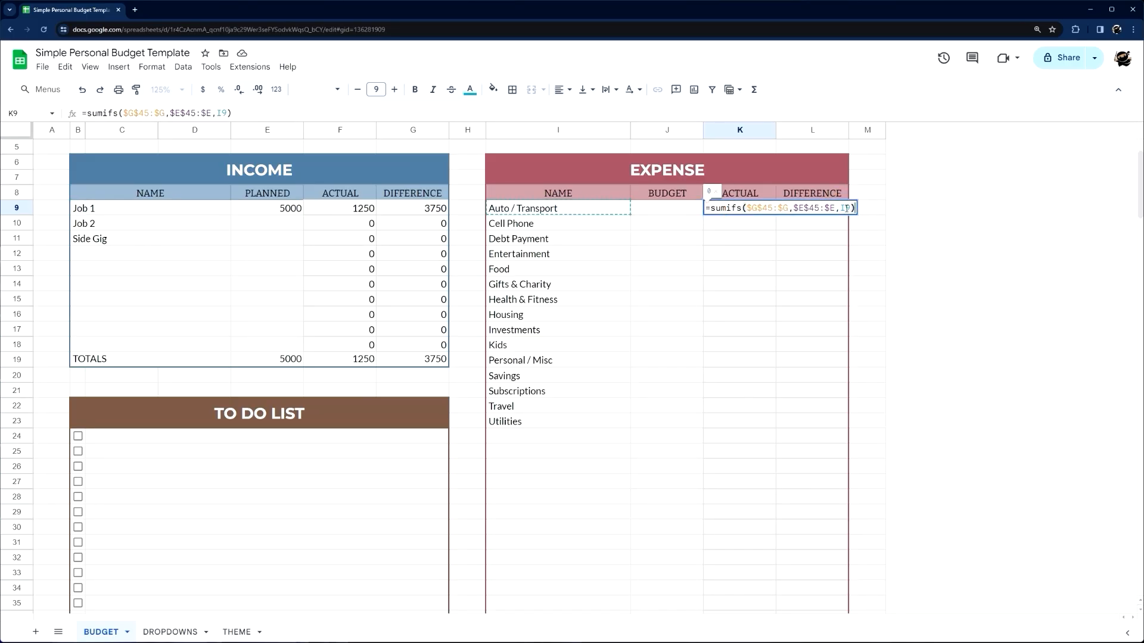
key(Return)
click(761, 210)
drag(775, 215, 766, 436)
- Calculate Auto / Transport's DIFFERENCE in L9 with =J9-K9 and fill the formula down to L38
scroll(779, 253, up, 5)
click(801, 282)
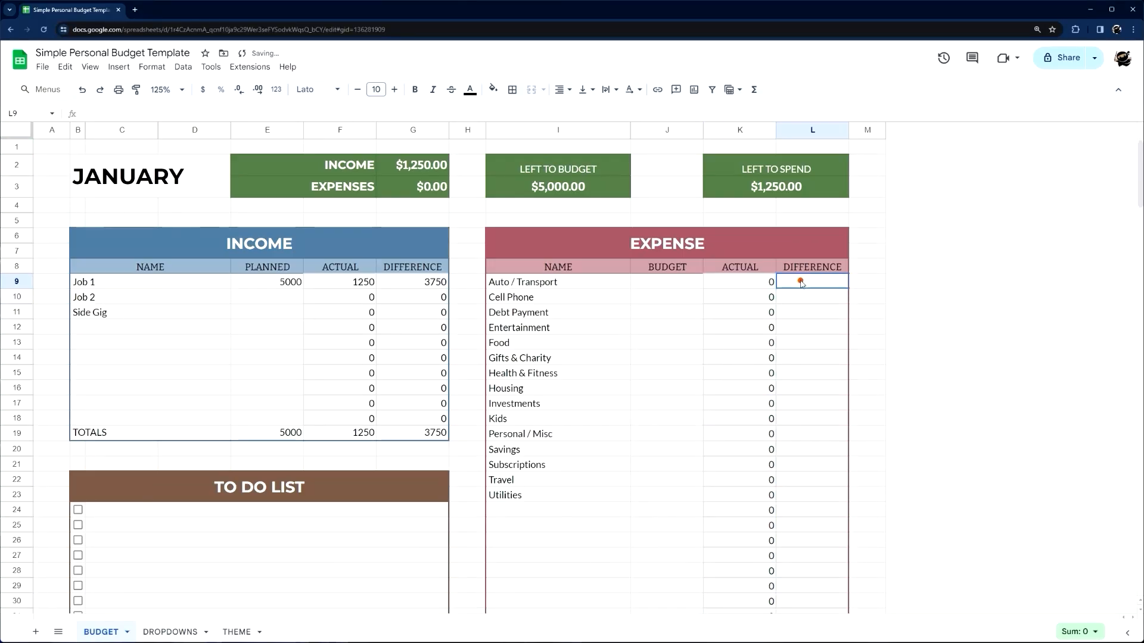
text(=)
click(687, 282)
text(-)
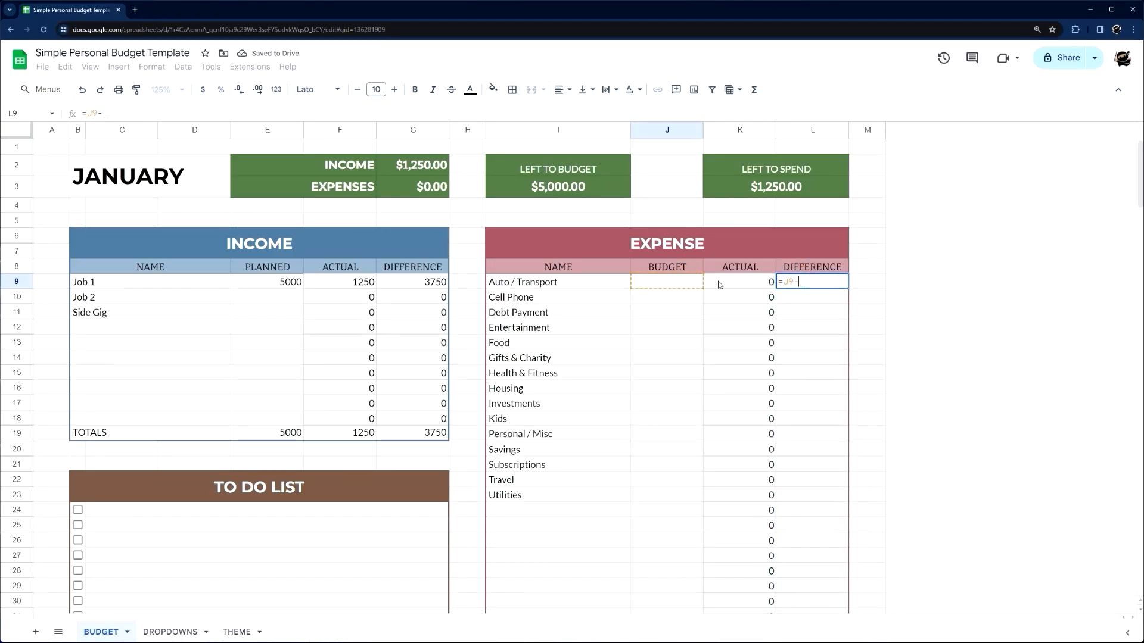
click(728, 281)
key(Return)
click(821, 282)
drag(850, 289, 816, 528)
scroll(817, 417, up, 5)
scroll(805, 407, down, 4)
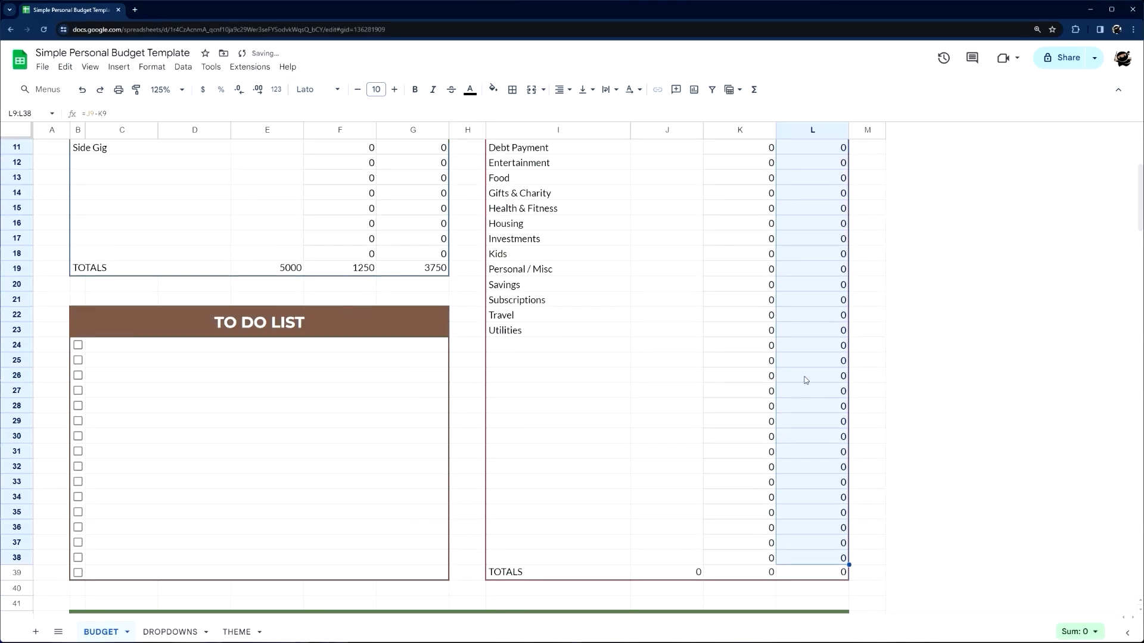
scroll(804, 381, up, 4)
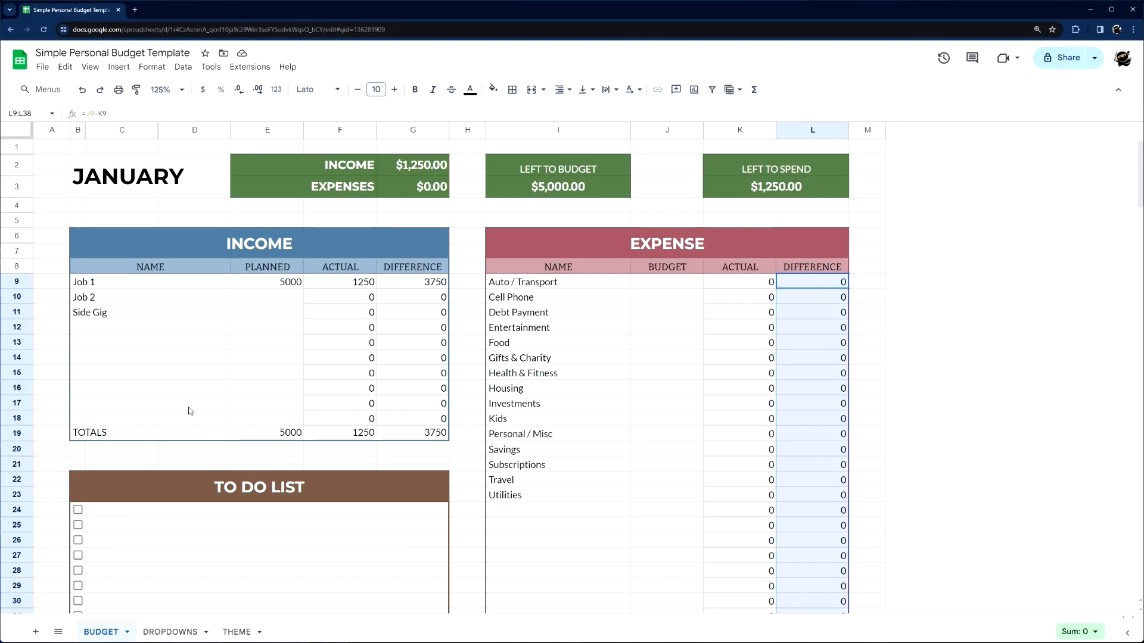
- Review the TOTALS rows of the income table (B19:G19) and the expense table (I39:L39)
drag(173, 433, 408, 433)
scroll(506, 407, down, 4)
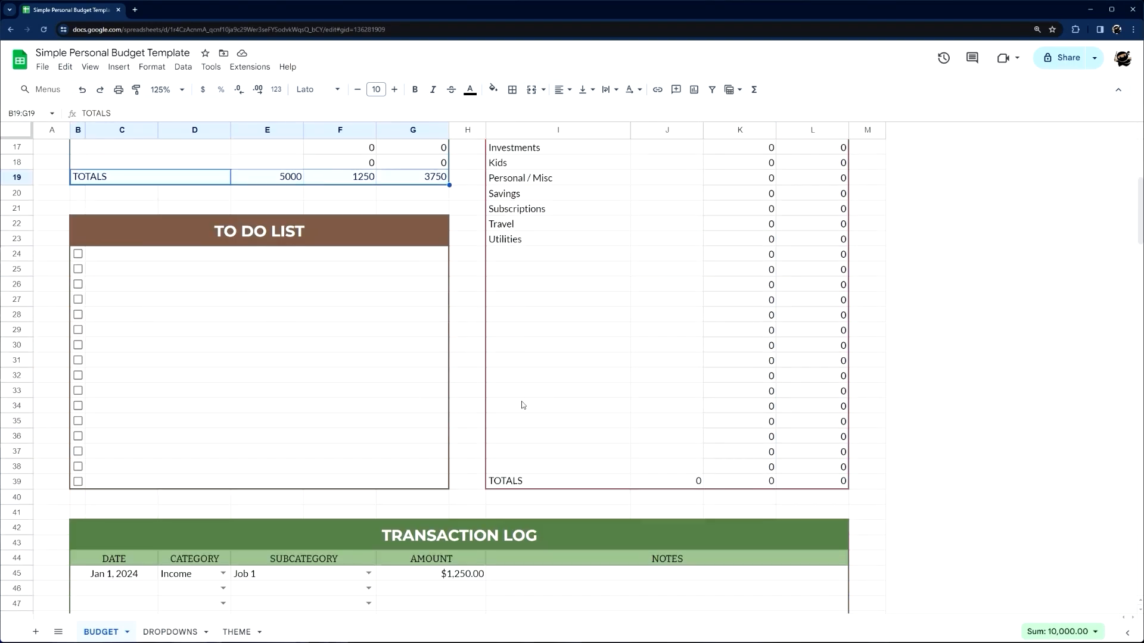
scroll(523, 405, down, 2)
drag(529, 390, 812, 391)
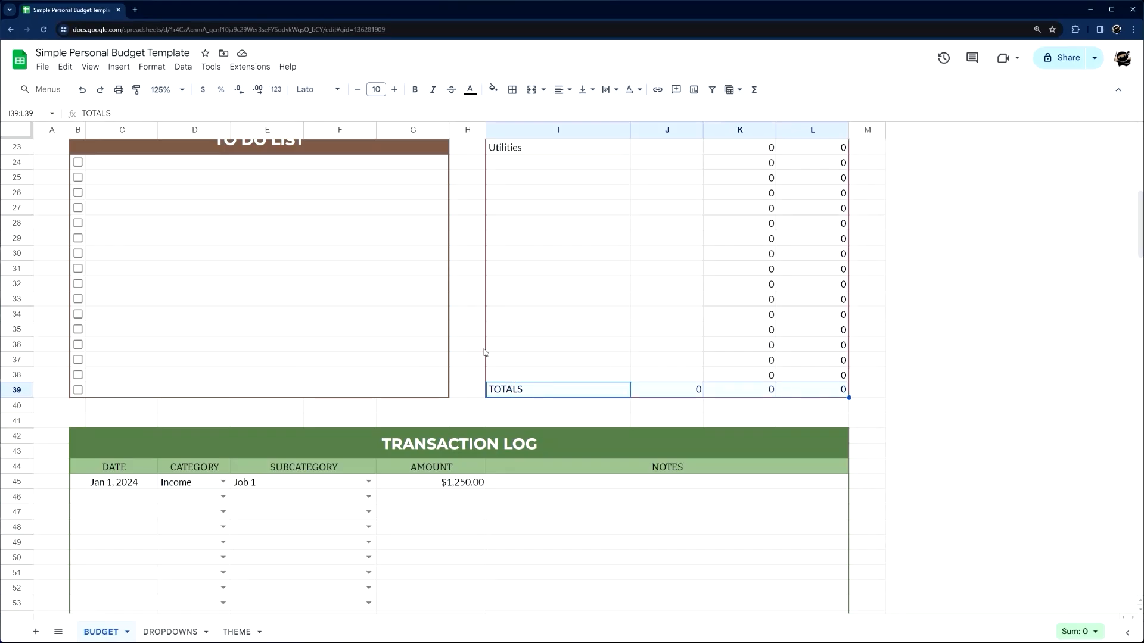
scroll(484, 353, down, 4)
scroll(470, 337, up, 8)
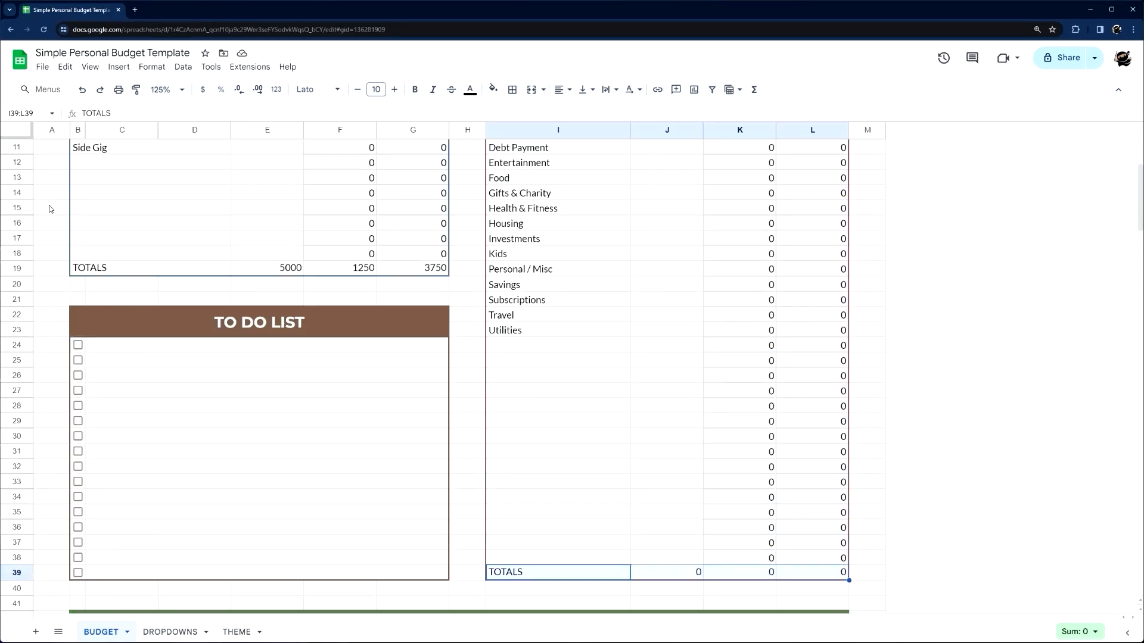
- Hide the gridlines on the BUDGET sheet
drag(49, 209, 52, 406)
scroll(176, 312, up, 4)
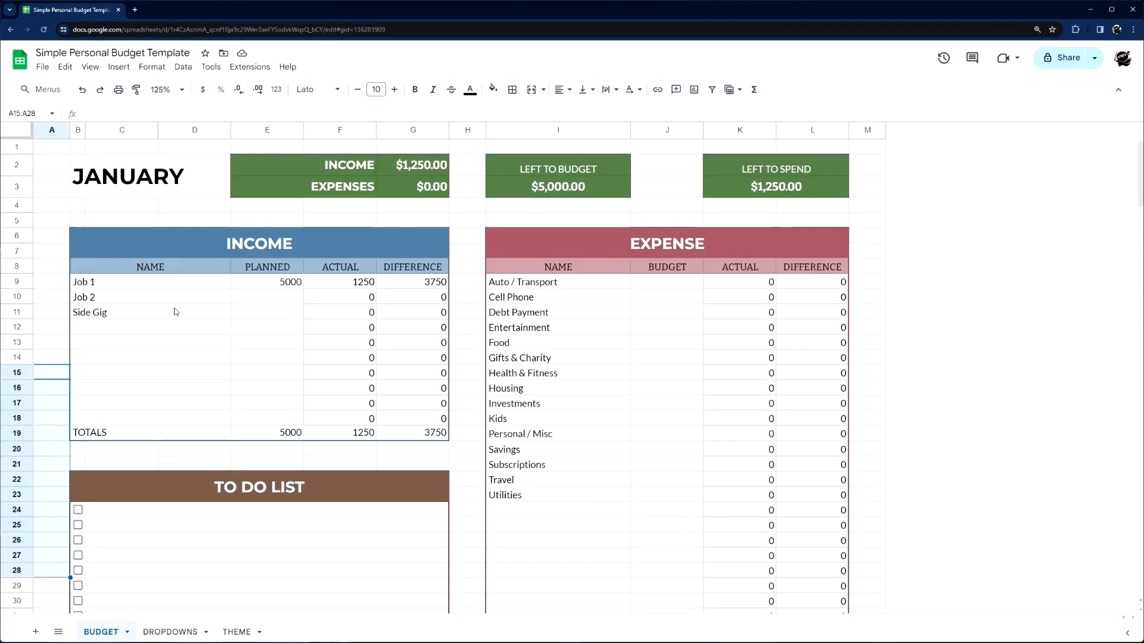
click(90, 67)
mouse_move(107, 84)
click(302, 109)
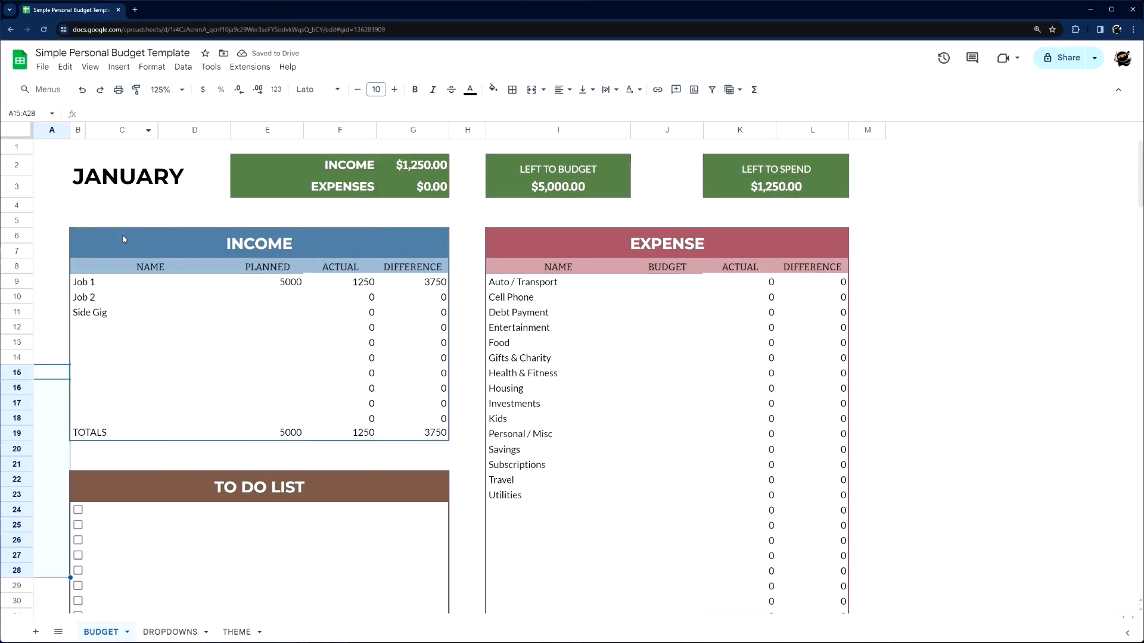
drag(109, 271, 417, 438)
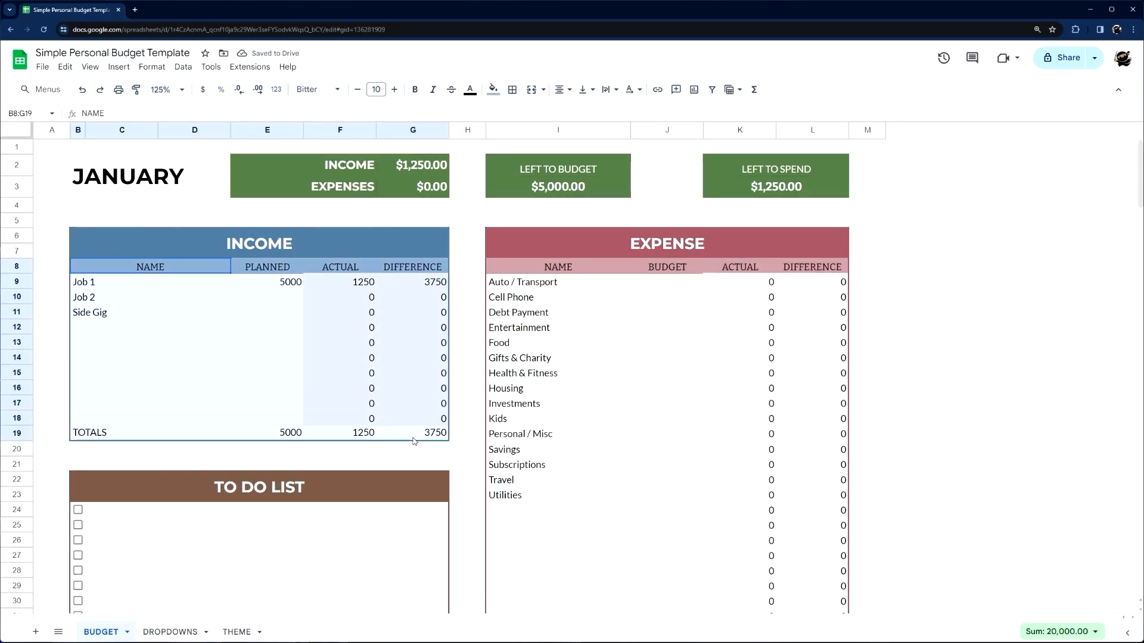
click(87, 64)
mouse_move(110, 87)
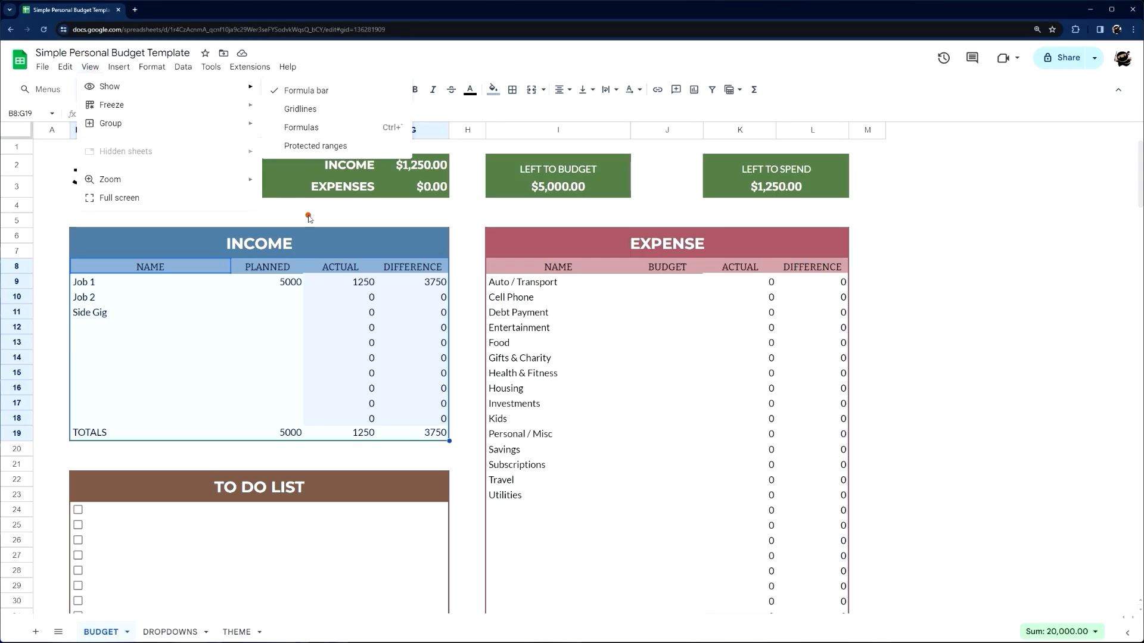
click(308, 218)
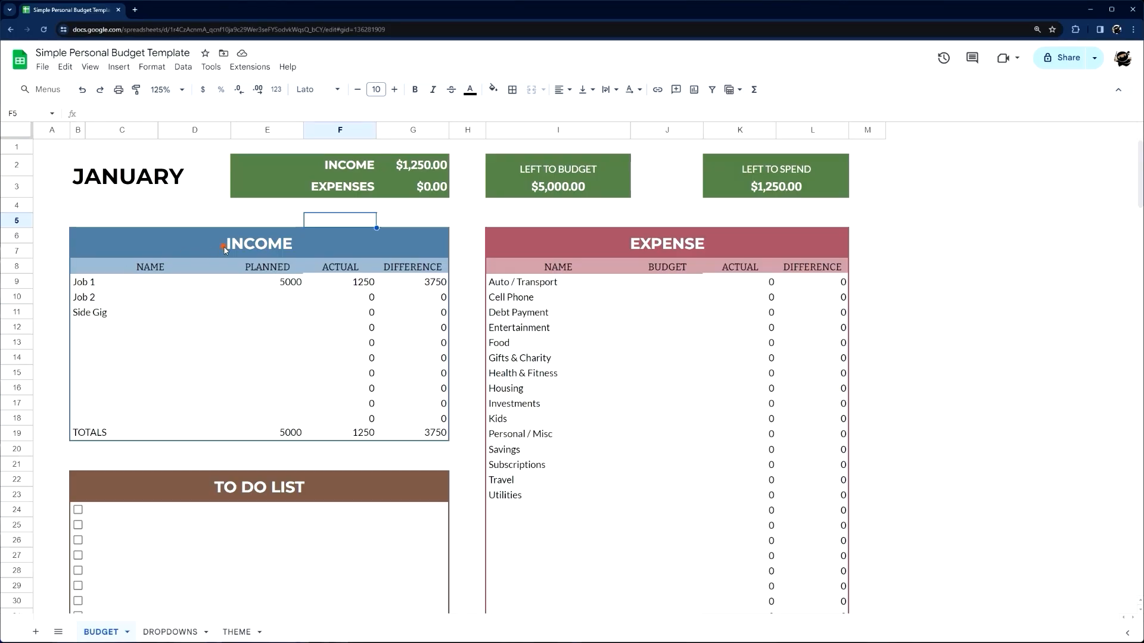
- Add thin, very light inner borders to the whole income table, B6:G19
drag(225, 250, 400, 432)
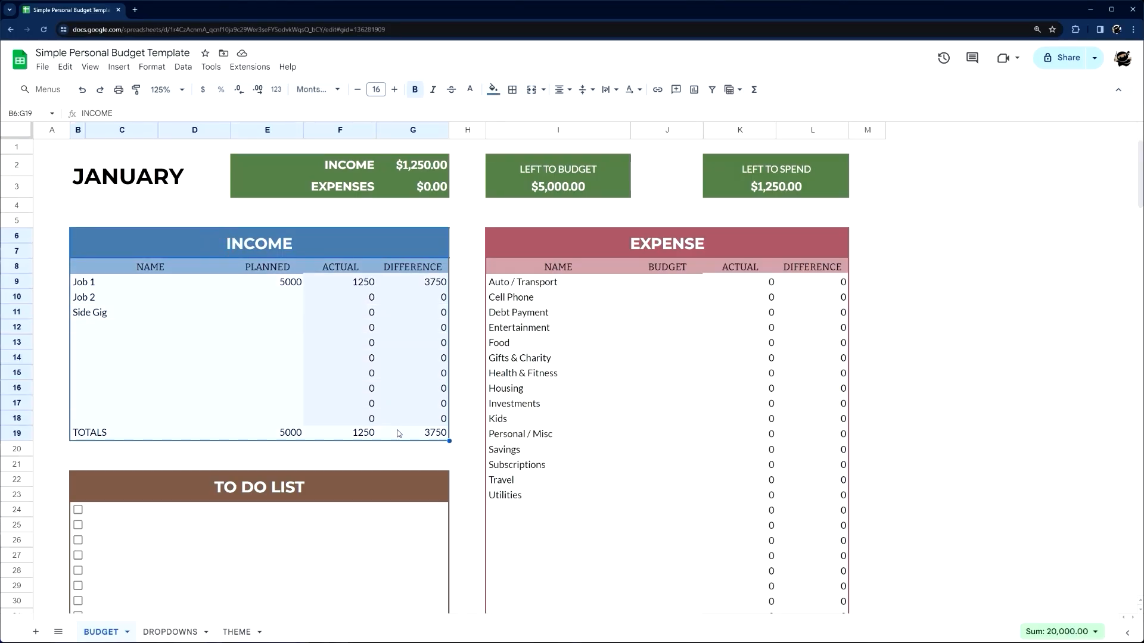
click(511, 90)
click(620, 115)
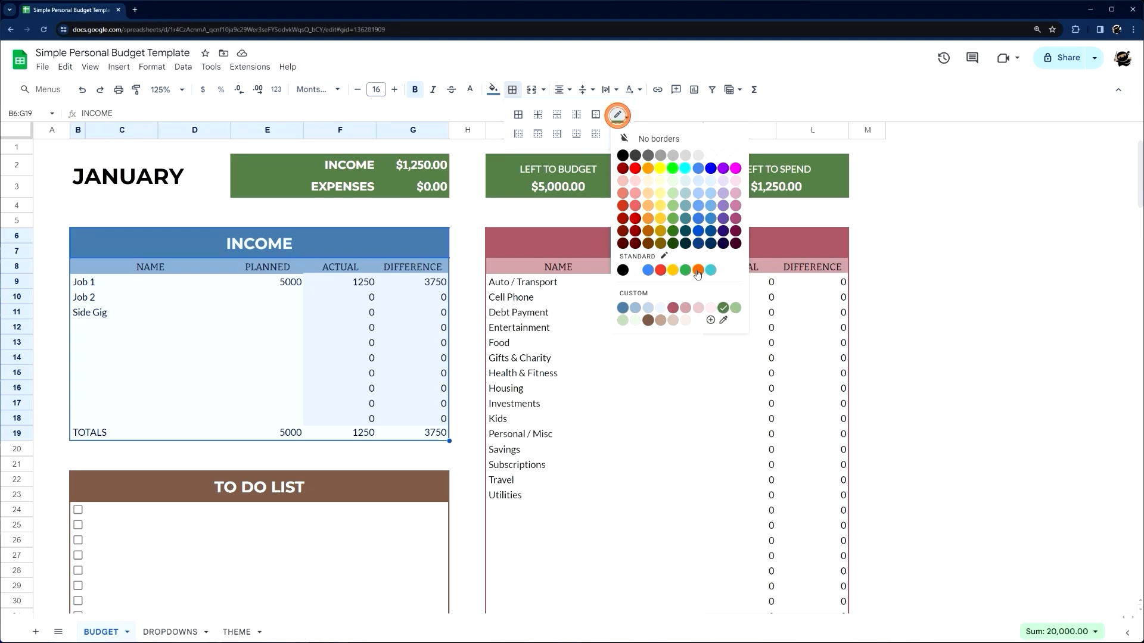
click(647, 321)
click(621, 131)
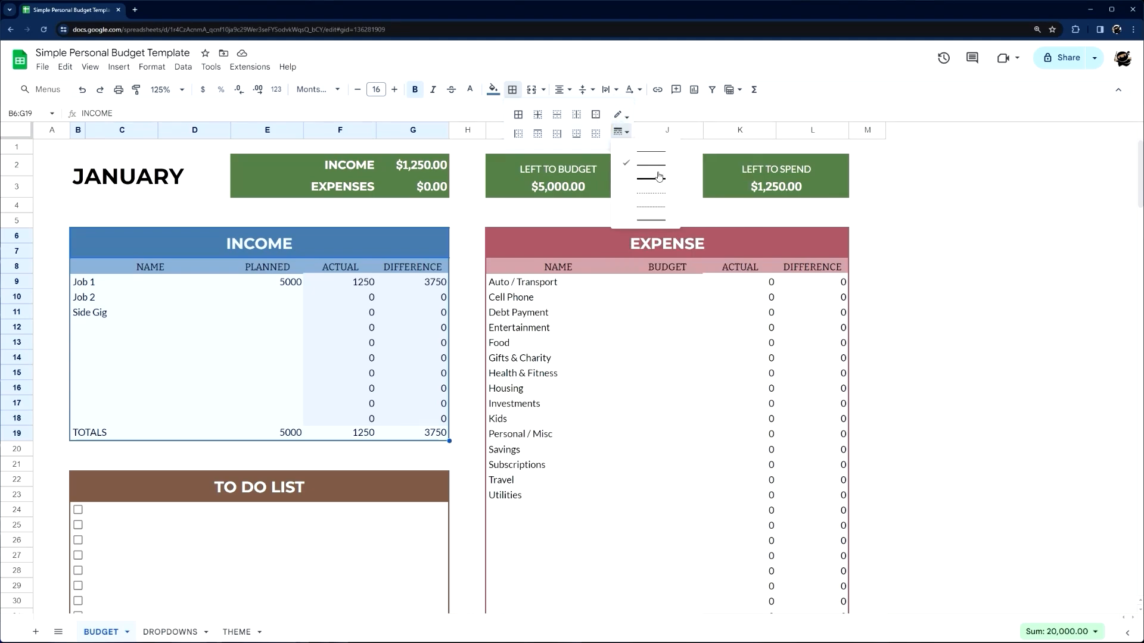
click(649, 156)
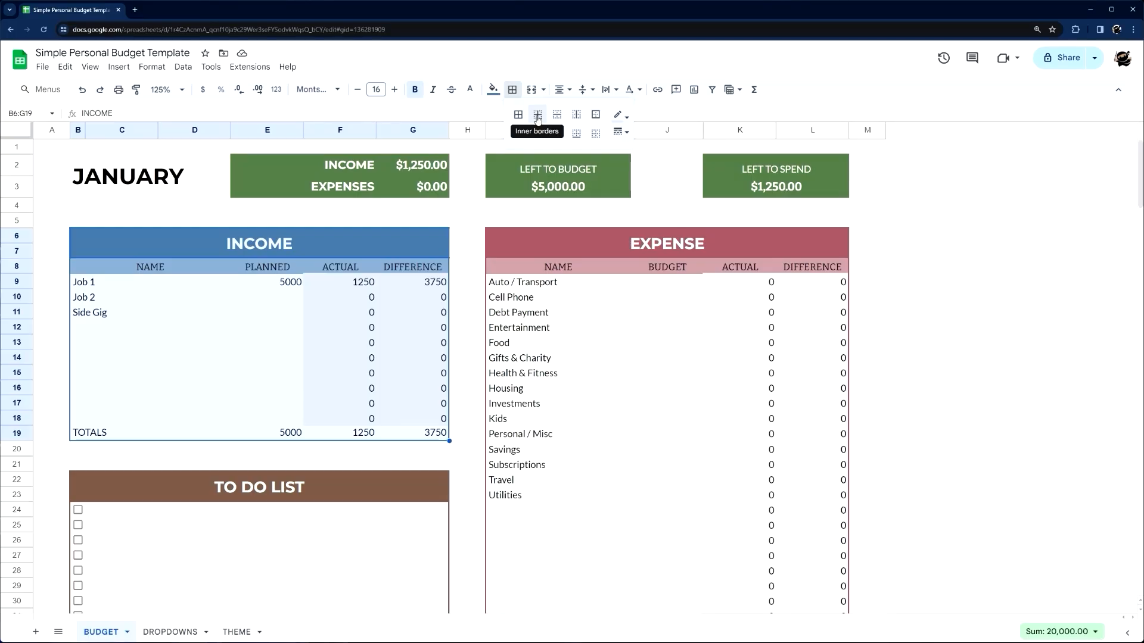
click(538, 118)
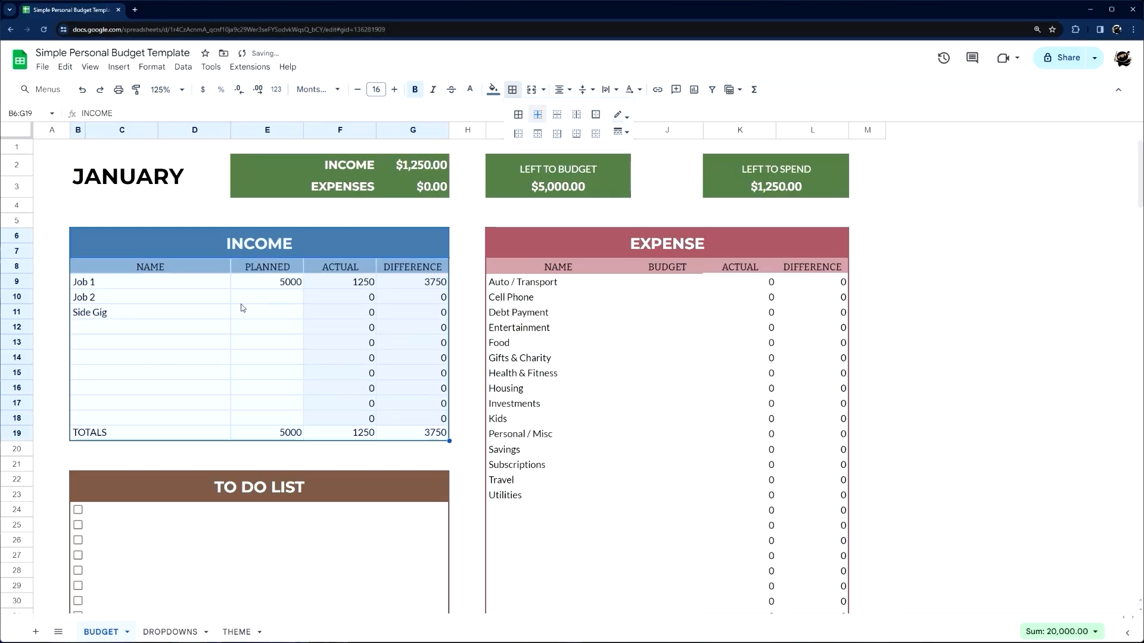
- Give the income TOTALS row B19:G19 a top border in the custom dark blue and a light blue custom fill
click(172, 433)
click(511, 90)
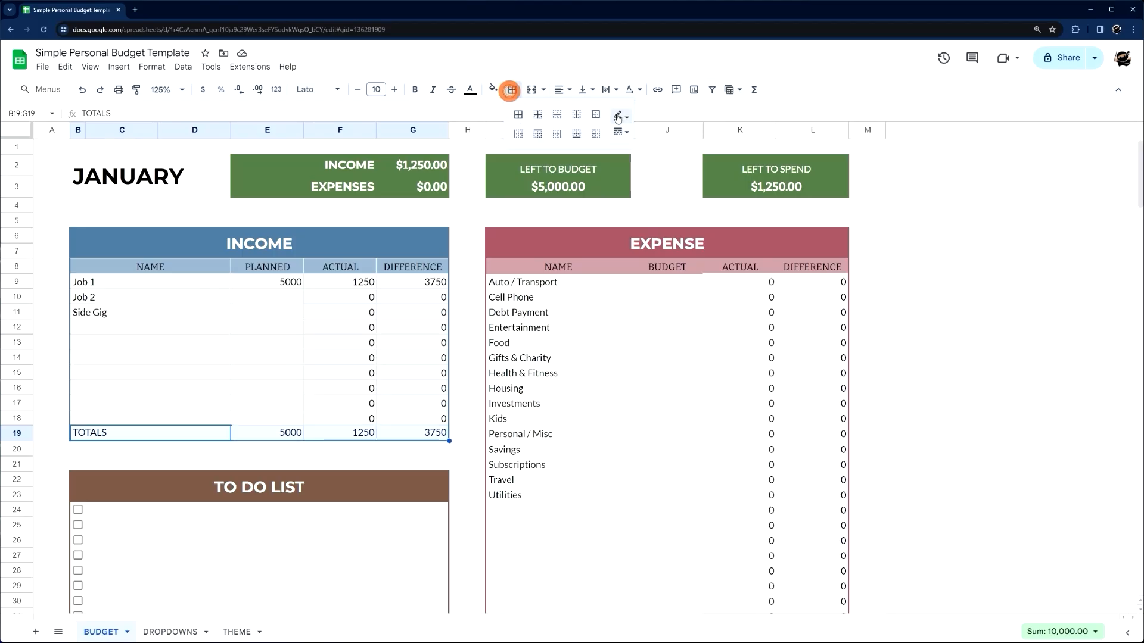
click(618, 118)
click(623, 307)
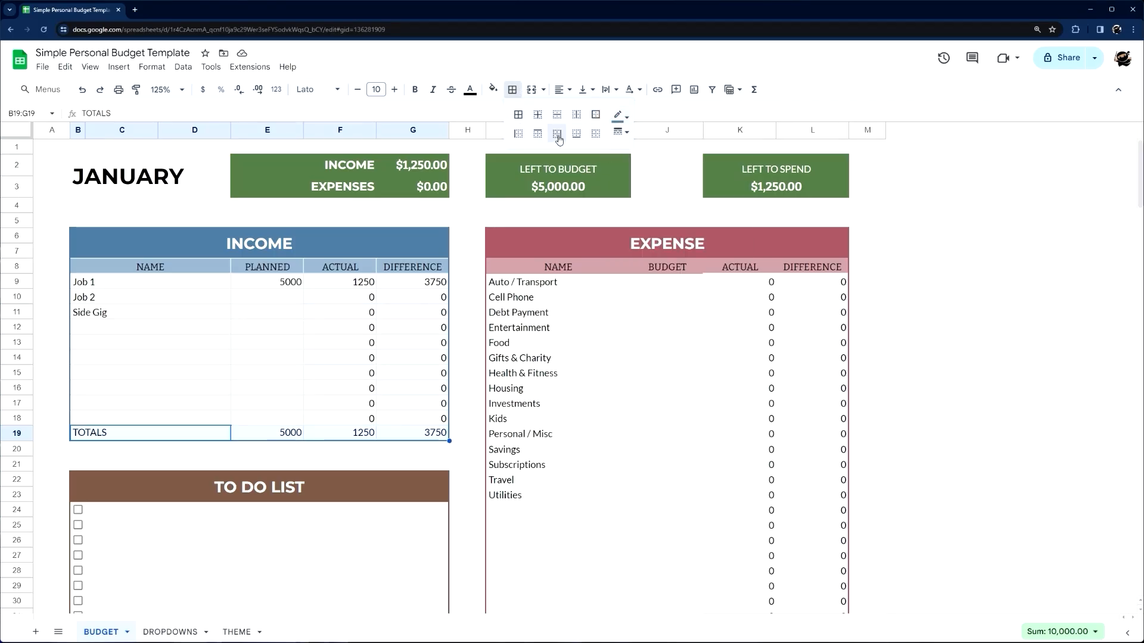
click(538, 134)
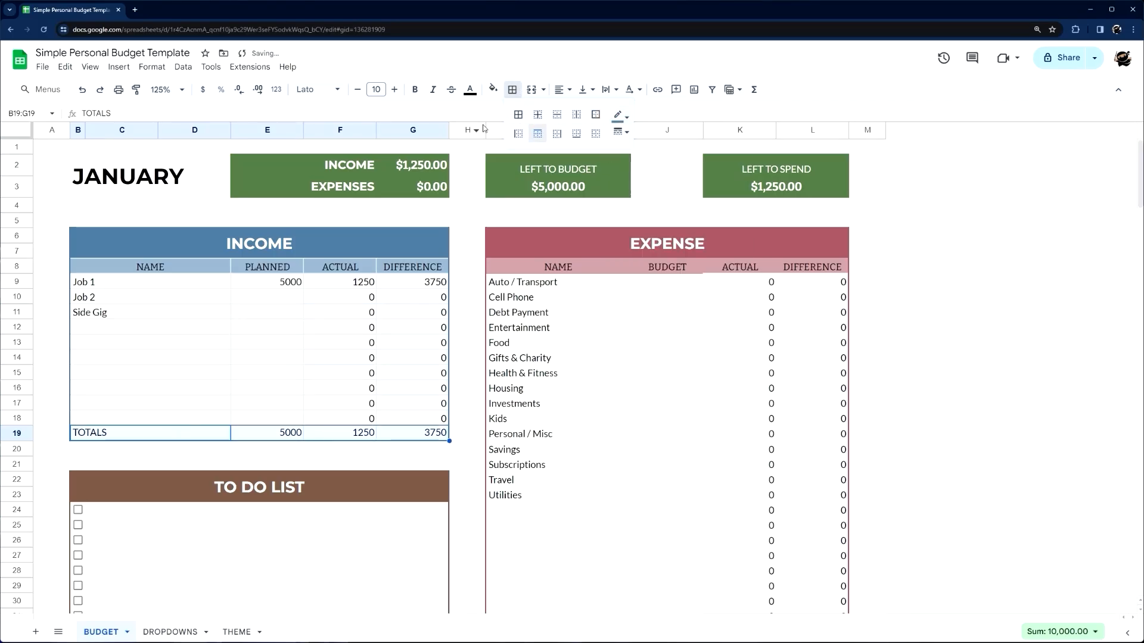
click(493, 89)
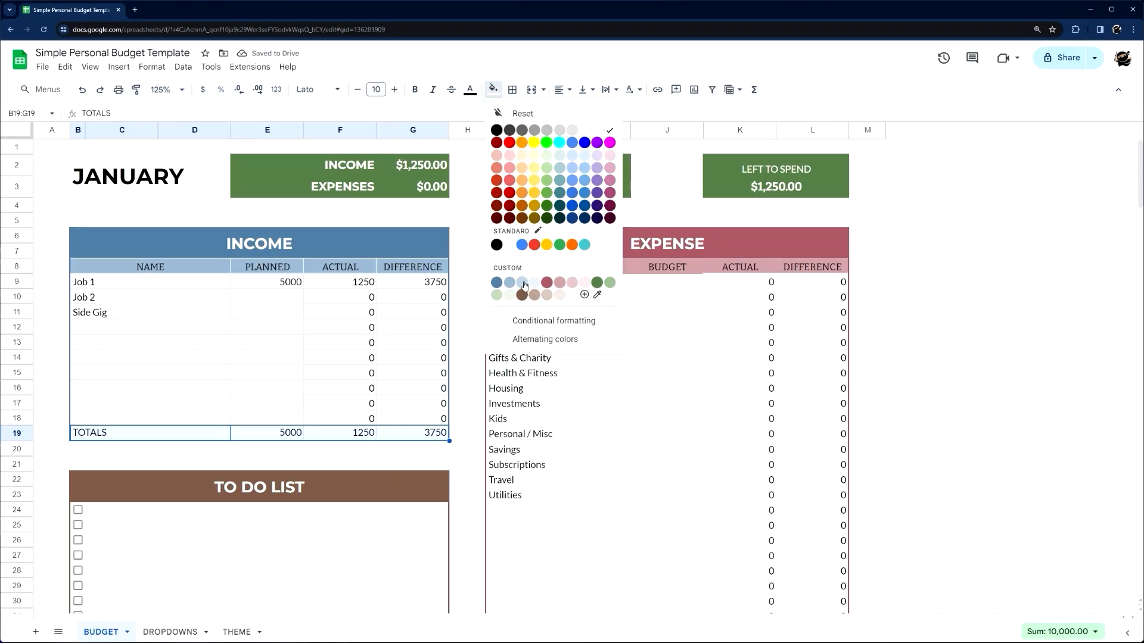
click(522, 283)
click(407, 455)
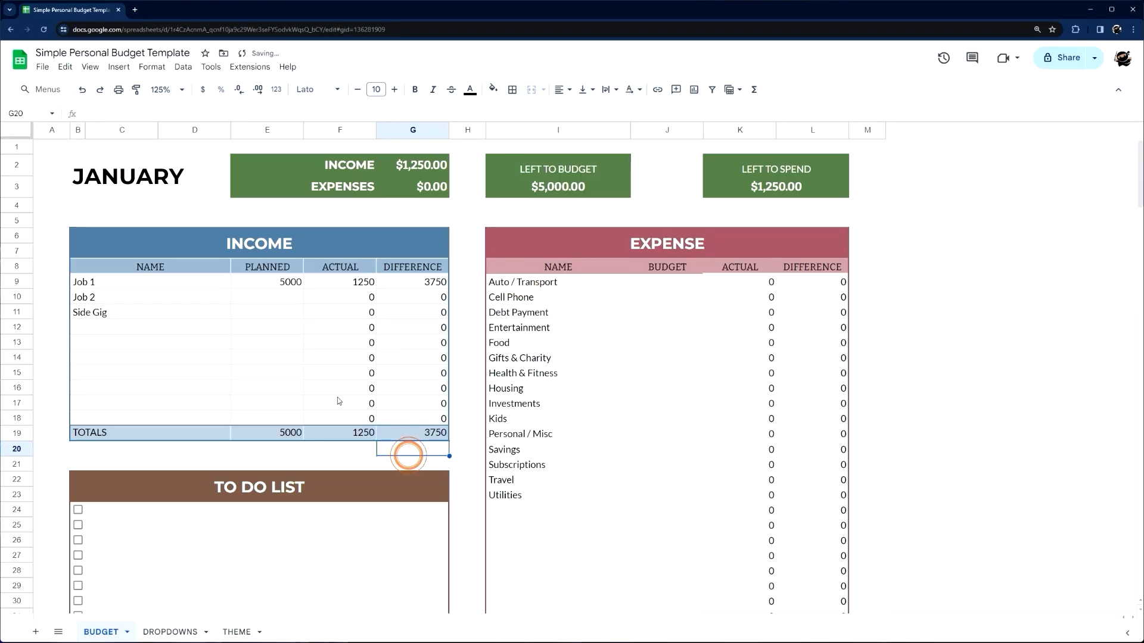
- Make the income TOTALS row bold and format the amounts in E9:G19 as currency
drag(411, 433, 179, 430)
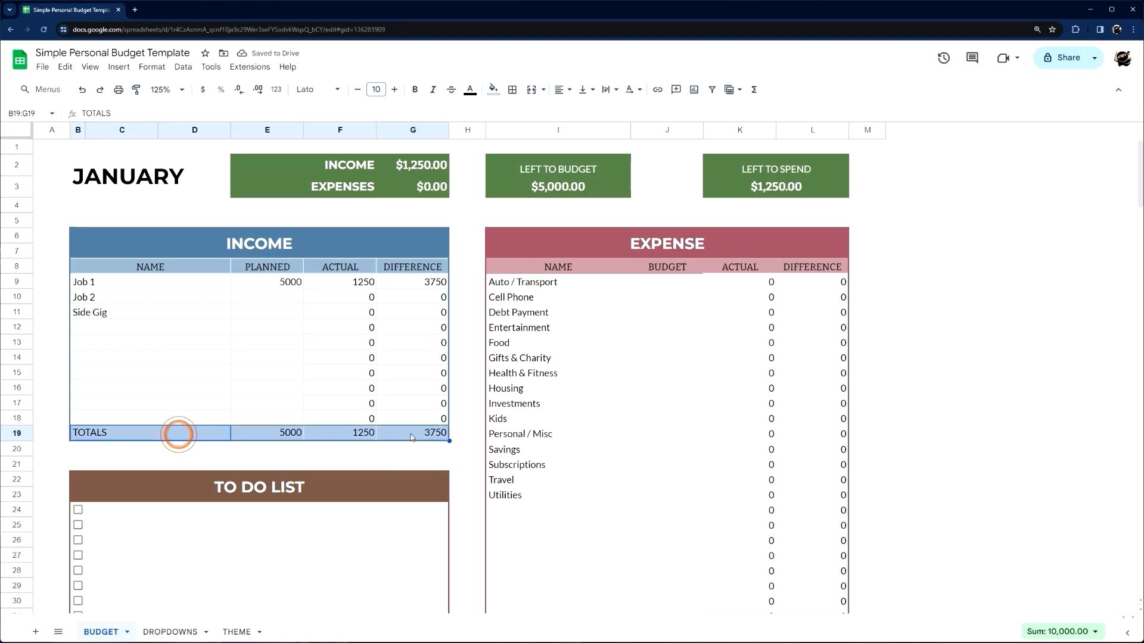
click(416, 90)
drag(270, 282, 411, 434)
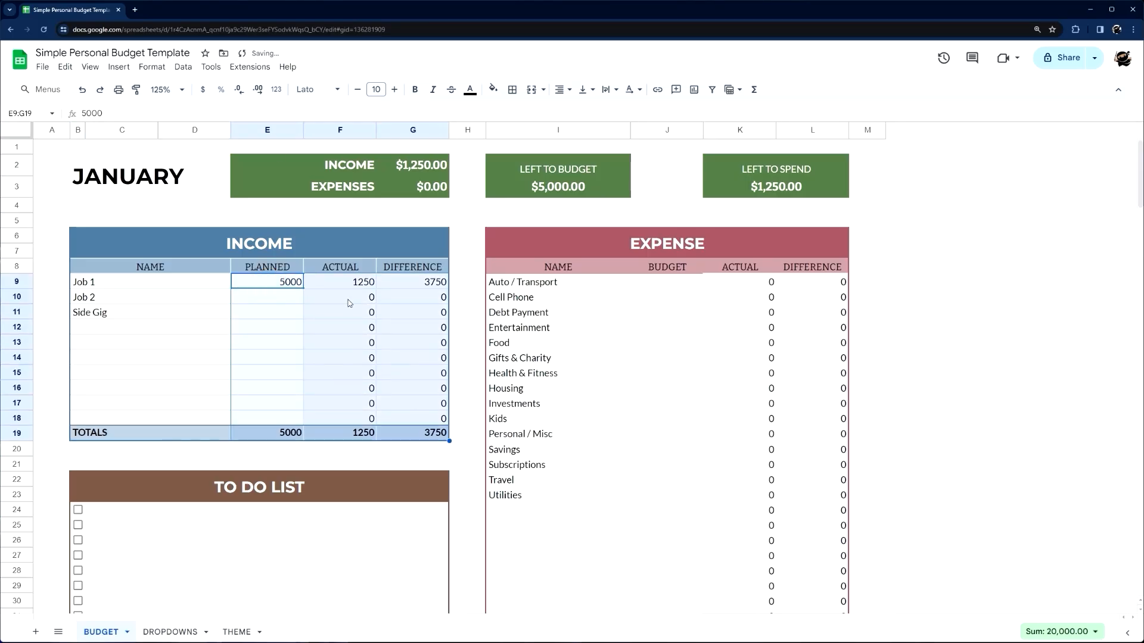
click(204, 90)
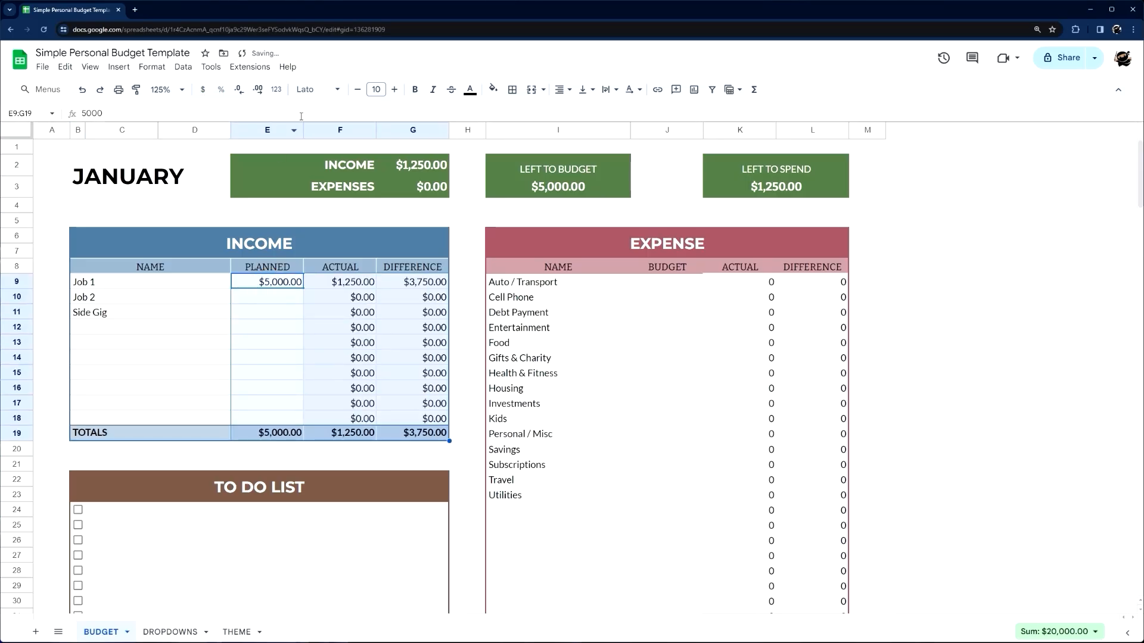
- Add thin inner borders in the lightest custom pink to the whole expense table, I6:L39
click(599, 237)
scroll(735, 371, down, 3)
scroll(774, 387, down, 3)
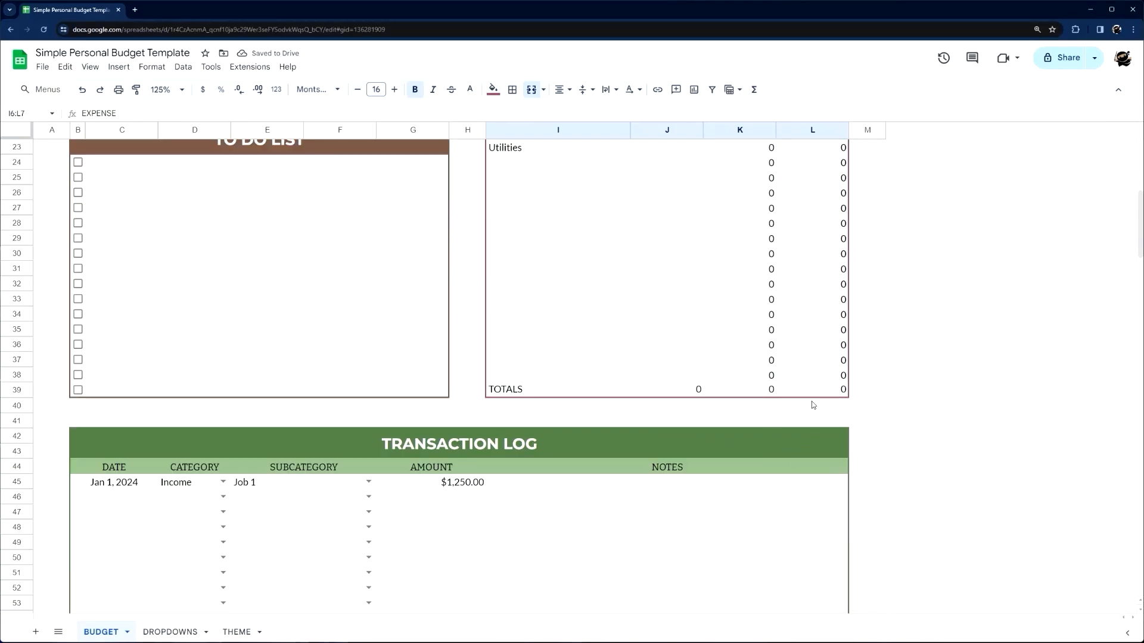
shift+click(811, 391)
scroll(633, 251, up, 6)
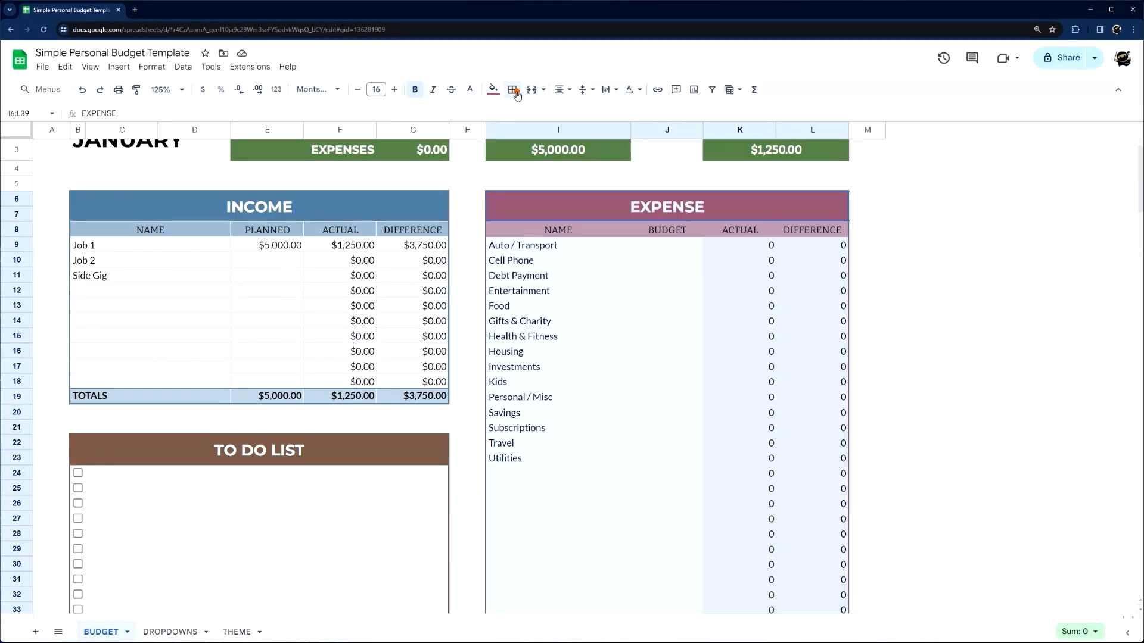
click(514, 90)
click(619, 115)
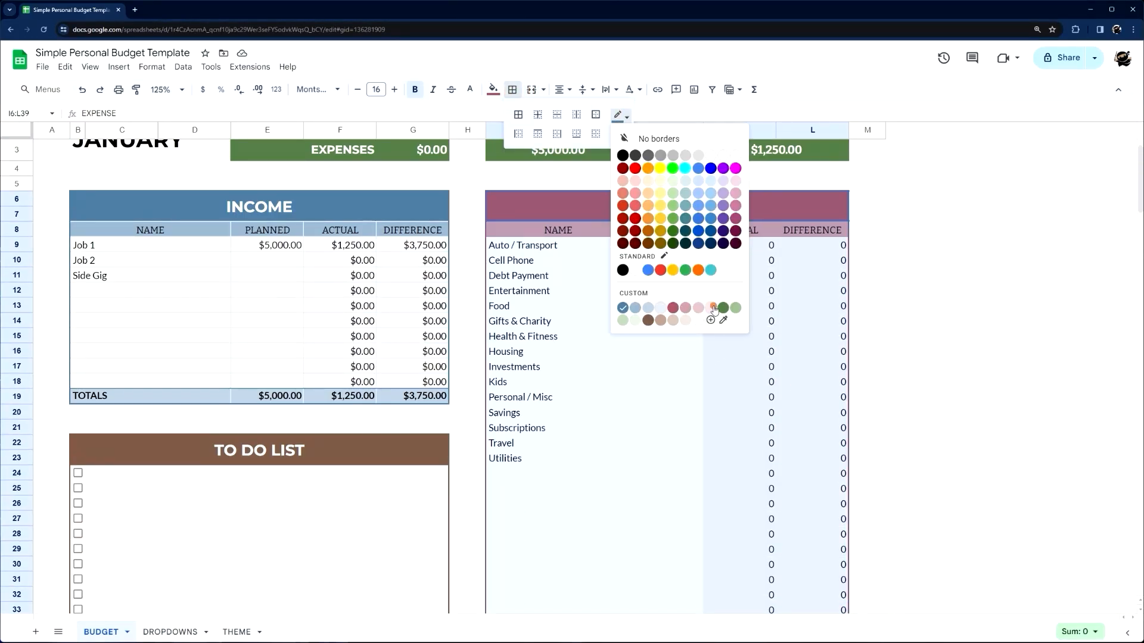
click(714, 308)
click(620, 132)
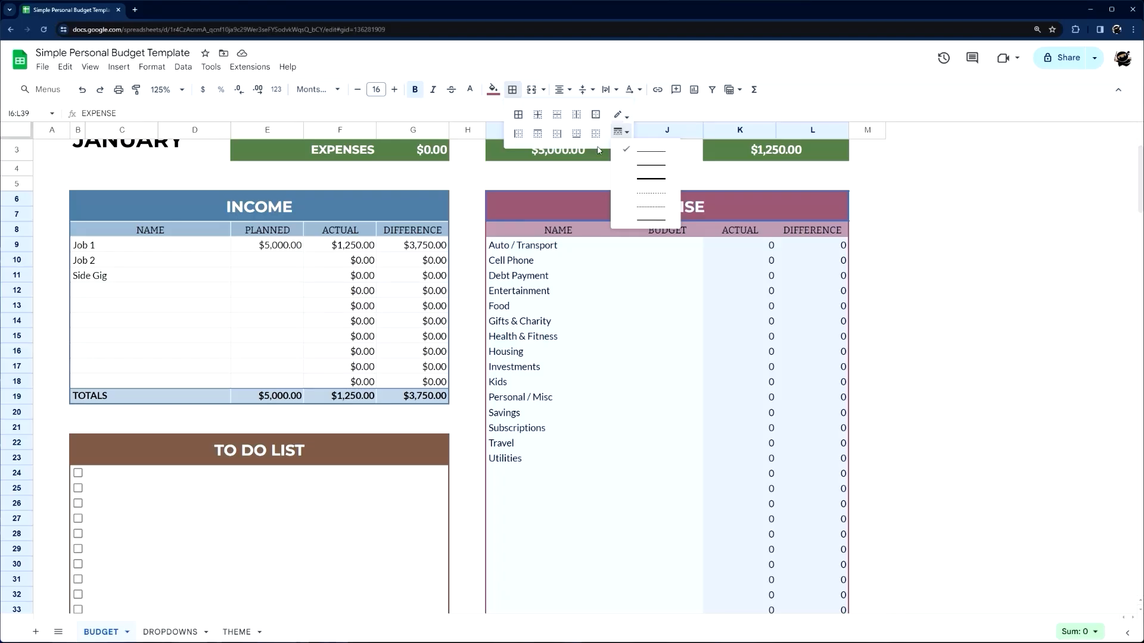
click(539, 116)
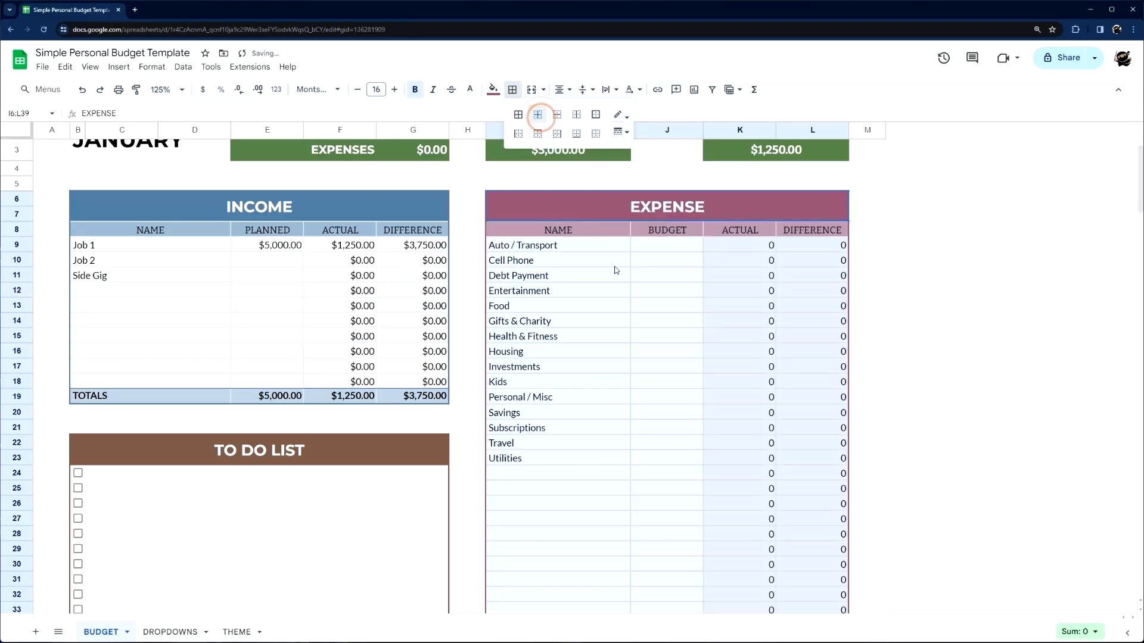
- Give the expense TOTALS row I39:L39 a top border in the custom dark rose
scroll(690, 319, down, 5)
click(602, 452)
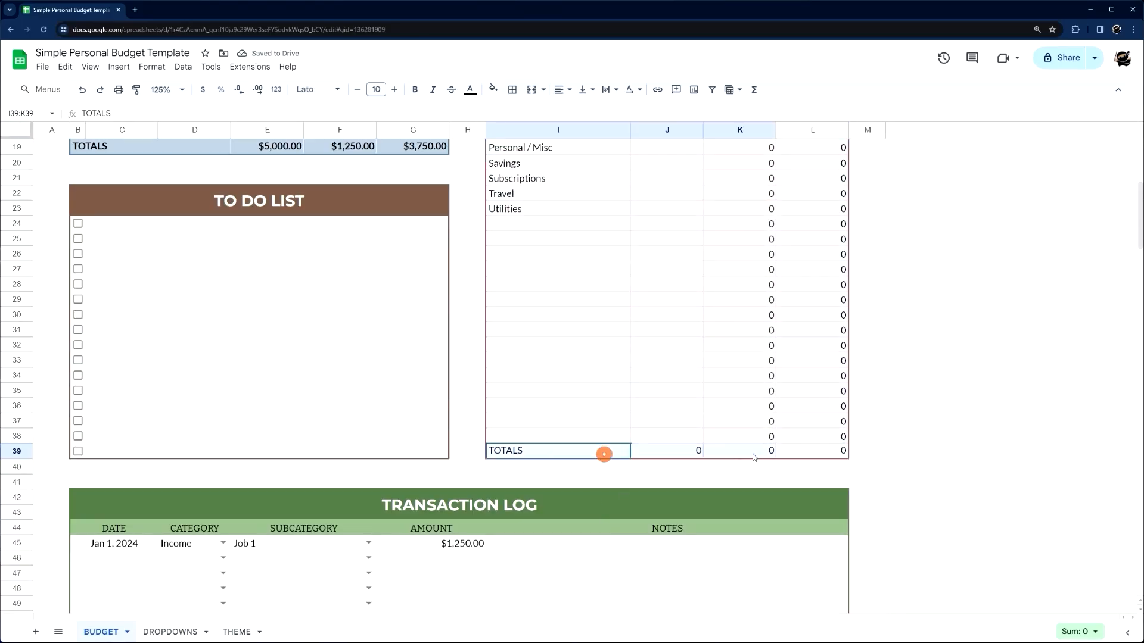
click(512, 90)
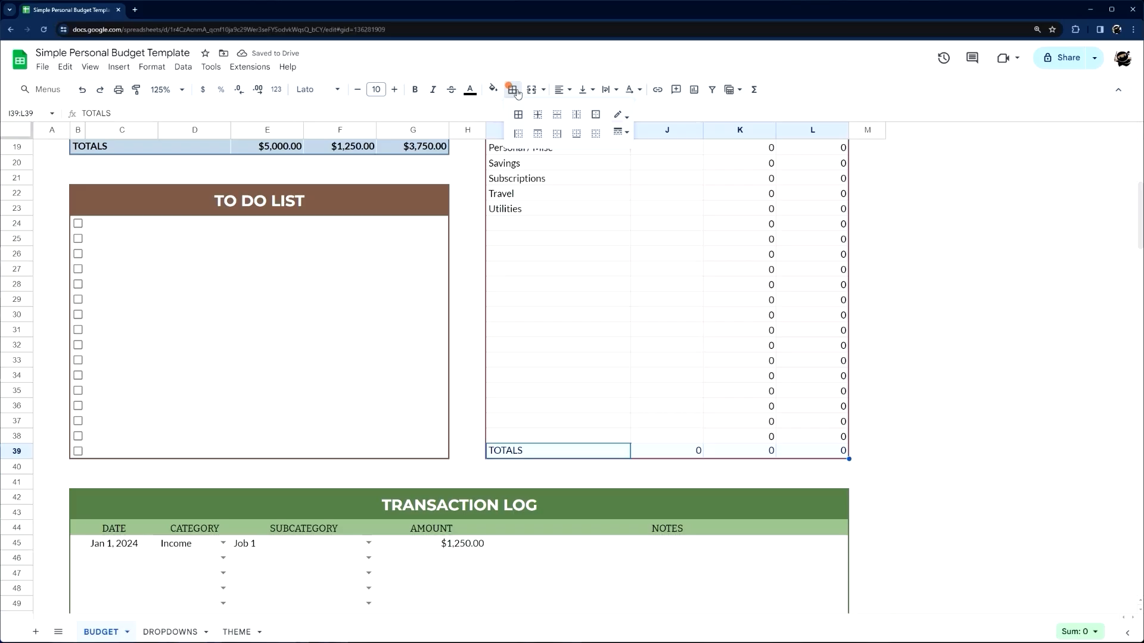
click(620, 115)
click(673, 307)
click(537, 135)
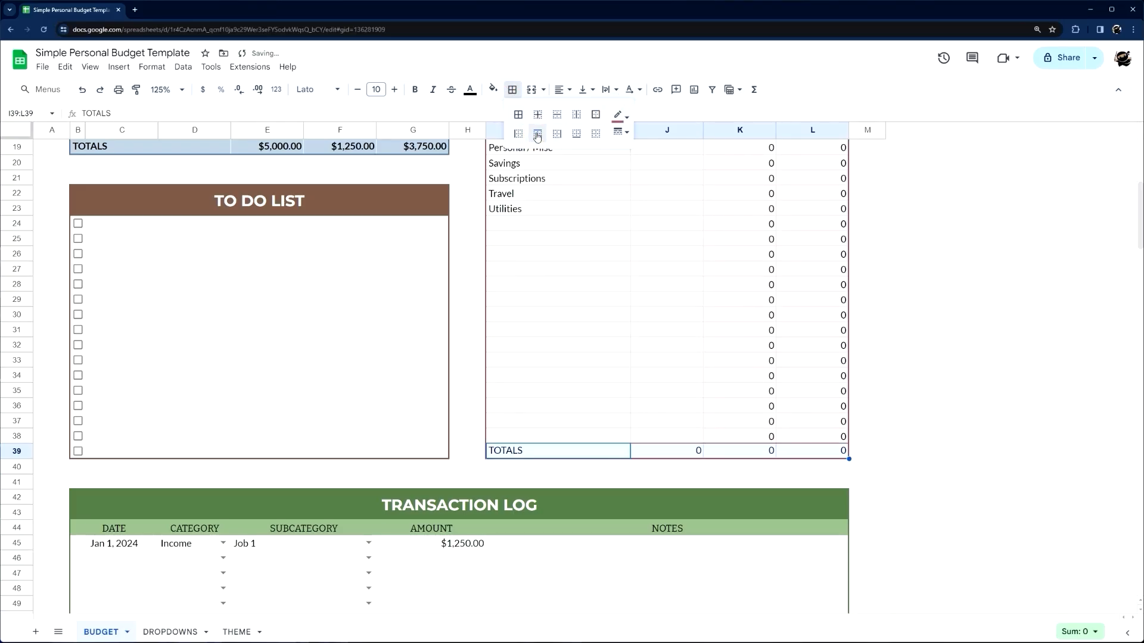
- Format the expense TOTALS row I39:L39 with the medium custom pink fill, bold text and currency
click(491, 90)
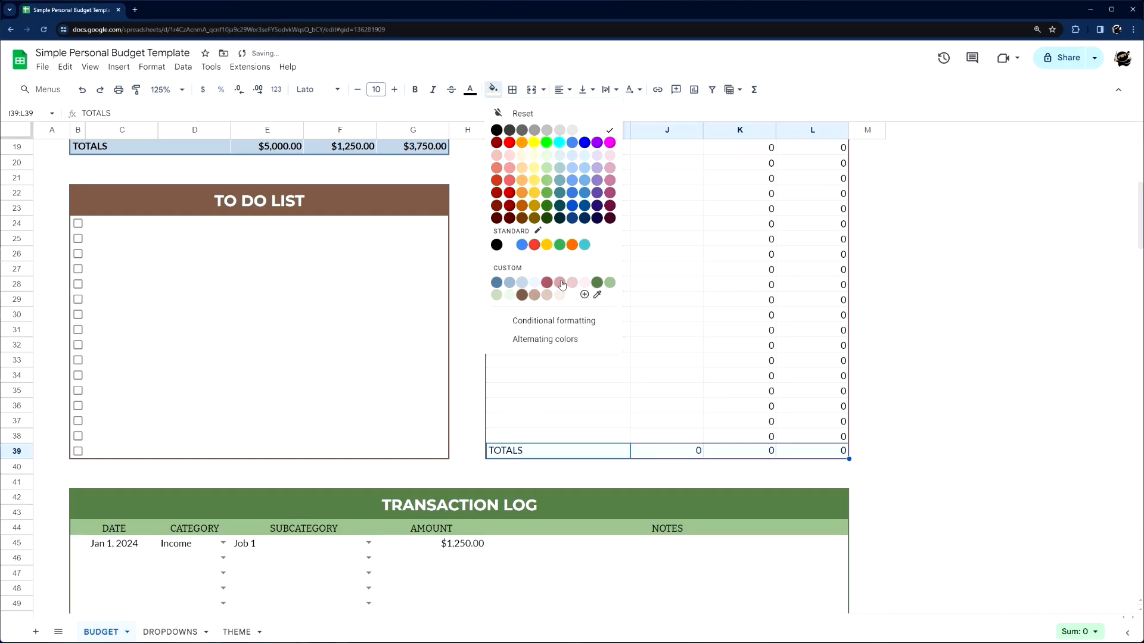
click(560, 281)
click(415, 89)
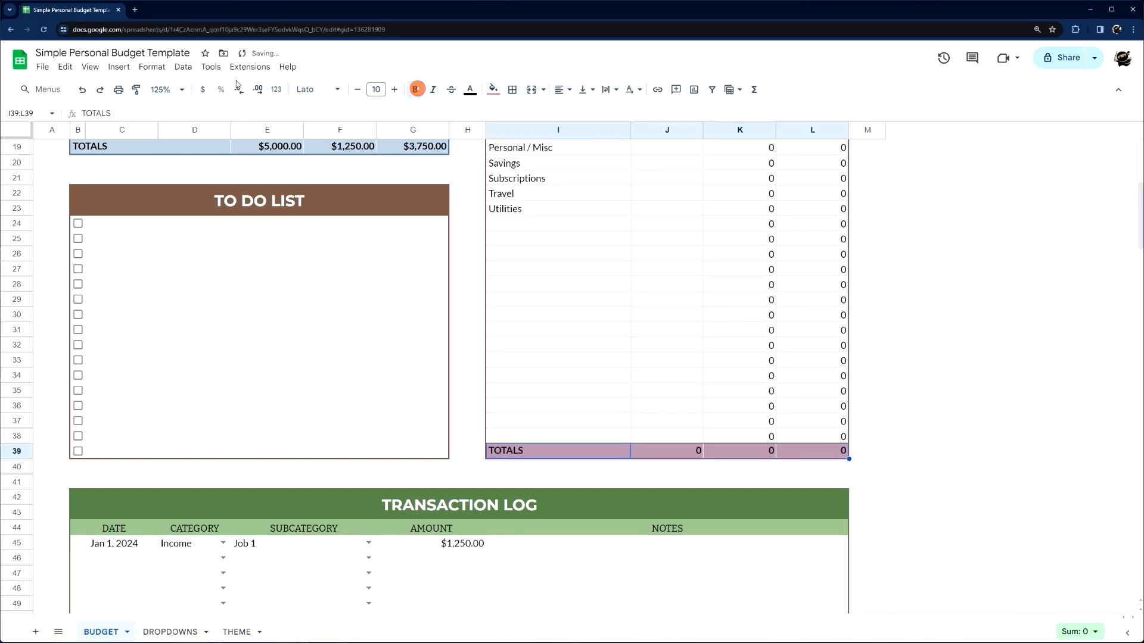
click(203, 90)
- Center the TOTALS labels in both the expense table (I39) and the income table (B19:D19)
click(508, 451)
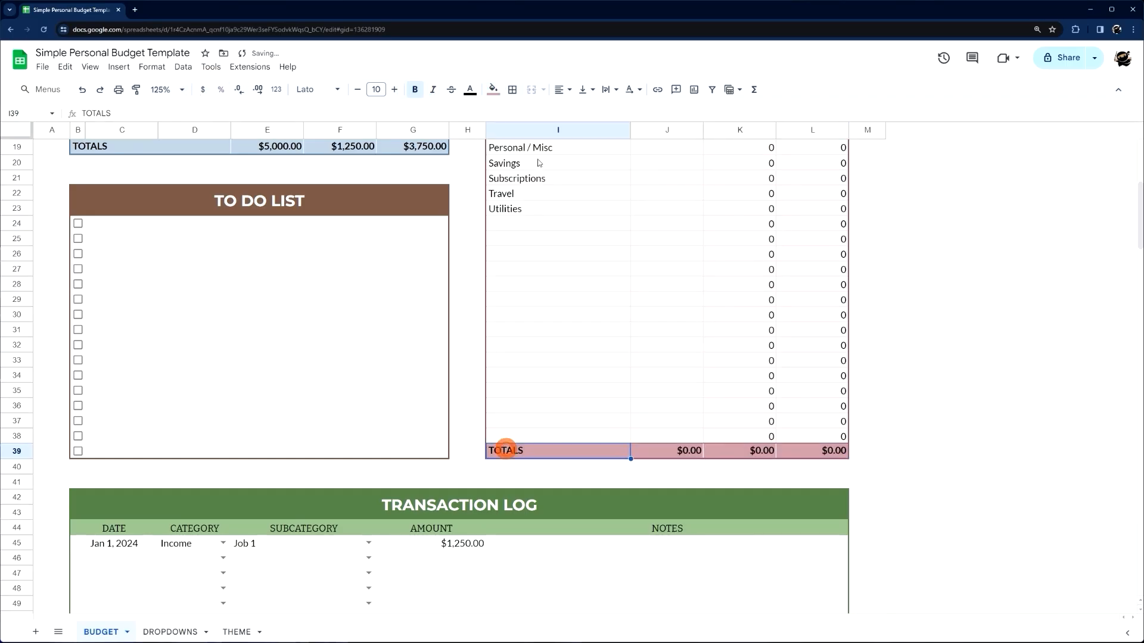
click(563, 90)
click(582, 110)
click(140, 146)
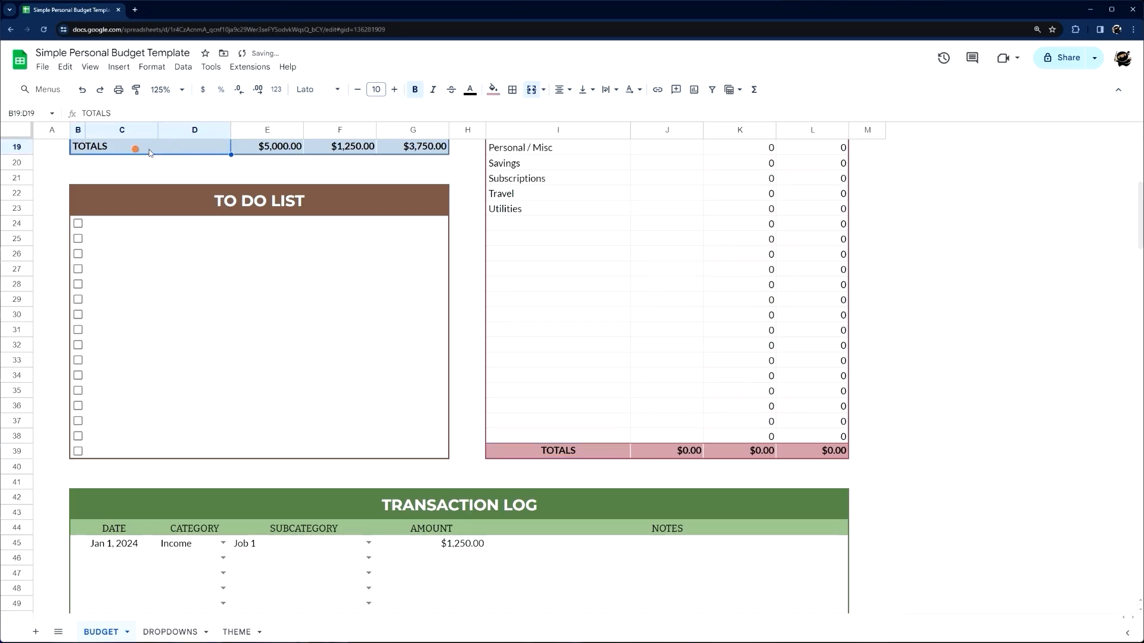
click(559, 89)
click(579, 110)
- Add horizontal inner borders in the lightest custom brown to the to-do list rows B24:G39
scroll(370, 272, up, 2)
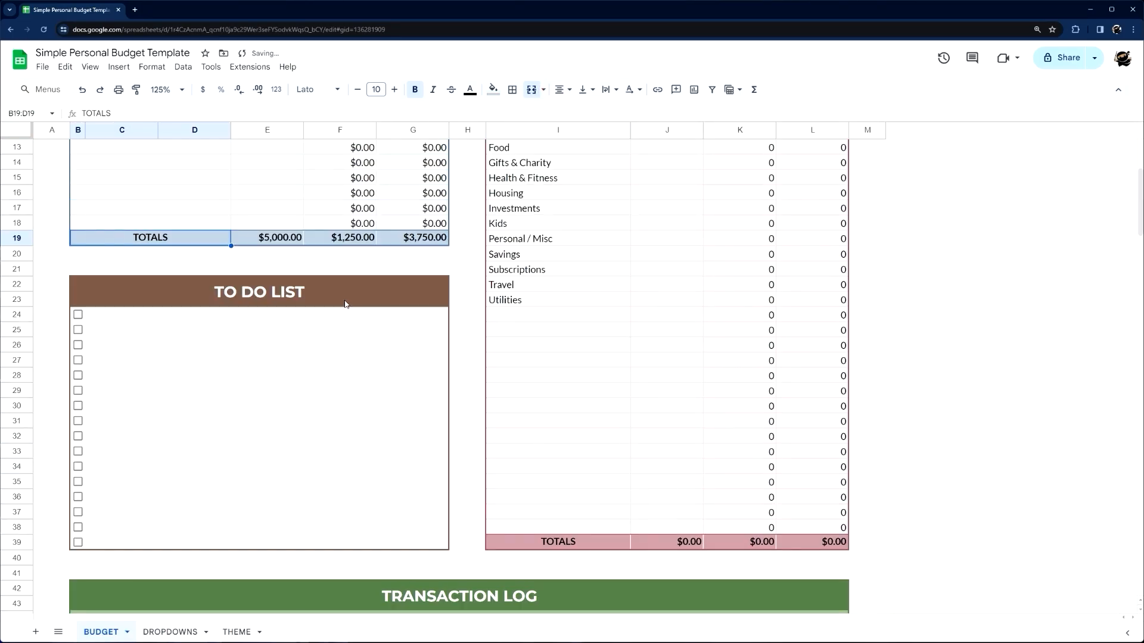
click(90, 322)
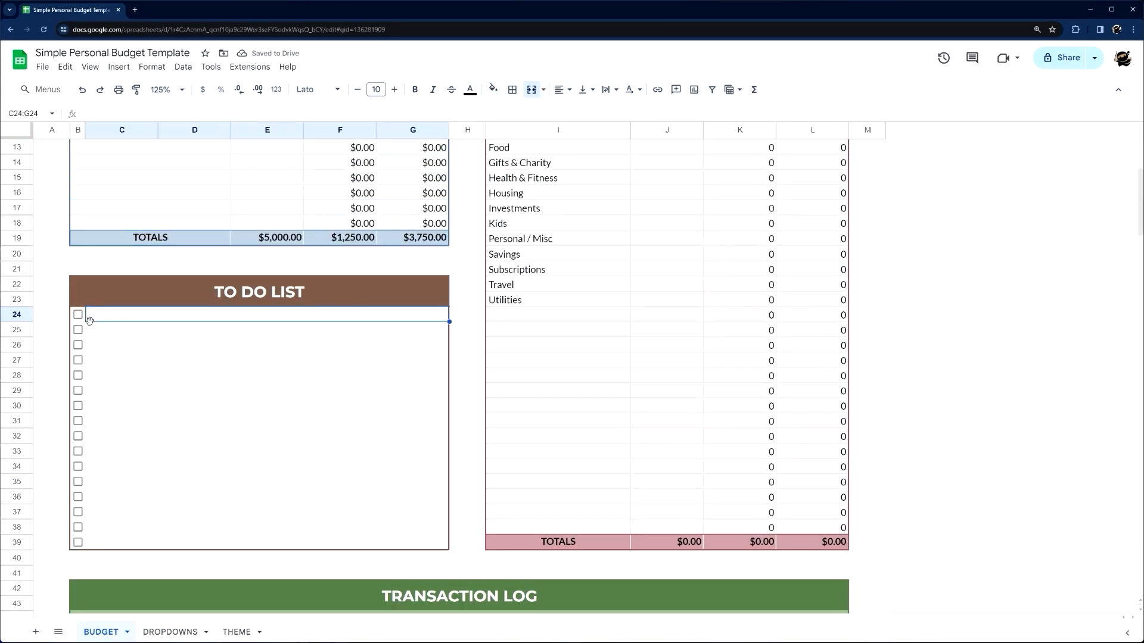
drag(79, 316, 293, 545)
click(511, 90)
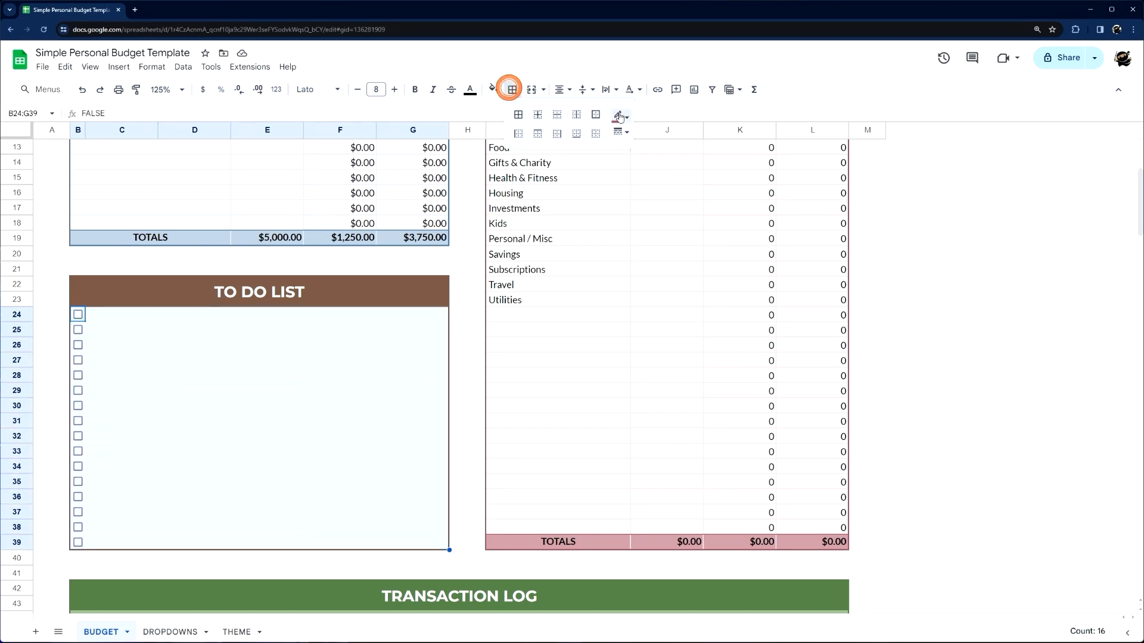
click(619, 115)
click(682, 323)
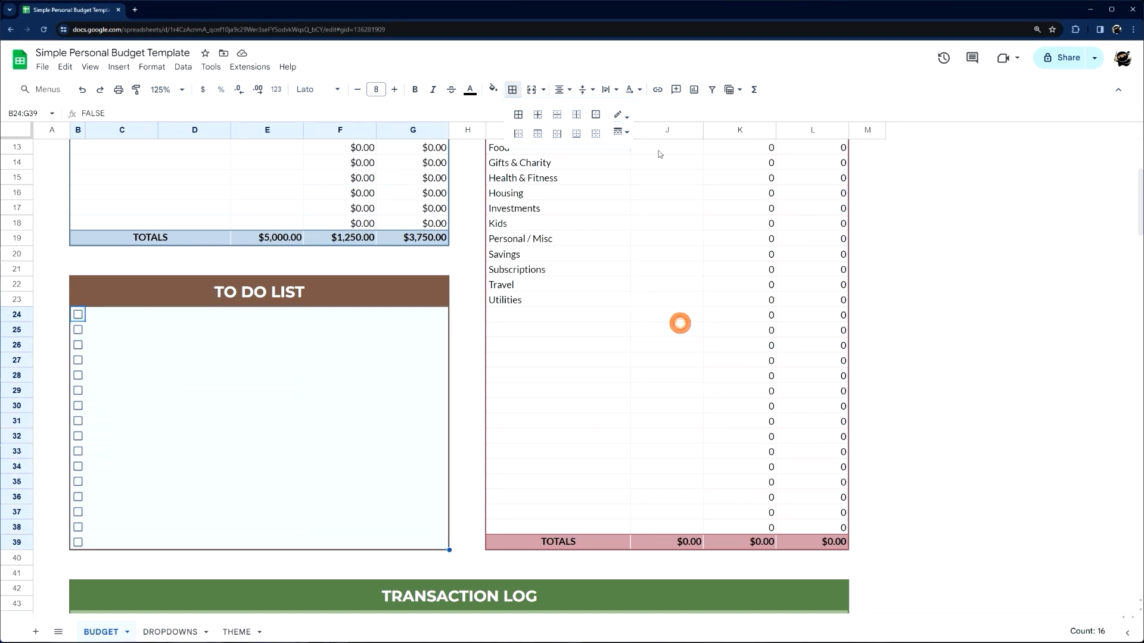
click(557, 115)
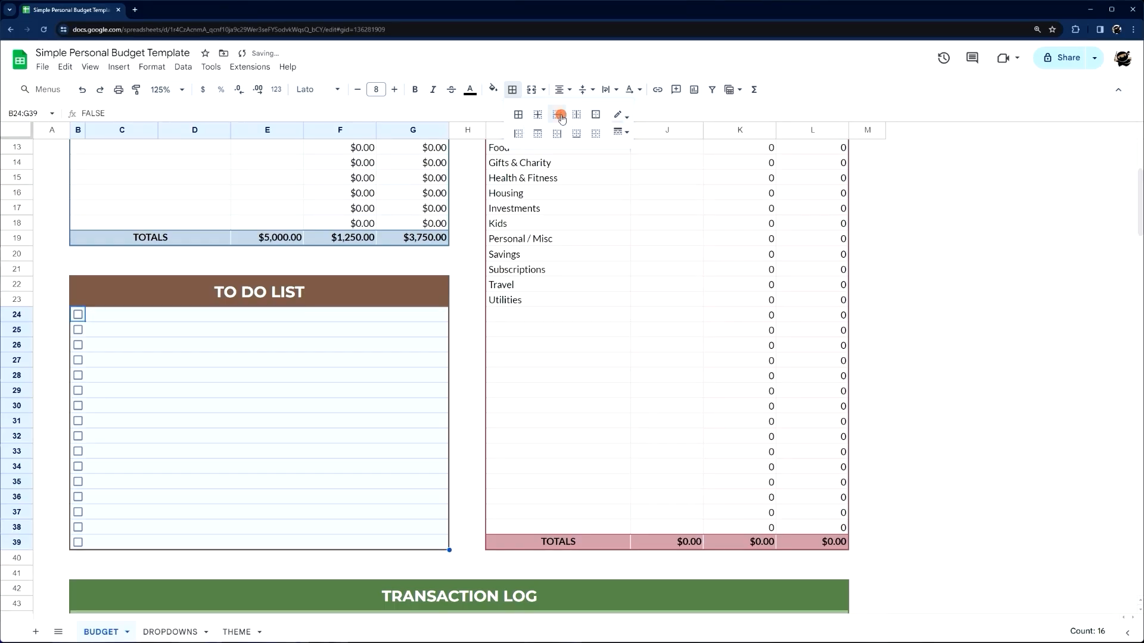
click(325, 350)
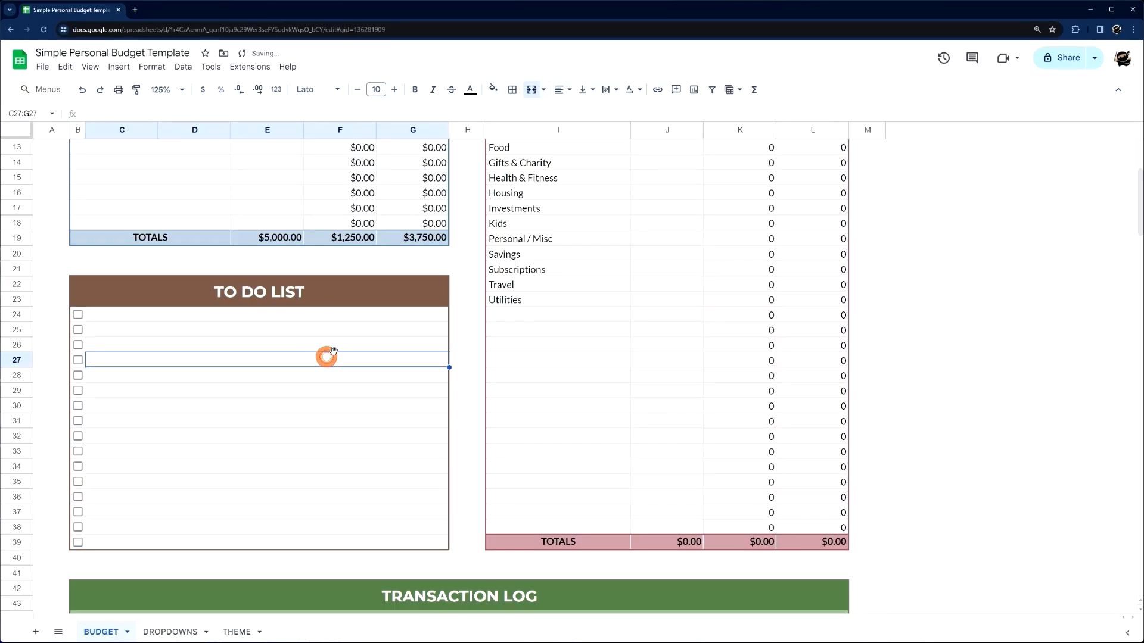
- Add thin inner borders in the custom light green #bad1b2 to the whole transaction log, B42:L203
scroll(334, 340, down, 4)
click(119, 357)
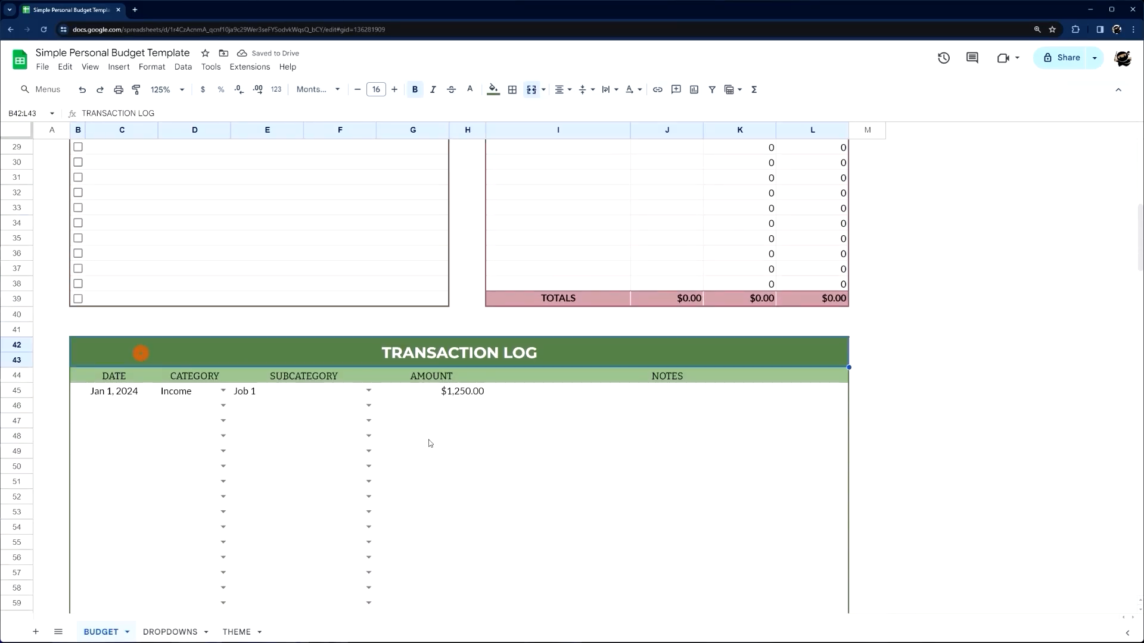
scroll(590, 471, down, 20)
shift+click(830, 563)
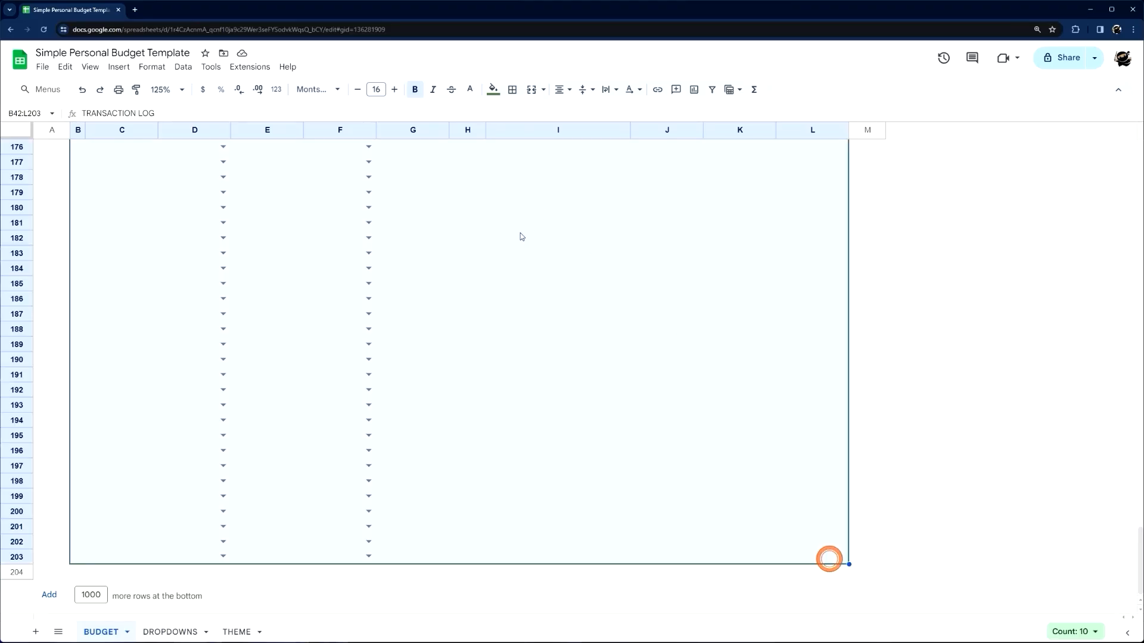
click(512, 90)
click(620, 132)
click(621, 114)
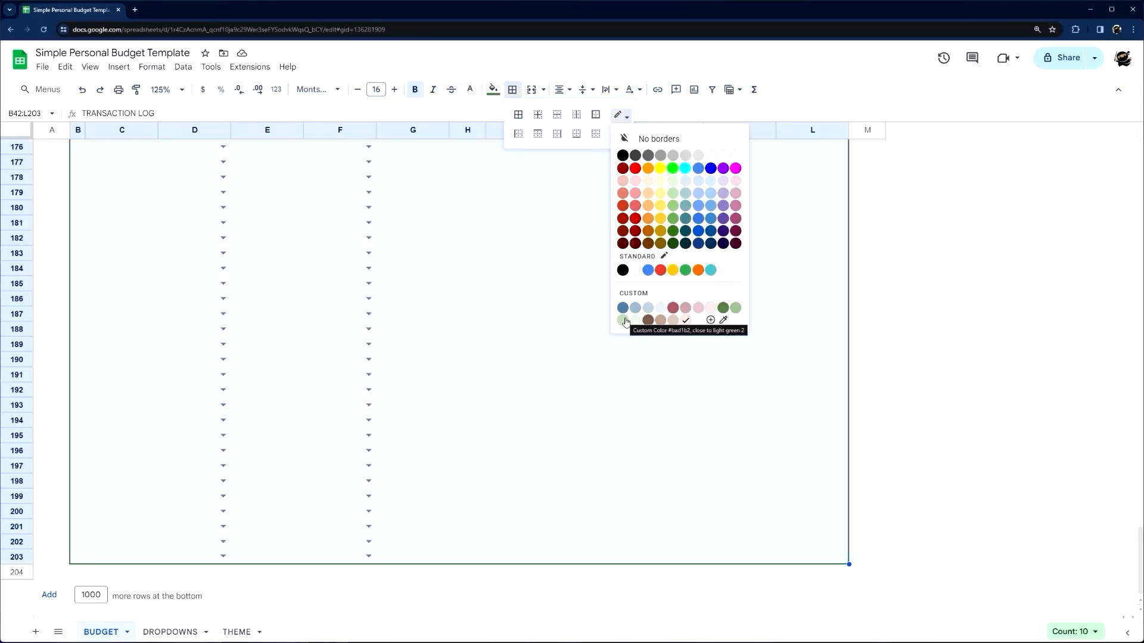
click(625, 321)
click(620, 131)
click(651, 158)
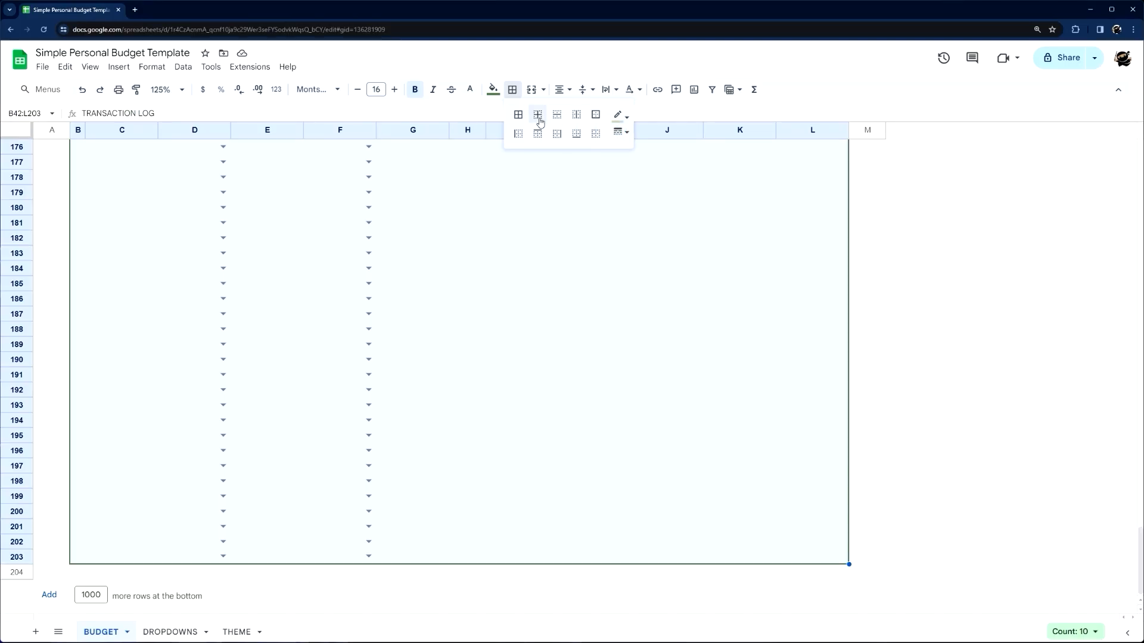
click(538, 114)
- Recolor the transaction log's inner borders with the lightest custom green
click(621, 115)
click(636, 318)
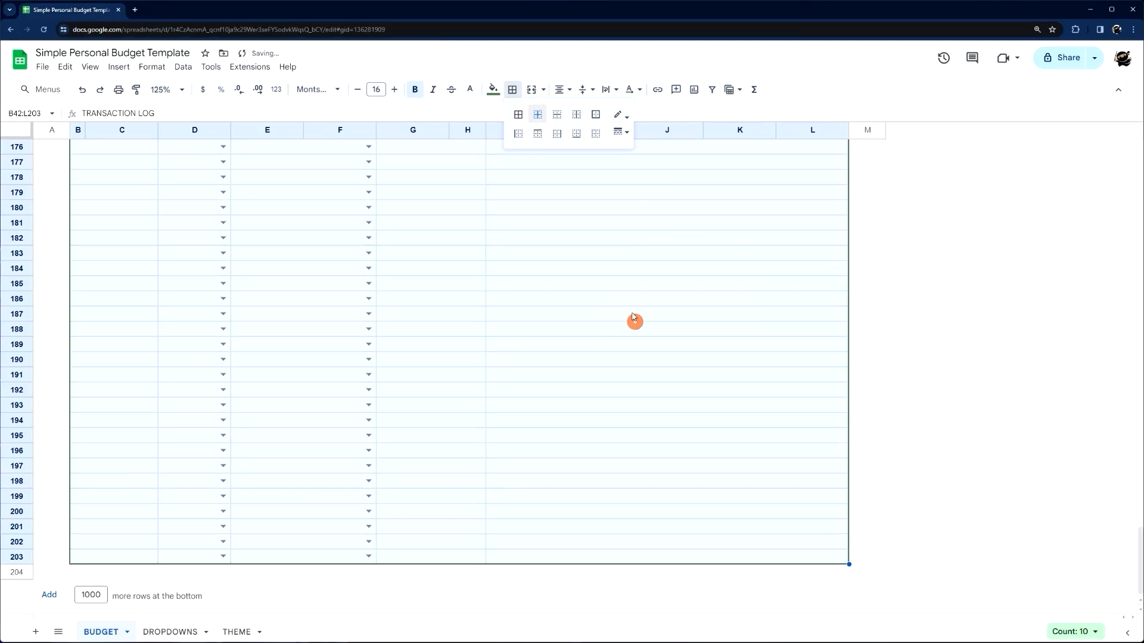
click(535, 302)
- Format the expense table's budget, actual and difference cells J9:L38 as currency
scroll(519, 307, up, 20)
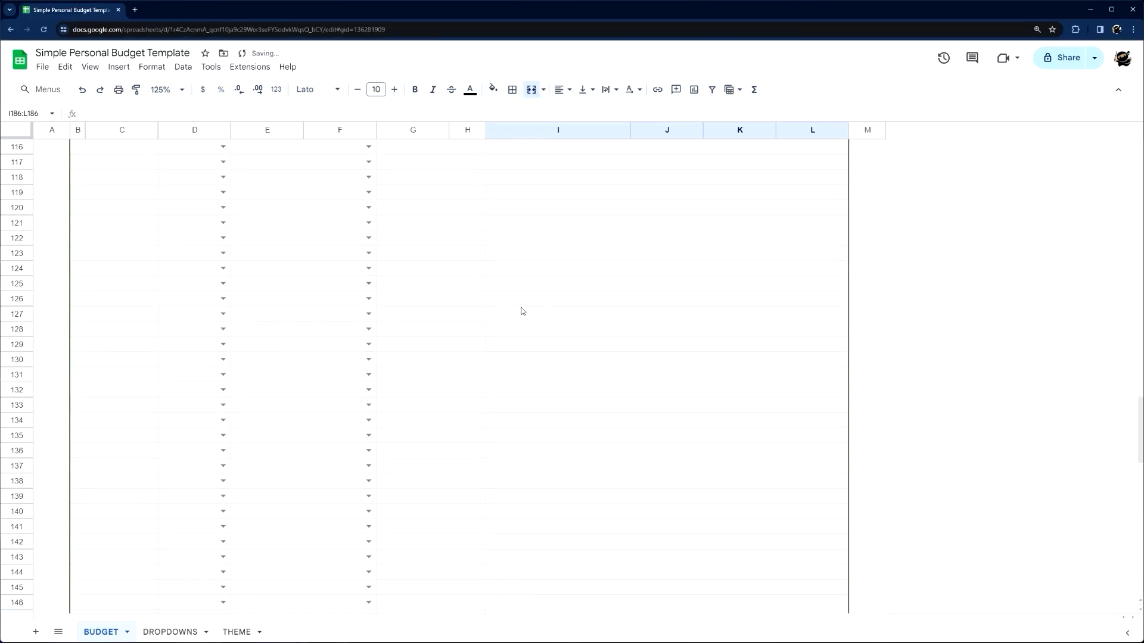
scroll(517, 305, up, 9)
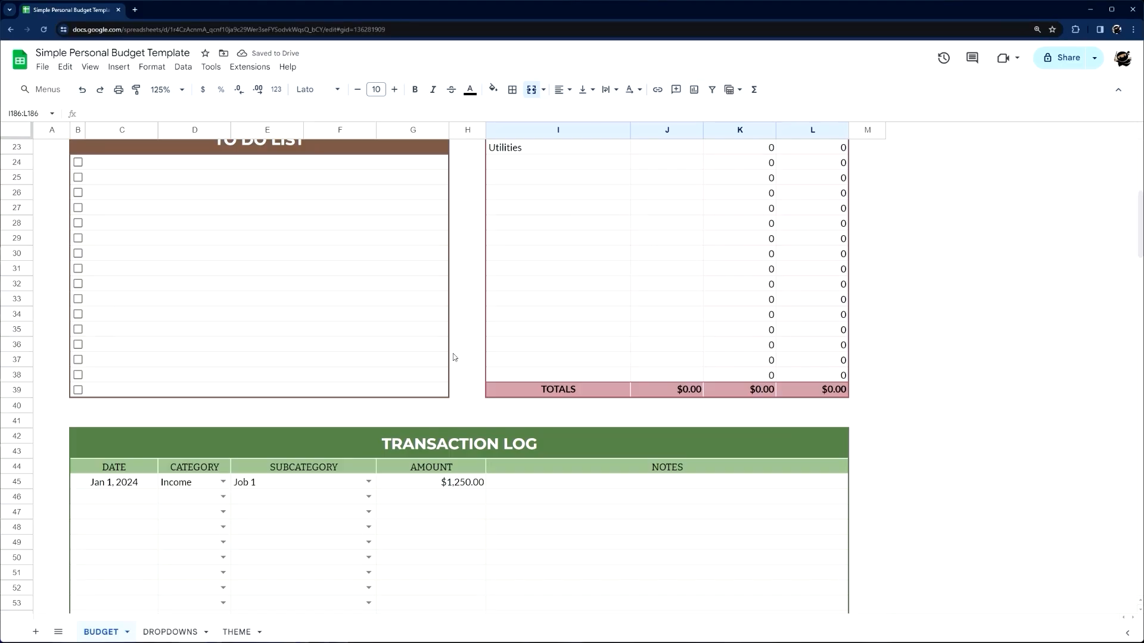
scroll(455, 357, up, 7)
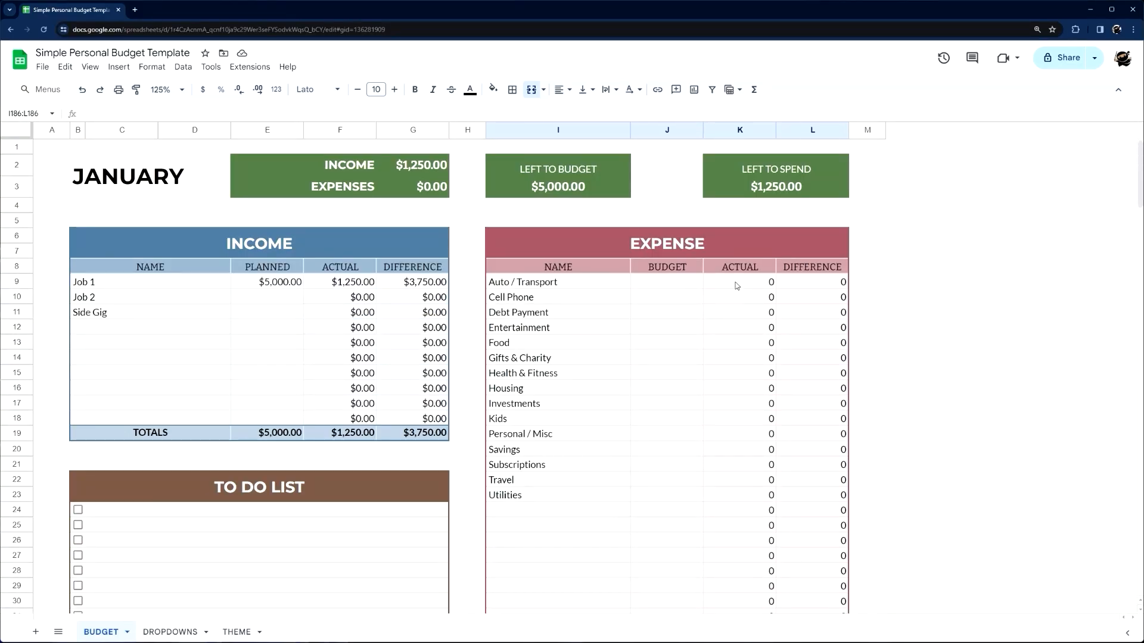
click(694, 281)
scroll(784, 387, down, 7)
shift+click(796, 379)
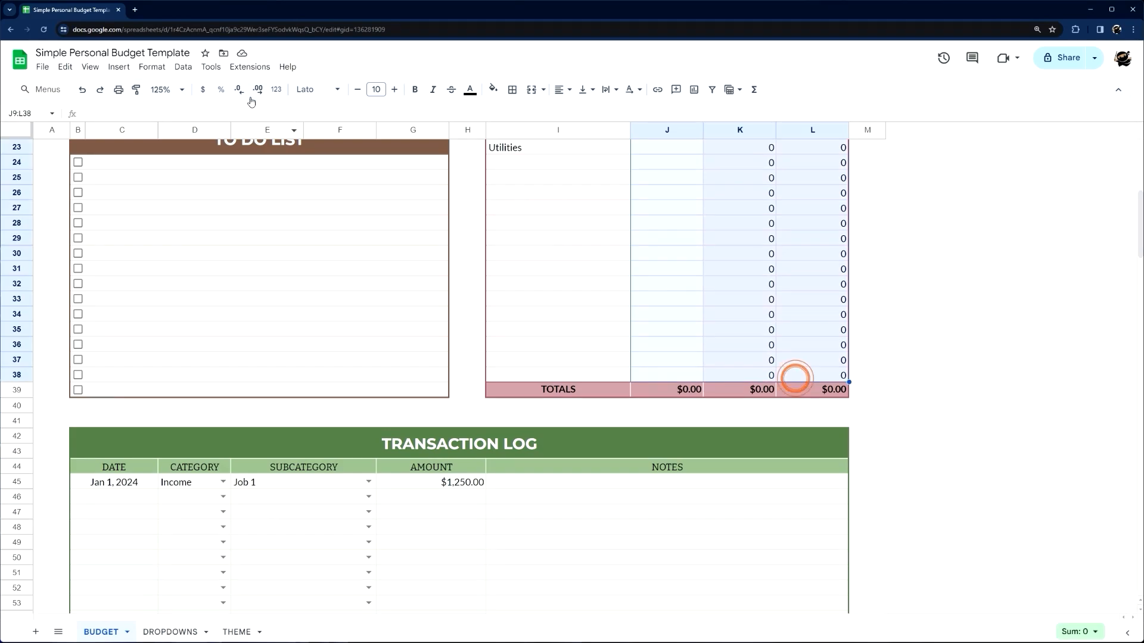
click(201, 90)
- Fill the BUDGET cells J9:J23 with 500, 250, 600, 100, 1500, 400, 200, 2500, 50, 750, 150, 50, 150, 200 and 500
scroll(569, 280, up, 7)
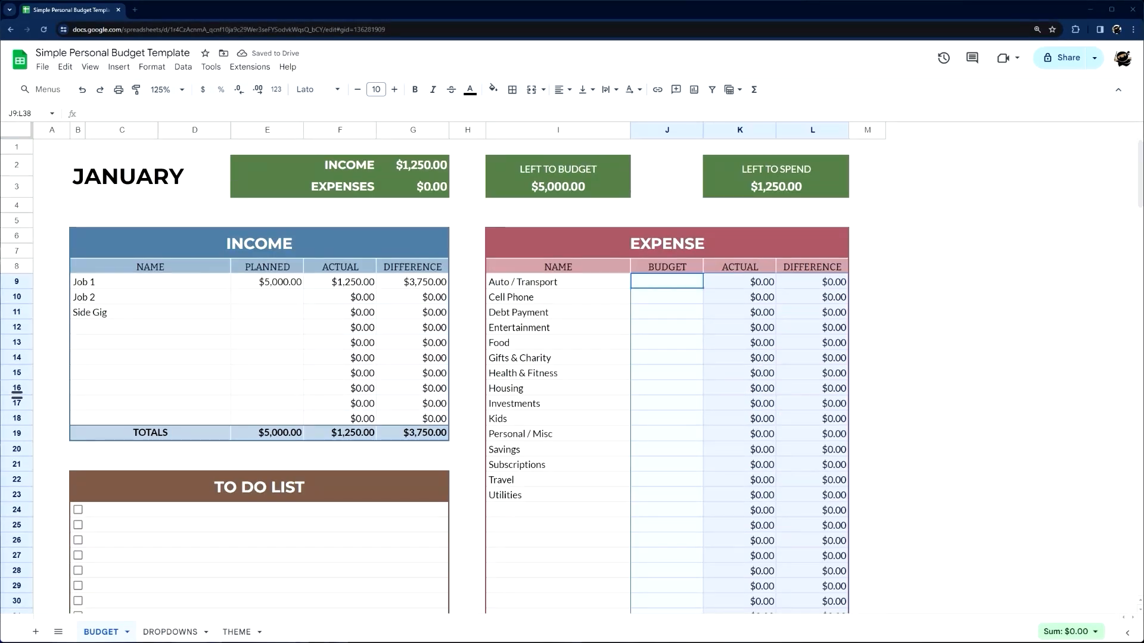
click(647, 284)
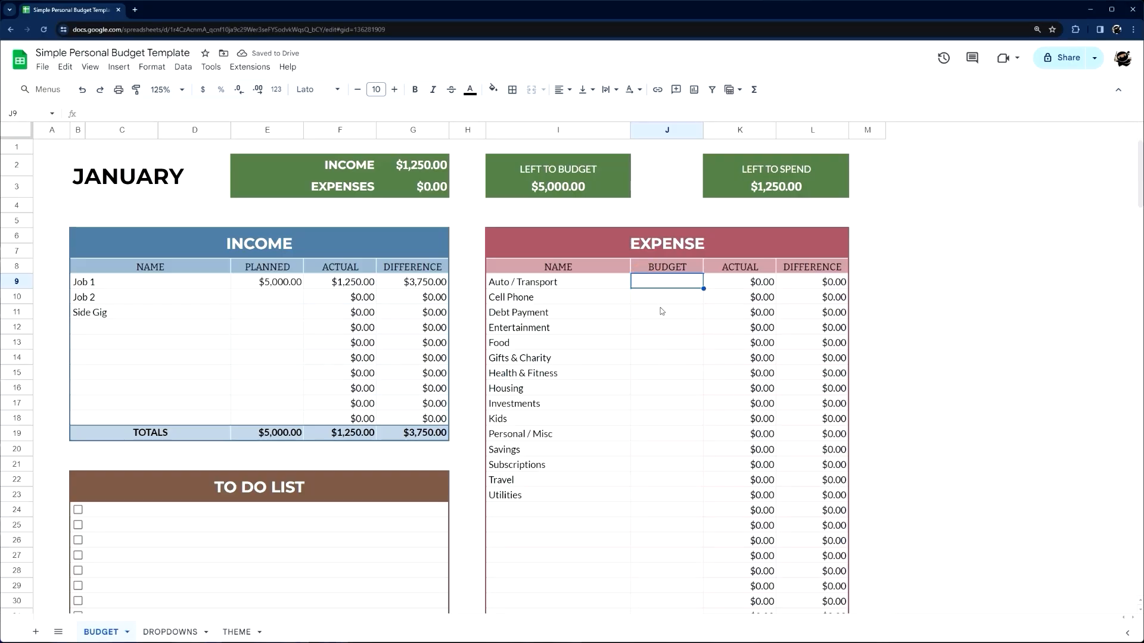
text($500.00 $250.00 $600.00 $100.00 $1,500.00 $400.00 $200.00 $2,500.00 $50.00 $750.00 $150.00 $50.00 $150.00 $200.00 $500.00)
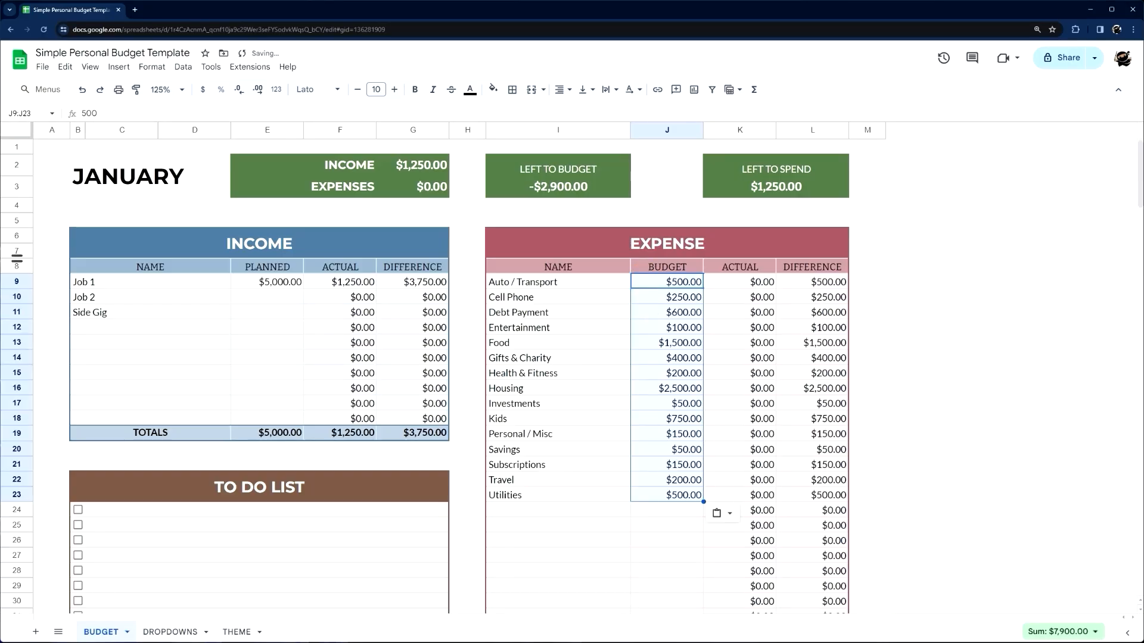
- Enter planned income of $5,000, $2,400 and $500 for Job 1, Job 2 and Side Gig in E9:E11
click(280, 282)
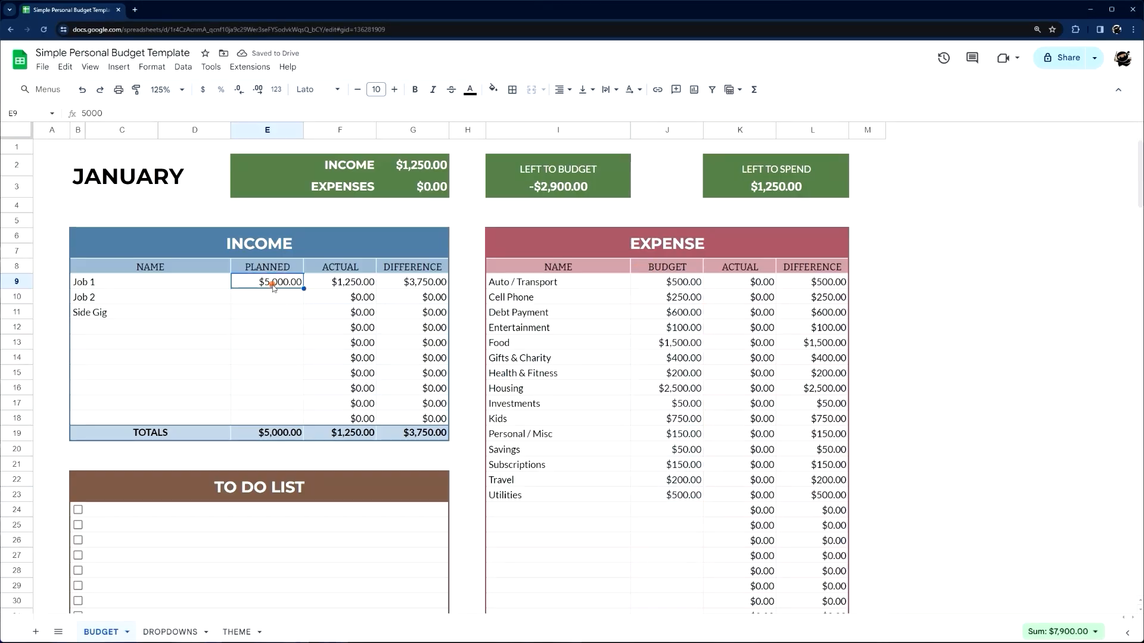
text($5,000.00 $2,400.00 $500.00)
- Paste the copied sample transactions into the transaction log from row 45 and check the updated budget tables
scroll(284, 341, down, 6)
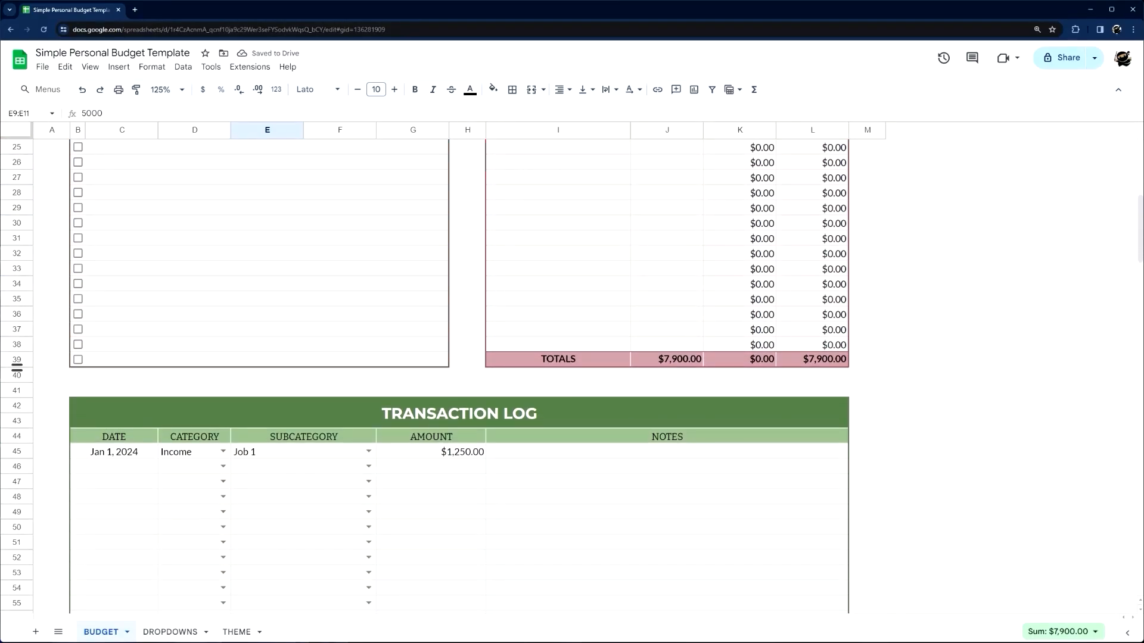
click(125, 454)
key(ctrl+v)
scroll(555, 417, down, 2)
click(554, 466)
scroll(551, 447, up, 8)
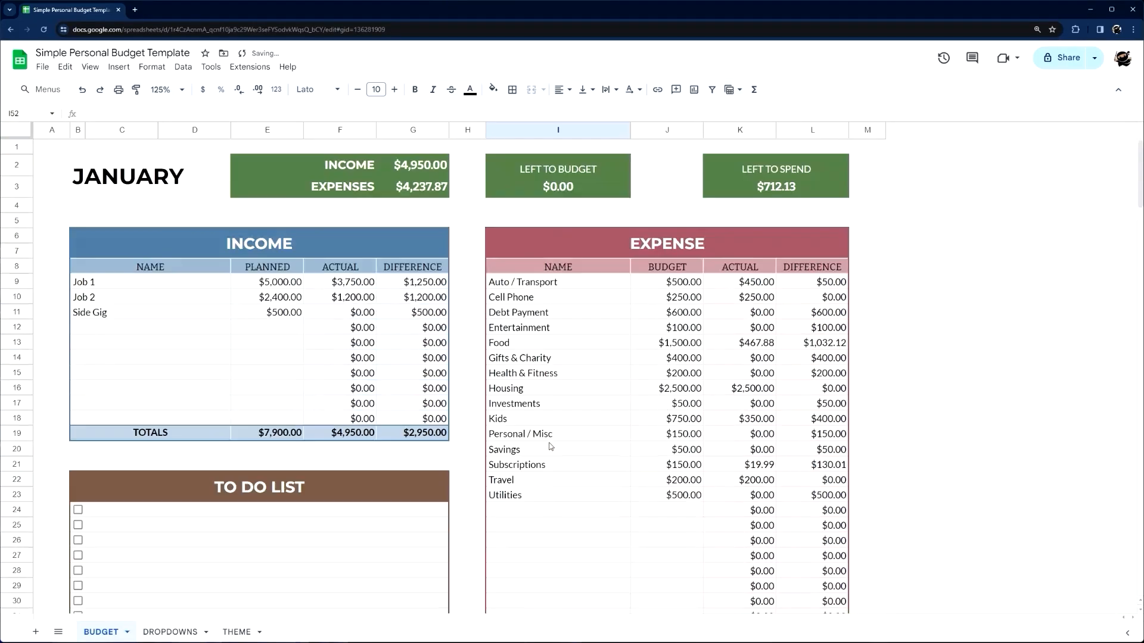
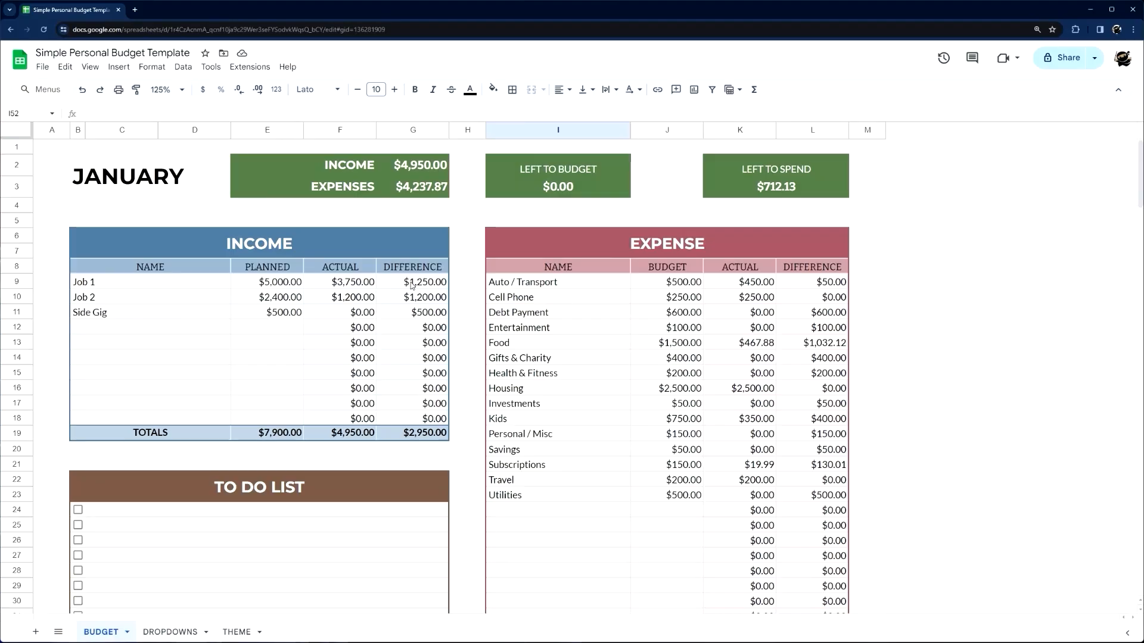
- Start a conditional format rule for the income difference cells G9:G18 with no fill and the light green custom text color
drag(411, 285, 421, 422)
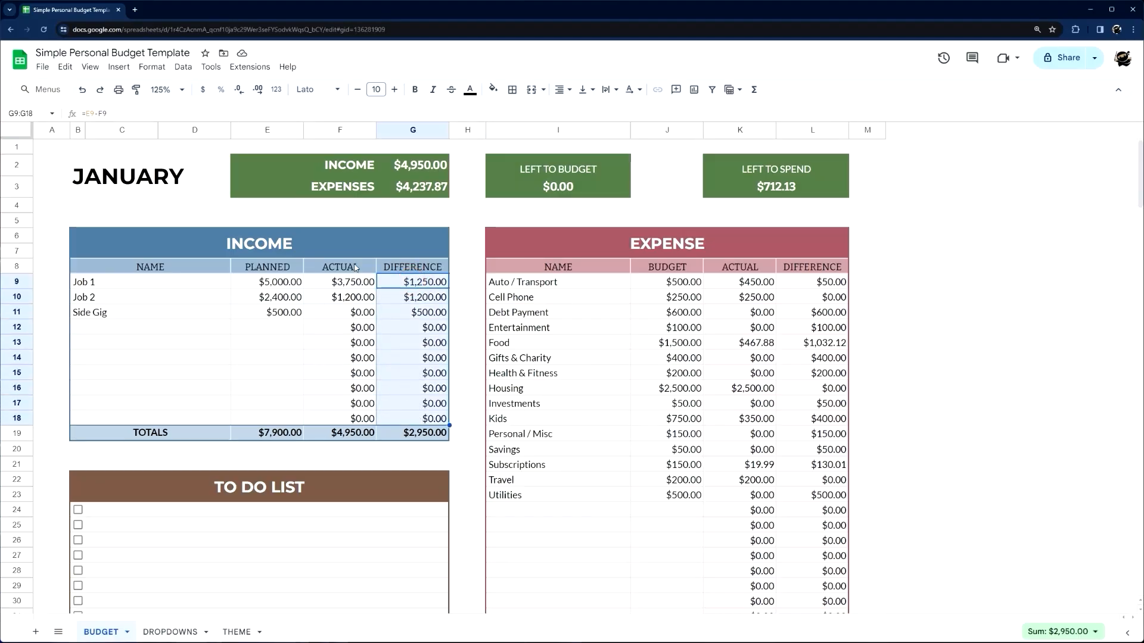
click(152, 66)
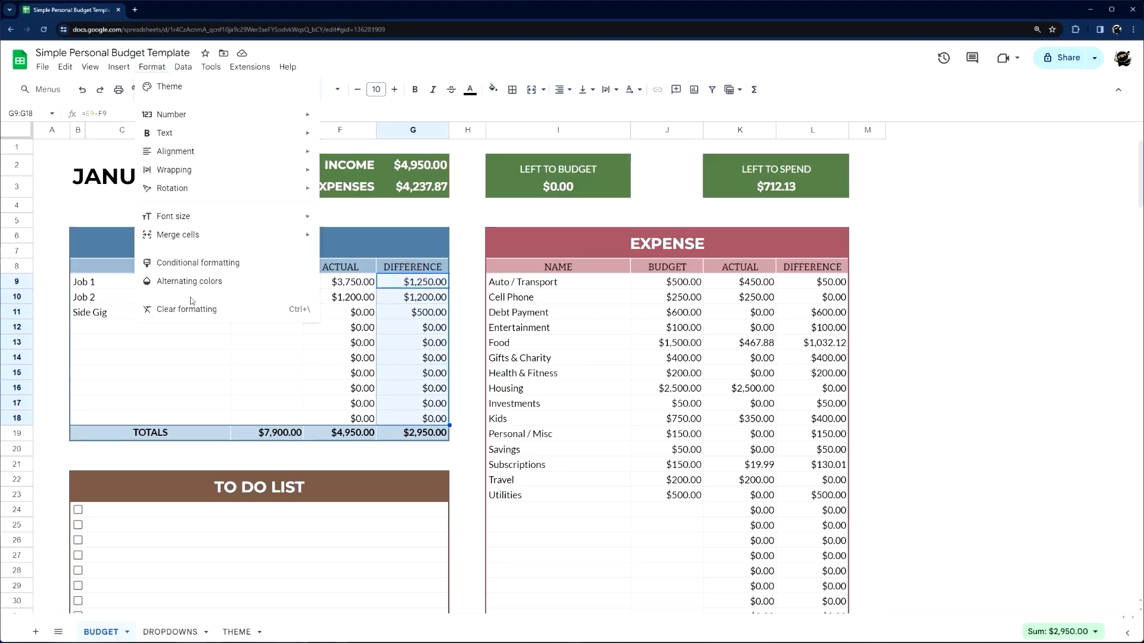
click(190, 261)
click(1075, 314)
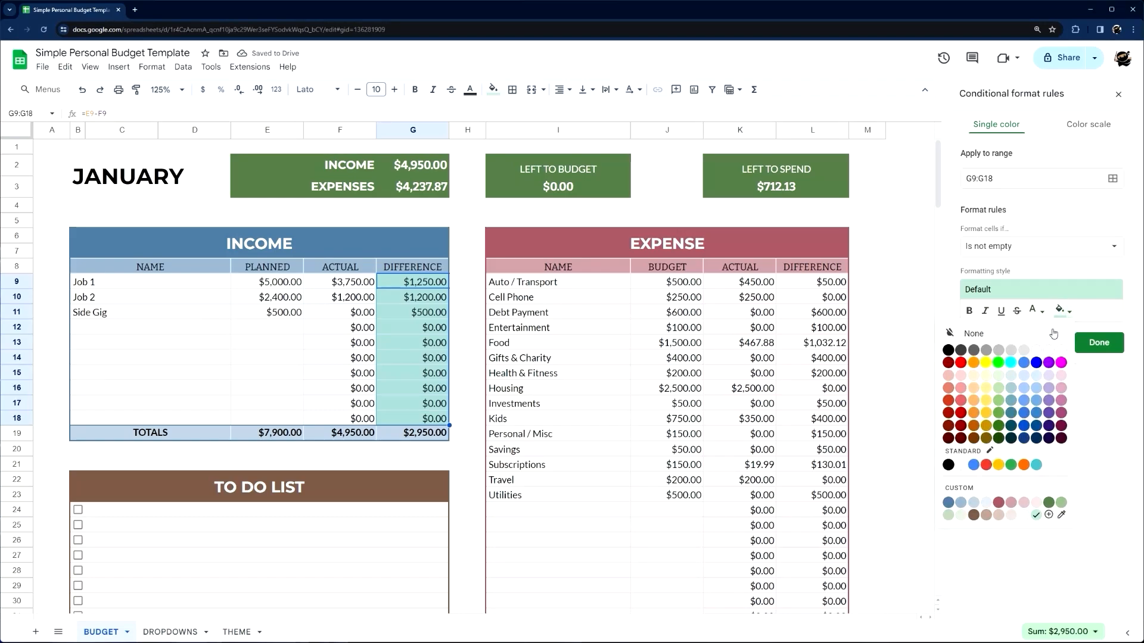
click(1043, 333)
click(1037, 314)
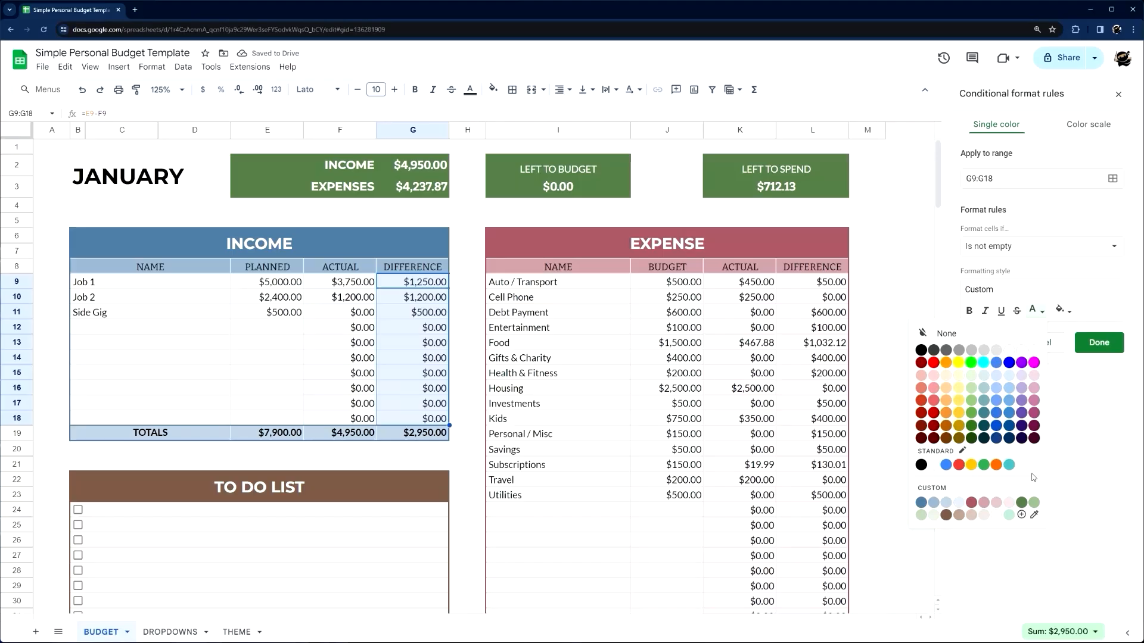
click(1033, 504)
click(1031, 309)
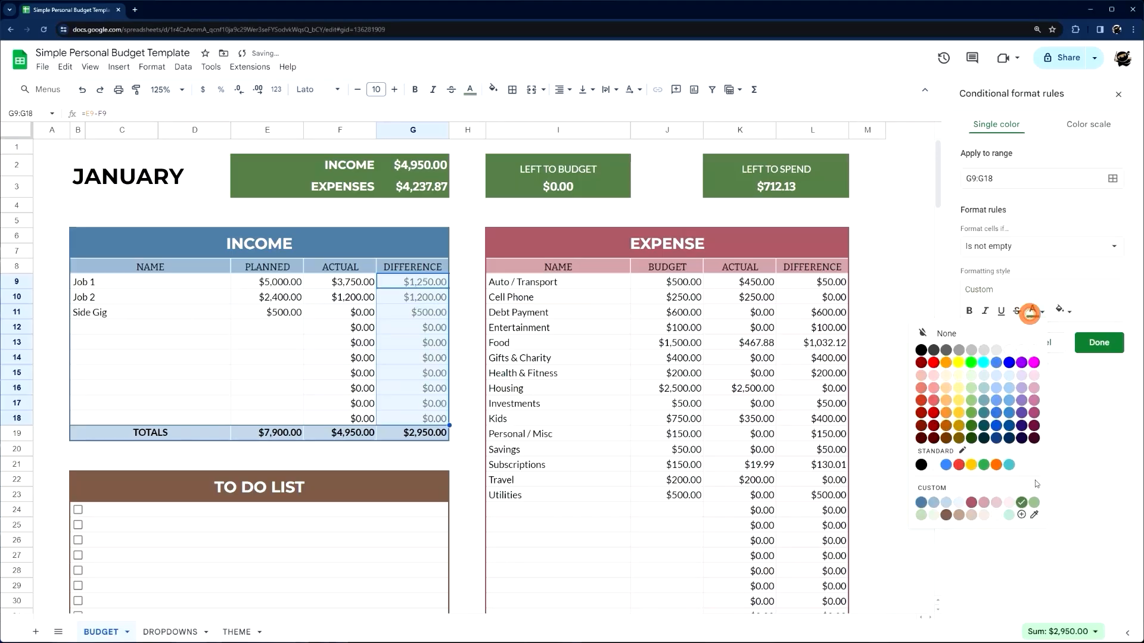
click(1035, 505)
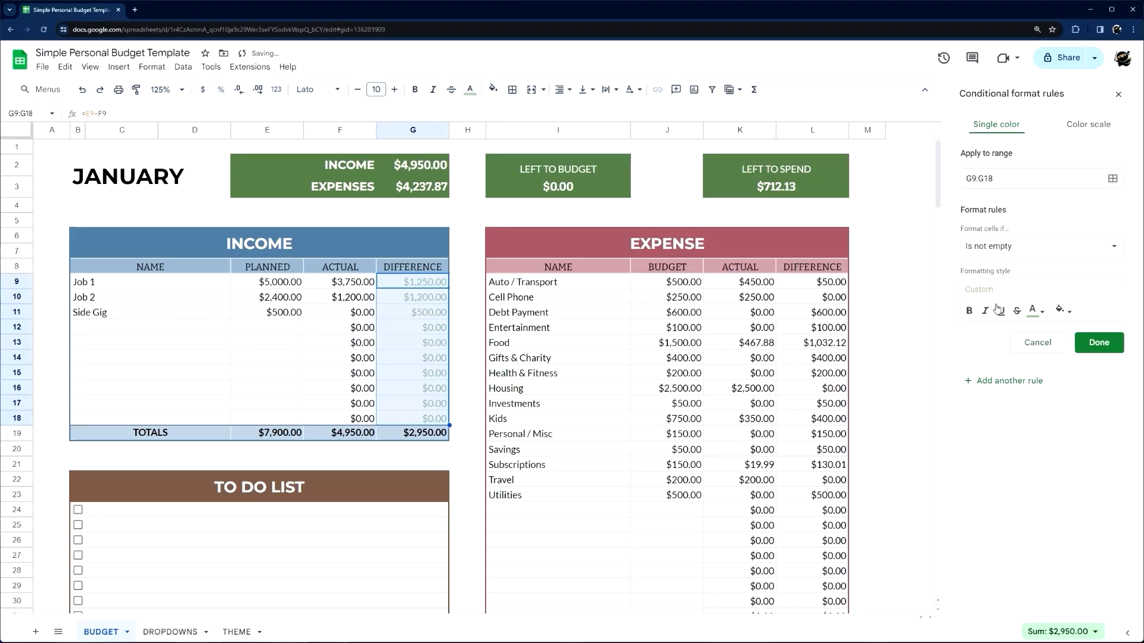
- Make the G9:G18 rule apply to values less than 0 and save it
click(1009, 256)
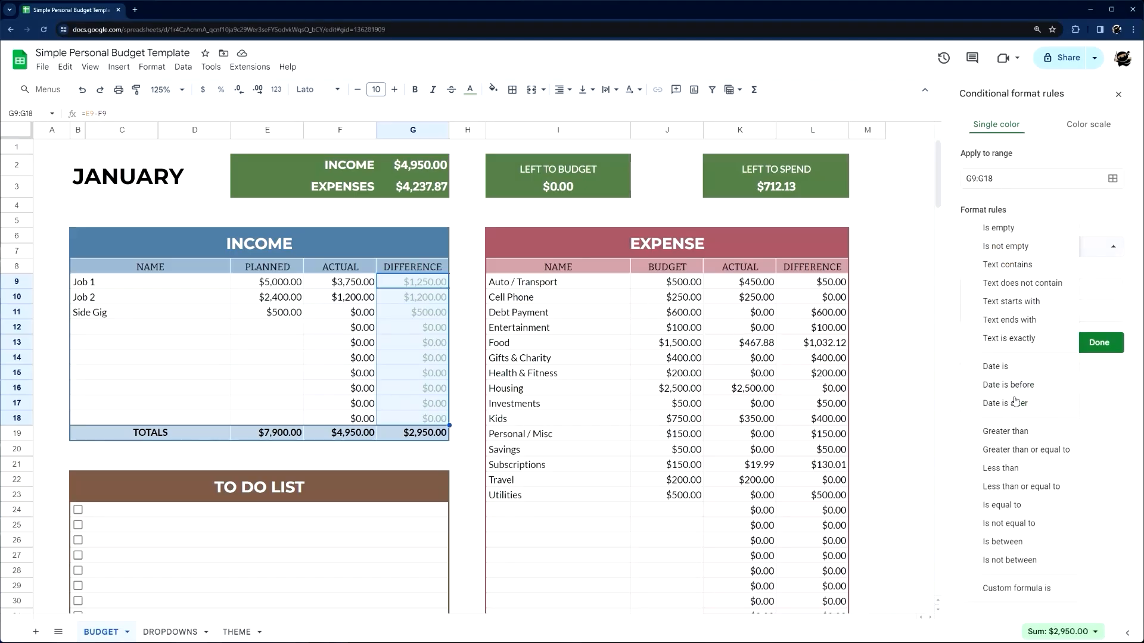
click(1011, 431)
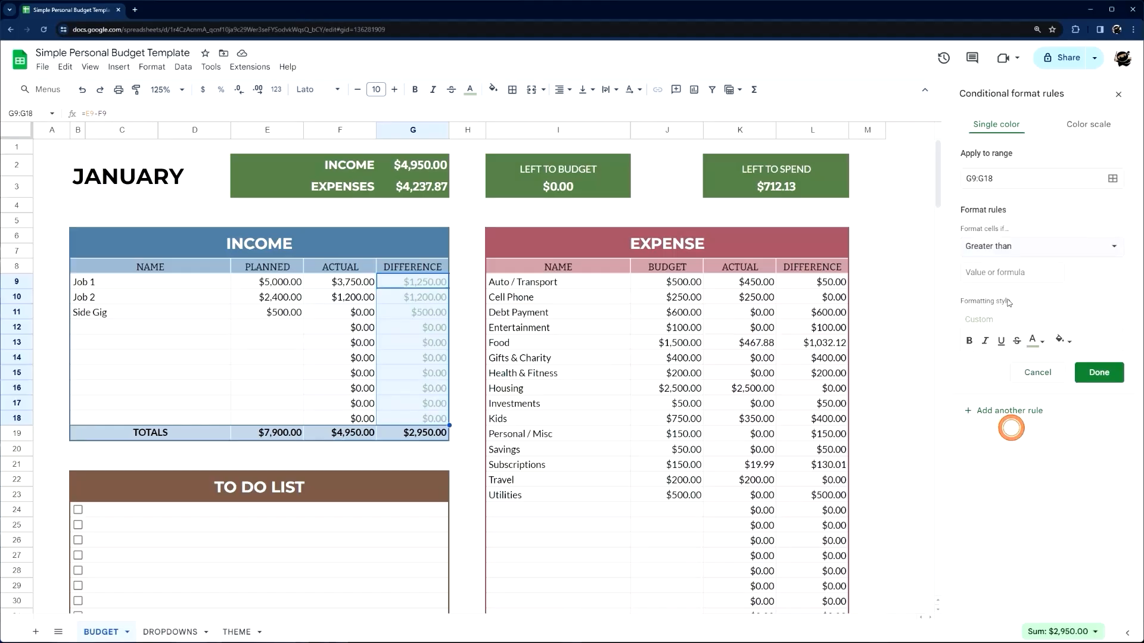
click(1001, 265)
text(0)
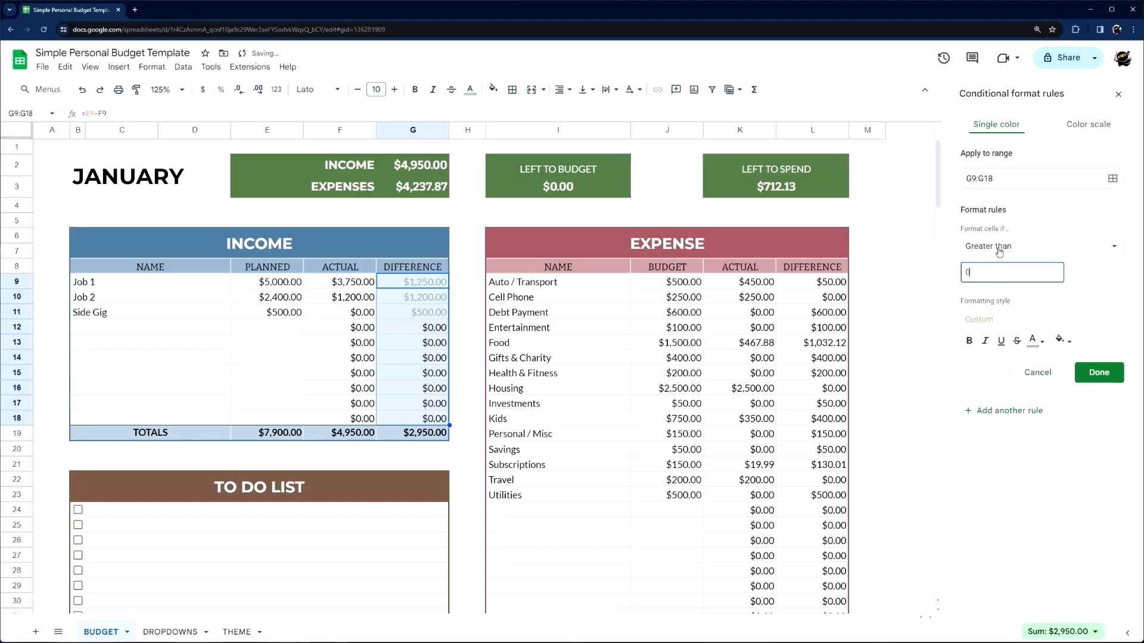
click(1073, 282)
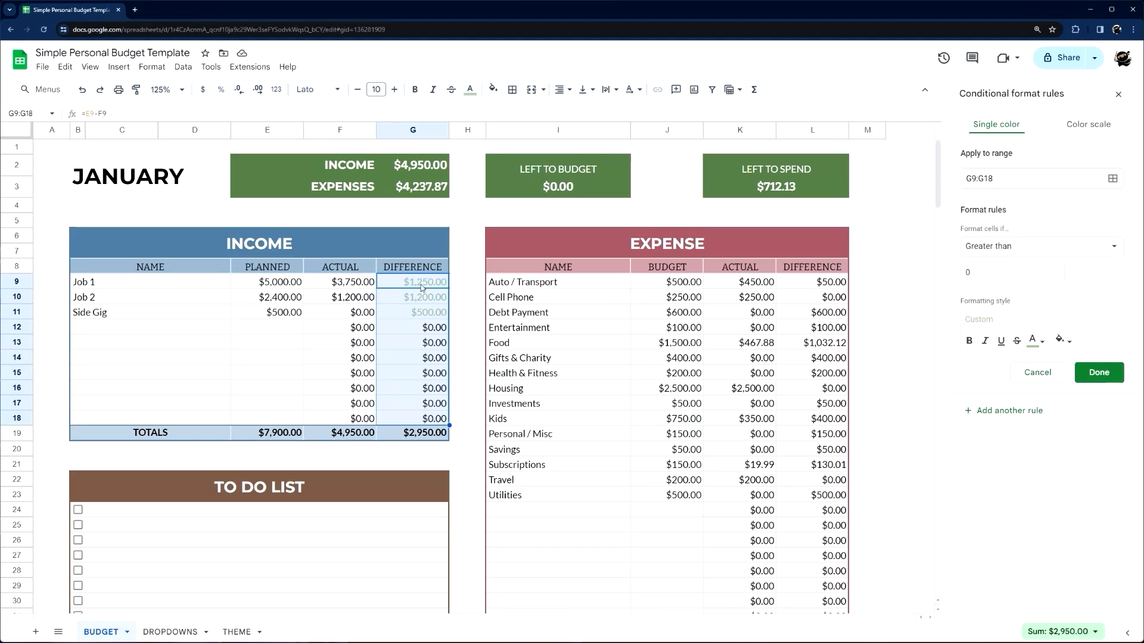
click(998, 254)
click(997, 292)
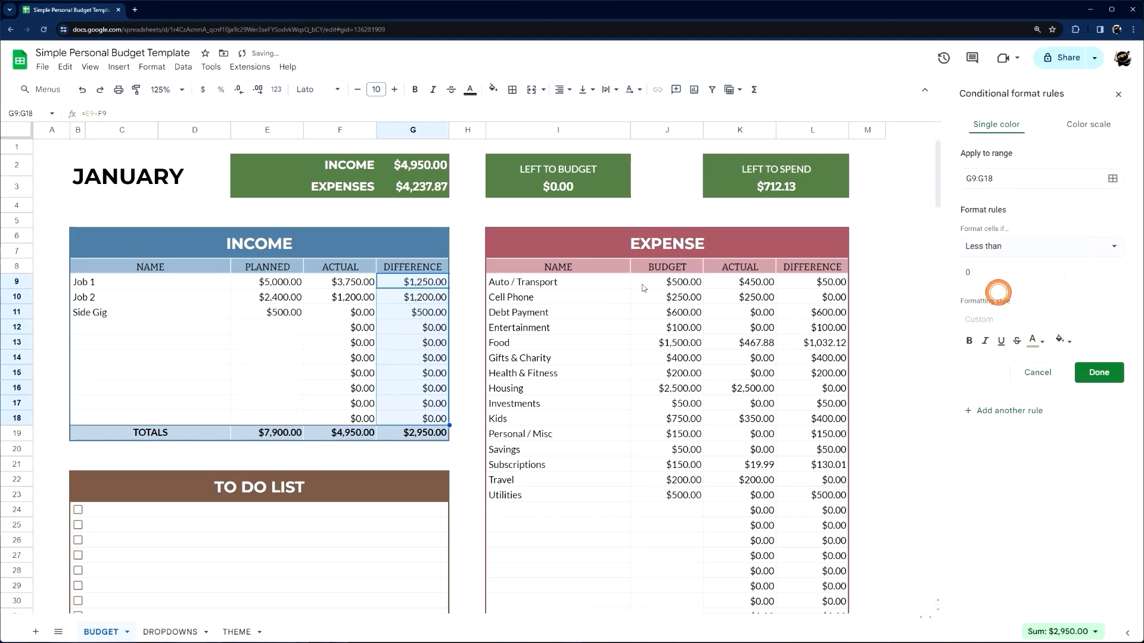
click(1099, 372)
- Add a second rule for G9:G18 that colors values greater than 0 in the custom dark red text color
click(1021, 131)
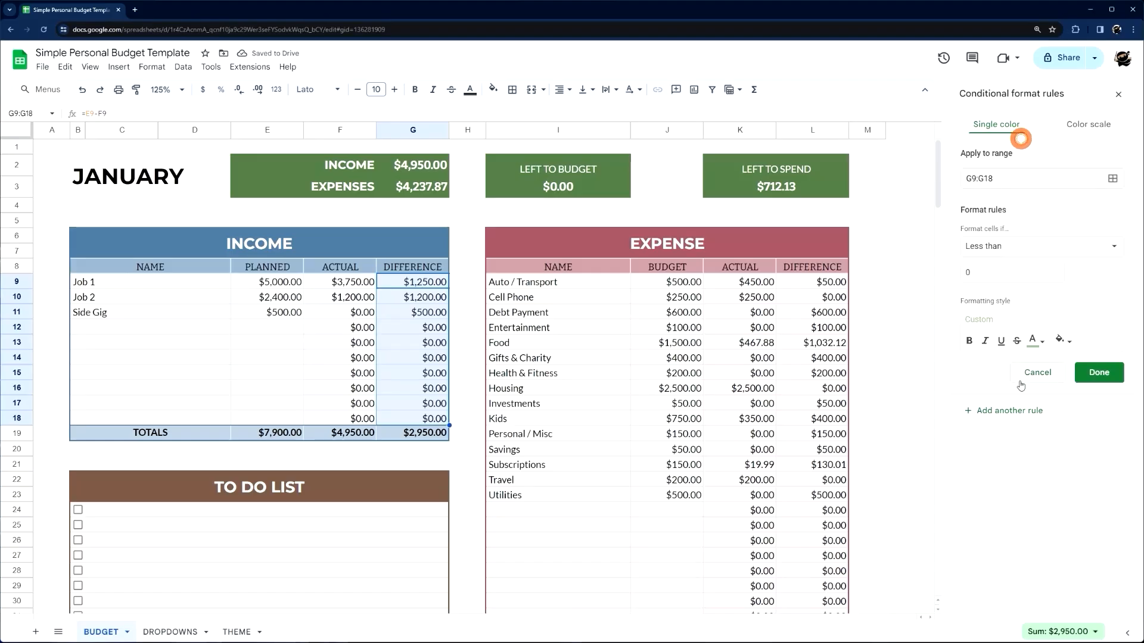
click(1003, 247)
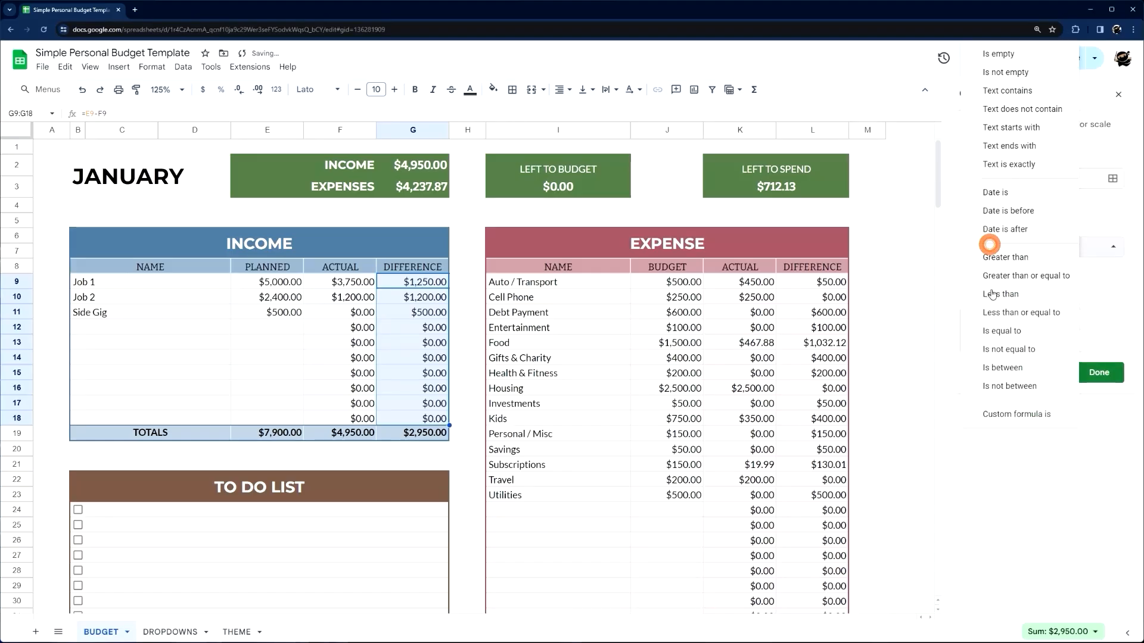
click(1002, 257)
click(1035, 340)
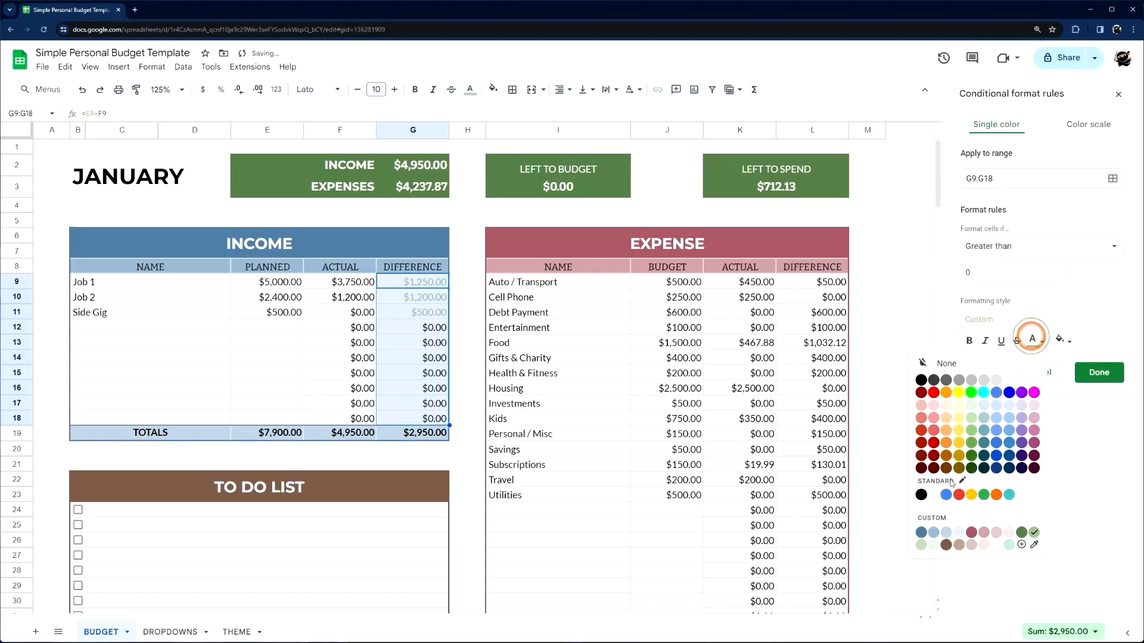
click(971, 532)
click(1095, 375)
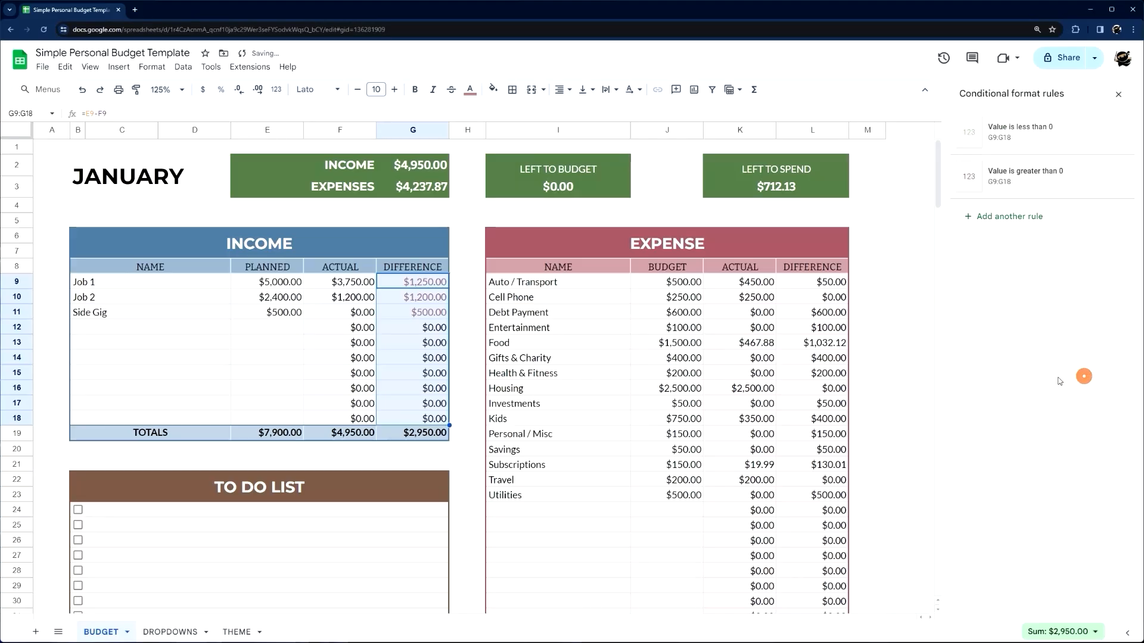
click(467, 272)
click(413, 283)
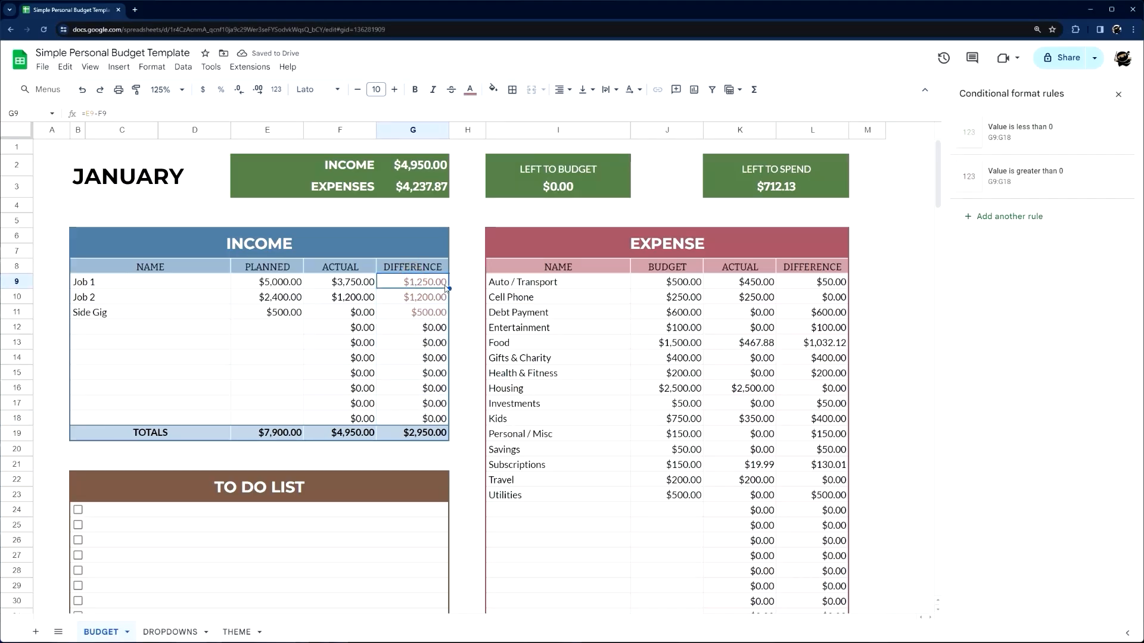
click(274, 283)
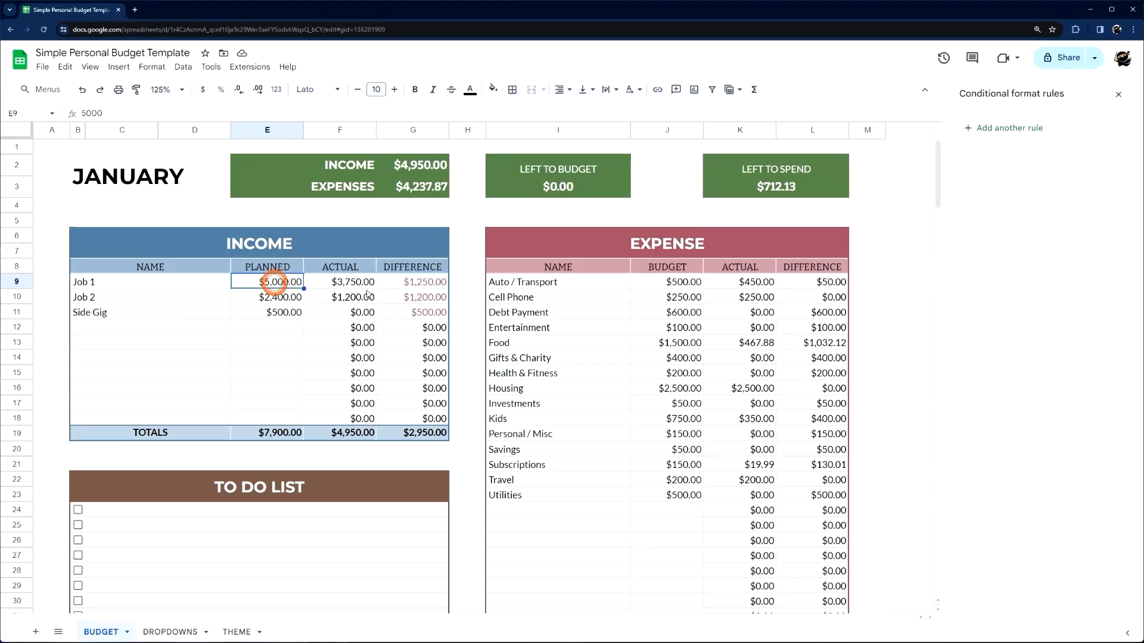
drag(406, 282, 395, 404)
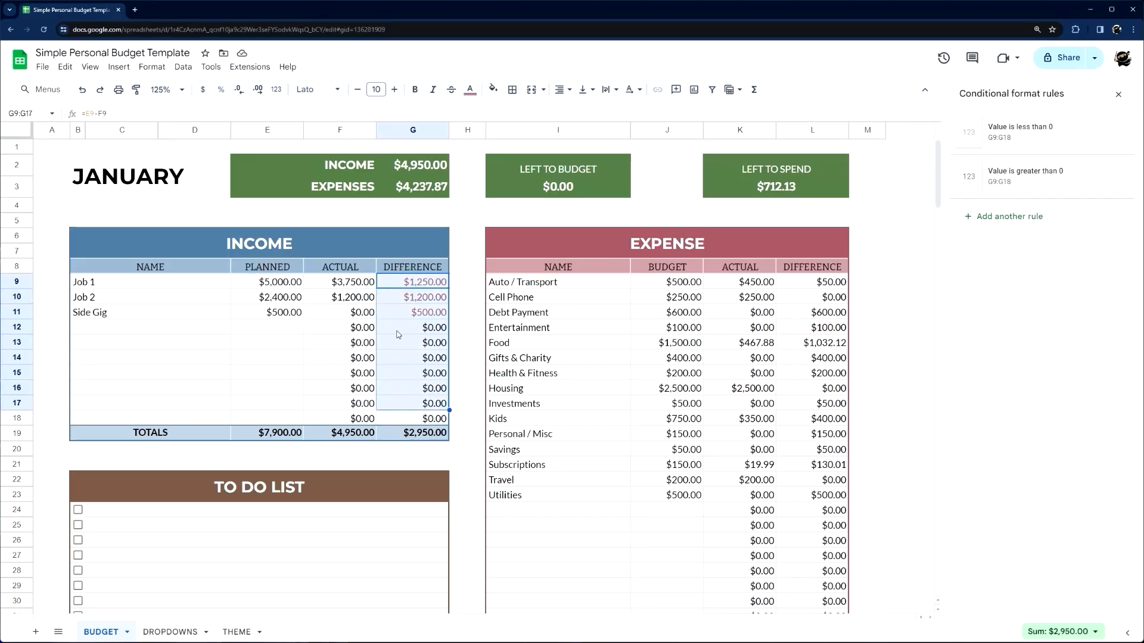
click(409, 287)
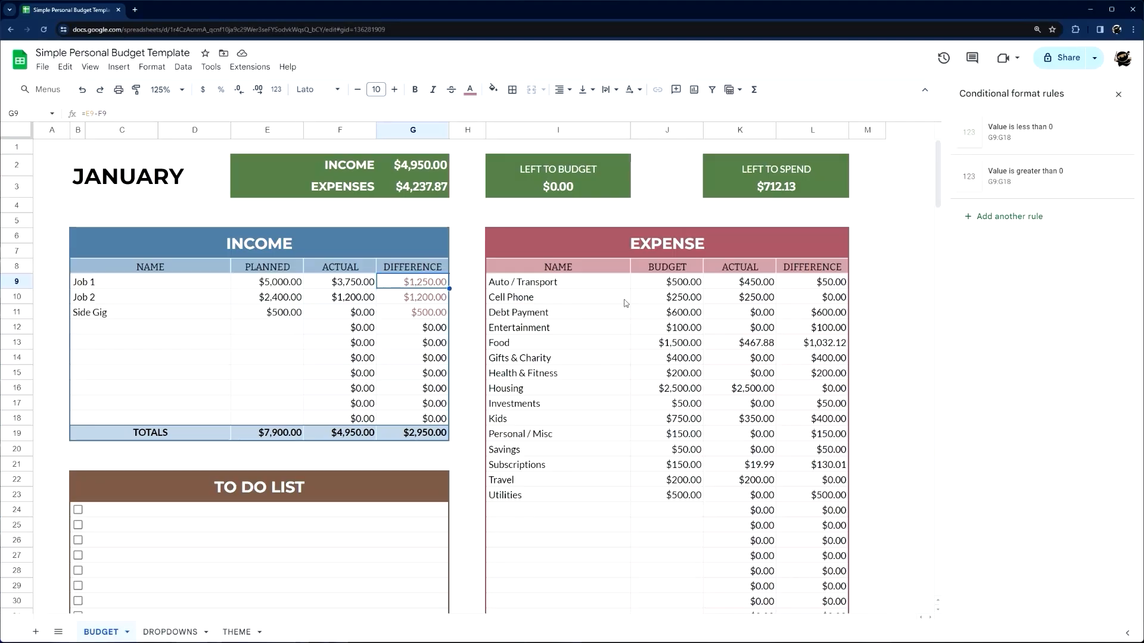
- Start a conditional format rule for the income actual and difference cells F9:G18 with no fill and gray text
drag(359, 288, 418, 419)
click(994, 217)
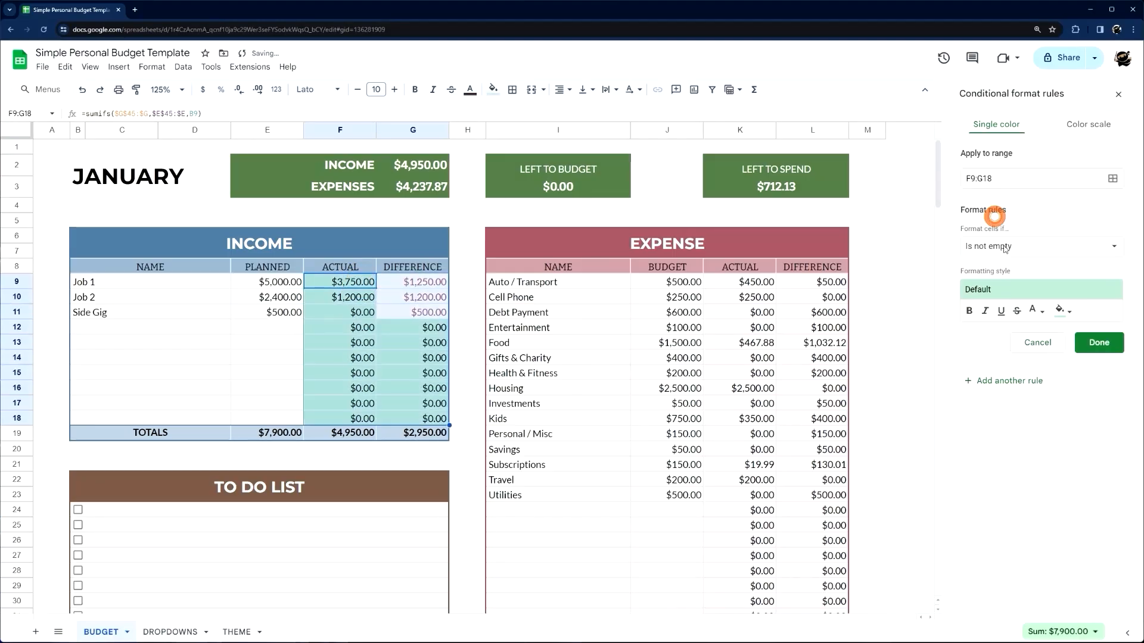
click(1066, 311)
click(1053, 335)
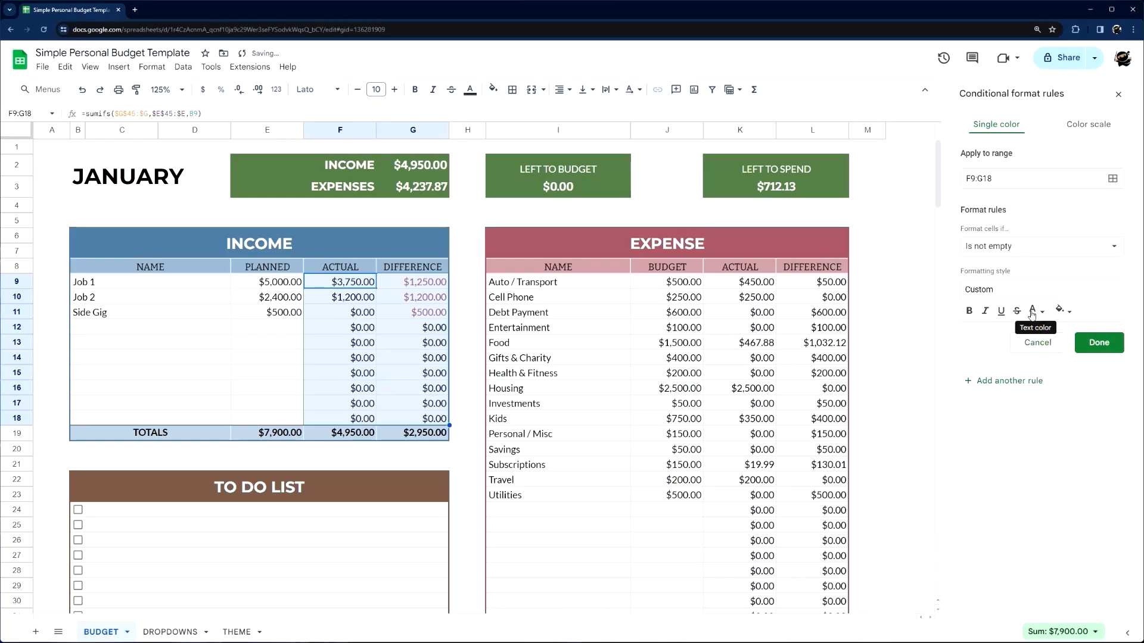
click(1036, 310)
click(956, 351)
- Make the F9:G18 rule apply to values equal to 0 and save it
click(989, 246)
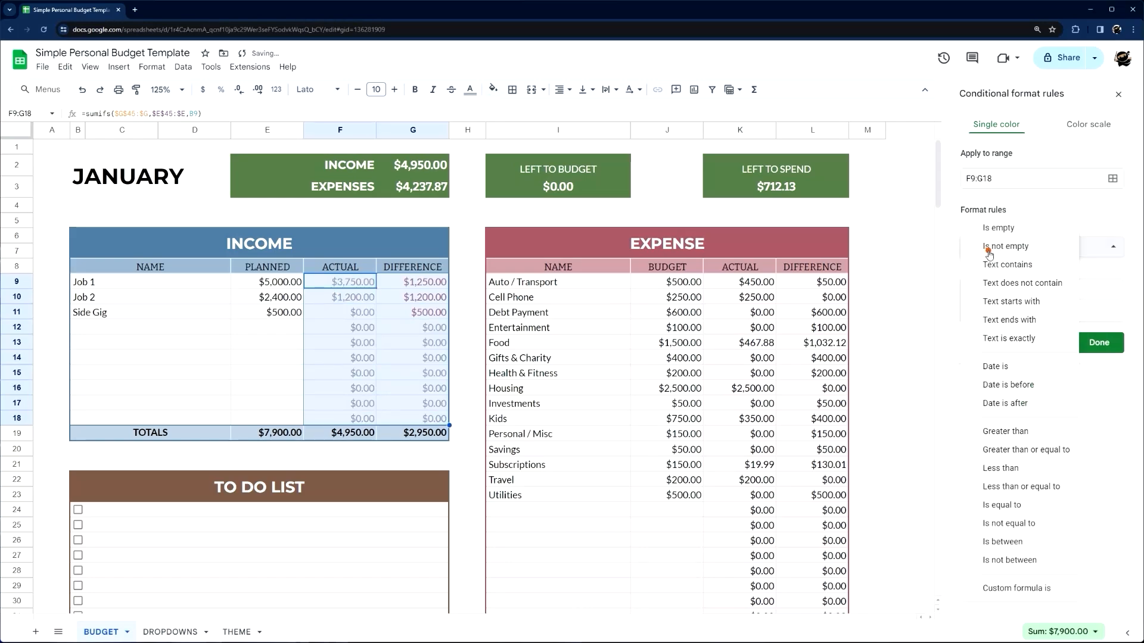
click(1008, 502)
click(1013, 273)
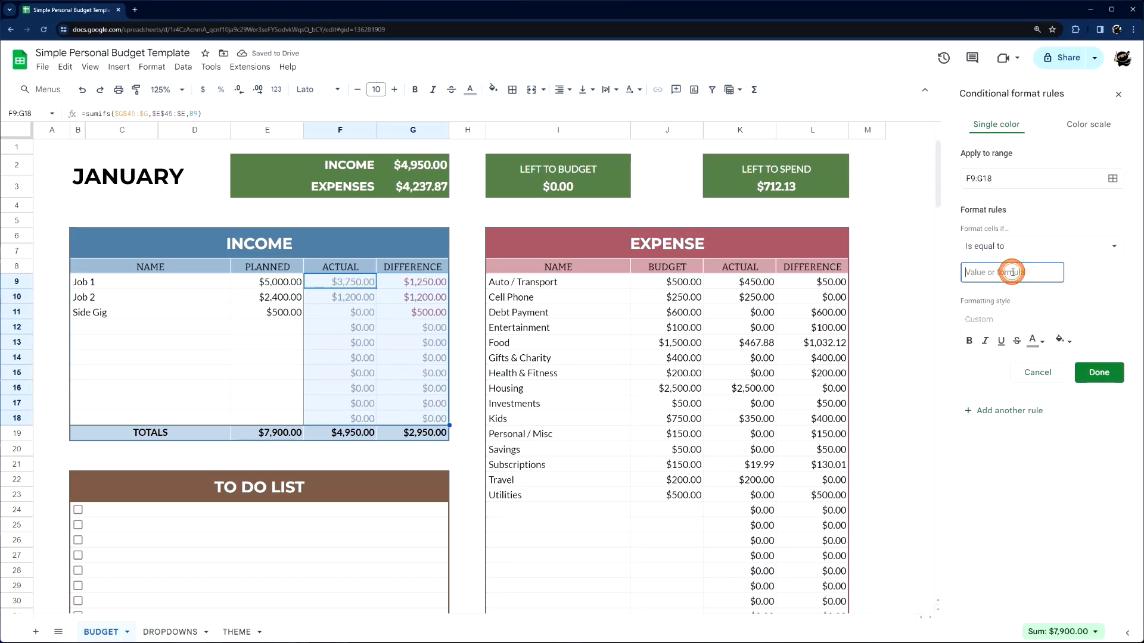
text(0)
click(1099, 372)
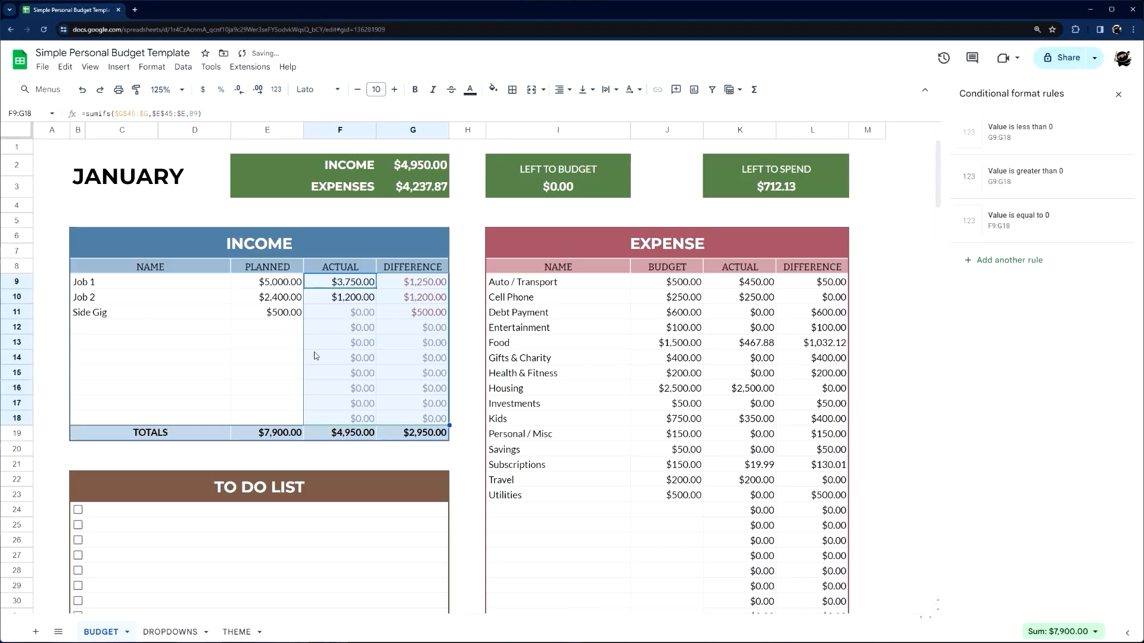
click(290, 357)
drag(724, 291, 822, 497)
scroll(772, 461, up, 4)
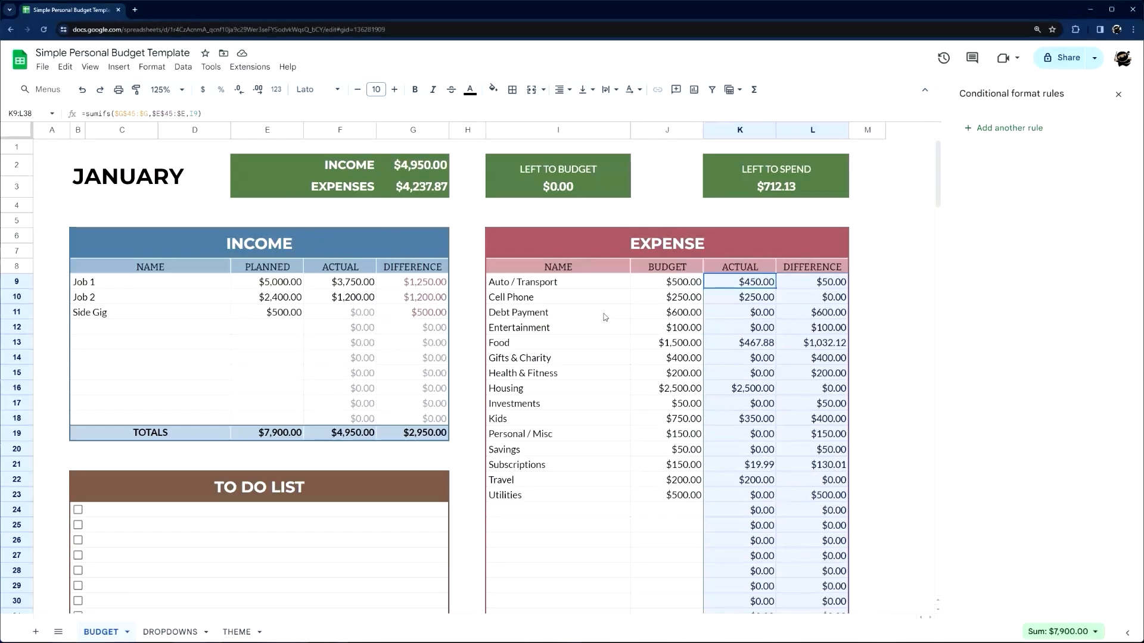
click(990, 126)
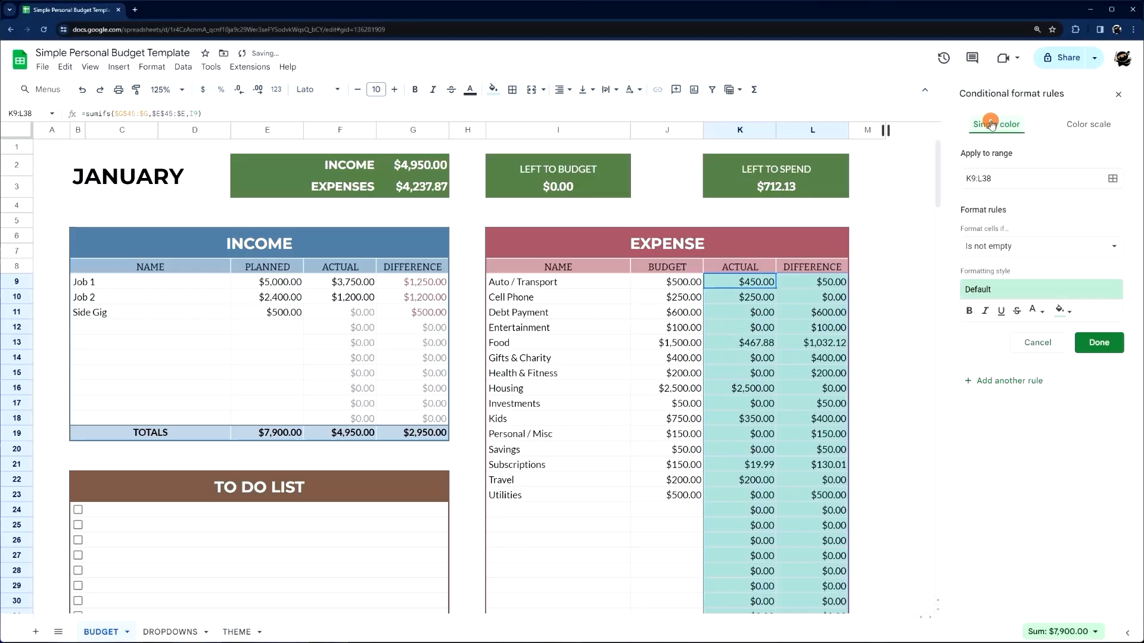
click(1065, 311)
click(1052, 337)
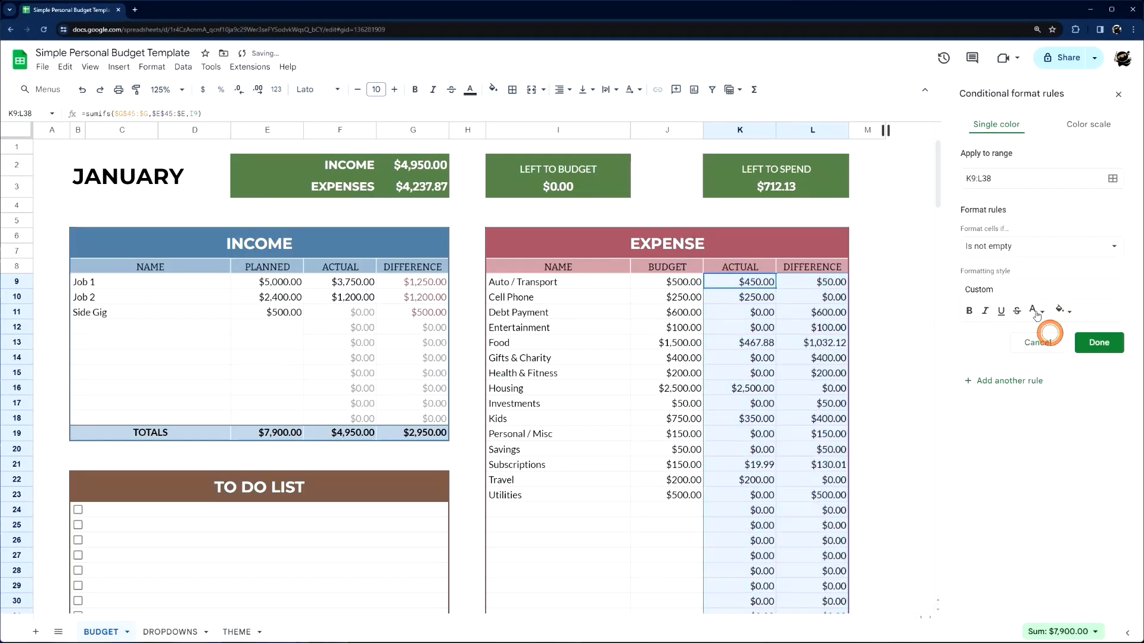
click(1034, 311)
click(973, 503)
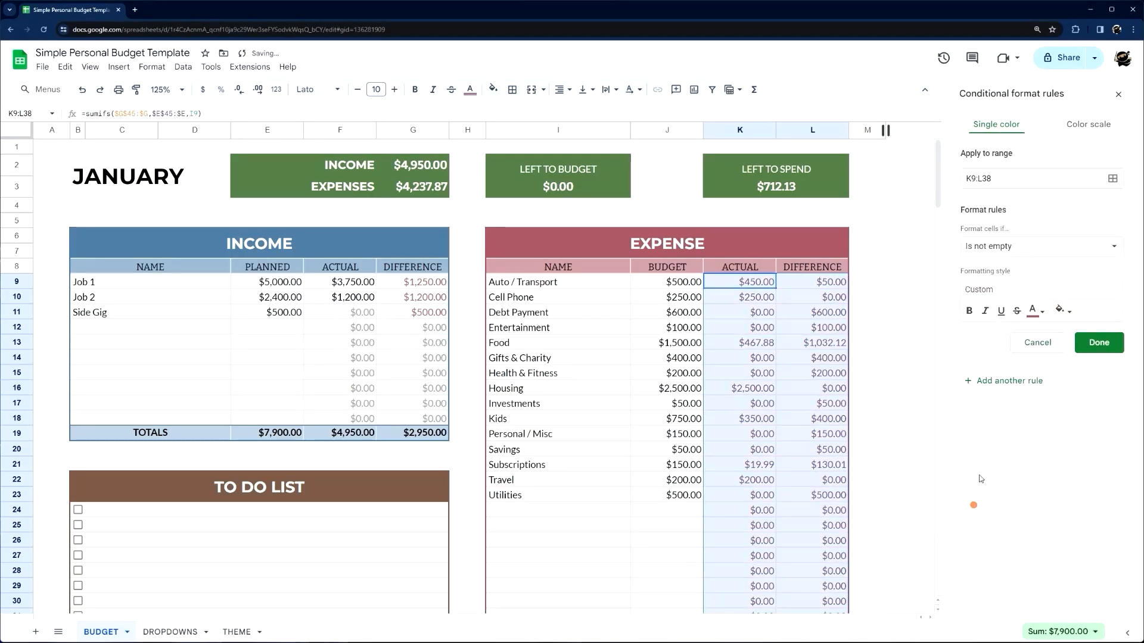
click(1010, 246)
click(1007, 432)
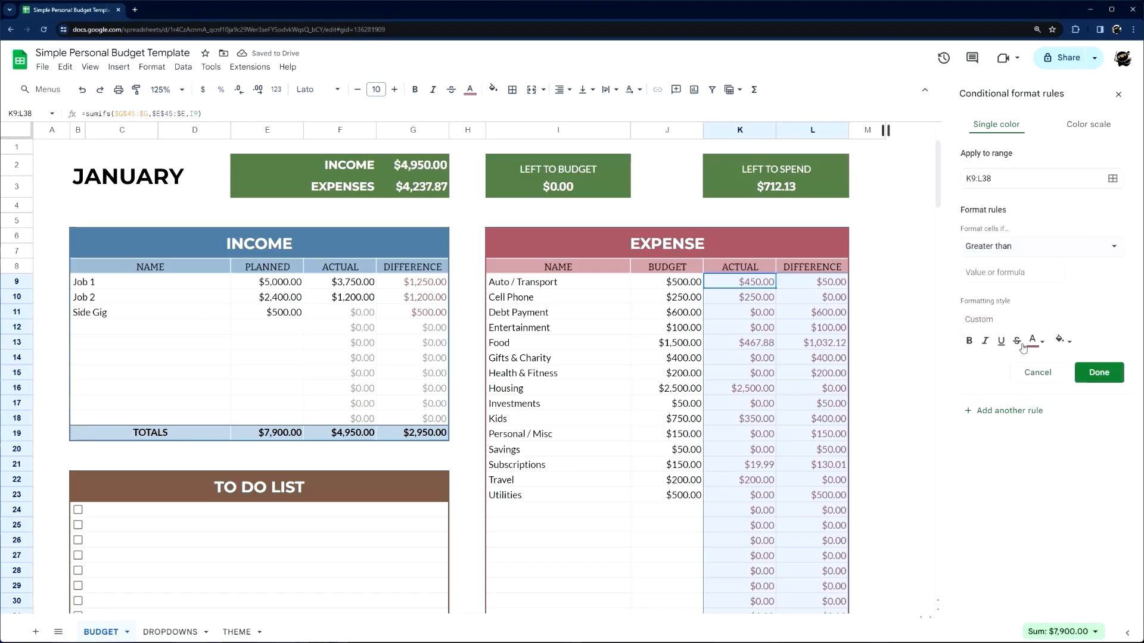
click(1037, 373)
- Start a conditional format rule for the expense difference cells L9:L38 with no fill and the custom dark red text color
scroll(792, 294, down, 3)
drag(804, 282, 802, 527)
scroll(860, 247, up, 3)
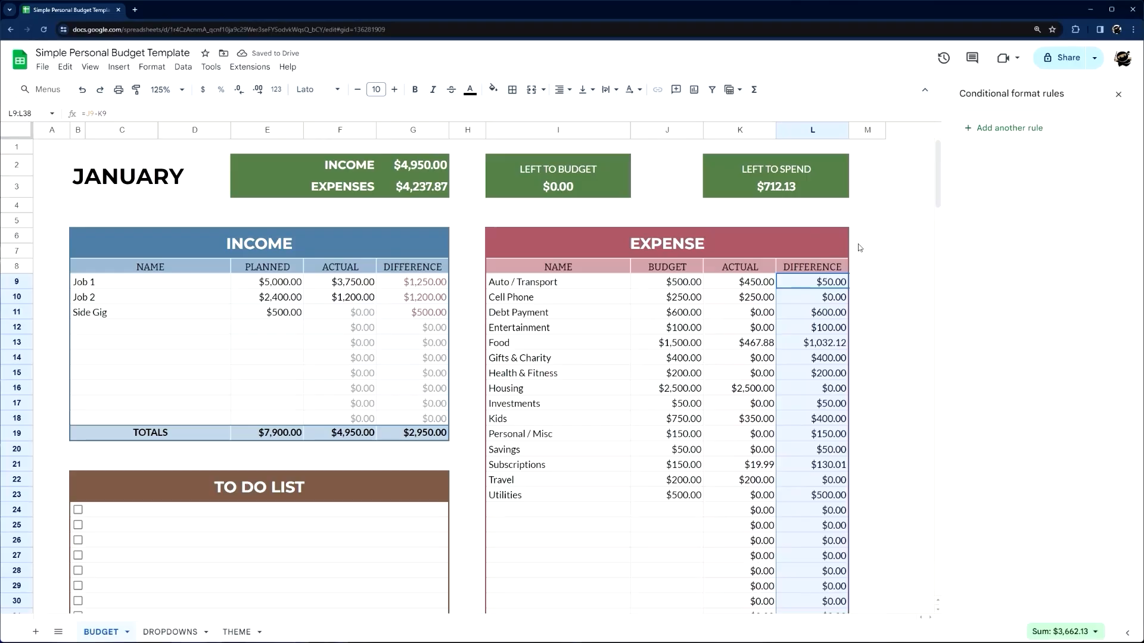
click(1002, 130)
click(1063, 310)
click(1037, 331)
click(1035, 310)
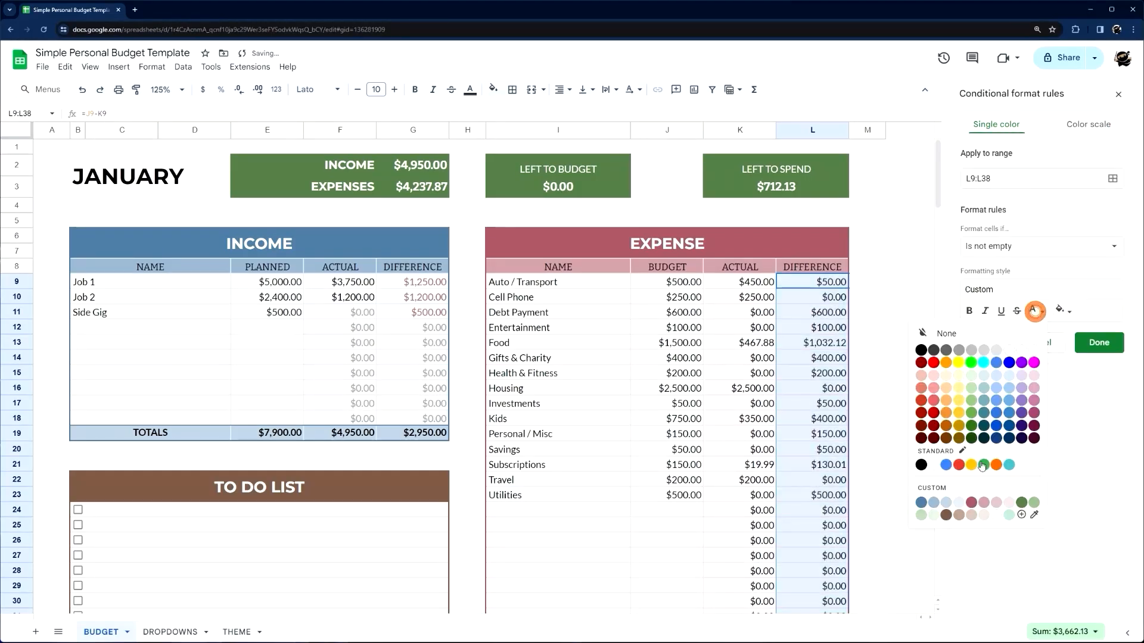
click(970, 503)
- Make the L9:L38 rule apply to values less than 0 and save it
click(1006, 249)
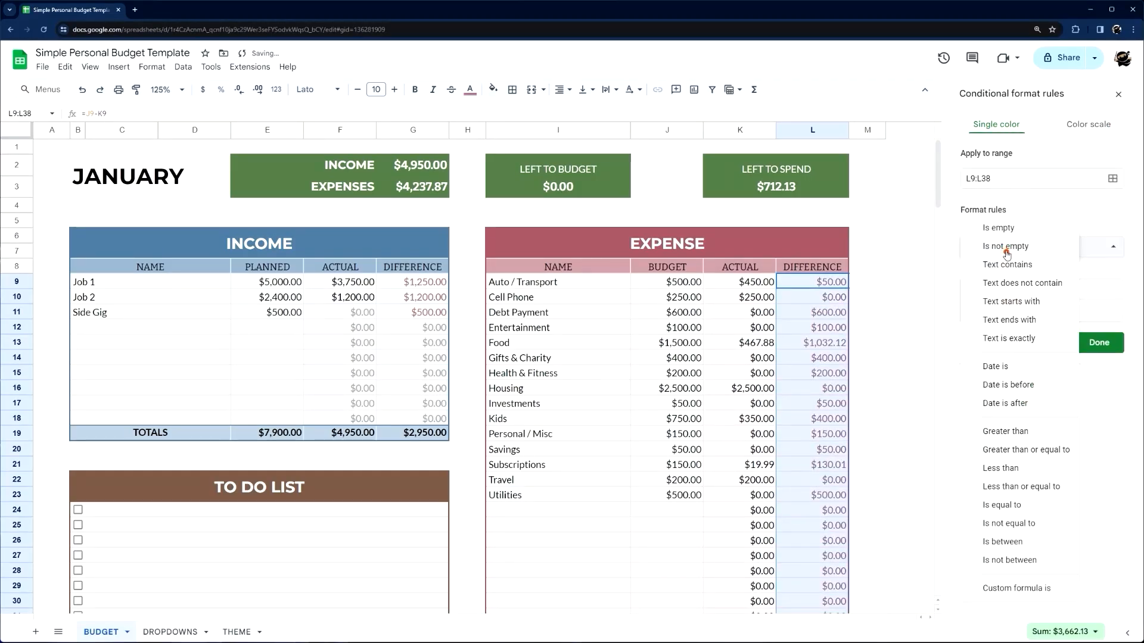
click(1013, 470)
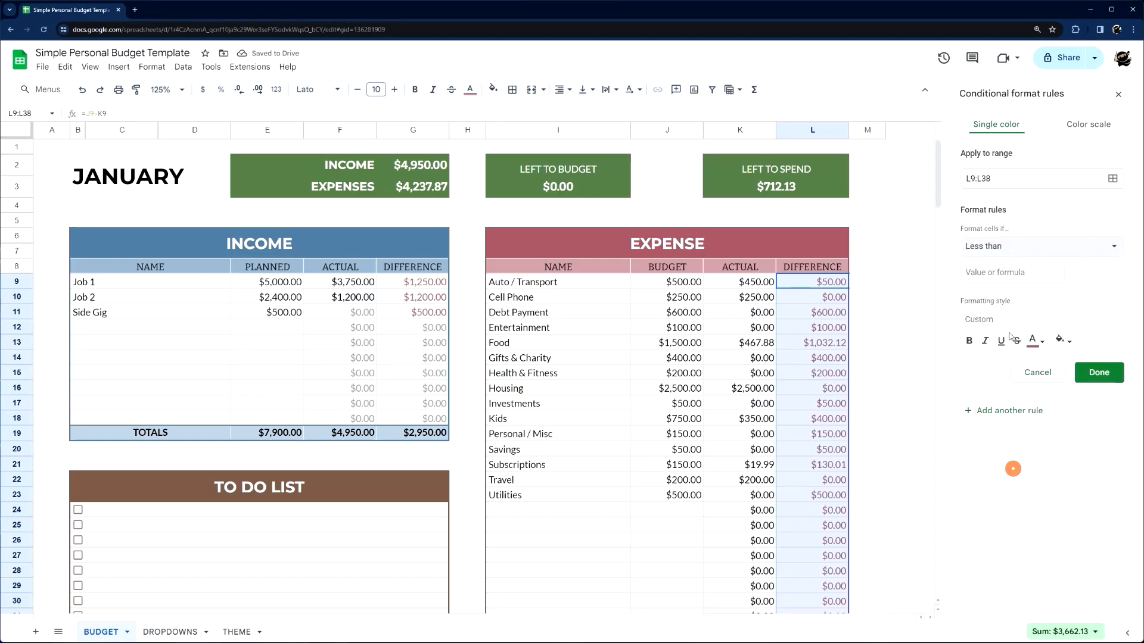
click(1012, 272)
text(0)
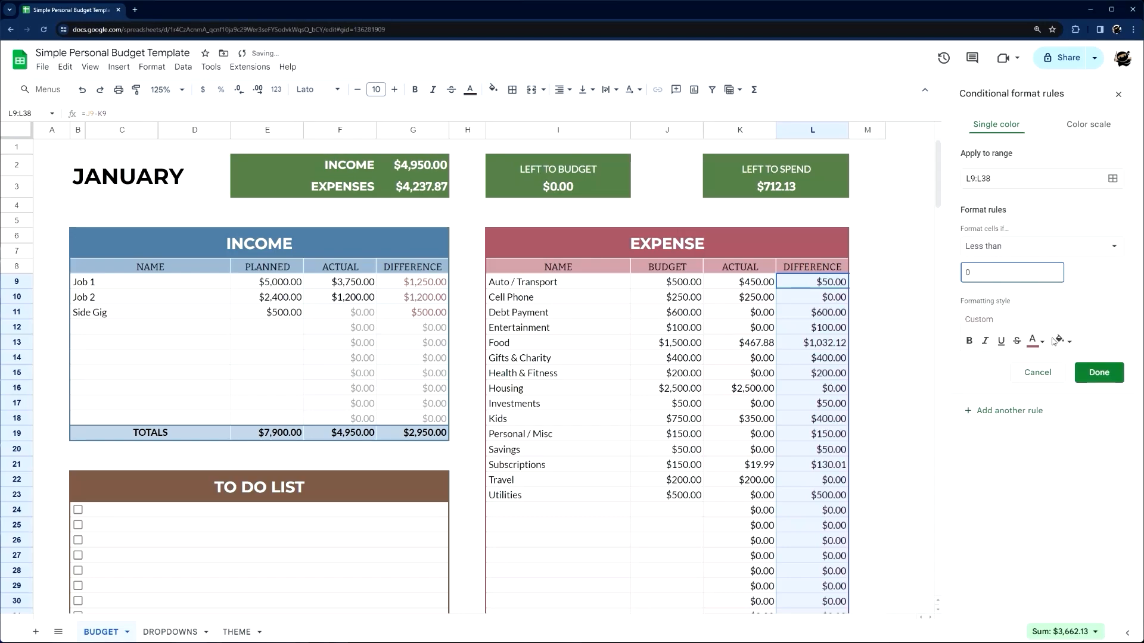
click(1108, 373)
- Add a rule giving expense difference cells L9:L38 the custom light green text color when greater than 0, and close the rules
click(1012, 127)
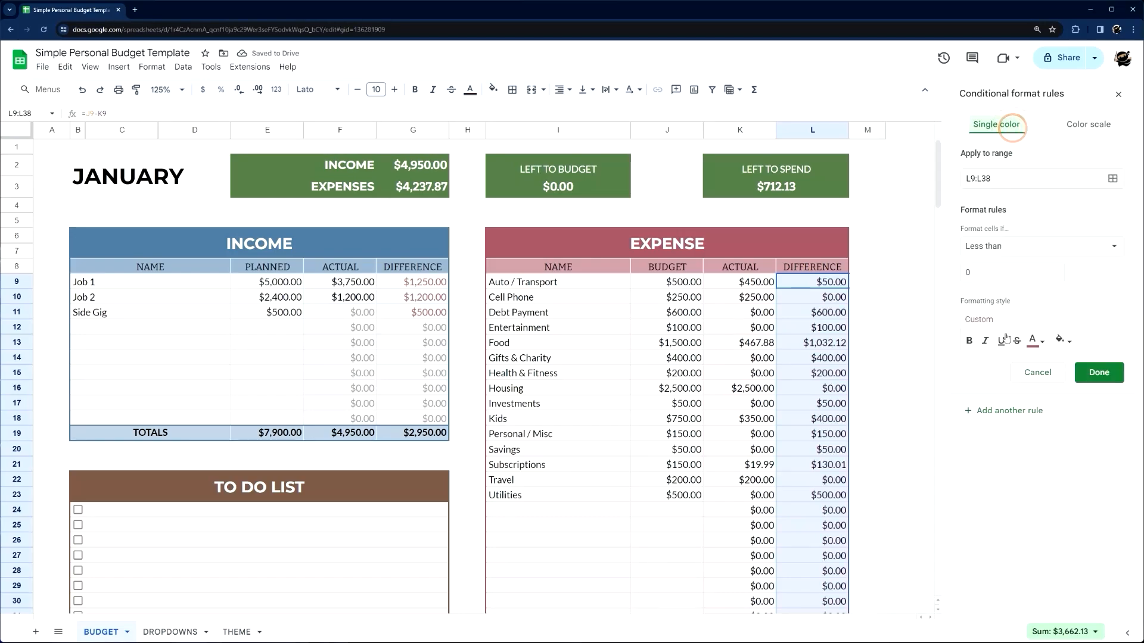
click(1013, 246)
click(999, 253)
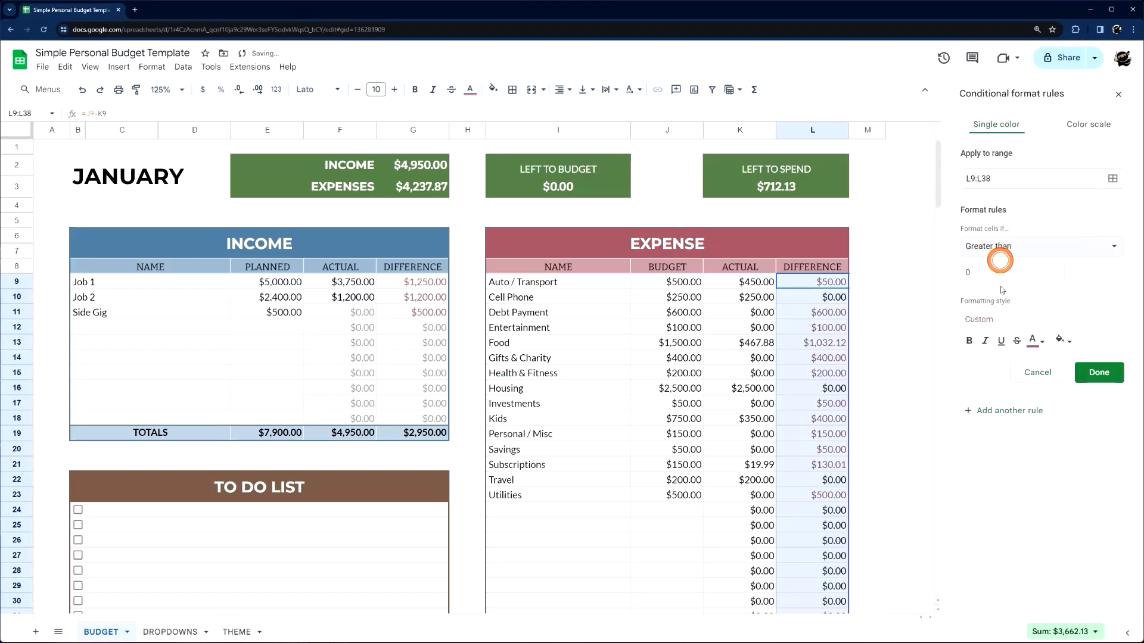
click(1033, 341)
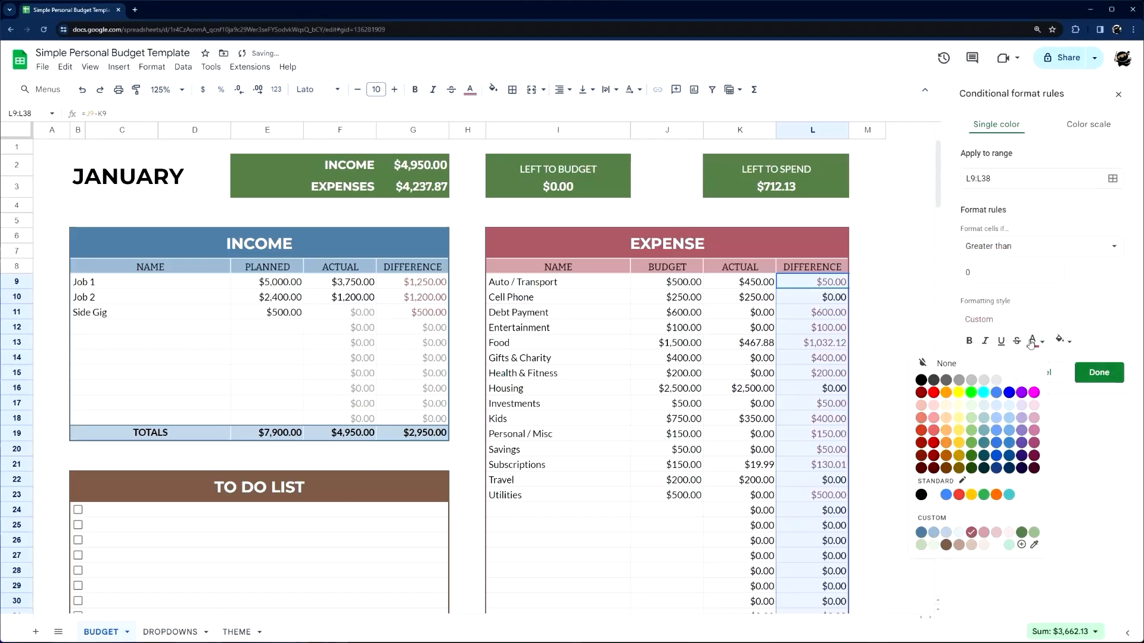
click(1034, 534)
click(1090, 376)
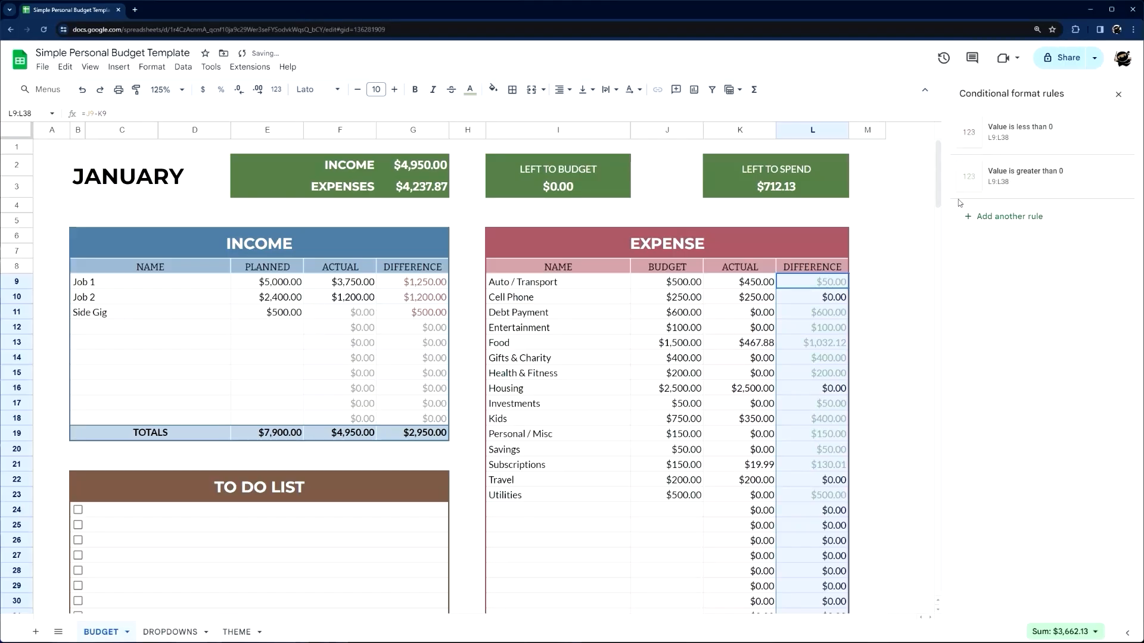
click(1114, 95)
click(825, 284)
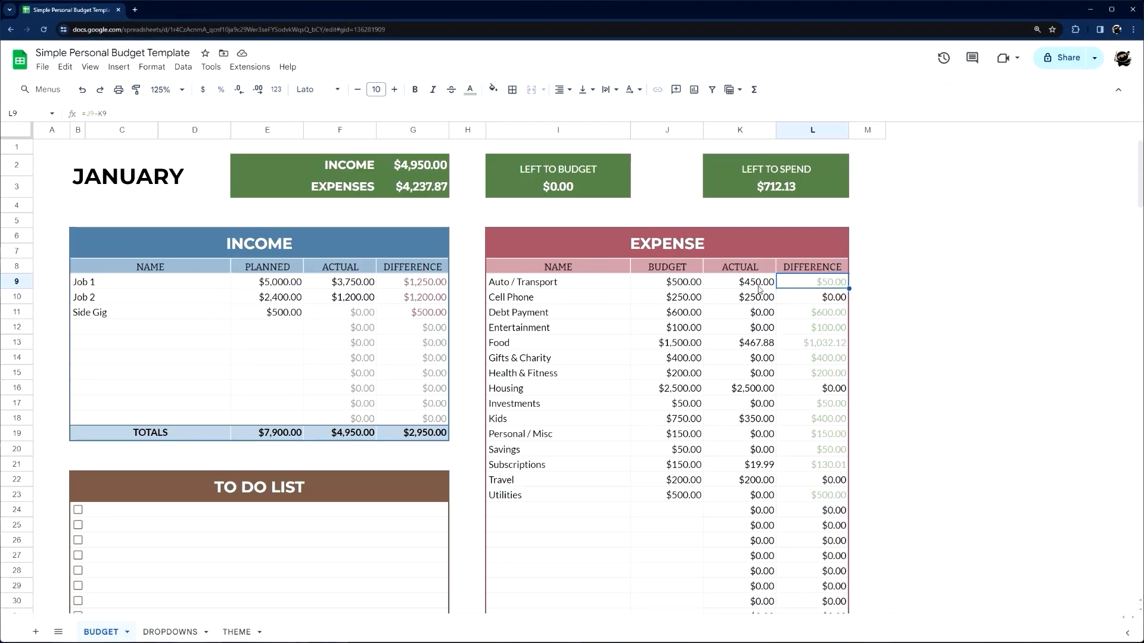
- Create a conditional format rule for the expense actual and difference cells K9:L38 with no fill and gray text
drag(758, 284, 820, 496)
scroll(453, 268, up, 3)
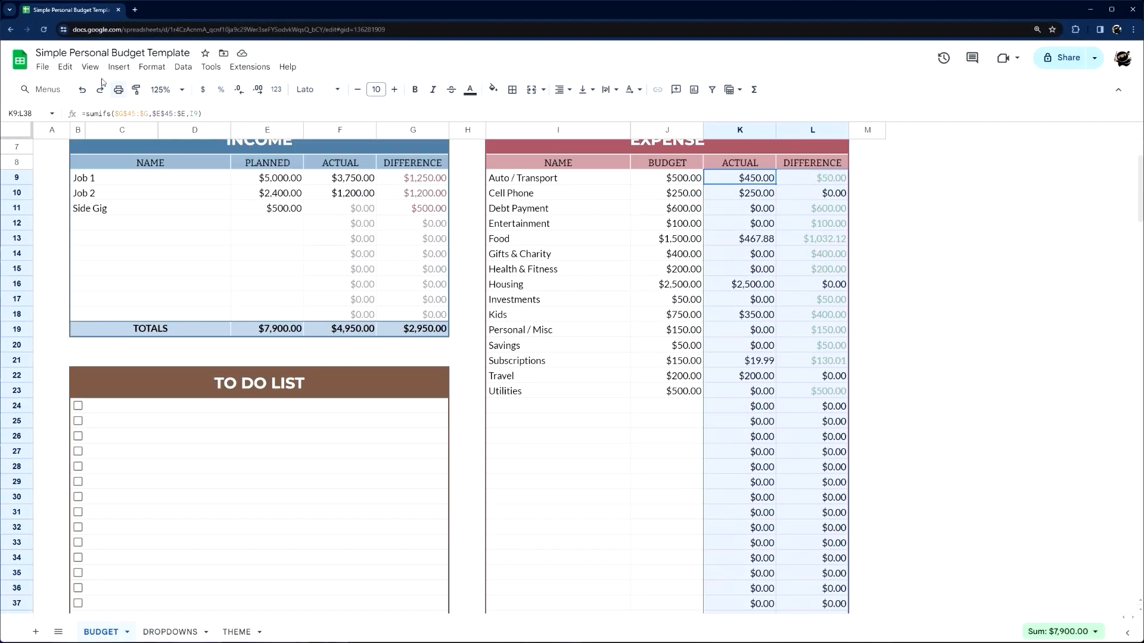
click(146, 72)
click(184, 258)
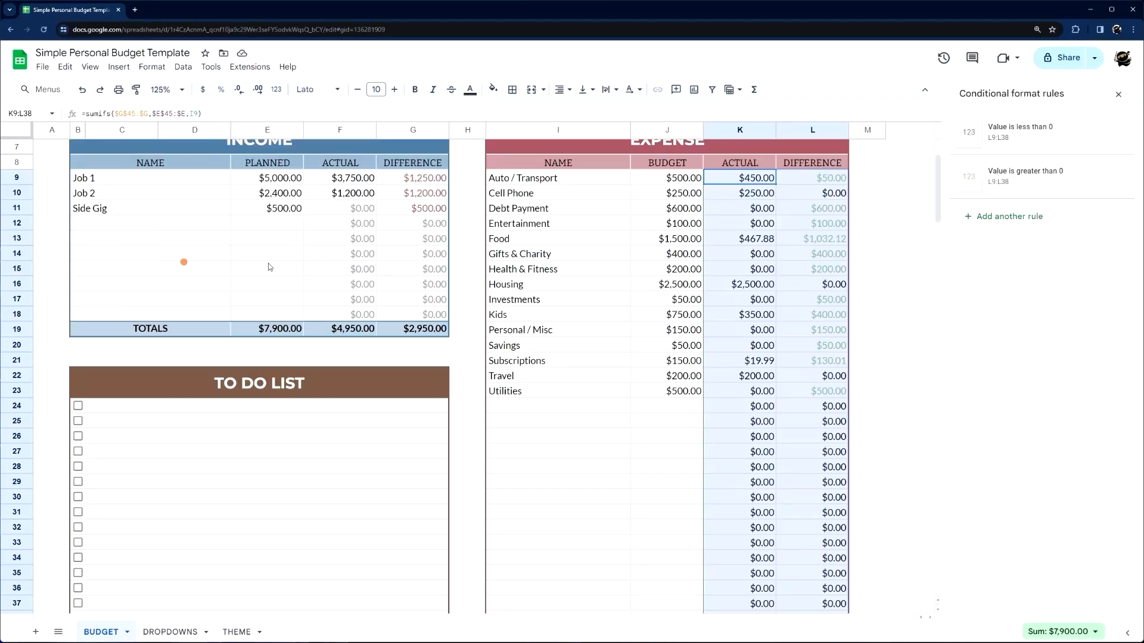
click(1013, 217)
click(1060, 310)
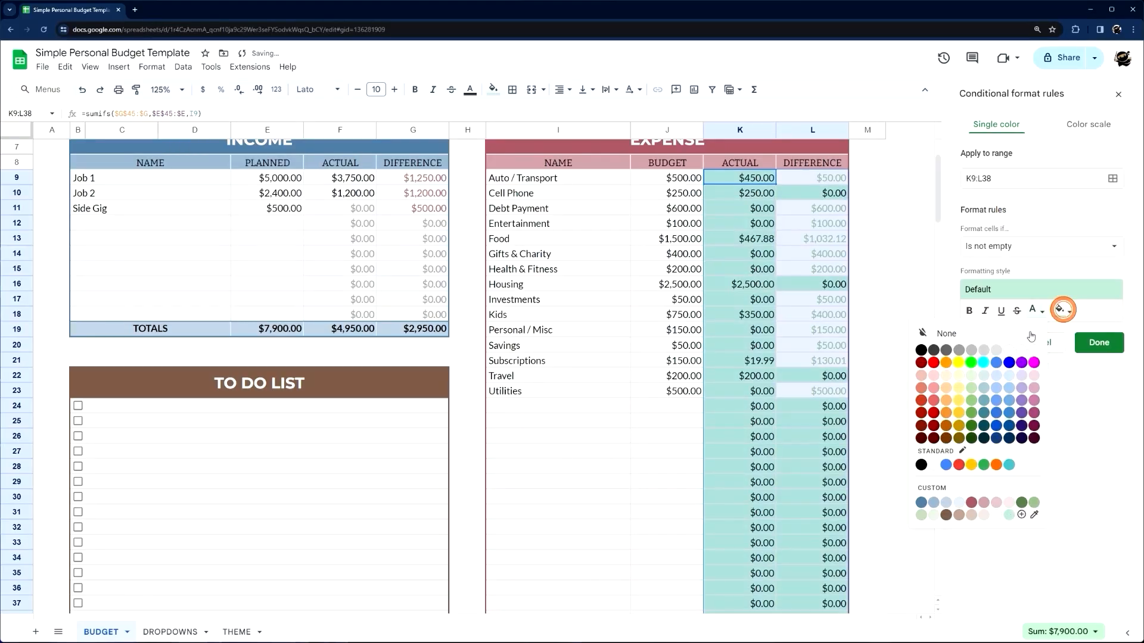
click(1052, 329)
click(1033, 310)
click(960, 350)
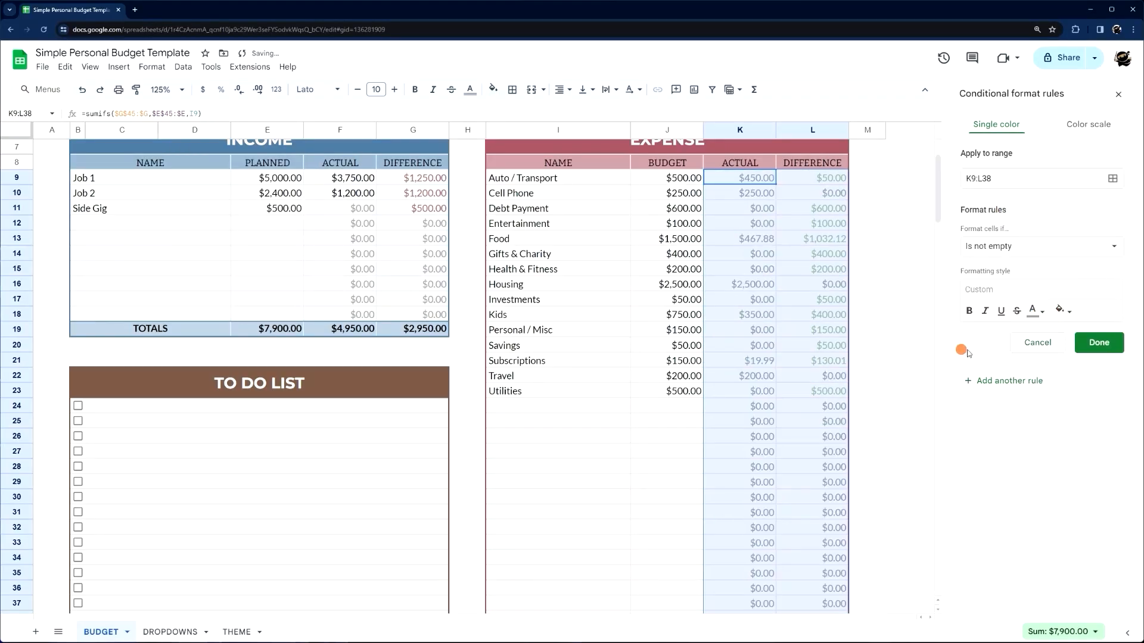
click(1085, 346)
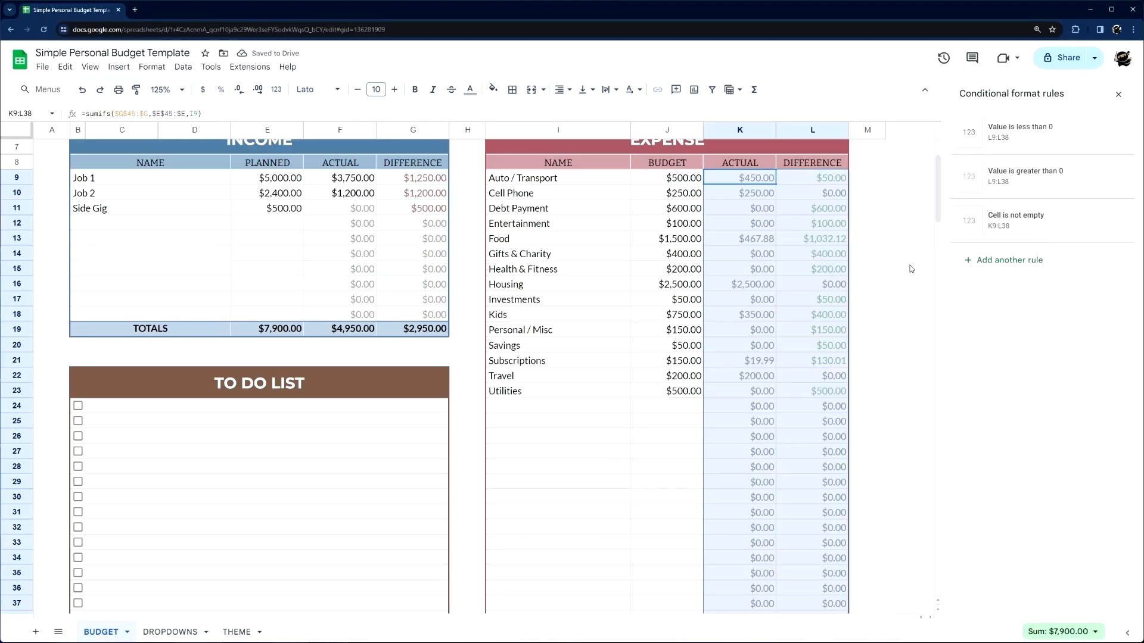
- Make the K9:L38 rule apply to values equal to 0, save it and close the rules
click(1023, 214)
click(1040, 246)
click(1000, 502)
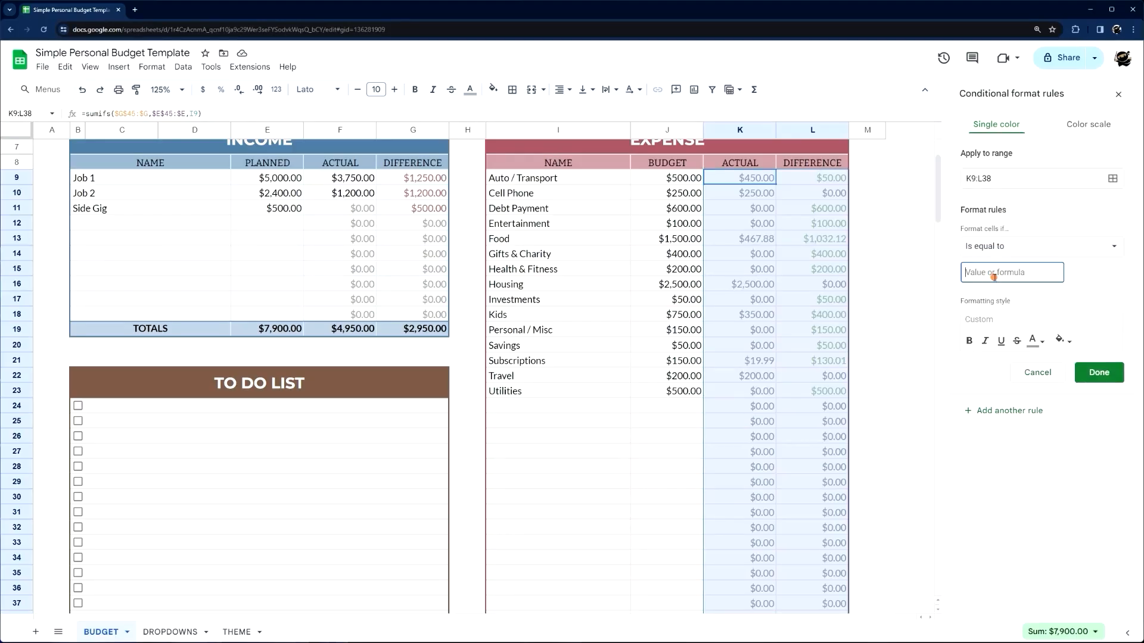
text(0)
click(1098, 375)
click(1119, 94)
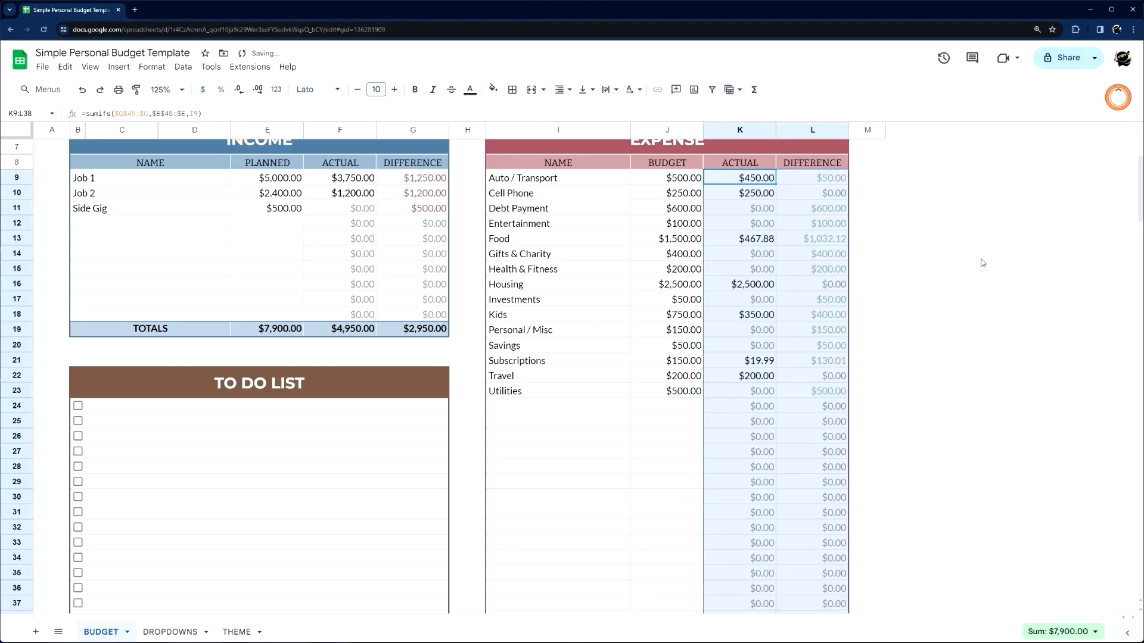
click(949, 298)
scroll(911, 340, up, 3)
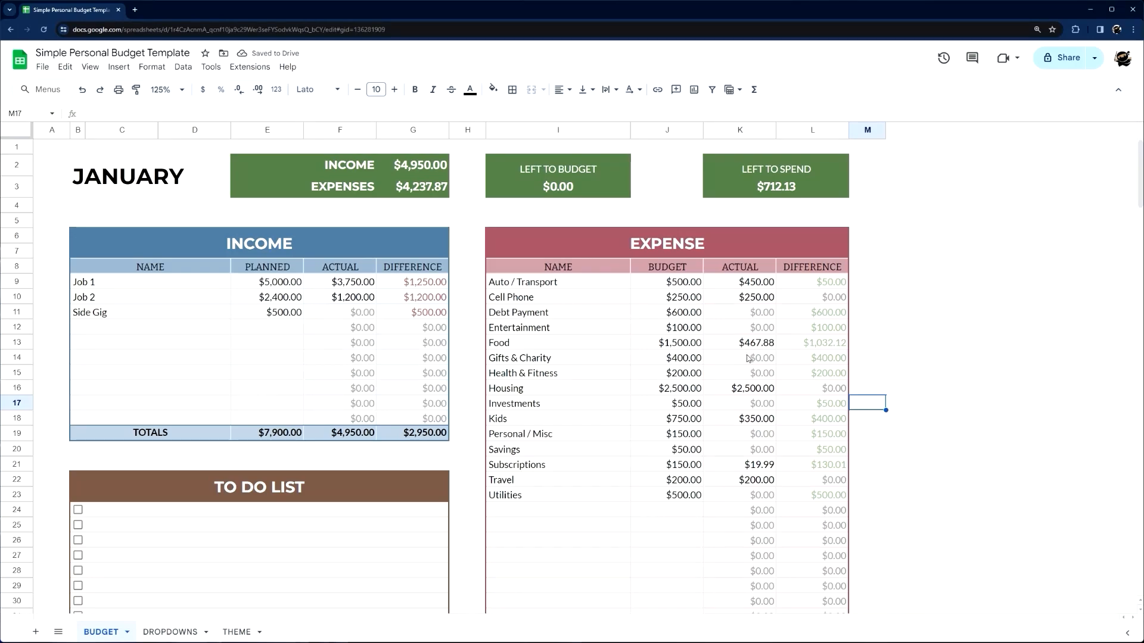
- Enter "Pay mortgage payment" and "Pay cell phone bill" as the first two to-do list items
scroll(755, 362, down, 3)
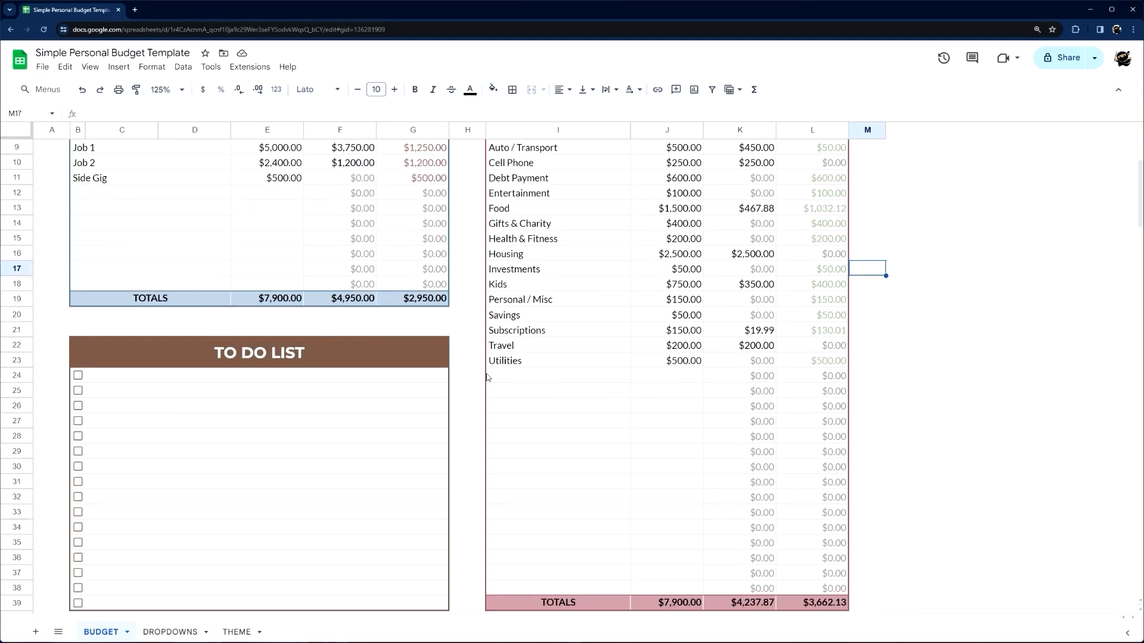
click(182, 377)
text(Pay mortgage)
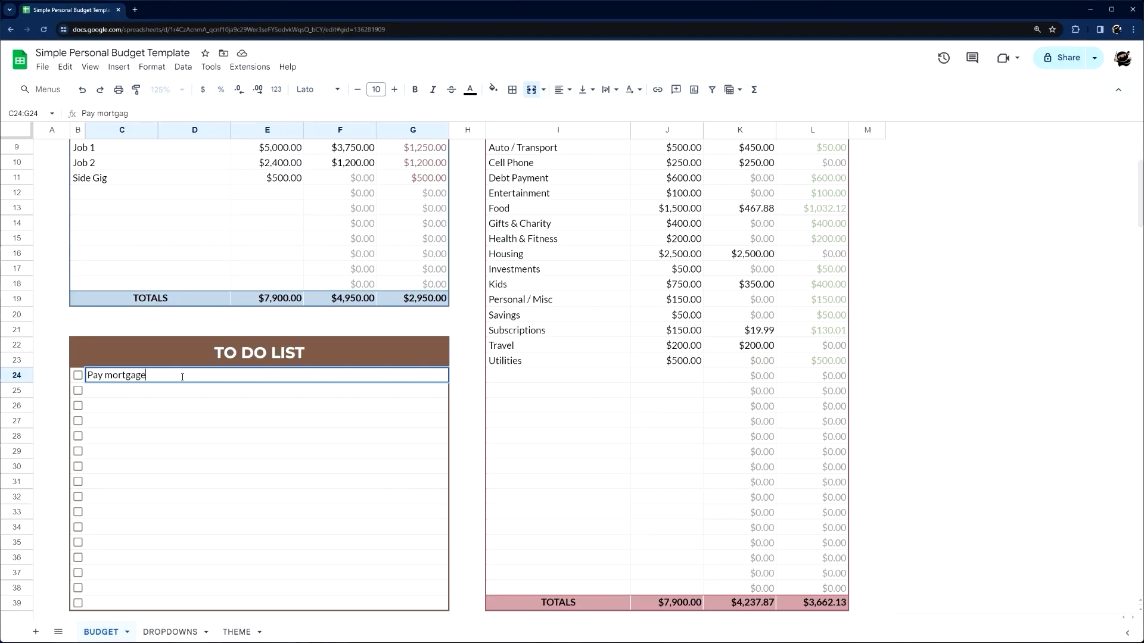
text( payment)
key(Return)
text(Pay cell phone bill)
key(Return)
- Add "Pay credit card bill" and "Pay Utility bill" as the third and fourth to-do list items
text(P)
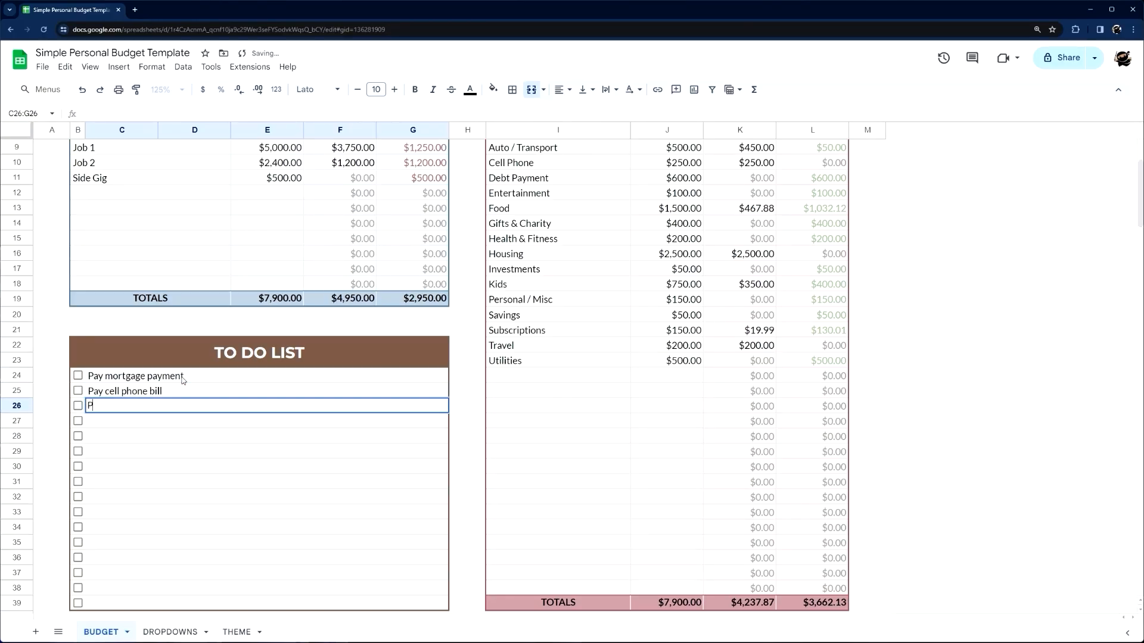
text(ay credit card bill)
key(Return)
text(Pay Utility bill)
key(Return)
- Skip one to-do row, enter "Call mom" in row 29, and check off the mortgage payment item
key(Return)
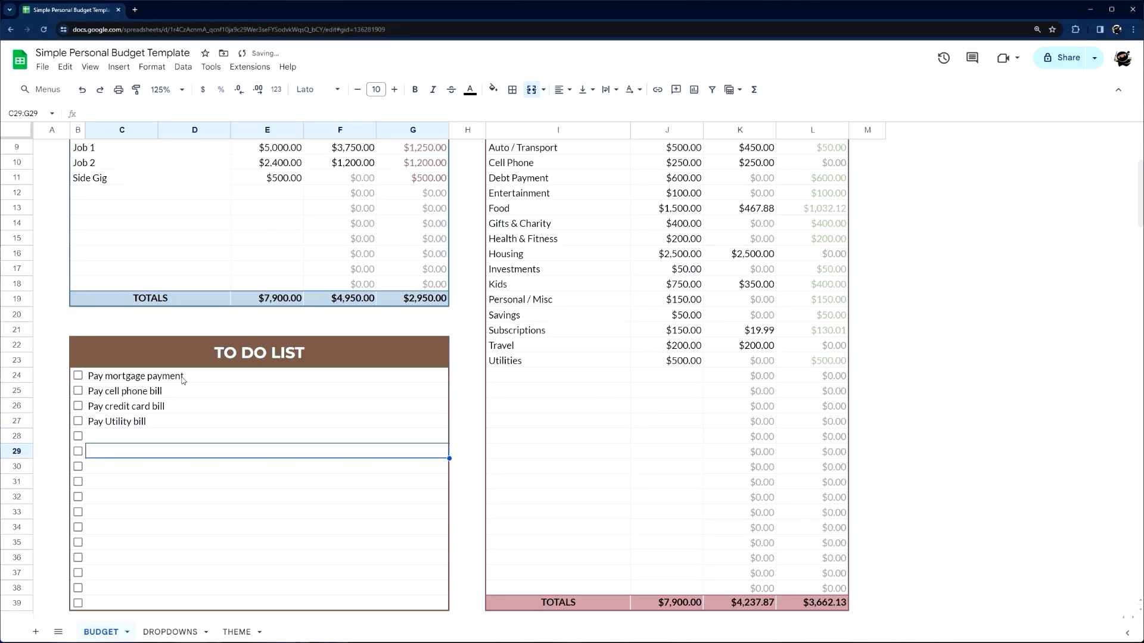
text(Call mom)
key(Return)
click(78, 375)
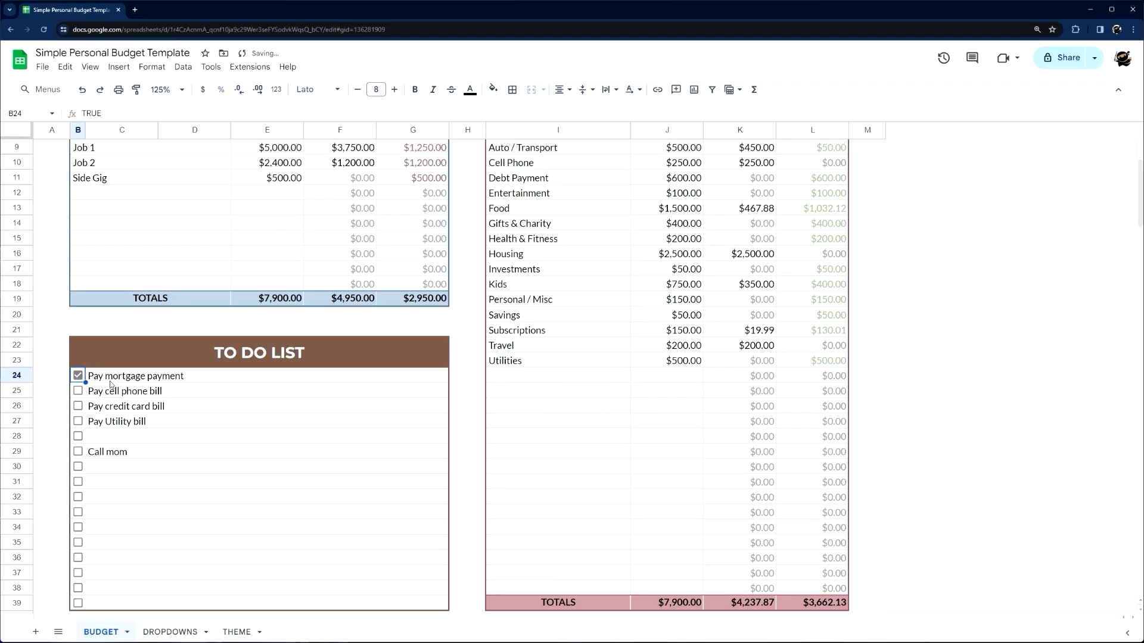
- Start a conditional format rule for the to-do text cells C24:G39 using the custom formula =$B24=true
click(110, 382)
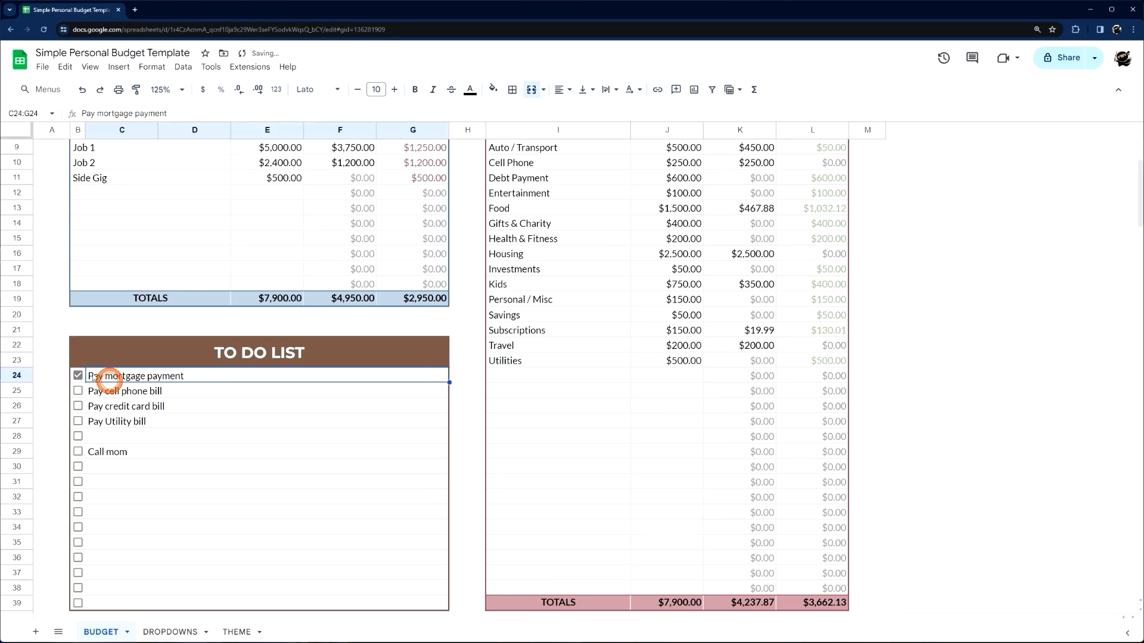
shift+click(118, 606)
scroll(191, 434, down, 1)
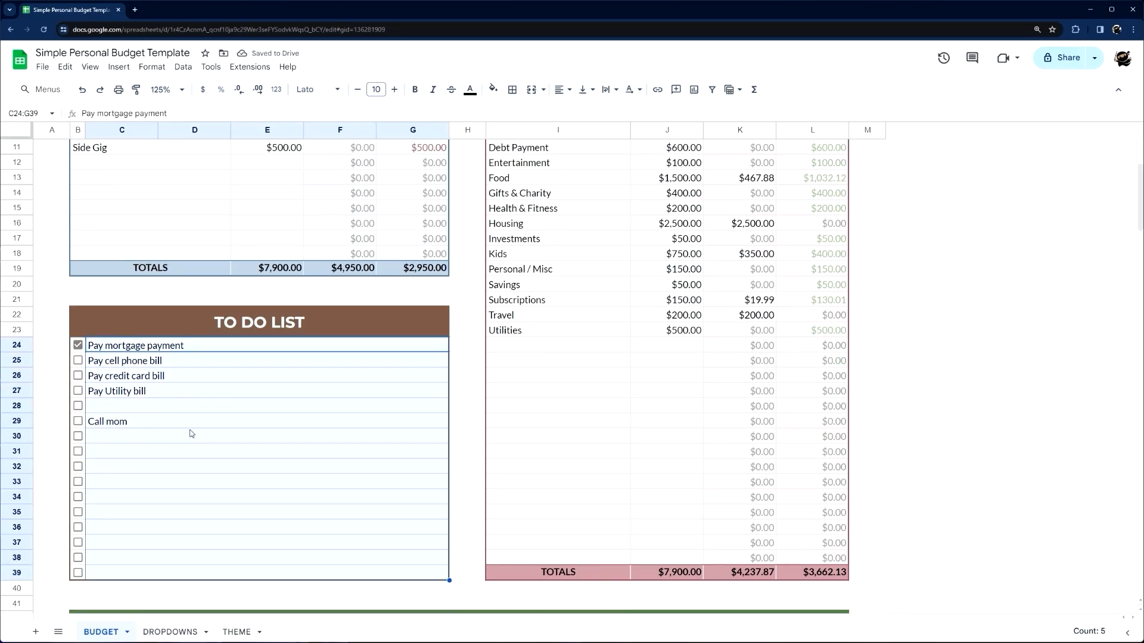
scroll(173, 315, up, 1)
click(152, 67)
click(172, 258)
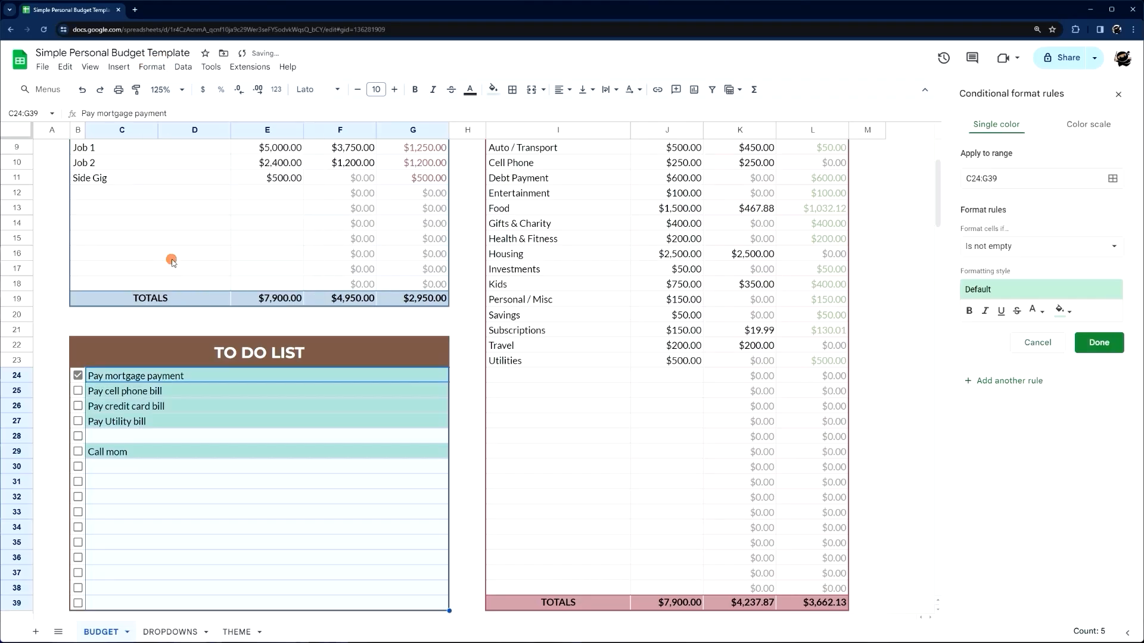
click(1020, 255)
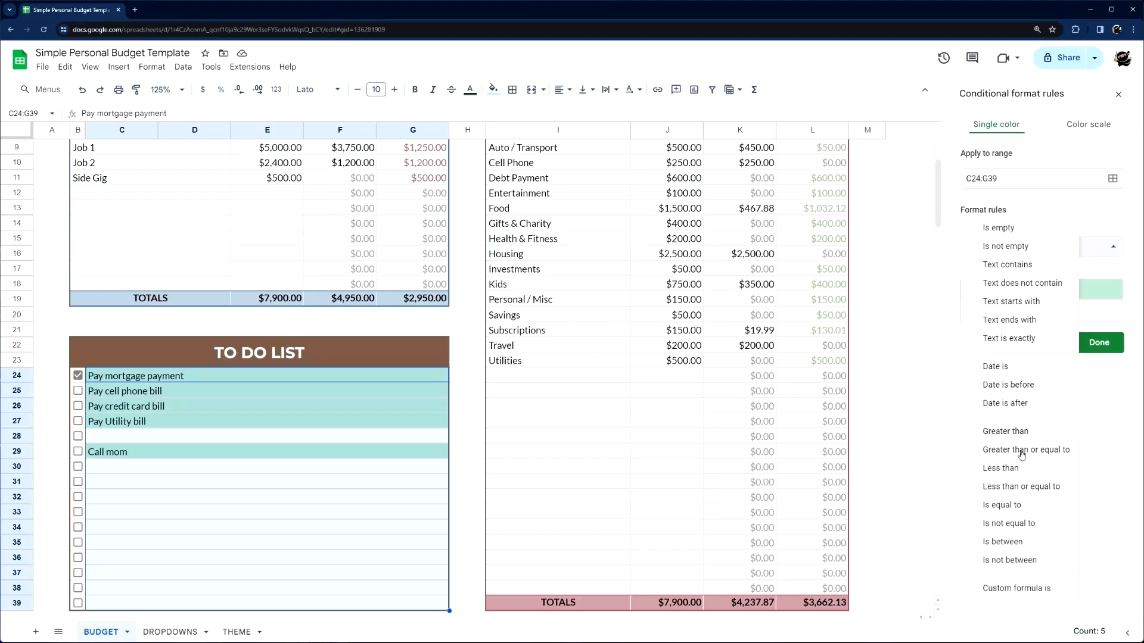
click(1022, 590)
click(1002, 271)
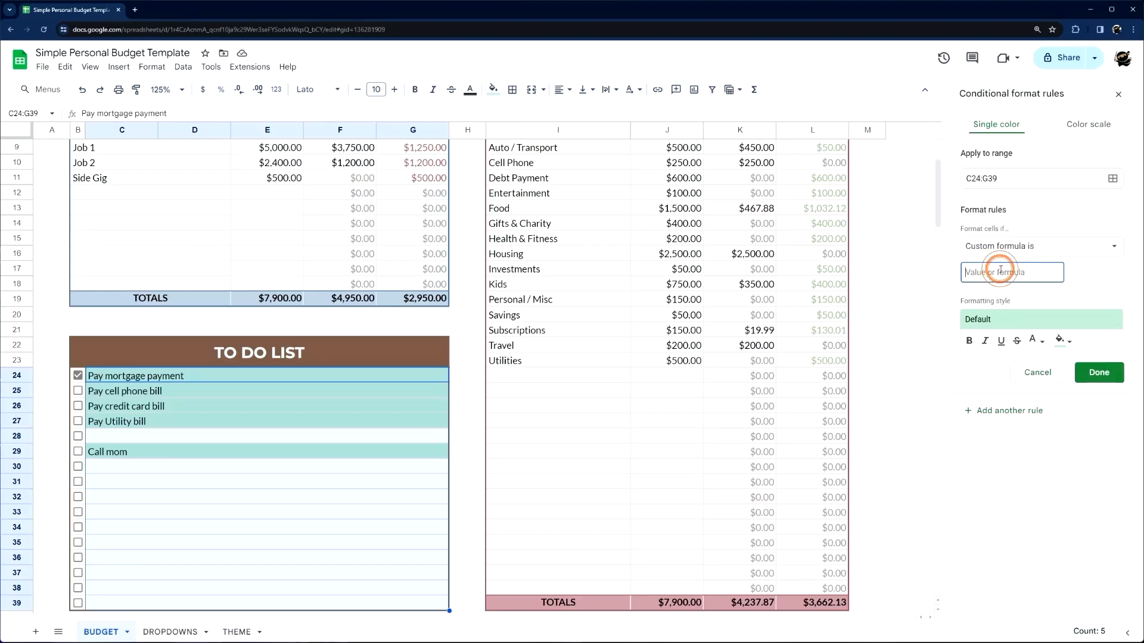
text(=$B24=true)
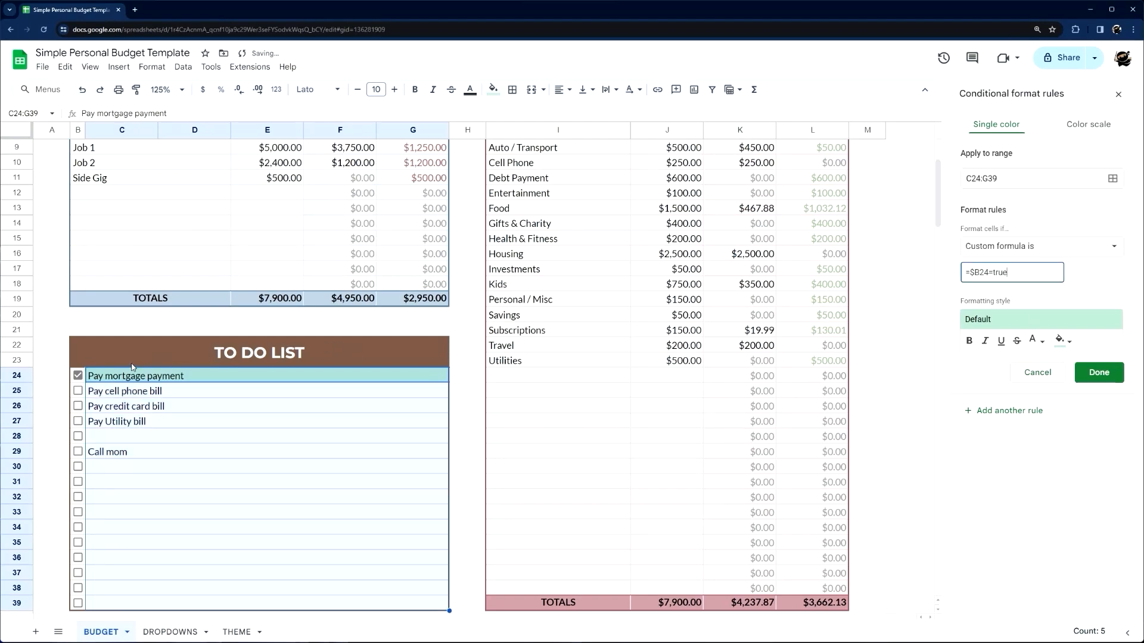
- Give the C24:G39 rule no fill and strikethrough text
click(1058, 338)
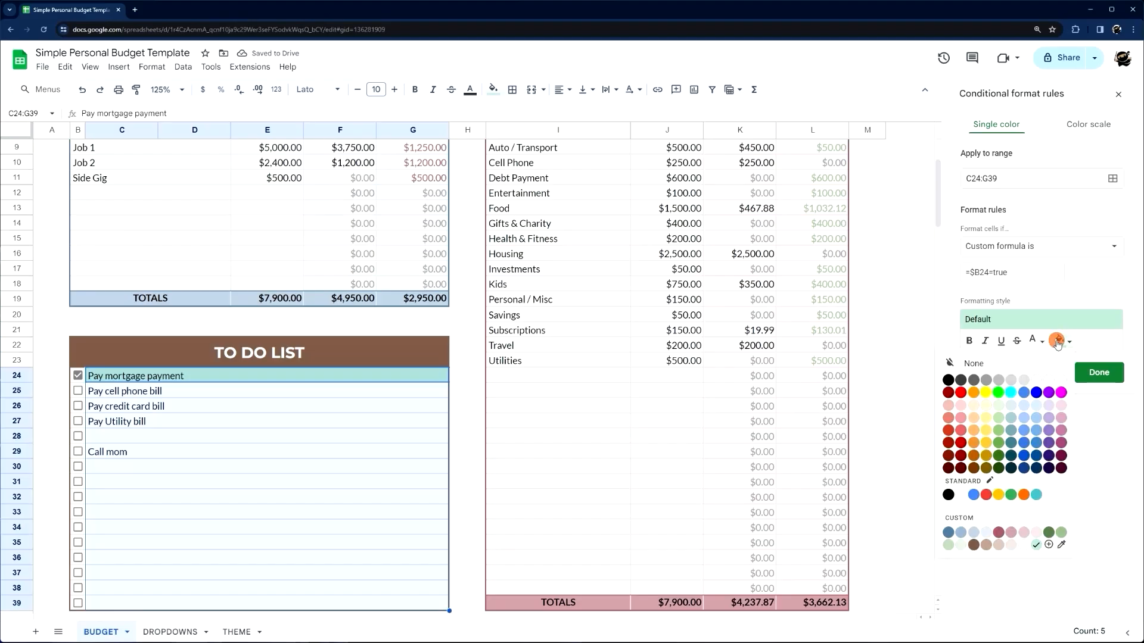
click(1052, 361)
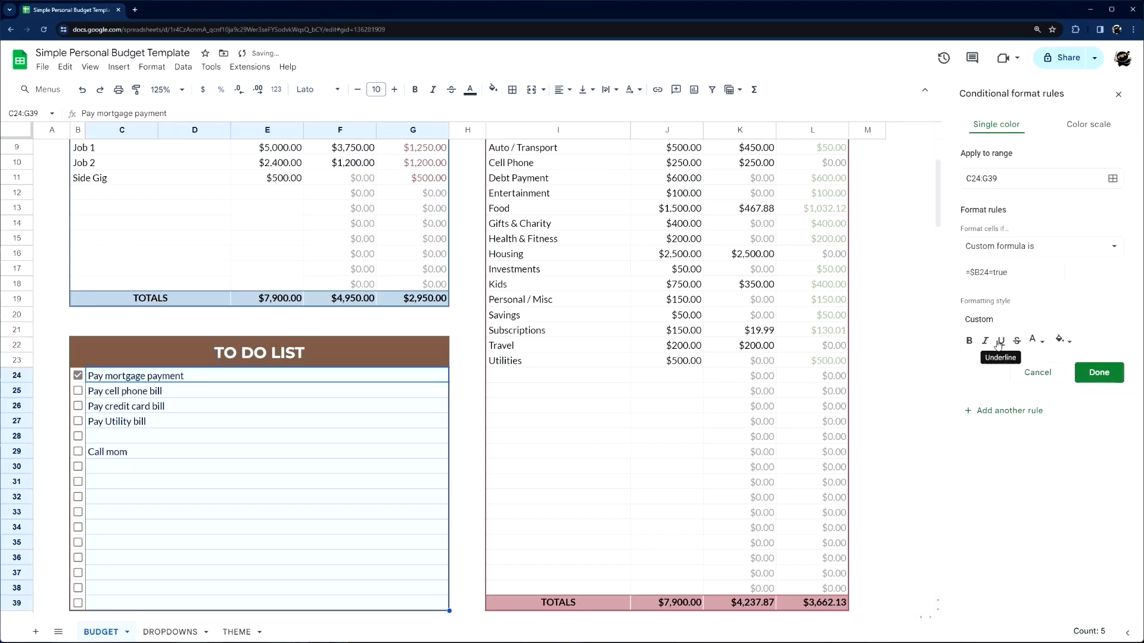
click(1016, 341)
- Try gray and green text colors for the C24:G39 rule, and reset its text color to none
click(1034, 341)
click(1034, 341)
click(1034, 340)
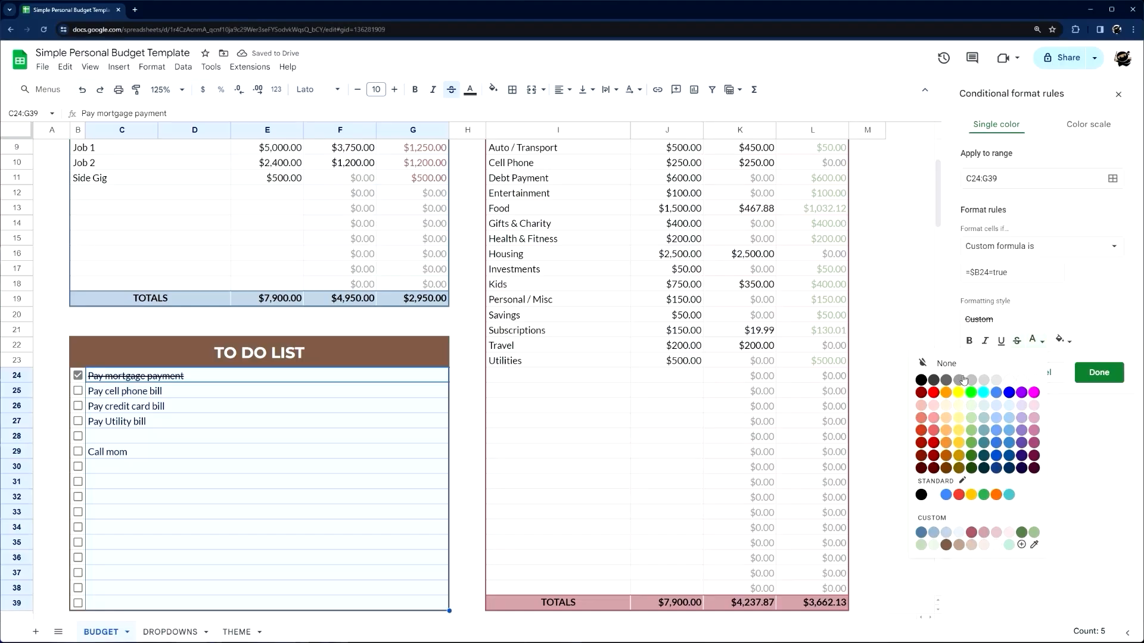
click(961, 379)
click(1034, 341)
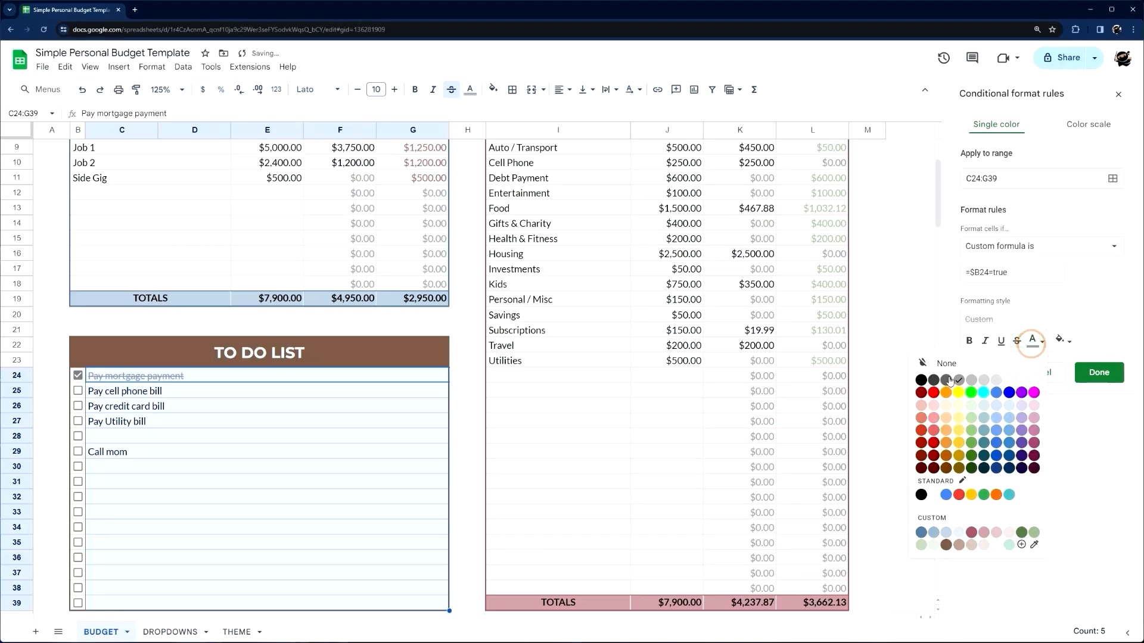
click(948, 380)
click(1034, 341)
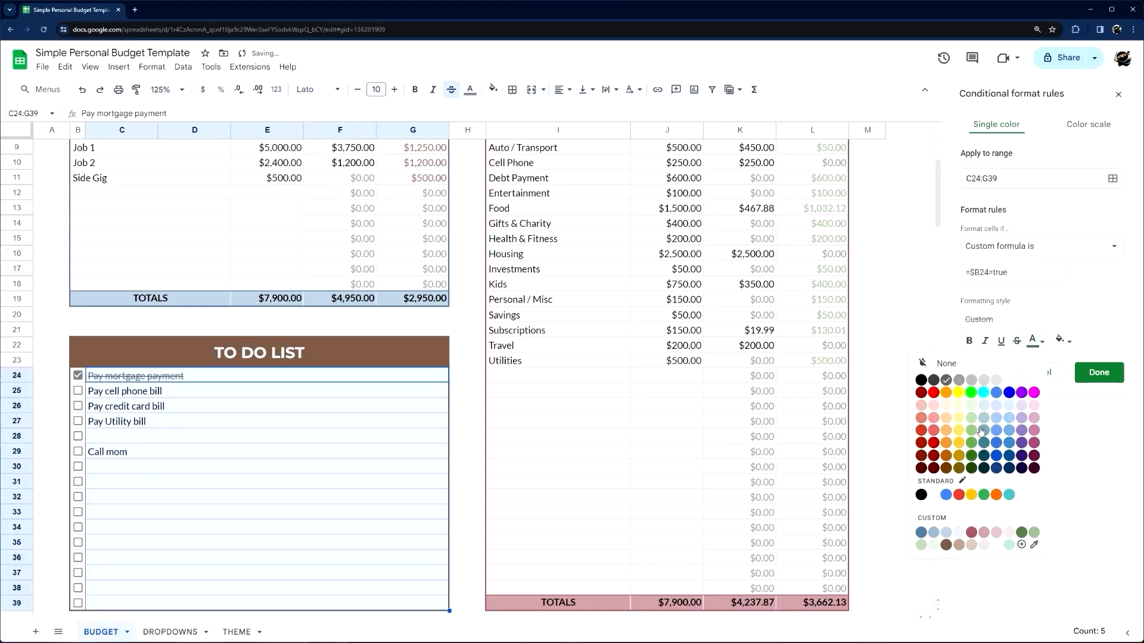
click(971, 440)
click(1057, 341)
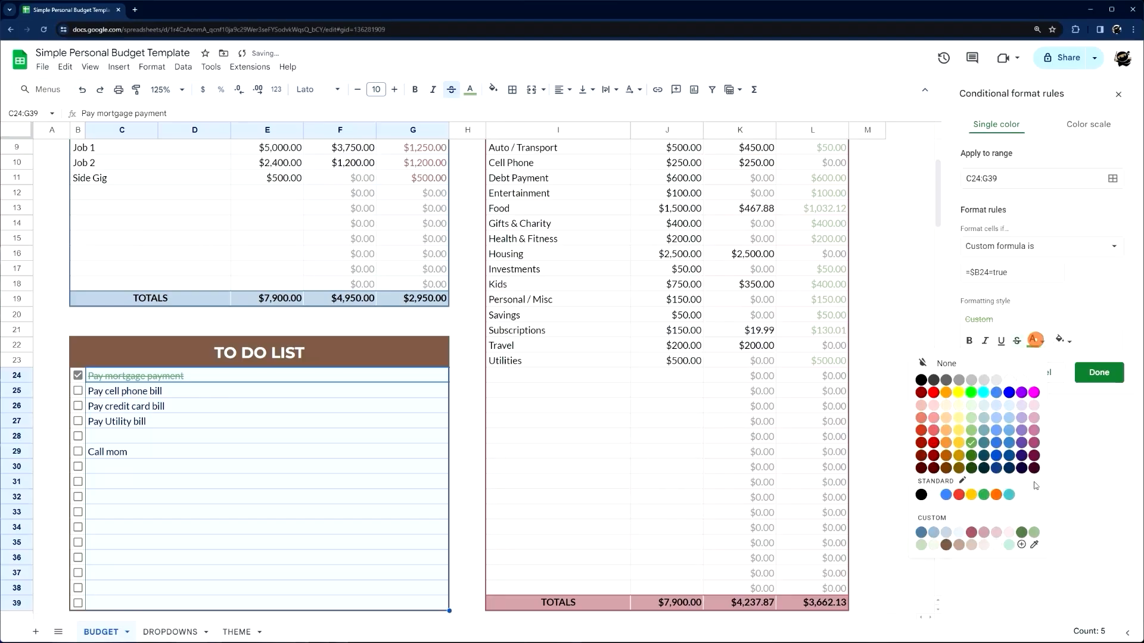
click(1023, 535)
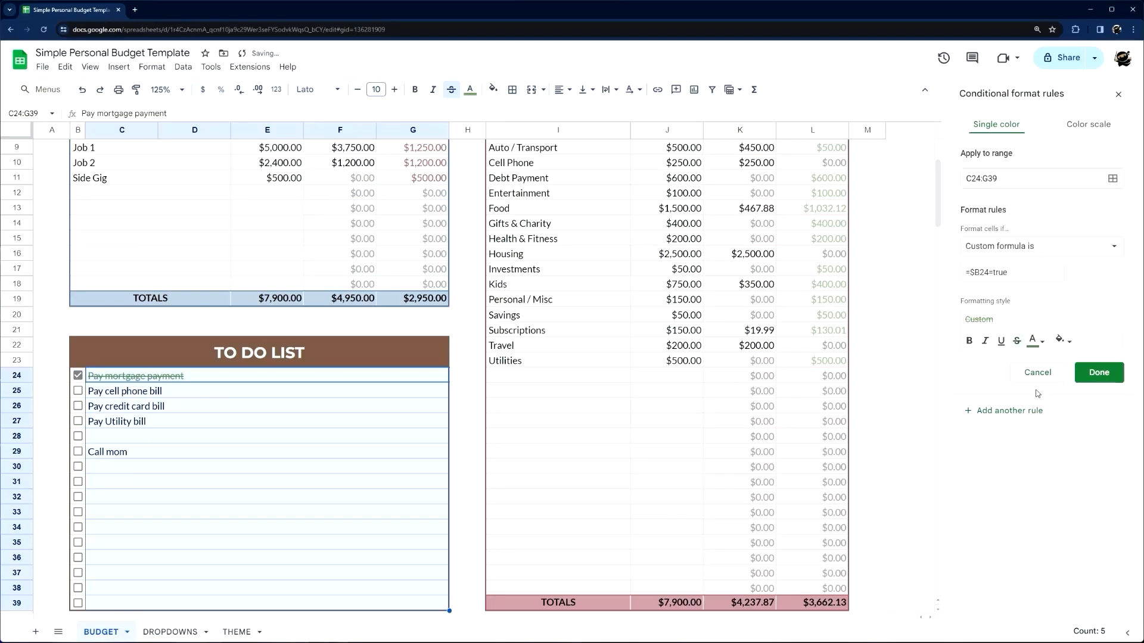
click(1034, 340)
click(955, 365)
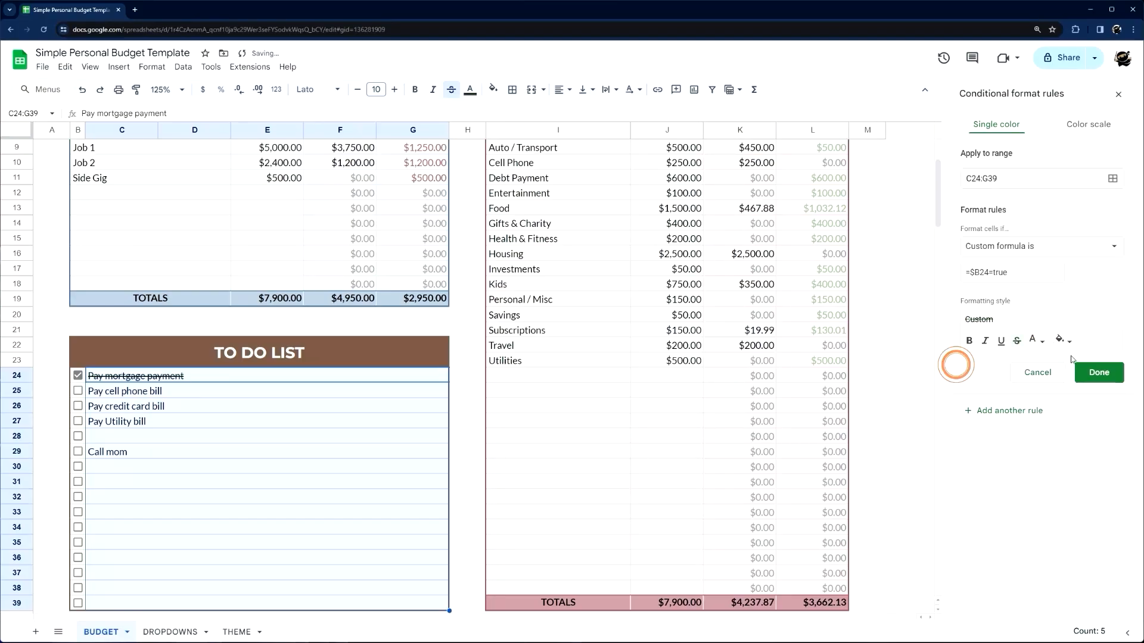
- Save the to-do list rule, close the rules, and check off the cell phone bill item
click(1094, 373)
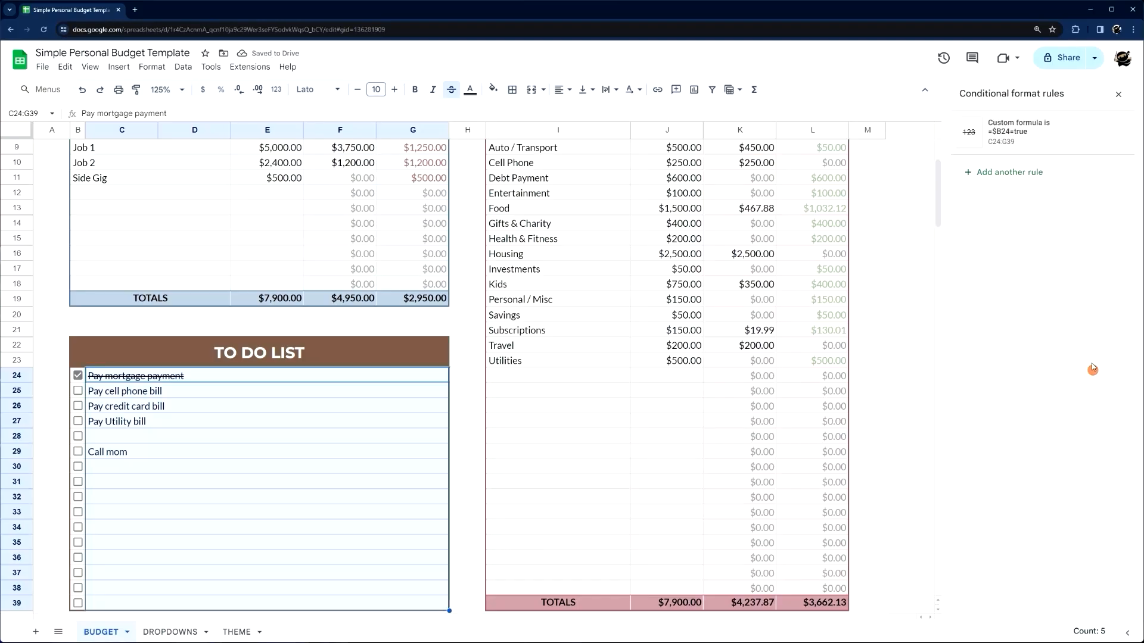
click(1120, 95)
click(467, 422)
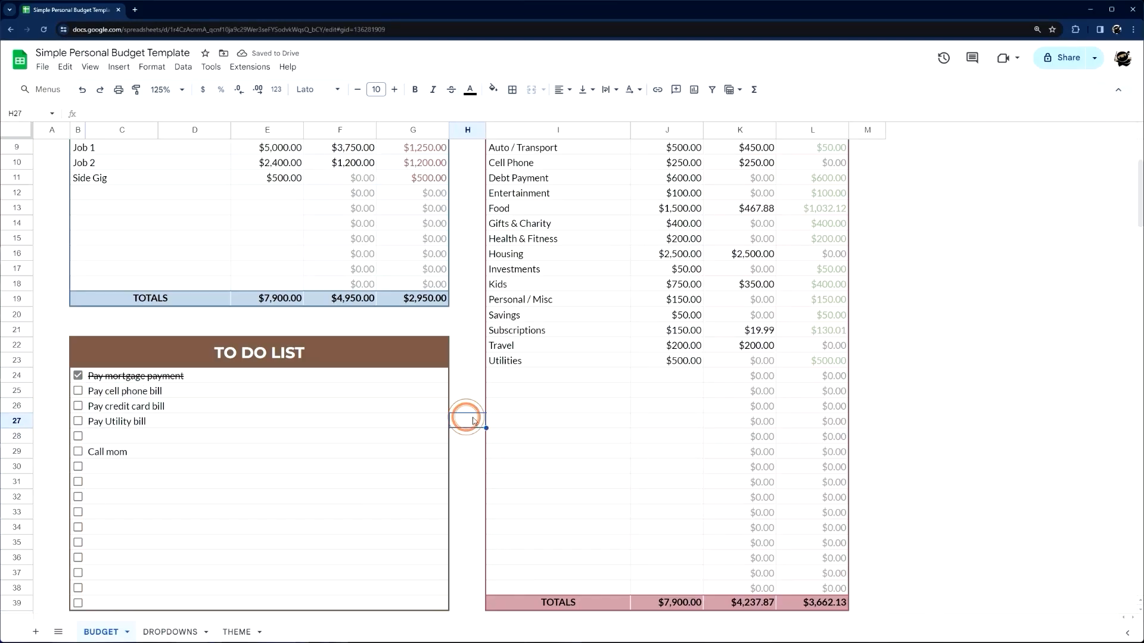
scroll(473, 420, down, 3)
click(78, 300)
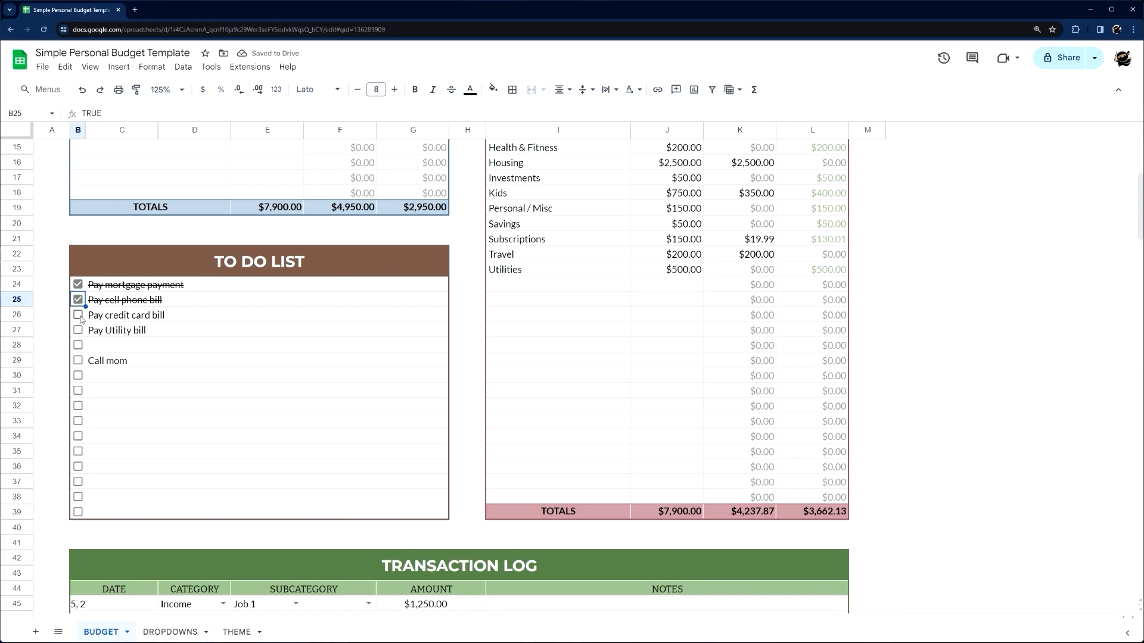
- Merge the transaction log's subcategory cells E45:F55 horizontally, row by row
scroll(221, 364, down, 5)
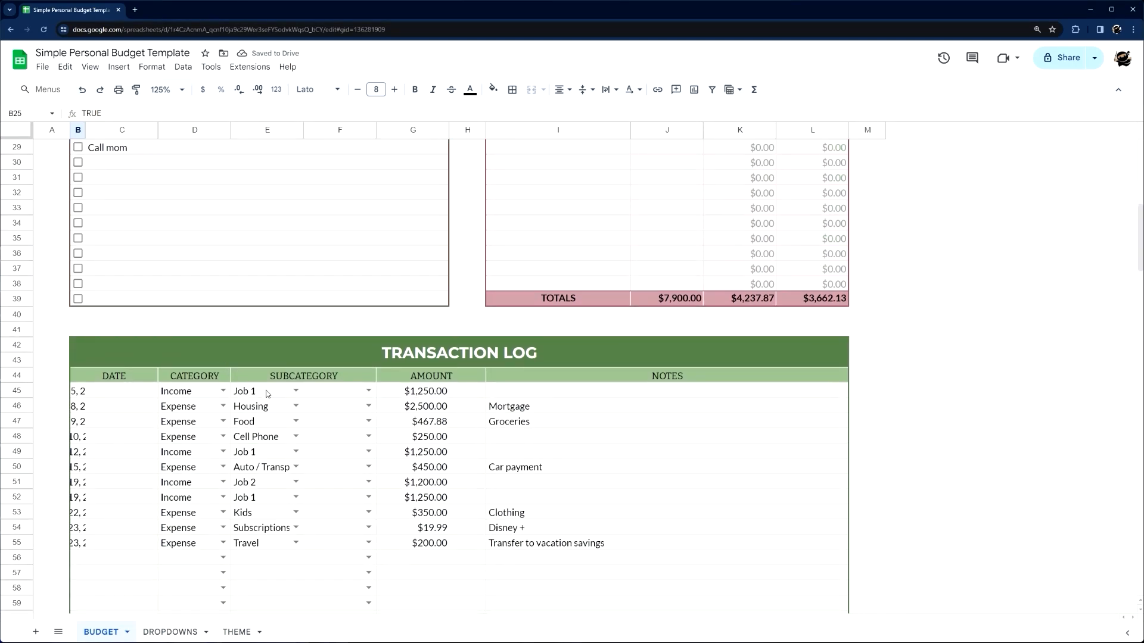
click(267, 393)
scroll(316, 428, down, 2)
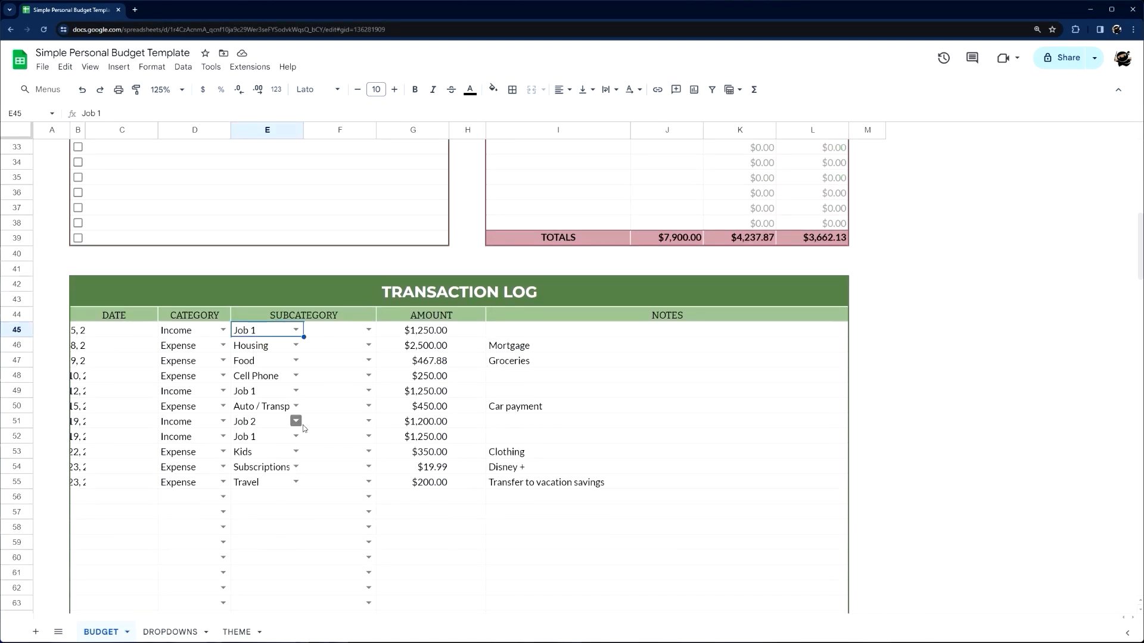
shift+click(349, 484)
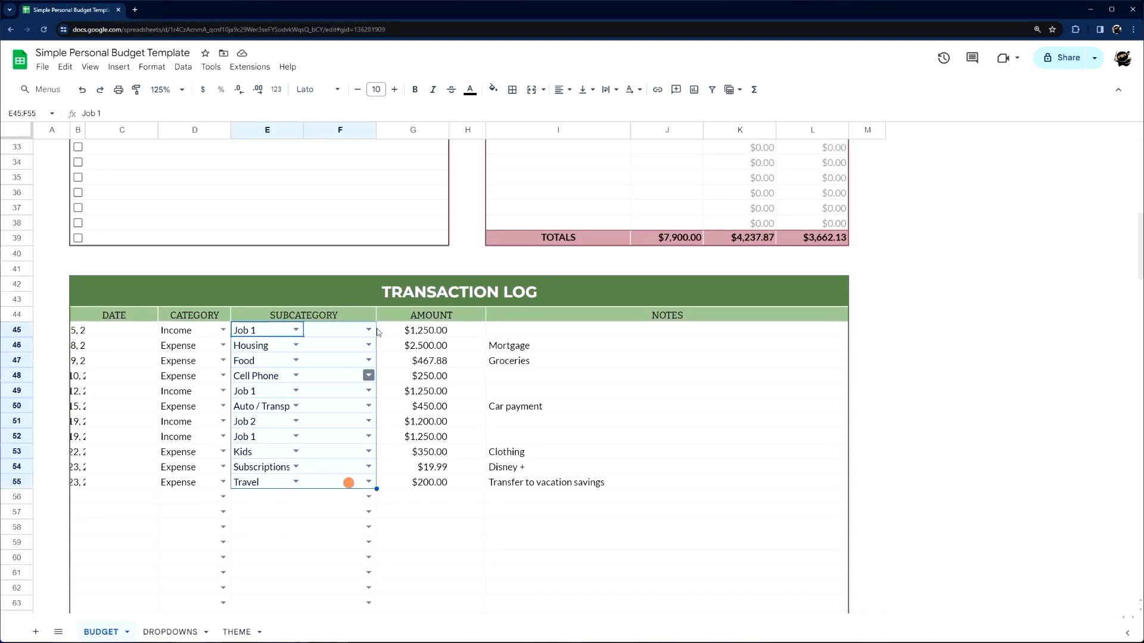
click(543, 89)
click(566, 148)
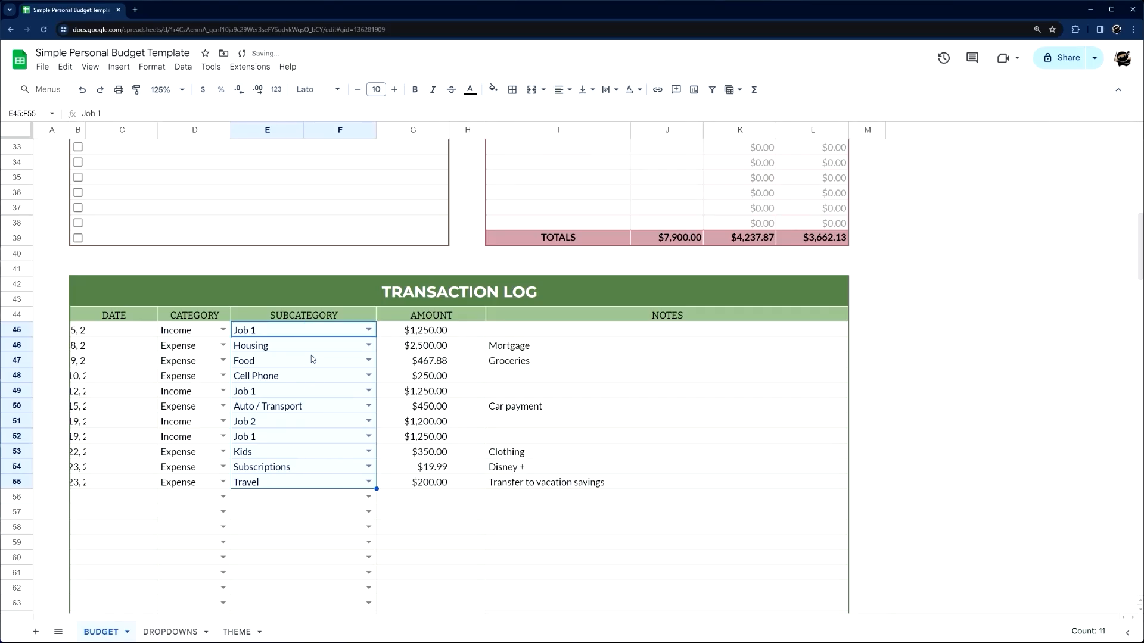
drag(304, 331, 307, 501)
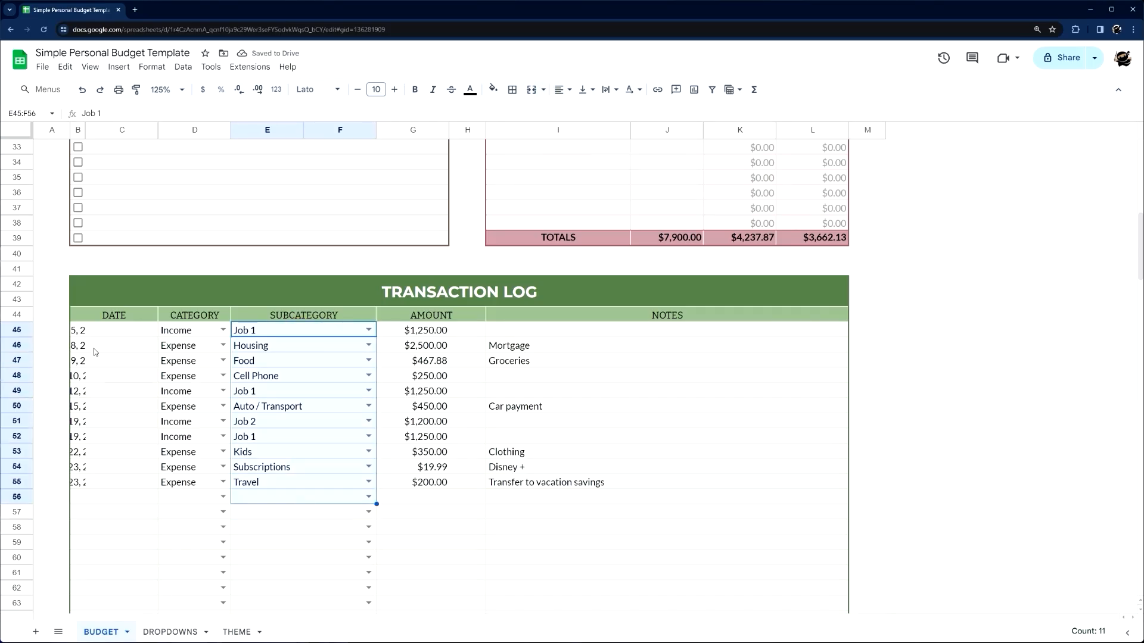
- Merge the transaction log's date cells B45:C55 horizontally, row by row
drag(82, 331, 147, 481)
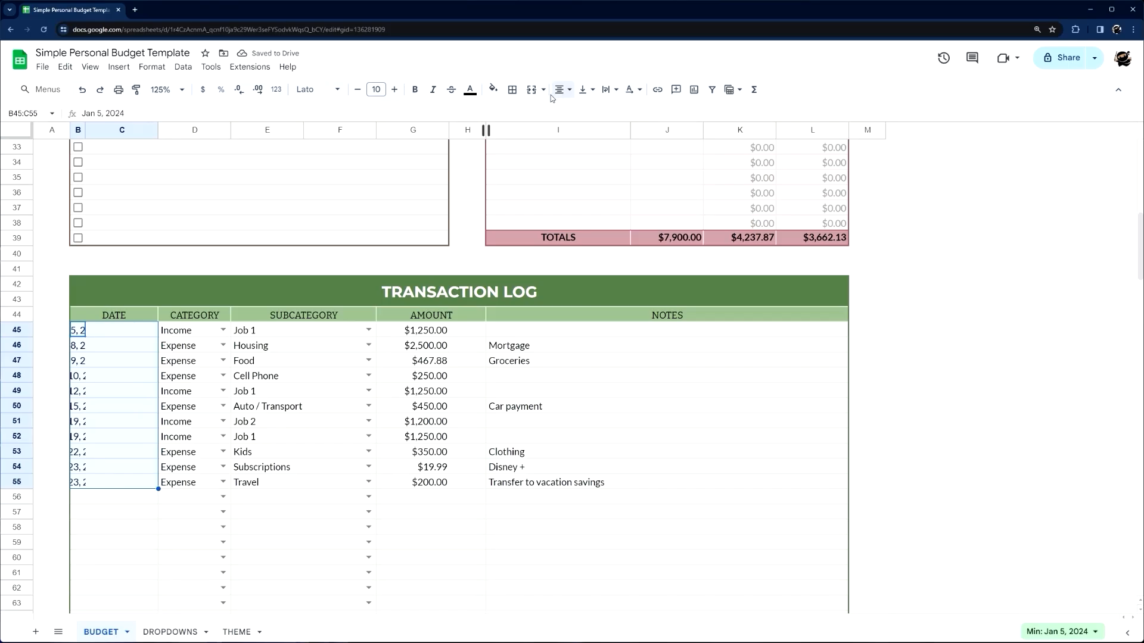
click(544, 90)
click(566, 148)
click(679, 422)
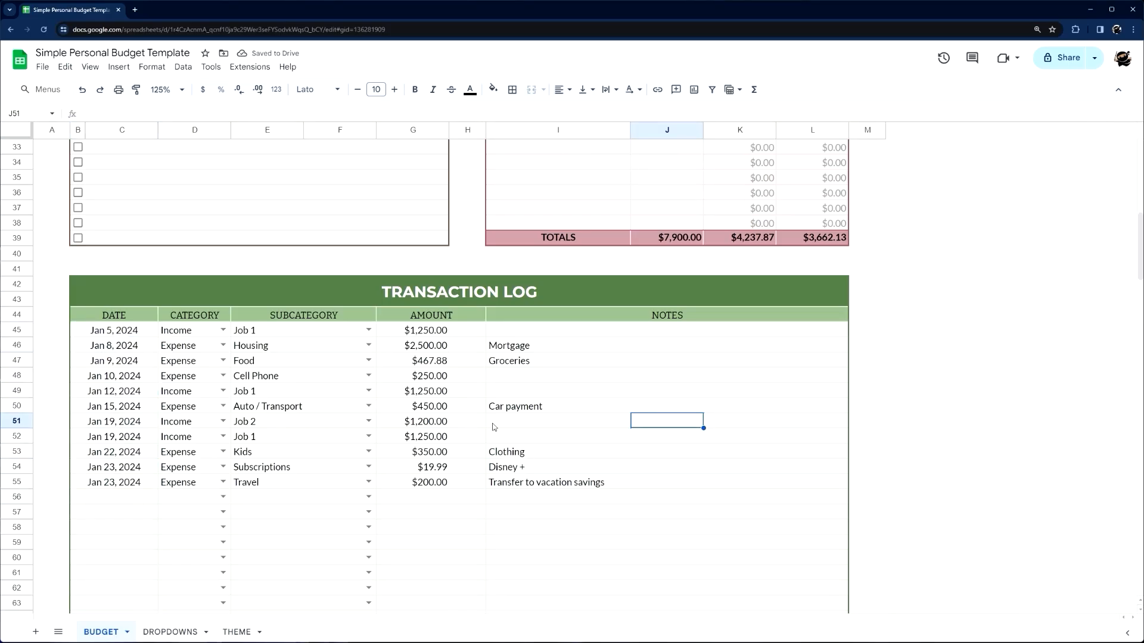
scroll(519, 425, up, 7)
click(465, 369)
scroll(465, 369, down, 4)
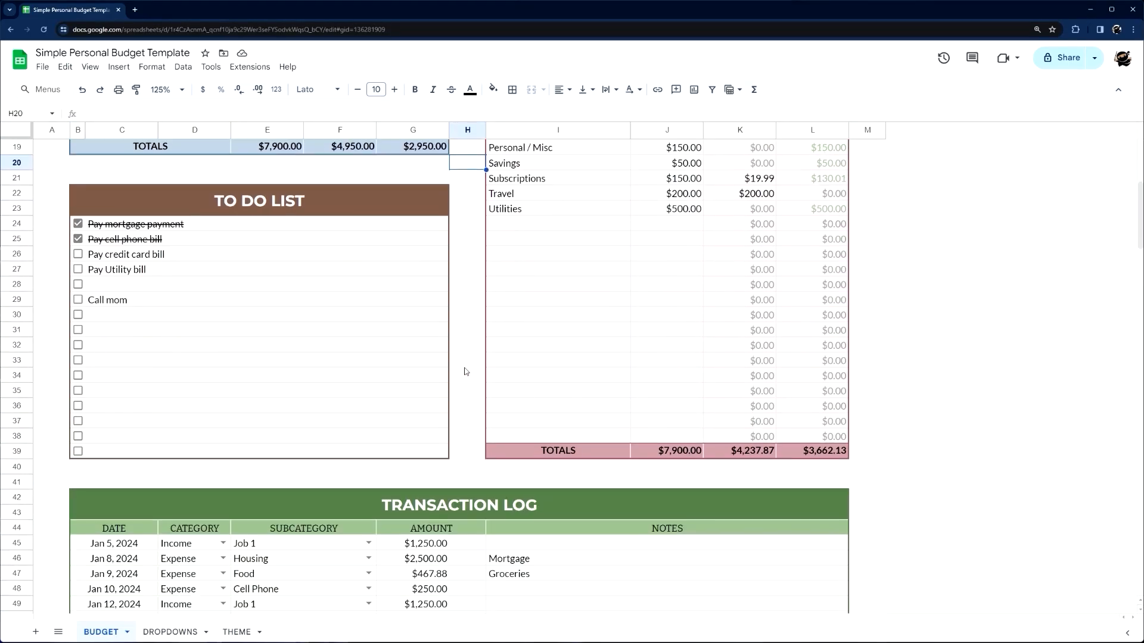
scroll(465, 371, up, 5)
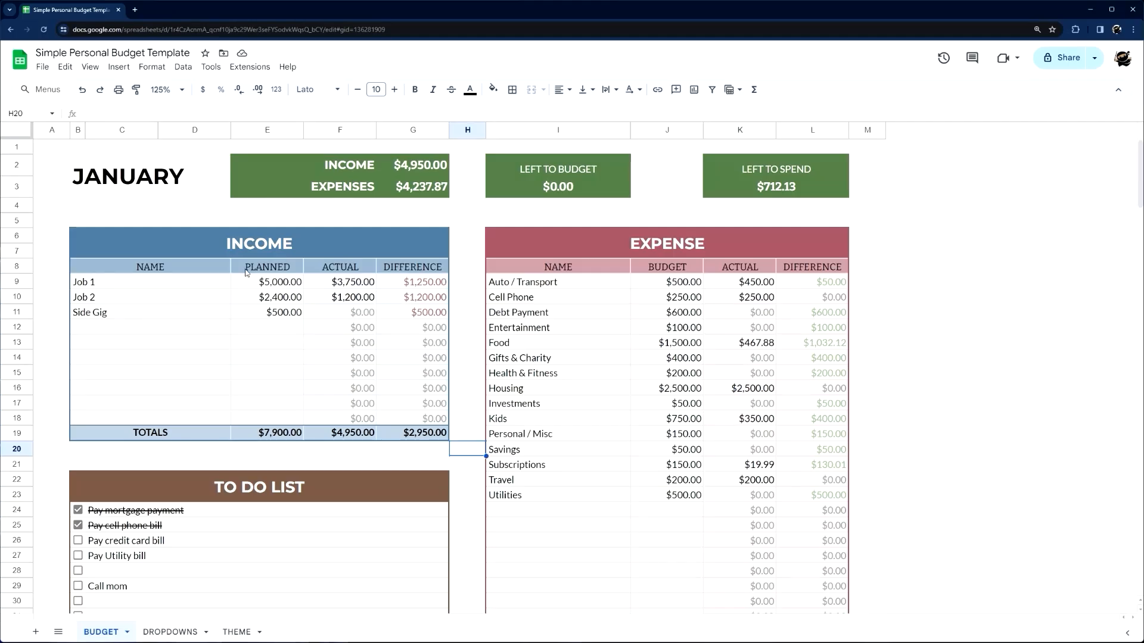